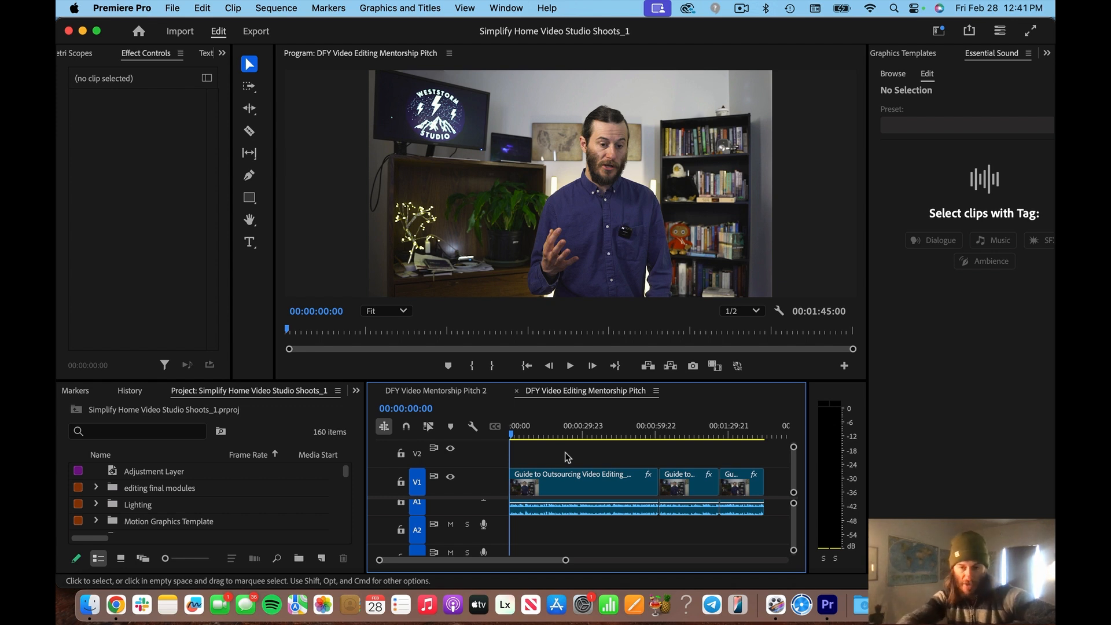
# - Skim the DFY Video Editing Mentorship Pitch sequence around the one-minute mark and near its end, then return to the start
pyautogui.click(657, 434)
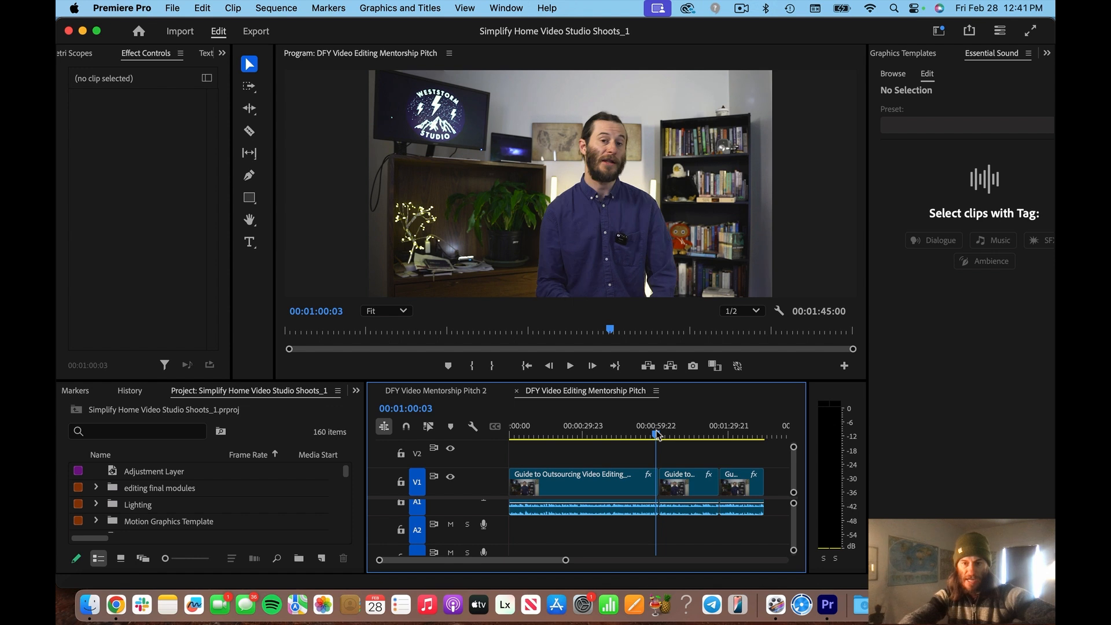
pyautogui.press('=')
pyautogui.press('=')
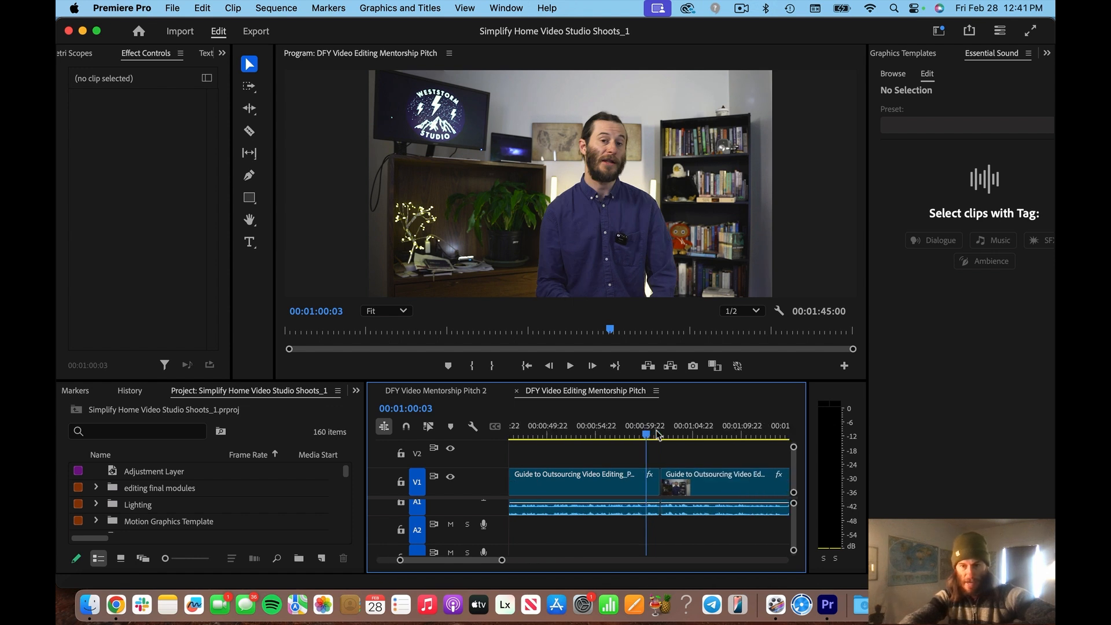
pyautogui.press('-')
pyautogui.press('-')
pyautogui.press('-')
pyautogui.press('-')
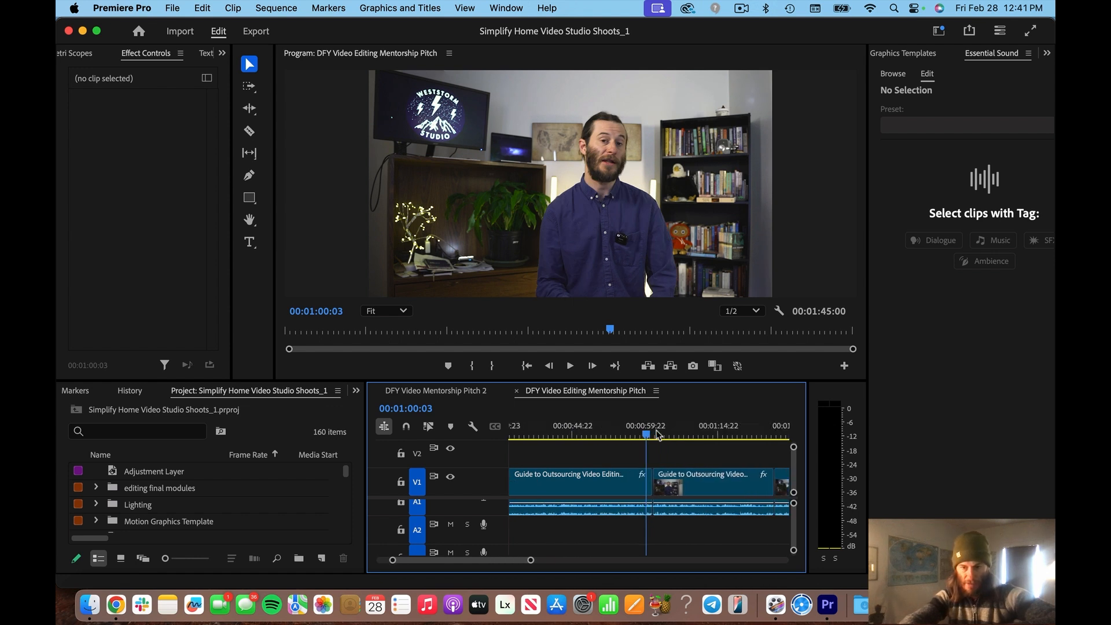
pyautogui.click(751, 428)
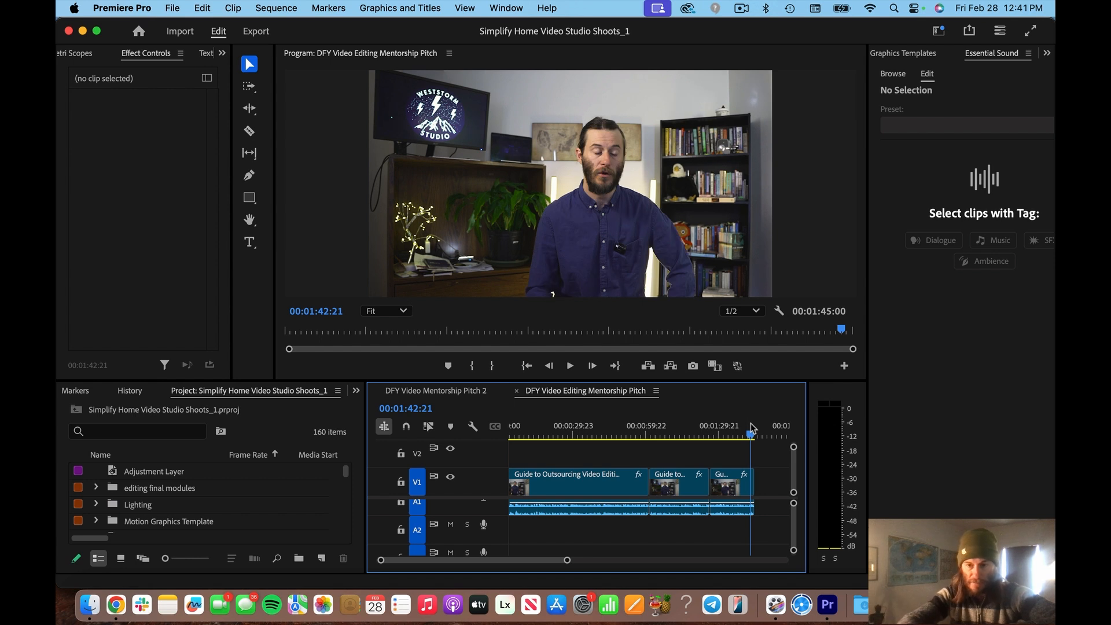
pyautogui.click(648, 429)
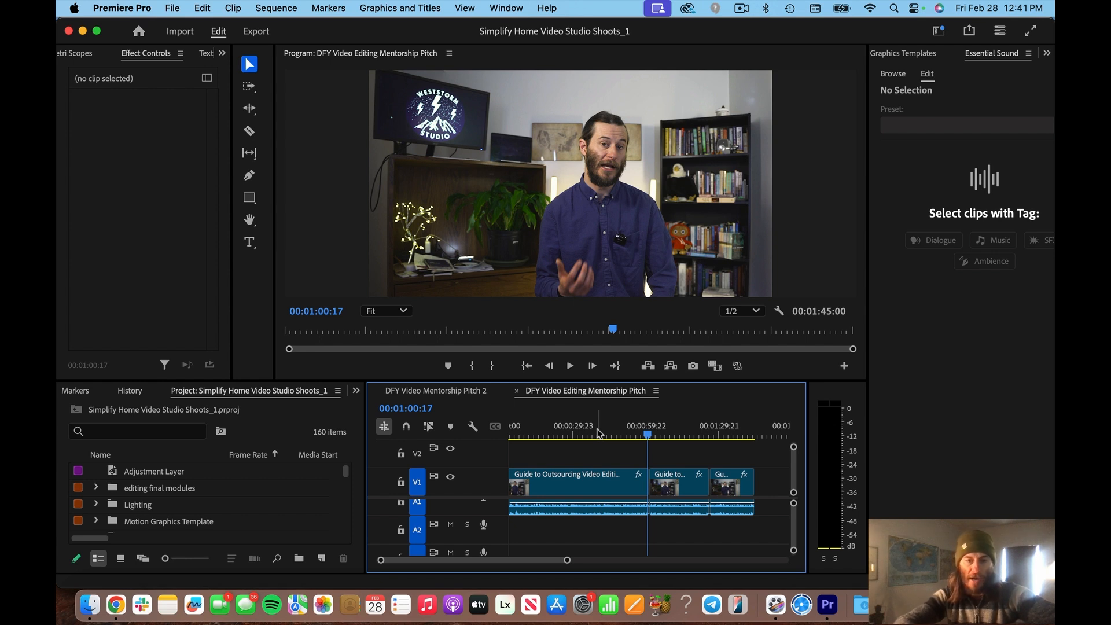
pyautogui.press('Home')
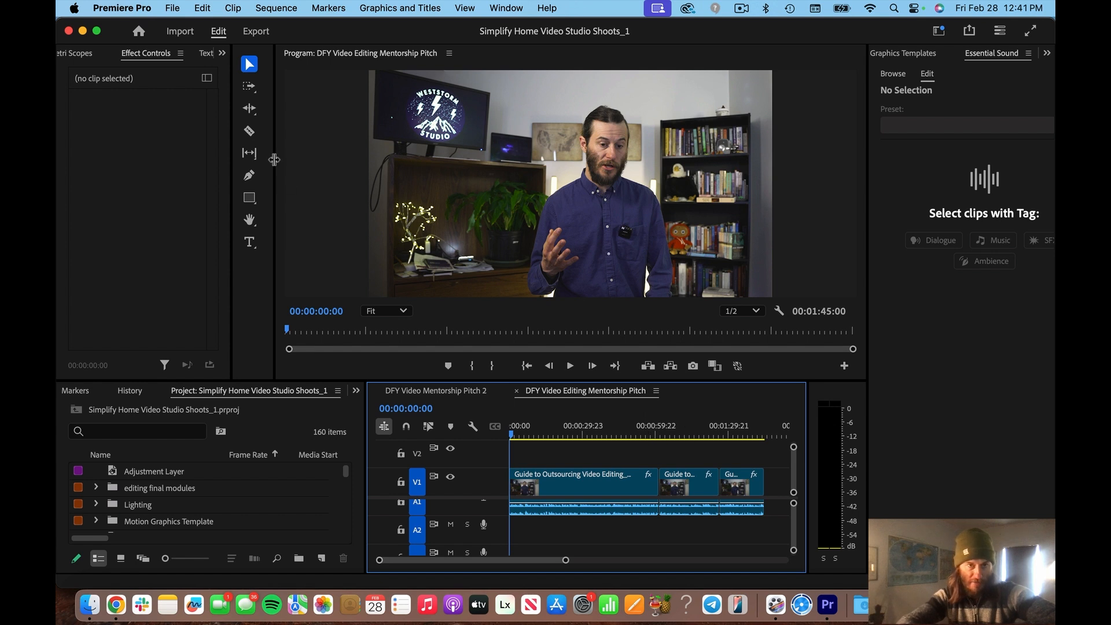
# - Show the sequence's transcript in a widened text area and move the playhead to the word "done" in its opening sentence
pyautogui.click(206, 54)
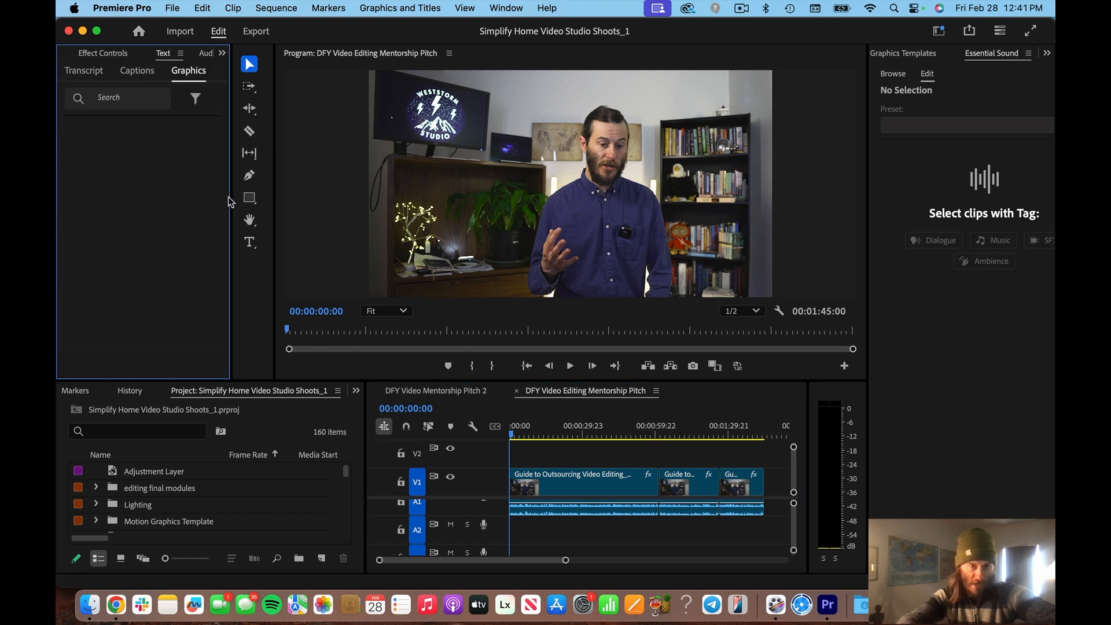
pyautogui.moveTo(236, 200); pyautogui.dragTo(286, 208)
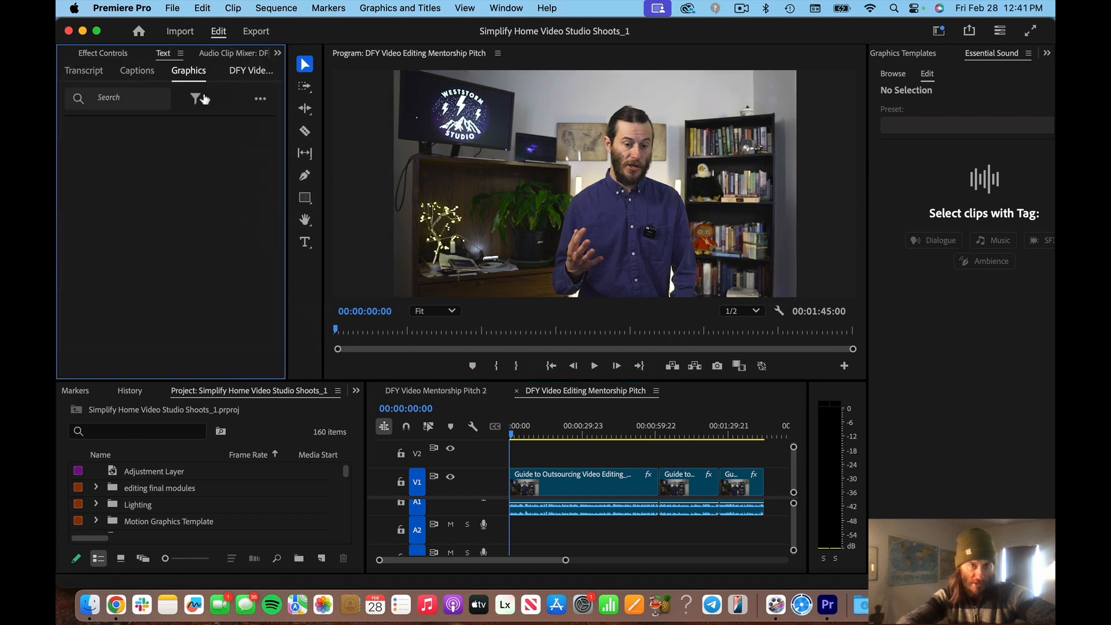
pyautogui.click(86, 70)
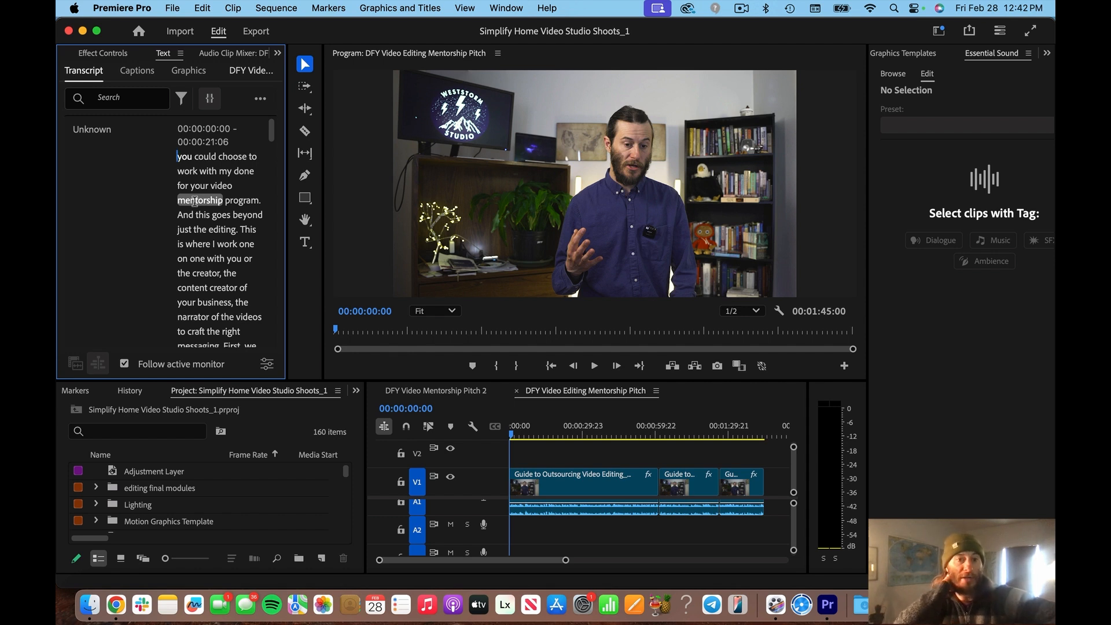
pyautogui.click(234, 171)
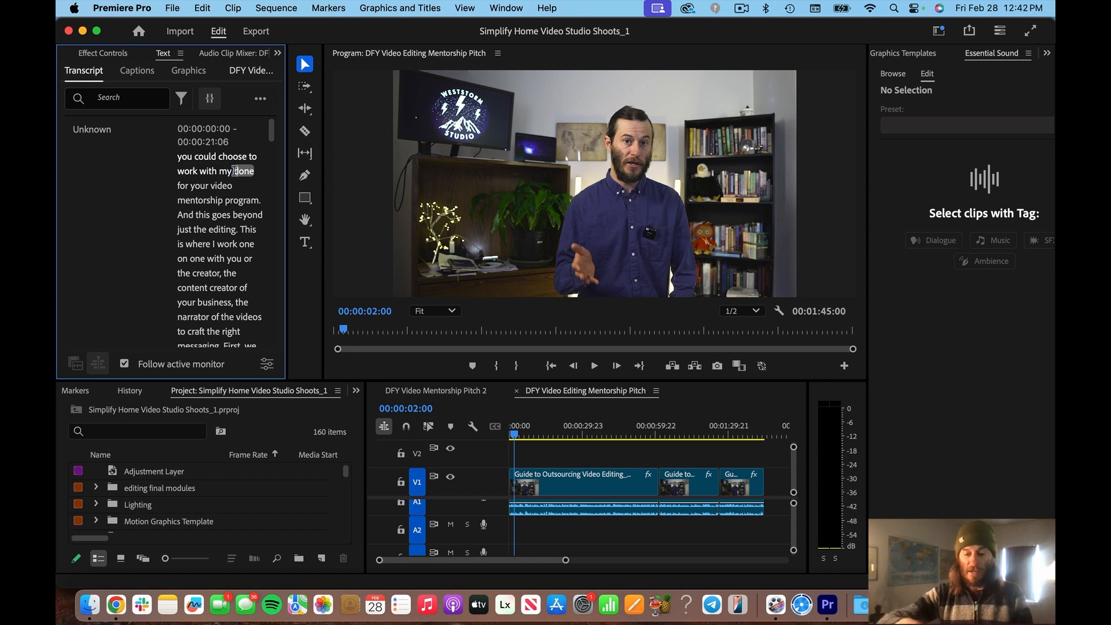
pyautogui.click(534, 459)
pyautogui.press('=')
pyautogui.press('=')
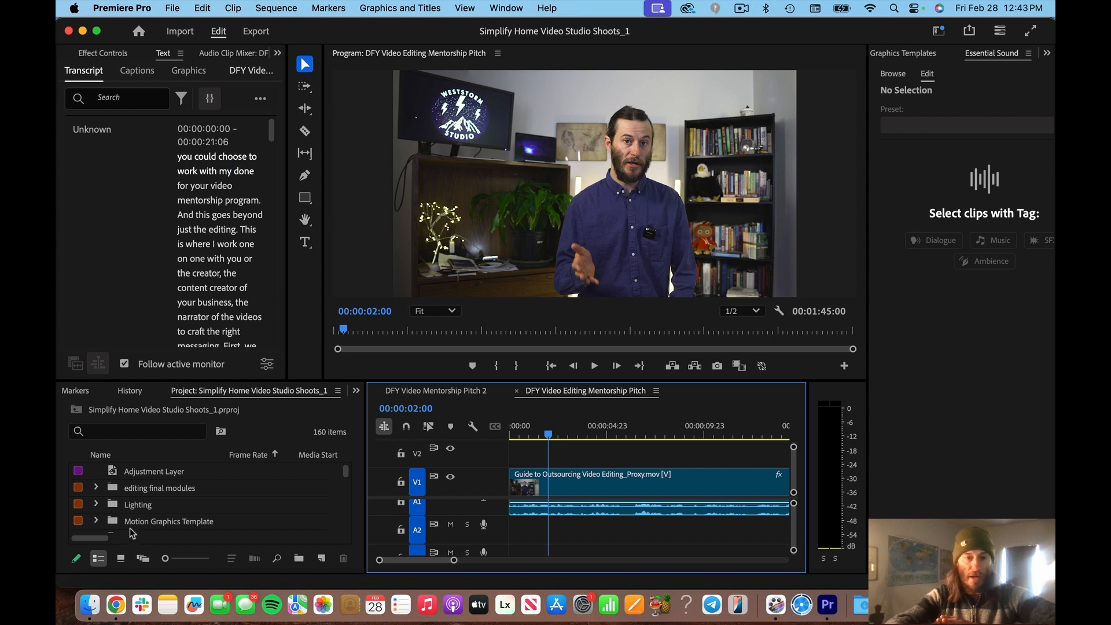
# - Switch to Finder and look through the Sound Effect and Sound FX folders on the Backup Plus drive
pyautogui.click(90, 604)
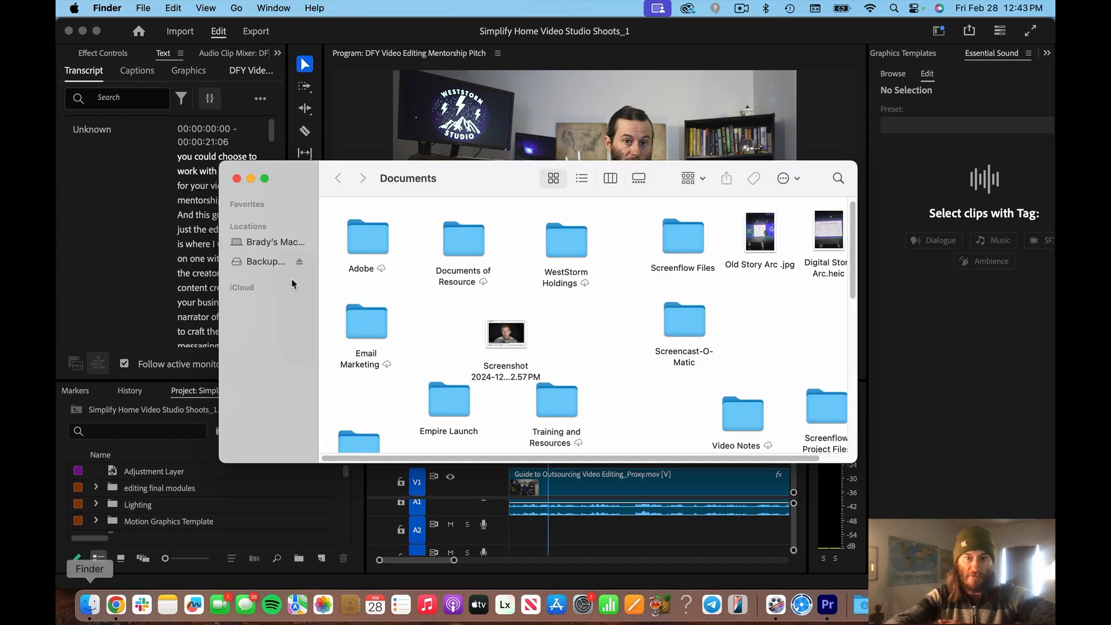
pyautogui.click(265, 262)
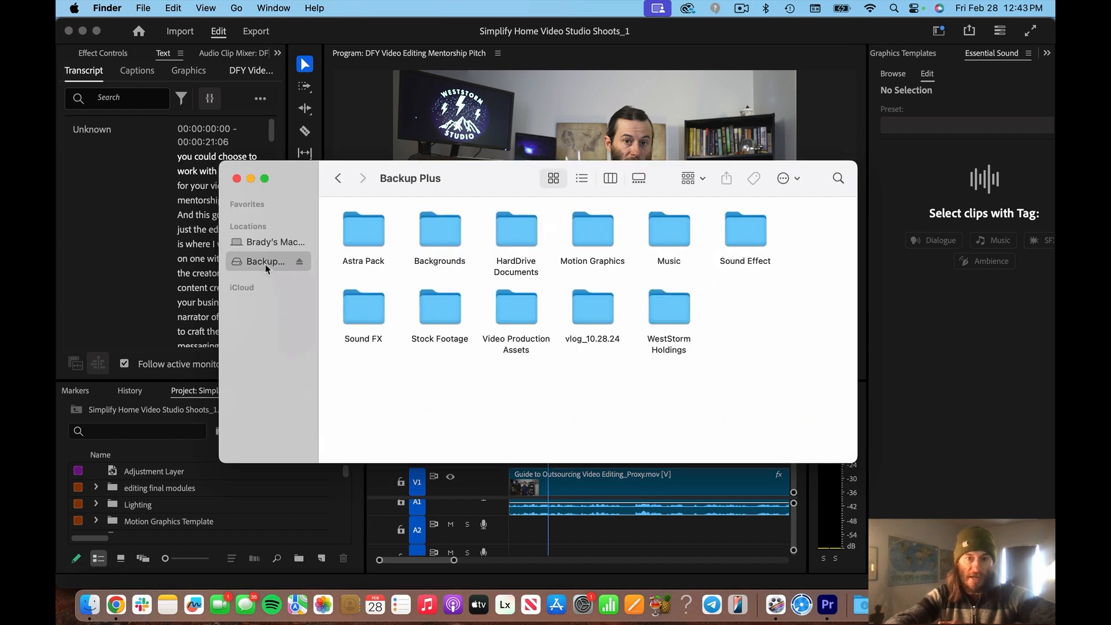
pyautogui.doubleClick(745, 230)
pyautogui.scroll(-5, 454, 327)
pyautogui.scroll(5, 439, 322)
pyautogui.click(338, 179)
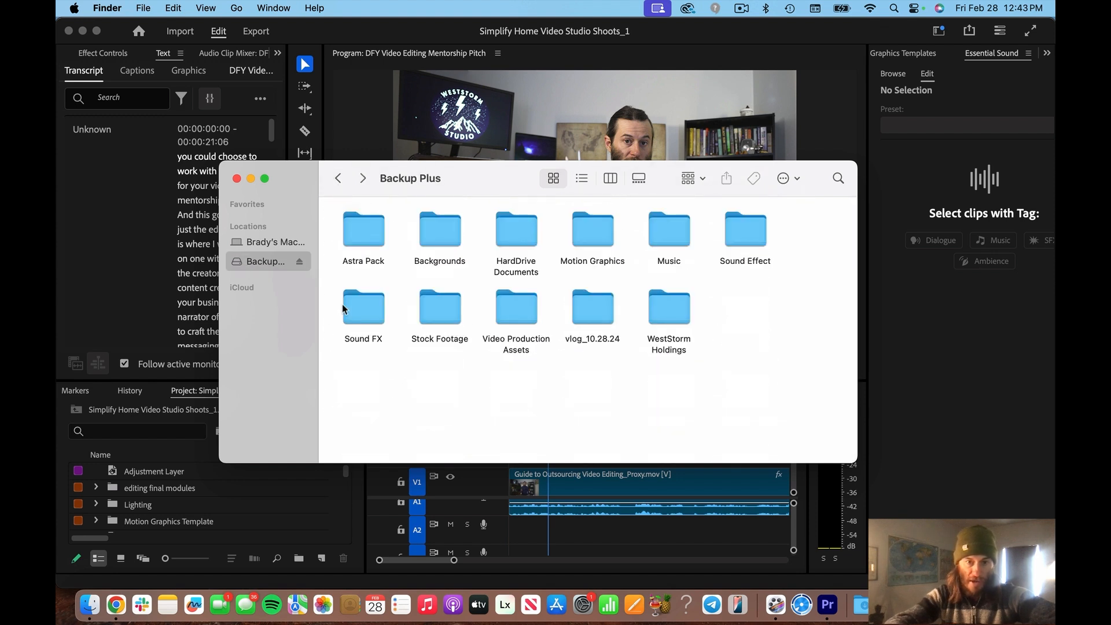
pyautogui.doubleClick(369, 313)
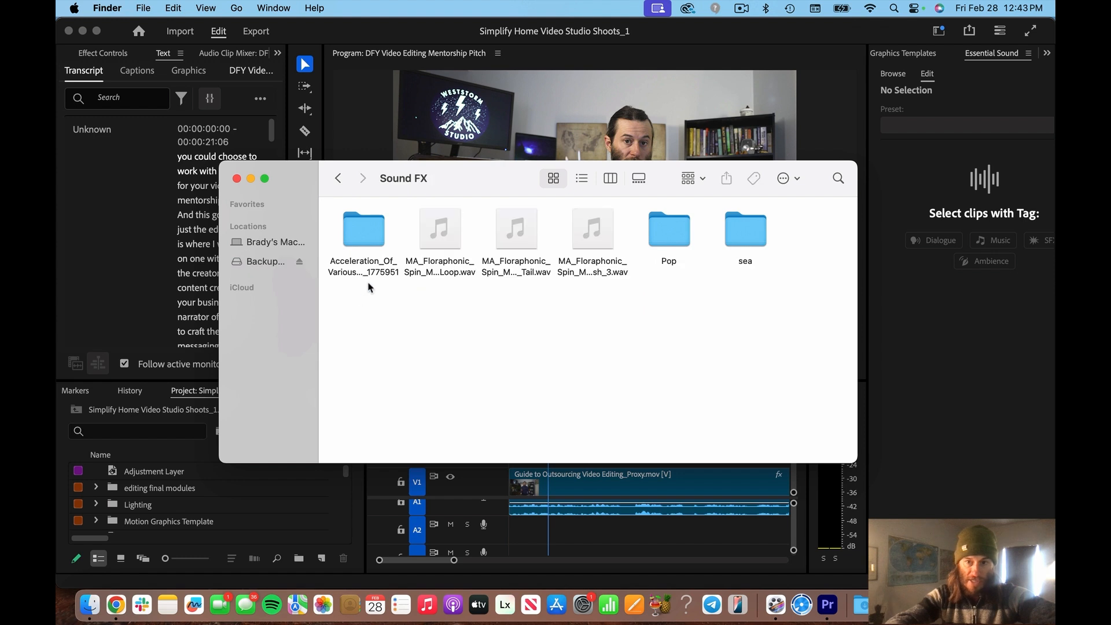
pyautogui.click(340, 183)
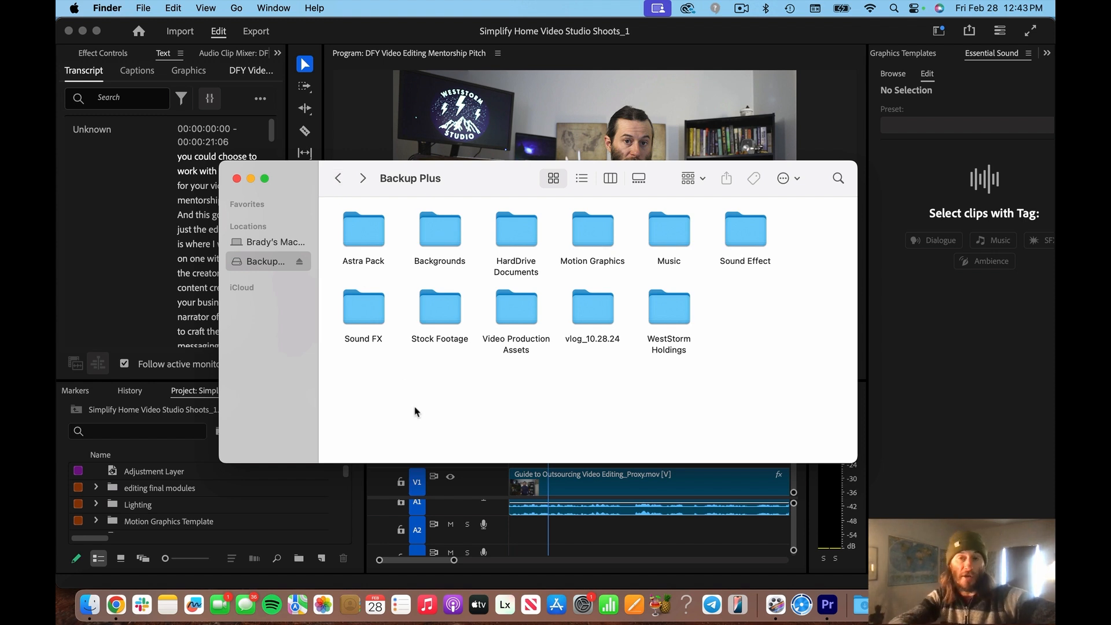
# - Examine the clip categories in the Next Gen Footage folder inside Stock Footage
pyautogui.doubleClick(447, 316)
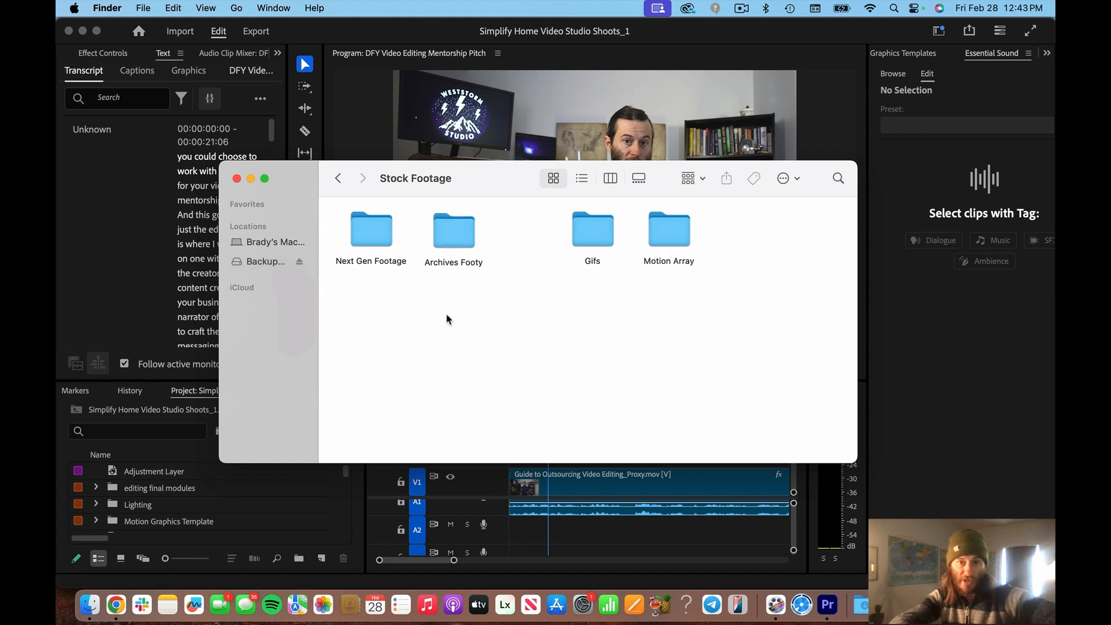
pyautogui.doubleClick(362, 233)
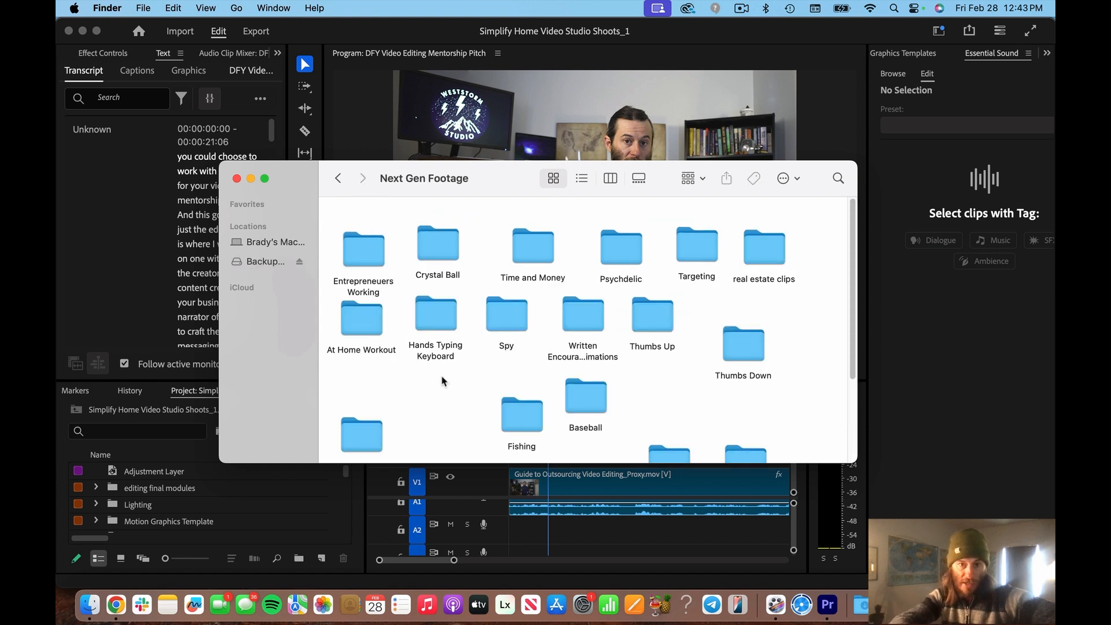
pyautogui.scroll(-2, 442, 380)
pyautogui.scroll(-3, 443, 381)
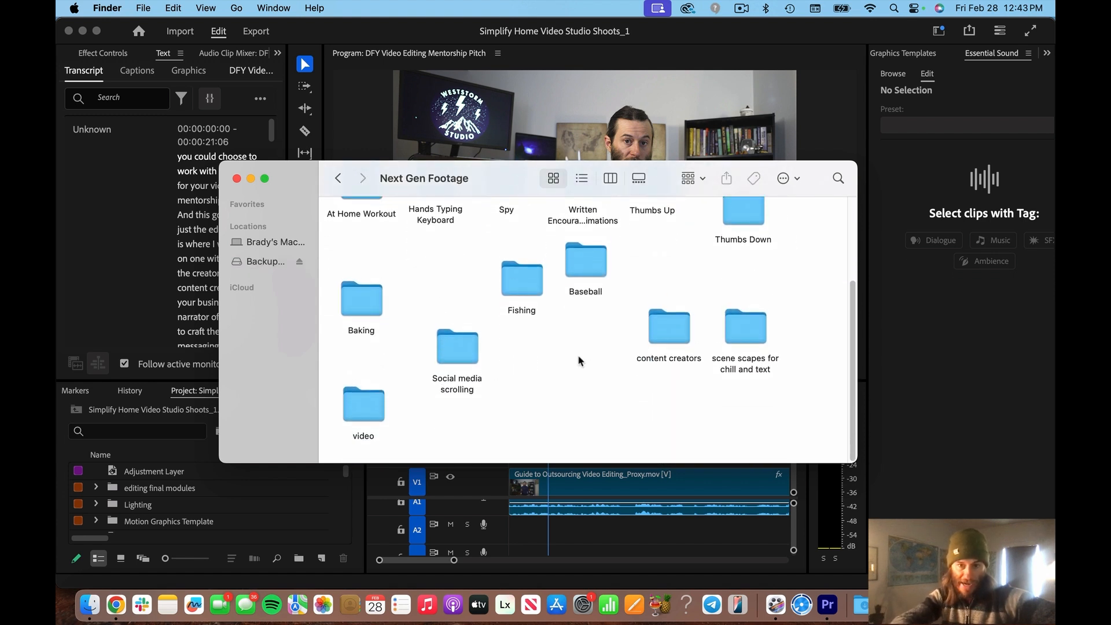
pyautogui.scroll(4, 569, 356)
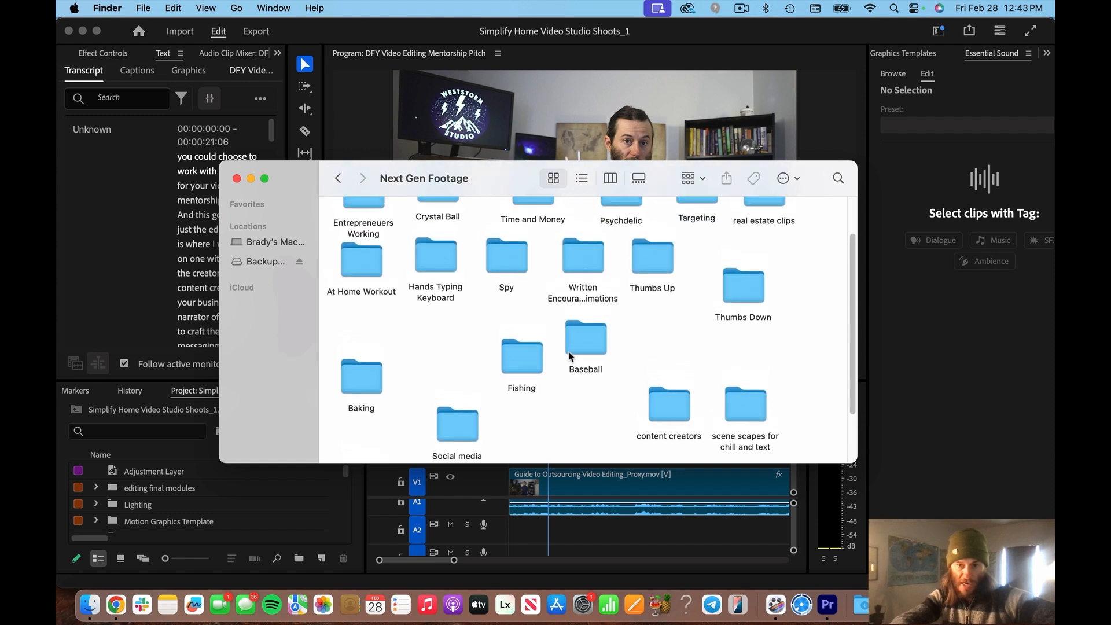
pyautogui.click(339, 179)
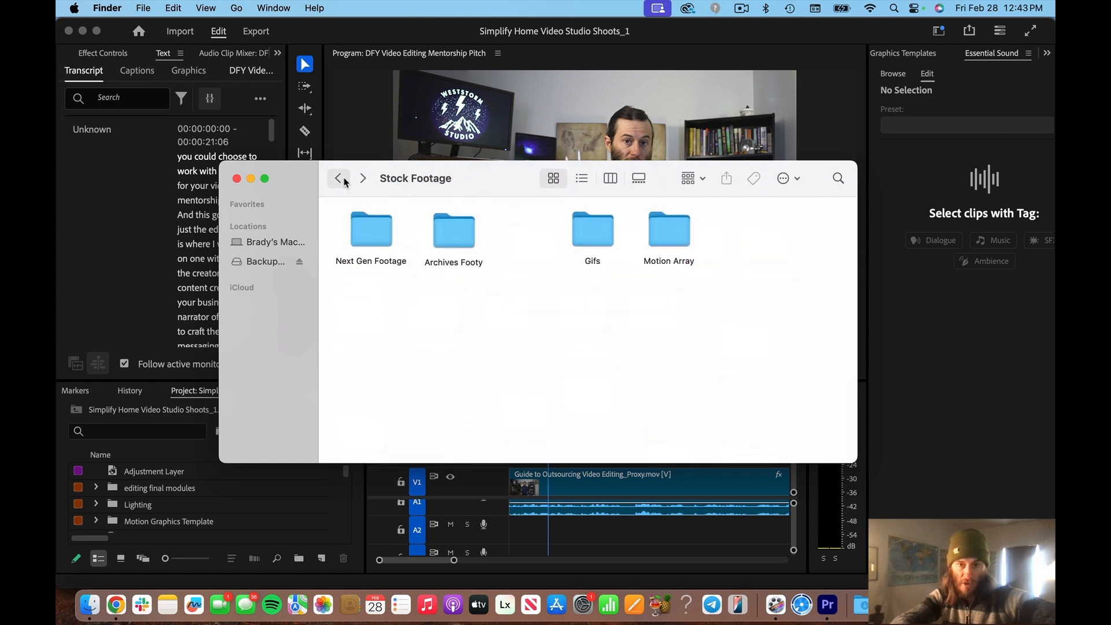
# - Check the contents of the Gifs and Motion Array folders in Stock Footage and return to the drive's top level
pyautogui.click(602, 236)
pyautogui.doubleClick(602, 233)
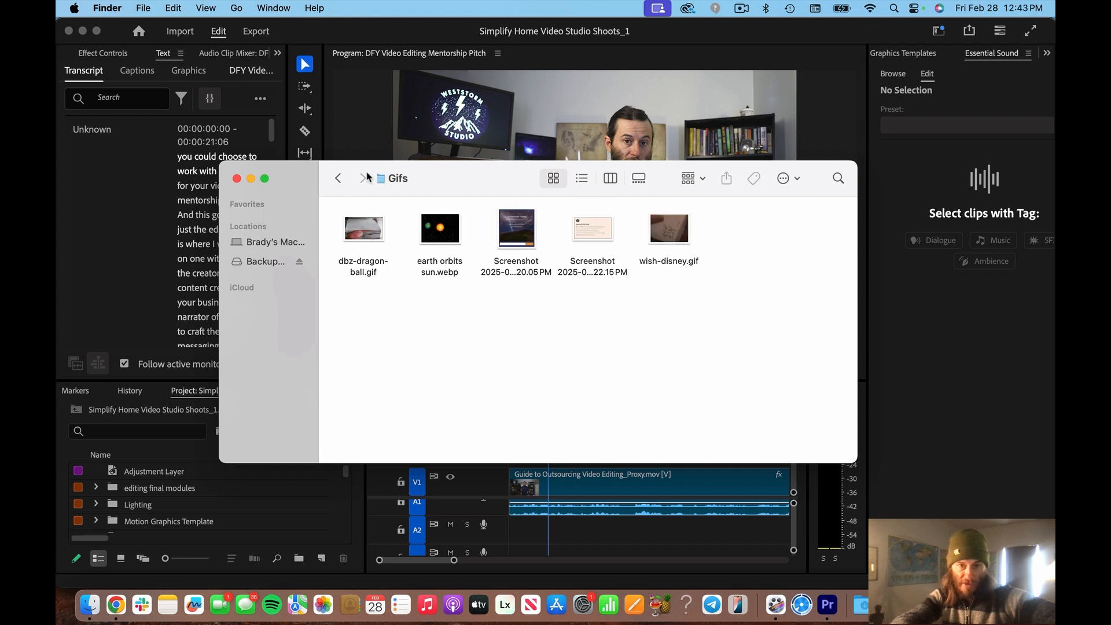
pyautogui.click(338, 178)
pyautogui.click(683, 229)
pyautogui.doubleClick(682, 229)
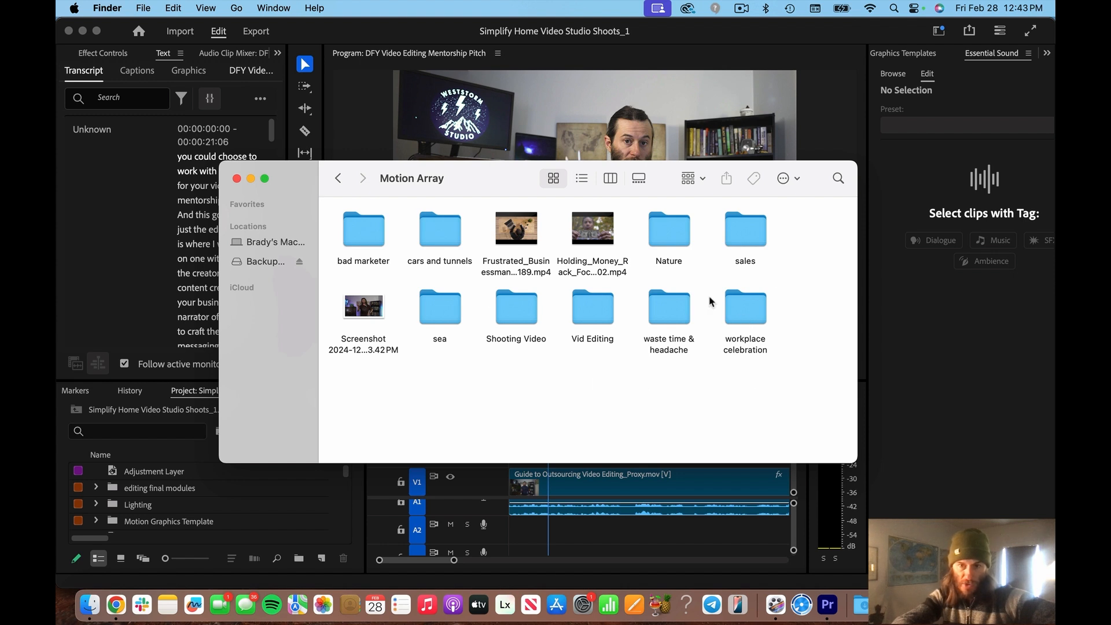
pyautogui.click(337, 179)
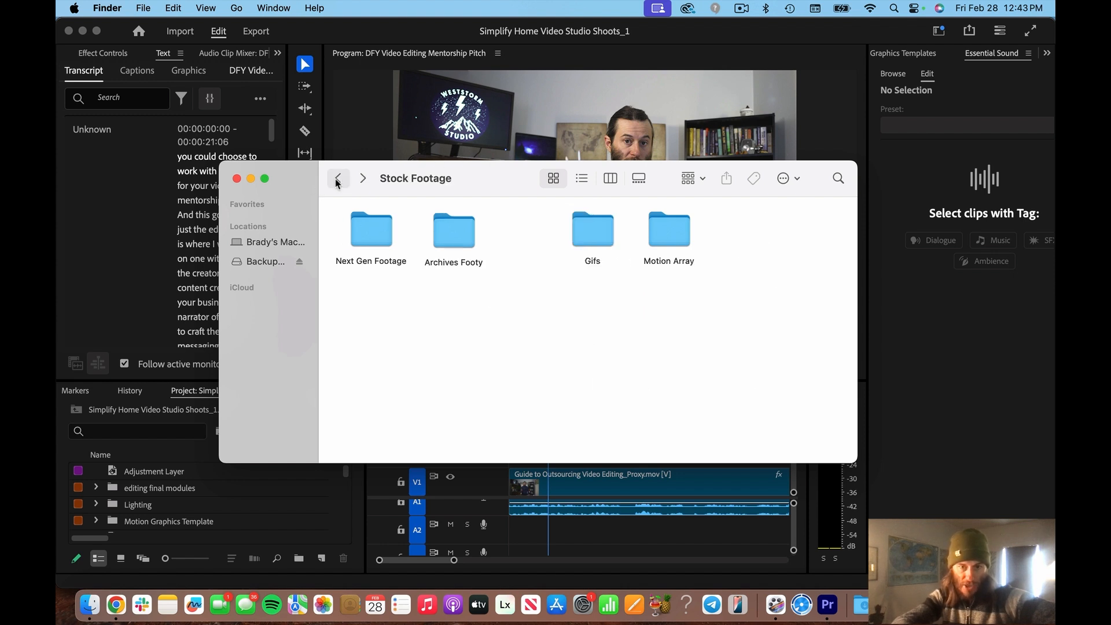
pyautogui.click(362, 178)
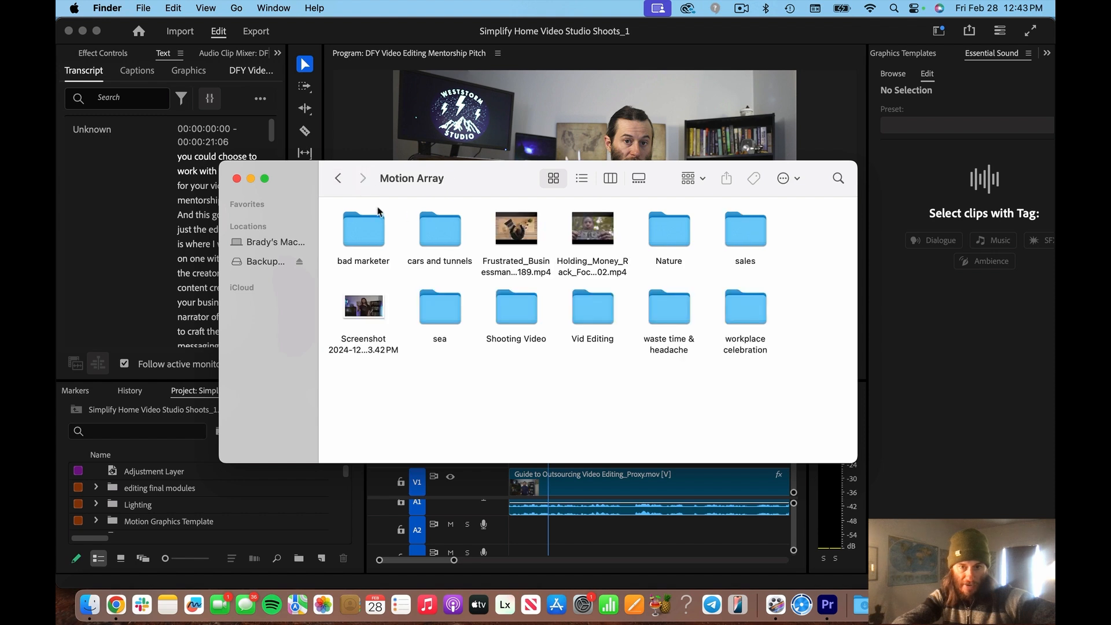
pyautogui.click(342, 180)
pyautogui.click(339, 179)
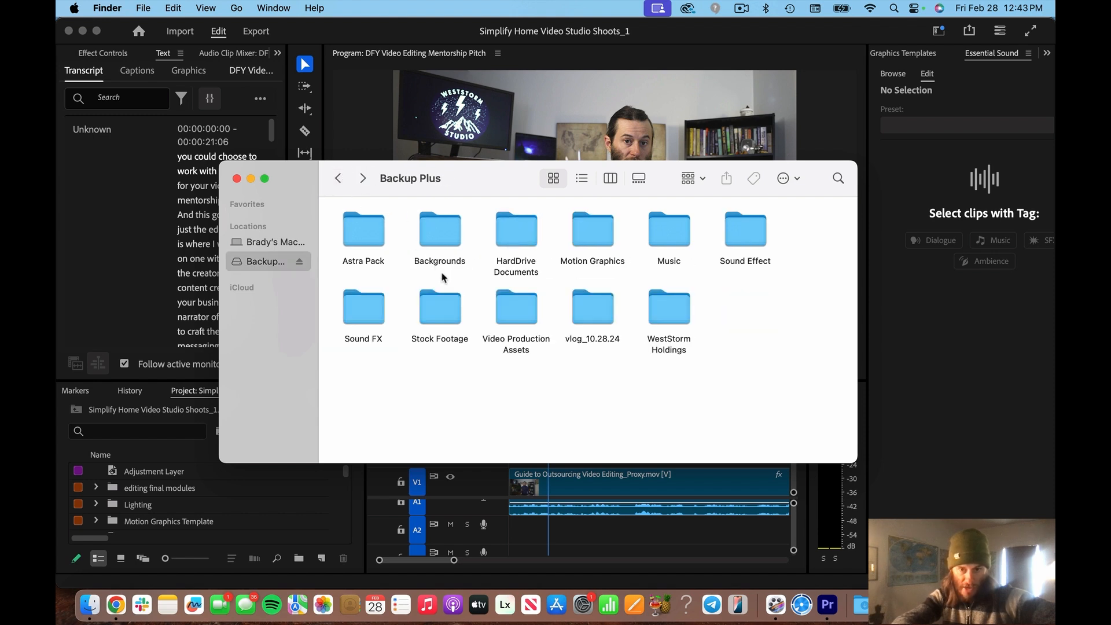
# - Browse Video Production Assets and the grungy hand-drawn and neon arrow packs in the Motion Graphics folder
pyautogui.doubleClick(515, 305)
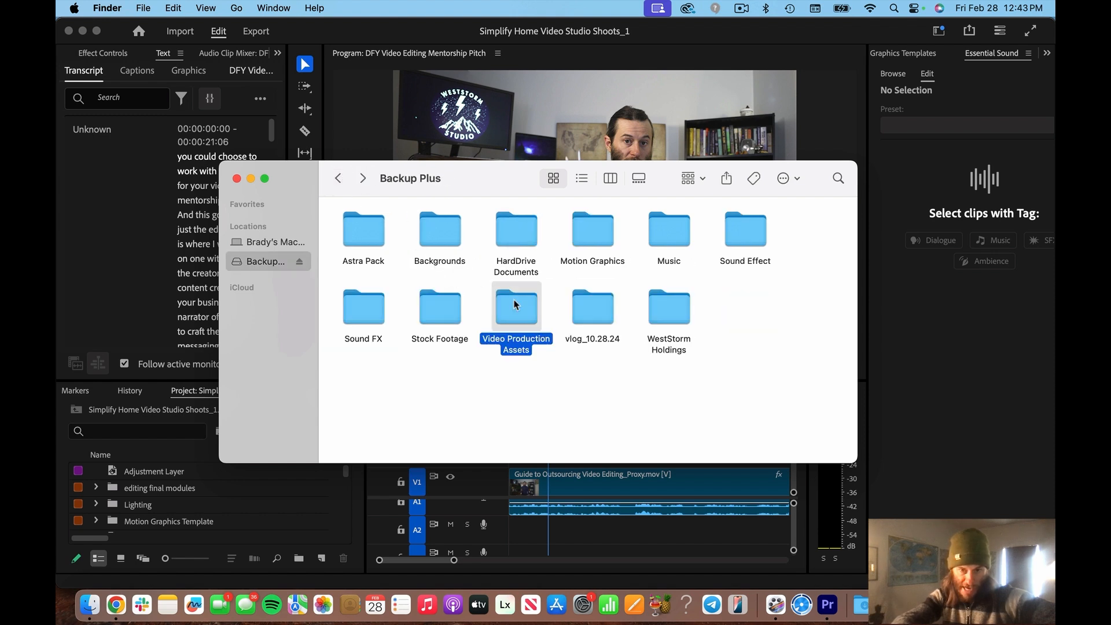
pyautogui.click(338, 179)
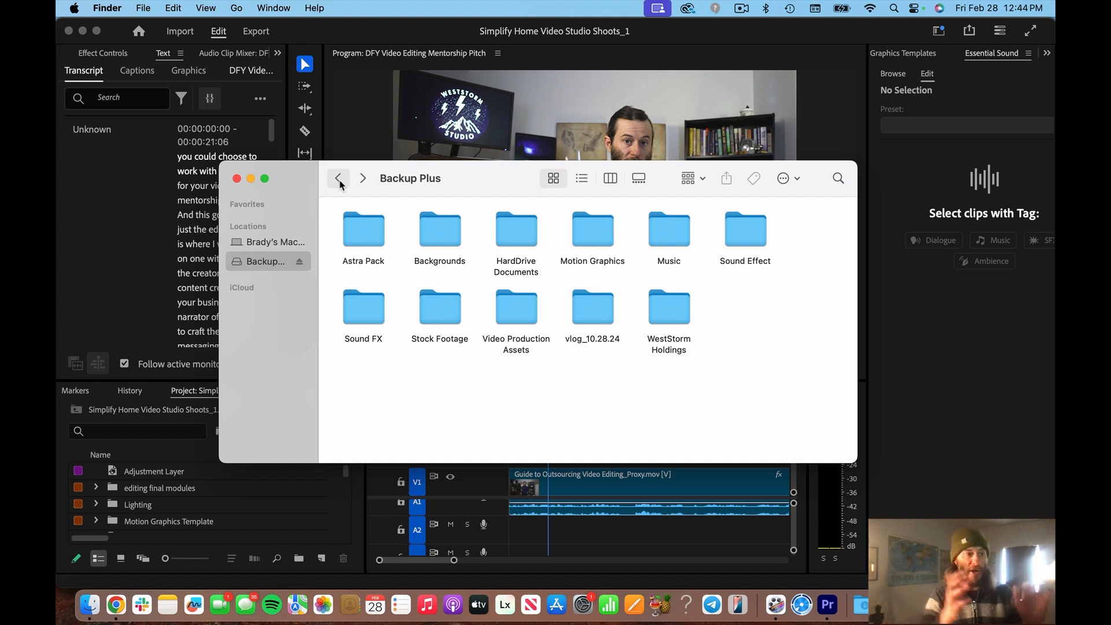
pyautogui.doubleClick(582, 240)
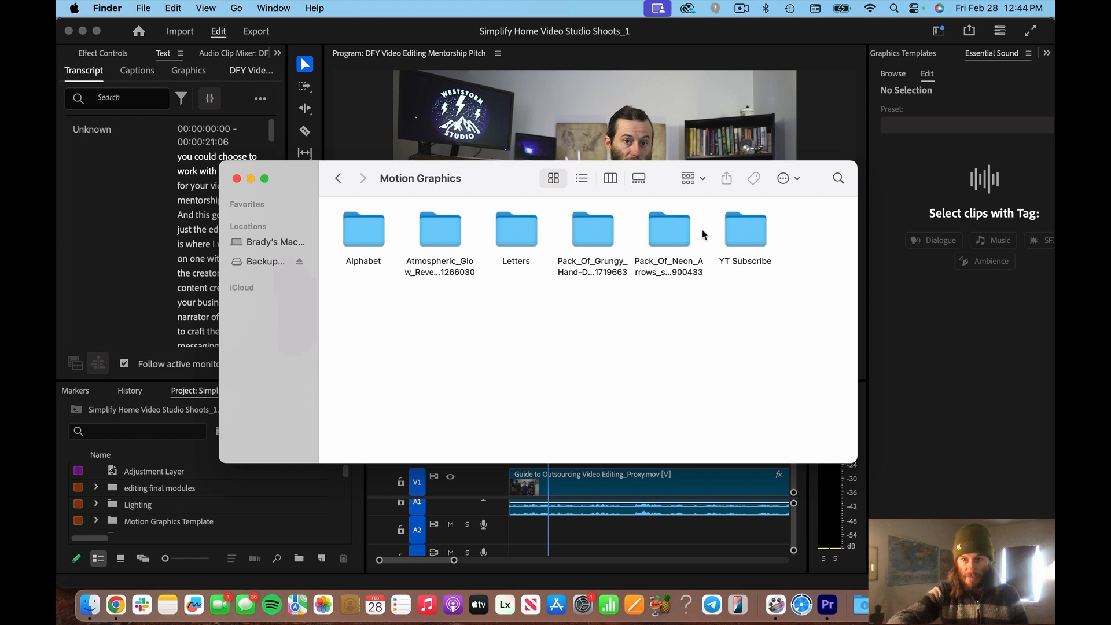
pyautogui.click(597, 242)
pyautogui.doubleClick(596, 242)
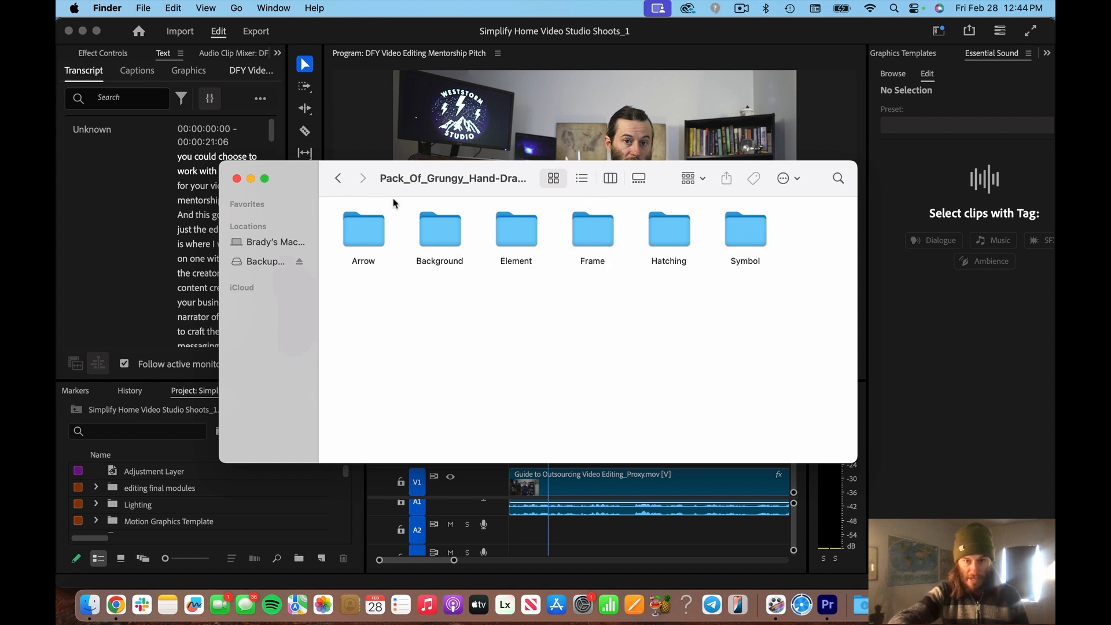
pyautogui.click(338, 178)
pyautogui.click(669, 238)
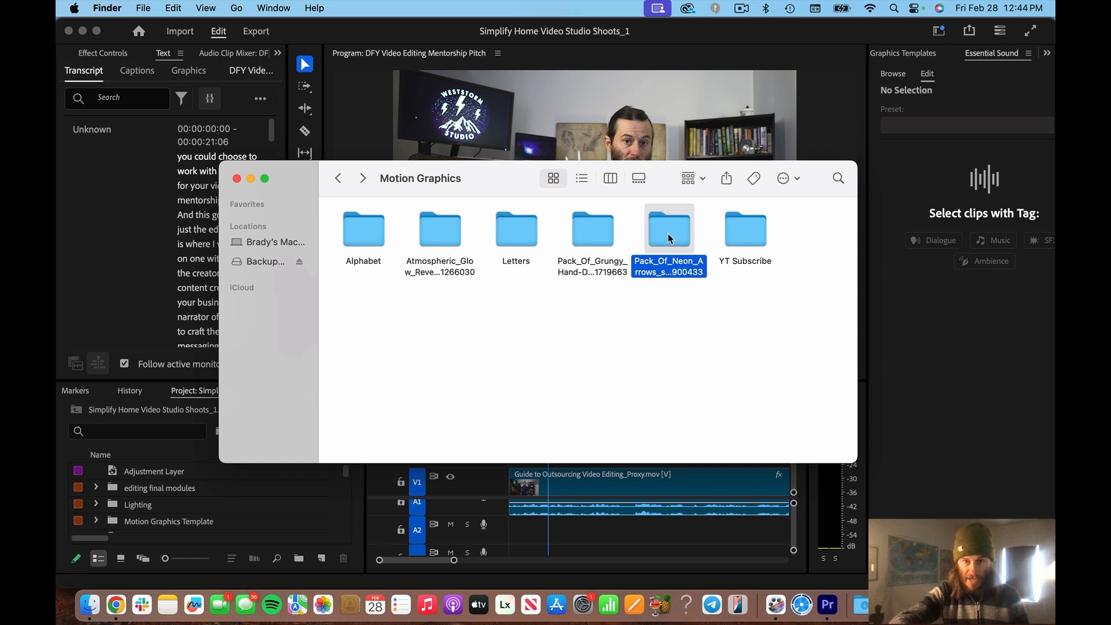
pyautogui.doubleClick(670, 238)
pyautogui.click(337, 180)
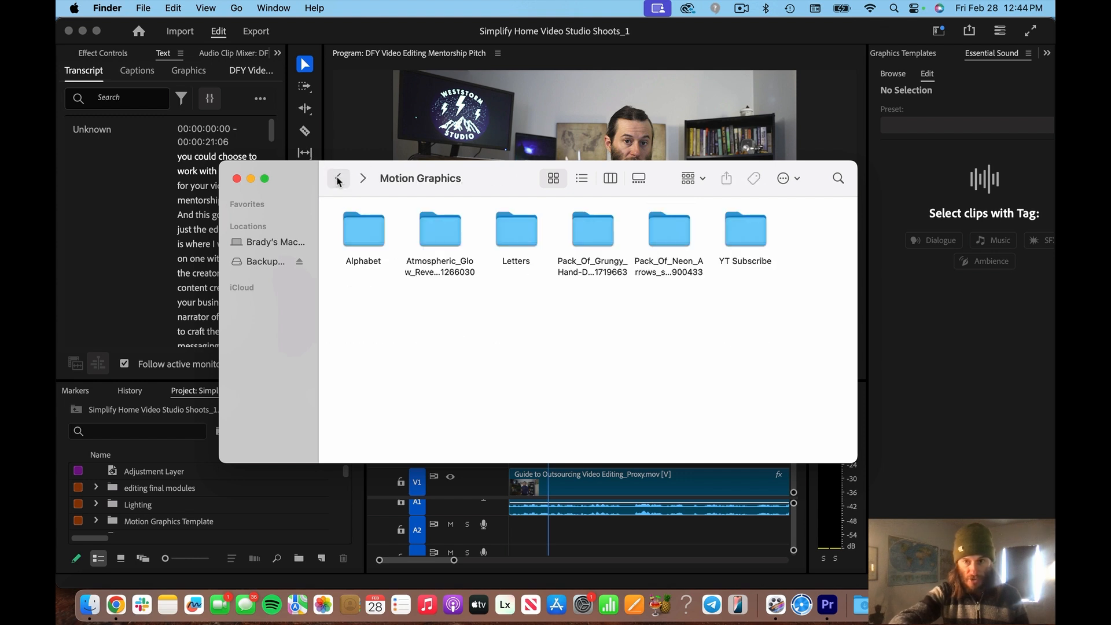
pyautogui.click(338, 179)
# - Inspect the 01 - PLANETS folder in Astra Pack's ASTRA-4K collection and return to the Backup Plus top level
pyautogui.doubleClick(381, 227)
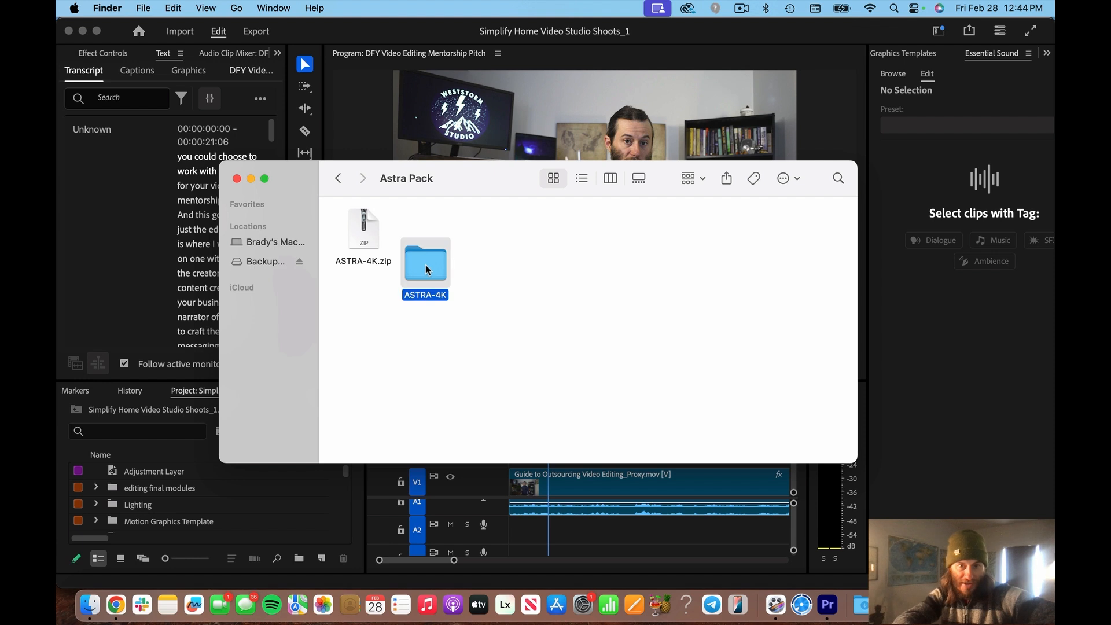
pyautogui.doubleClick(424, 263)
pyautogui.doubleClick(371, 234)
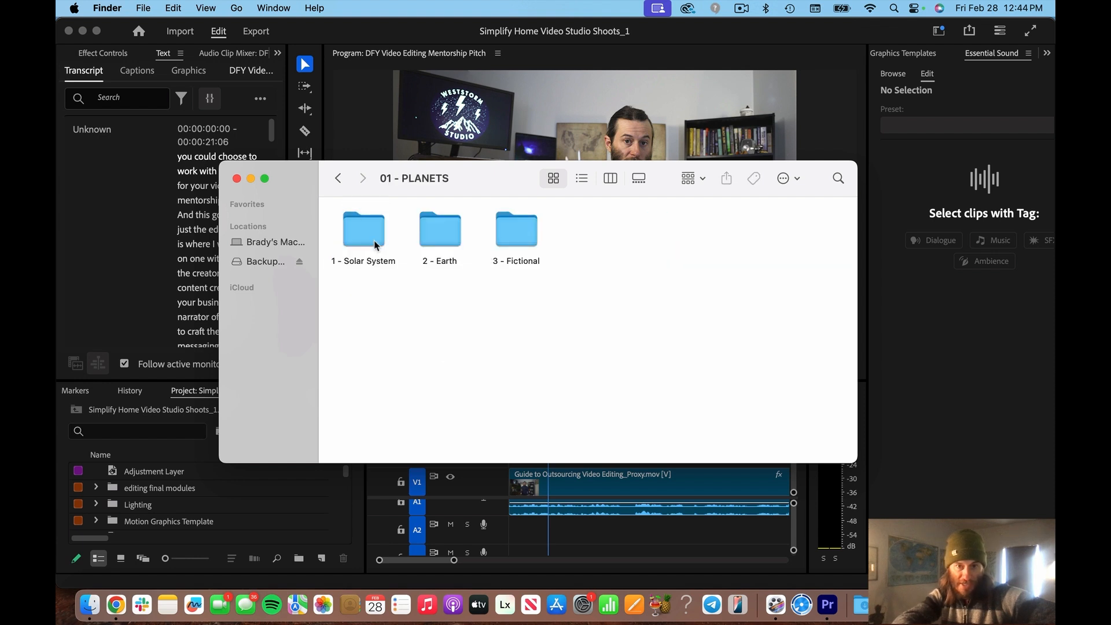
pyautogui.click(337, 179)
pyautogui.click(338, 180)
pyautogui.click(338, 179)
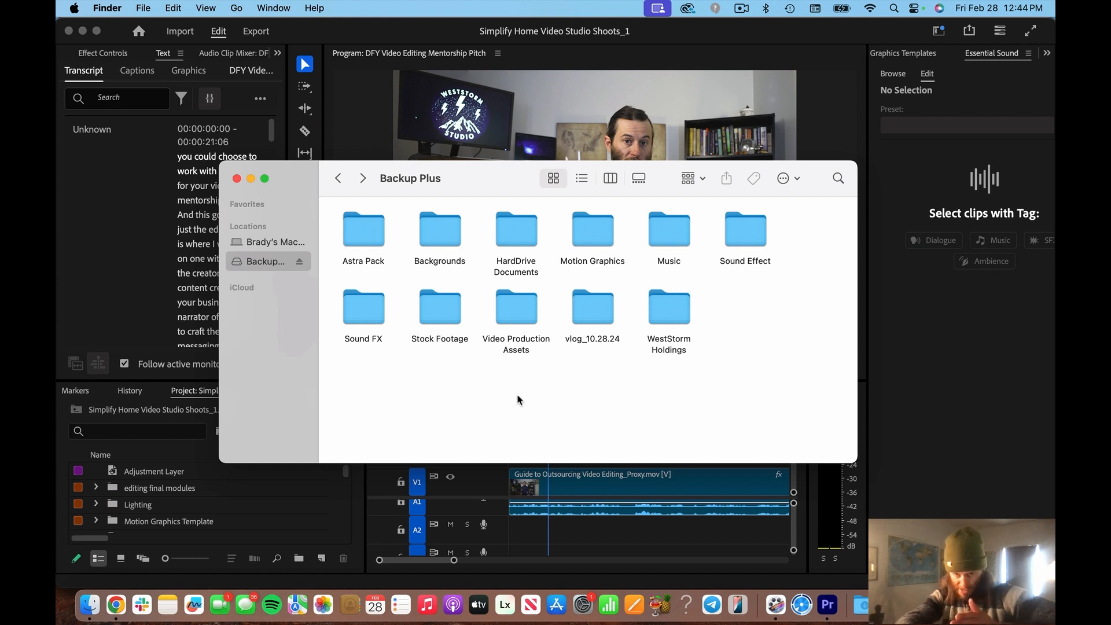
# - Switch back to Premiere Pro and show the installed graphics templates
pyautogui.click(929, 343)
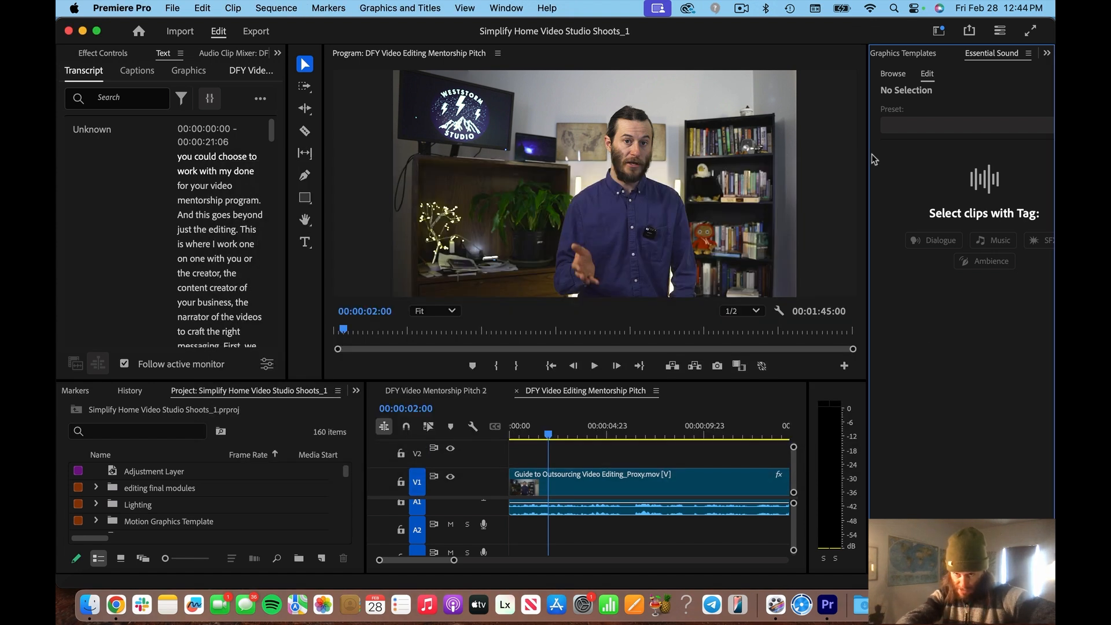
pyautogui.click(892, 73)
pyautogui.click(901, 54)
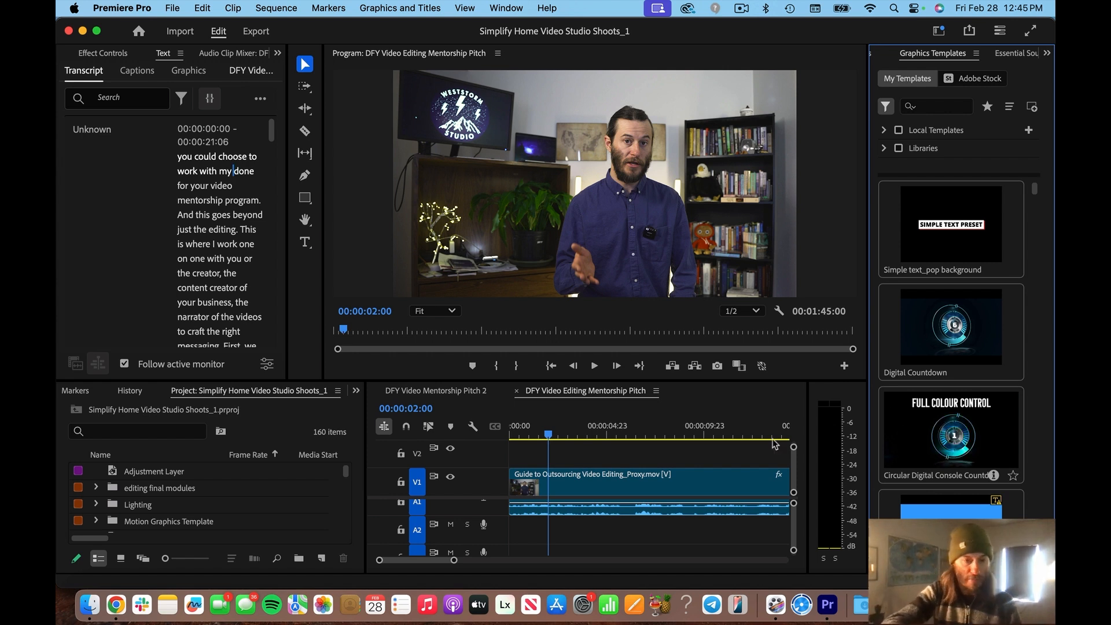
# - Switch to Chrome, make its window full screen, and set the Pexels search type to Videos
pyautogui.click(117, 607)
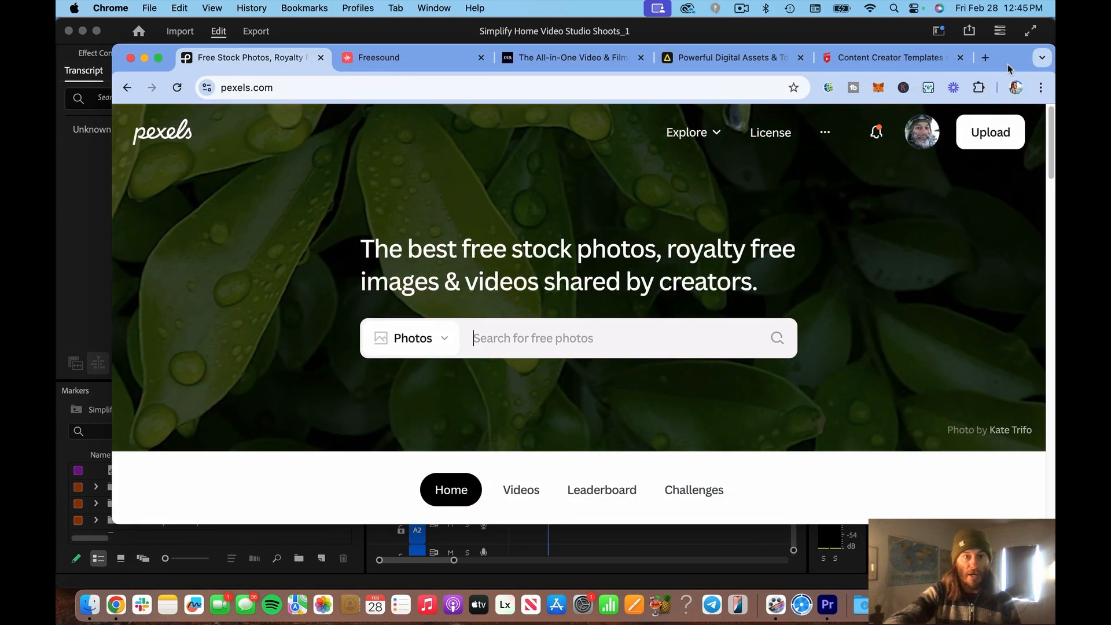
pyautogui.click(158, 59)
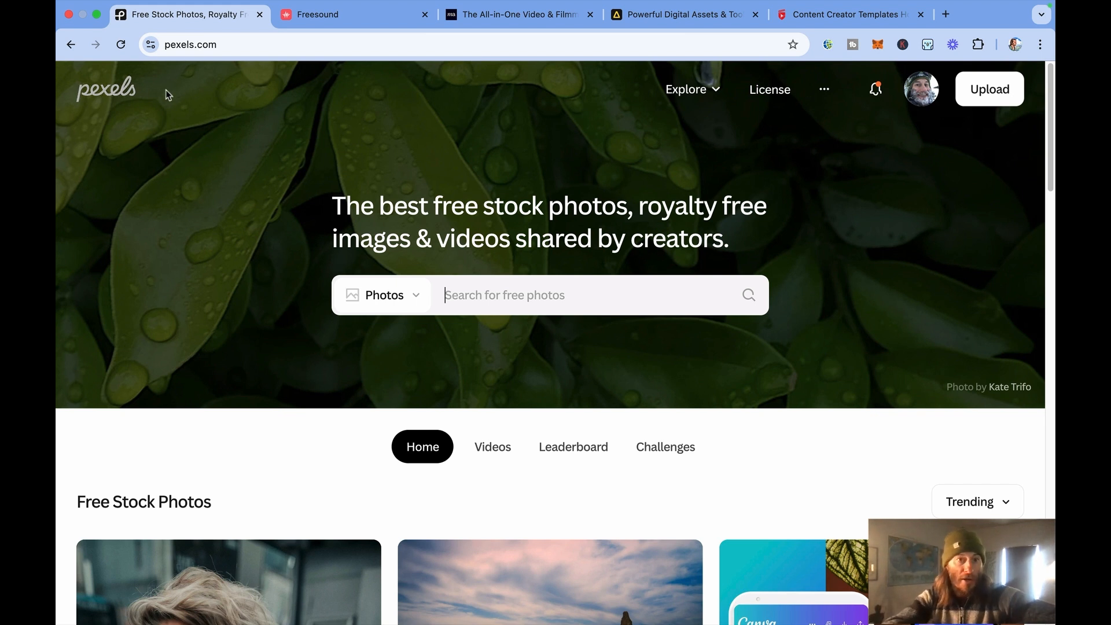
pyautogui.click(399, 298)
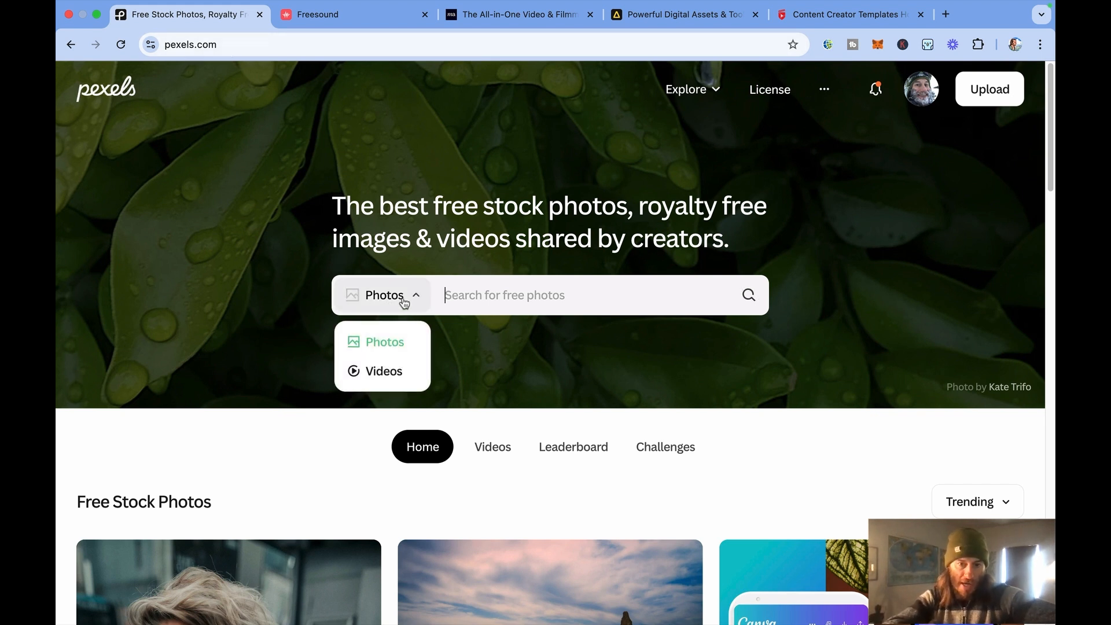
pyautogui.click(384, 372)
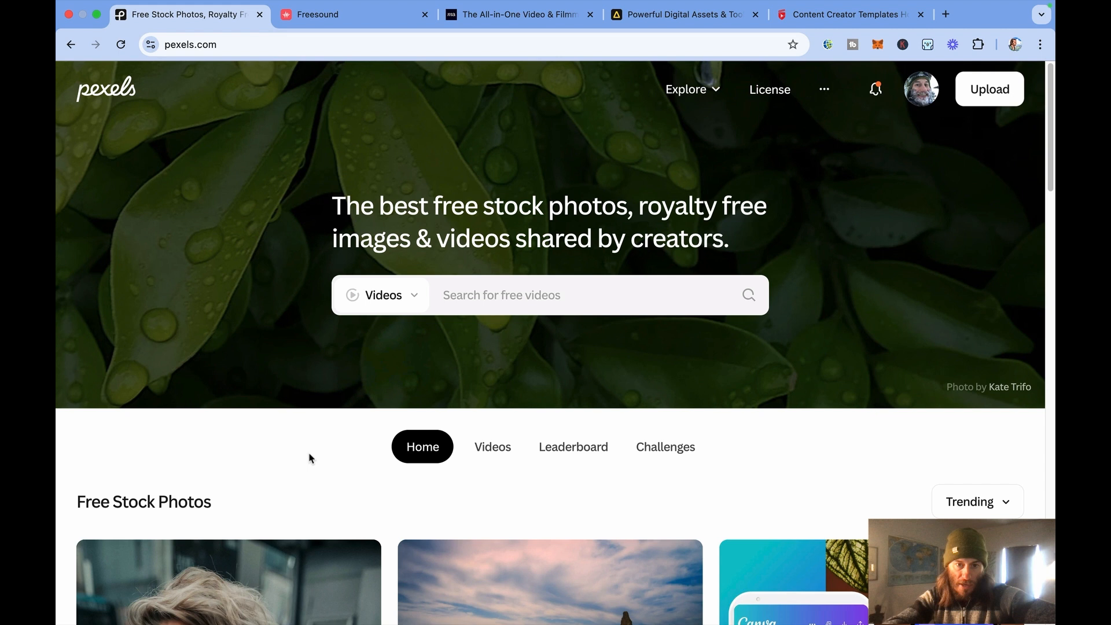
# - Skim the Pexels home page, then open the site's Videos page and view the trending free stock videos
pyautogui.scroll(-8, 317, 470)
pyautogui.scroll(6, 315, 469)
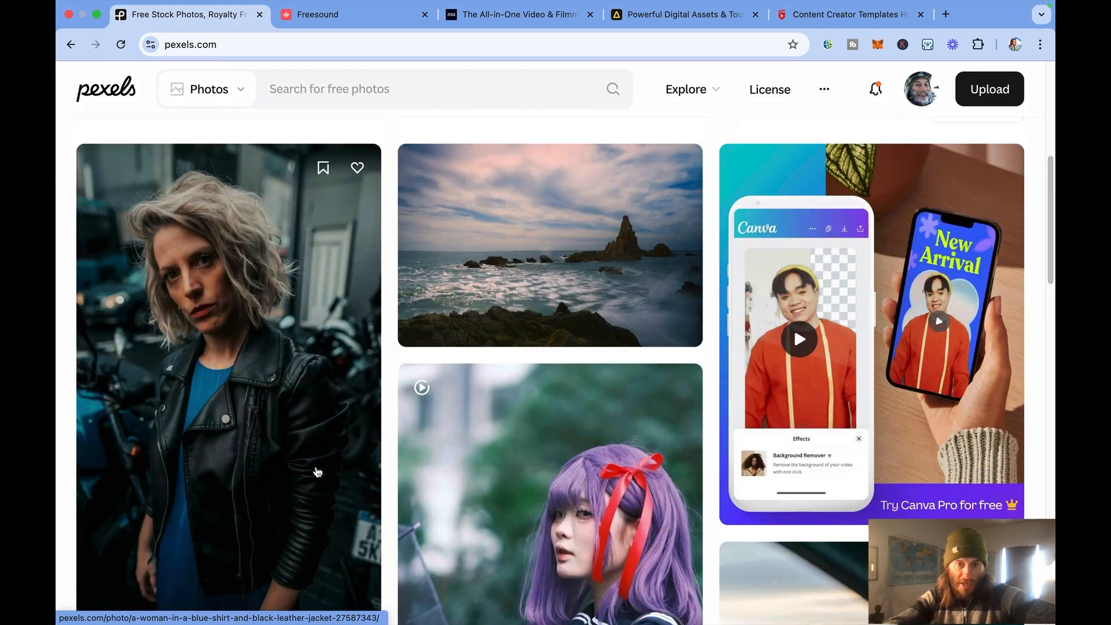
pyautogui.click(489, 348)
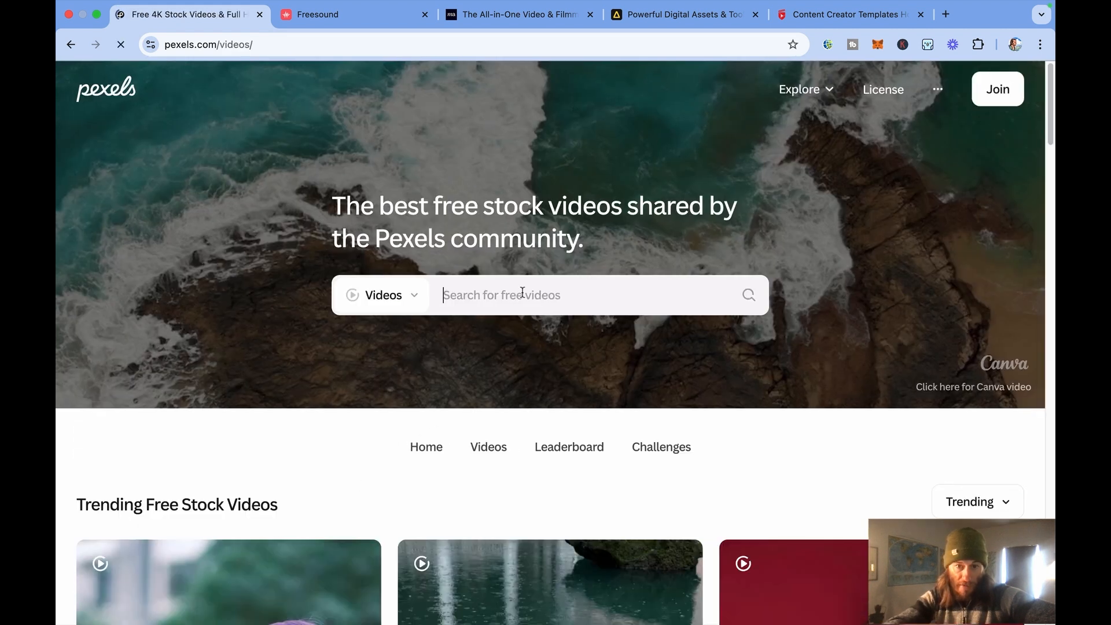
pyautogui.scroll(-5, 491, 419)
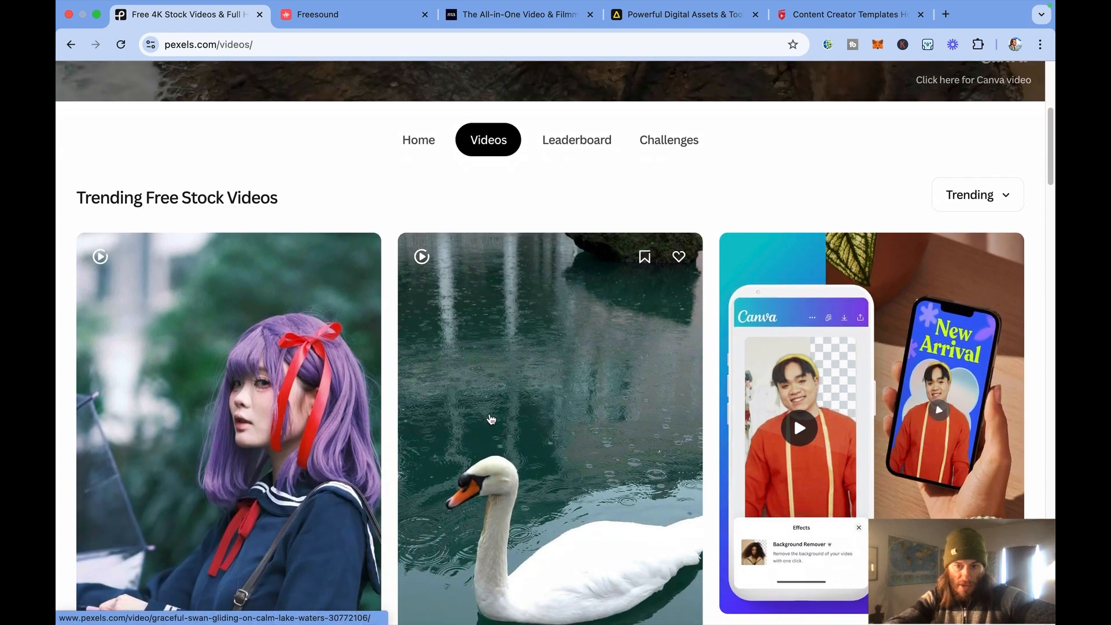
# - Search the Pexels stock videos for "content creator"
pyautogui.scroll(5, 491, 419)
pyautogui.click(512, 303)
pyautogui.write('content')
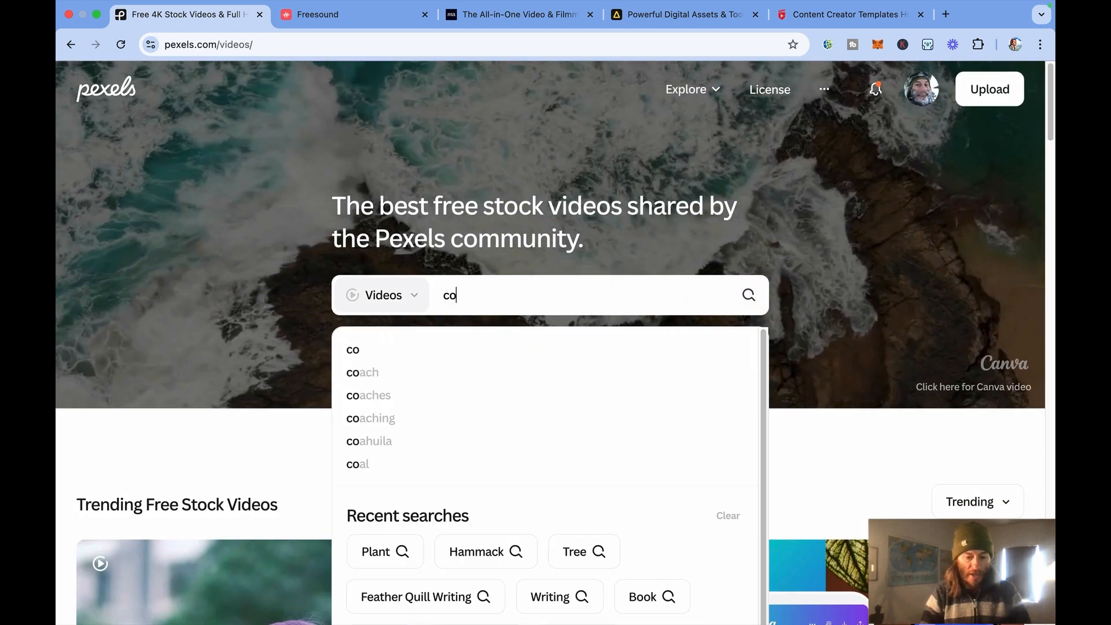
pyautogui.write(' creator')
pyautogui.press('Return')
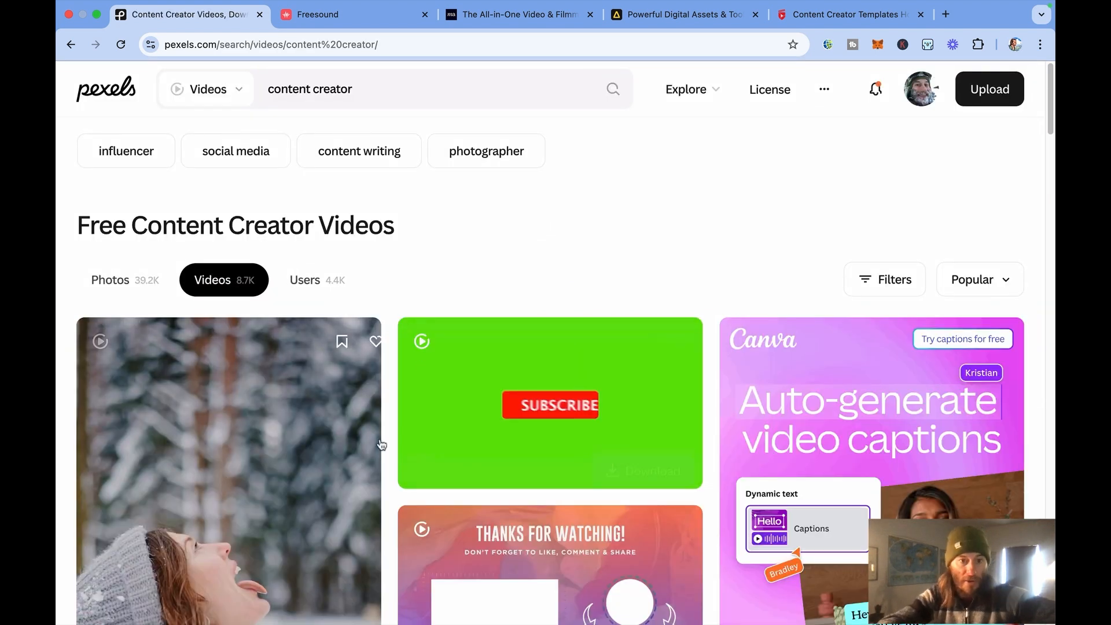
# - Examine the content creator video results on Pexels, including the free clips and the sponsored iStock videos
pyautogui.scroll(-10, 328, 494)
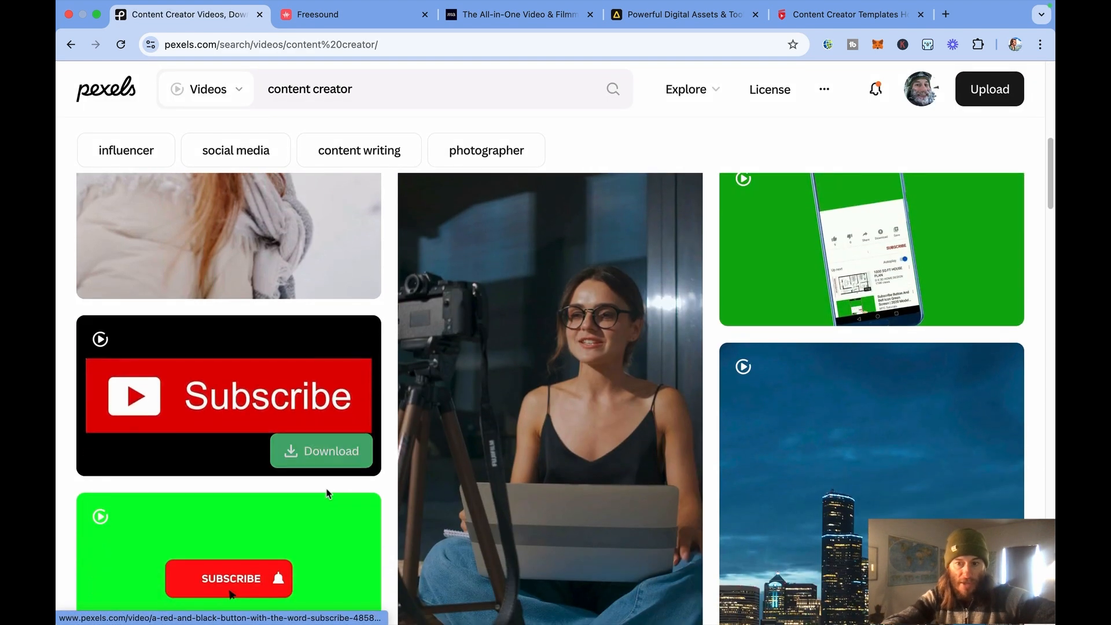
pyautogui.scroll(-15, 534, 477)
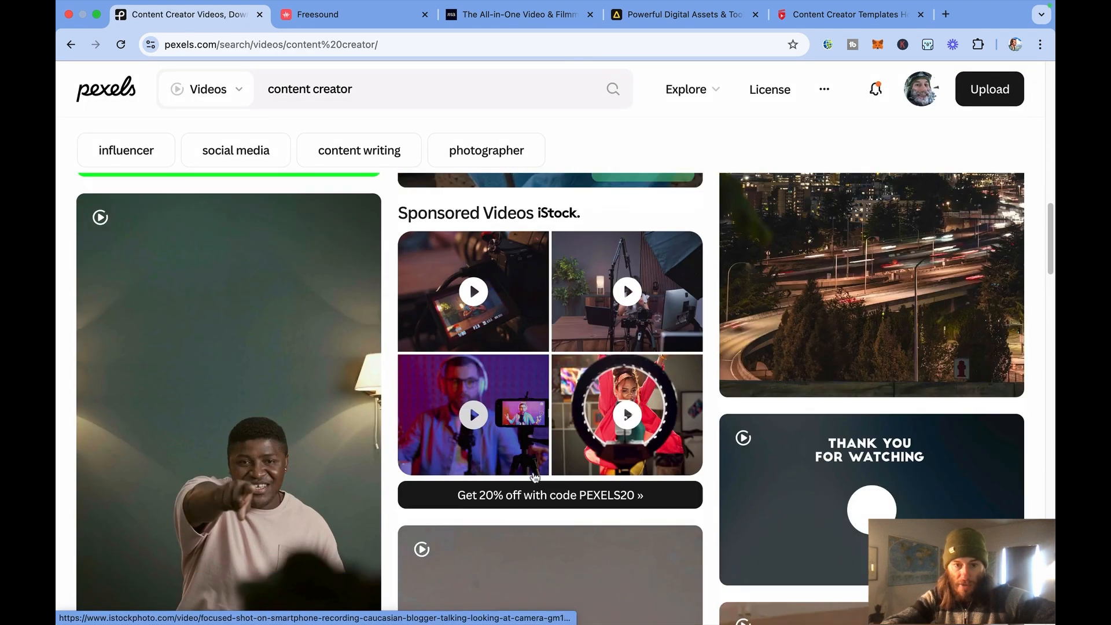
pyautogui.scroll(-6, 535, 477)
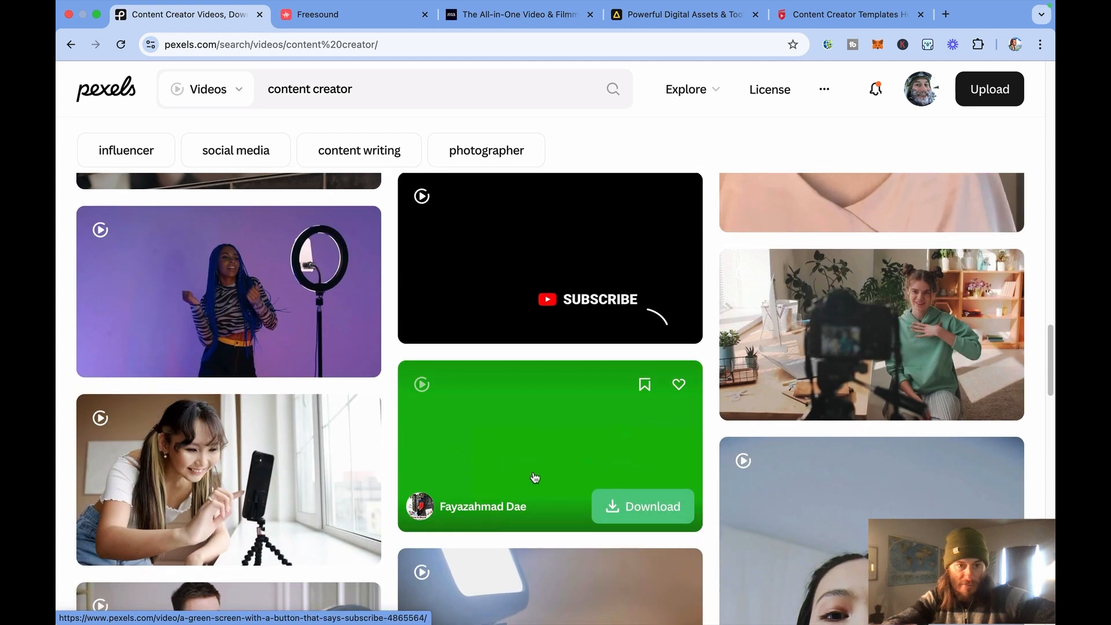
pyautogui.scroll(-3, 286, 478)
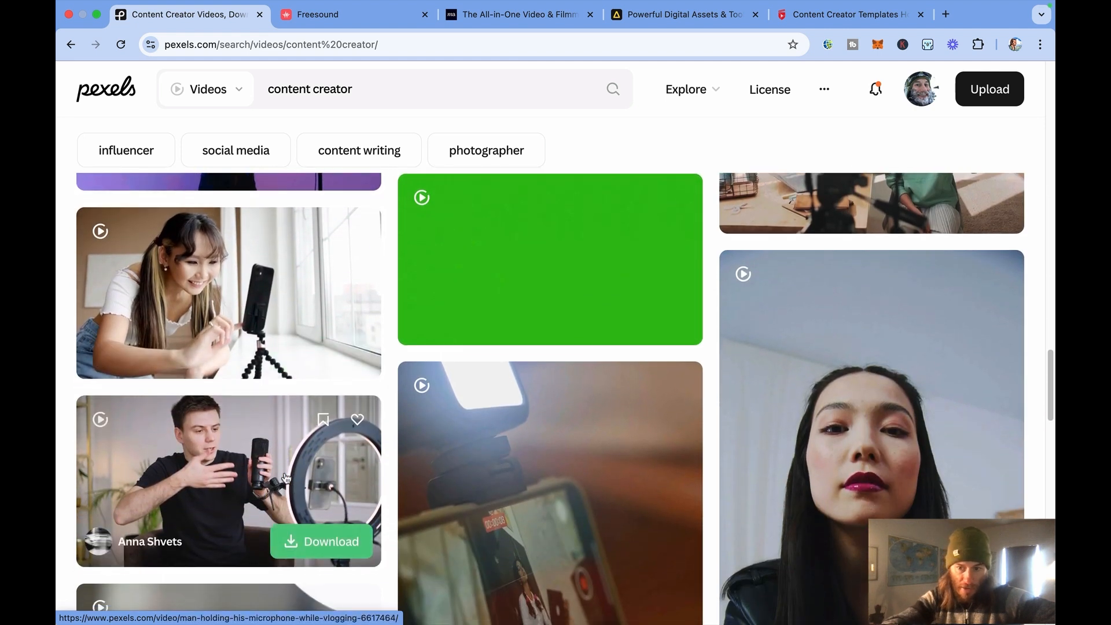
pyautogui.scroll(-6, 285, 478)
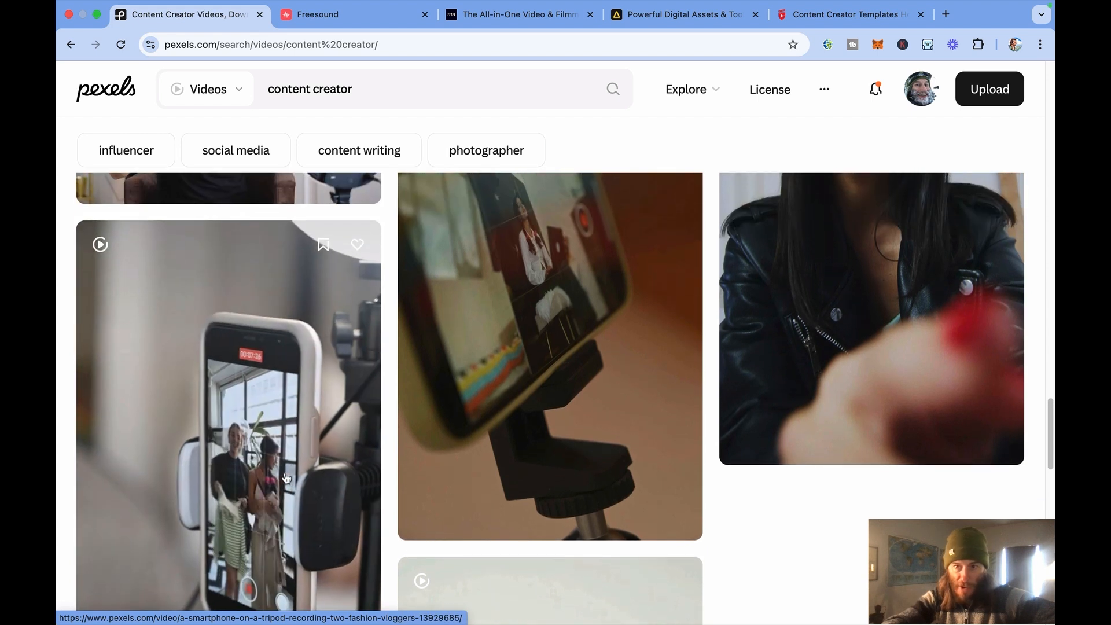
pyautogui.scroll(1, 286, 478)
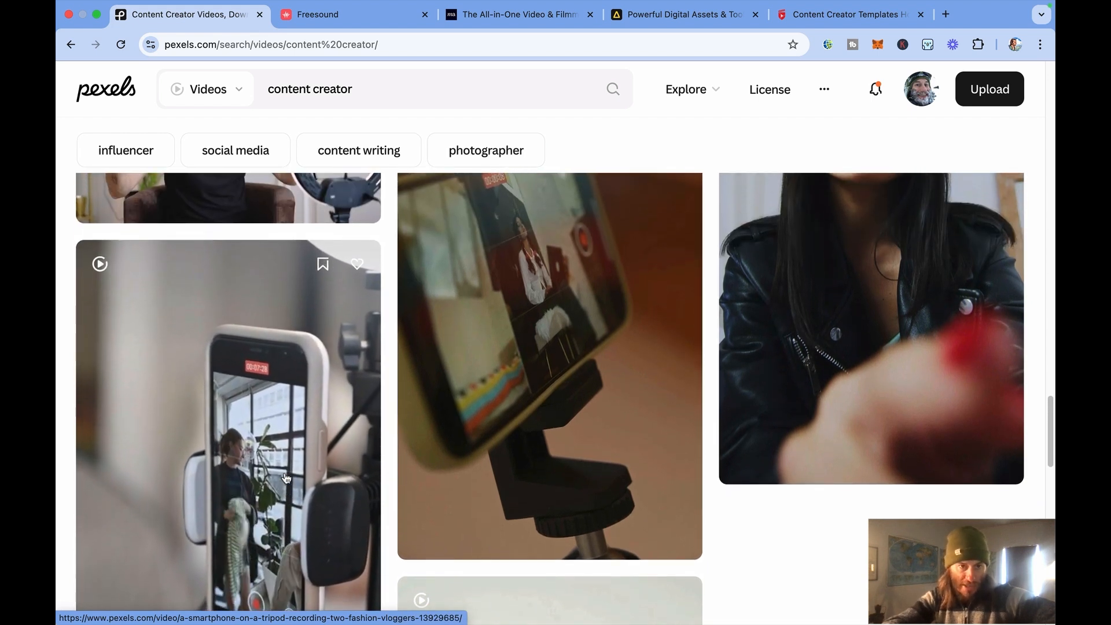
pyautogui.scroll(10, 285, 478)
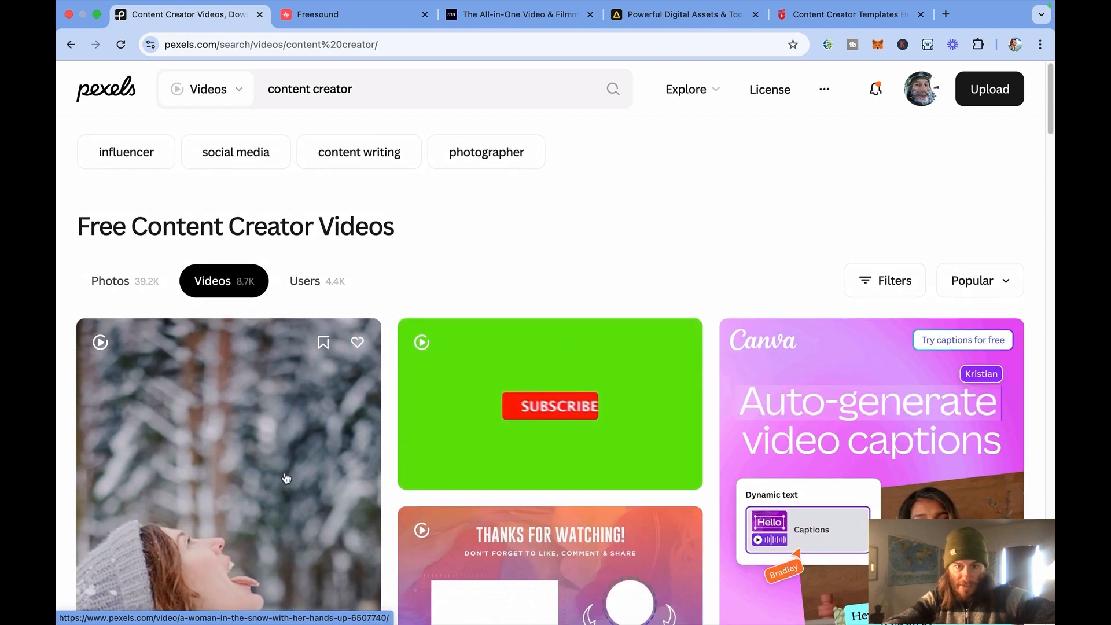
pyautogui.scroll(-8, 285, 478)
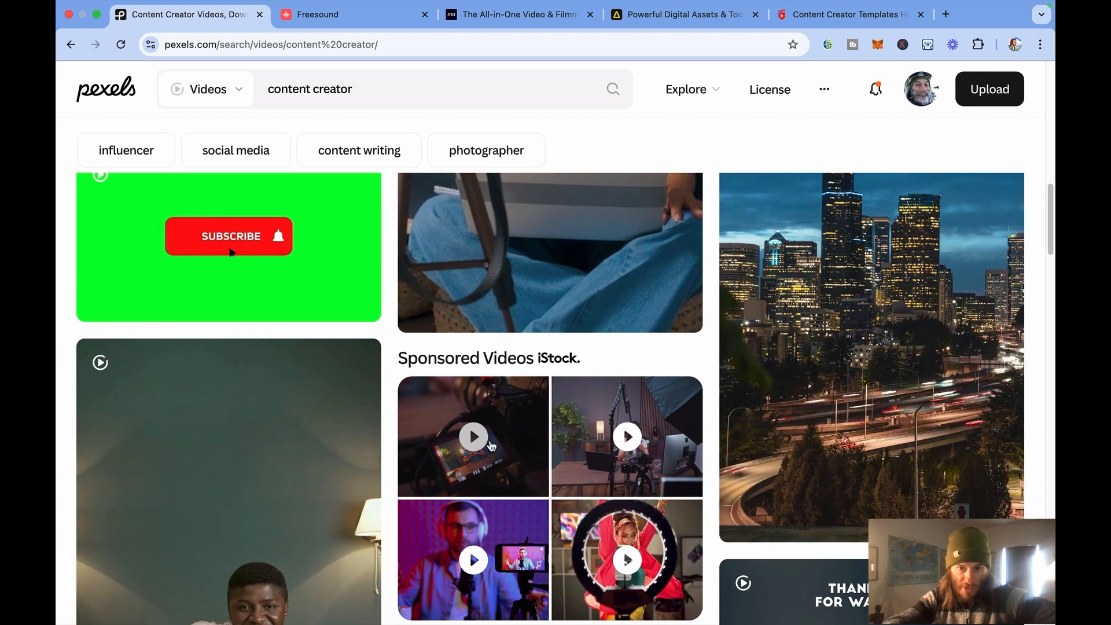
pyautogui.scroll(-3, 487, 450)
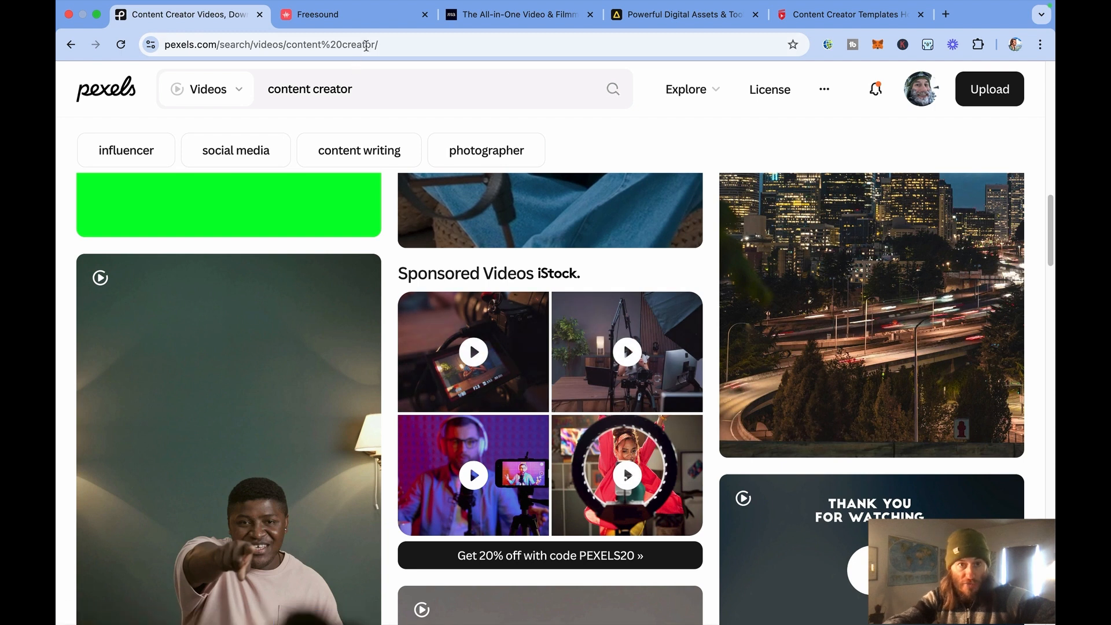
# - Bring up the Freesound site and look over its home page with the sound search and latest additions
pyautogui.click(377, 14)
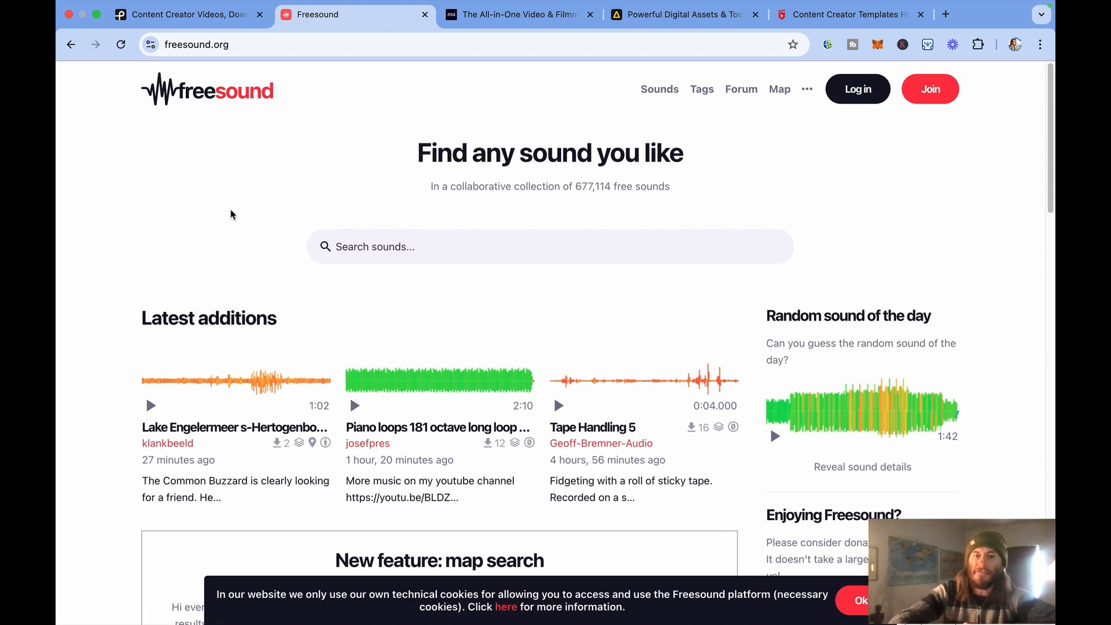
pyautogui.scroll(-4, 231, 214)
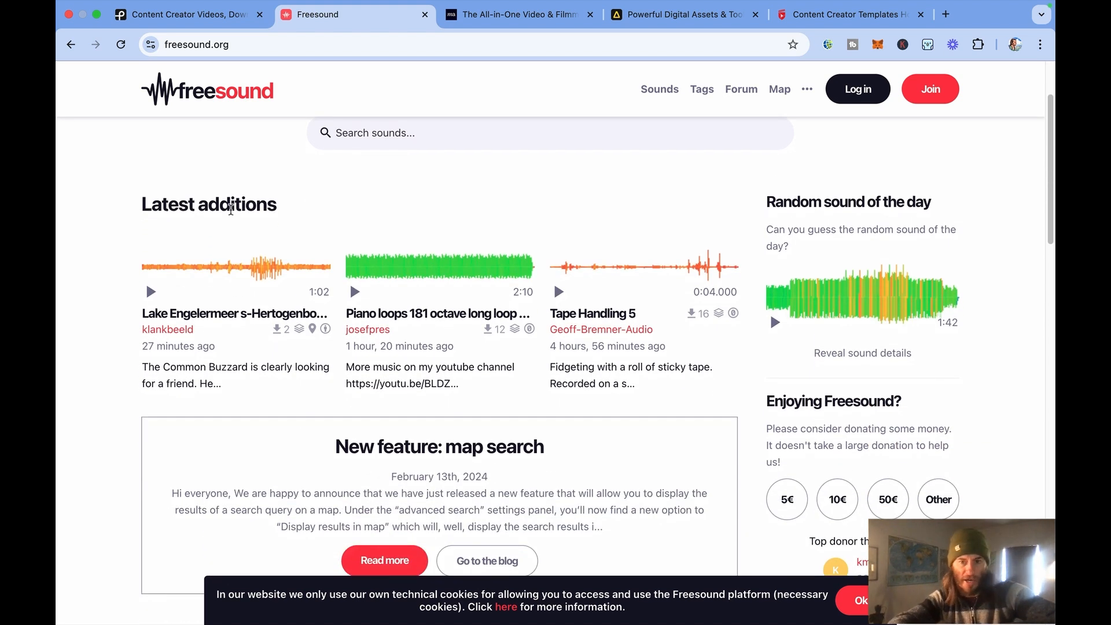
pyautogui.moveTo(231, 209); pyautogui.dragTo(283, 128)
pyautogui.click(283, 176)
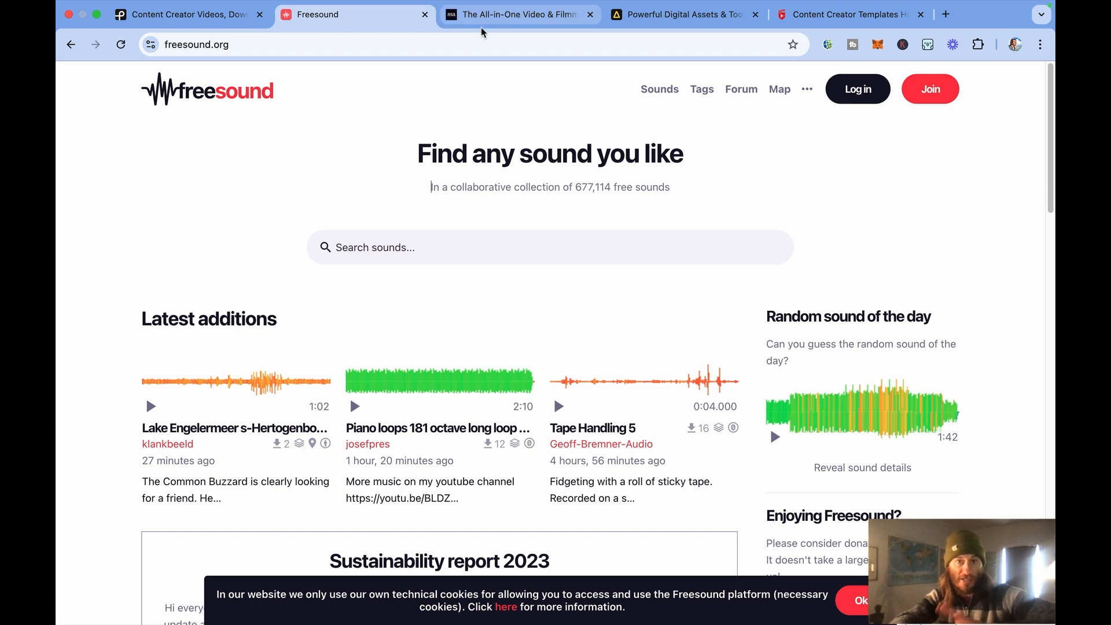
# - Bring up the Motion Array site and review its asset categories, Video Templates options and search category choices
pyautogui.click(496, 20)
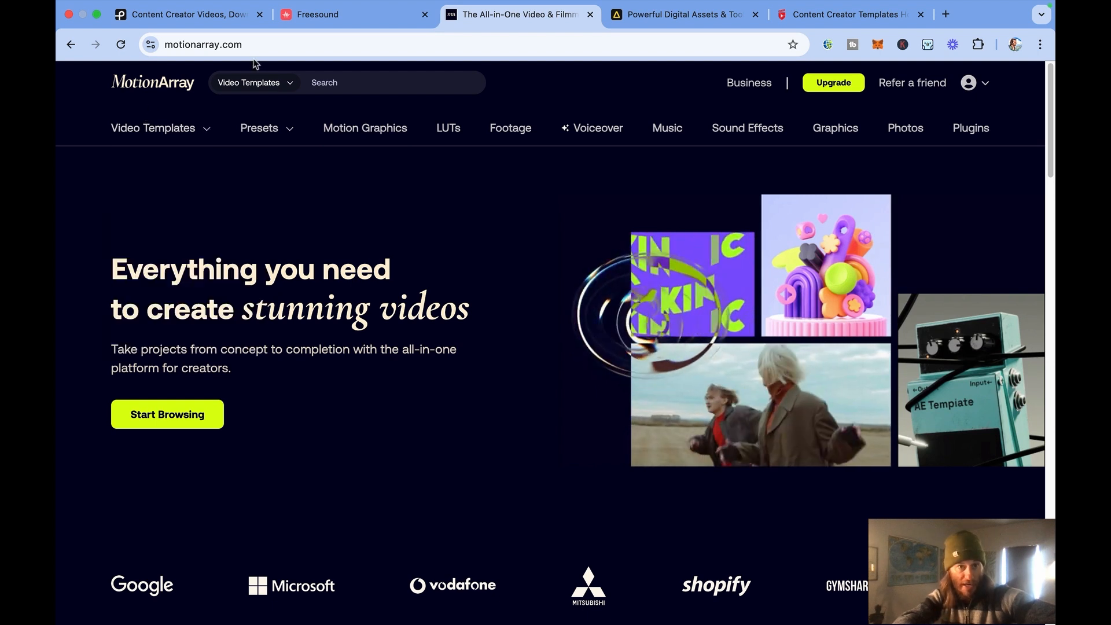
pyautogui.moveTo(206, 128)
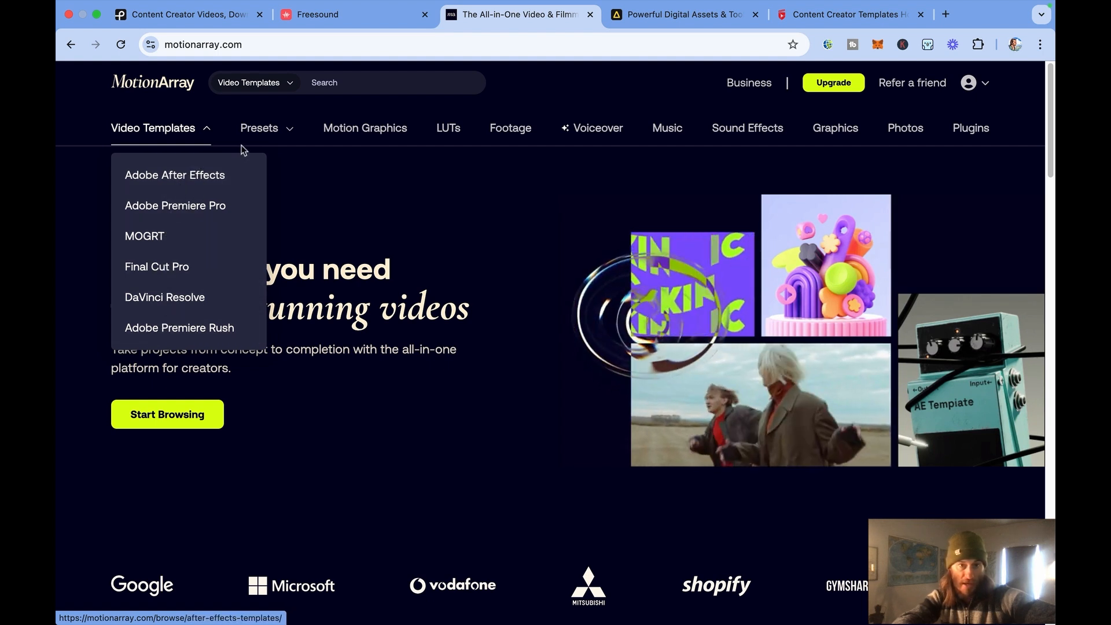
pyautogui.moveTo(267, 133)
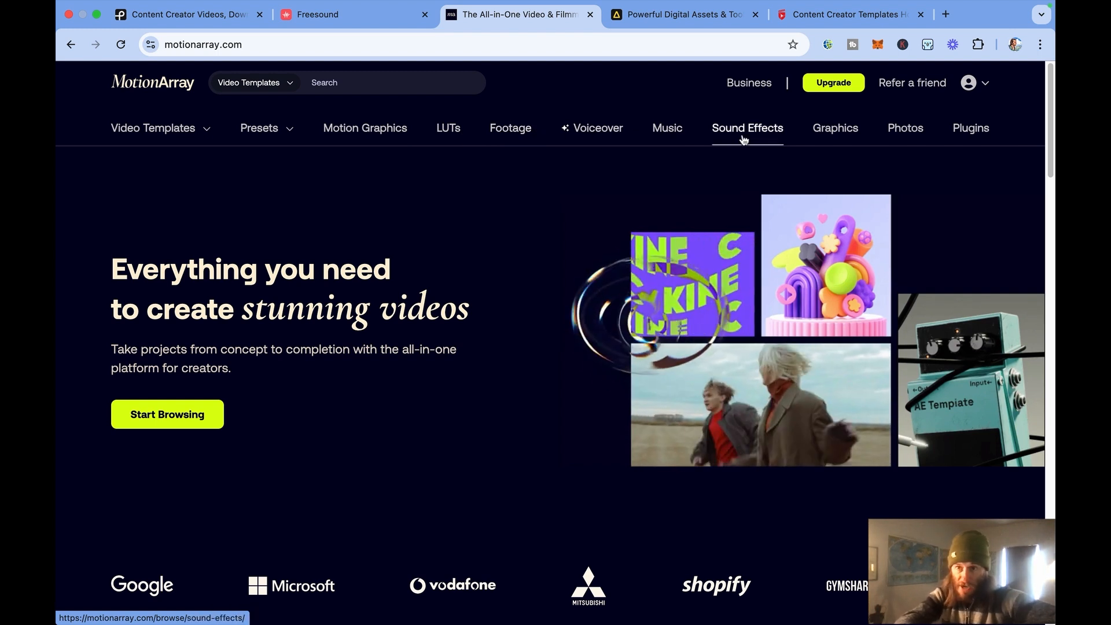
pyautogui.scroll(-2, 467, 270)
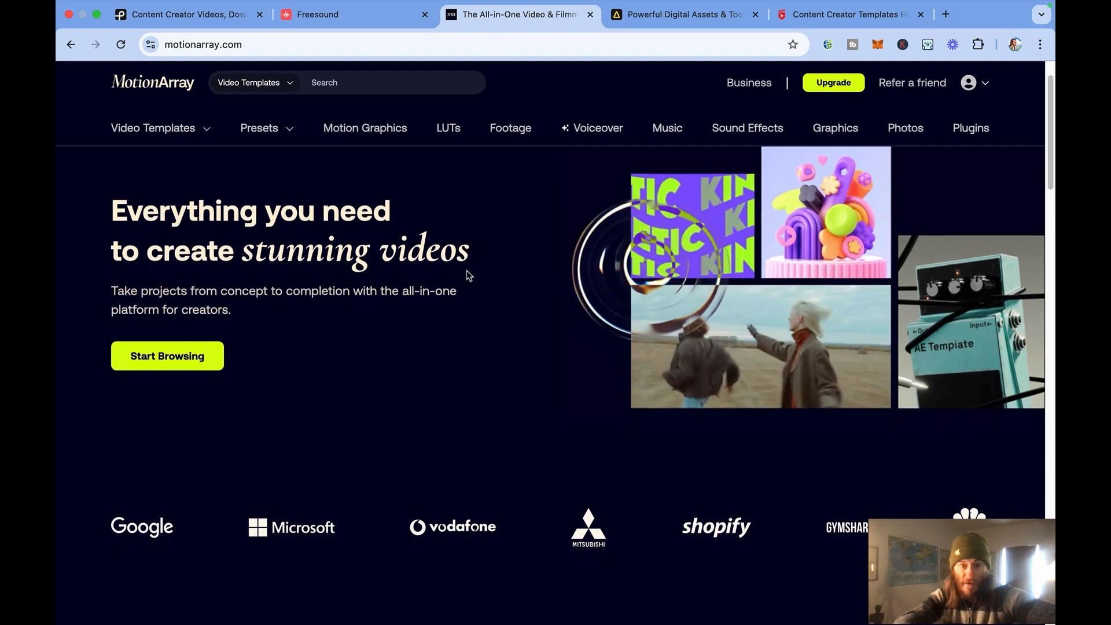
pyautogui.scroll(2, 466, 270)
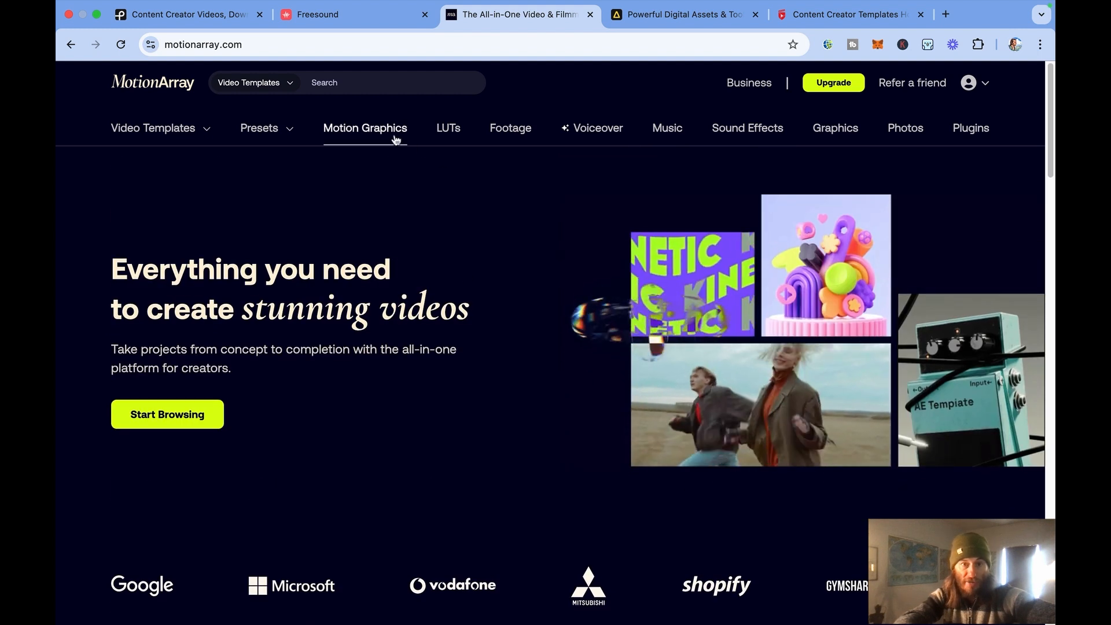
pyautogui.click(434, 83)
pyautogui.click(278, 83)
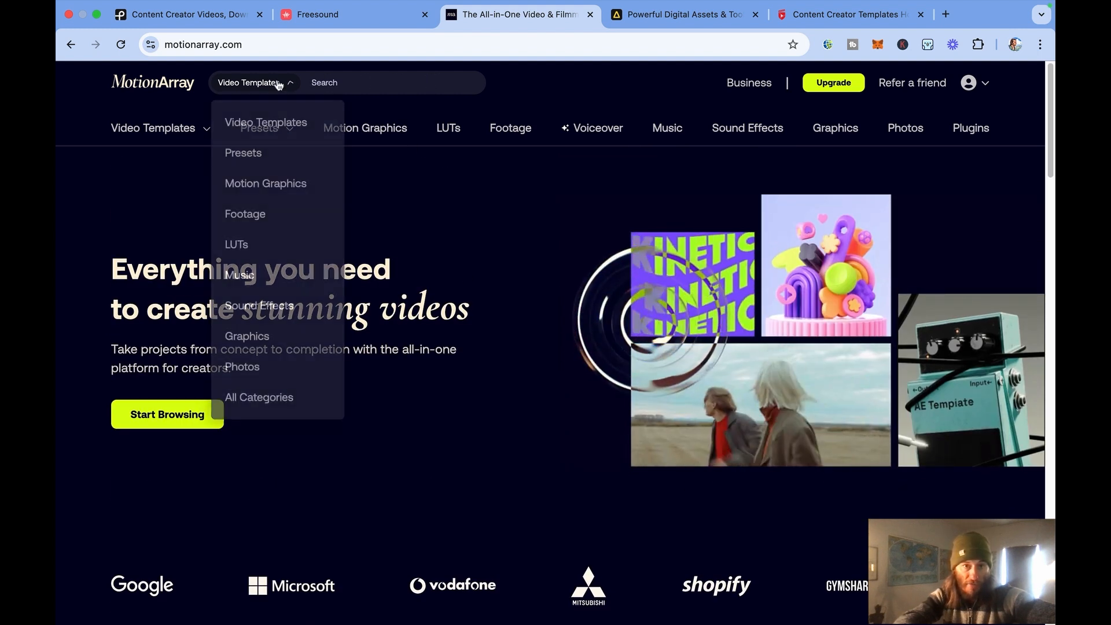
pyautogui.click(278, 84)
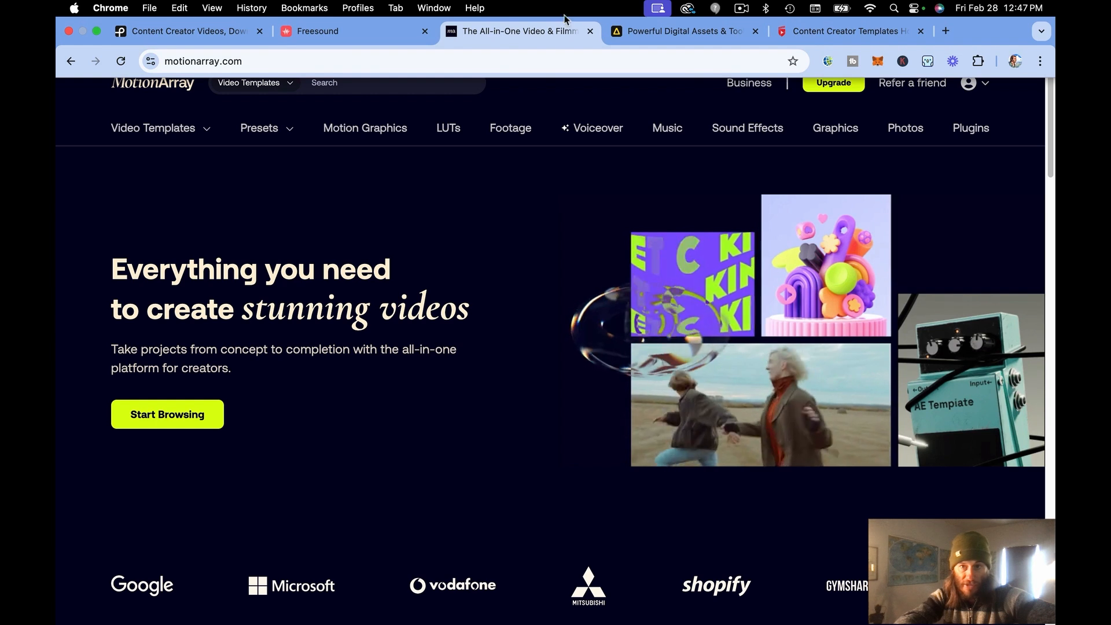
# - Bring up the Artlist site, look over its home page and open its Tools page
pyautogui.click(640, 31)
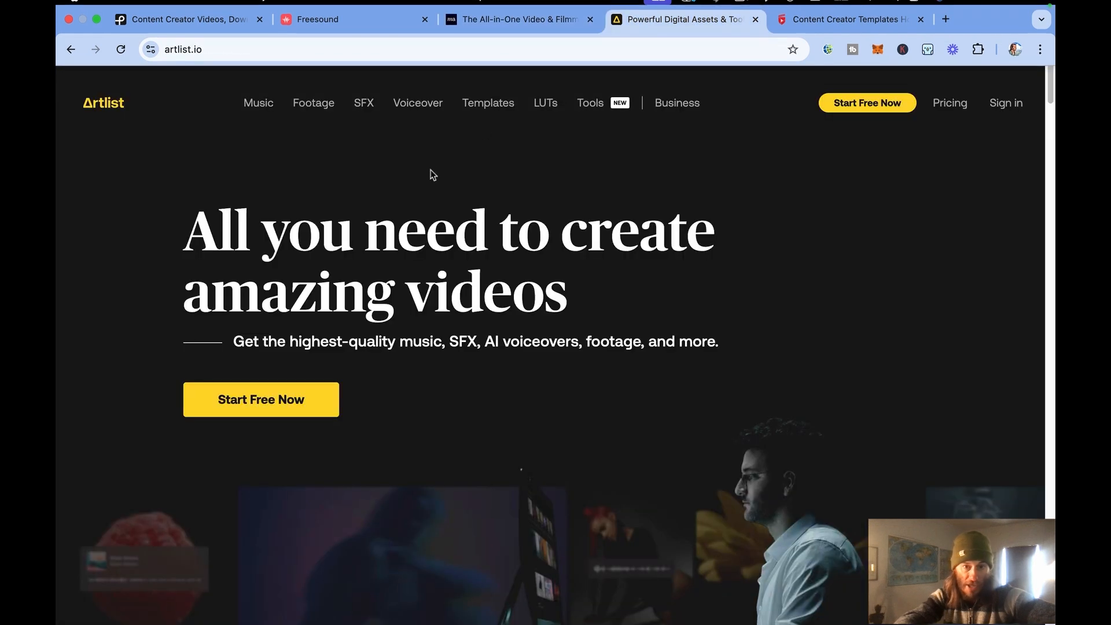
pyautogui.scroll(-5, 405, 222)
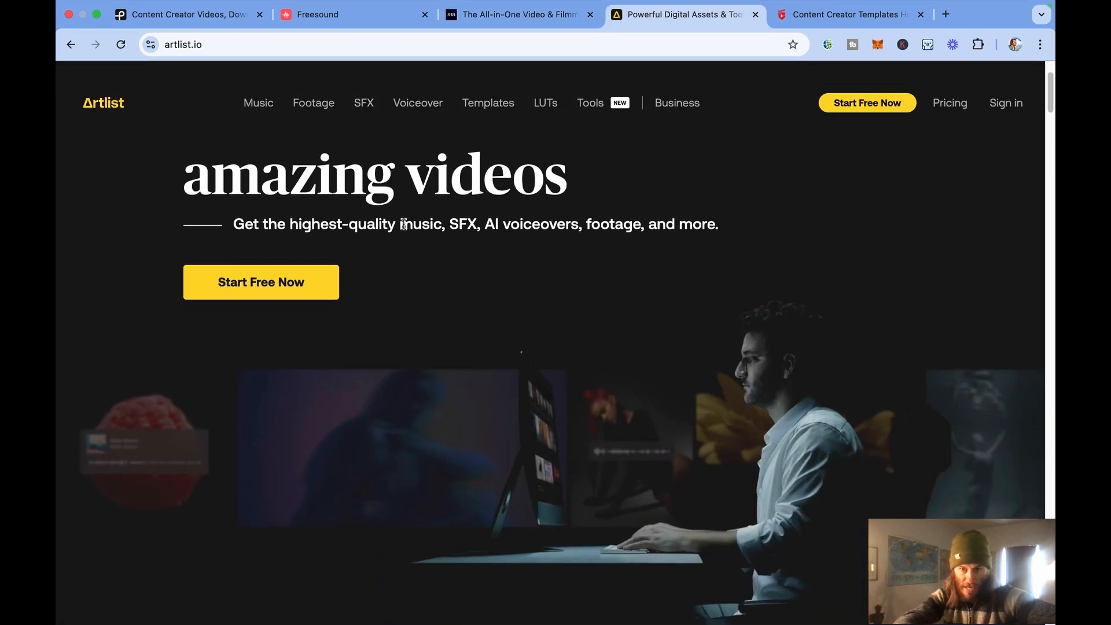
pyautogui.scroll(-5, 404, 222)
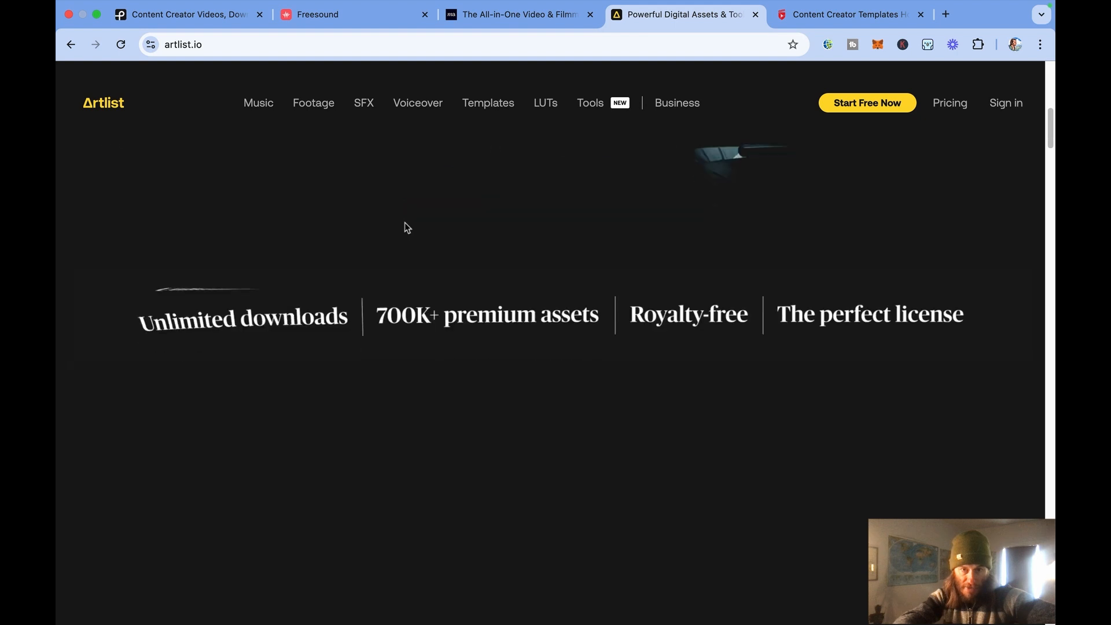
pyautogui.scroll(10, 405, 222)
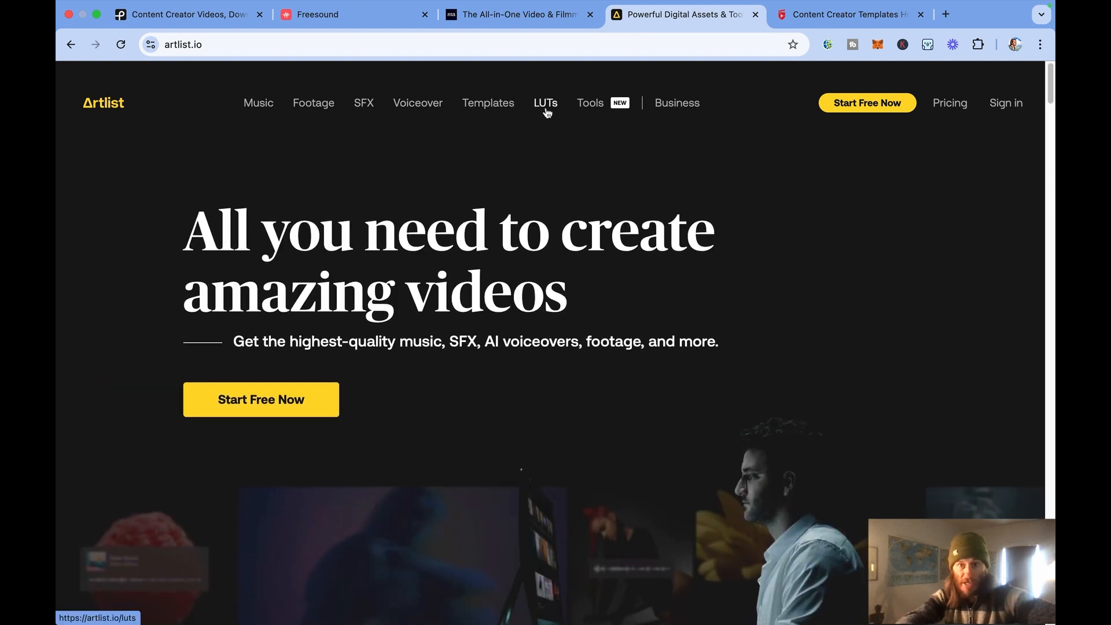
pyautogui.click(589, 104)
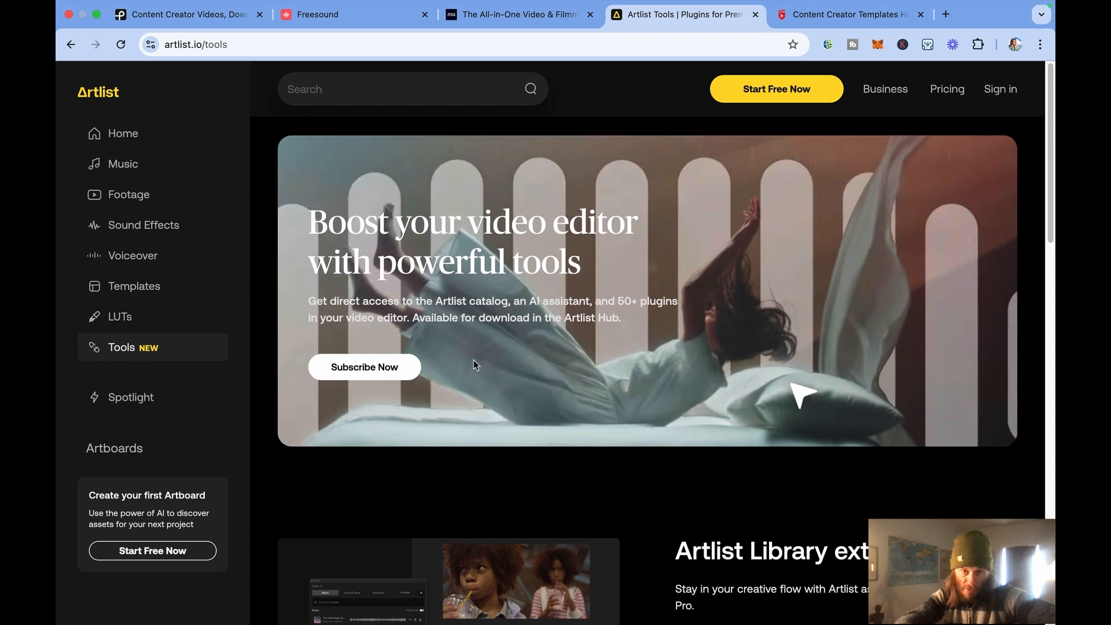
# - Look over the Artlist Tools page, covering the Library extension, AI Assistant extension and professional plugins
pyautogui.scroll(-7, 475, 364)
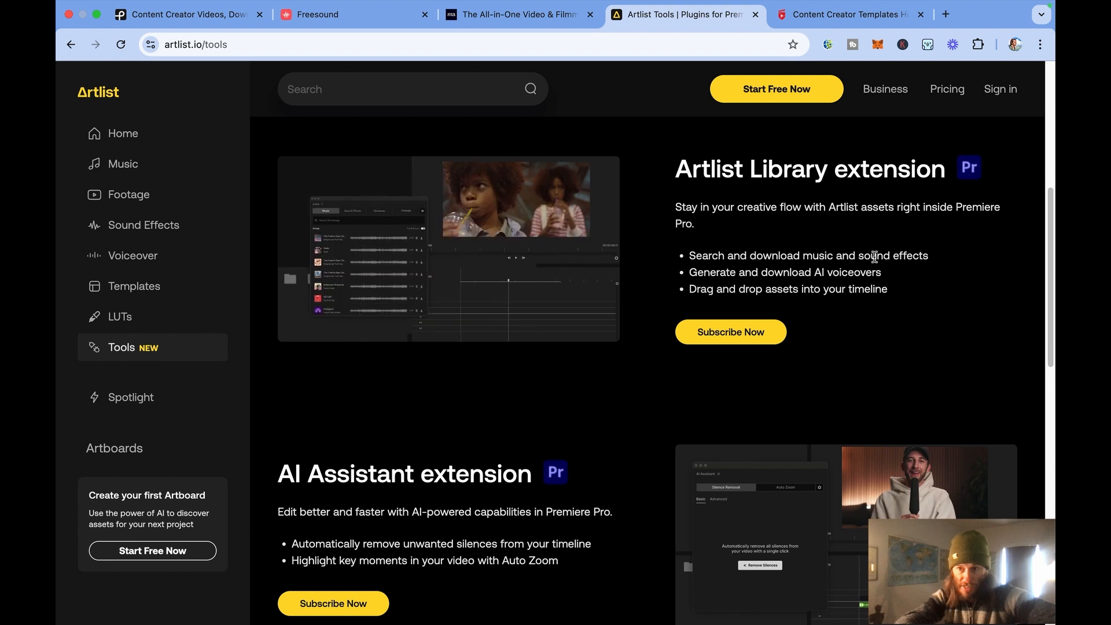
pyautogui.scroll(-3, 615, 453)
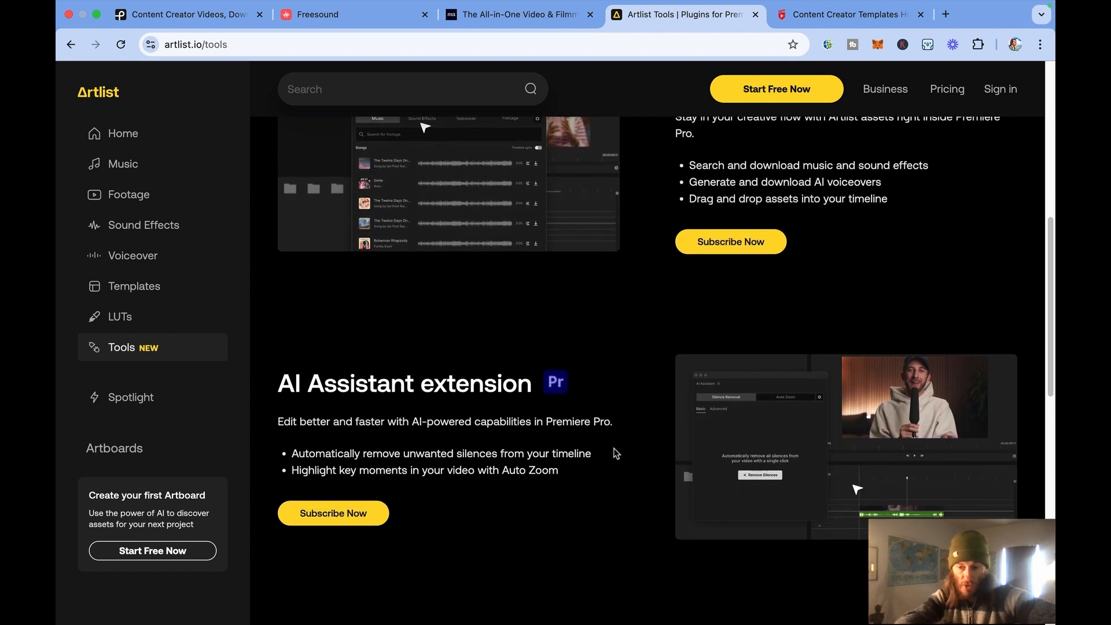
pyautogui.scroll(-5, 615, 453)
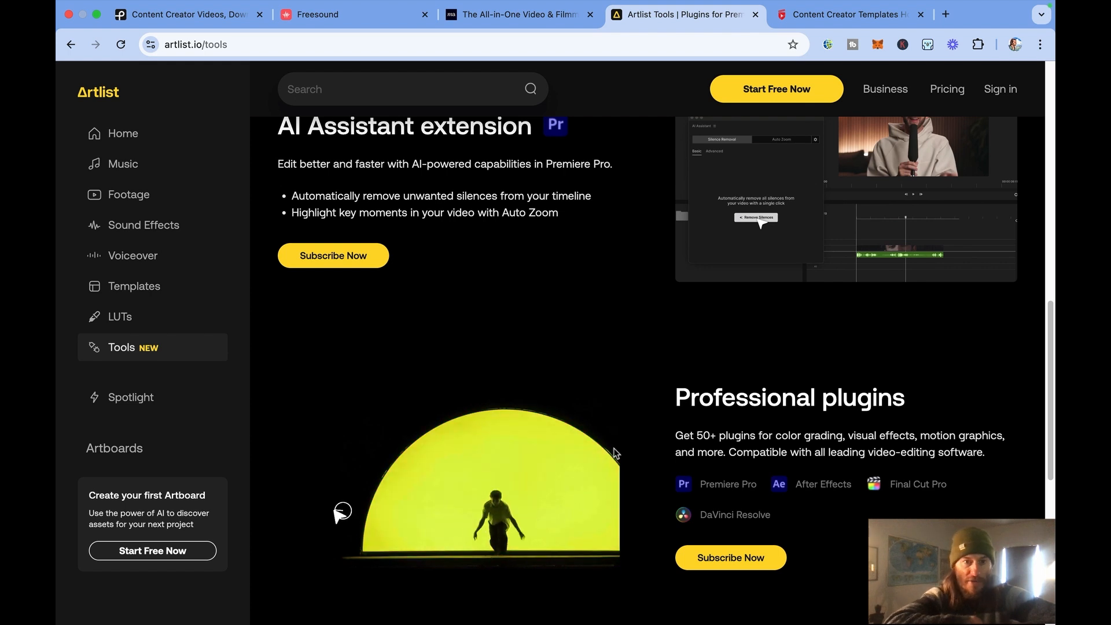
pyautogui.scroll(7, 608, 313)
pyautogui.scroll(6, 608, 311)
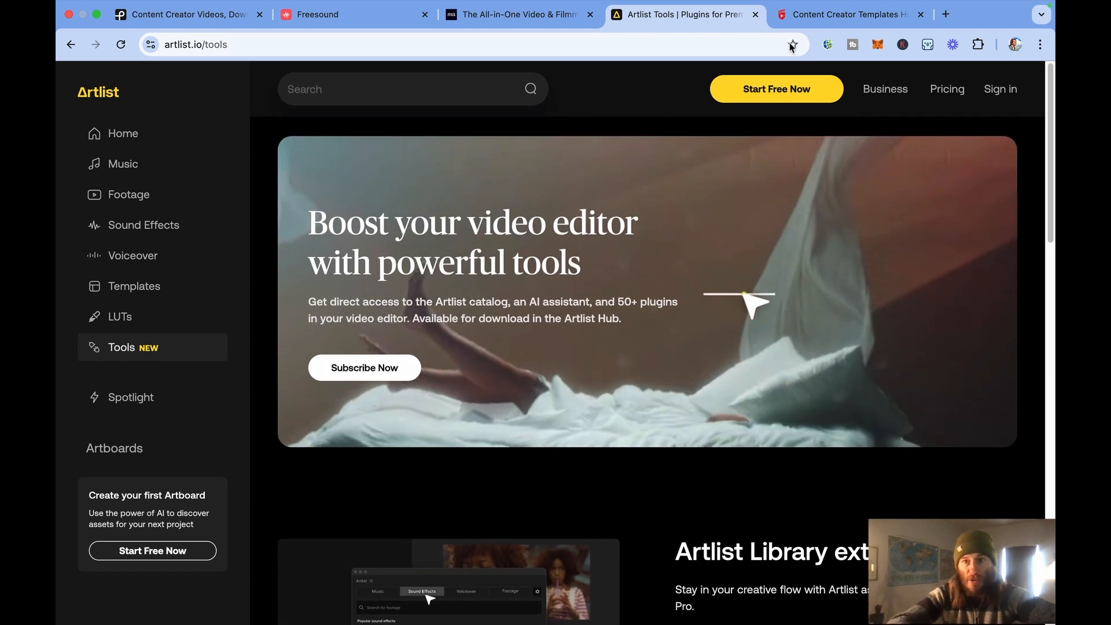
# - Bring up the Content Creator Templates site, filter its video assets to Premiere Pro and look over the categories
pyautogui.click(830, 19)
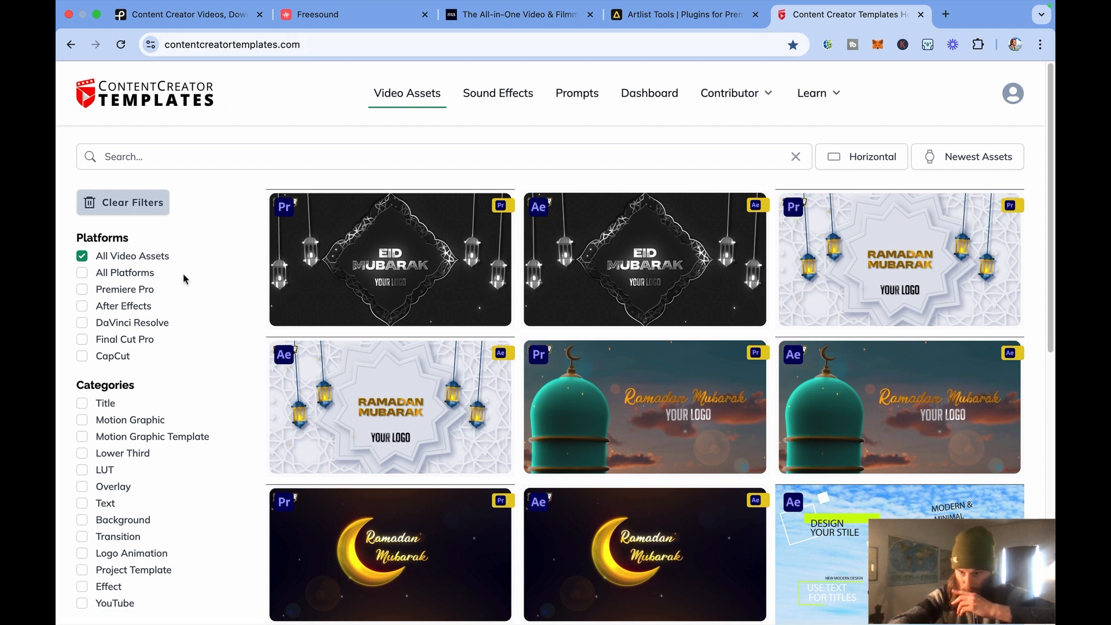
pyautogui.click(83, 290)
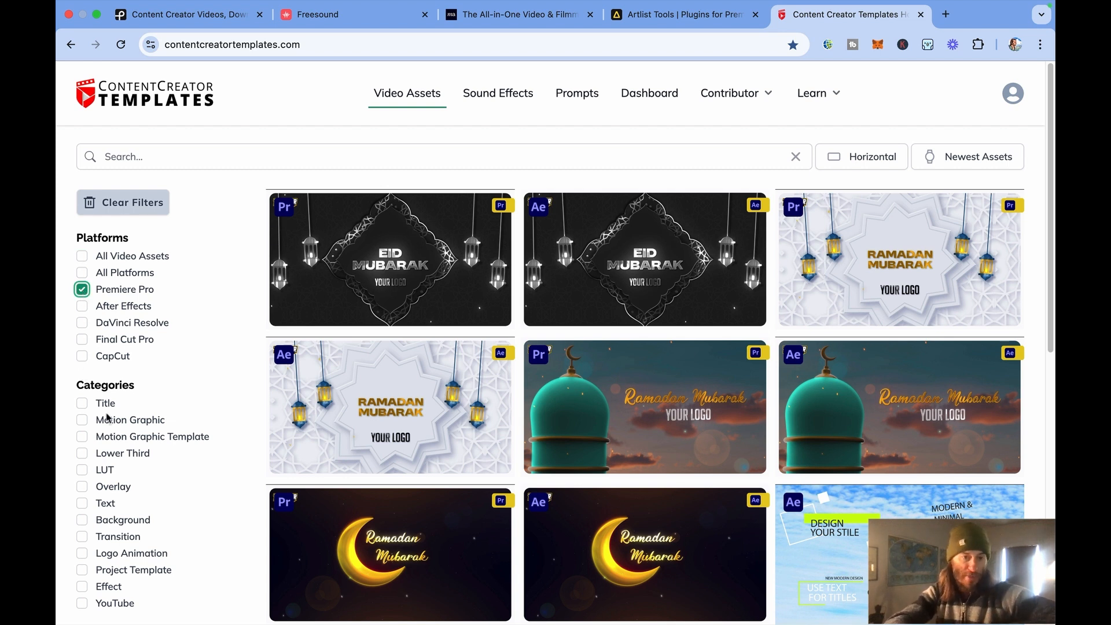
pyautogui.scroll(-3, 107, 416)
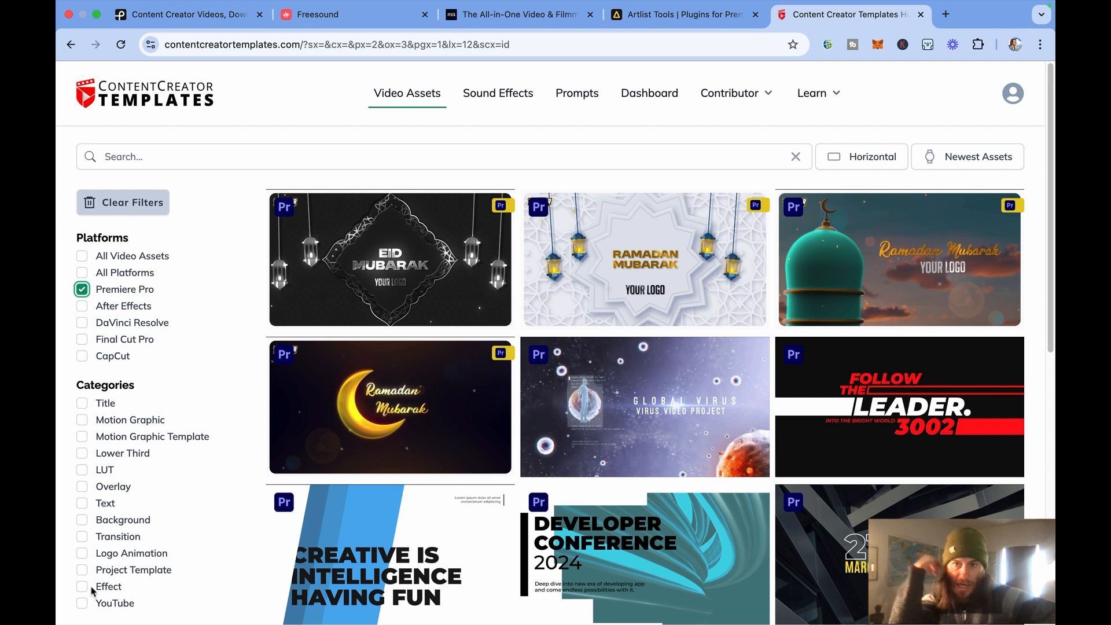
# - Take the browser out of full screen and minimize it to return to the Premiere Pro project
pyautogui.moveTo(268, 11)
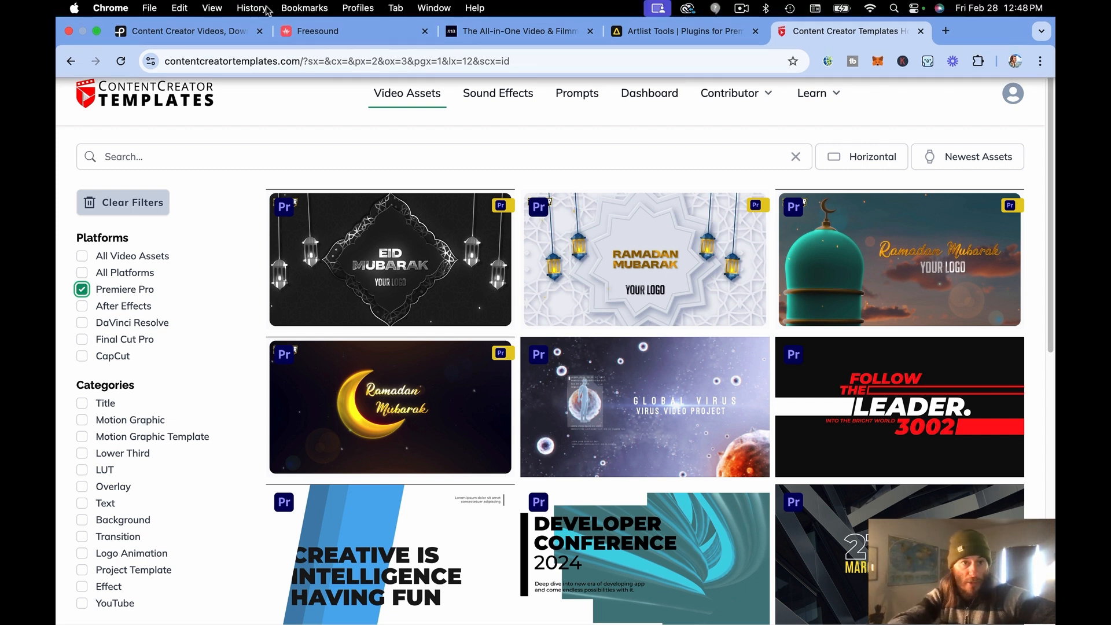
pyautogui.click(96, 31)
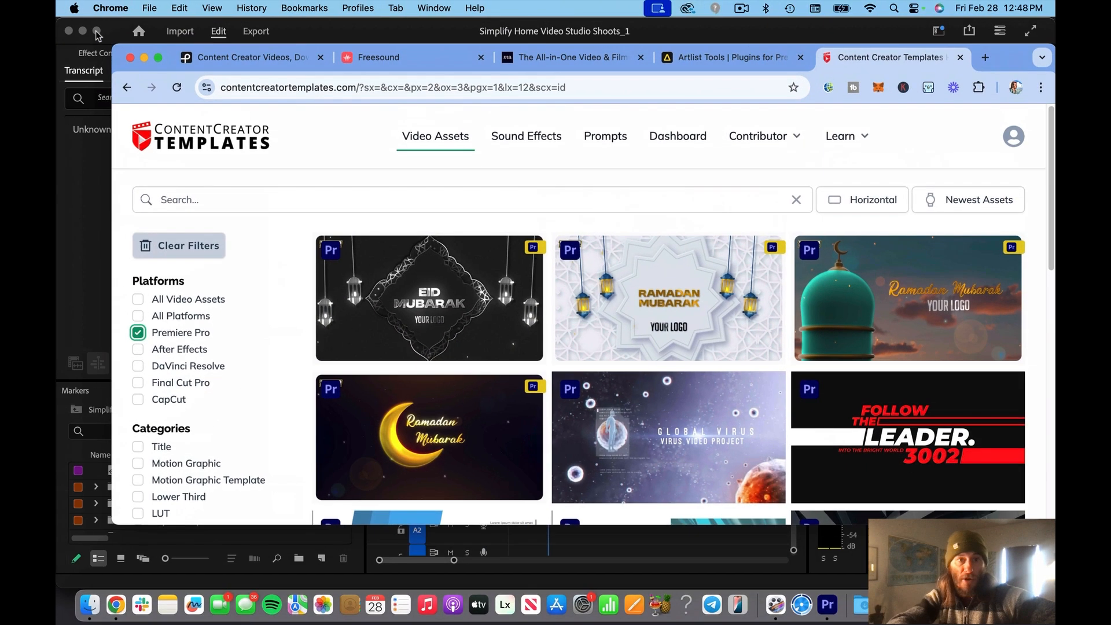
pyautogui.click(143, 59)
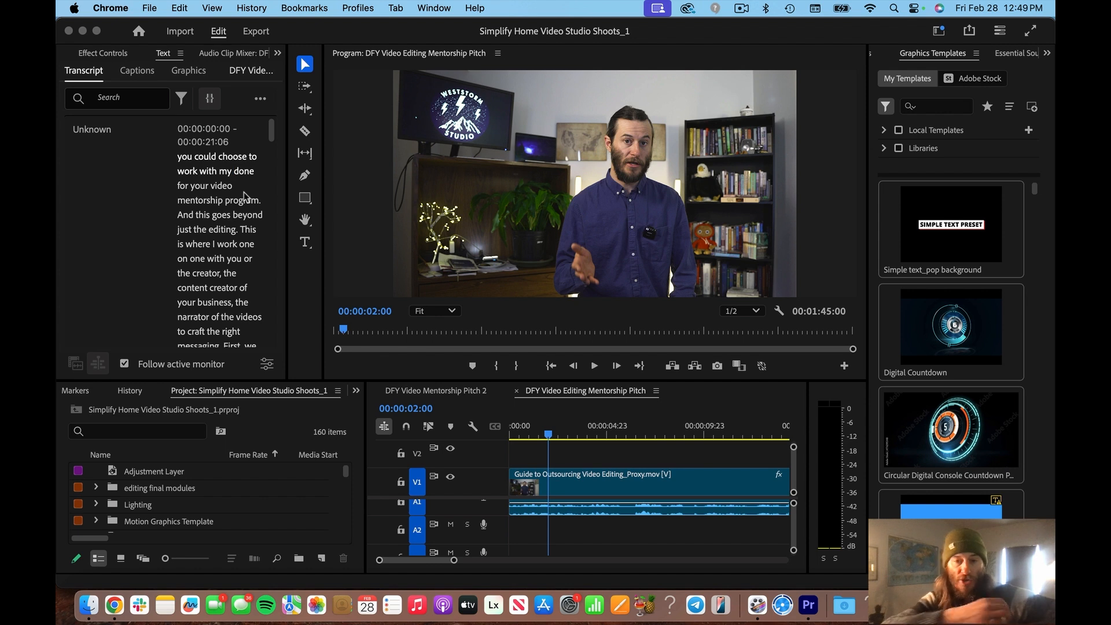
# - Search the graphics templates for "glitch" and place Glitch Text_2 on track V2, starting at about 00:00:02:00
pyautogui.click(932, 106)
pyautogui.write('glitc')
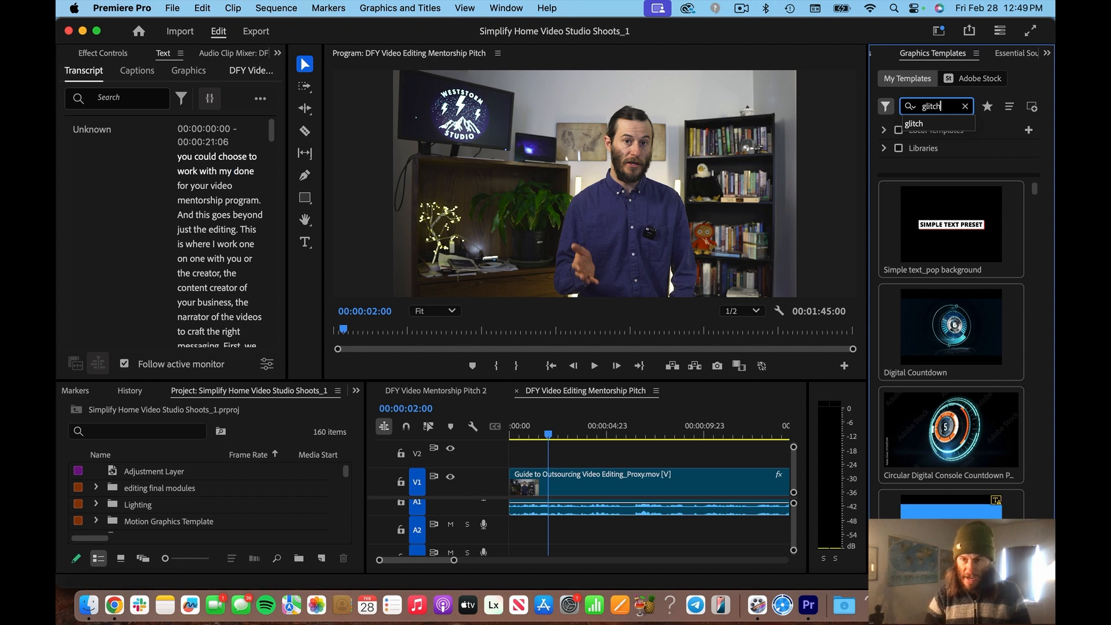
pyautogui.write('h')
pyautogui.press('Return')
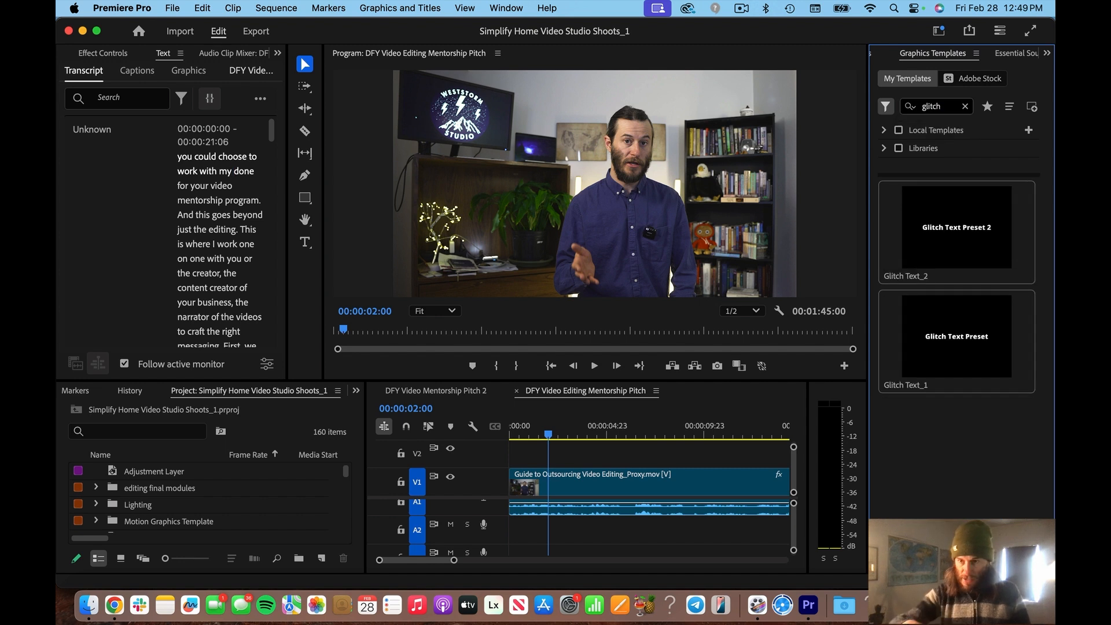
pyautogui.click(963, 255)
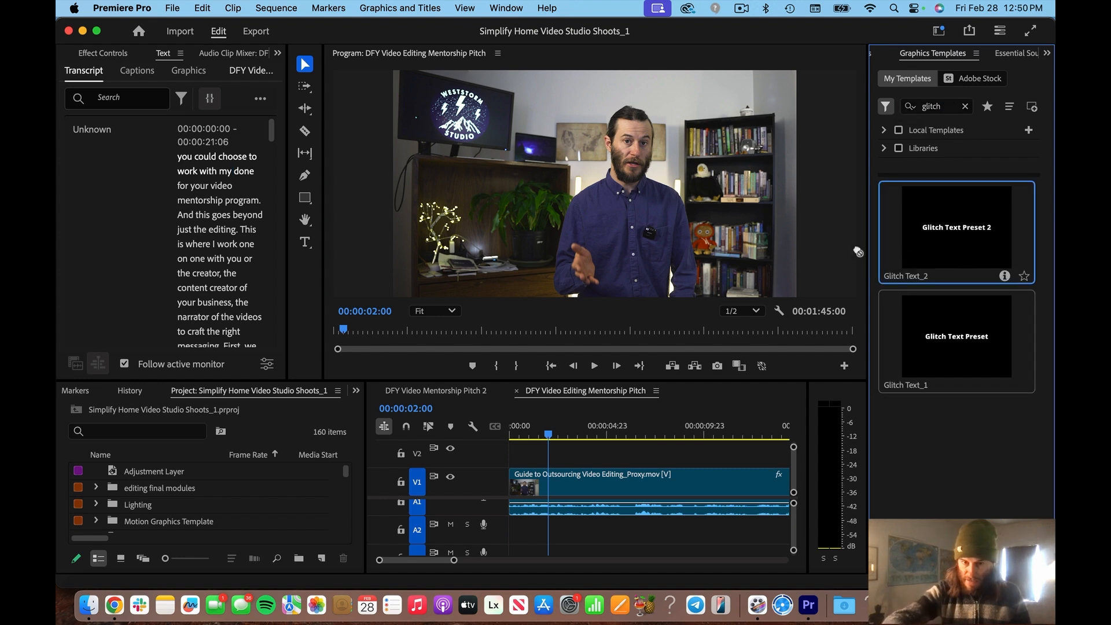
pyautogui.moveTo(580, 431); pyautogui.dragTo(550, 460)
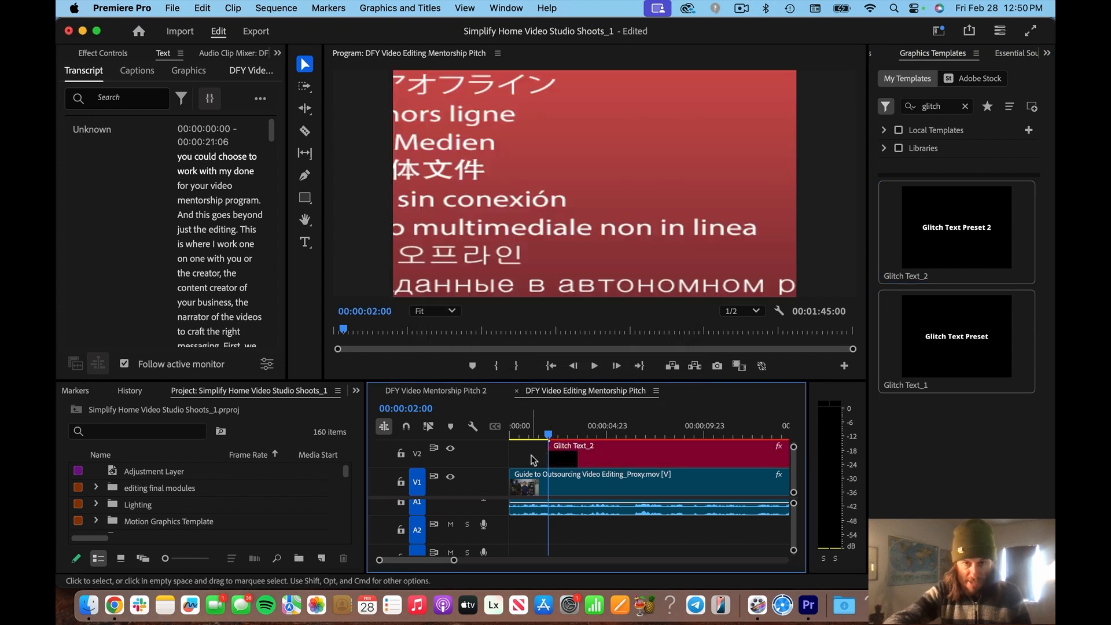
# - Replace the text of the Glitch Text_2 title with "DFY Video Mentorship"
pyautogui.click(599, 456)
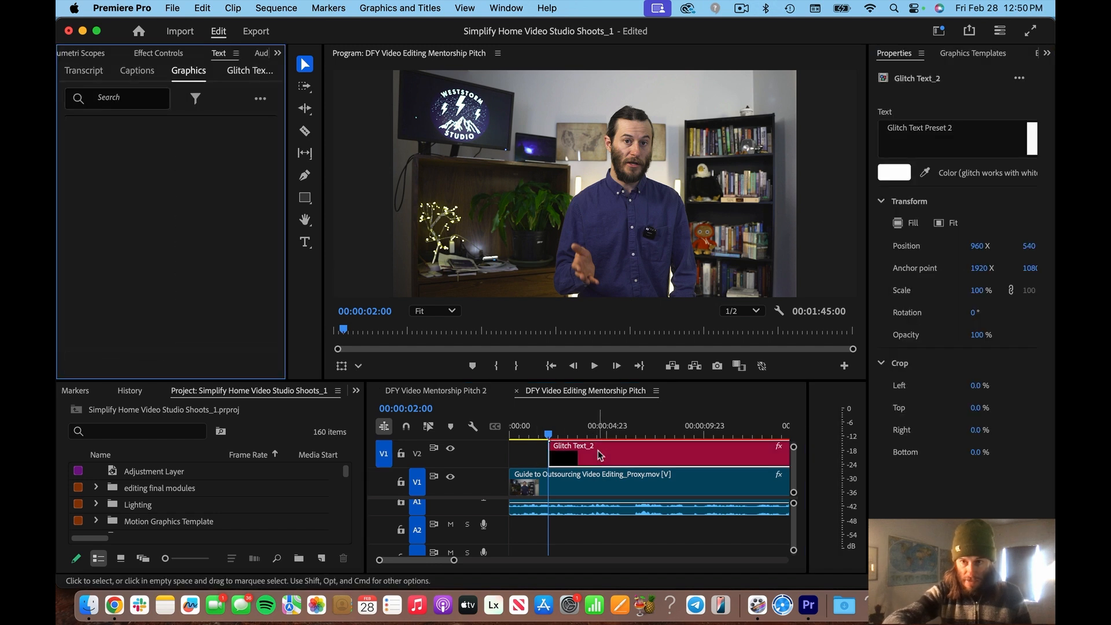
pyautogui.click(947, 130)
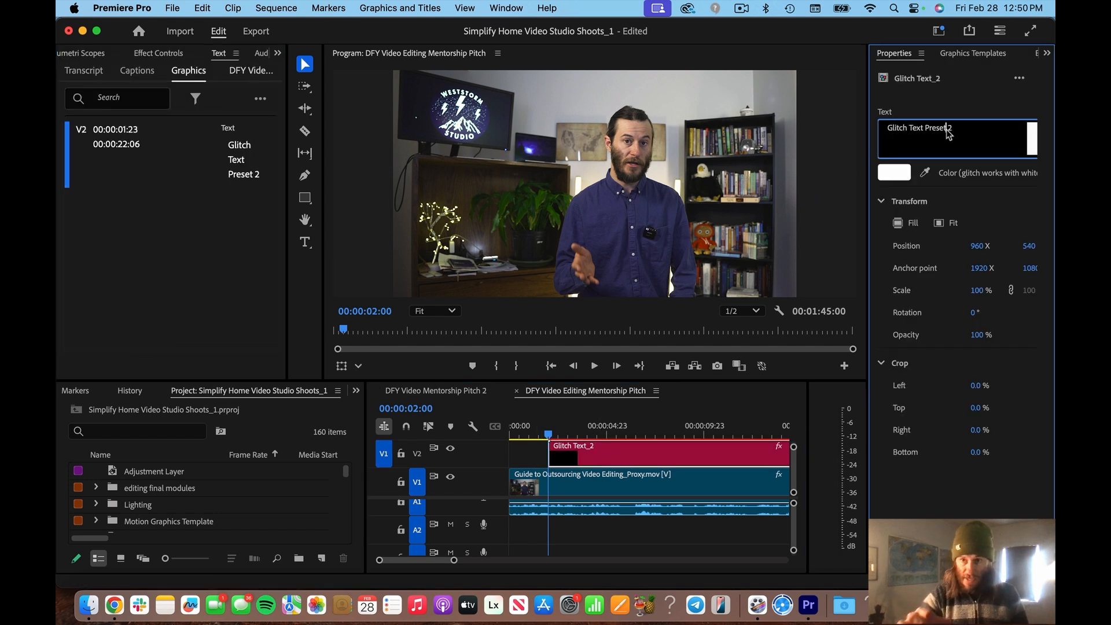
pyautogui.press('super+a')
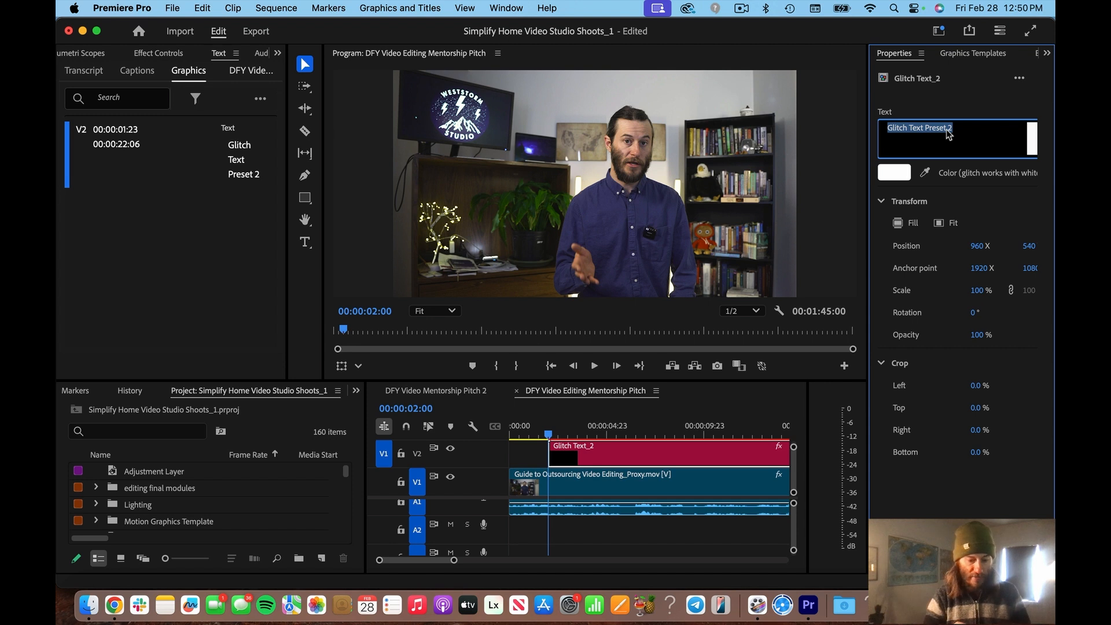
pyautogui.write('DFY Video Mentorship')
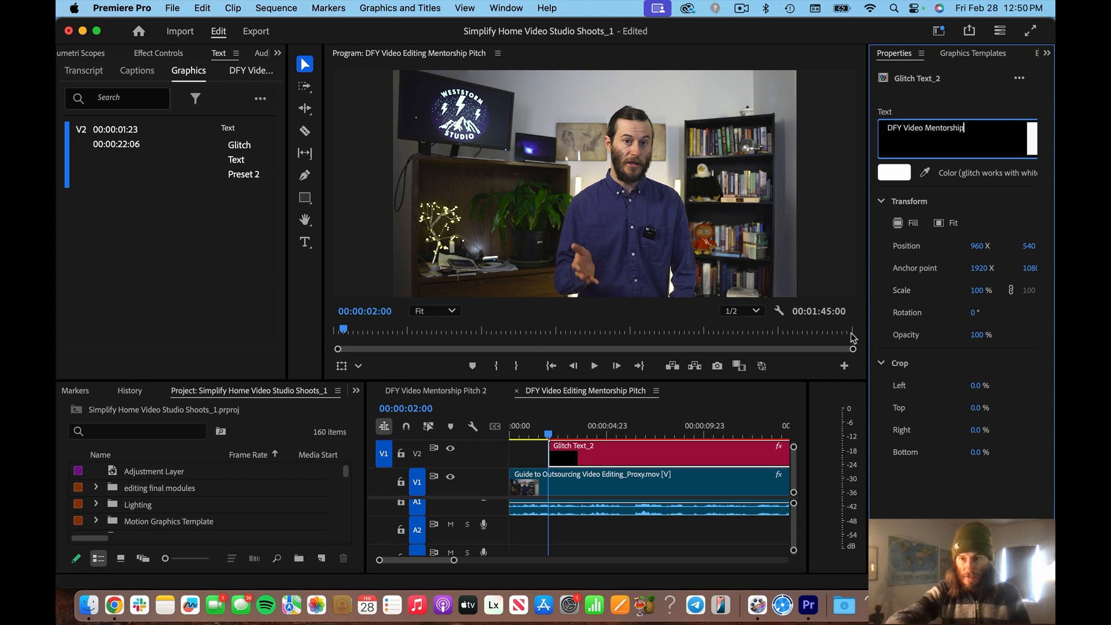
pyautogui.click(541, 409)
pyautogui.click(541, 410)
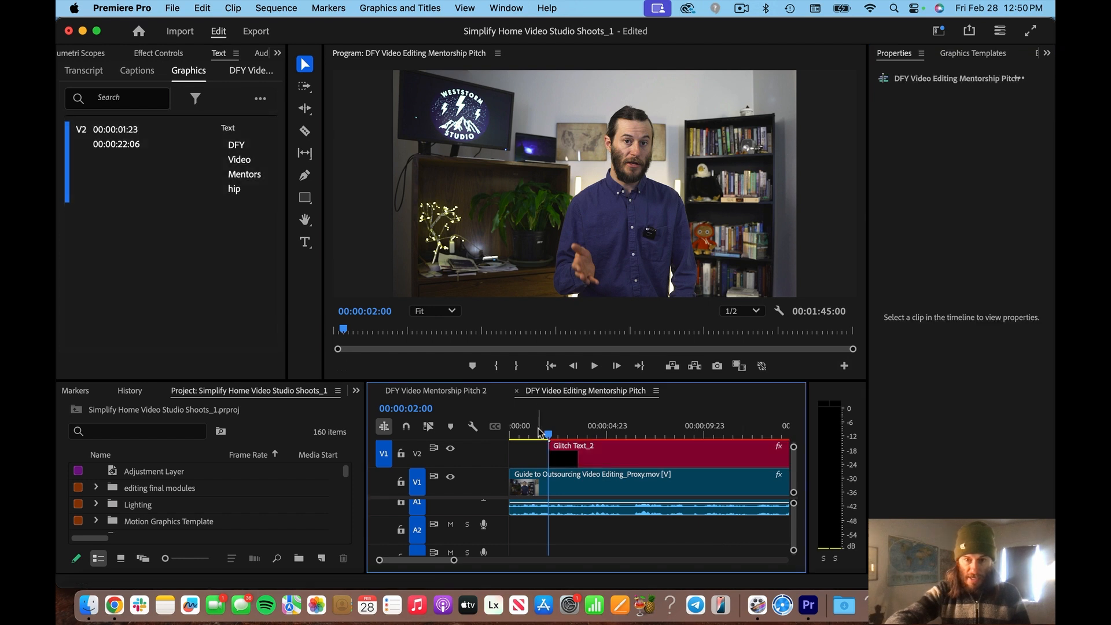
# - Add Video Game Power Up.wav from the Backup Plus drive's Sound Effect folder to track A2, near the start of the glitch title
pyautogui.click(91, 612)
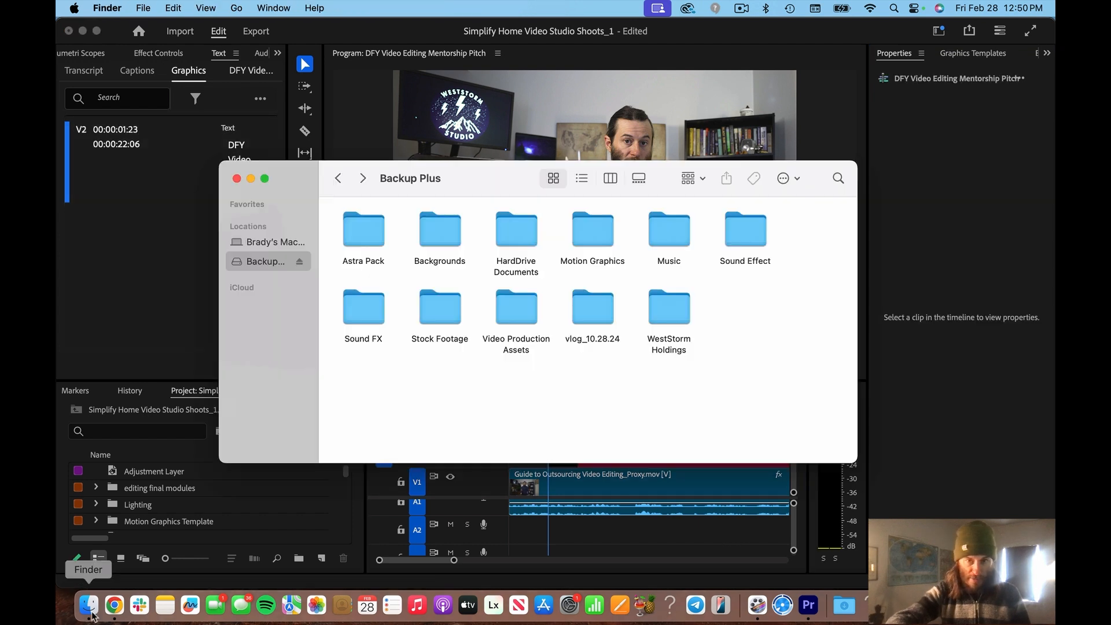
pyautogui.doubleClick(745, 231)
pyautogui.moveTo(434, 273); pyautogui.dragTo(574, 528)
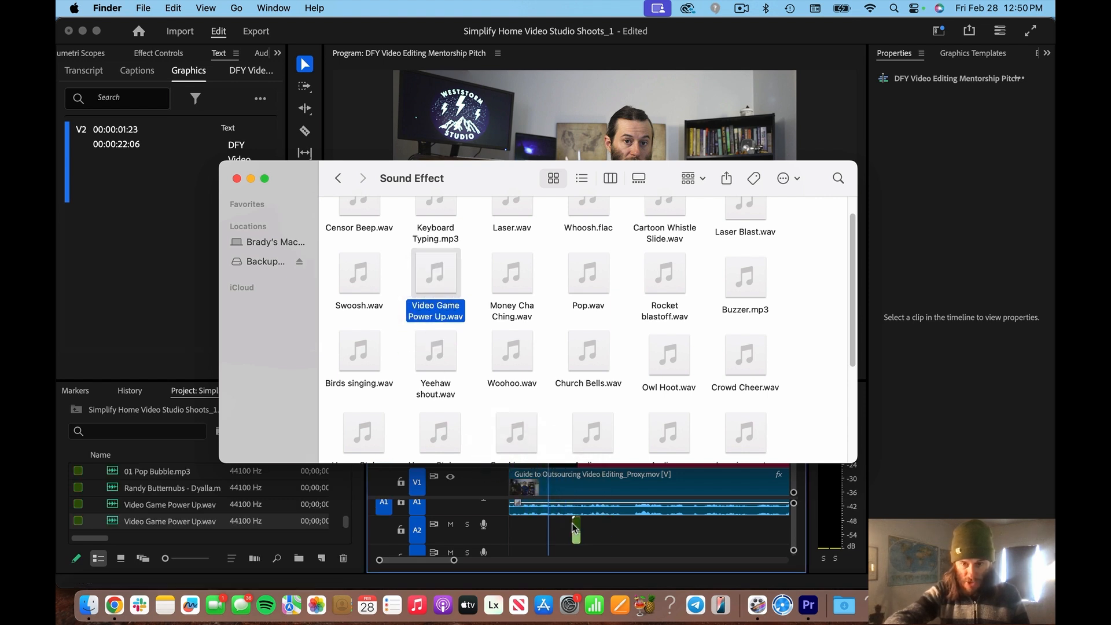
pyautogui.click(606, 527)
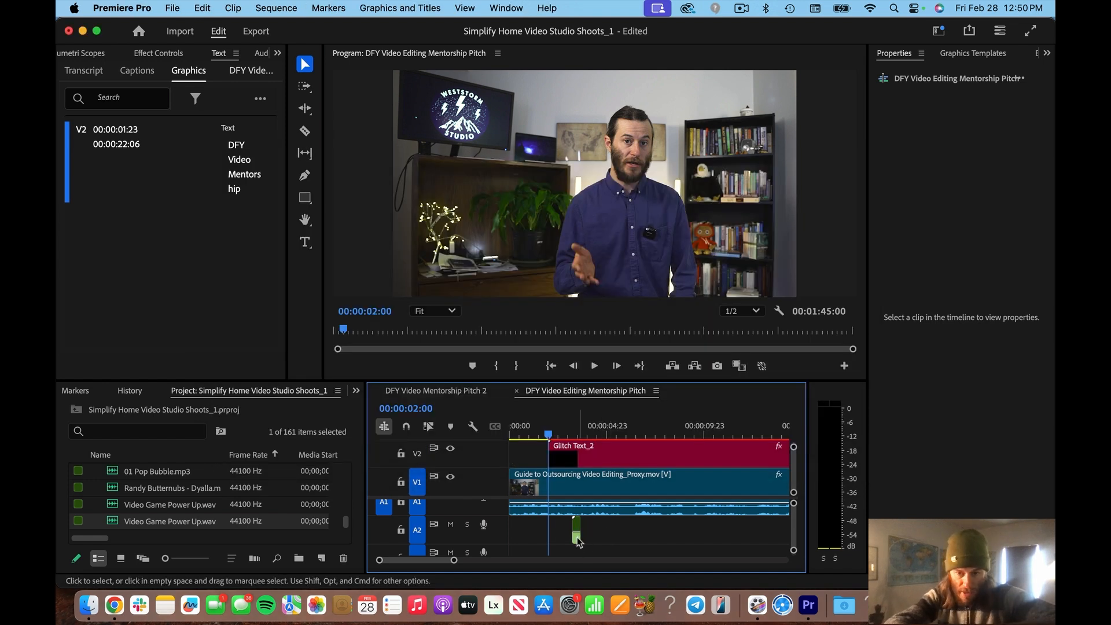
pyautogui.moveTo(577, 541); pyautogui.dragTo(557, 528)
# - Lower the volume of the Video Game Power Up.wav clip on A2 to -10.6 dB
pyautogui.press('=')
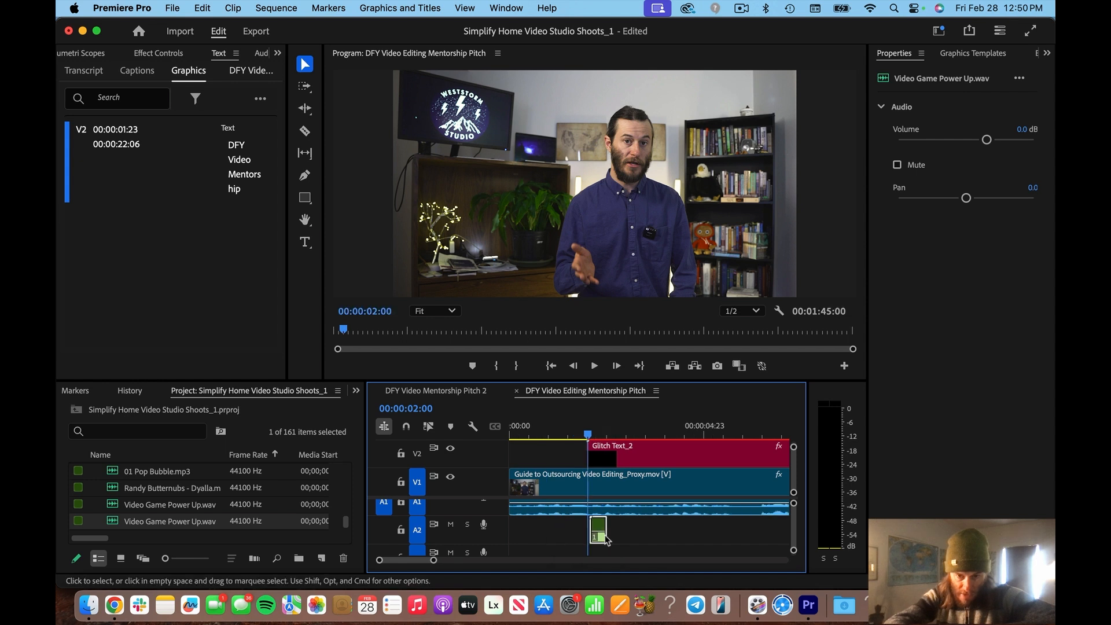
pyautogui.press('=')
pyautogui.moveTo(671, 537); pyautogui.dragTo(668, 536)
# - Play the sequence from 00:00:01:05 through the title's entrance to check the glitch animation with its sound effect
pyautogui.click(614, 431)
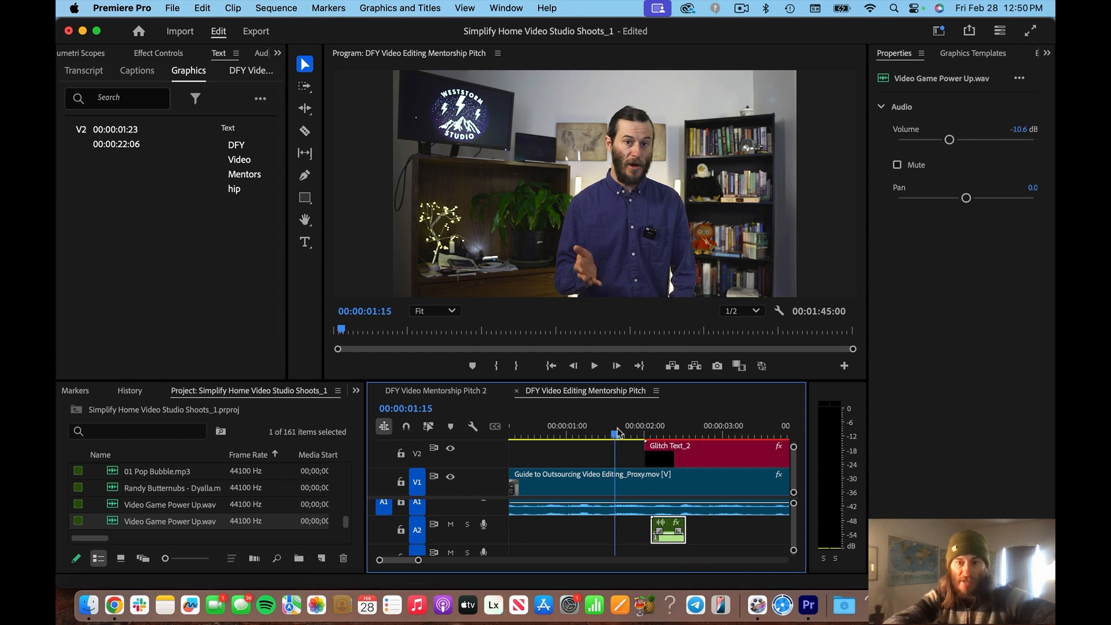
pyautogui.click(583, 431)
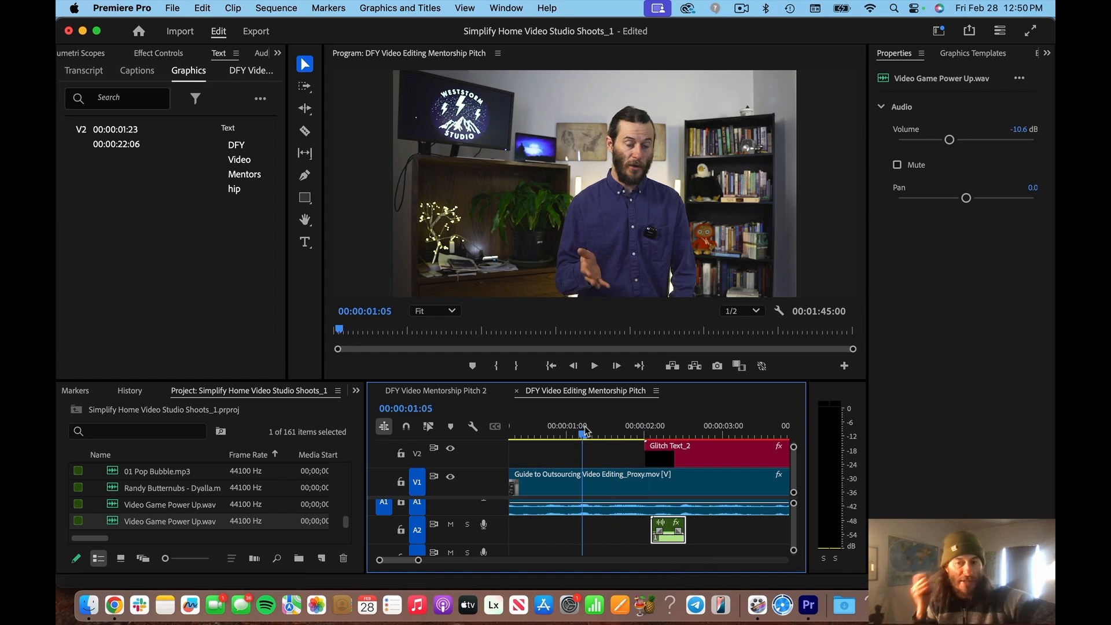
pyautogui.press('space')
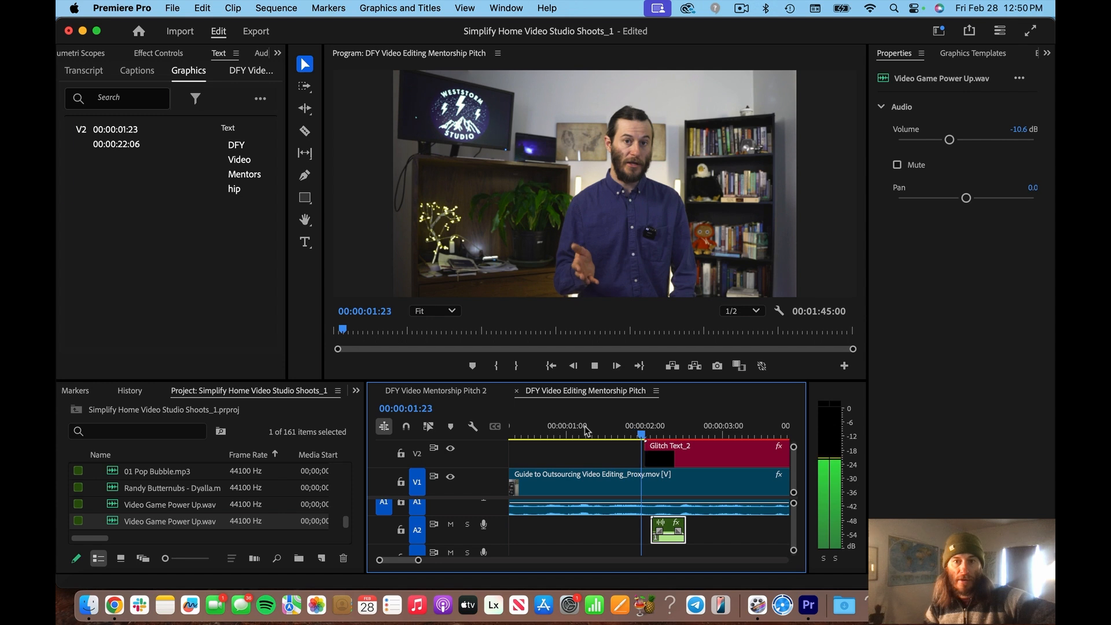
pyautogui.press('space')
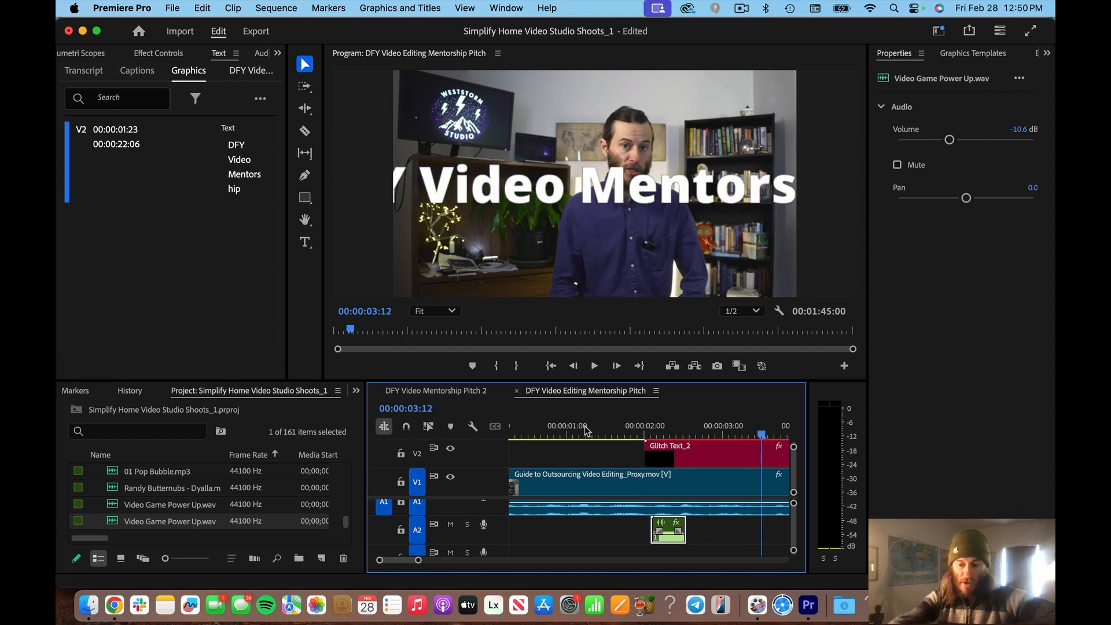
# - Scale the DFY Video Mentorship title to 68% and move it down to a vertical position of 772
pyautogui.press('-')
pyautogui.press('-')
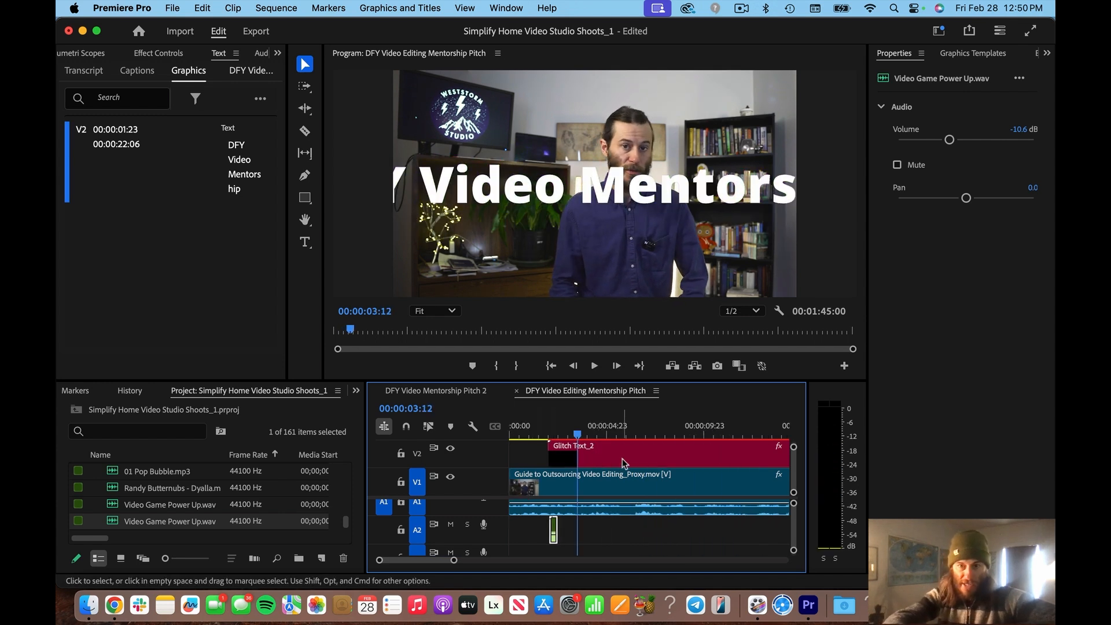
pyautogui.click(624, 463)
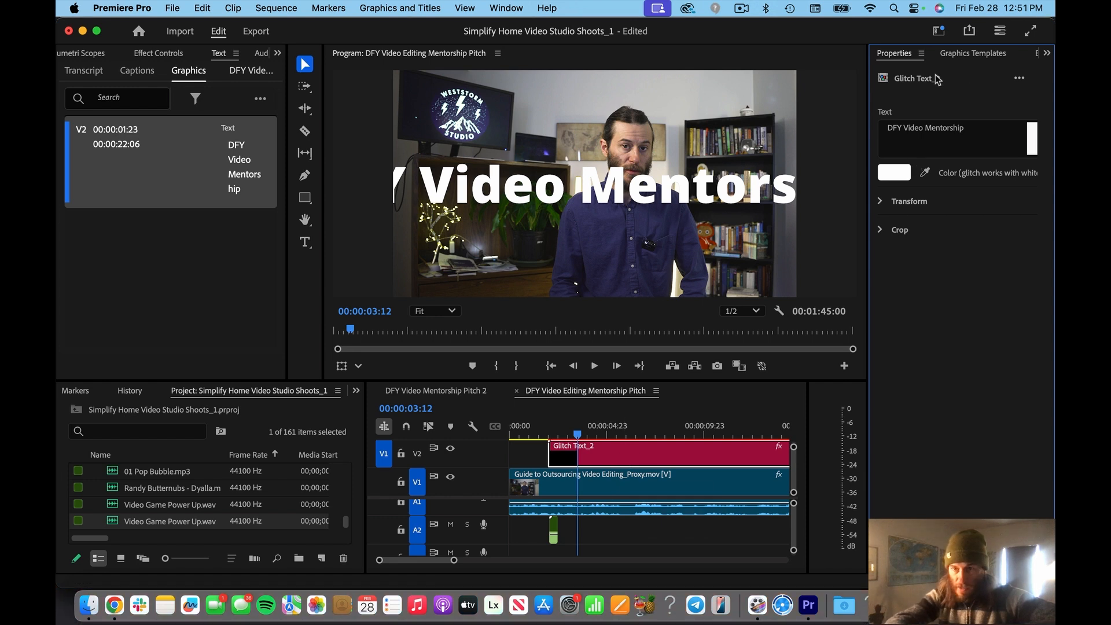
pyautogui.click(880, 202)
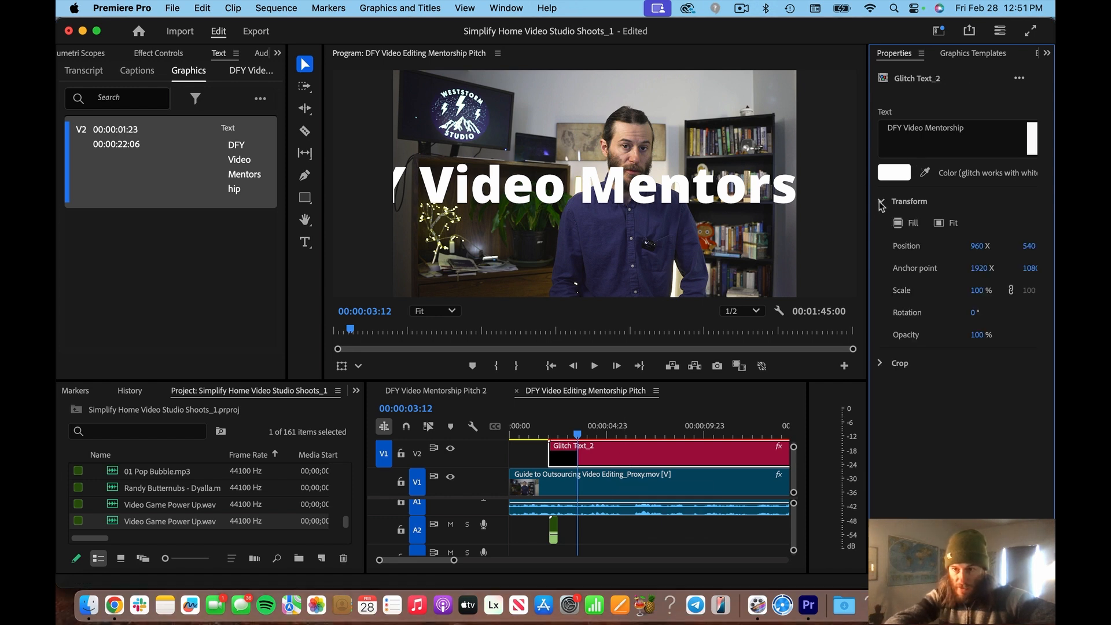
pyautogui.moveTo(976, 290); pyautogui.dragTo(954, 290)
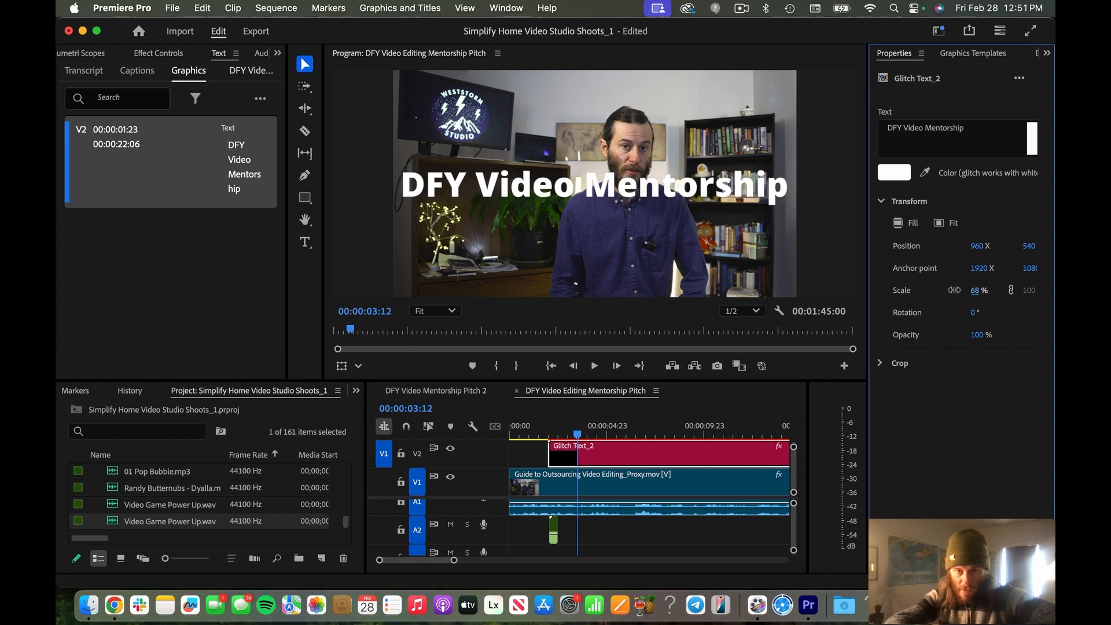
pyautogui.moveTo(1029, 248); pyautogui.dragTo(1100, 248)
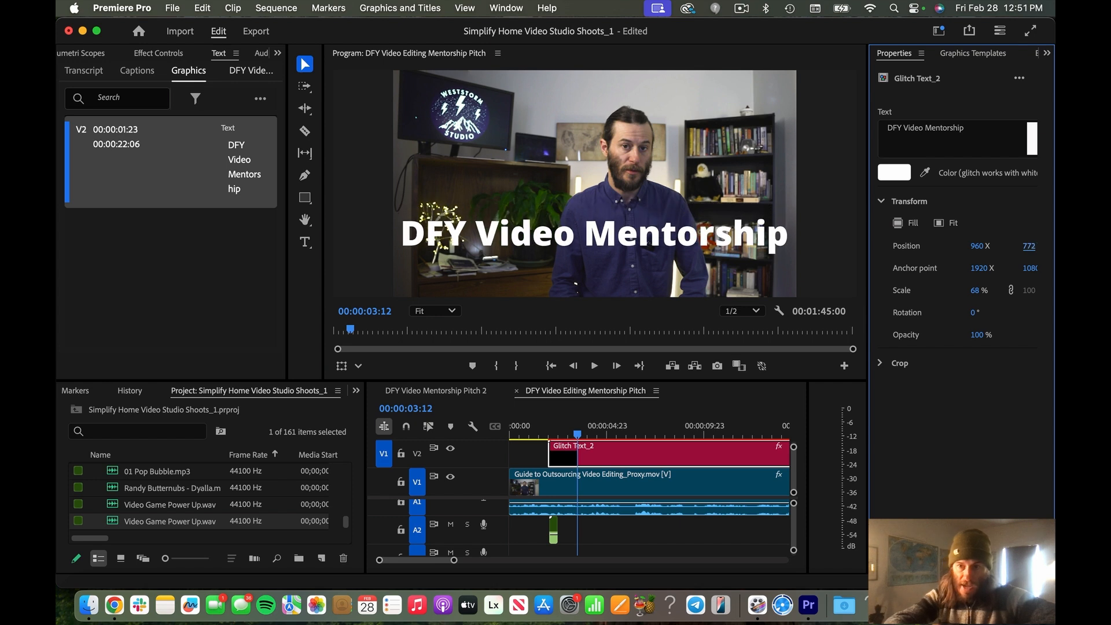
# - Check the title's colour choices, keep white (FFFFFF), and set the playhead ahead of the title at about 00:00:01:03
pyautogui.click(892, 173)
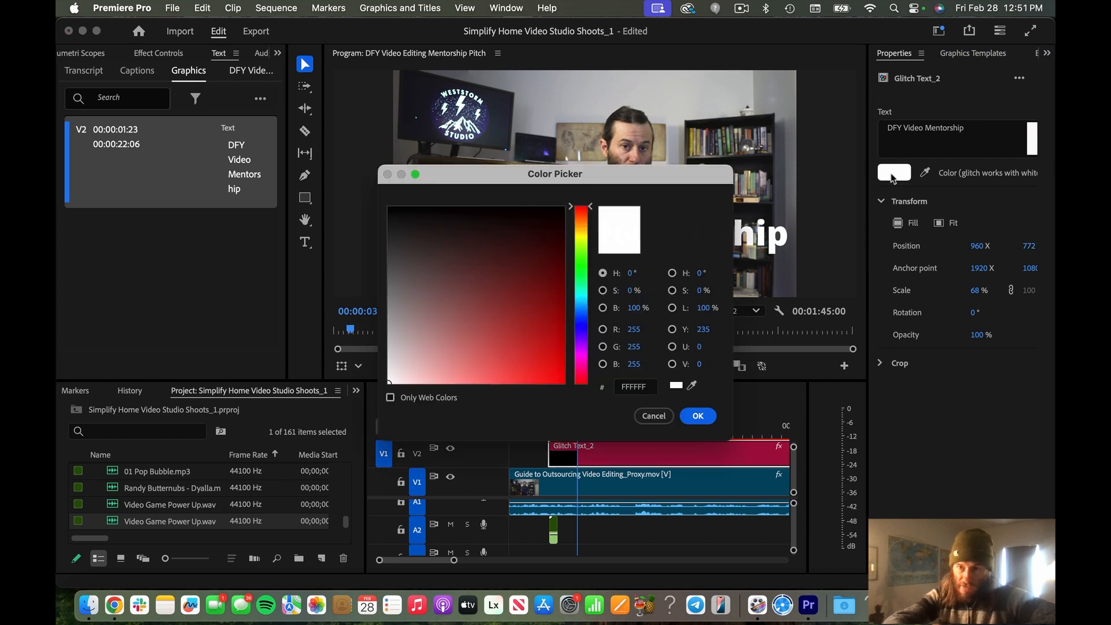
pyautogui.click(699, 416)
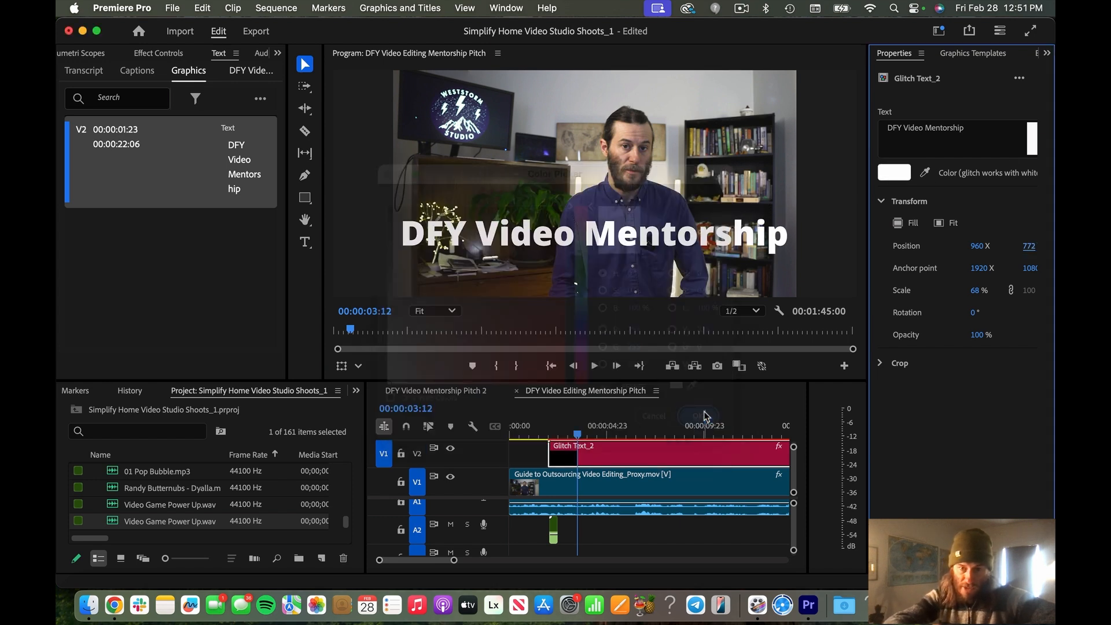
pyautogui.click(544, 430)
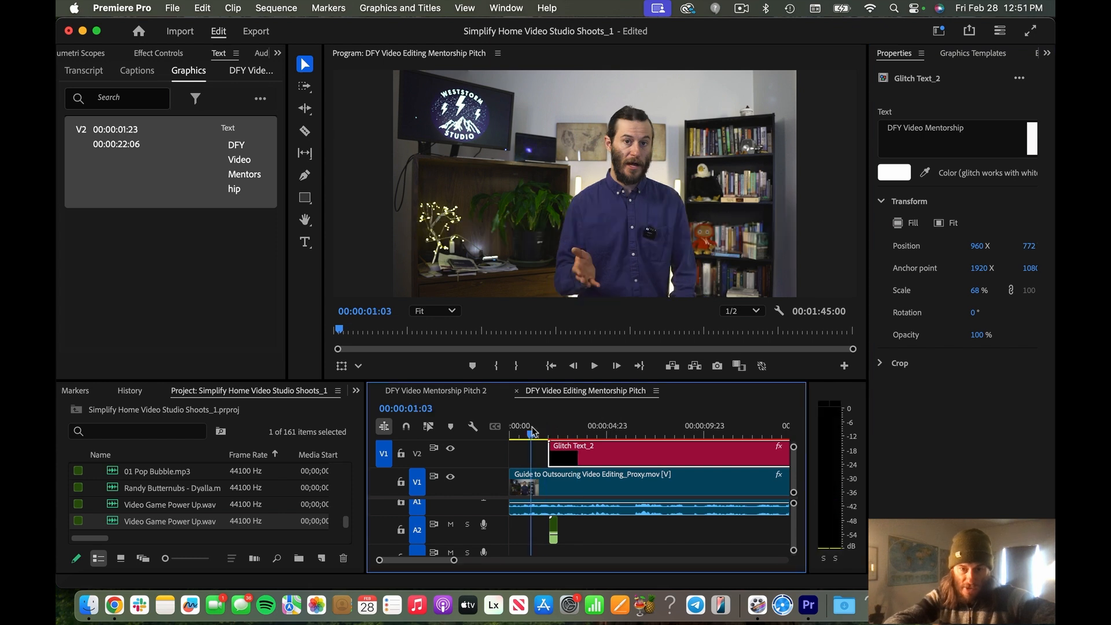
# - Play the sequence from its beginning through the title's entrance to check the title's timing and sound effect
pyautogui.moveTo(526, 427); pyautogui.dragTo(470, 425)
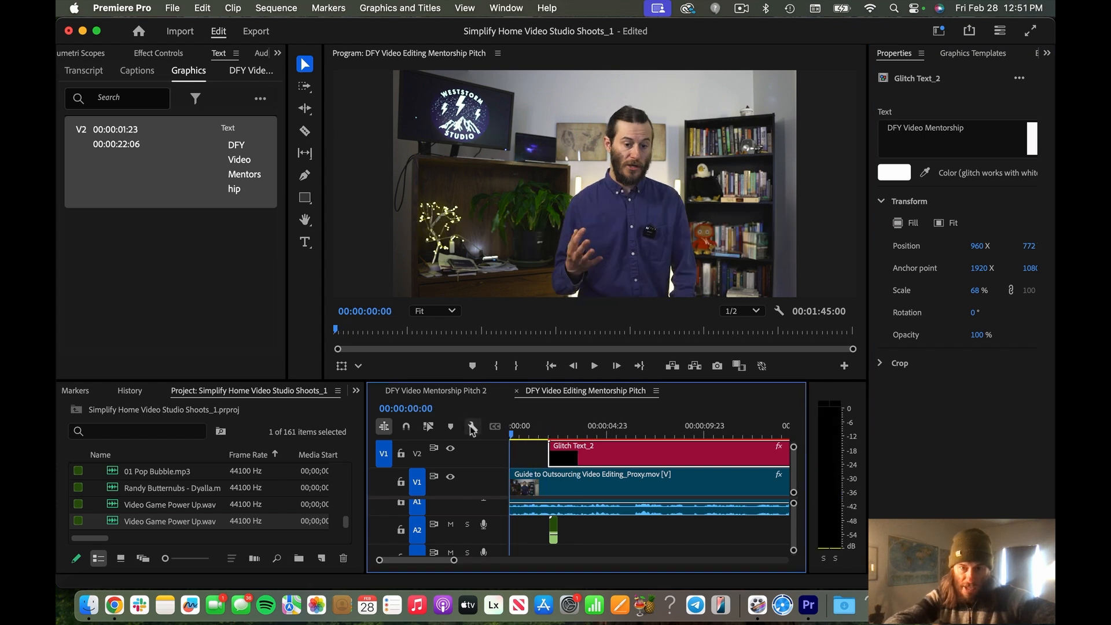
pyautogui.press('space')
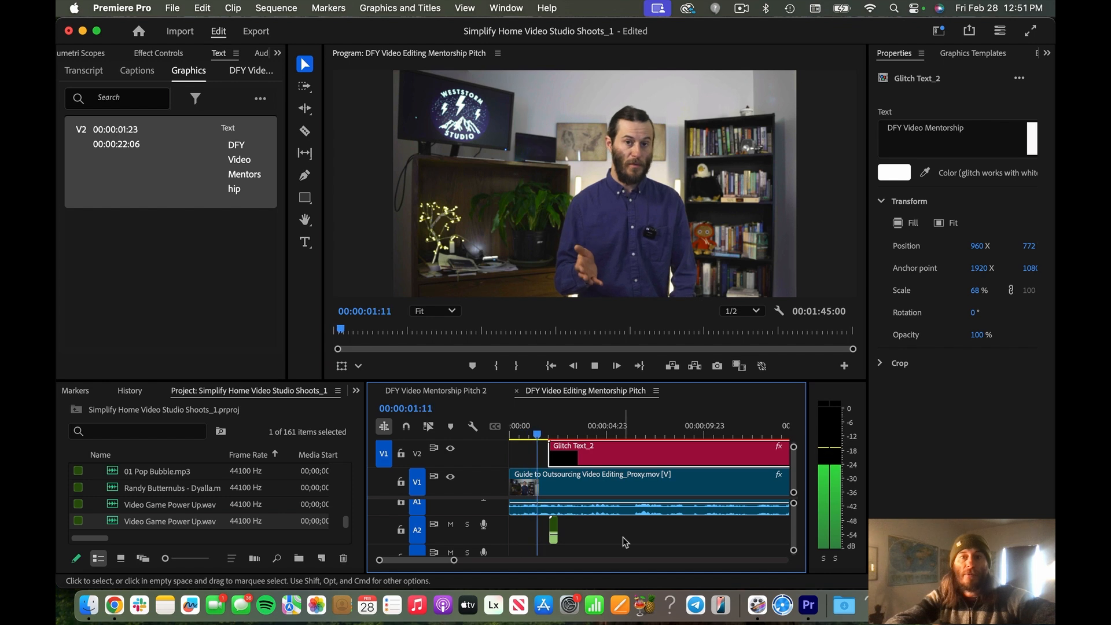
pyautogui.press('space')
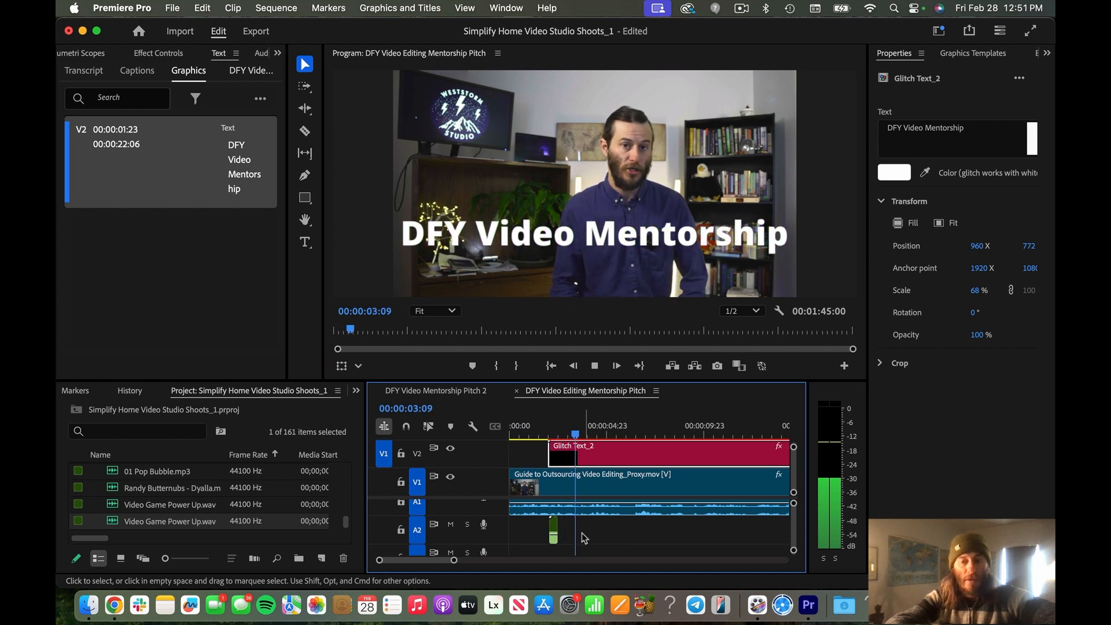
# - Lower the Video Game Power Up.wav clip on A2 to -18.3 dB and replay the title's entrance
pyautogui.press('=')
pyautogui.click(565, 538)
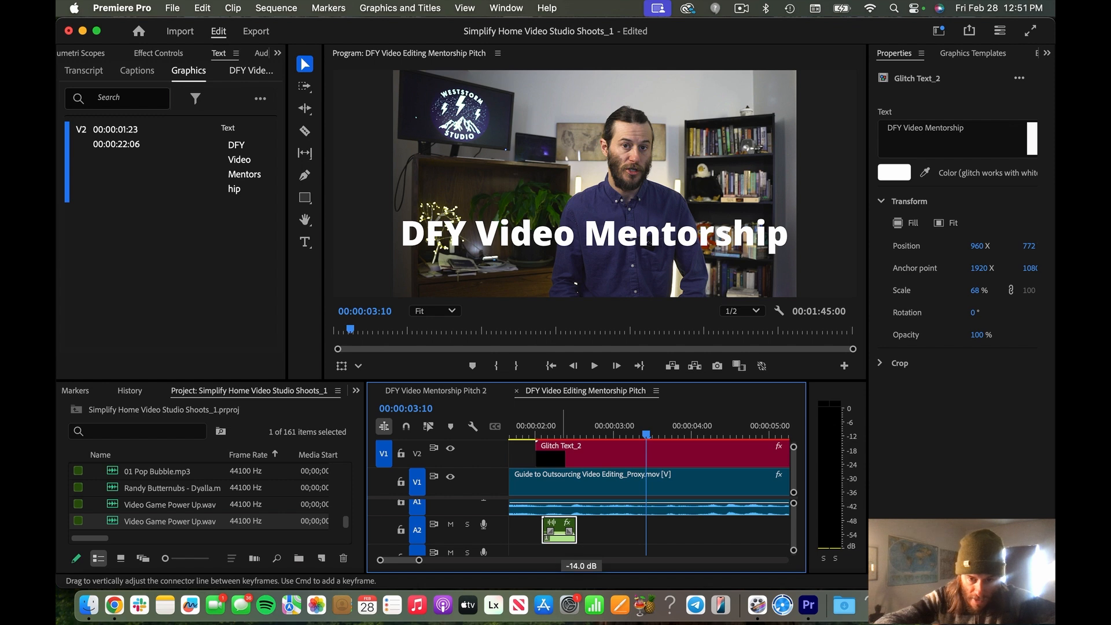
pyautogui.click(522, 425)
pyautogui.press('space')
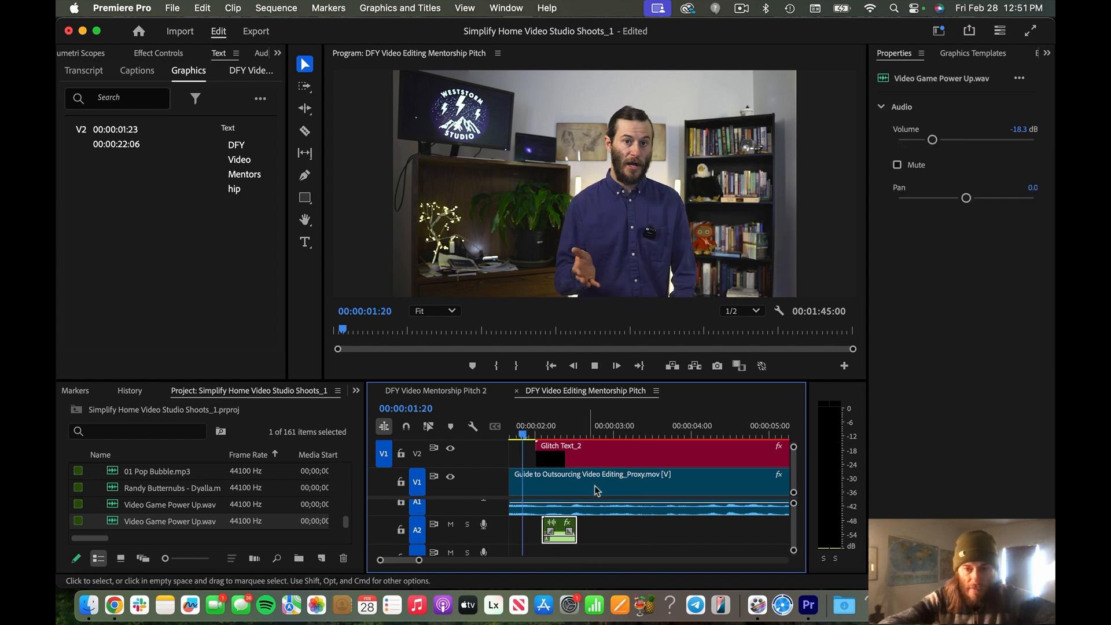
pyautogui.press('space')
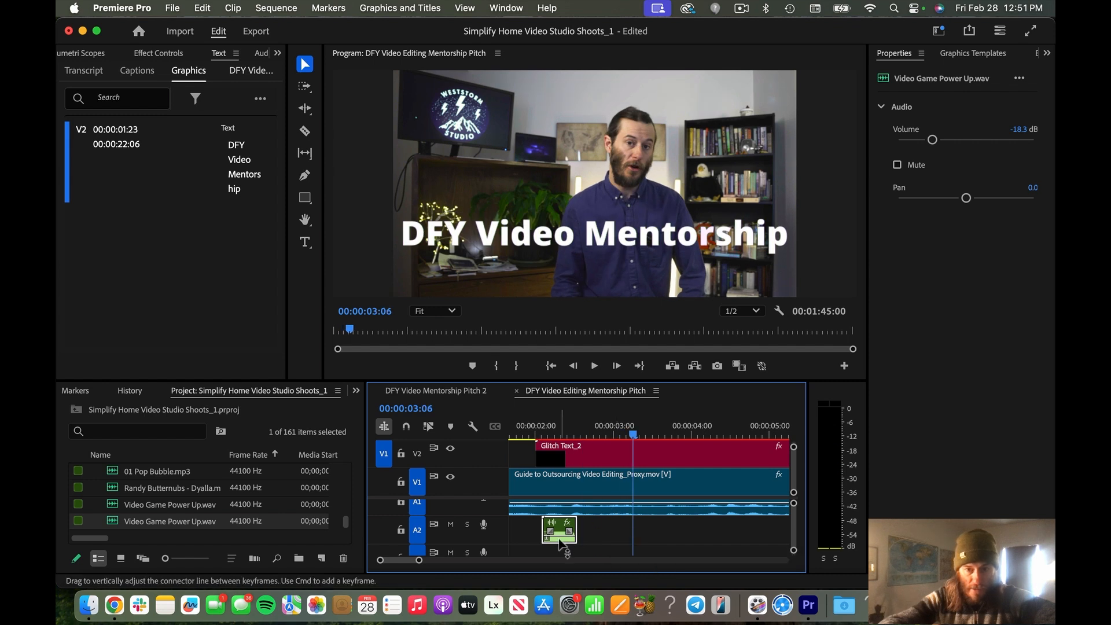
# - Lower the Video Game Power Up.wav clip on A2 to -23.8 dB and listen to it again over the title's entrance
pyautogui.moveTo(561, 541); pyautogui.dragTo(561, 547)
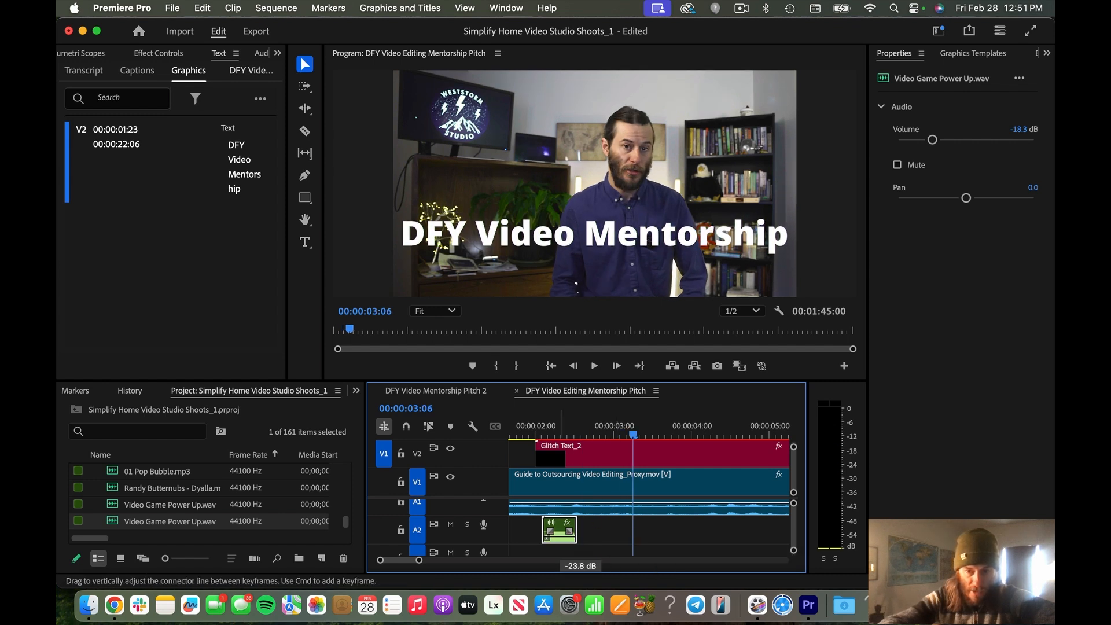
pyautogui.click(530, 429)
pyautogui.press('space')
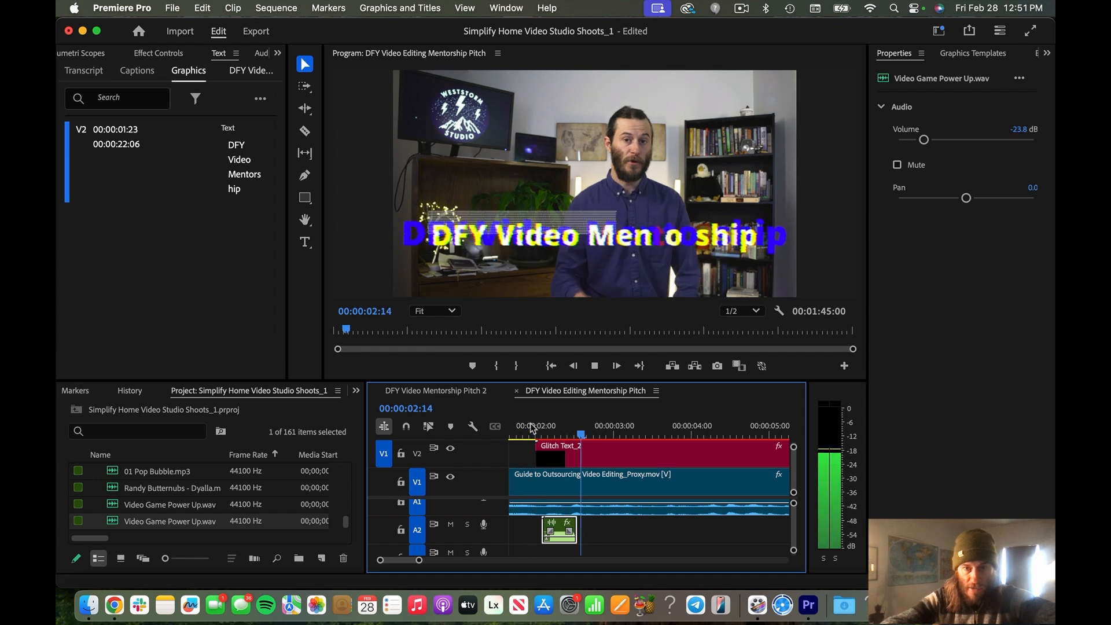
# - Stop playback at about 00:00:05:19 and trim the end of the Glitch Text_2 clip back to 00:00:06:00
pyautogui.press('-')
pyautogui.press('-')
pyautogui.press('-')
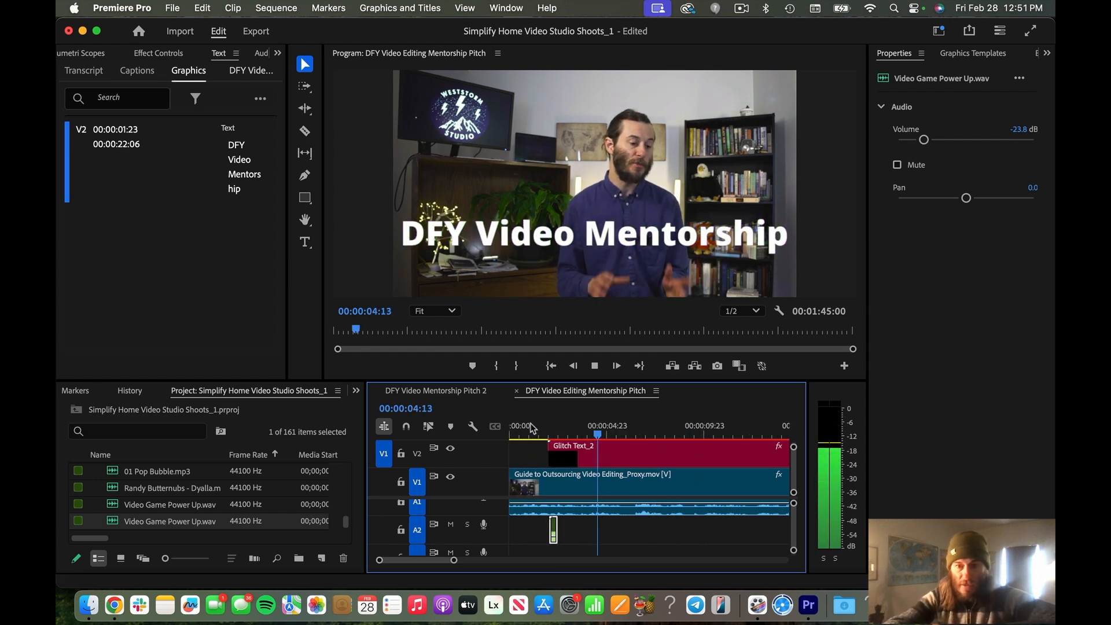
pyautogui.press('space')
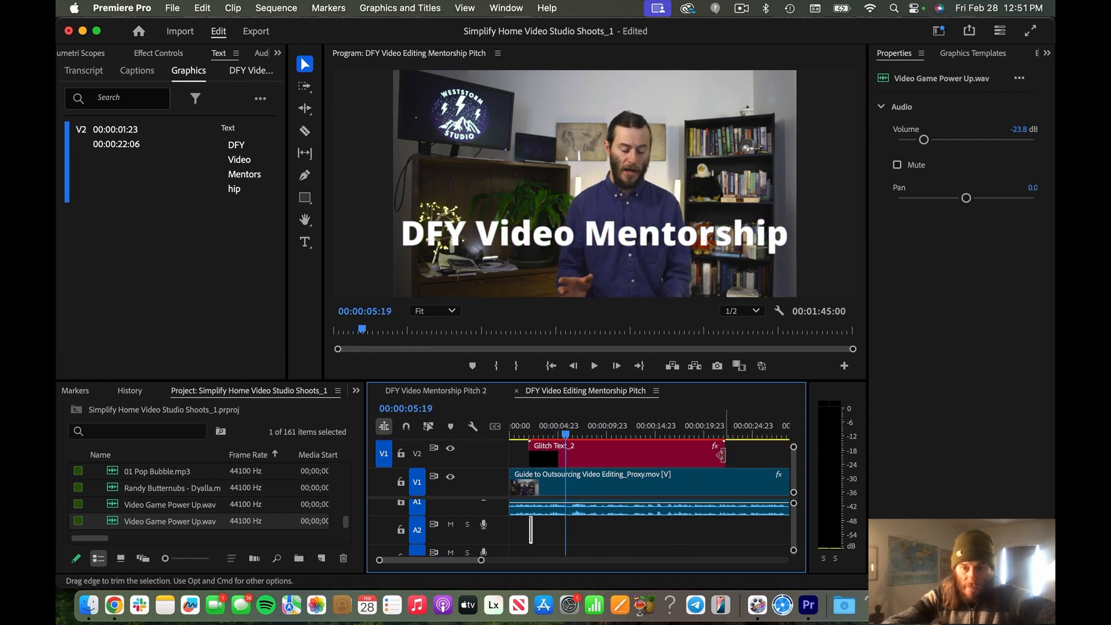
pyautogui.moveTo(721, 455); pyautogui.dragTo(564, 457)
# - Apply a Cross Dissolve video transition to the end of the Glitch Text_2 clip on V2
pyautogui.press('=')
pyautogui.press('=')
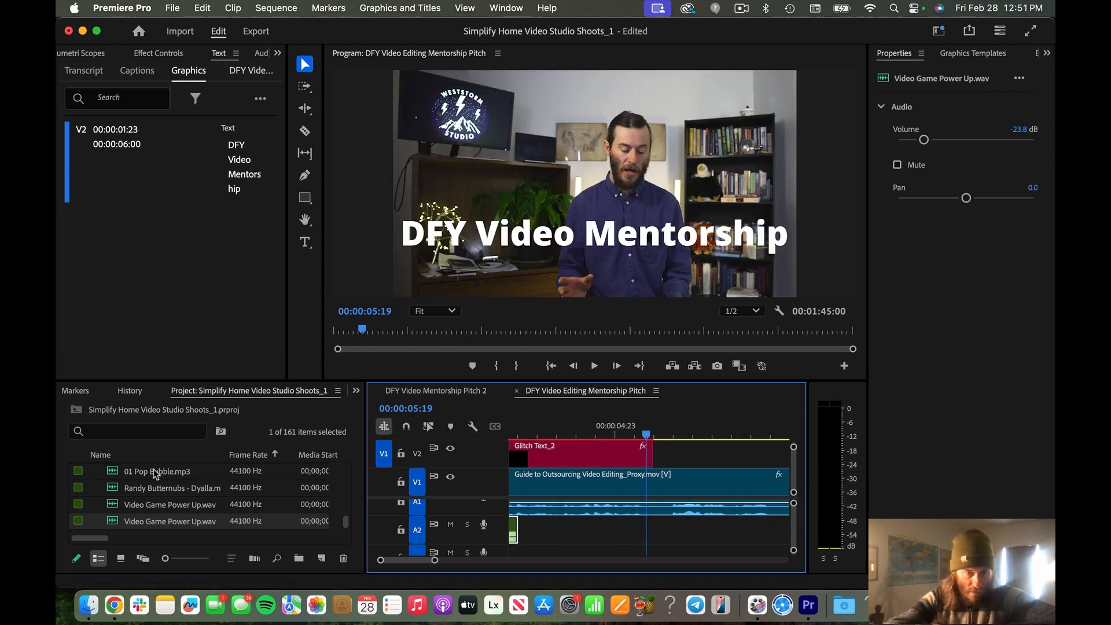
pyautogui.click(516, 13)
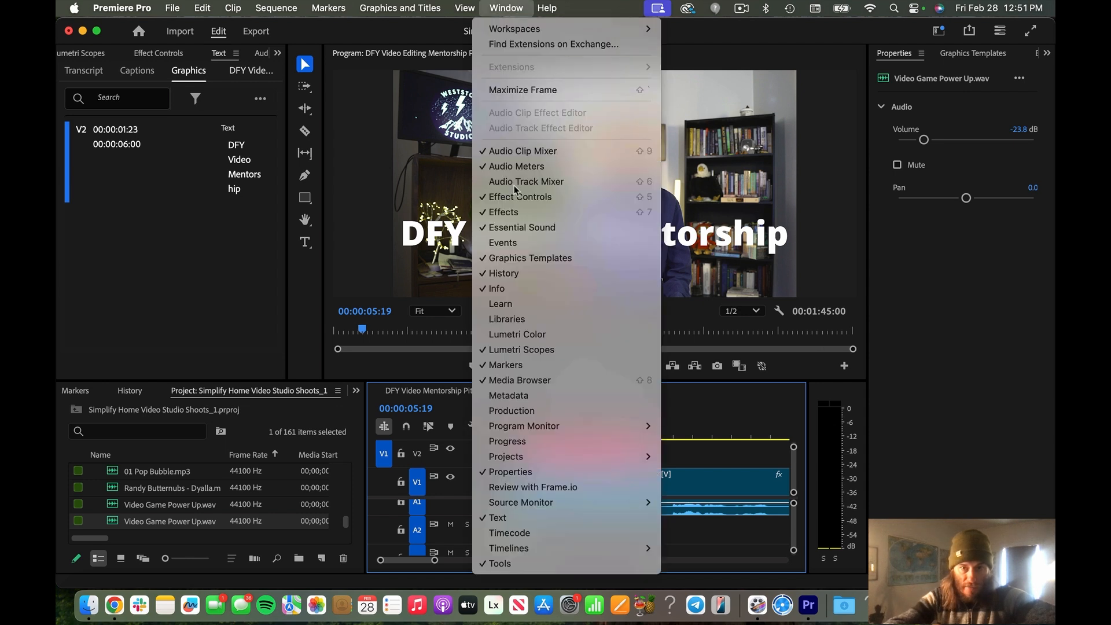
pyautogui.click(531, 221)
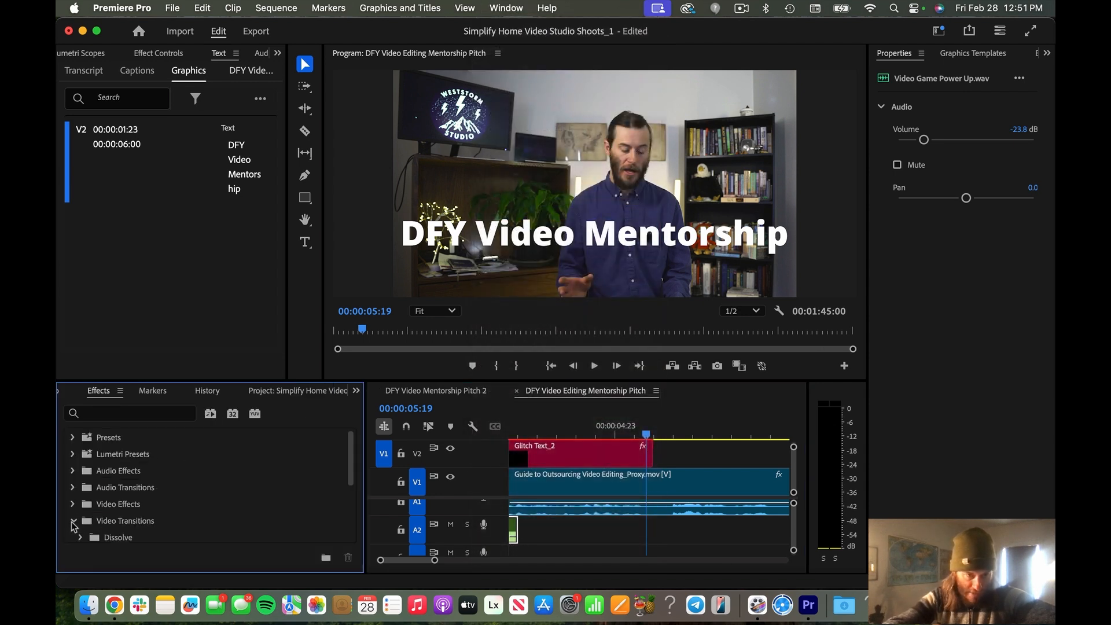
pyautogui.scroll(-5, 177, 523)
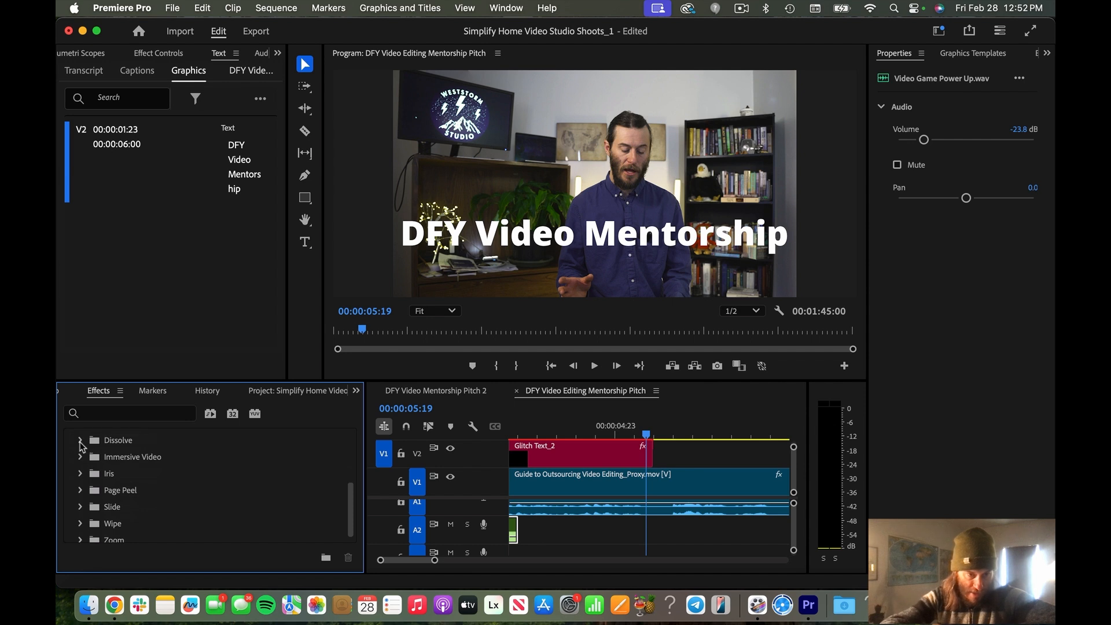
pyautogui.click(81, 441)
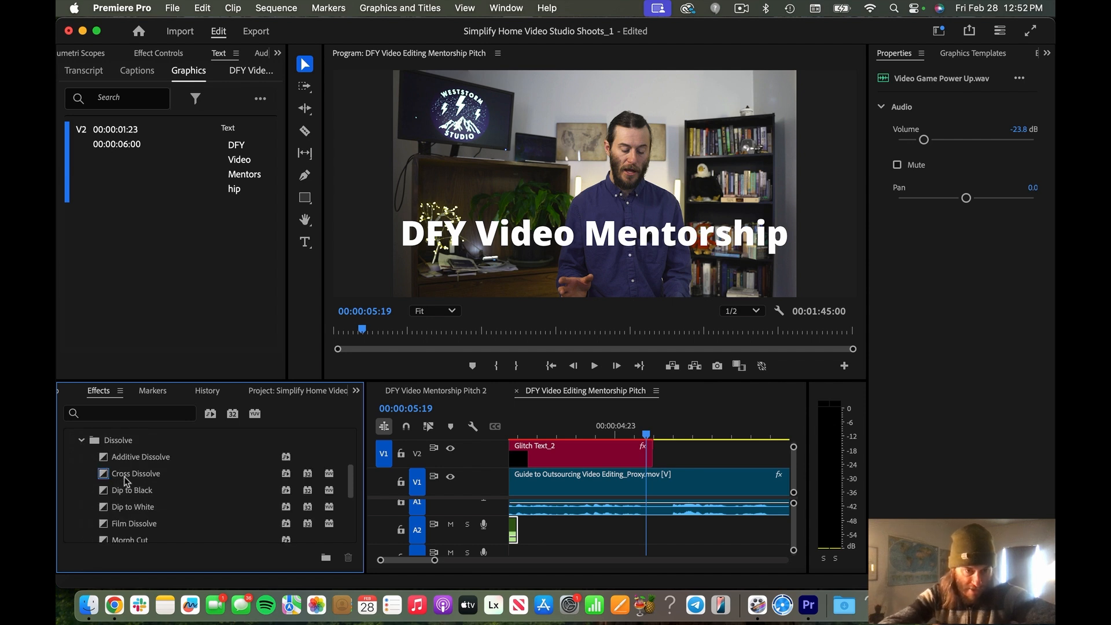
pyautogui.moveTo(124, 476); pyautogui.dragTo(282, 474)
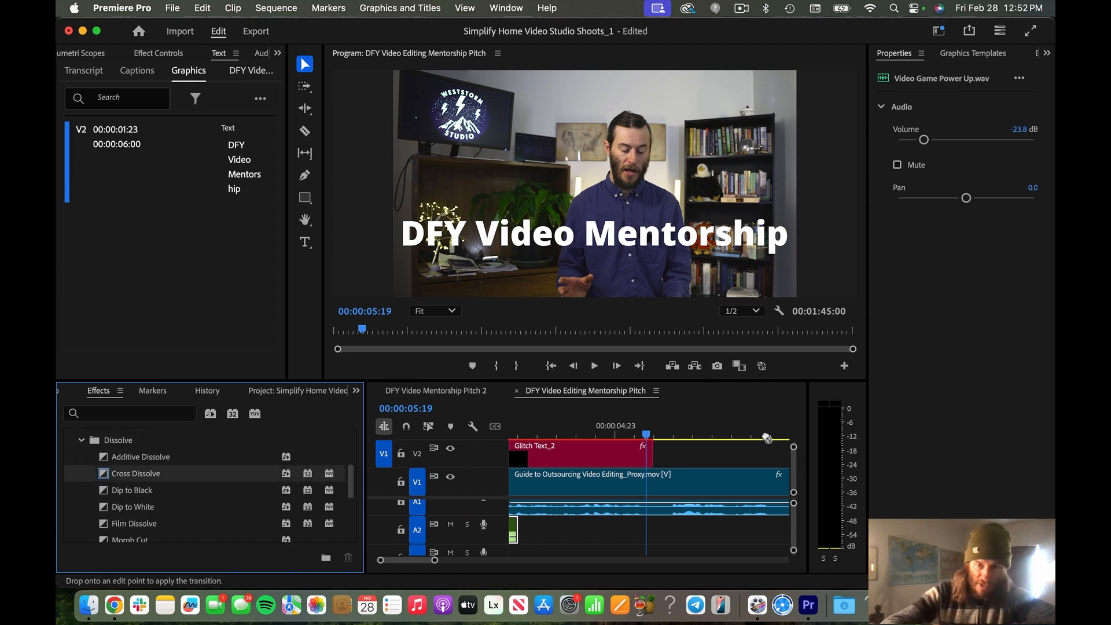
pyautogui.moveTo(660, 459)
pyautogui.mouseDown()
pyautogui.moveTo(605, 460)
pyautogui.moveTo(639, 459)
pyautogui.mouseUp()
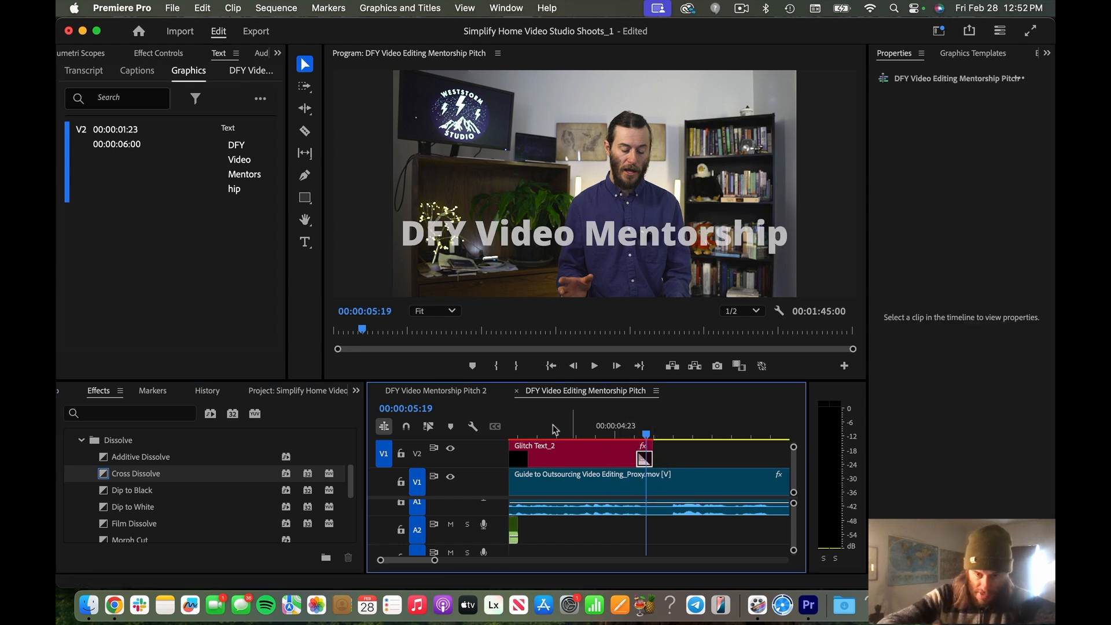
# - Play the end of the title to check its dissolve, stopping the playhead at 00:00:06:00
pyautogui.press('space')
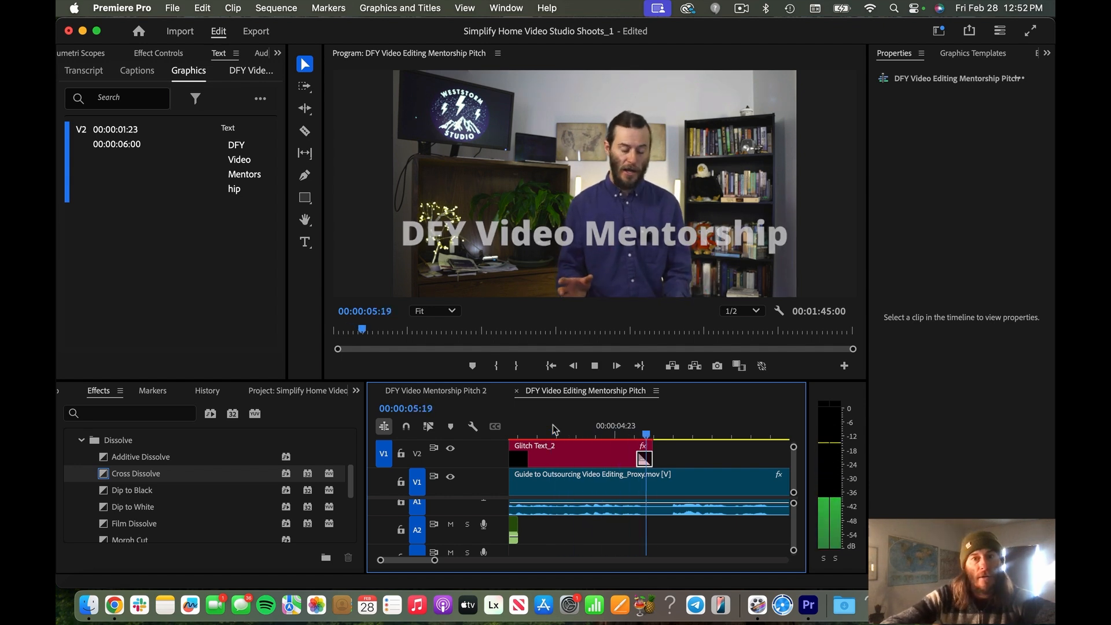
pyautogui.press('space')
pyautogui.press('-')
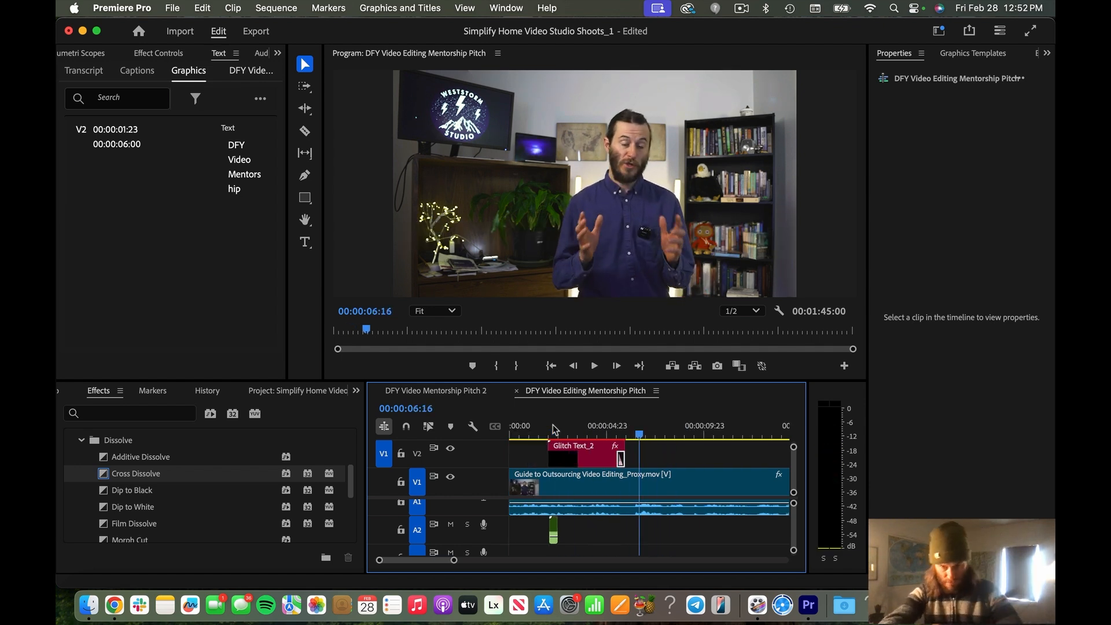
pyautogui.click(618, 426)
pyautogui.press('=')
pyautogui.press('space')
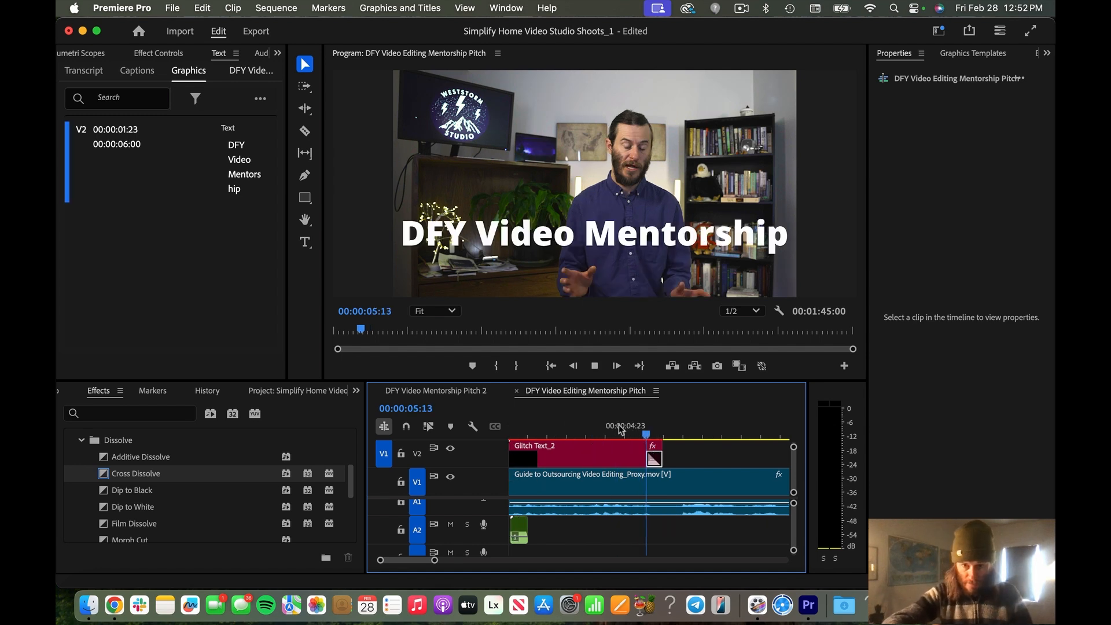
pyautogui.press('space')
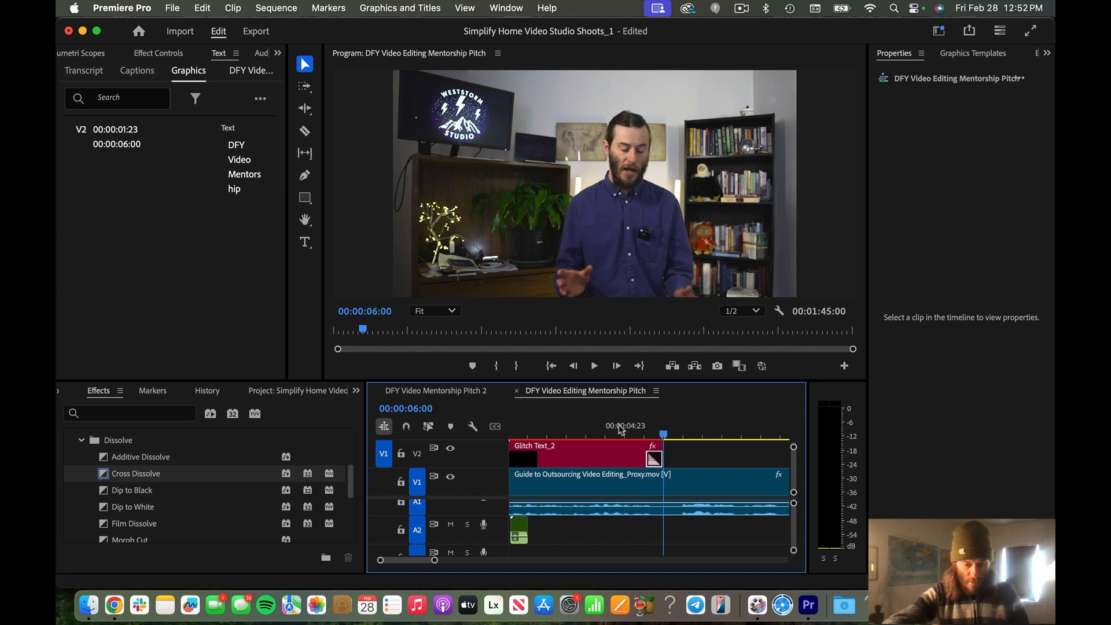
# - Split the Guide to Outsourcing Video Editing clip at 00:00:06:00 and ripple-trim the first few frames of the part after the cut
pyautogui.press('c')
pyautogui.click(665, 491)
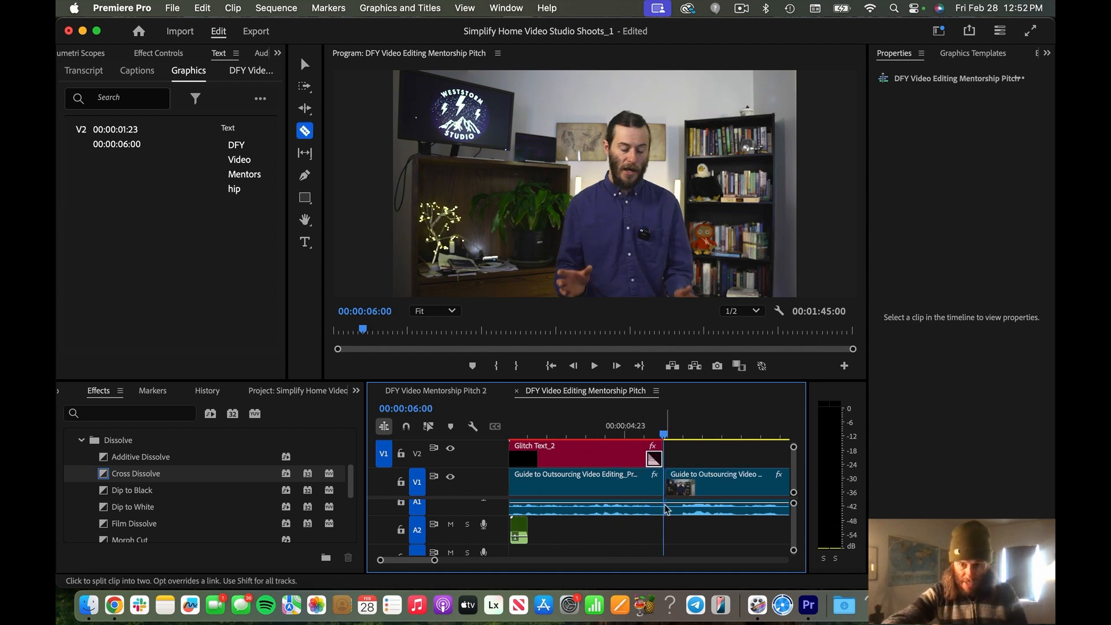
pyautogui.press('v')
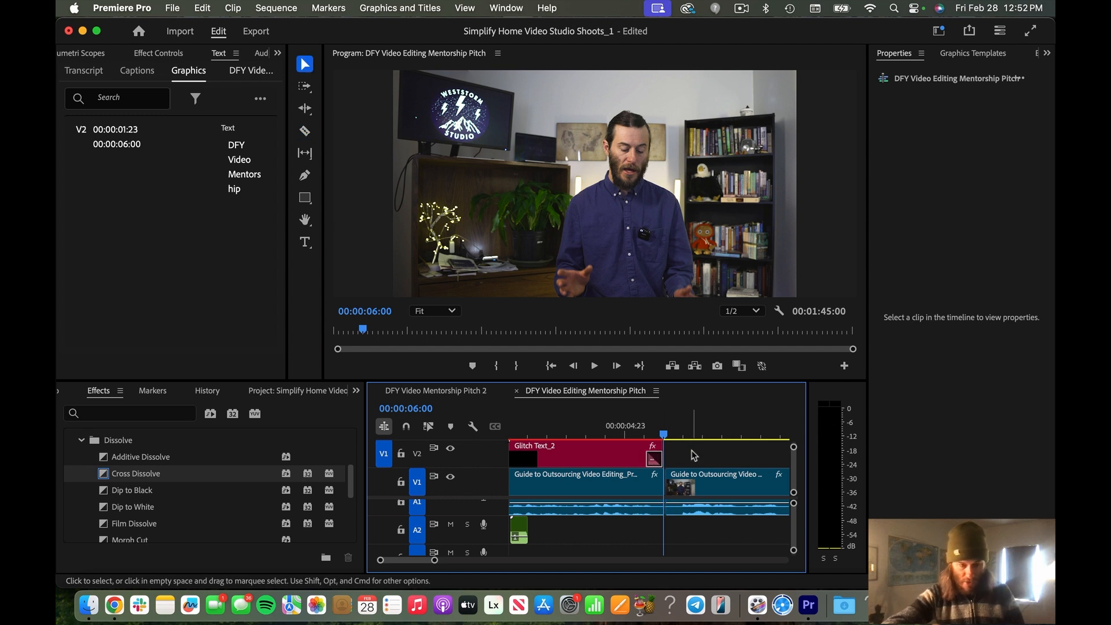
pyautogui.scroll(2, 699, 515)
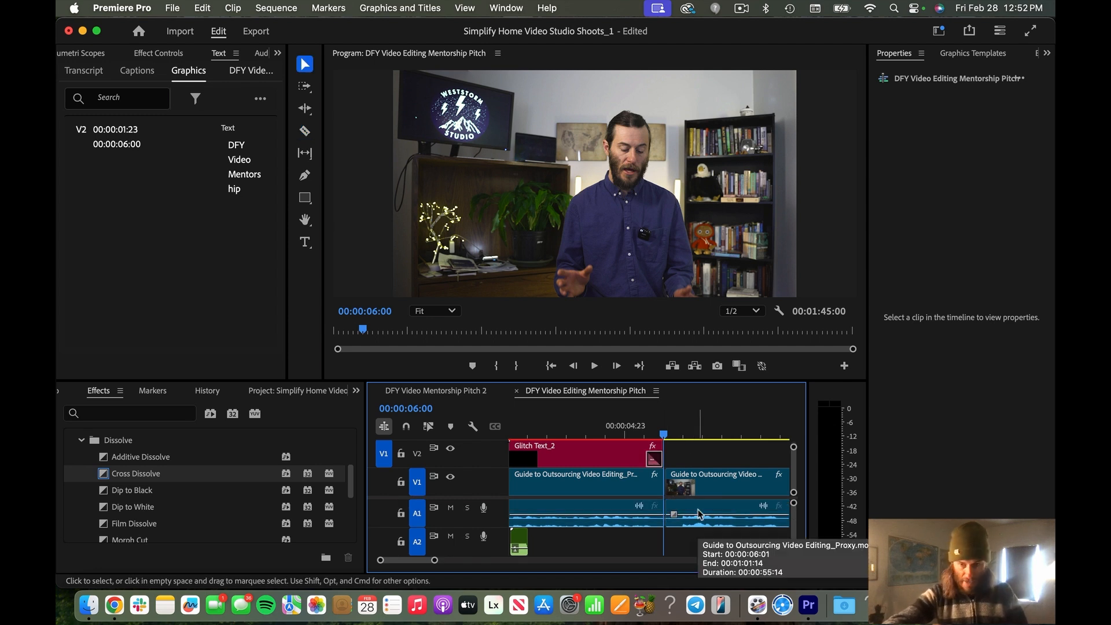
pyautogui.moveTo(665, 434); pyautogui.dragTo(681, 434)
pyautogui.press('q')
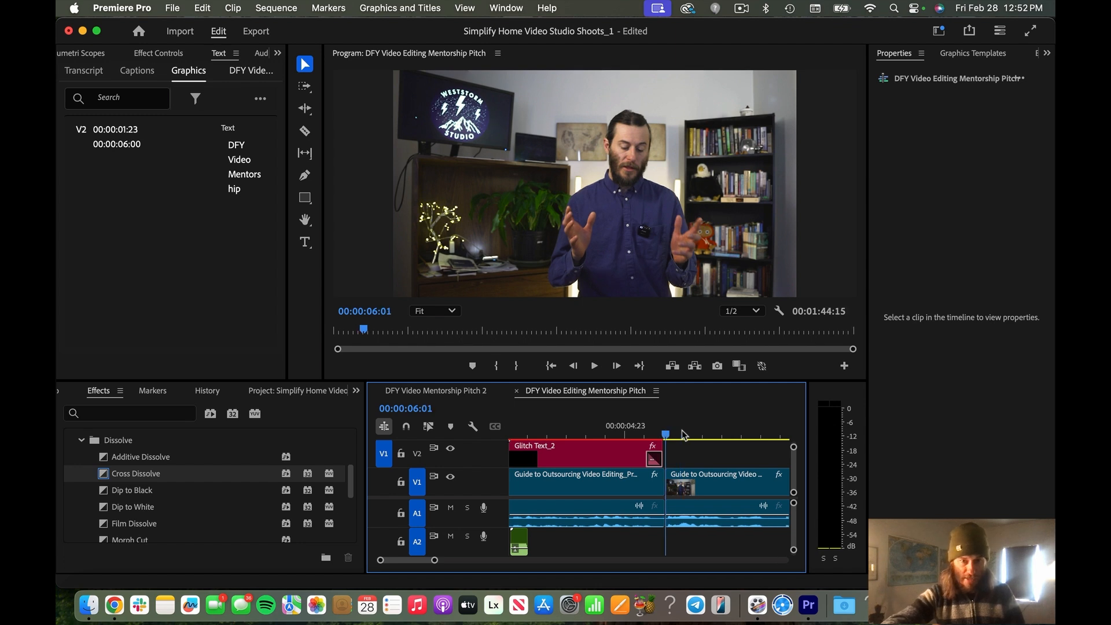
# - Play the sequence across the new cut just after the title to check the edit
pyautogui.press('-')
pyautogui.press('-')
pyautogui.click(545, 423)
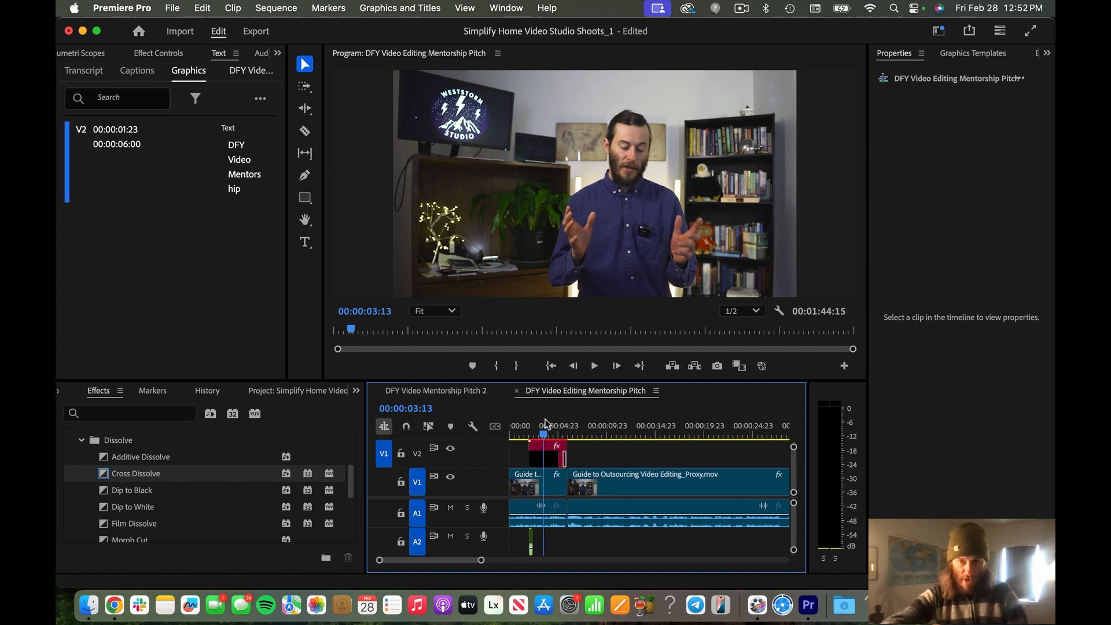
pyautogui.click(564, 426)
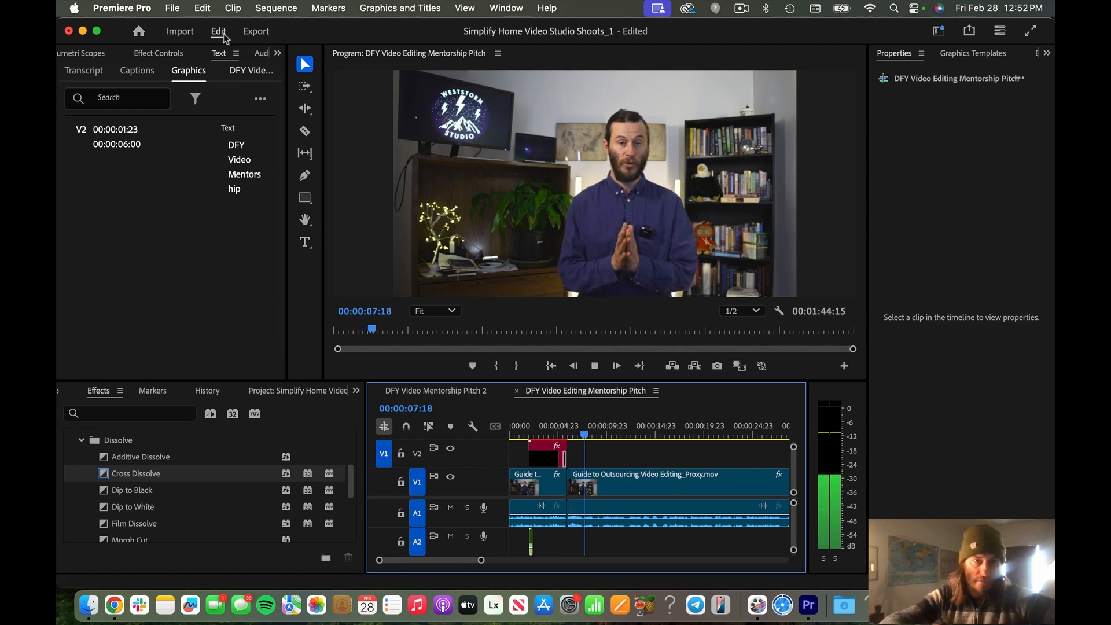
# - Open the sequence's transcript and follow it through the passage on the production plan, business goal and worksheets, stopping playback at 00:00:32:11
pyautogui.click(84, 70)
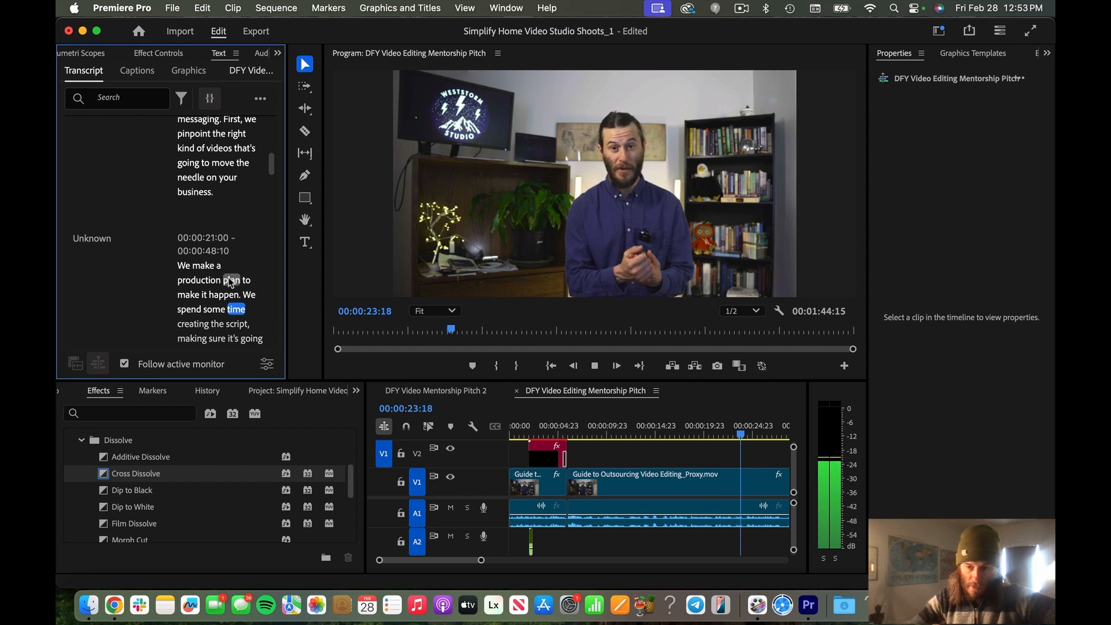
pyautogui.press('-')
pyautogui.press('-')
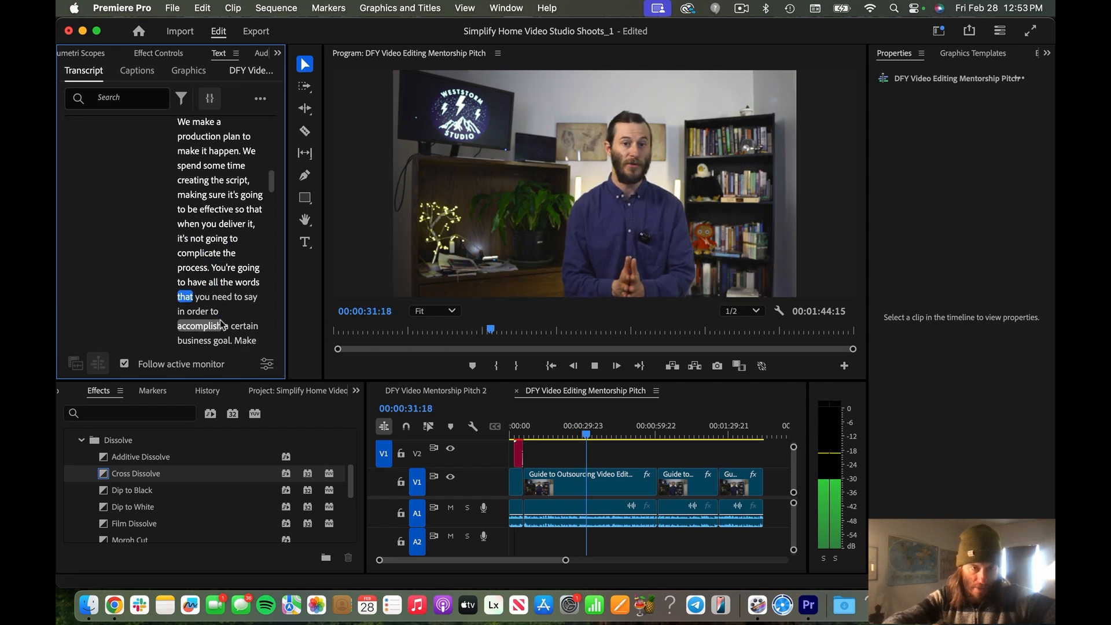
pyautogui.press('space')
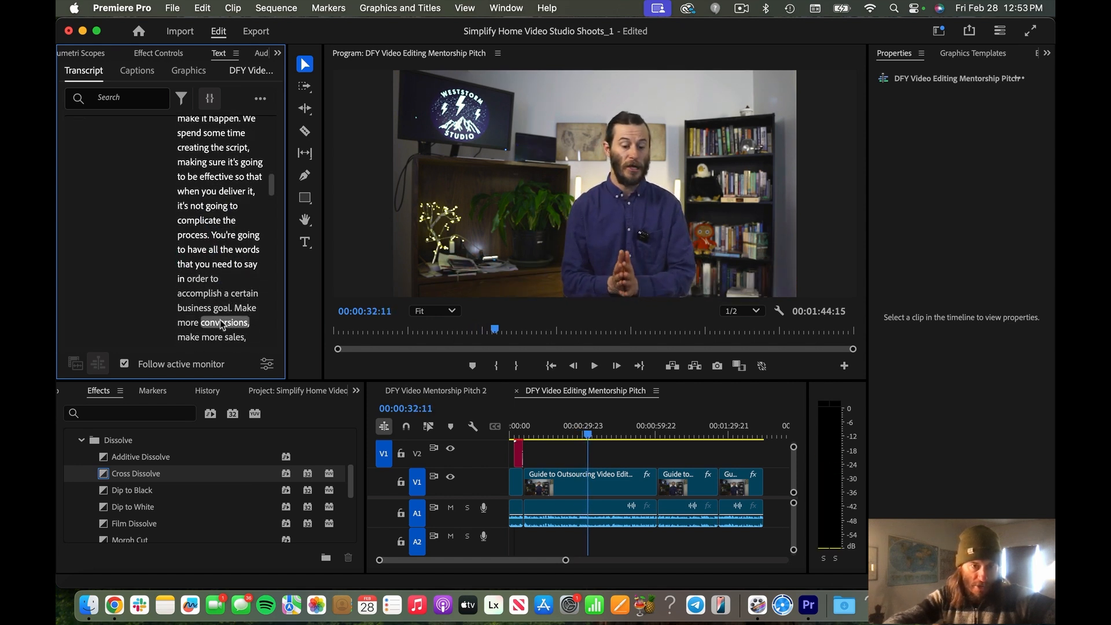
pyautogui.scroll(-1, 220, 318)
pyautogui.scroll(-5, 245, 310)
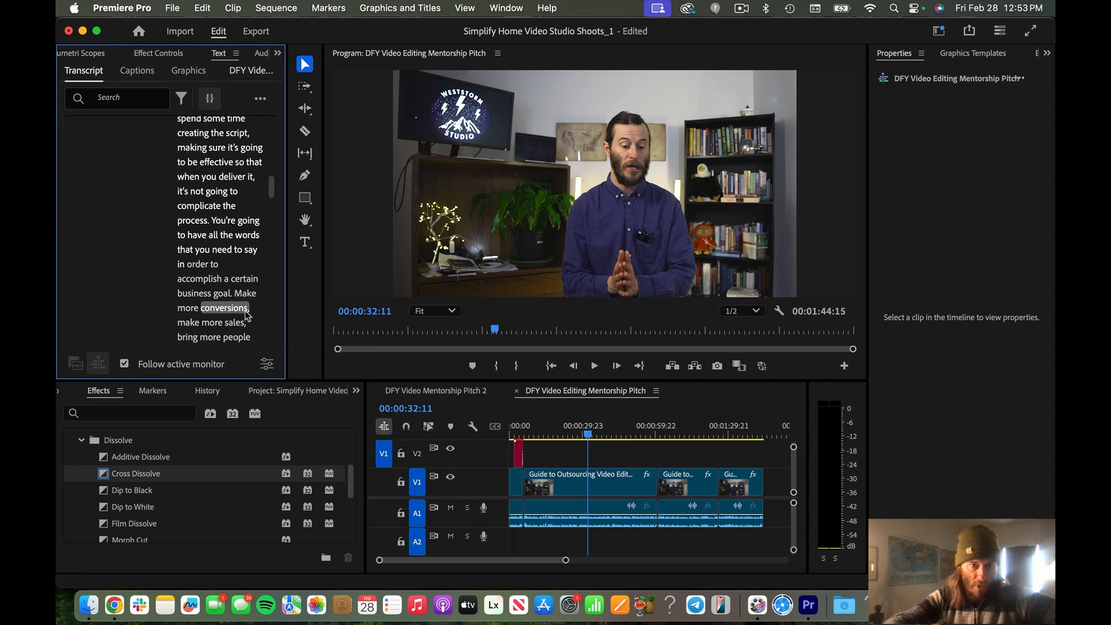
pyautogui.scroll(-4, 245, 312)
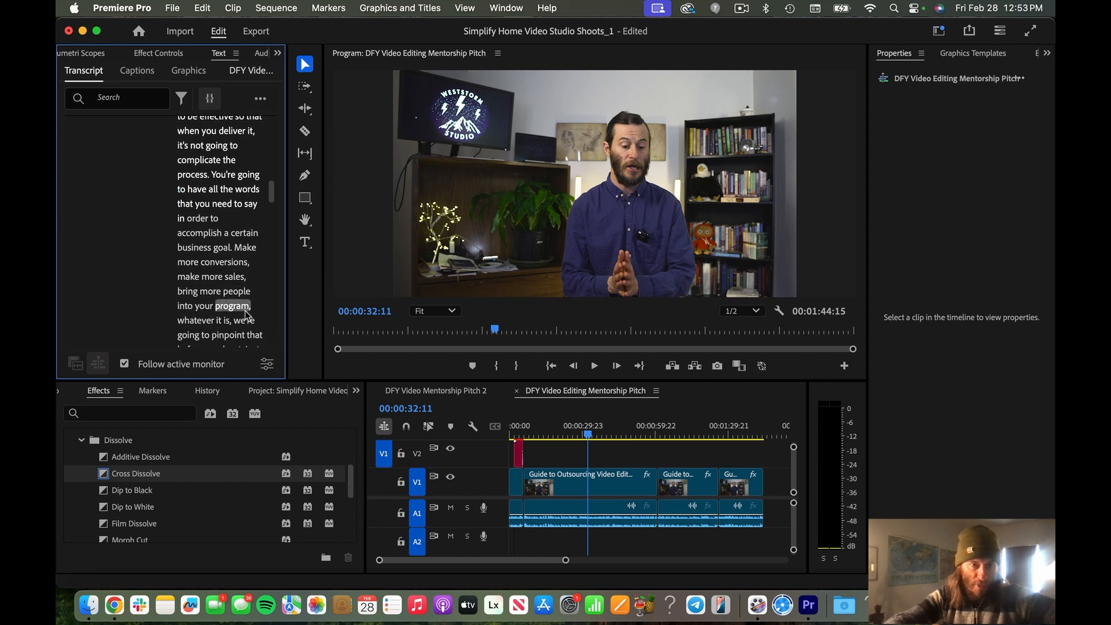
pyautogui.scroll(-4, 247, 315)
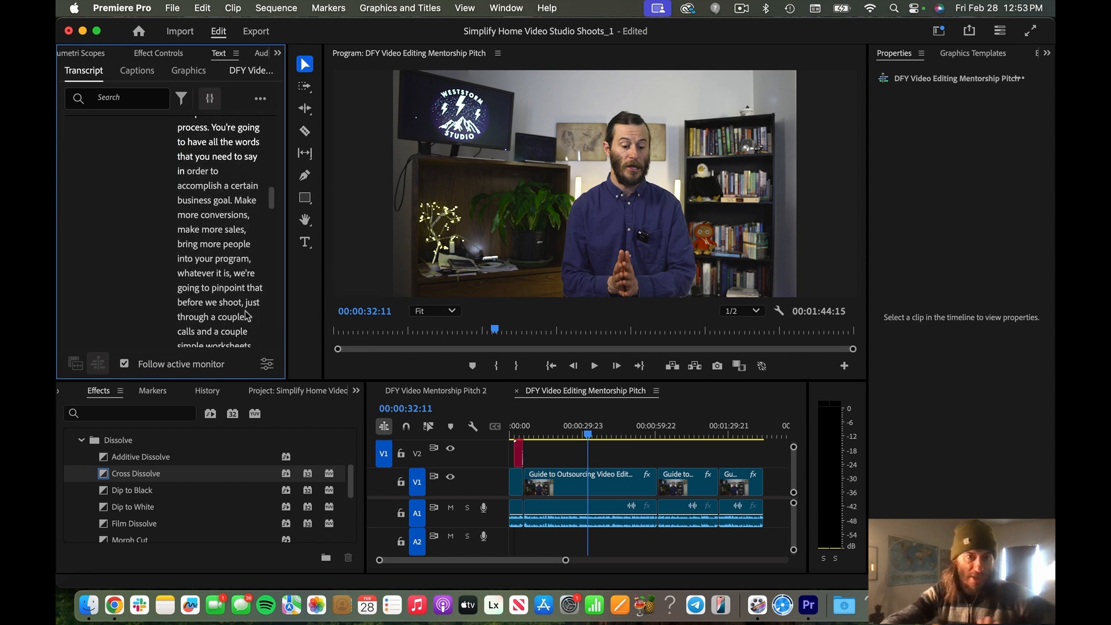
pyautogui.scroll(-3, 247, 316)
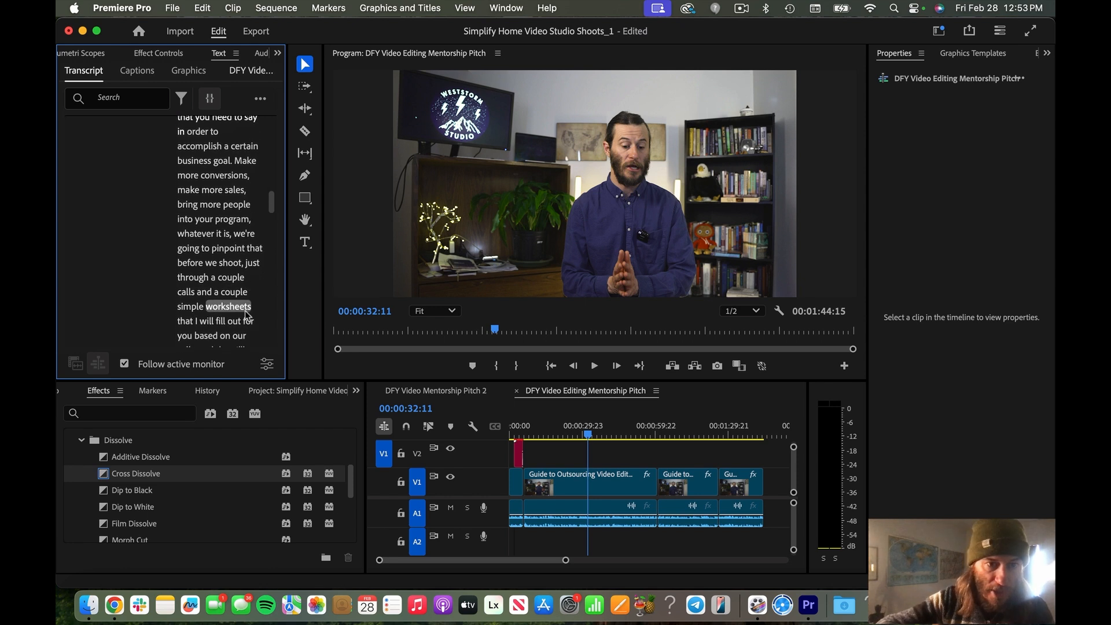
pyautogui.scroll(-4, 248, 315)
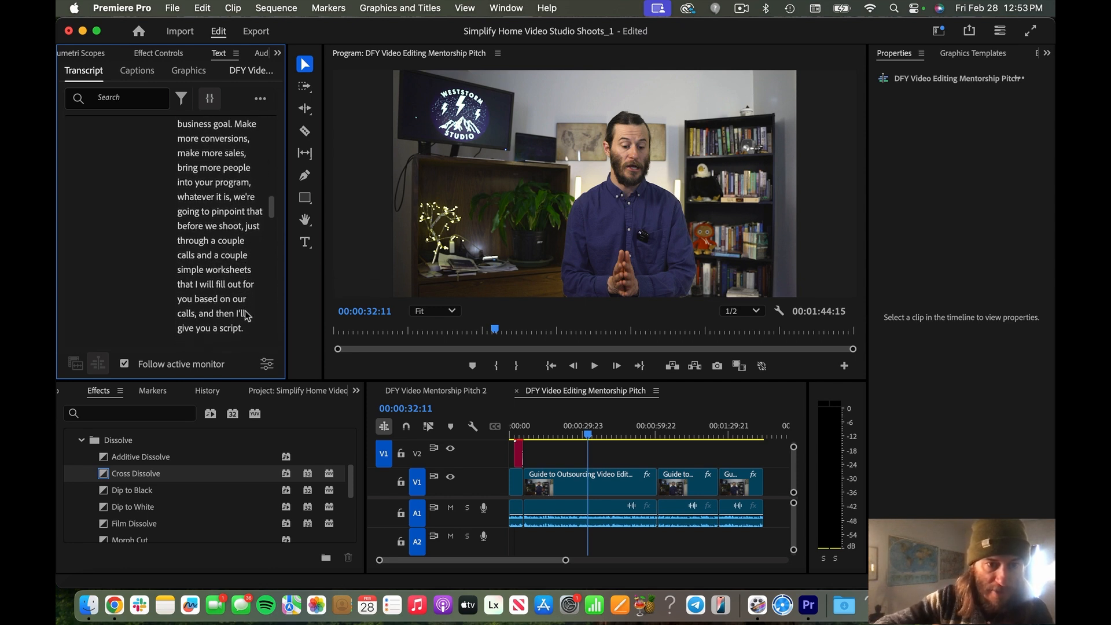
# - Continue through the transcript to the shooting plan passage and play it, stopping the playhead at 00:00:55:01
pyautogui.scroll(-6, 246, 313)
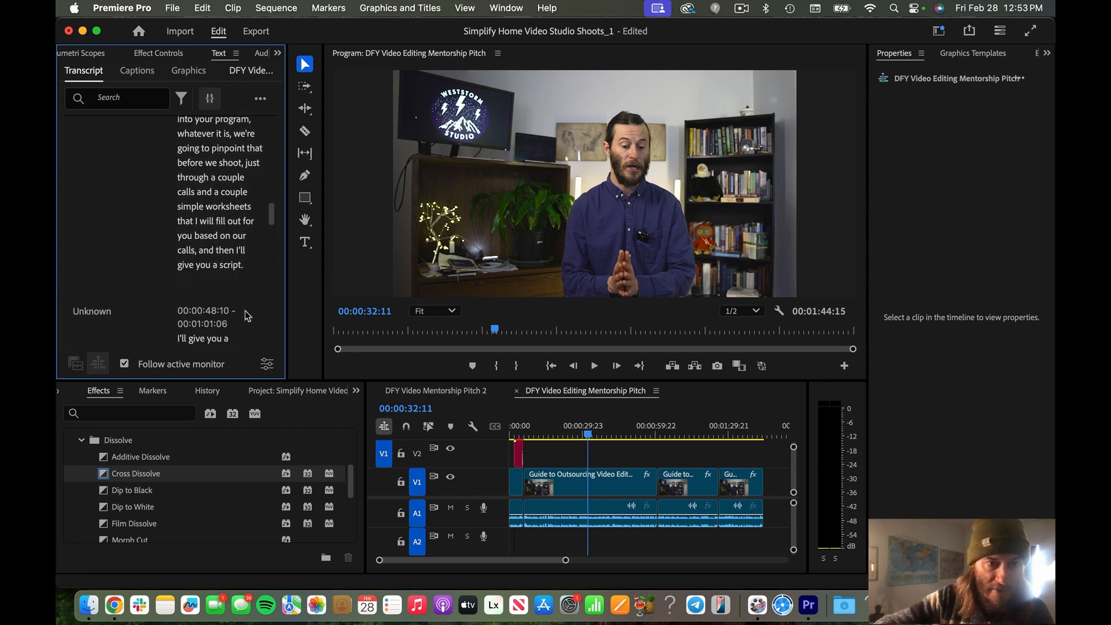
pyautogui.click(211, 220)
pyautogui.press('space')
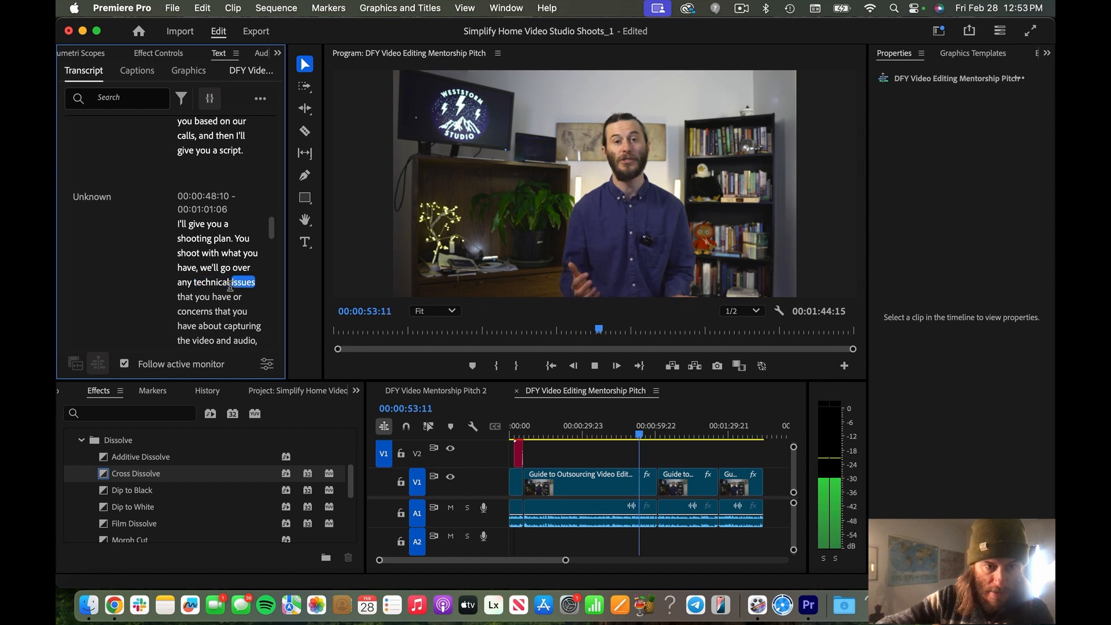
pyautogui.press('space')
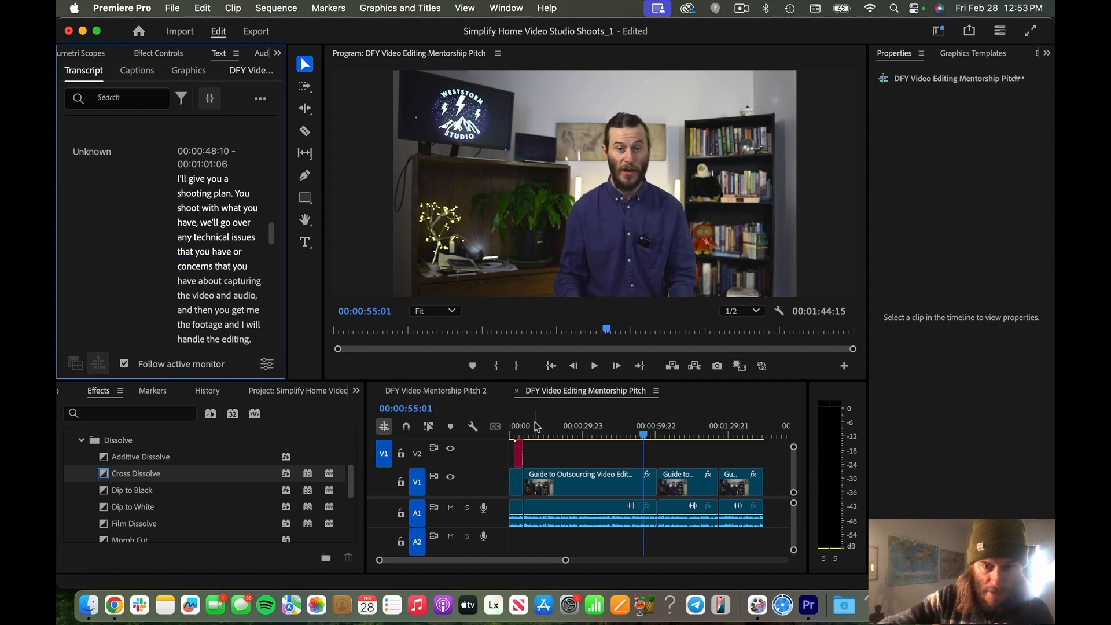
# - Play the section following the title and split the Guide to Outsourcing Video Editing clip at 00:00:13:14
pyautogui.click(527, 431)
pyautogui.press('space')
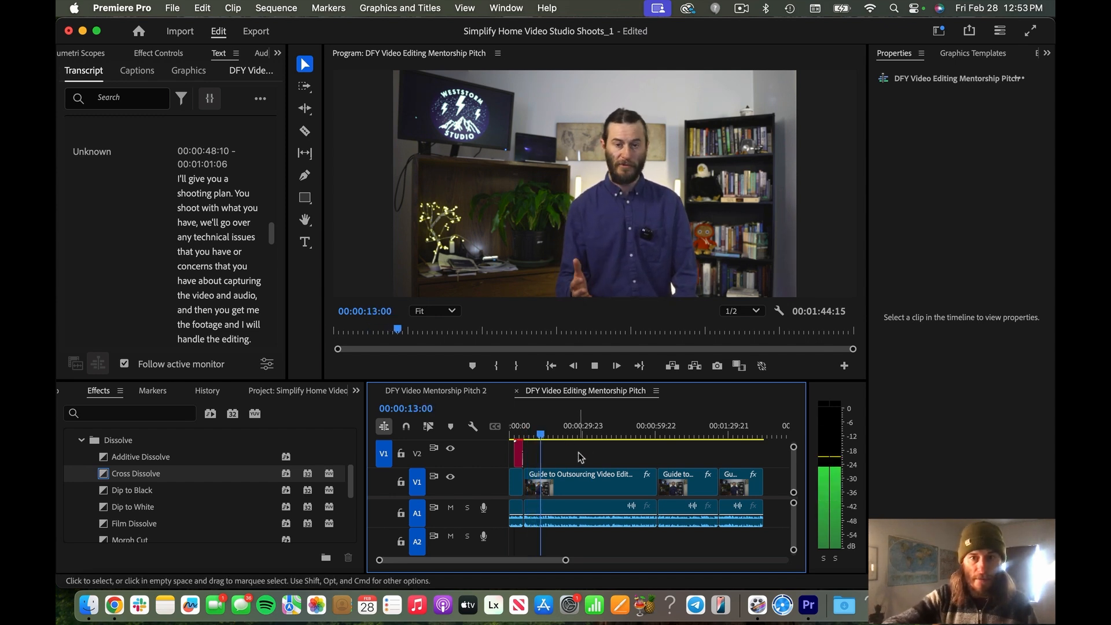
pyautogui.press('space')
pyautogui.press('c')
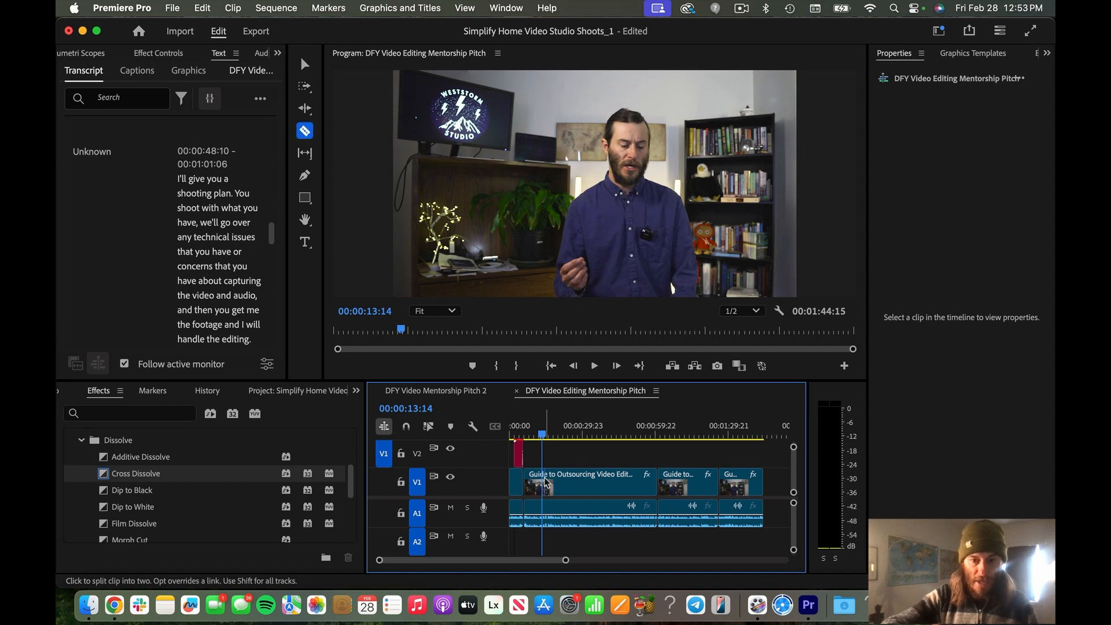
pyautogui.press('=')
pyautogui.press('=')
pyautogui.press('=')
pyautogui.press('=')
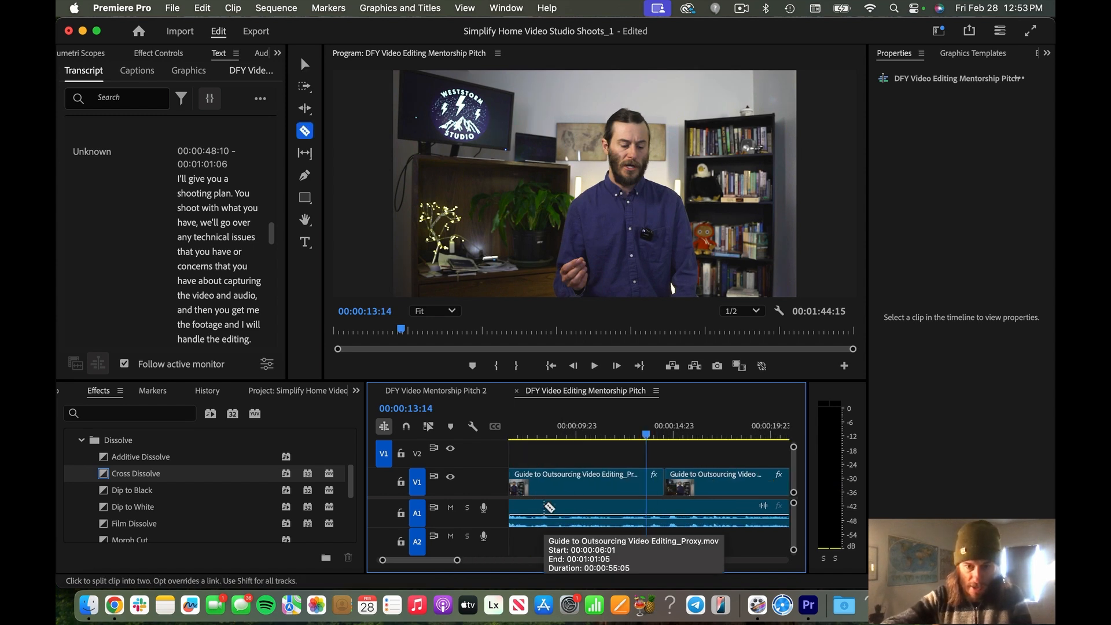
pyautogui.press('super+z')
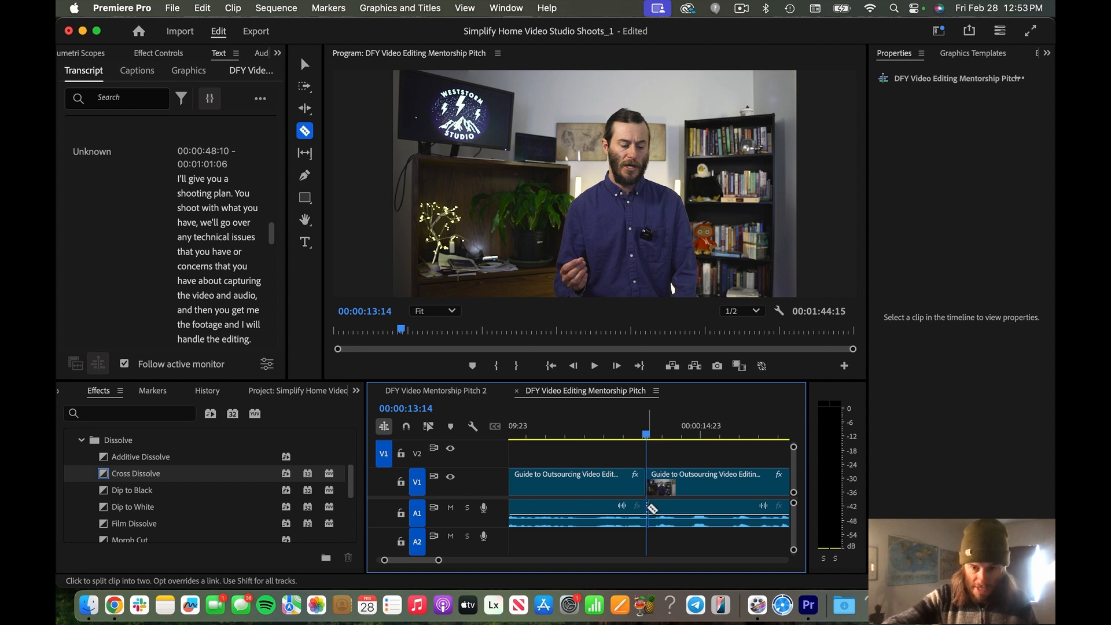
pyautogui.press('v')
# - Zoom in on the short clip between the title and the 00:00:13:14 cut by setting its scale to 150 and horizontal position to 931
pyautogui.press('-')
pyautogui.press('-')
pyautogui.press('-')
pyautogui.press('-')
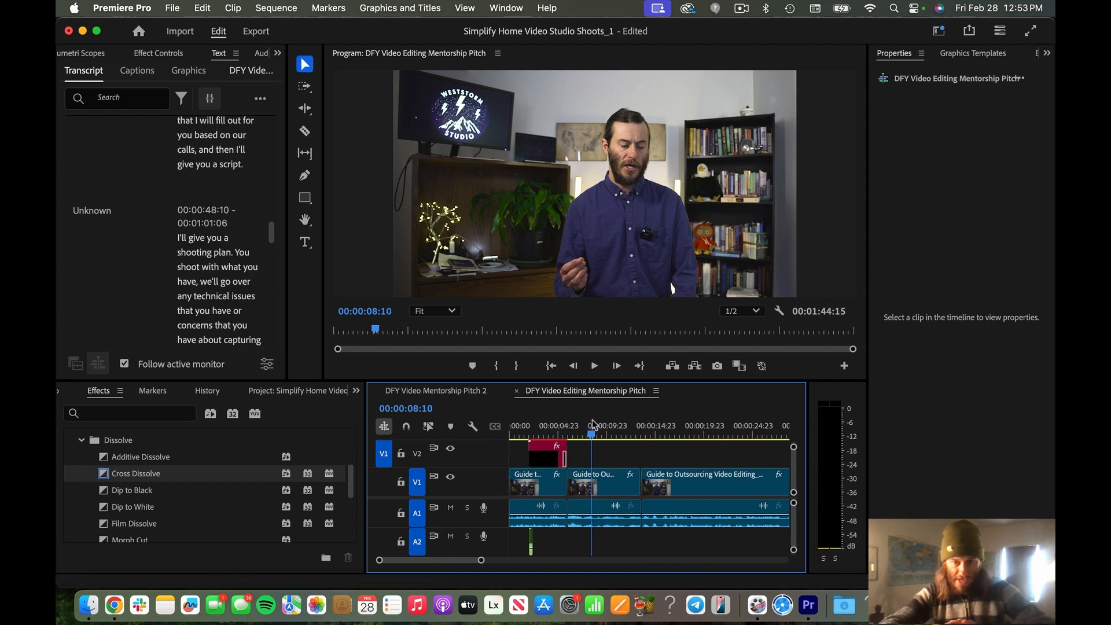
pyautogui.click(602, 483)
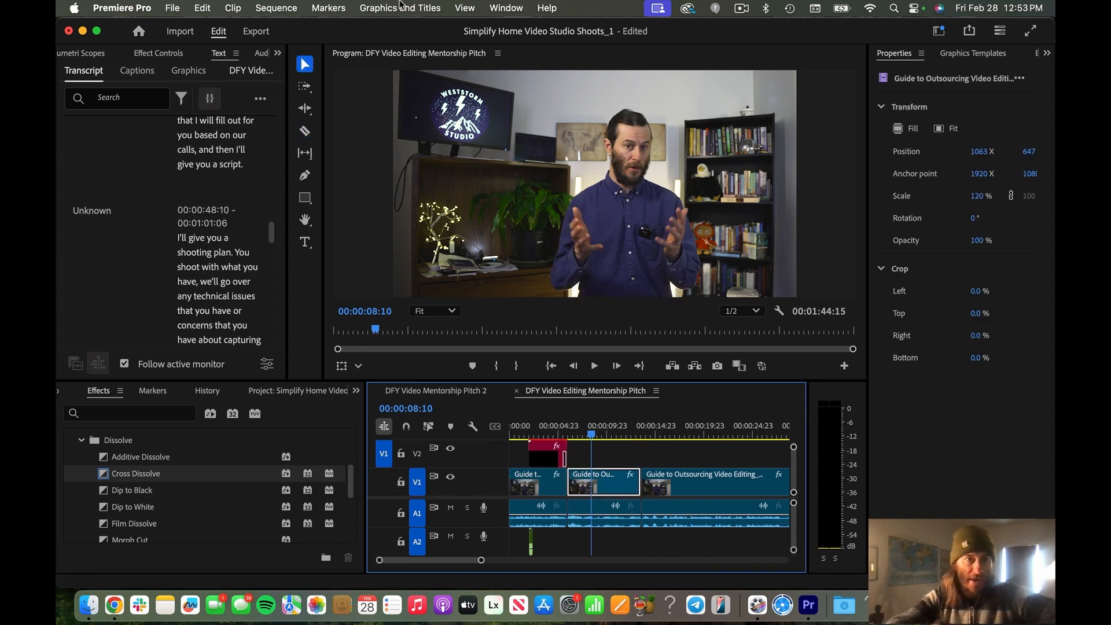
pyautogui.click(148, 54)
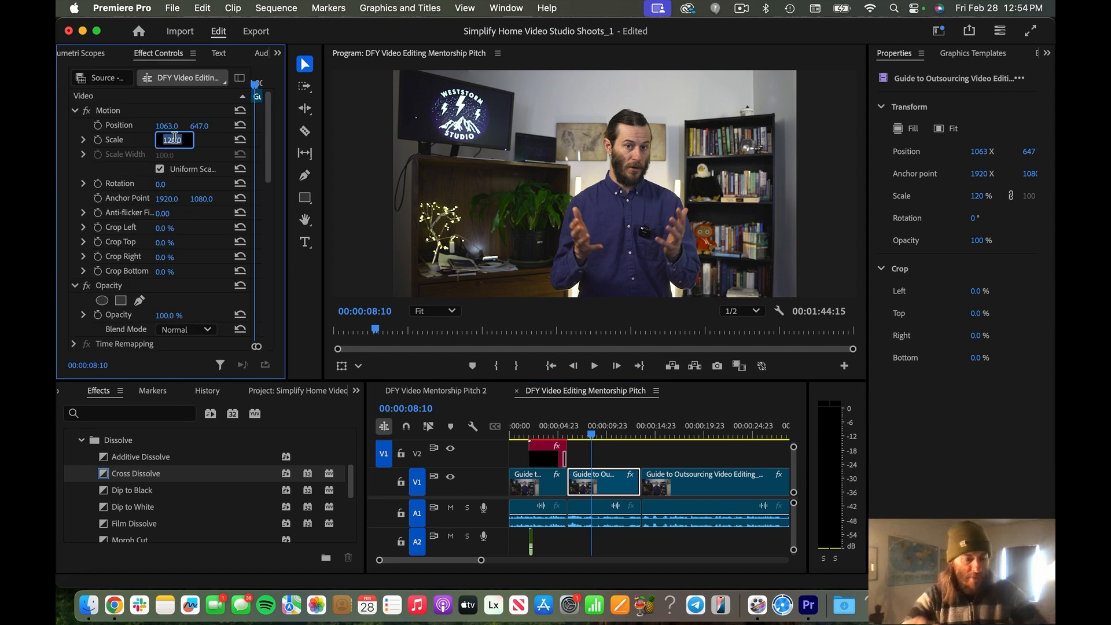
pyautogui.press('Return')
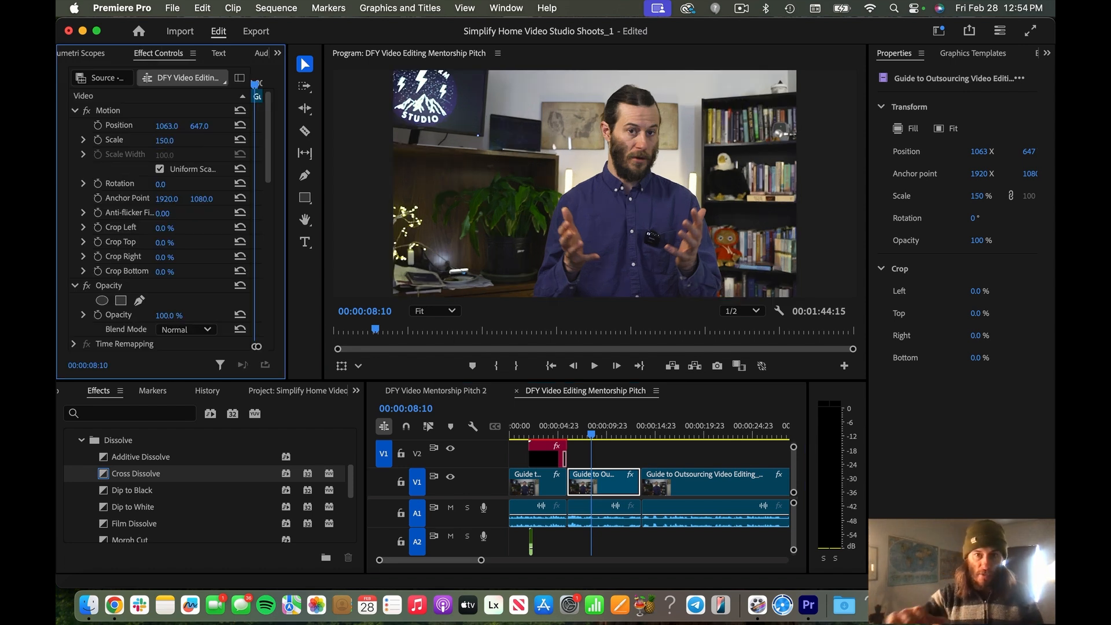
pyautogui.moveTo(166, 126); pyautogui.dragTo(90, 126)
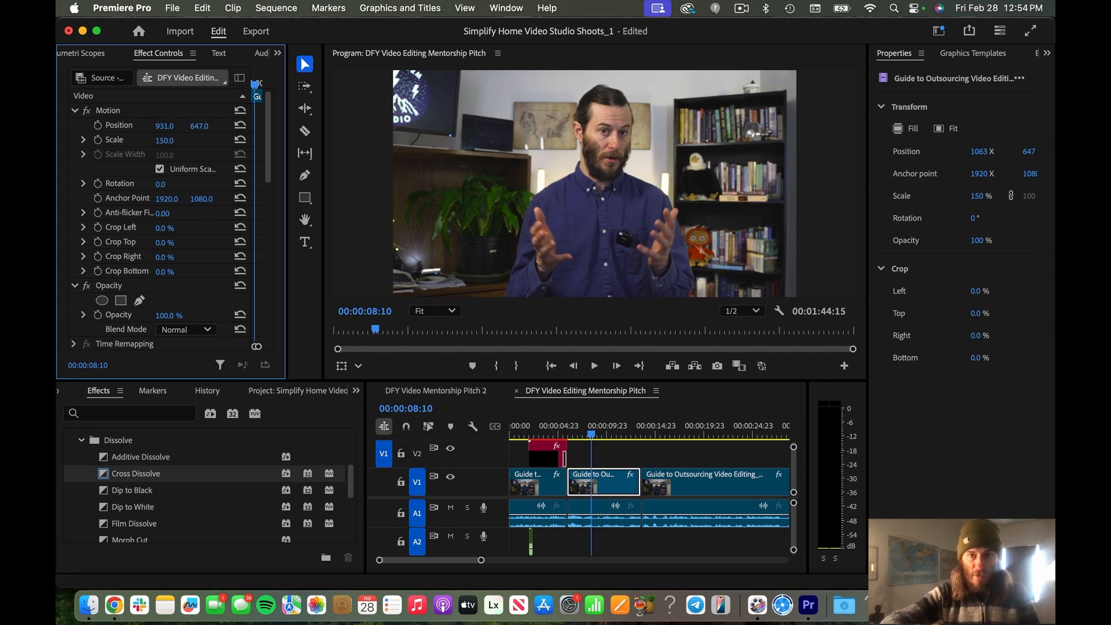
# - Play from the end of the title across the zoomed-in clip to check the reframing, stopping the playhead at 00:00:08:08
pyautogui.click(559, 430)
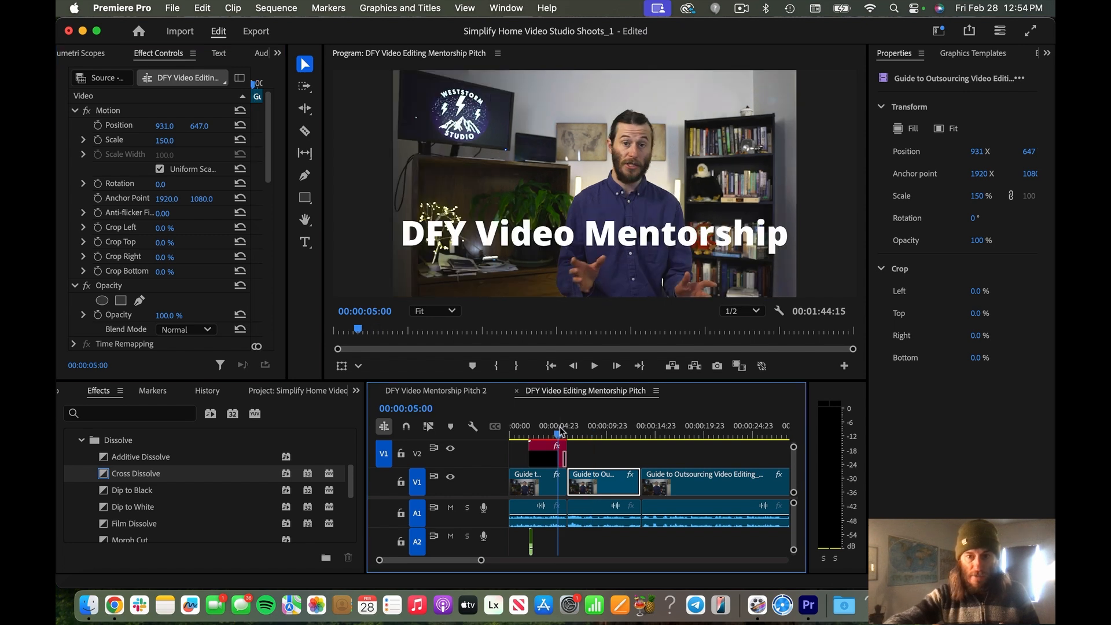
pyautogui.press('space')
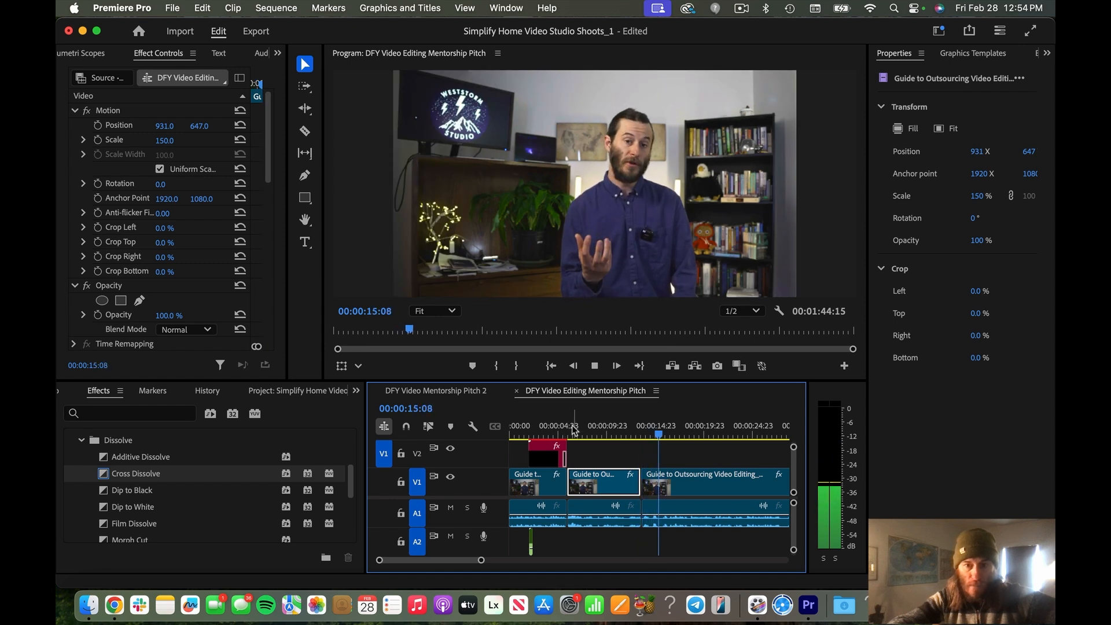
pyautogui.press('space')
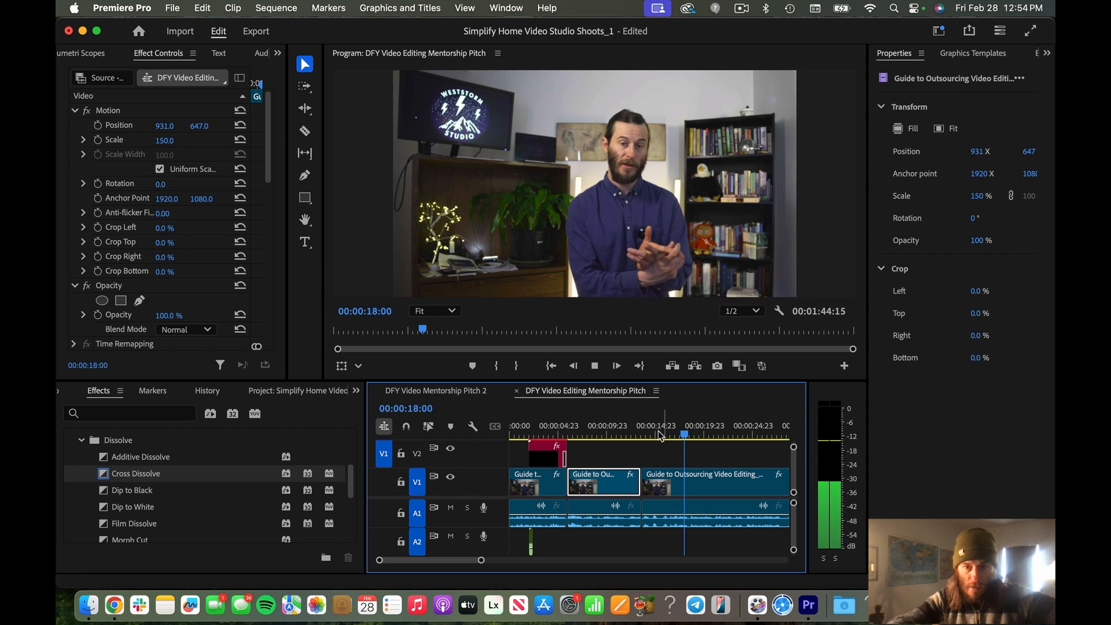
pyautogui.click(580, 433)
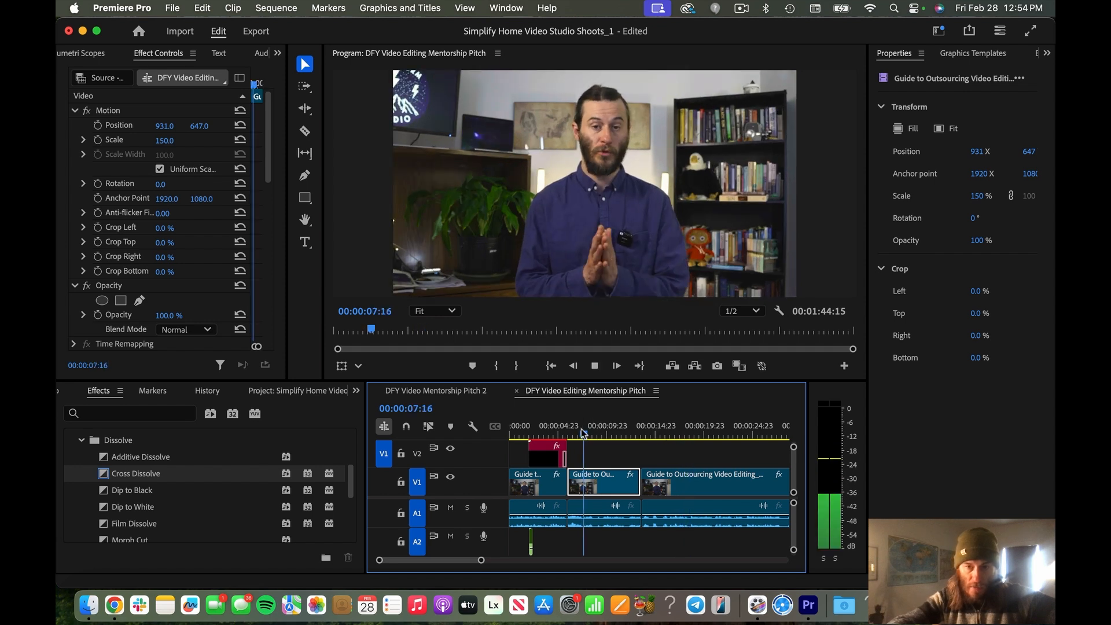
pyautogui.press('space')
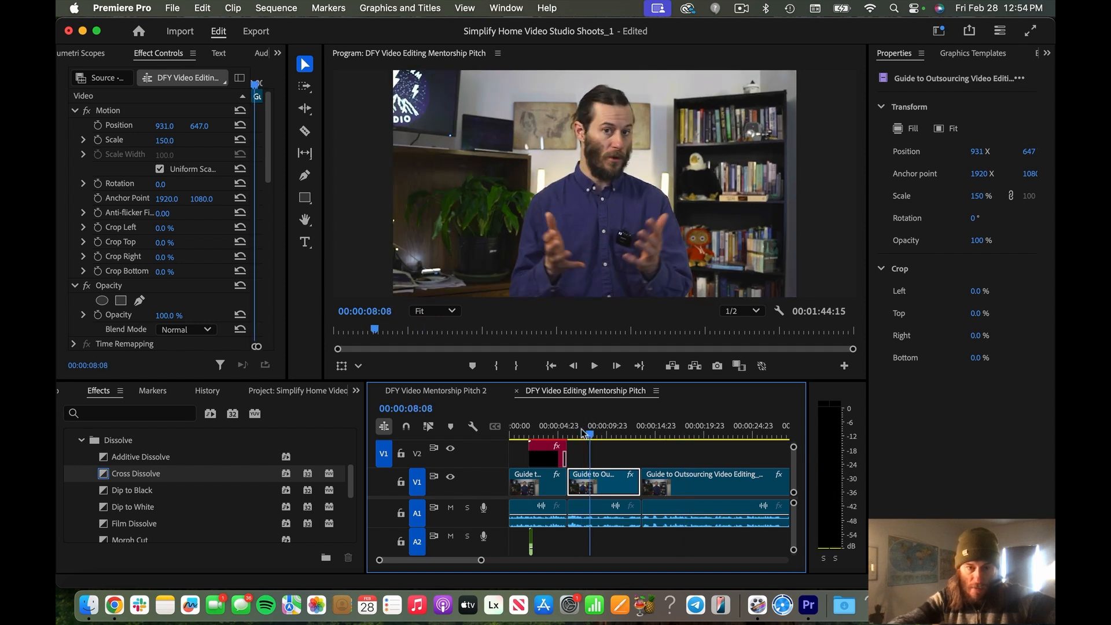
# - In Finder, open the Entrepreneuers Working stock footage folder on Backup Plus and place Man on Zoom Call Studying.mp4 on V2 just after the title
pyautogui.click(85, 607)
pyautogui.click(277, 262)
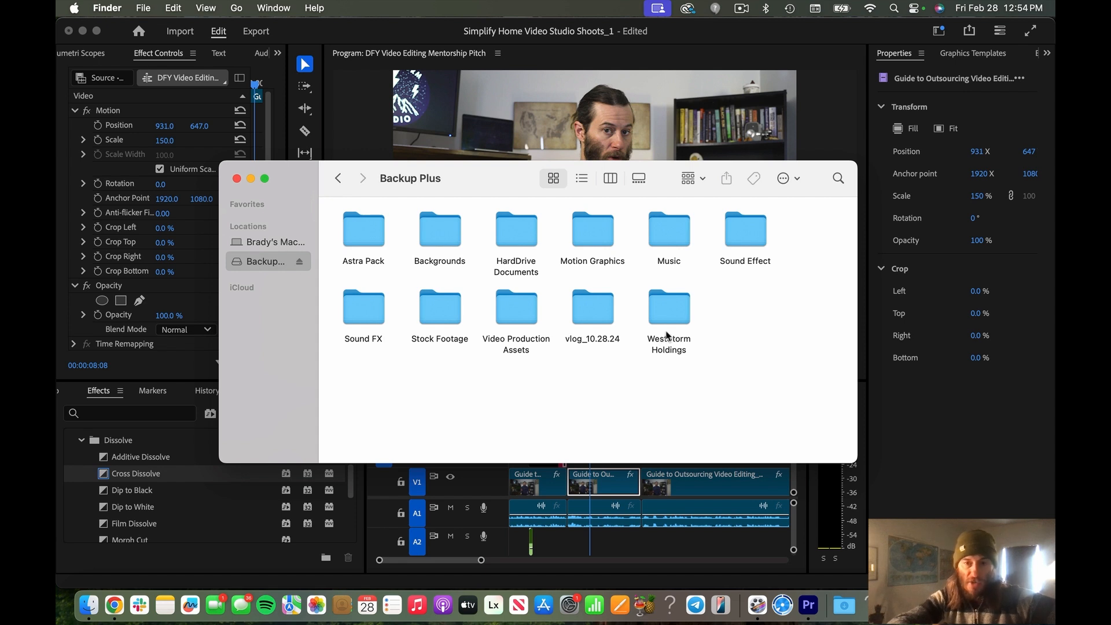
pyautogui.doubleClick(452, 319)
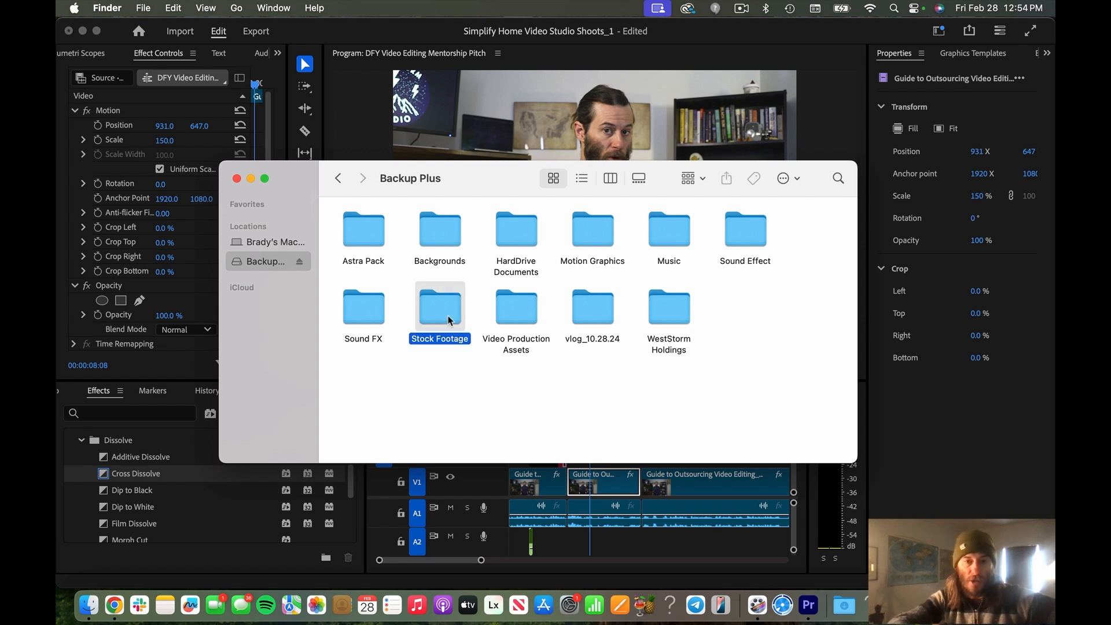
pyautogui.doubleClick(369, 232)
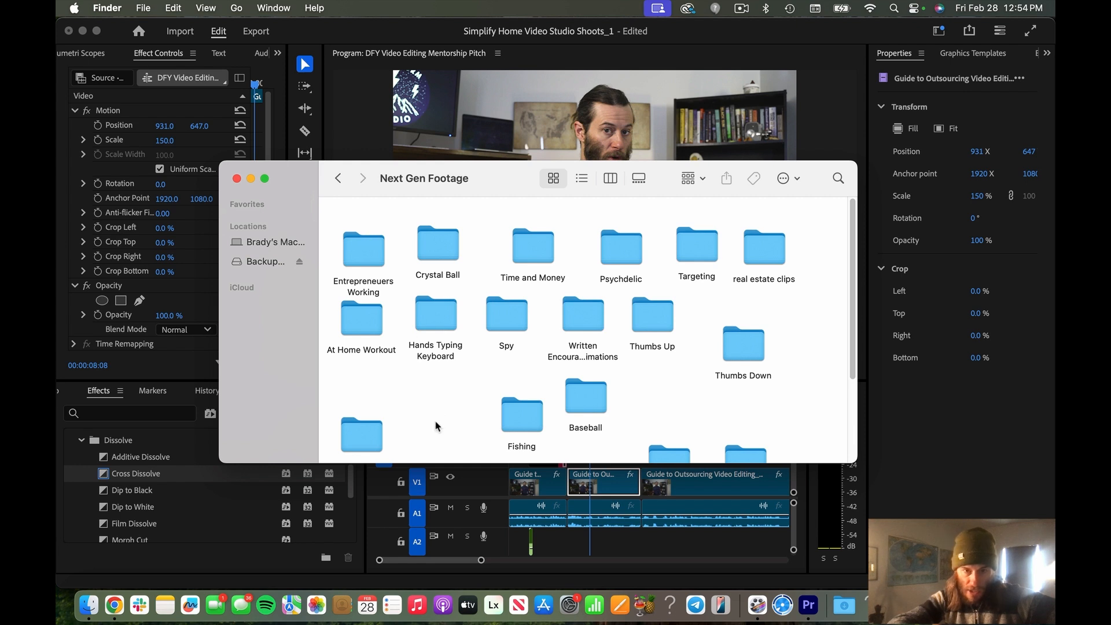
pyautogui.scroll(-1, 375, 308)
pyautogui.doubleClick(365, 241)
pyautogui.moveTo(294, 185); pyautogui.dragTo(153, 62)
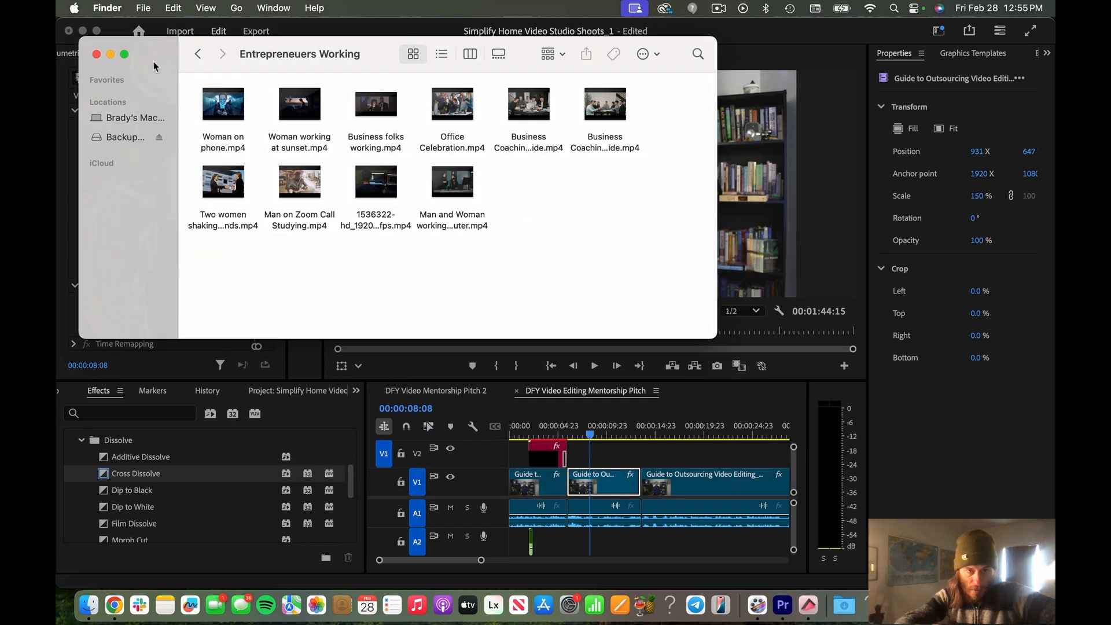
pyautogui.moveTo(282, 194); pyautogui.dragTo(574, 445)
# - Apply Scale to Frame Size to the Man on Zoom Call Studying clip on V2
pyautogui.click(573, 428)
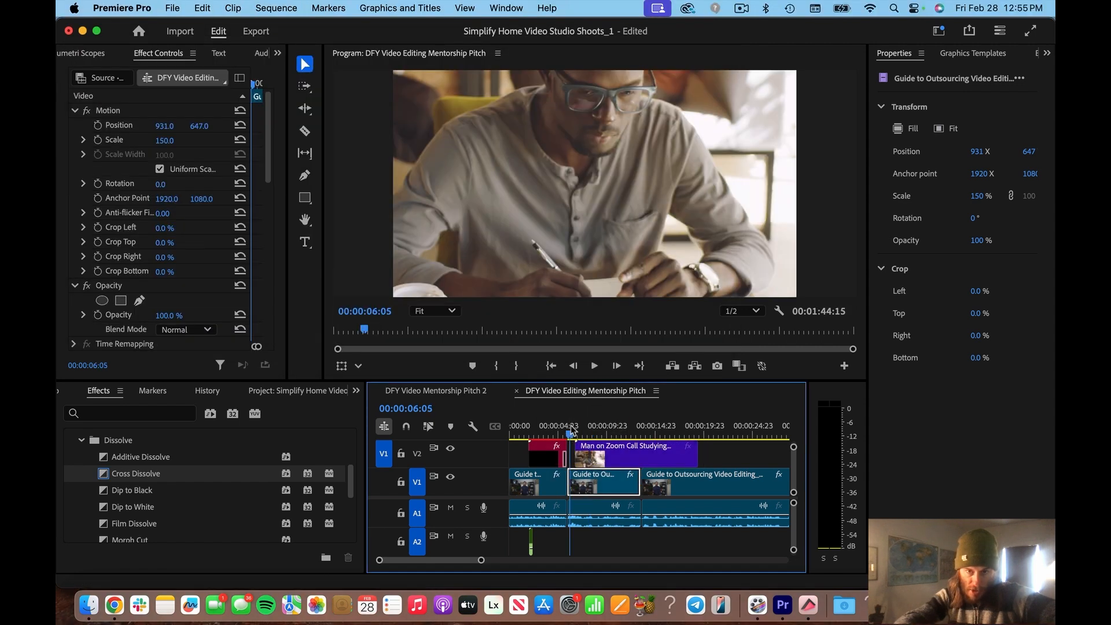
pyautogui.press('=')
pyautogui.press('=')
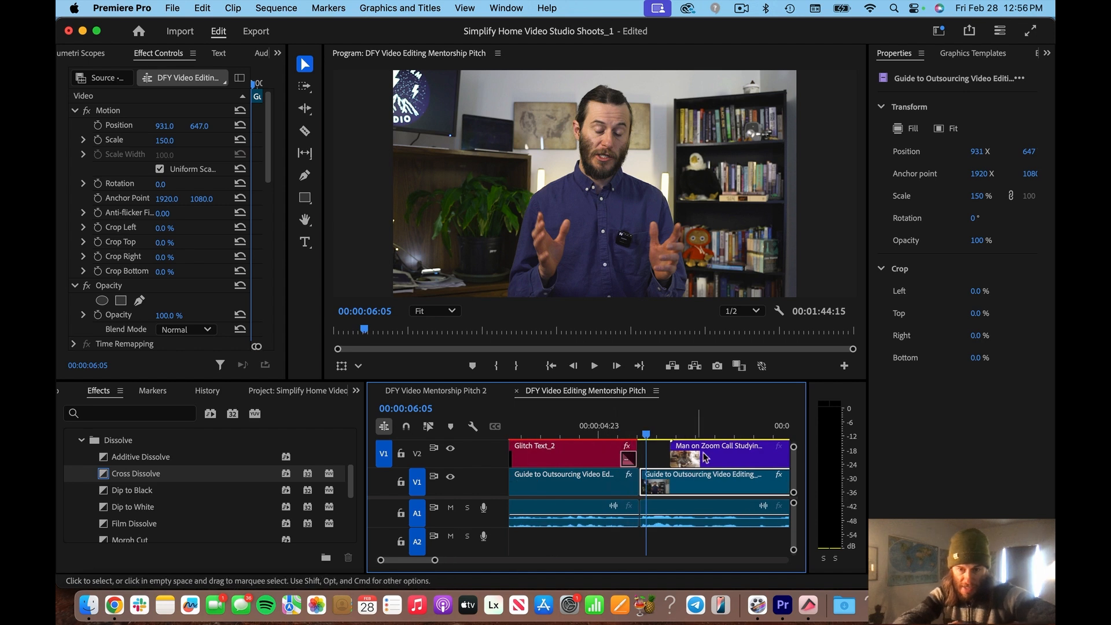
pyautogui.click(704, 431)
pyautogui.click(716, 454)
pyautogui.rightClick(716, 454)
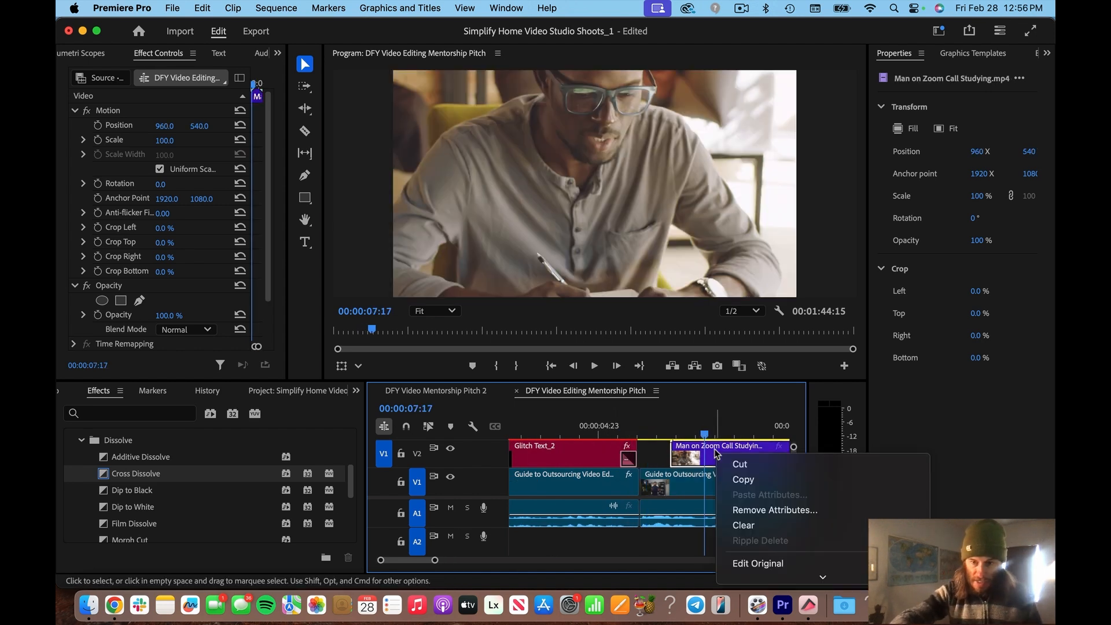
pyautogui.moveTo(773, 570)
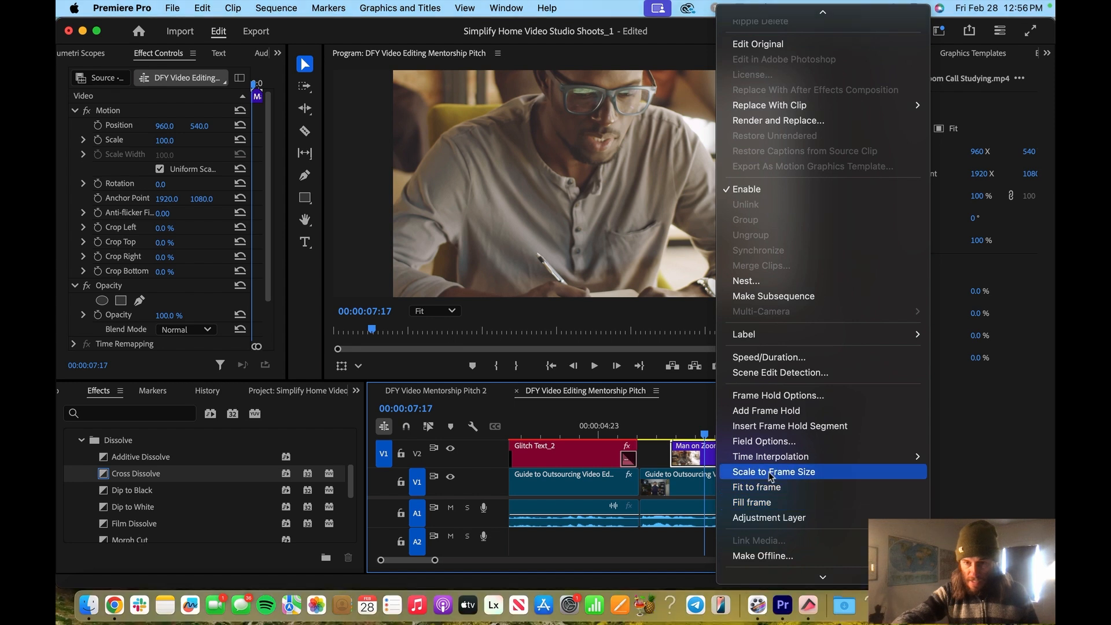
pyautogui.click(772, 465)
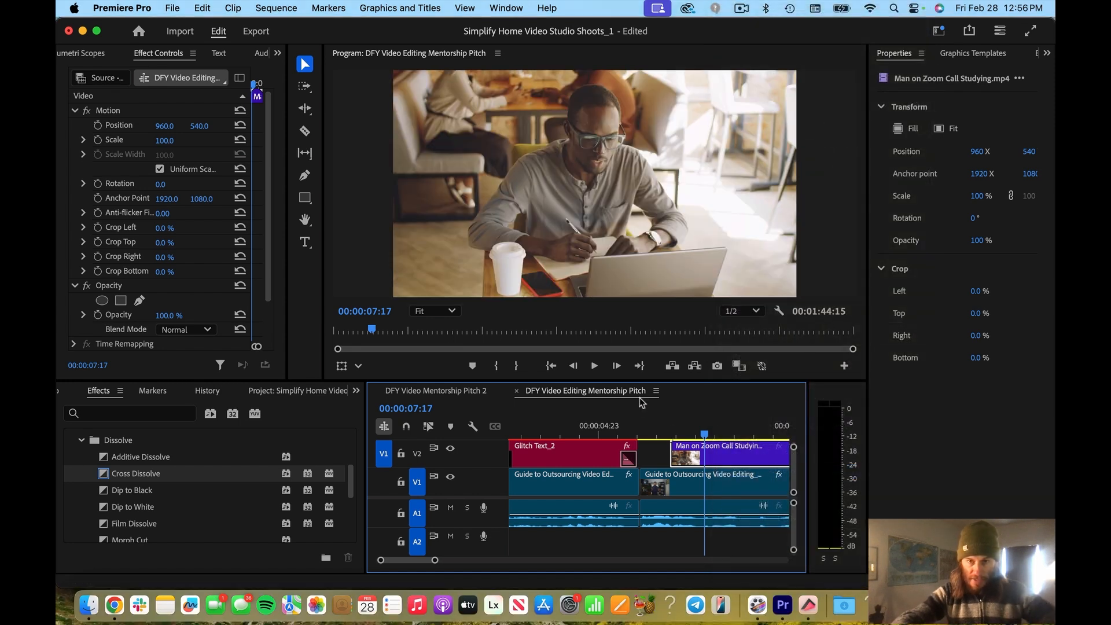
# - Play into the Man on Zoom Call Studying clip and shorten its end to shortly before the 00:00:13:14 cut
pyautogui.press('space')
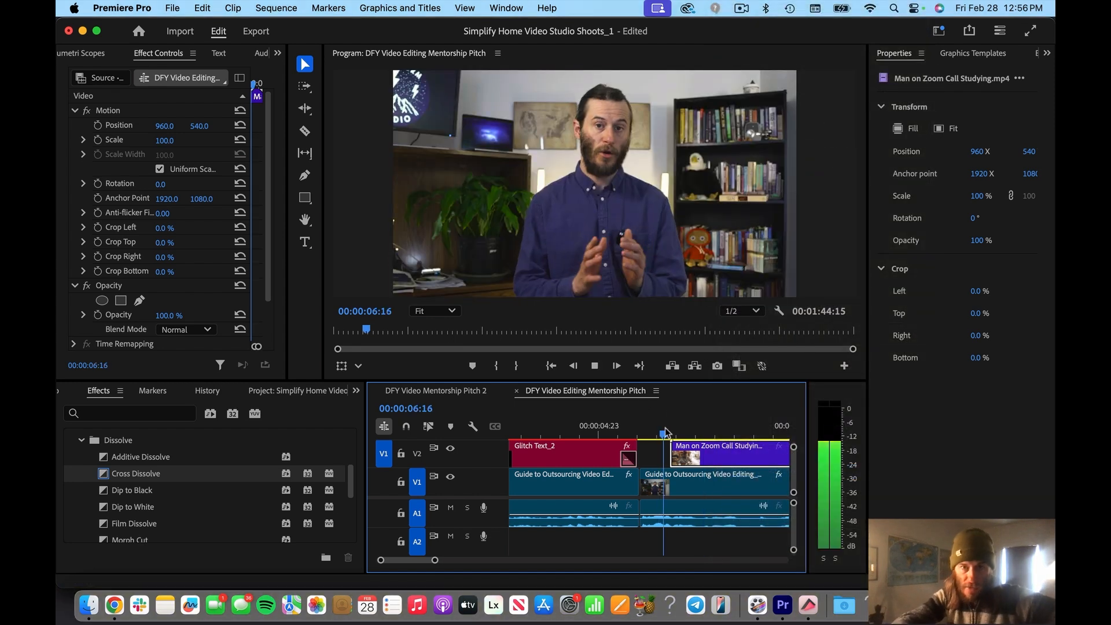
pyautogui.press('-')
pyautogui.press('-')
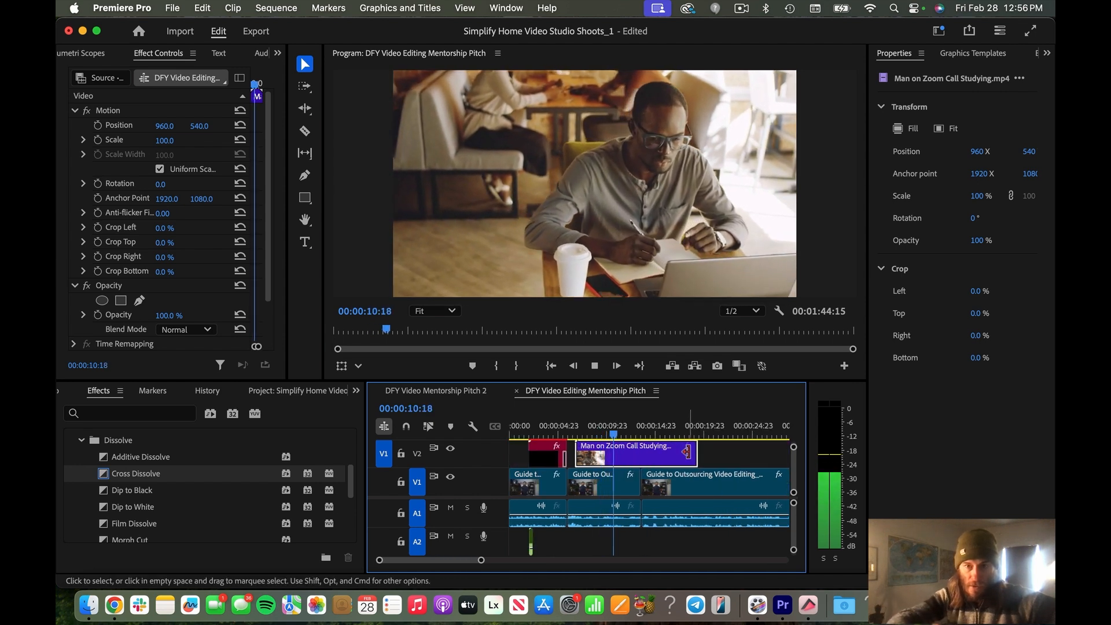
pyautogui.moveTo(692, 457); pyautogui.dragTo(623, 453)
# - Play the sequence over the shortened stock clip and replay the footage around the 00:00:13:14 cut to judge its timing
pyautogui.click(587, 431)
pyautogui.press('space')
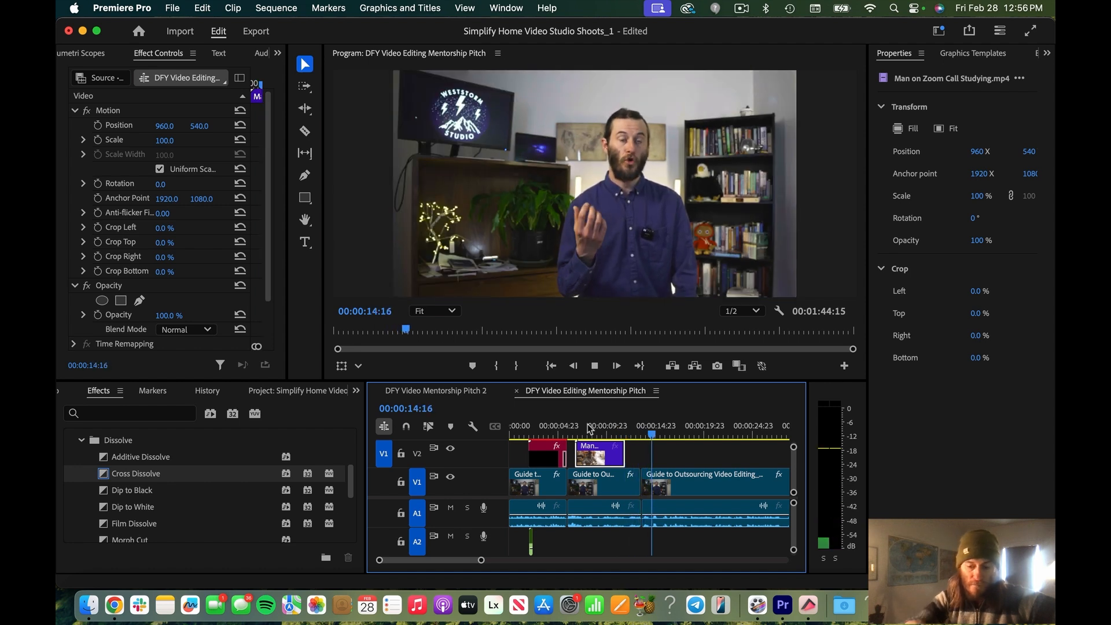
pyautogui.press('-')
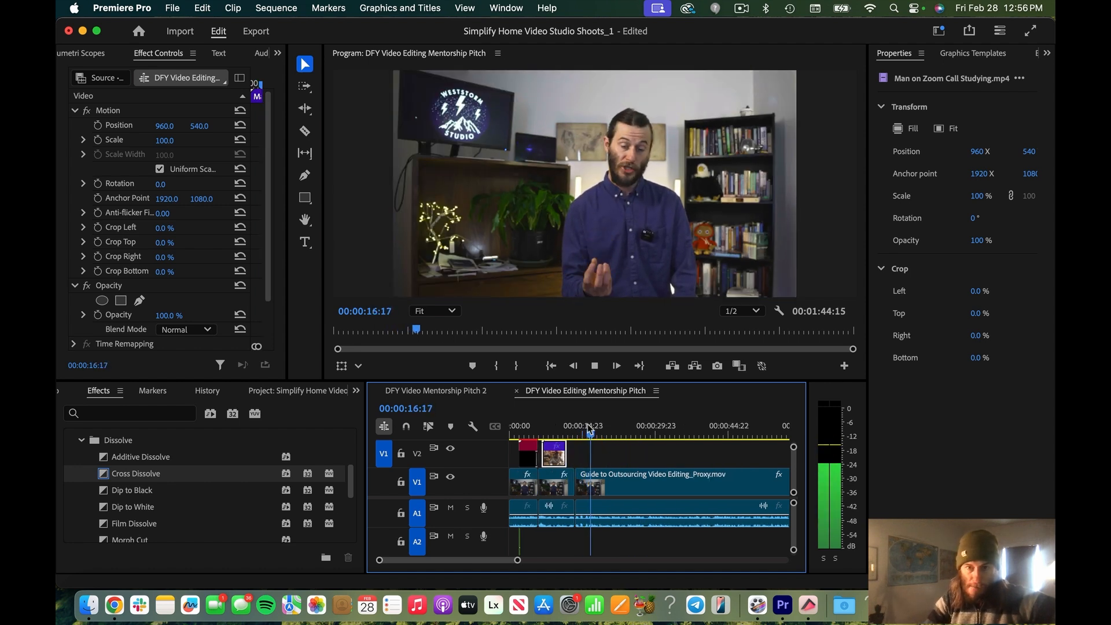
pyautogui.press('space')
pyautogui.click(587, 428)
pyautogui.press('space')
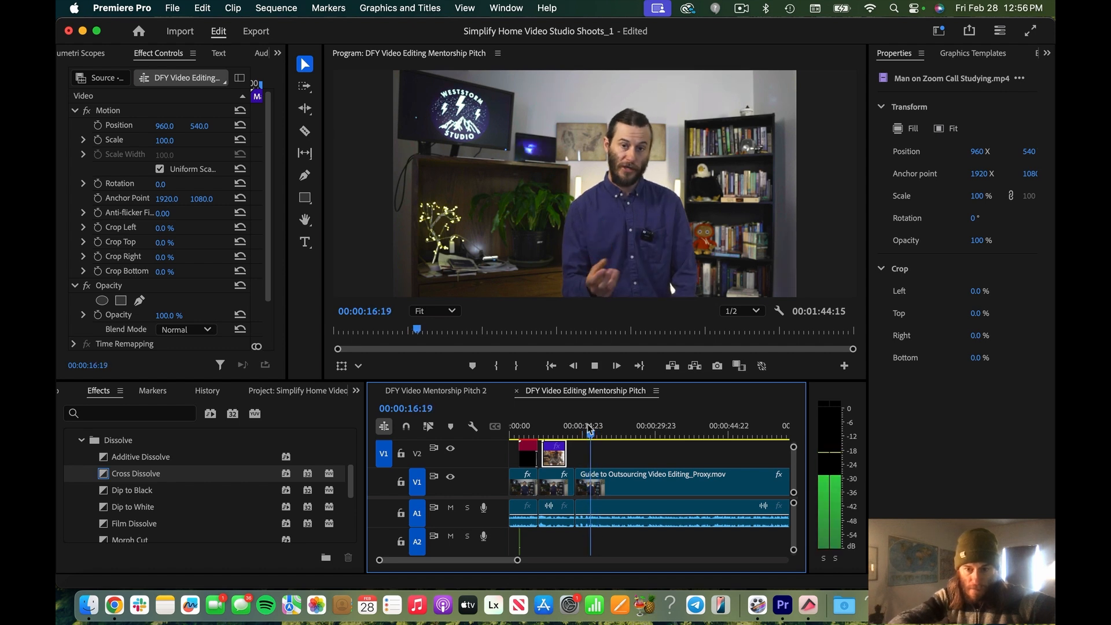
pyautogui.press('space')
pyautogui.click(575, 431)
pyautogui.press('space')
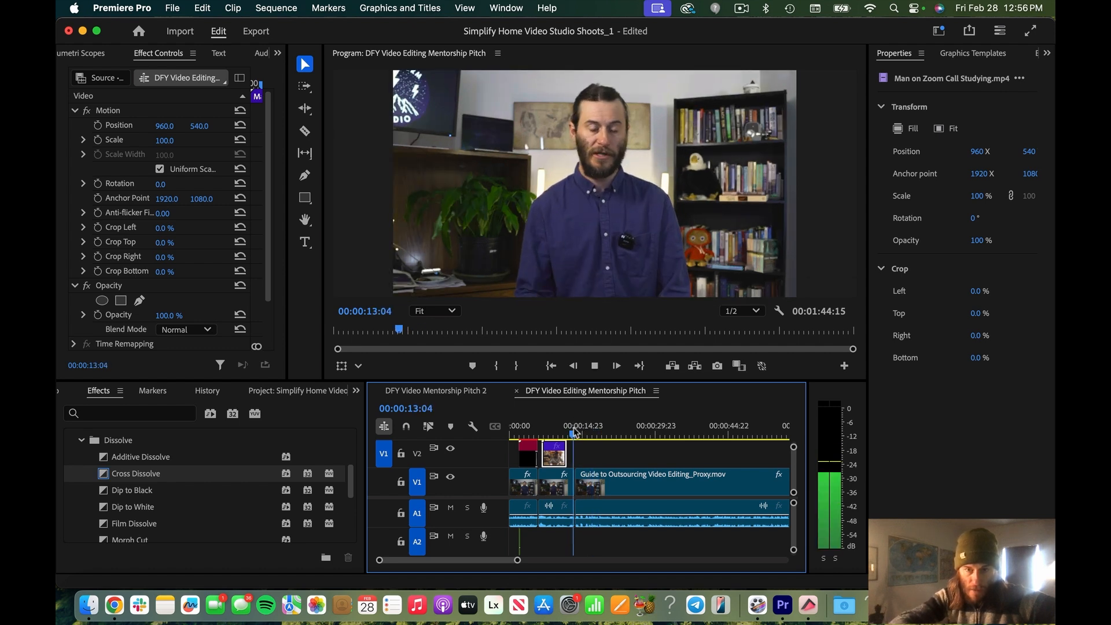
# - Ripple-trim the start of the clip after the 00:00:13:14 cut up to 00:00:17:00 and play across the tightened cut
pyautogui.click(615, 456)
pyautogui.press('space')
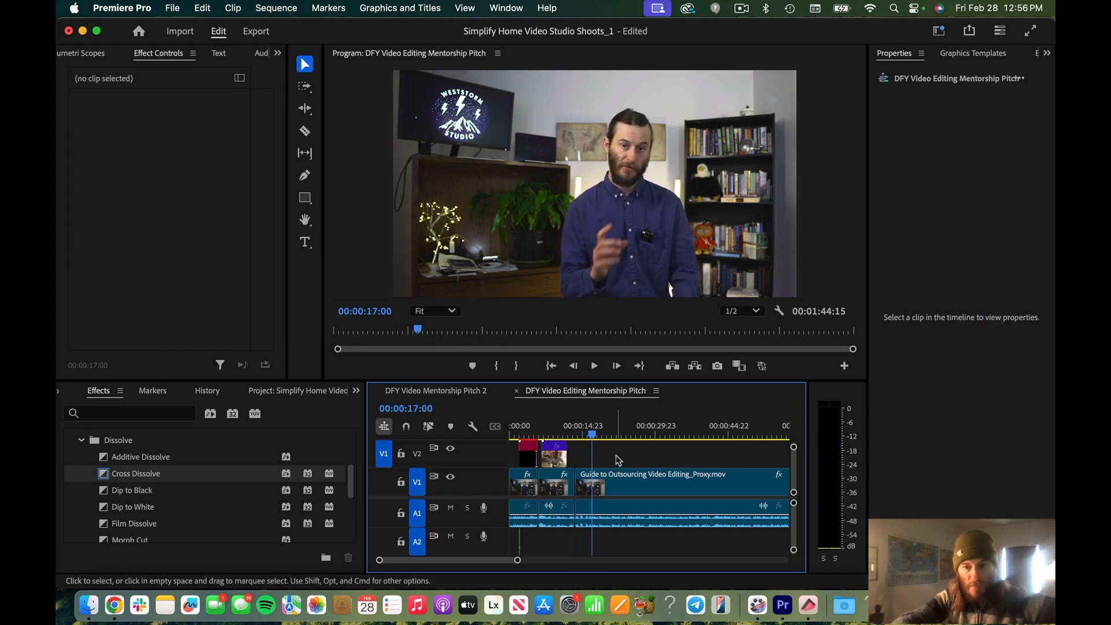
pyautogui.press('Up')
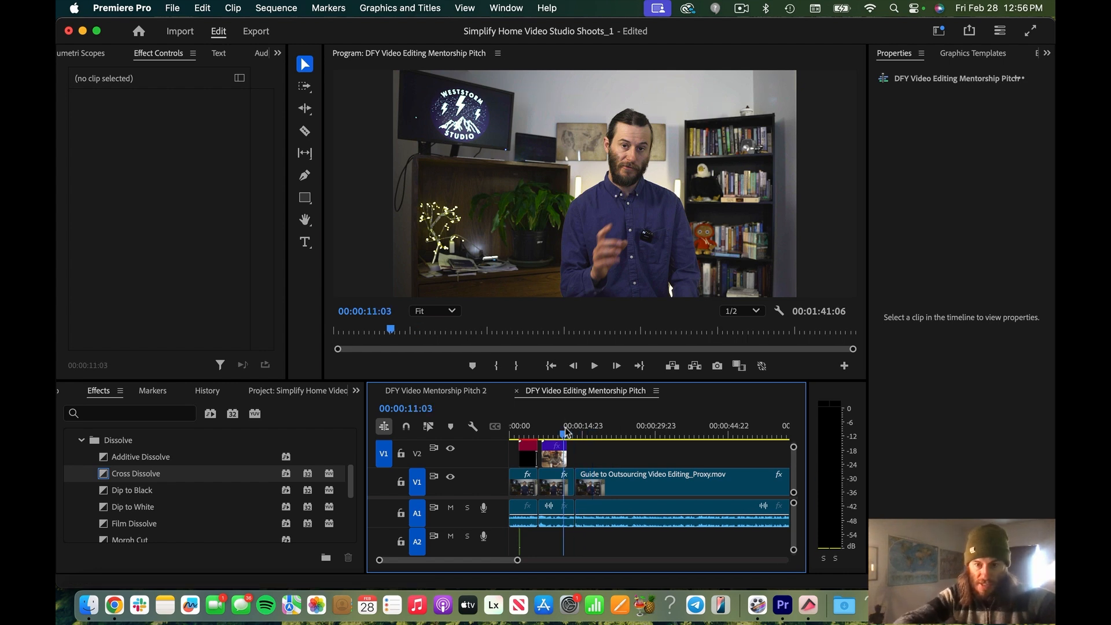
pyautogui.press('space')
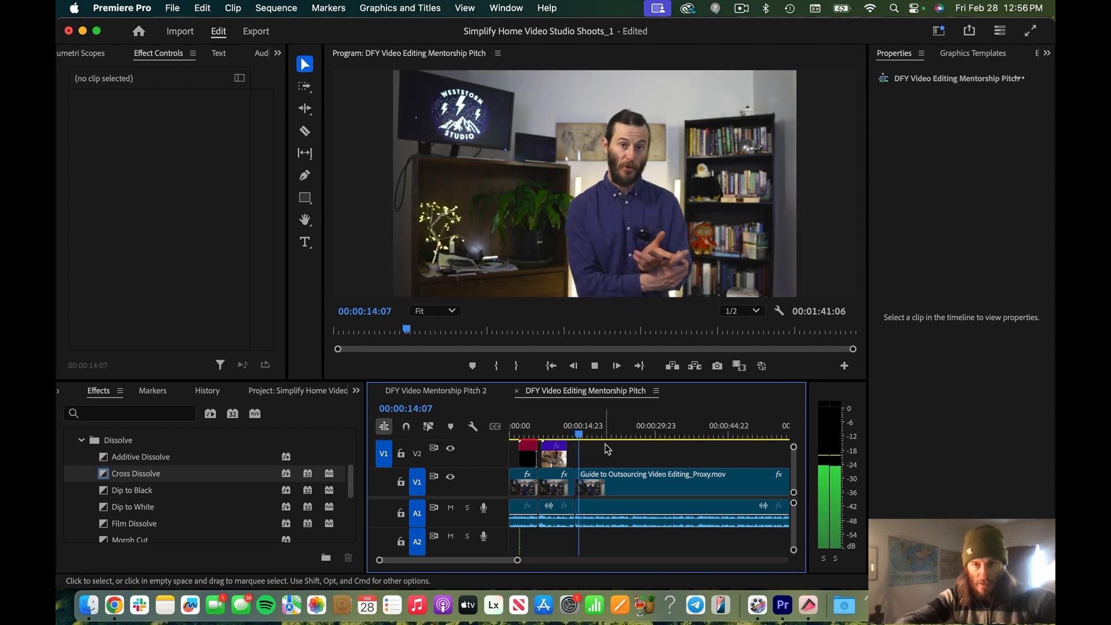
# - Stop playback at 00:00:15:06 and save the project
pyautogui.press('space')
pyautogui.press('-')
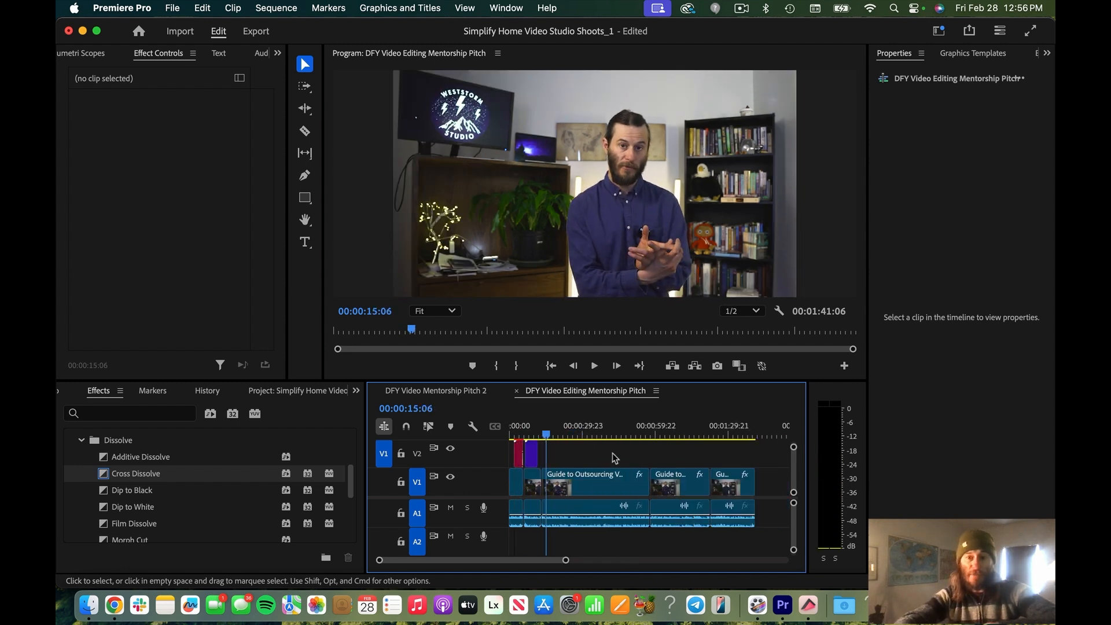
pyautogui.press('=')
pyautogui.press('super+s')
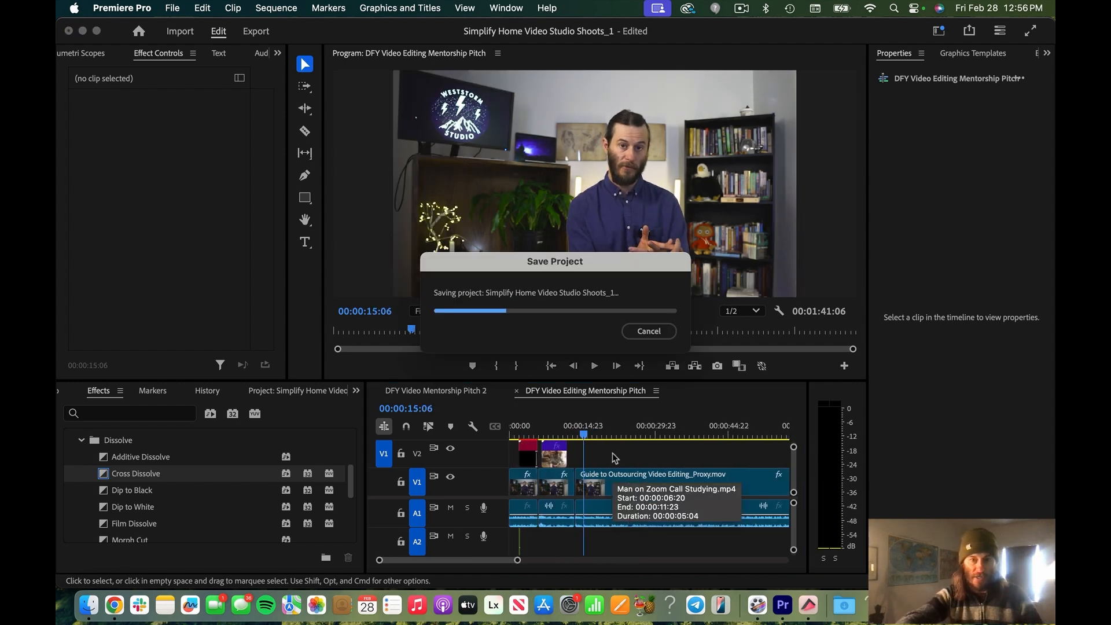
# - Show the sequence's transcript and play the footage on to 00:00:20:20 while following the spoken text
pyautogui.click(217, 53)
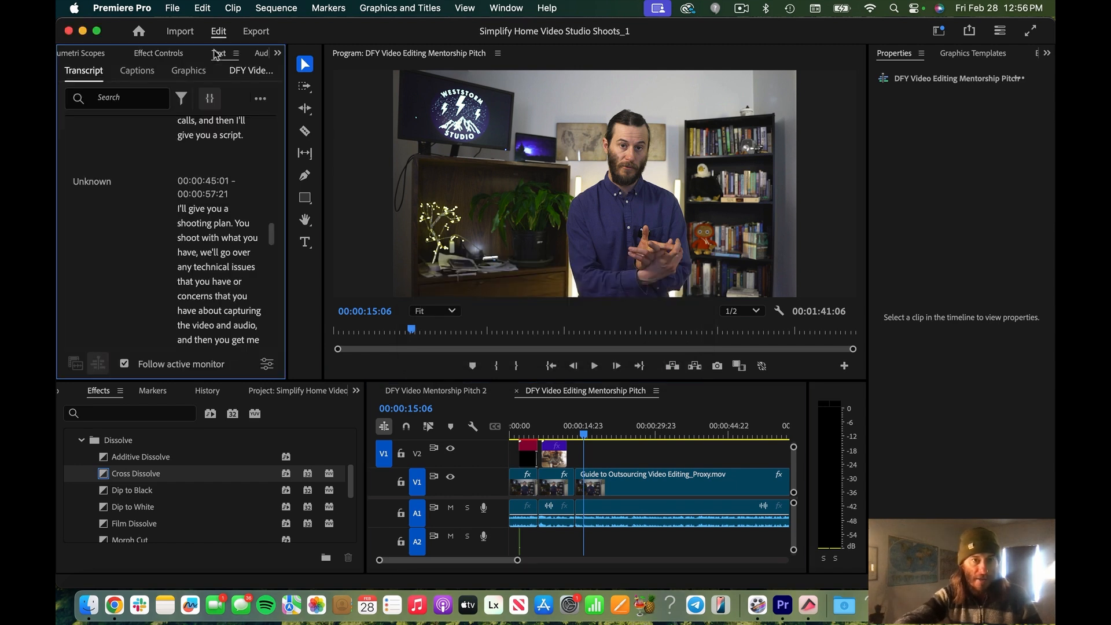
pyautogui.scroll(-6, 216, 226)
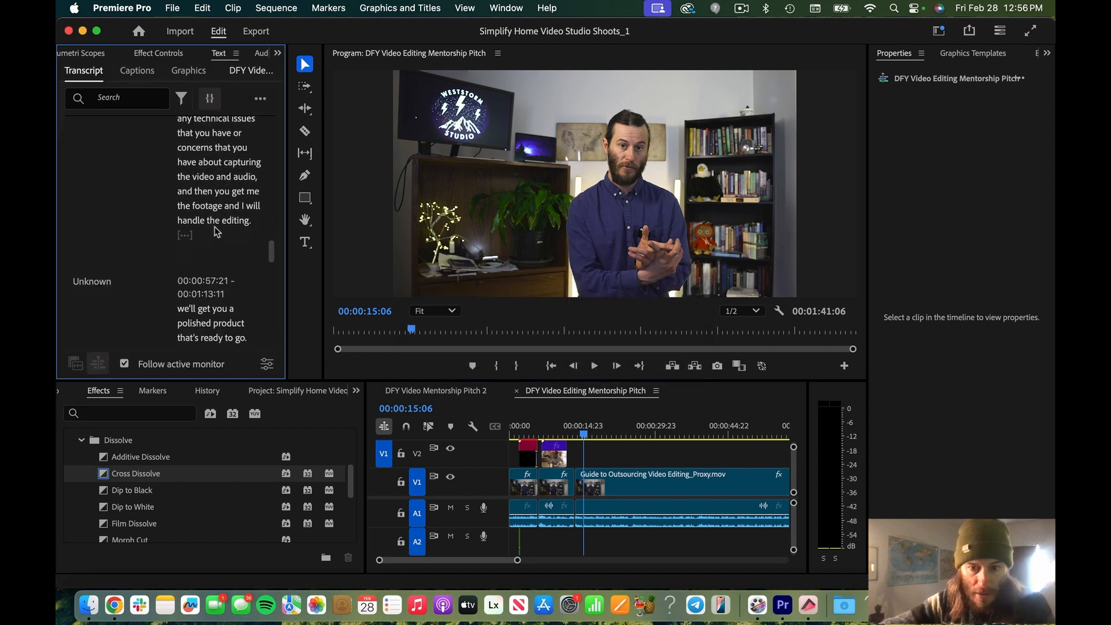
pyautogui.press('space')
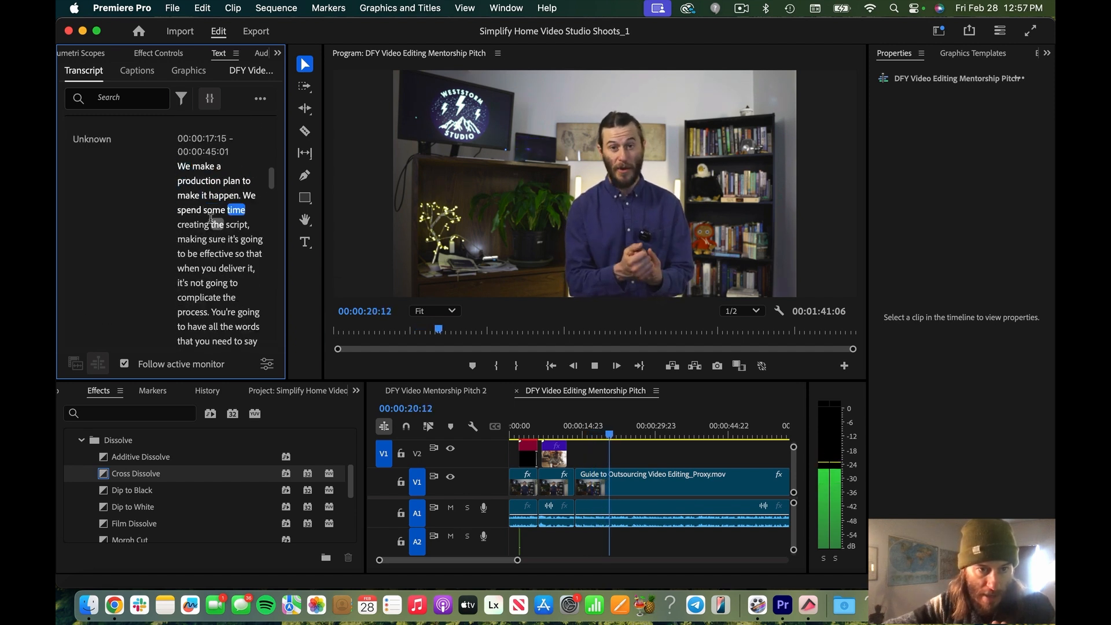
pyautogui.press('space')
# - Read through the transcript from the "First, we pinpoint" passage to the segment starting at 00:01:13:11
pyautogui.scroll(5, 198, 207)
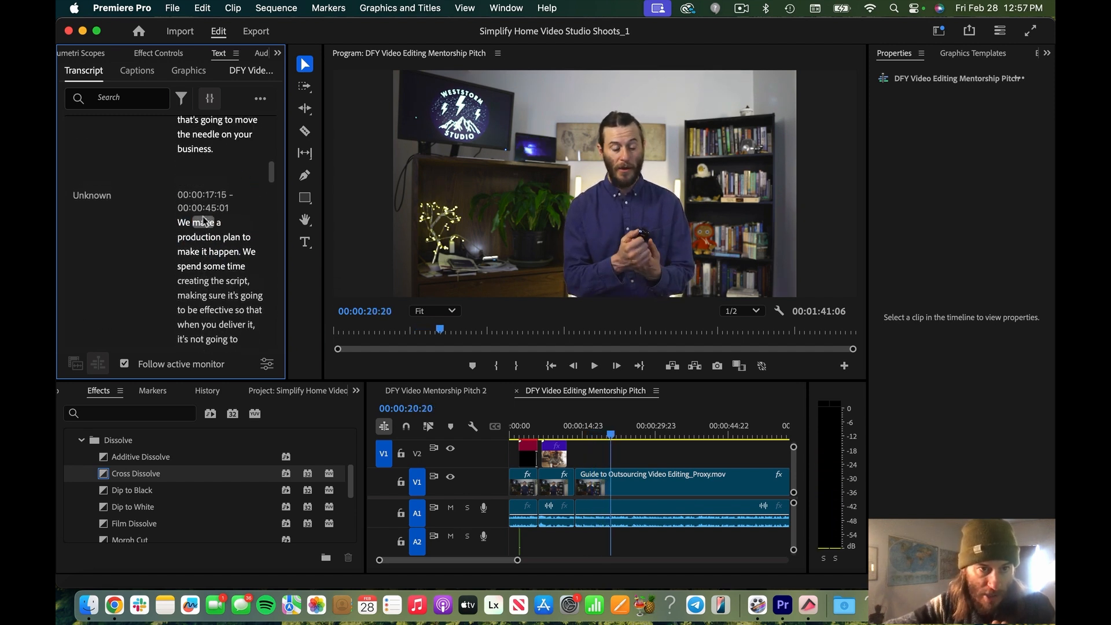
pyautogui.scroll(-5, 203, 221)
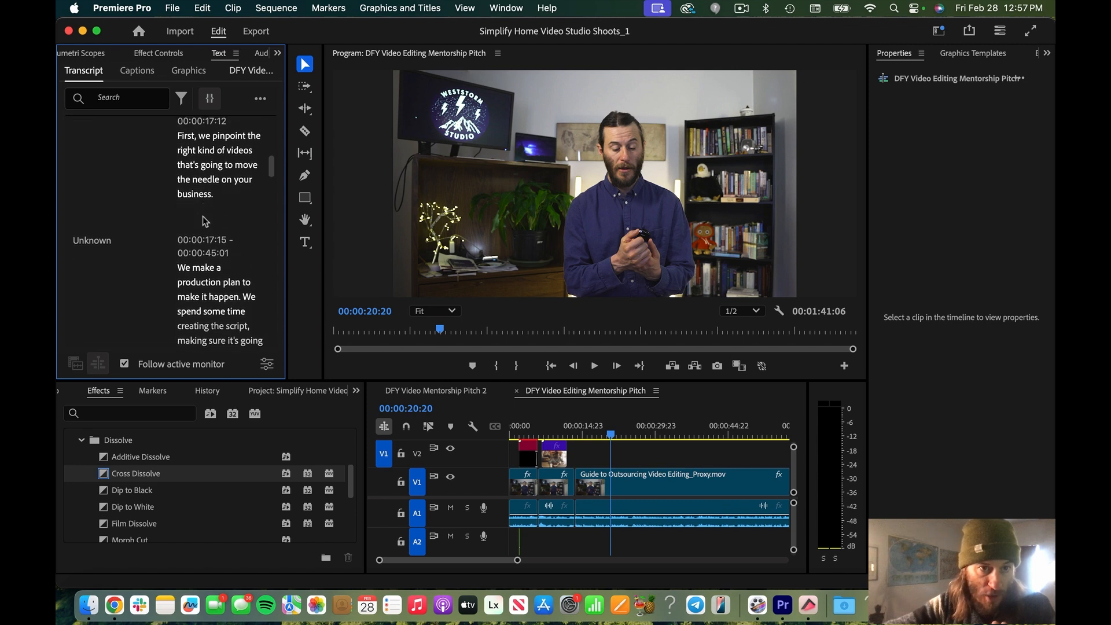
pyautogui.scroll(-1, 203, 220)
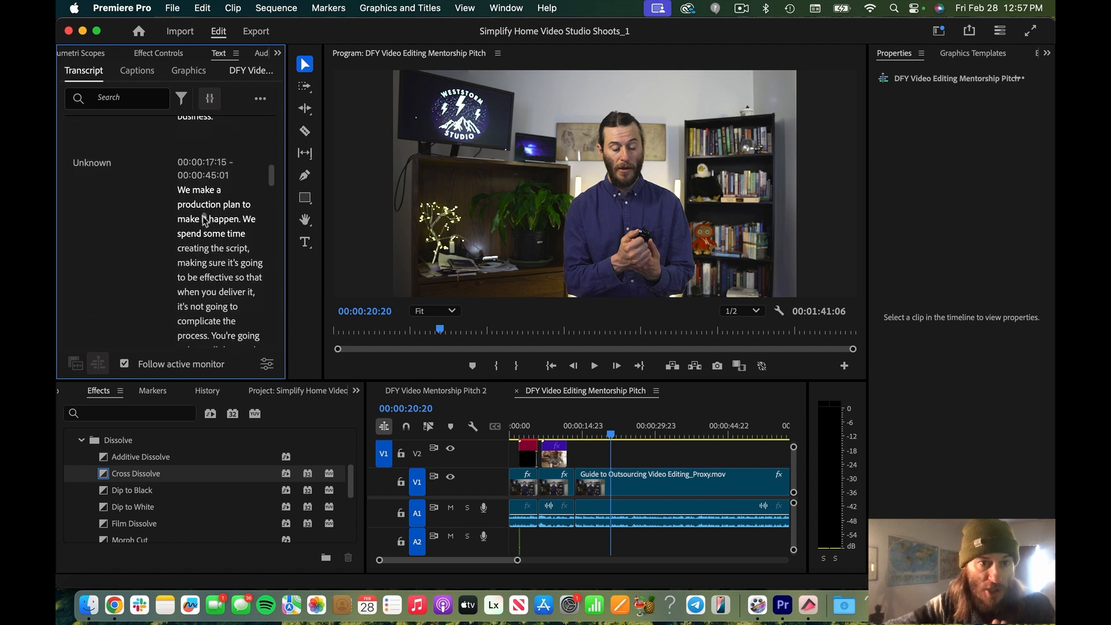
pyautogui.scroll(-3, 204, 220)
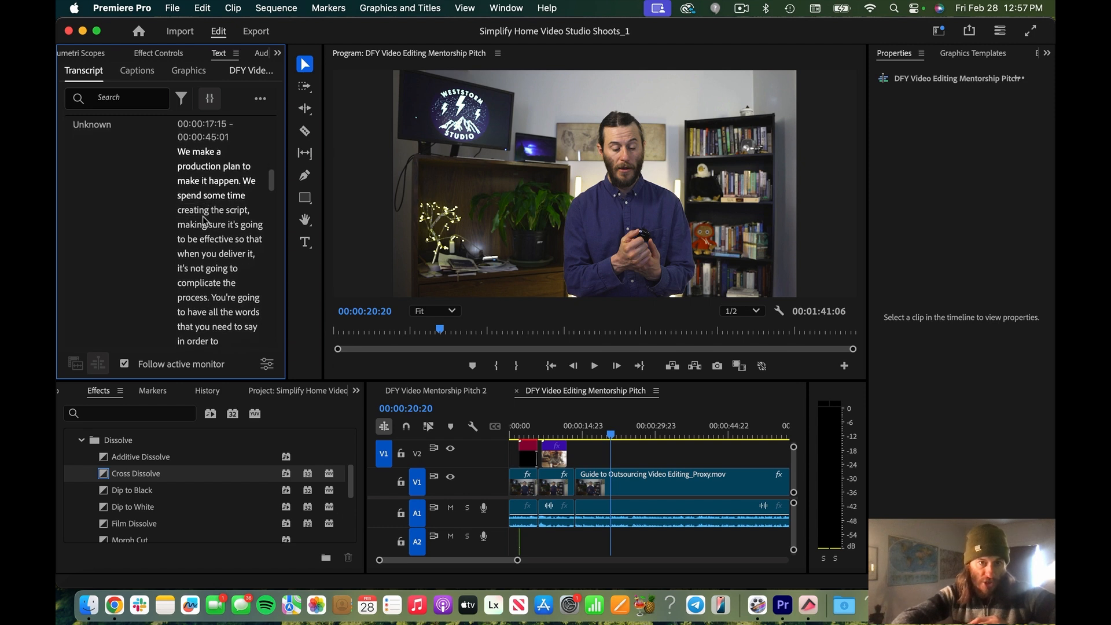
pyautogui.scroll(-1, 204, 220)
pyautogui.scroll(-4, 203, 220)
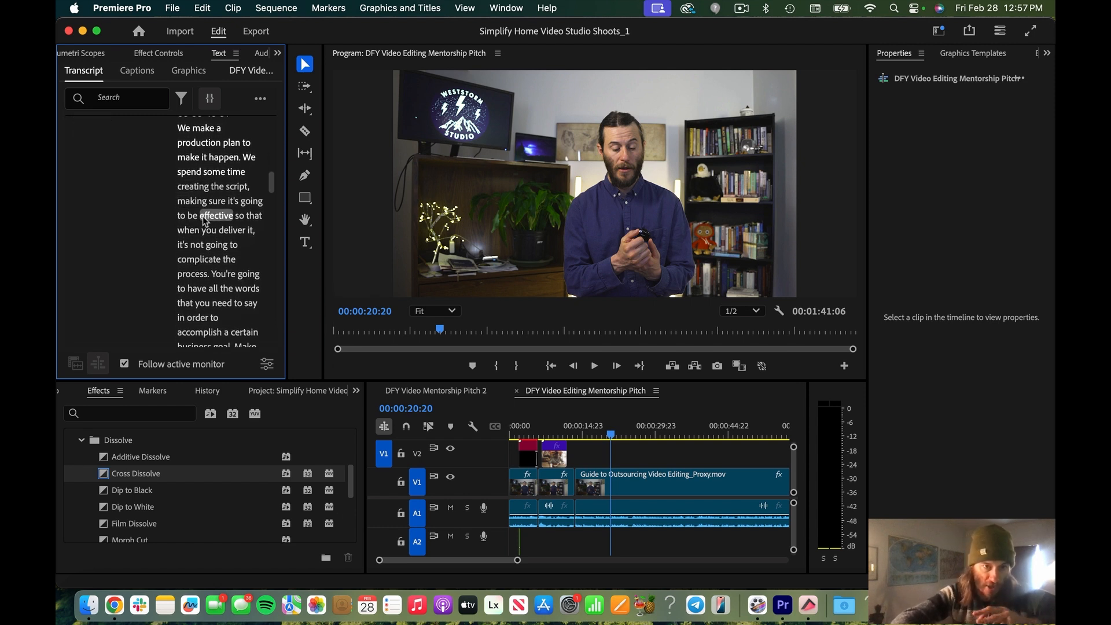
pyautogui.scroll(-2, 205, 220)
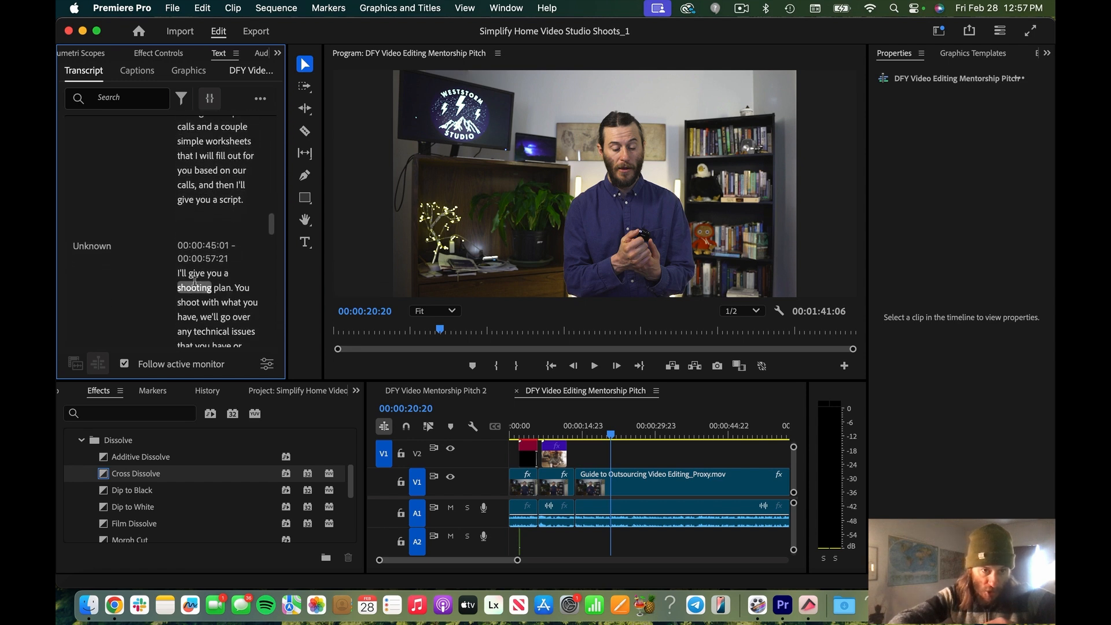
pyautogui.scroll(-1, 196, 284)
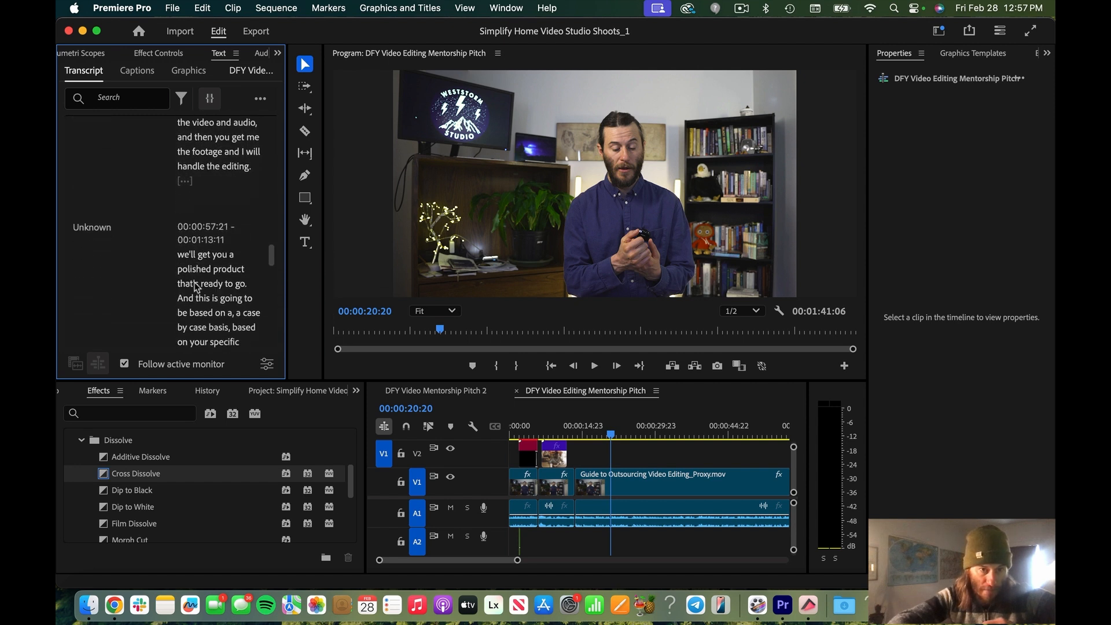
pyautogui.scroll(-8, 196, 286)
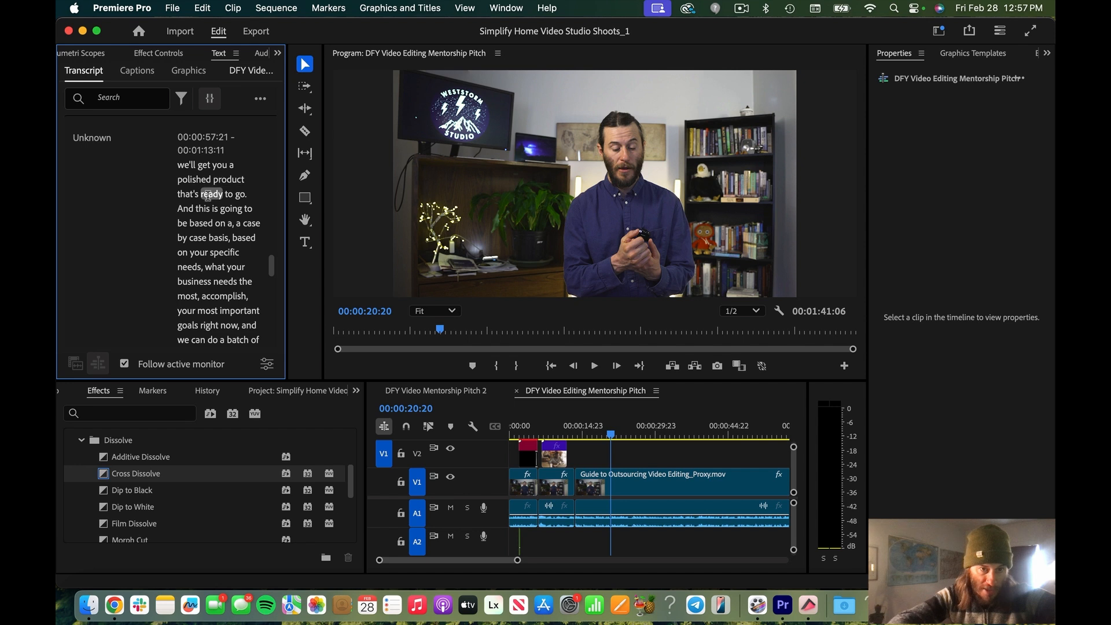
pyautogui.scroll(-7, 207, 197)
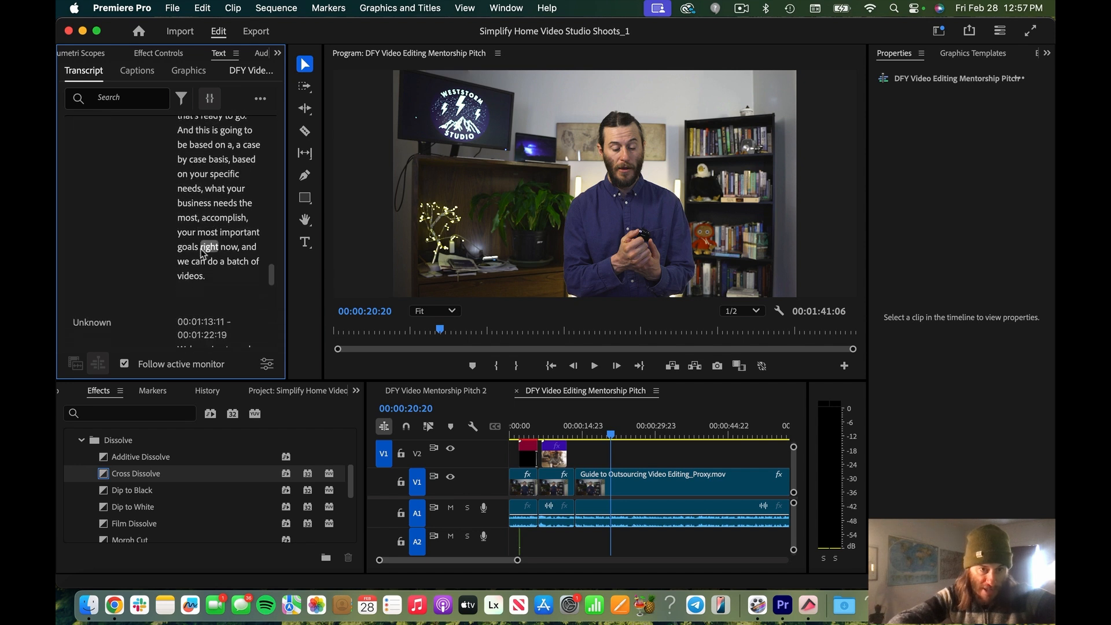
pyautogui.scroll(-6, 202, 254)
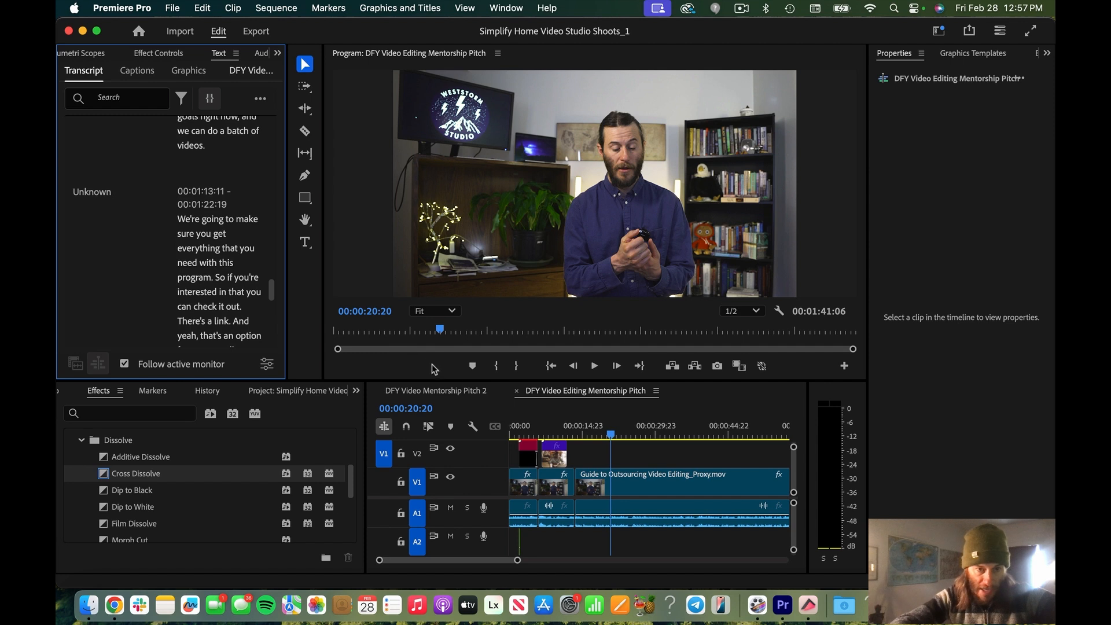
# - Clear the glitch search among the graphics templates and place Simple text_pop background on V2 at the 00:00:13:13 cut
pyautogui.click(577, 435)
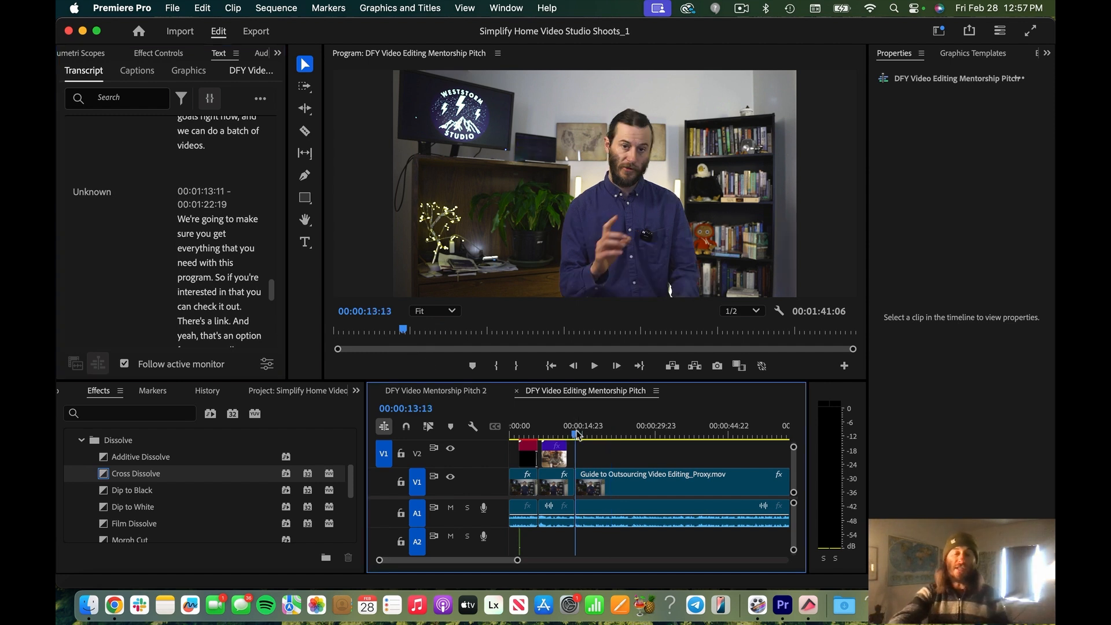
pyautogui.press('=')
pyautogui.press('=')
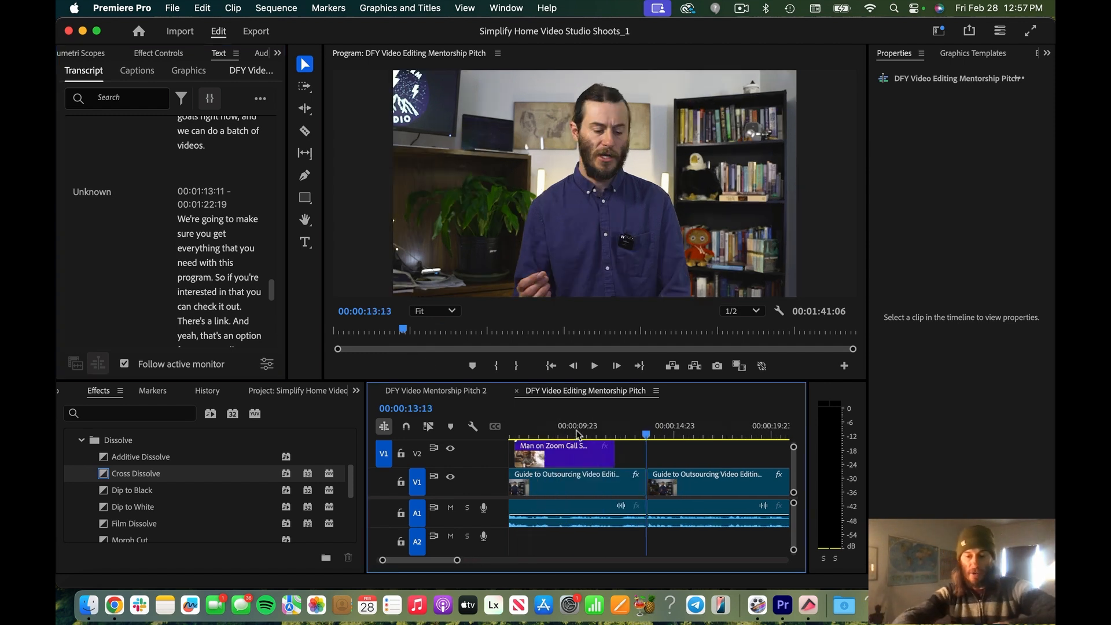
pyautogui.press('-')
pyautogui.press('-')
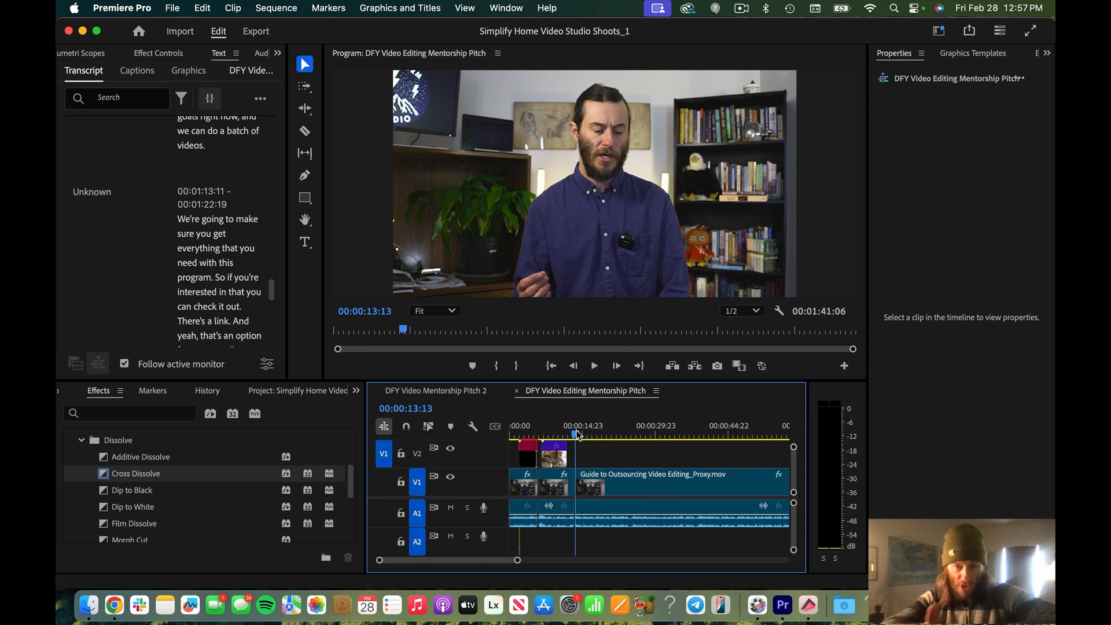
pyautogui.click(954, 53)
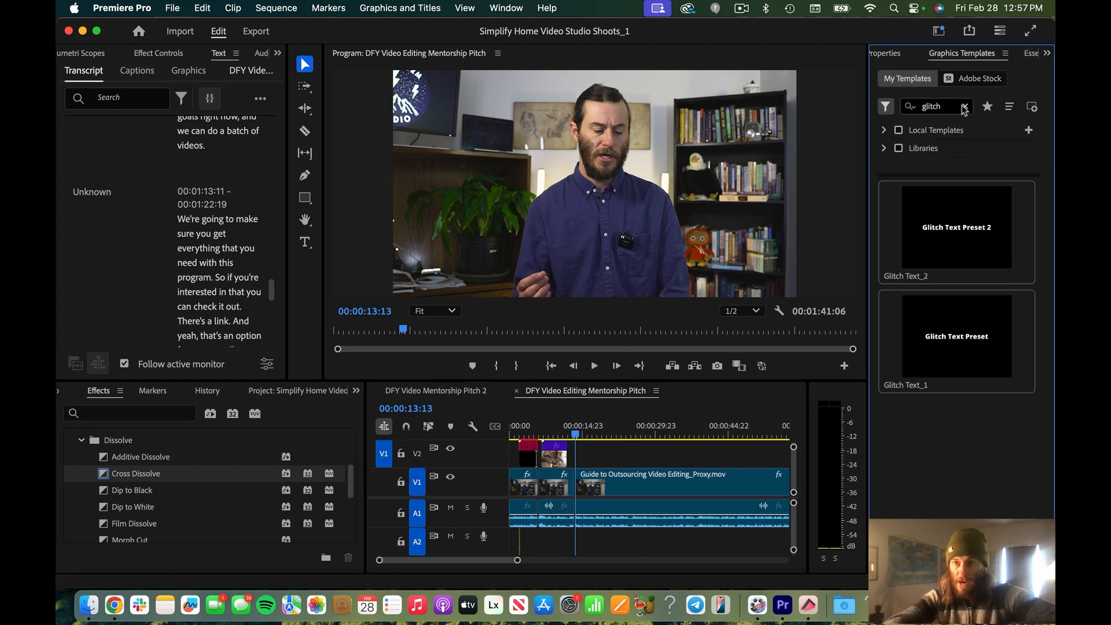
pyautogui.click(971, 351)
pyautogui.moveTo(614, 409); pyautogui.dragTo(578, 455)
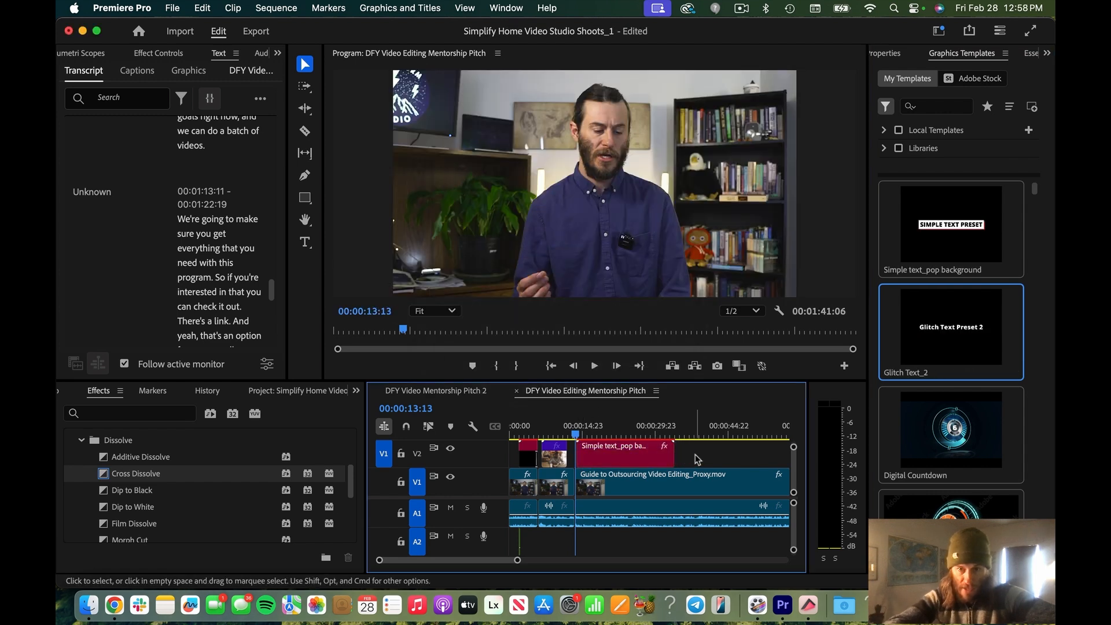
# - Shift the Simple text_pop background clip on V2 to start at about 00:00:14:23 and play from the cut to judge its timing
pyautogui.press('=')
pyautogui.press('=')
pyautogui.click(685, 455)
pyautogui.moveTo(685, 455); pyautogui.dragTo(750, 455)
pyautogui.press('space')
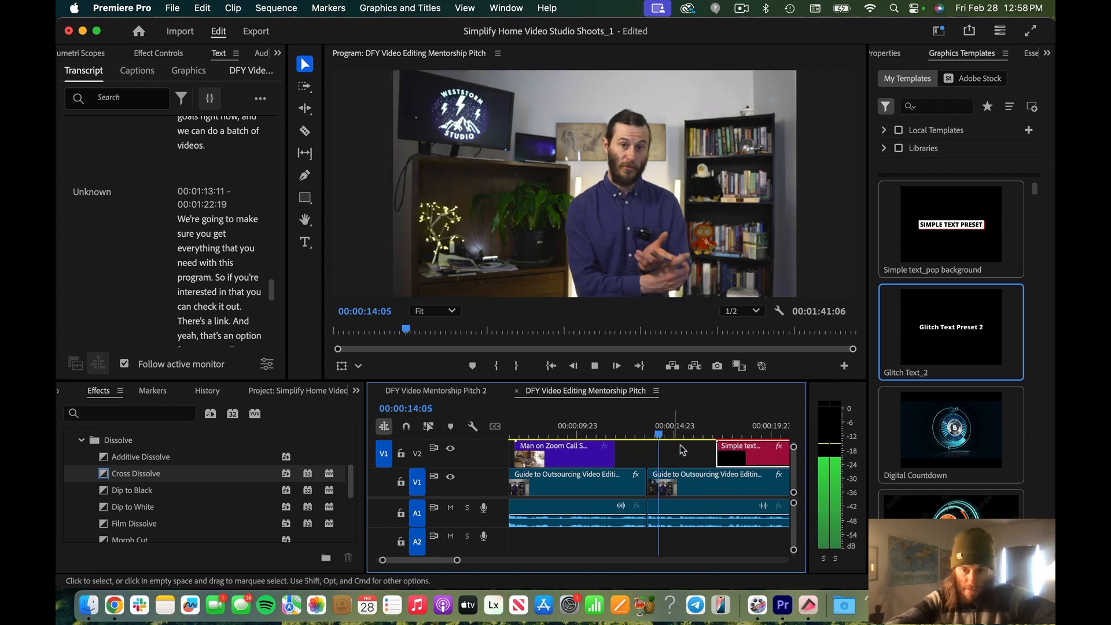
pyautogui.moveTo(730, 456); pyautogui.dragTo(687, 455)
pyautogui.click(647, 429)
pyautogui.press('space')
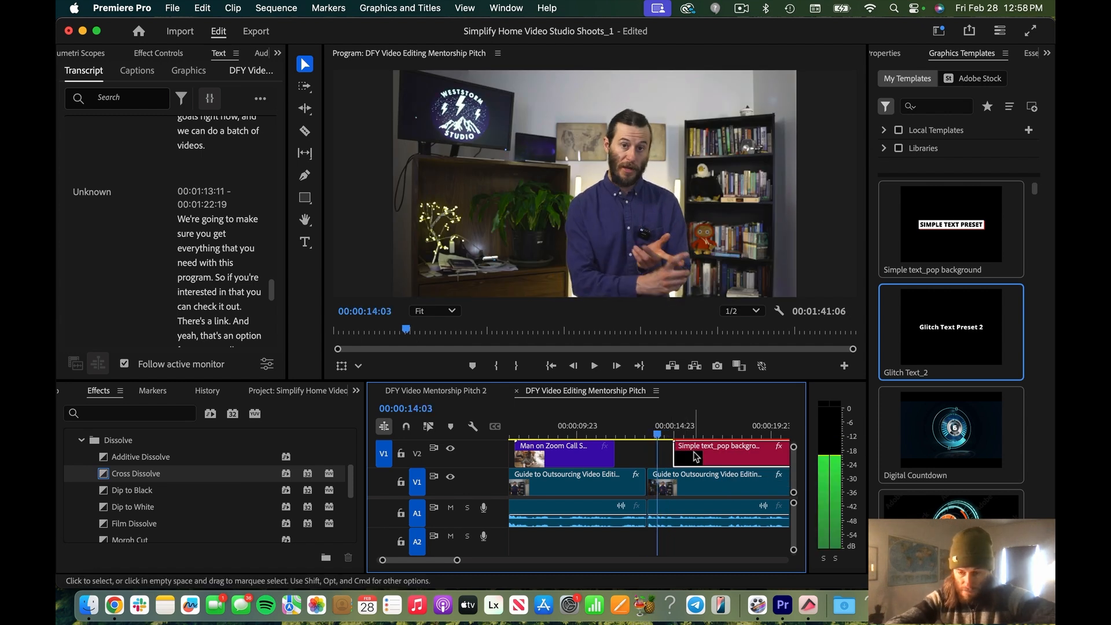
# - Step back to 00:00:13:18 and move the Simple text_pop background clip earlier, starting at about 00:00:14:00
pyautogui.press('Left')
pyautogui.press('Left')
pyautogui.press('Left')
pyautogui.press('Left')
pyautogui.press('Left')
pyautogui.press('Left')
pyautogui.press('Left')
pyautogui.press('Left')
pyautogui.press('Left')
pyautogui.moveTo(699, 456); pyautogui.dragTo(681, 456)
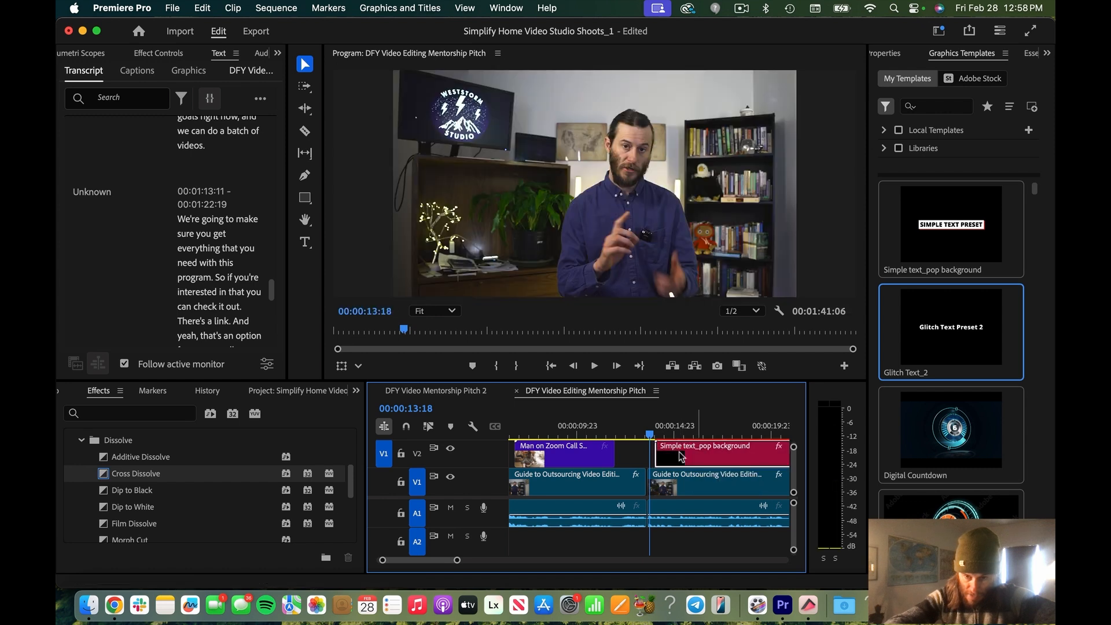
# - Add Pop.wav from the Backup Plus drive's Sound Effect folder to A2 at the cut before the text clip
pyautogui.click(88, 605)
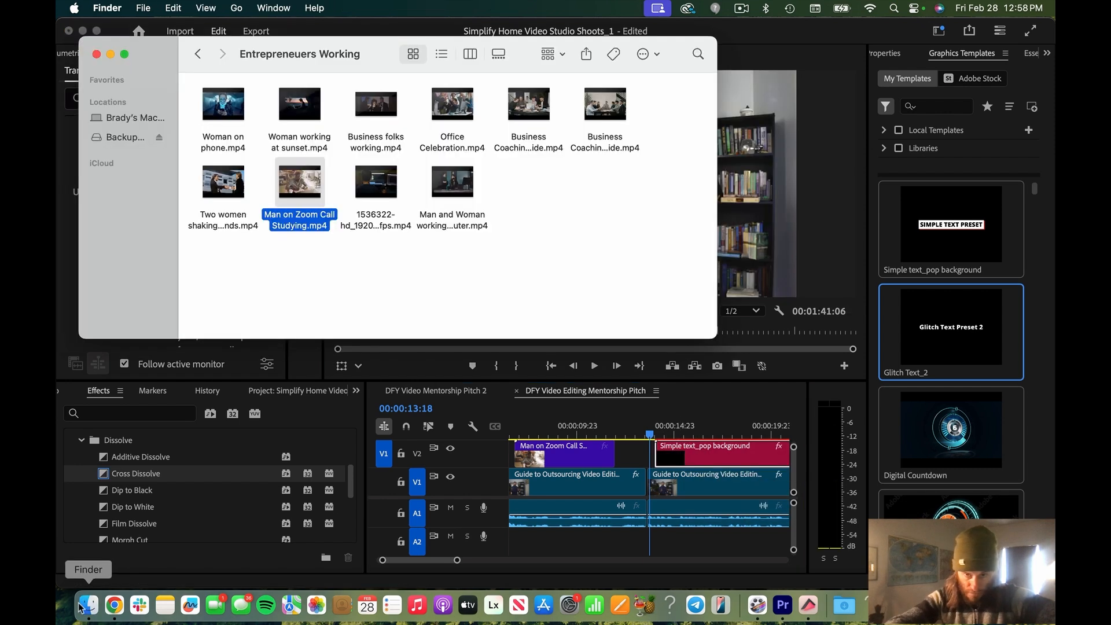
pyautogui.click(124, 137)
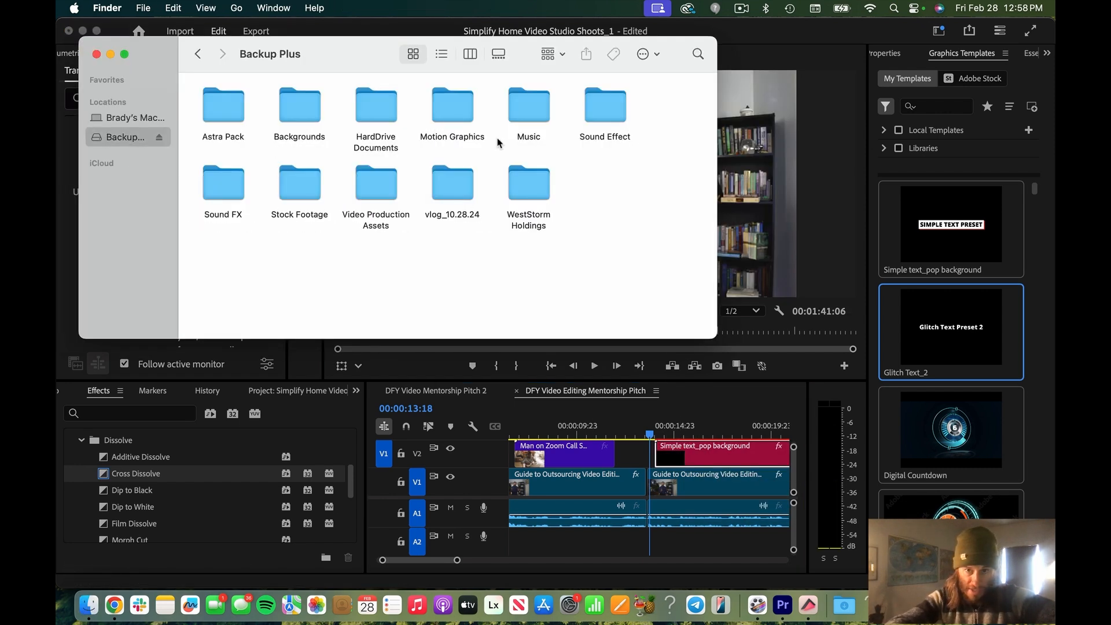
pyautogui.doubleClick(602, 111)
pyautogui.scroll(1, 405, 188)
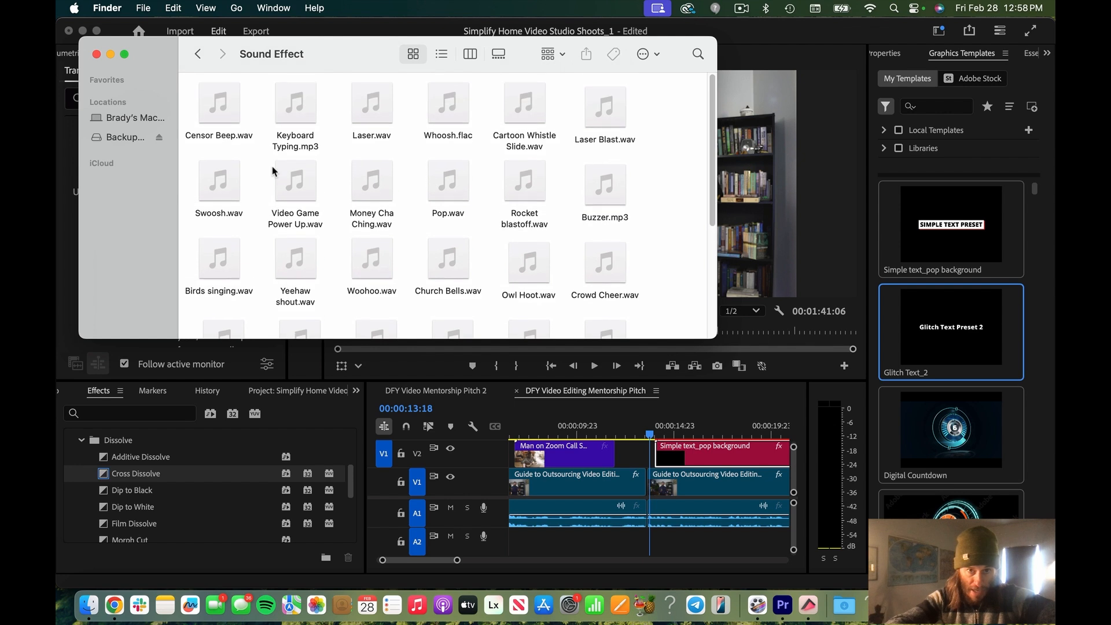
pyautogui.moveTo(431, 191); pyautogui.dragTo(645, 541)
pyautogui.click(635, 542)
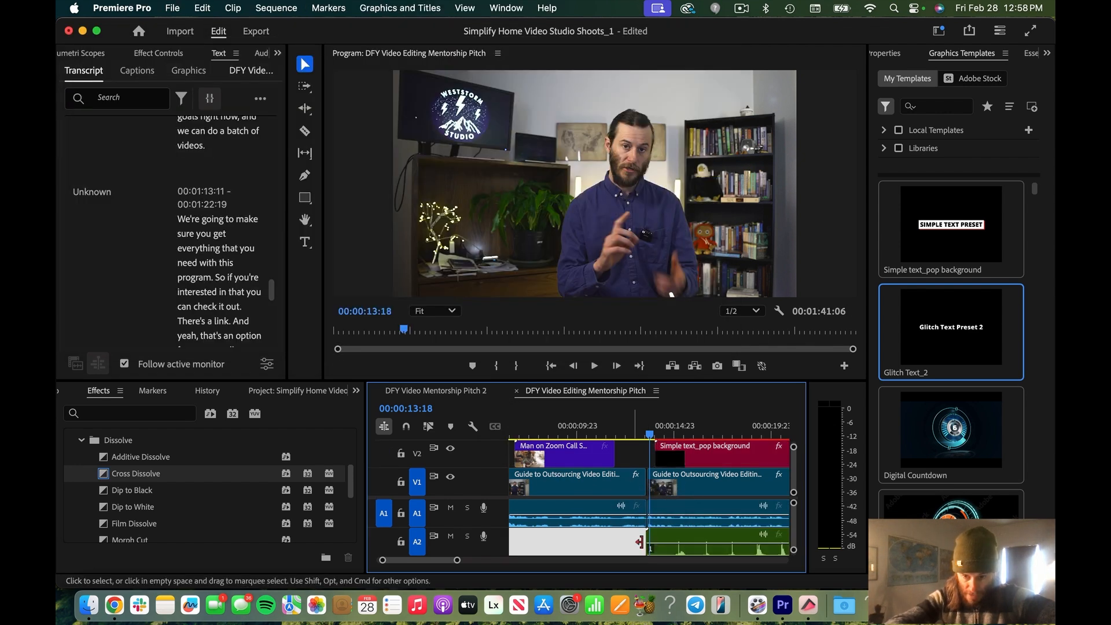
# - Razor the Pop.wav clip on A2 on both sides of its first pop peak
pyautogui.press('-')
pyautogui.scroll(-1, 695, 550)
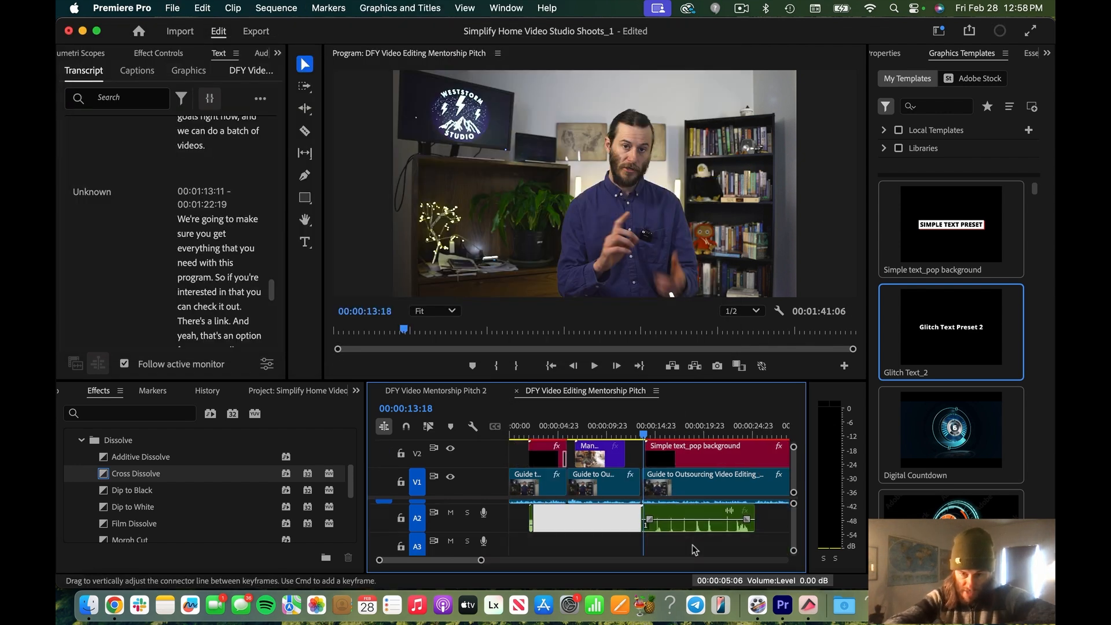
pyautogui.press('=')
pyautogui.press('=')
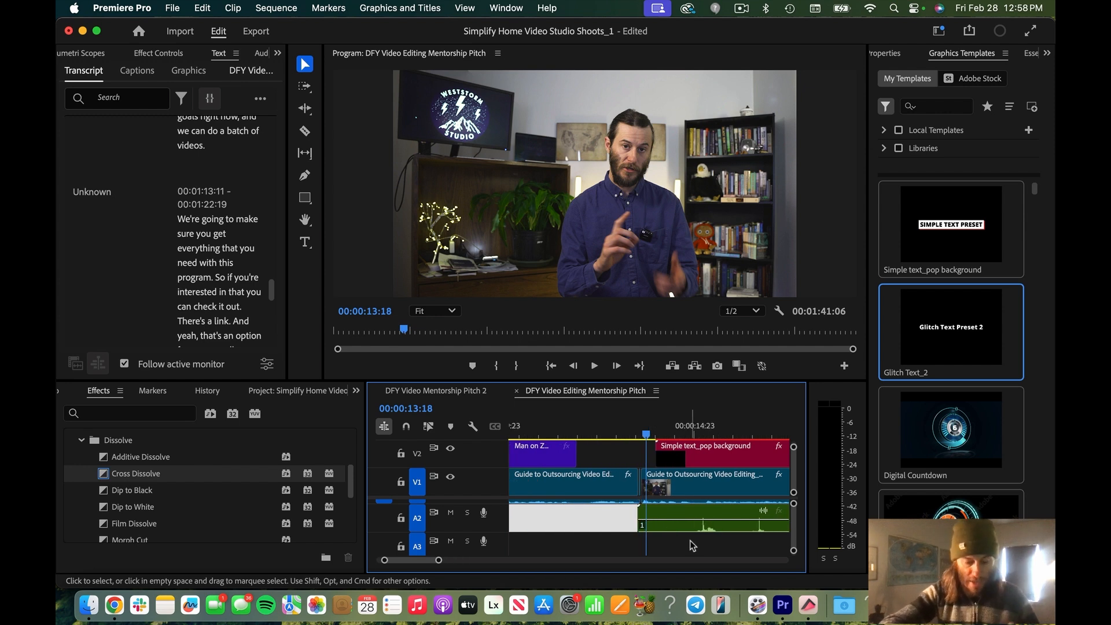
pyautogui.press('c')
pyautogui.press('-')
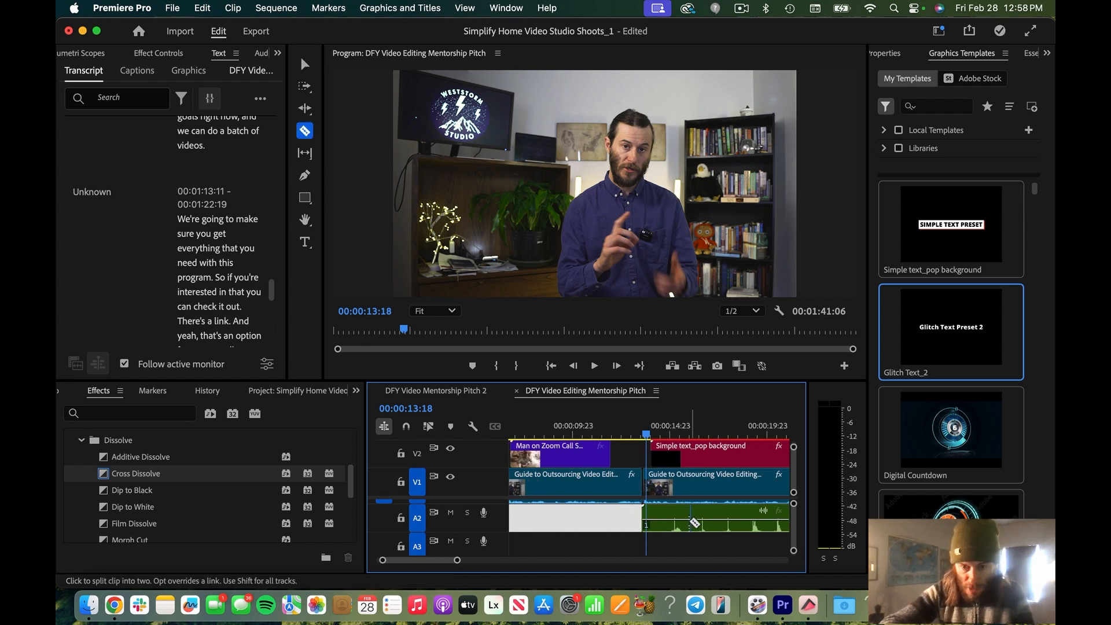
pyautogui.press('=')
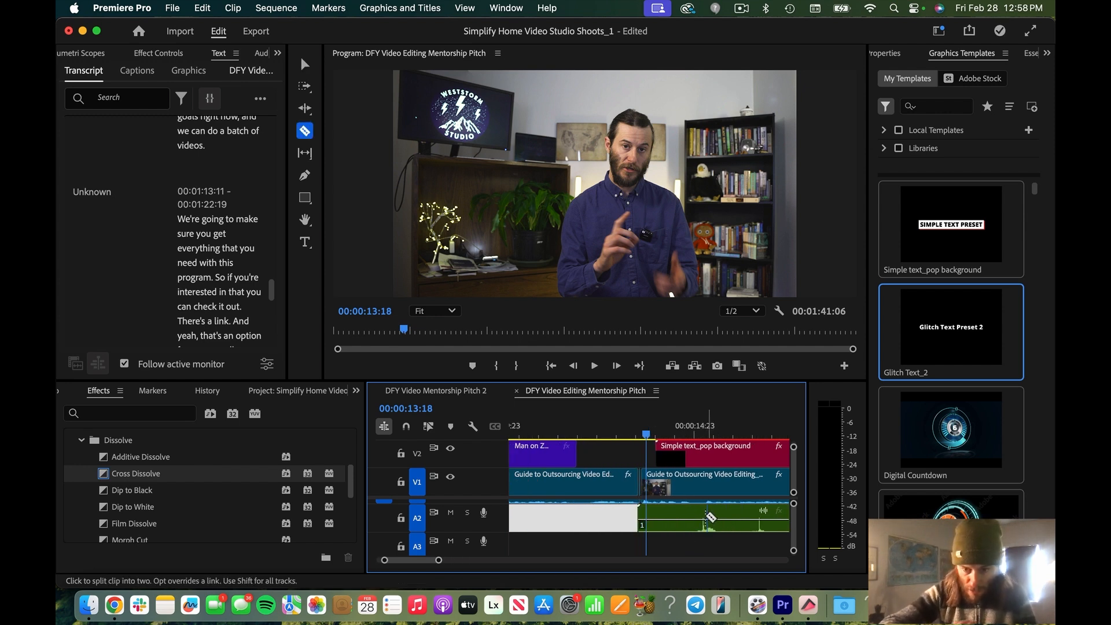
pyautogui.click(724, 522)
pyautogui.press('v')
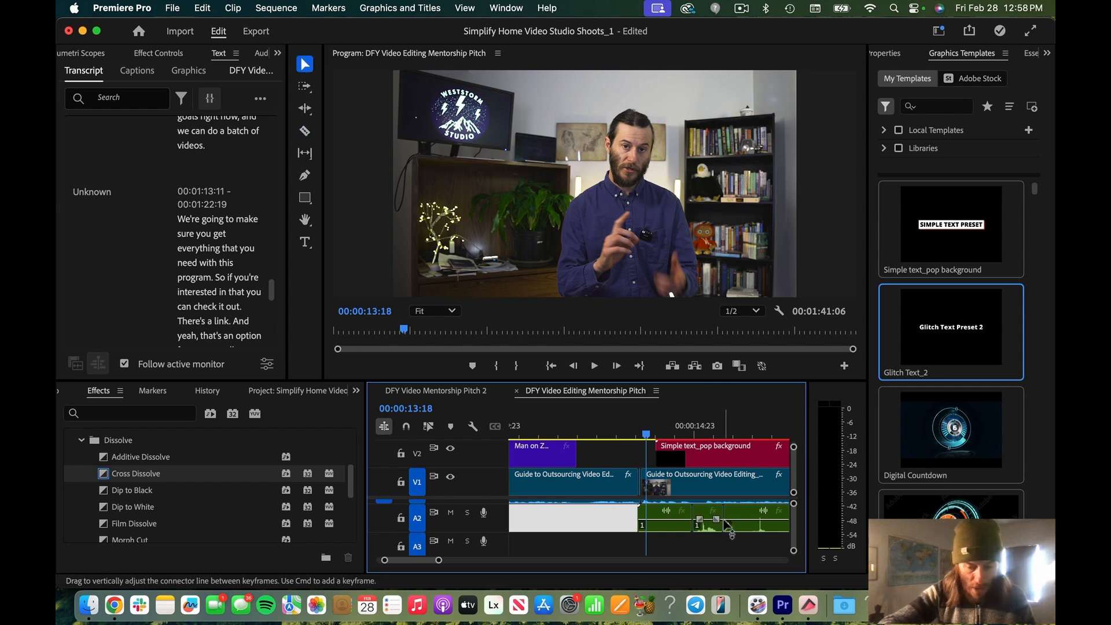
# - Move the isolated pop beneath the start of the text clip and delete the surplus Pop.wav pieces on A2
pyautogui.click(663, 529)
pyautogui.moveTo(662, 529)
pyautogui.mouseDown()
pyautogui.moveTo(710, 522)
pyautogui.moveTo(673, 518)
pyautogui.mouseUp()
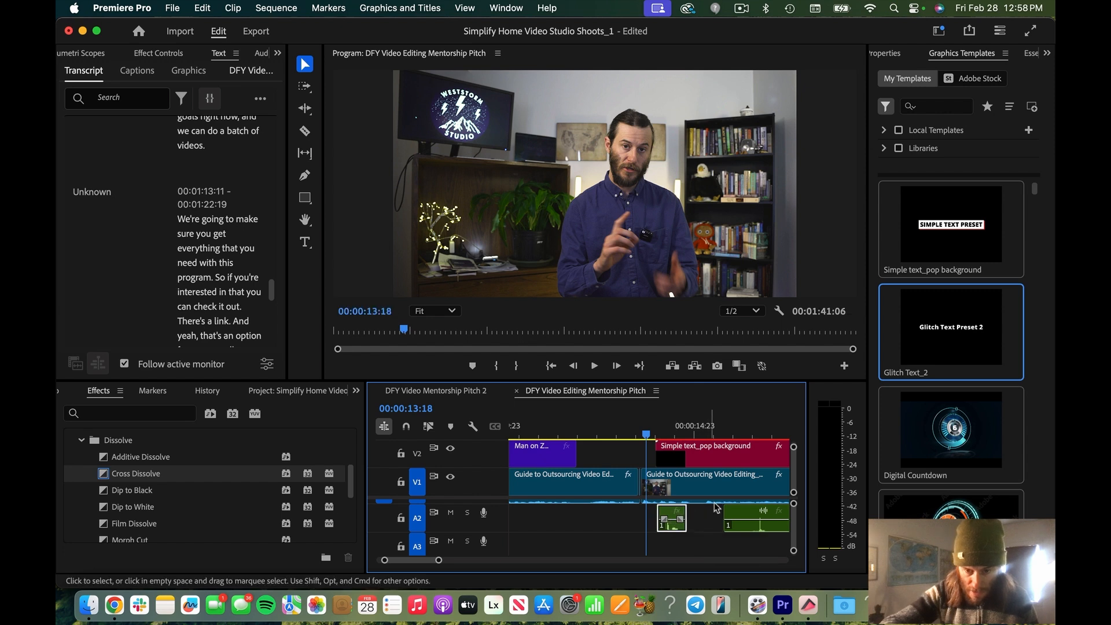
pyautogui.click(751, 517)
pyautogui.press('Delete')
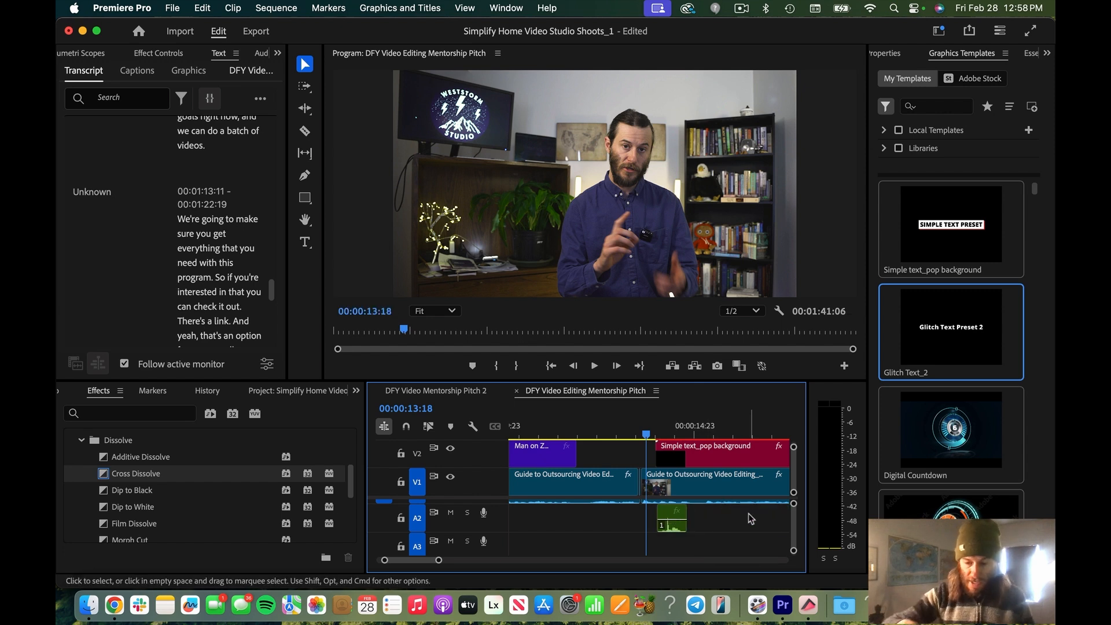
# - Trim the silence before the peak of the pop clip on A2 and align the peak with the start of the text clip
pyautogui.click(652, 433)
pyautogui.press('=')
pyautogui.press('=')
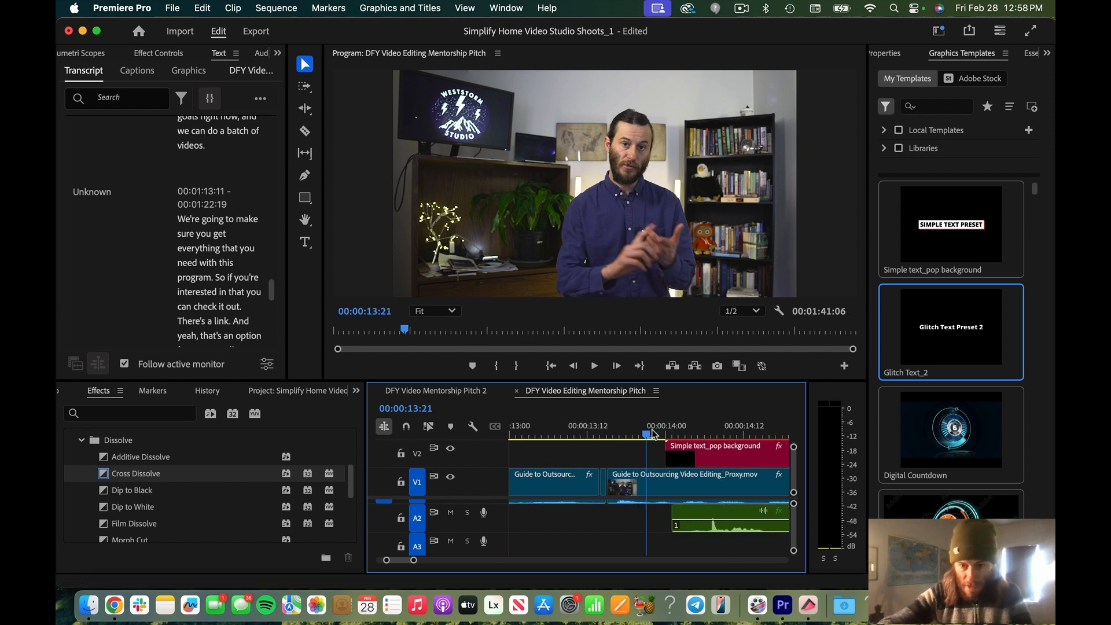
pyautogui.moveTo(728, 511); pyautogui.dragTo(694, 514)
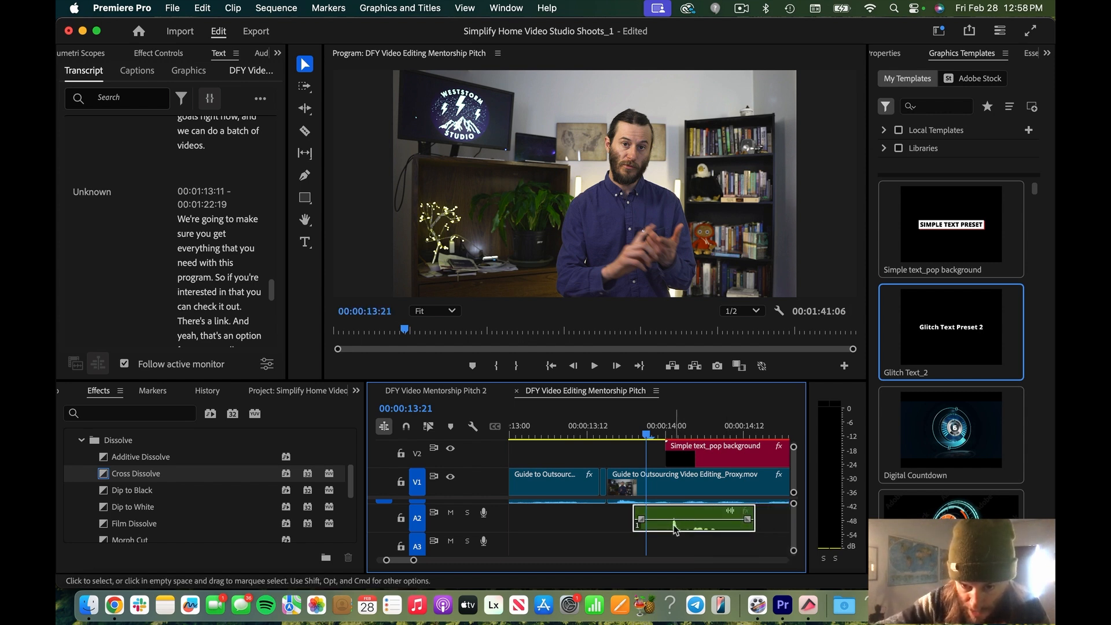
pyautogui.moveTo(687, 510); pyautogui.dragTo(660, 512)
pyautogui.press('space')
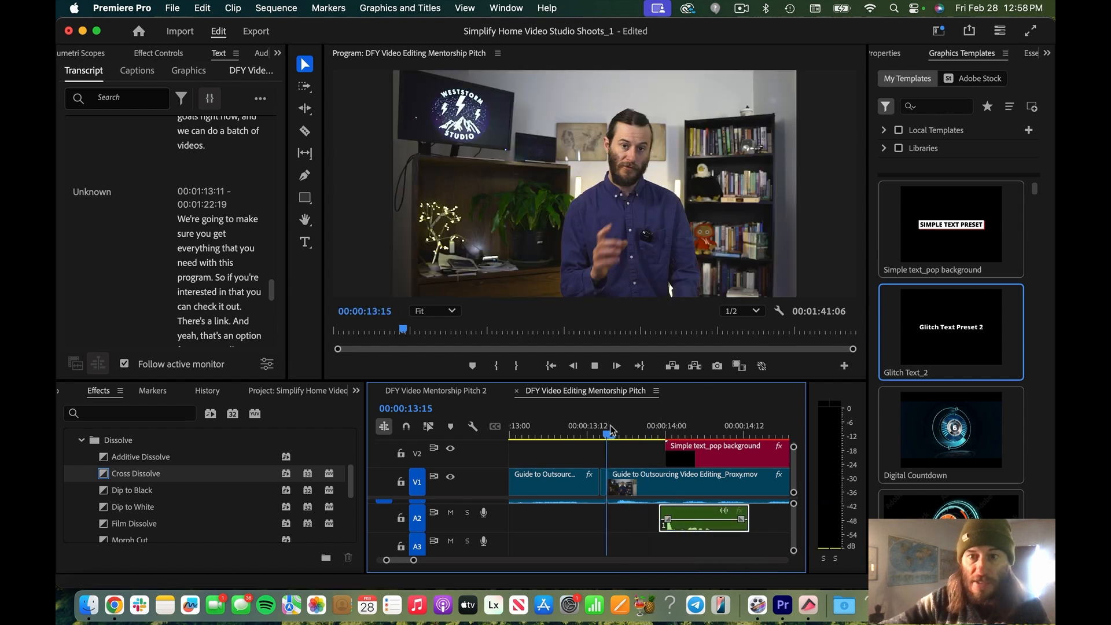
pyautogui.press('space')
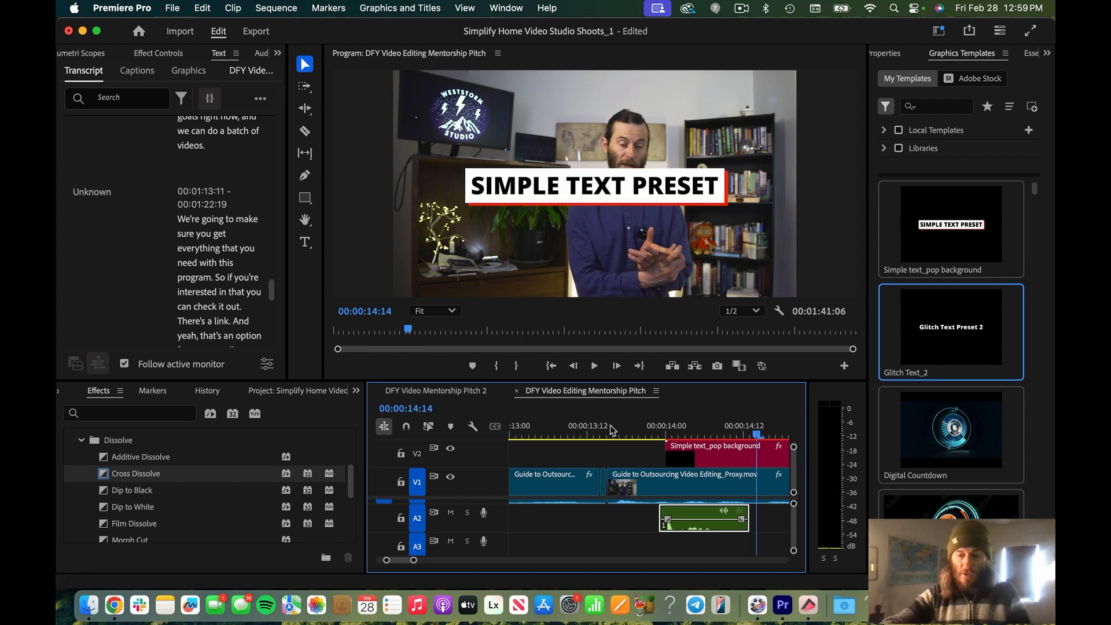
# - Select the Simple text_pop background clip and play the passage beneath it to hear which point the title should name
pyautogui.press('=')
pyautogui.click(708, 466)
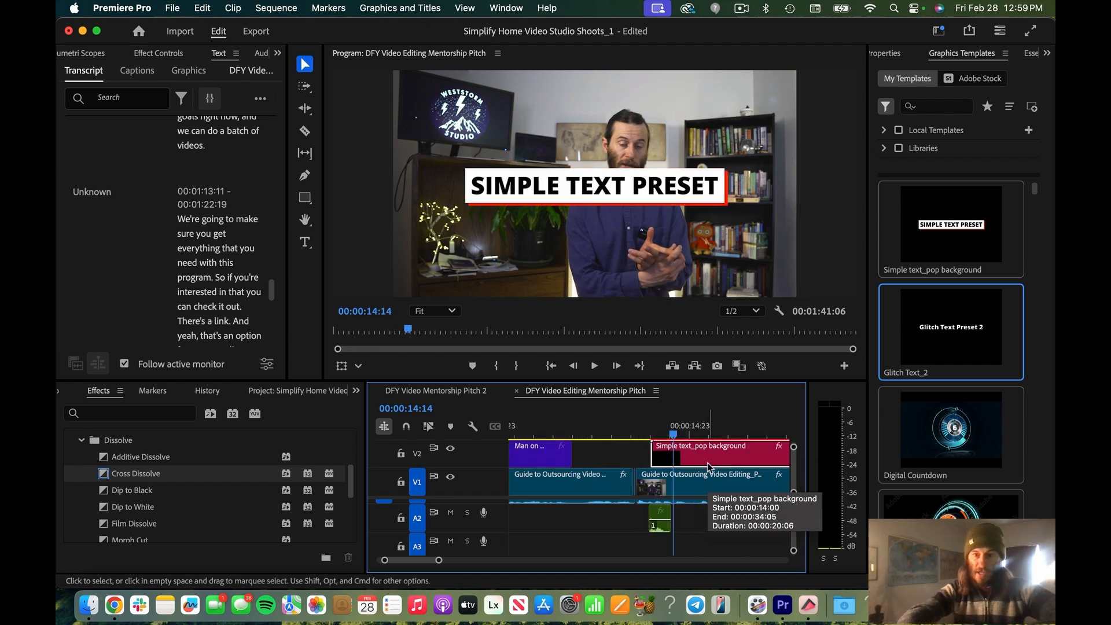
pyautogui.click(966, 131)
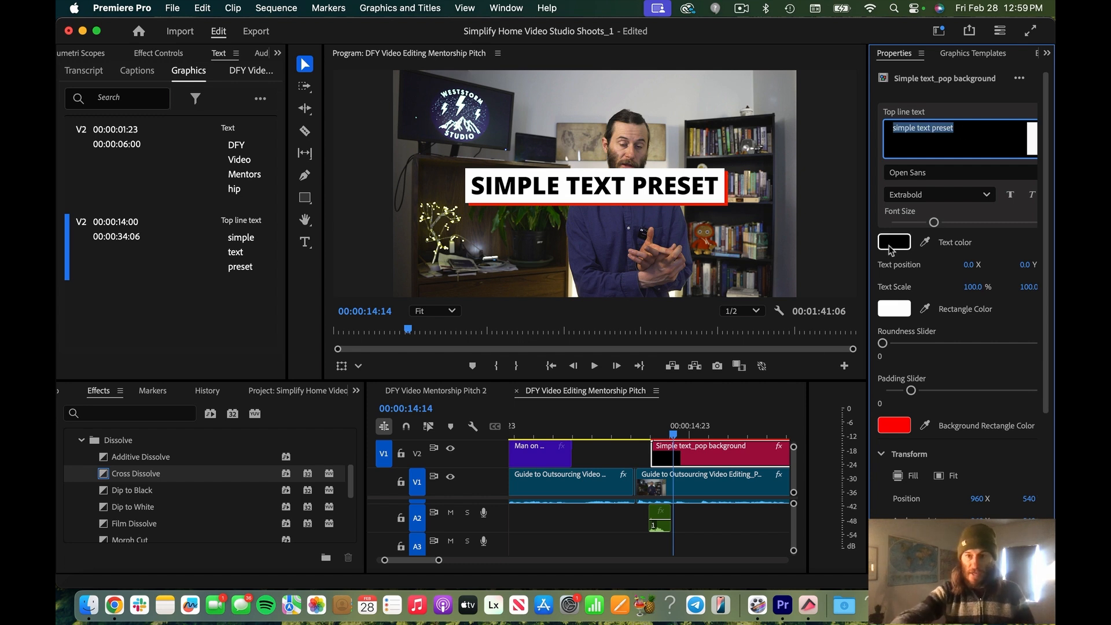
pyautogui.click(793, 406)
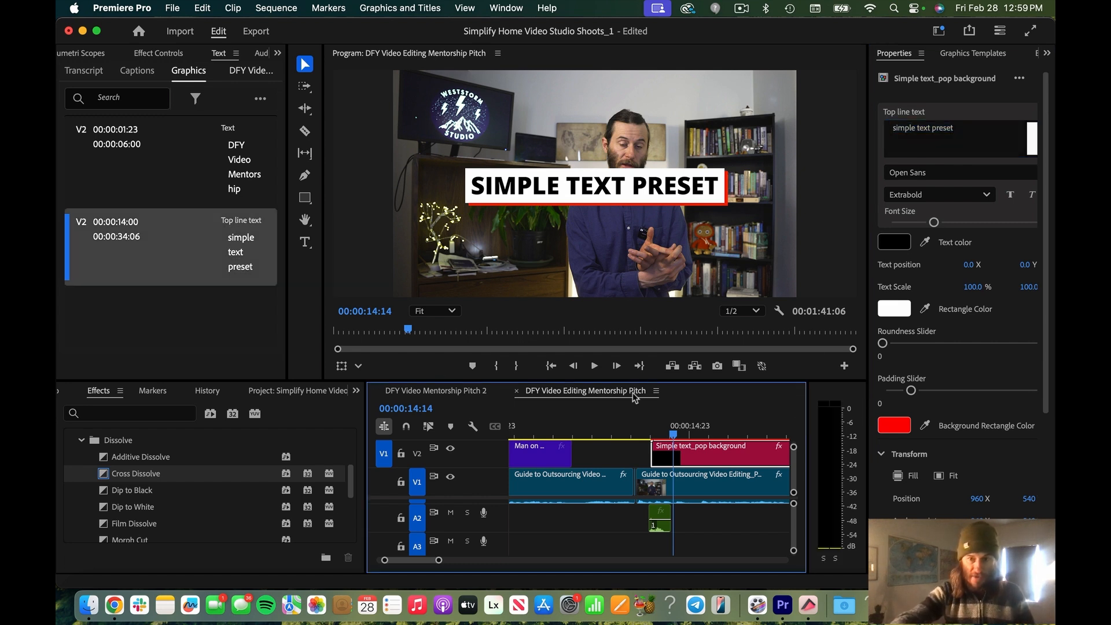
pyautogui.click(643, 415)
pyautogui.press('space')
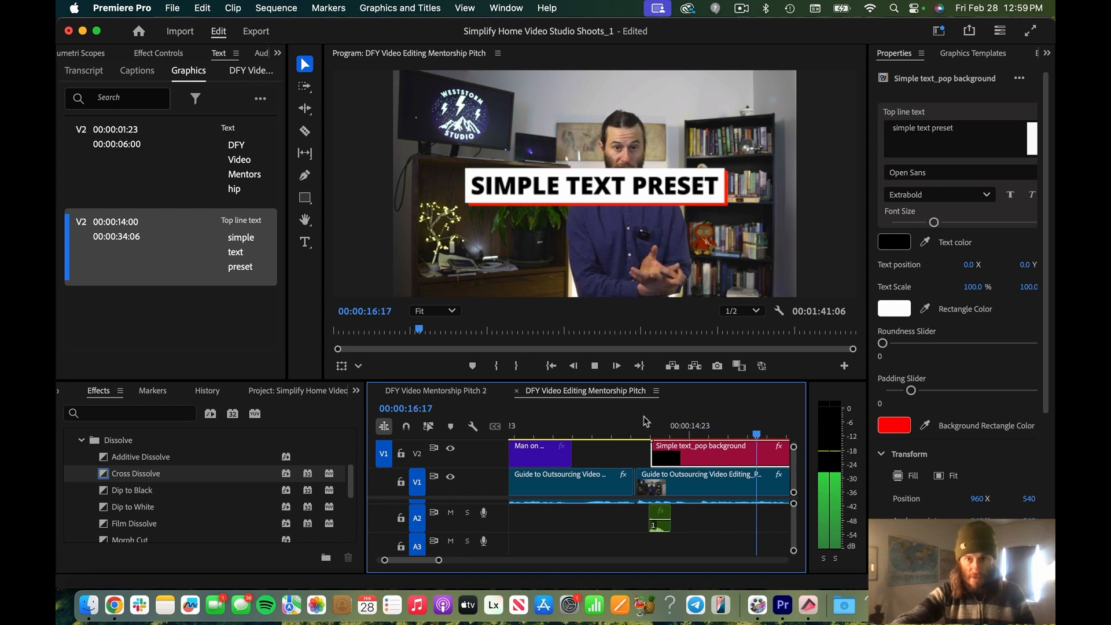
pyautogui.press('space')
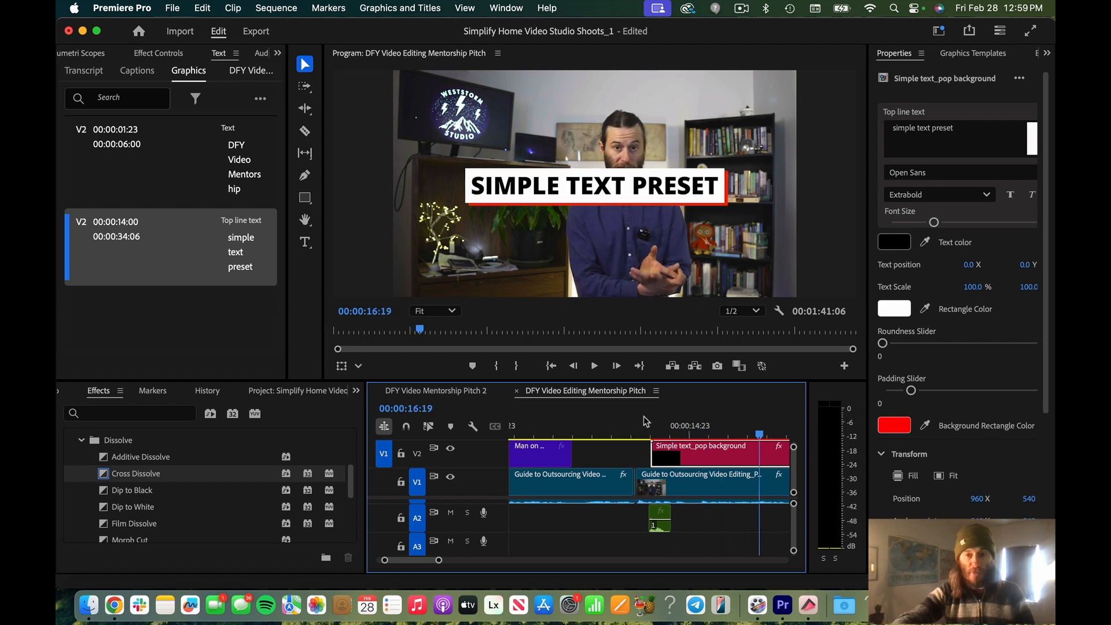
pyautogui.click(643, 415)
pyautogui.press('space')
pyautogui.press('space')
# - Replace the title's top line text with "1 - Pinpoint the Right Videos" and play it back
pyautogui.click(967, 124)
pyautogui.press('super+a')
pyautogui.write('1')
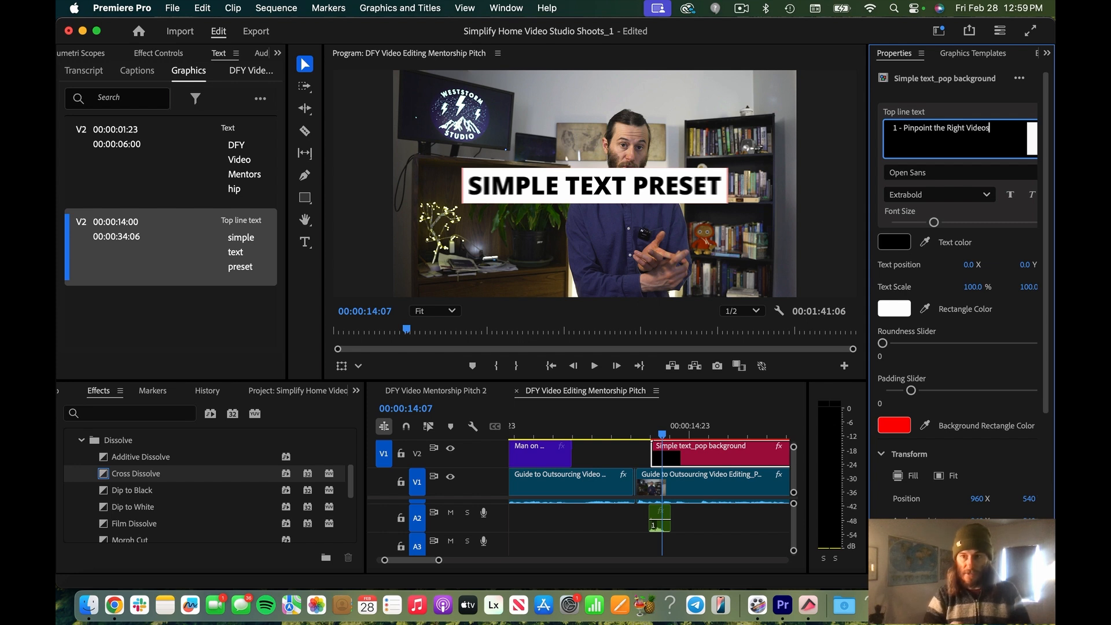
pyautogui.click(636, 431)
pyautogui.press('space')
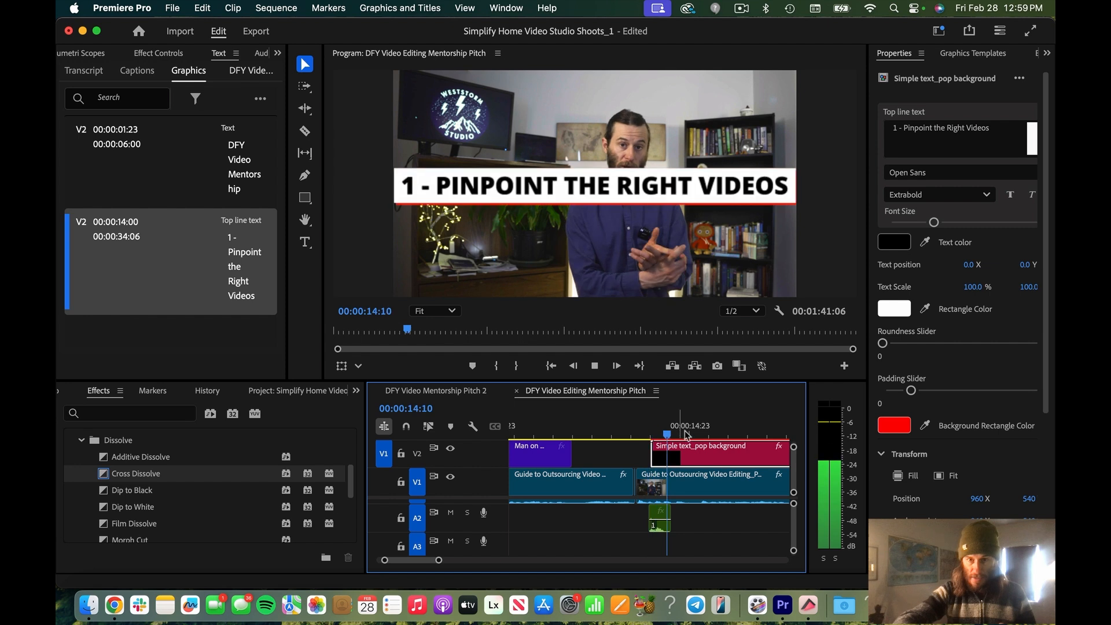
pyautogui.press('space')
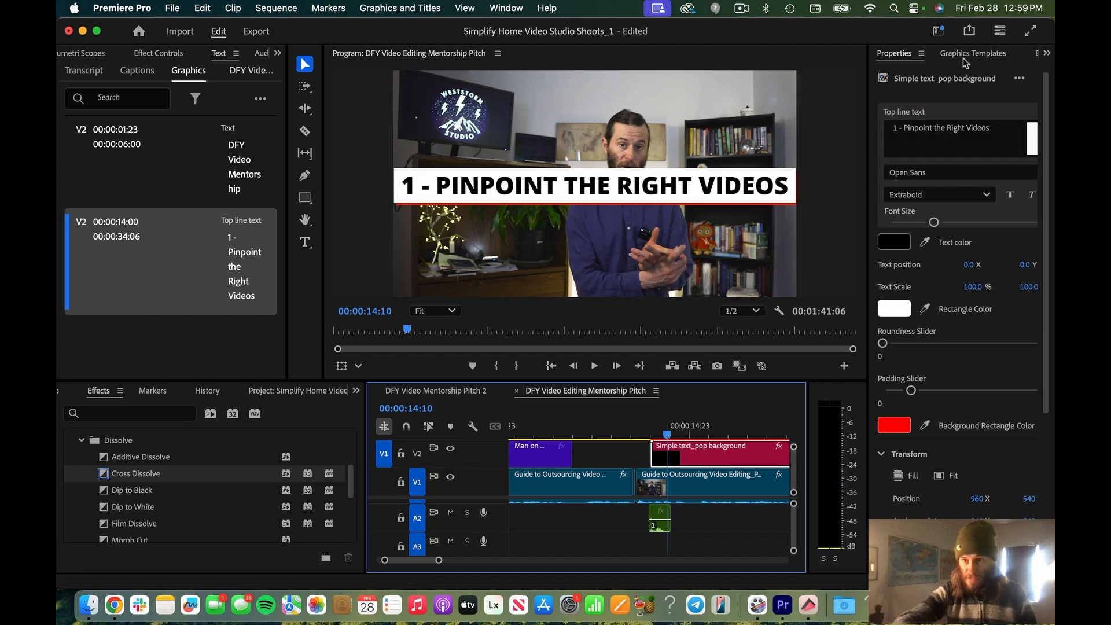
# - Scale the title to 75% and lower it to a vertical position of 879, checking the animation in playback
pyautogui.scroll(-3, 955, 404)
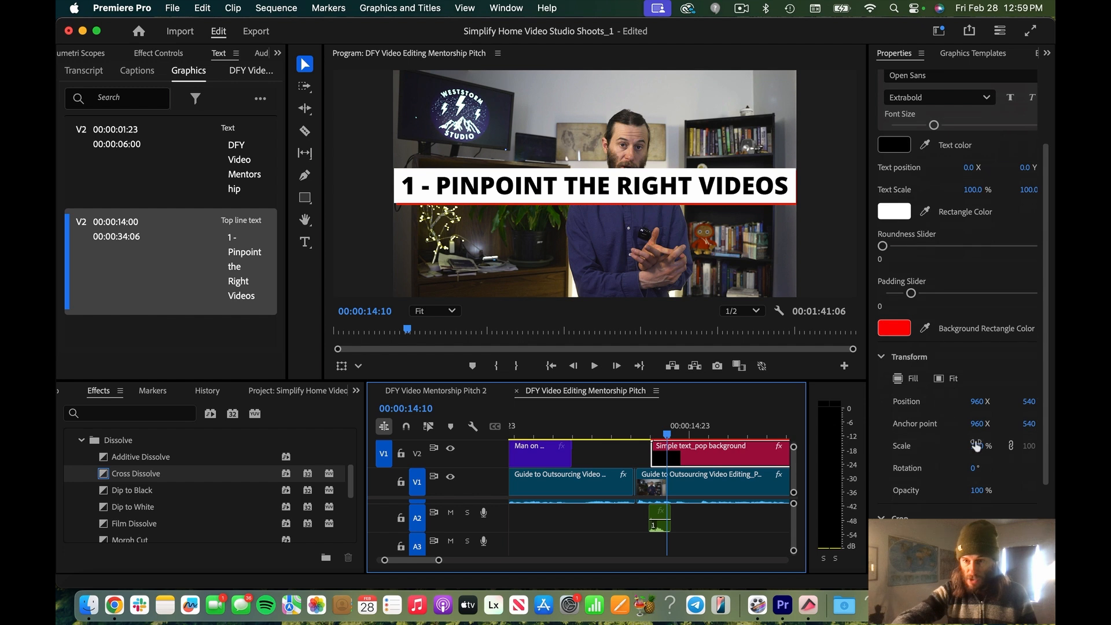
pyautogui.moveTo(980, 451); pyautogui.dragTo(962, 449)
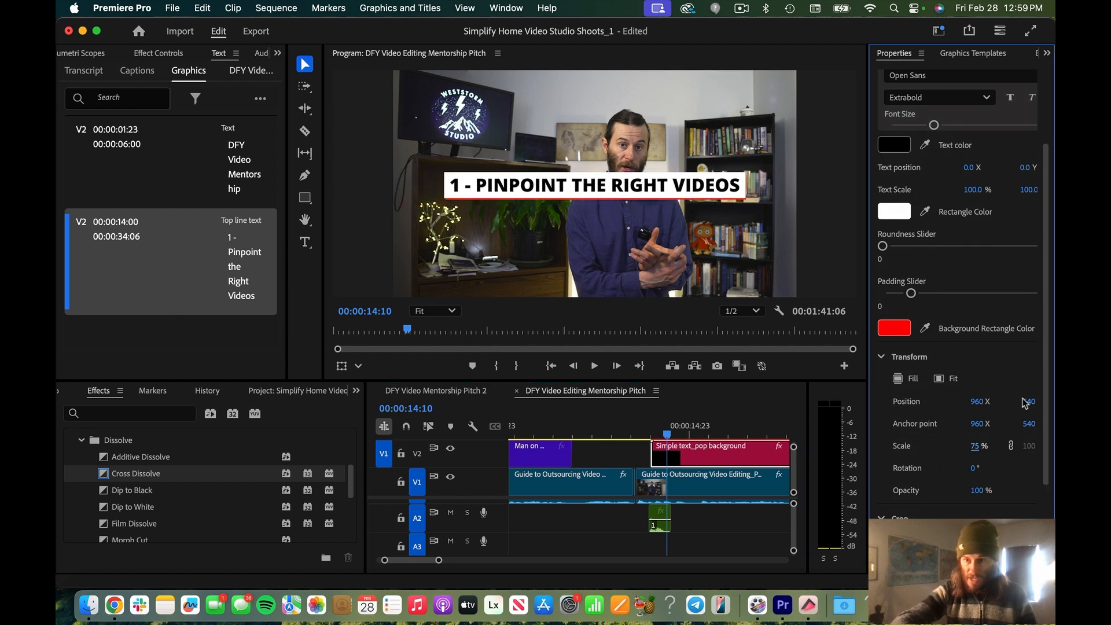
pyautogui.moveTo(1027, 402); pyautogui.dragTo(1064, 401)
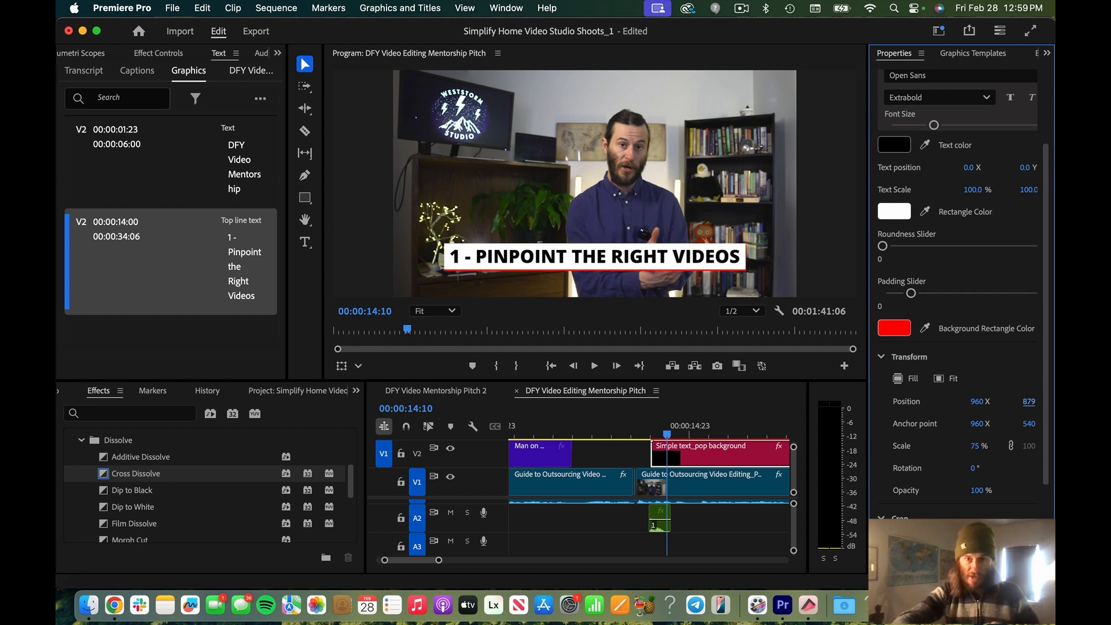
pyautogui.click(636, 433)
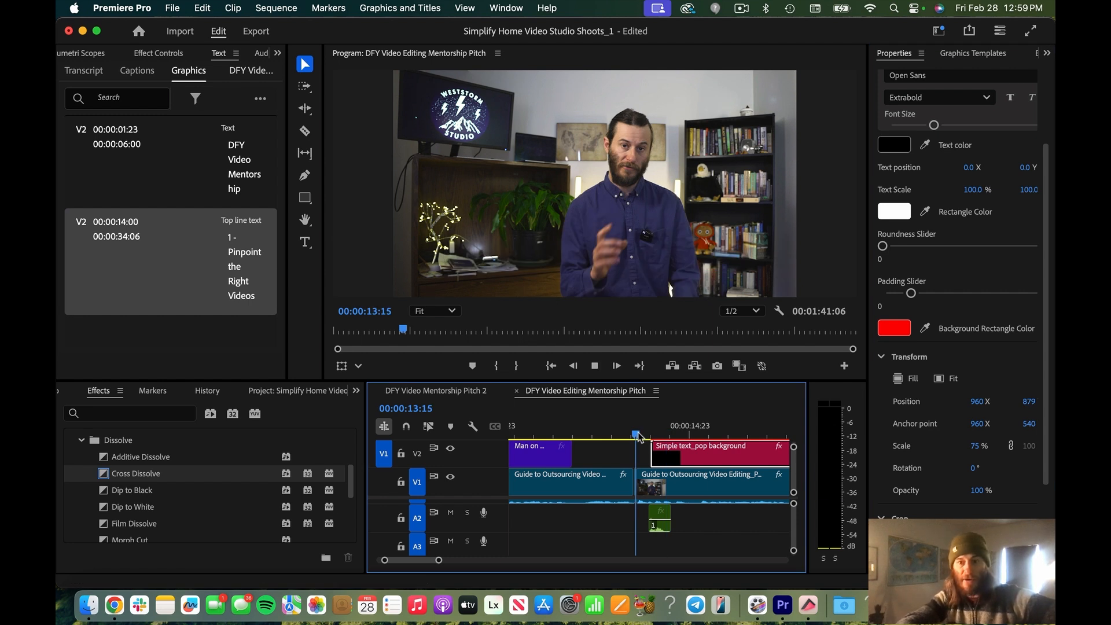
pyautogui.press('space')
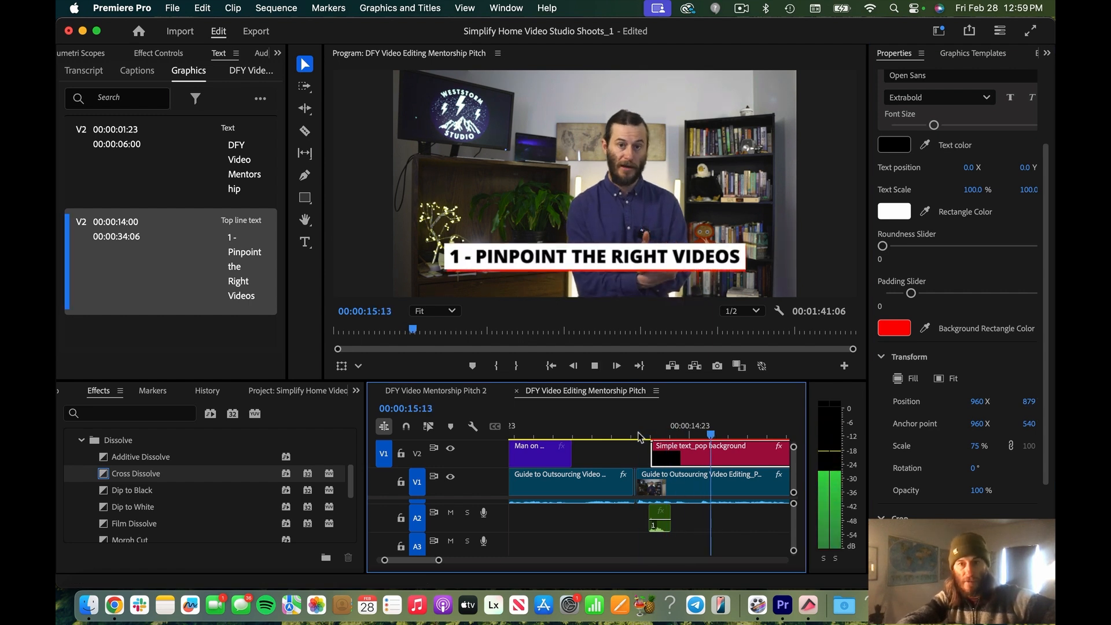
pyautogui.press('-')
pyautogui.press('space')
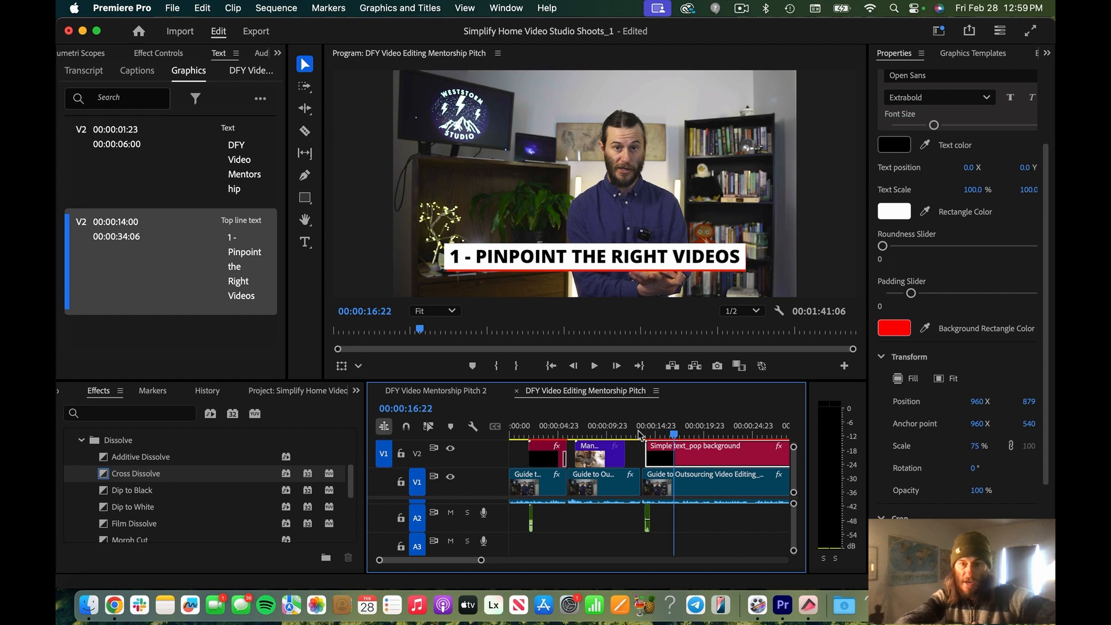
# - Change the title's background rectangle color to blue, 0029FF
pyautogui.click(894, 328)
pyautogui.click(587, 317)
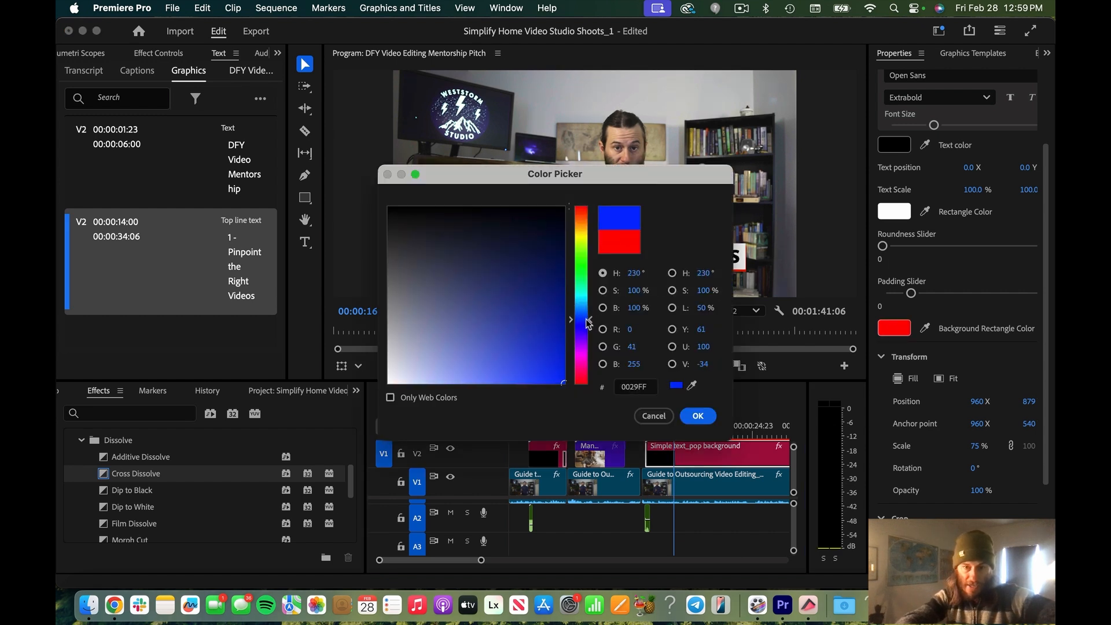
pyautogui.click(706, 417)
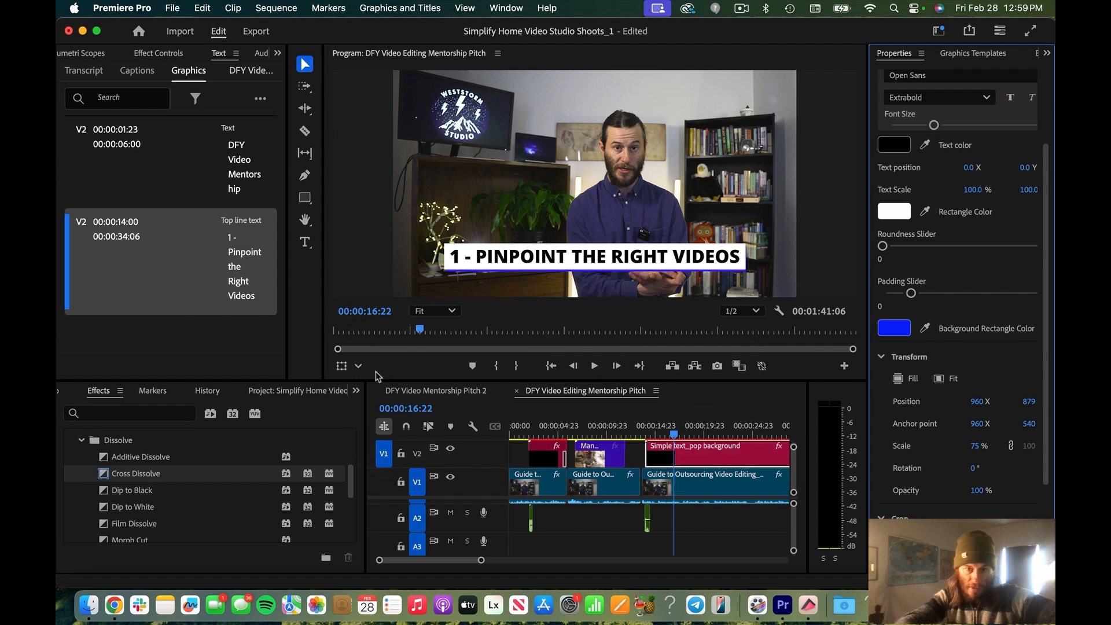
# - Play to where the first point is finished and trim the end of the title clip back to 00:00:17:21
pyautogui.click(779, 404)
pyautogui.press('space')
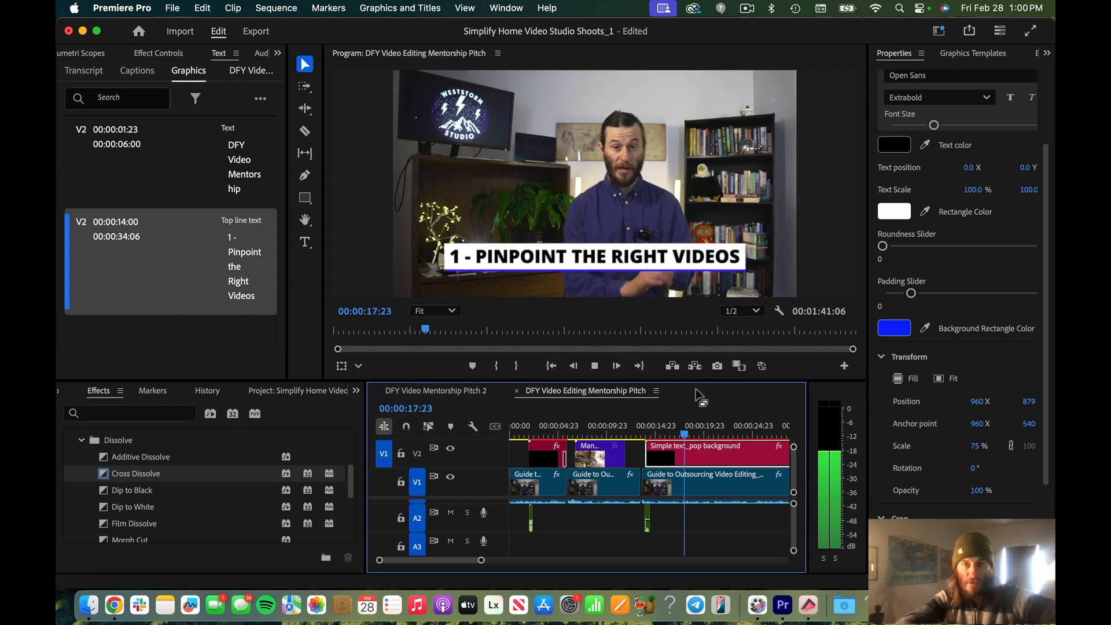
pyautogui.click(672, 429)
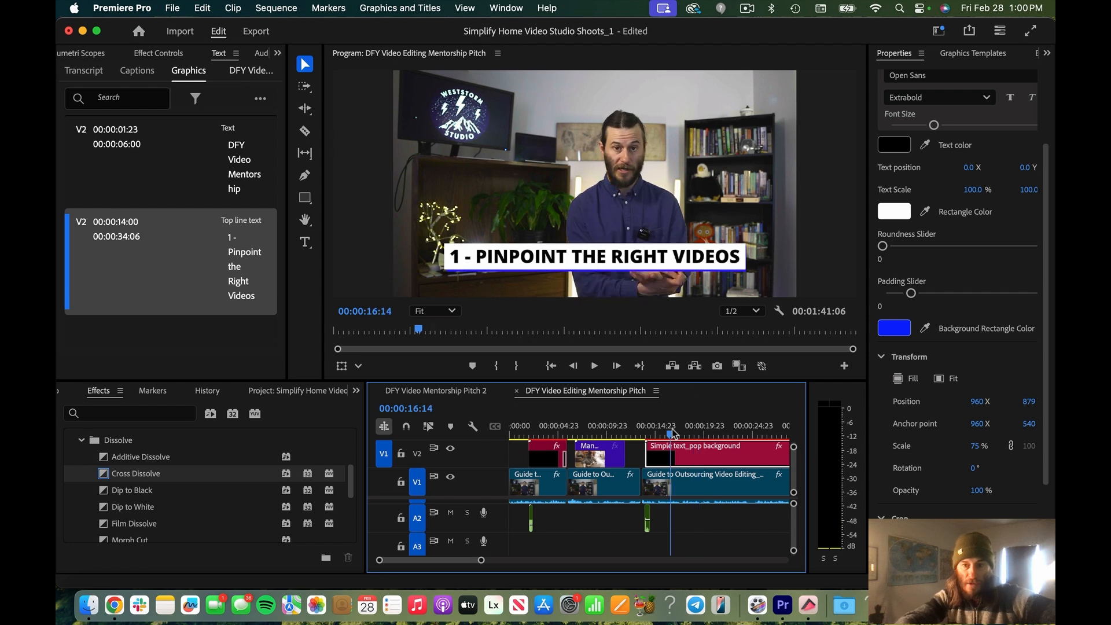
pyautogui.press('space')
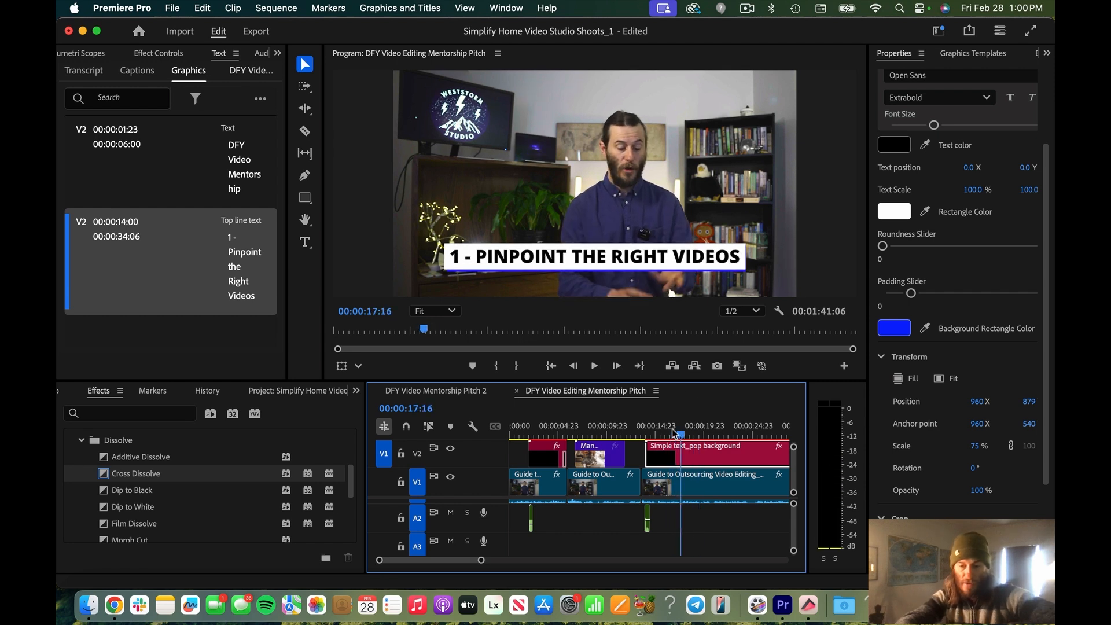
pyautogui.press('-')
pyautogui.press('-')
pyautogui.press('=')
pyautogui.moveTo(671, 449); pyautogui.dragTo(590, 449)
pyautogui.press('=')
pyautogui.press('=')
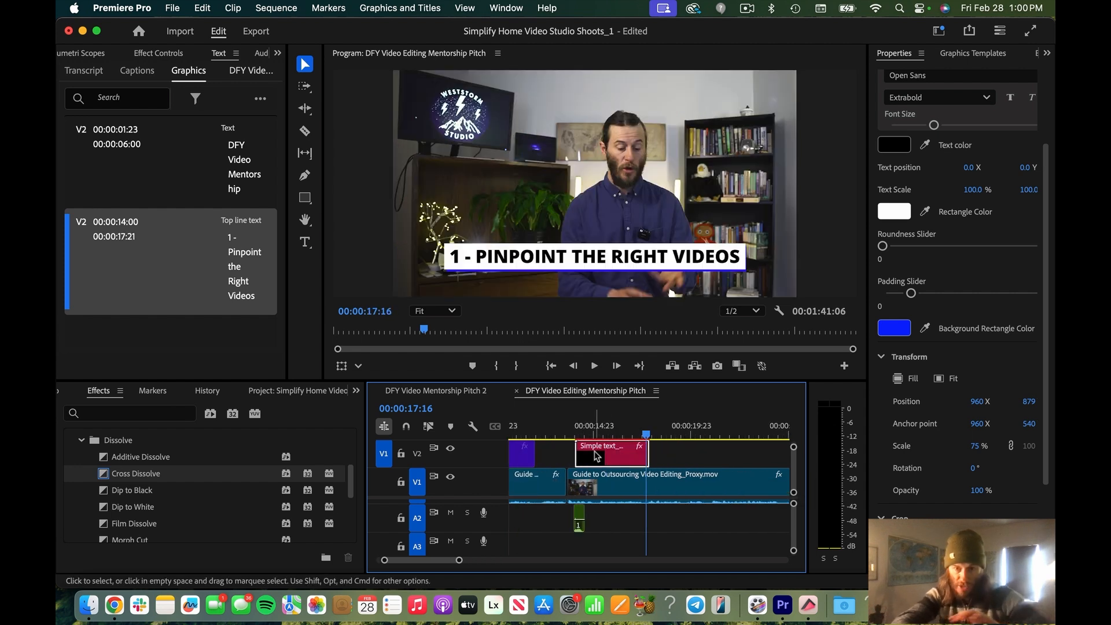
# - Copy the title clip together with its pop sound on A2
pyautogui.click(612, 529)
pyautogui.click(605, 464)
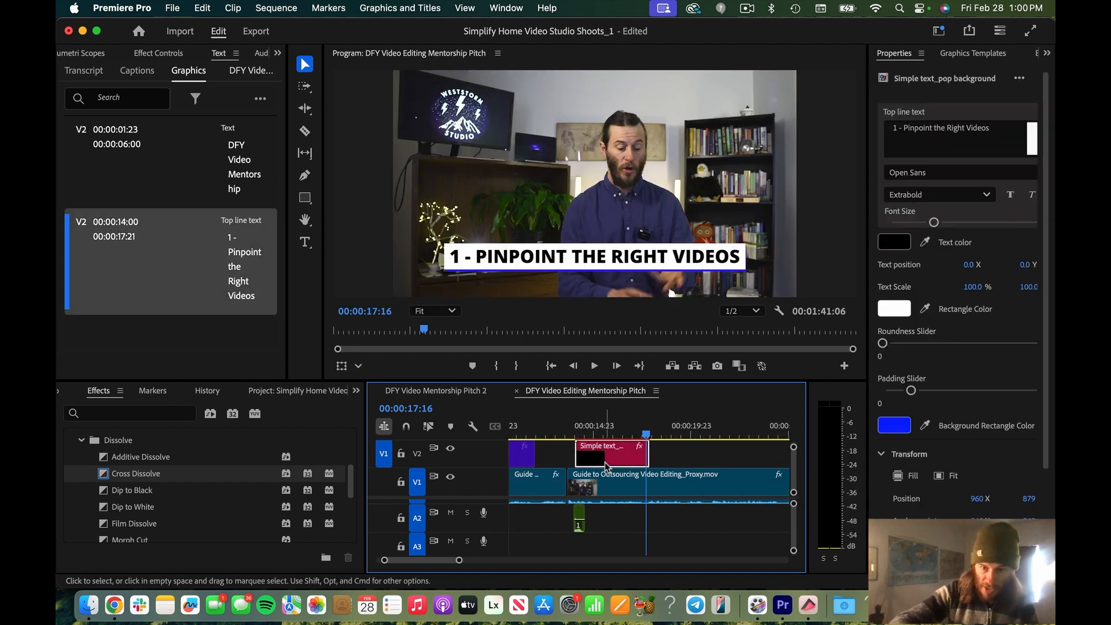
pyautogui.keyDown('shift'); pyautogui.click(579, 516); pyautogui.keyUp('shift')
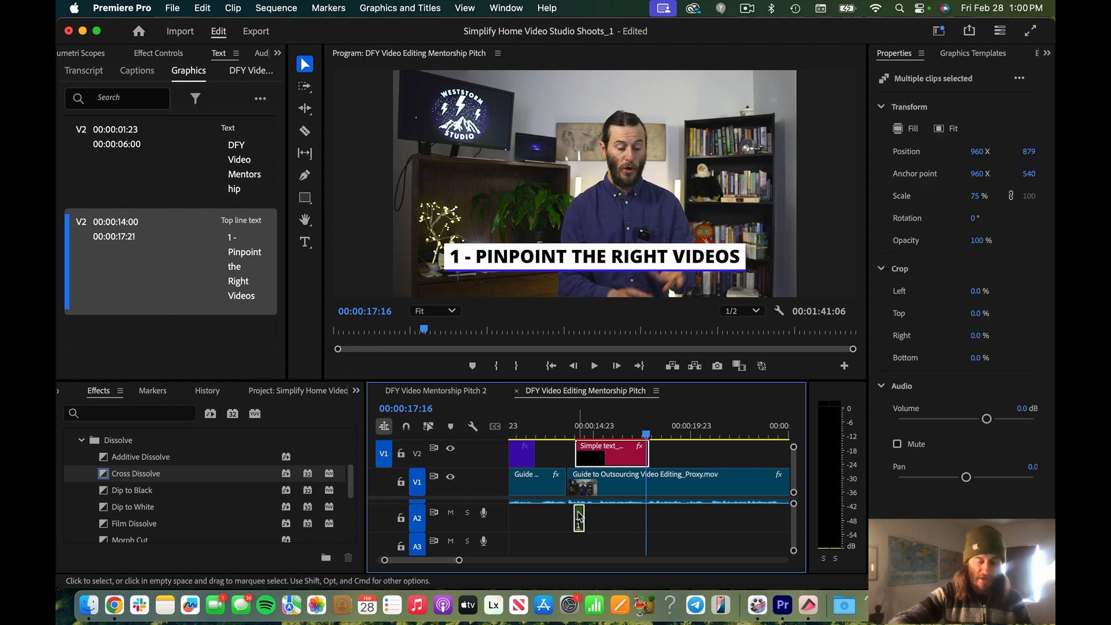
pyautogui.rightClick(579, 516)
pyautogui.click(602, 542)
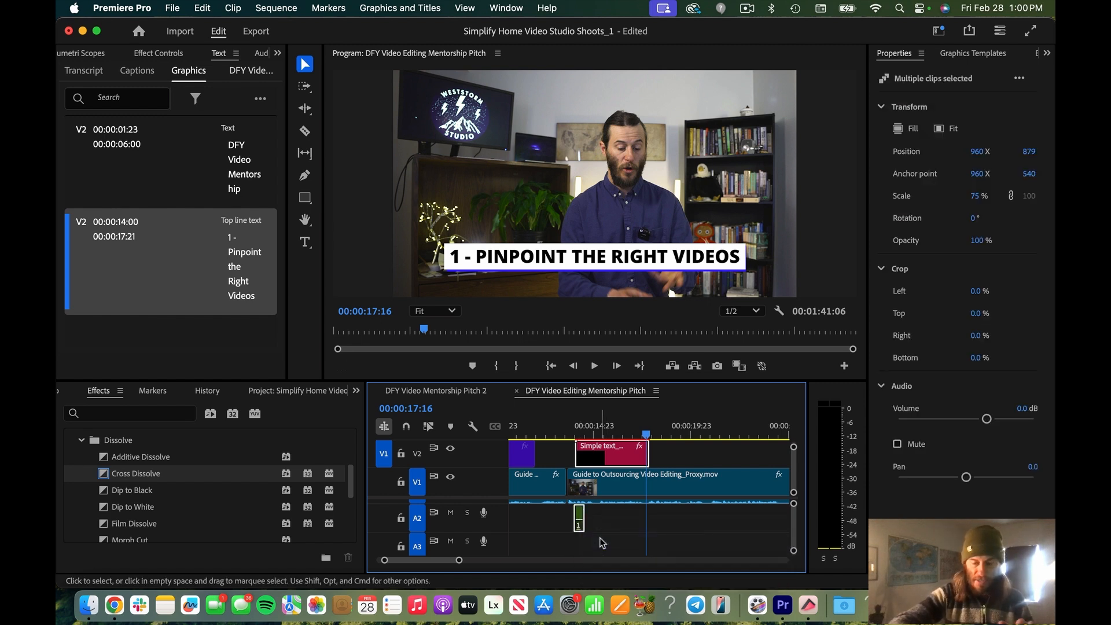
# - Step the playhead forward to 00:00:17:20 and trim the end of the title clip to it
pyautogui.press('=')
pyautogui.press('Right')
pyautogui.press('Right')
pyautogui.press('Right')
pyautogui.press('Right')
pyautogui.press('=')
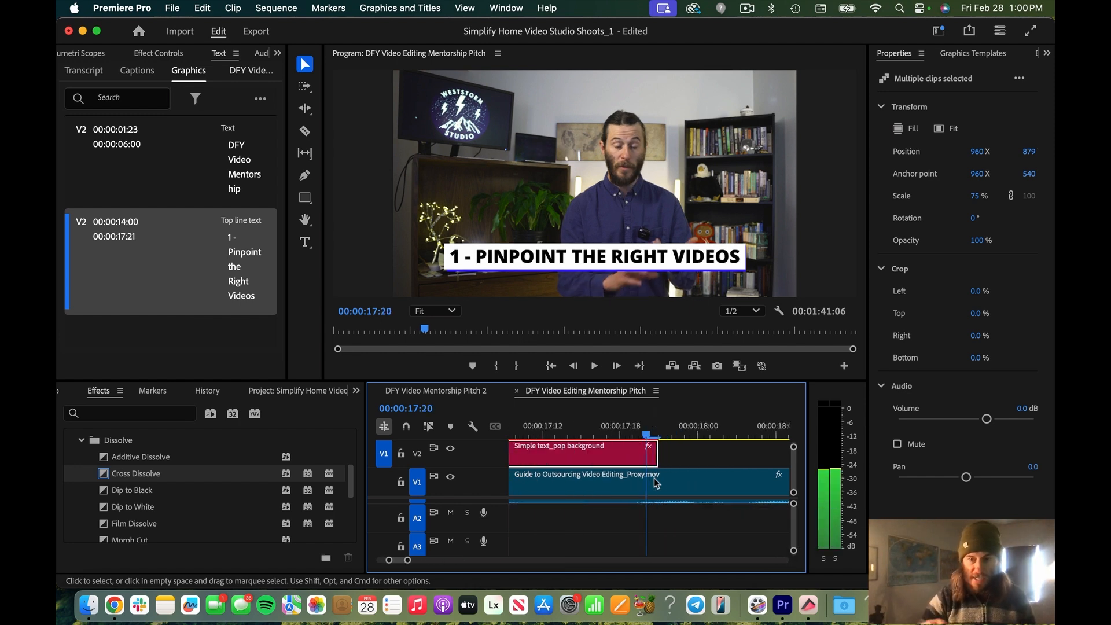
pyautogui.moveTo(656, 452); pyautogui.dragTo(640, 452)
pyautogui.press('-')
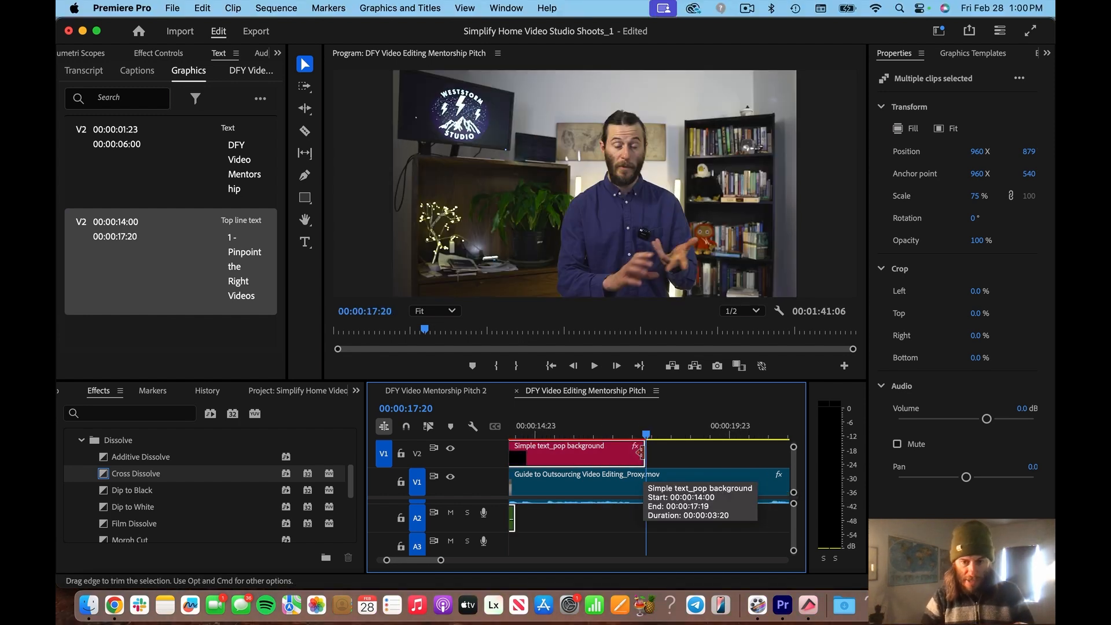
pyautogui.press('-')
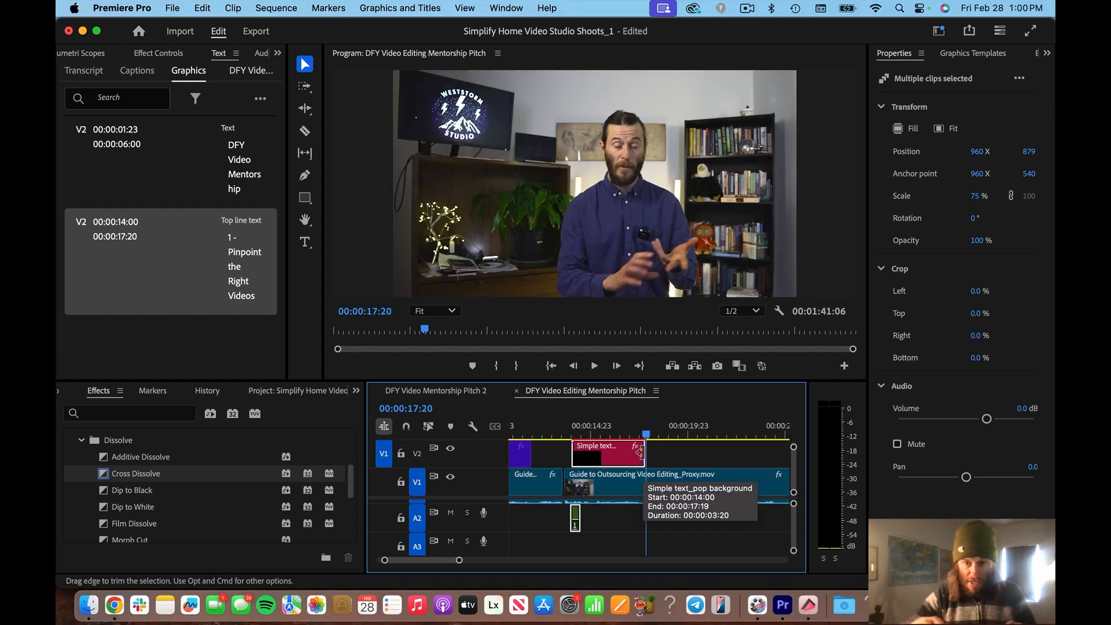
# - Copy the title clip alone and paste a duplicate right after it on V2 at 00:00:17:20
pyautogui.click(598, 456)
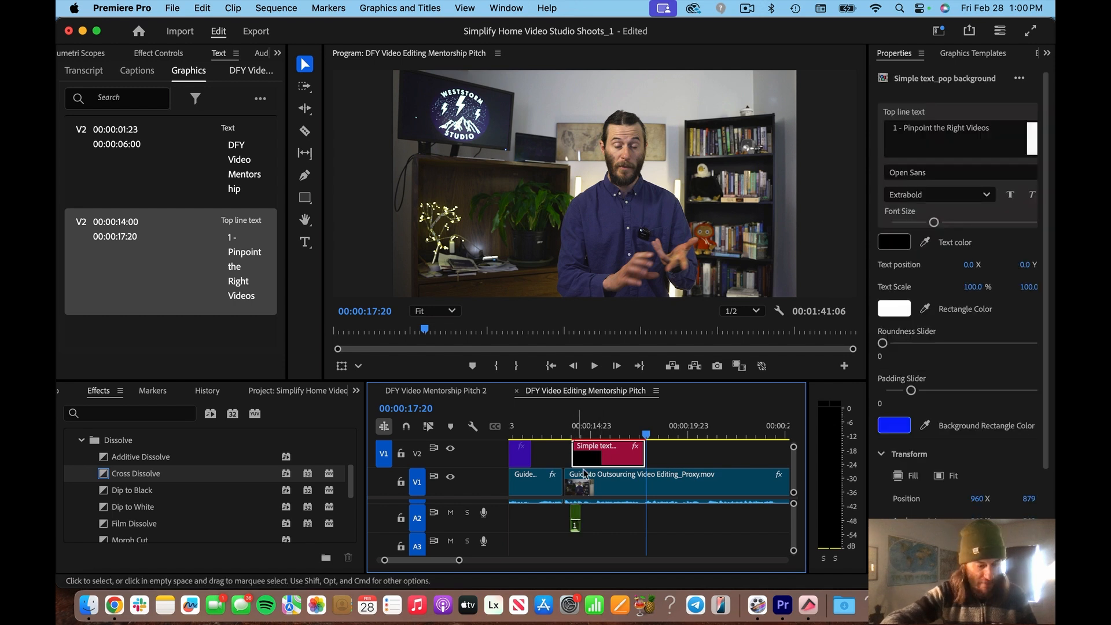
pyautogui.rightClick(600, 454)
pyautogui.click(635, 480)
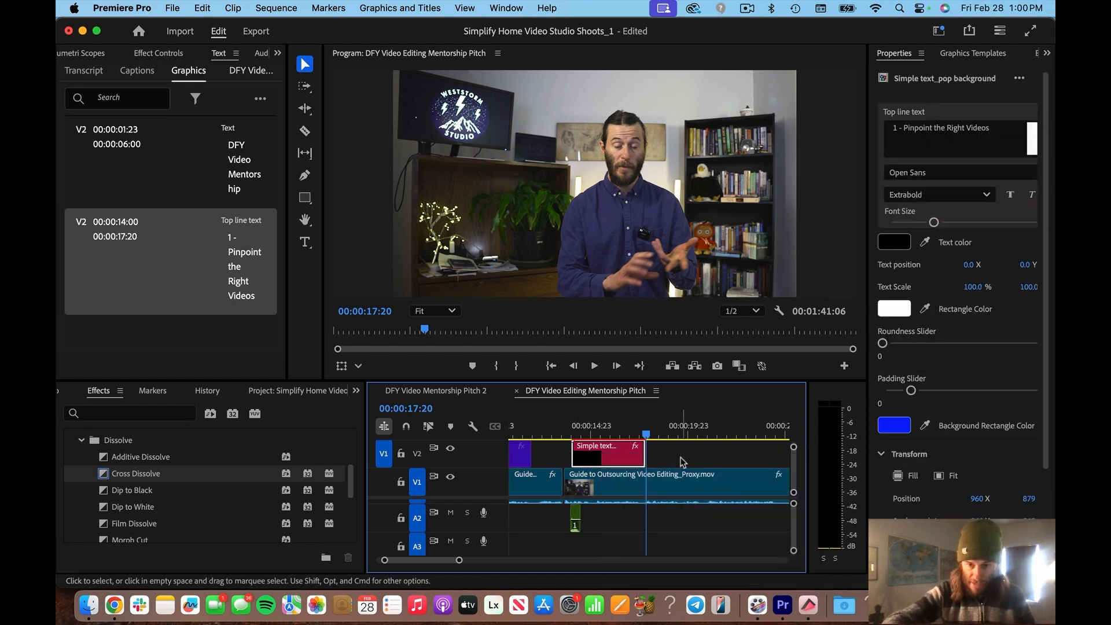
pyautogui.click(679, 456)
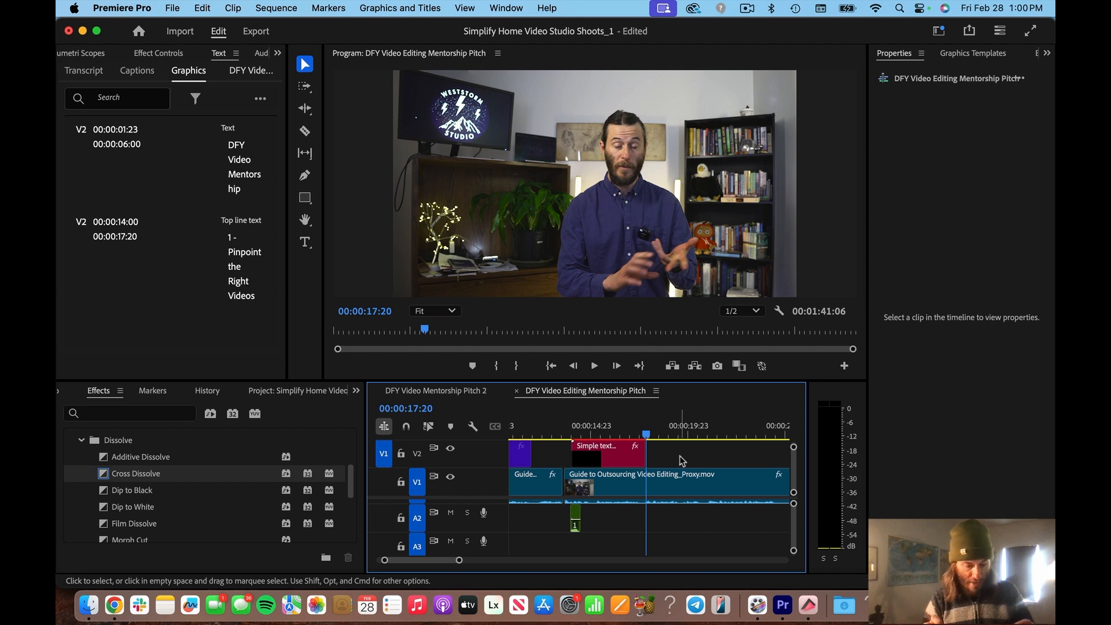
pyautogui.press('super+v')
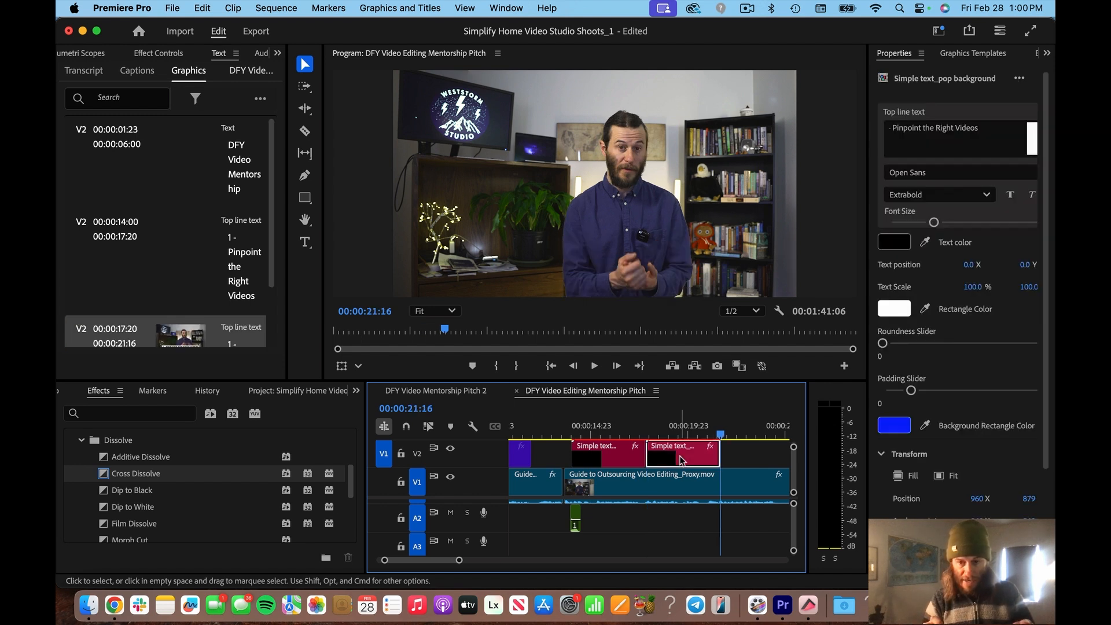
pyautogui.scroll(2, 657, 524)
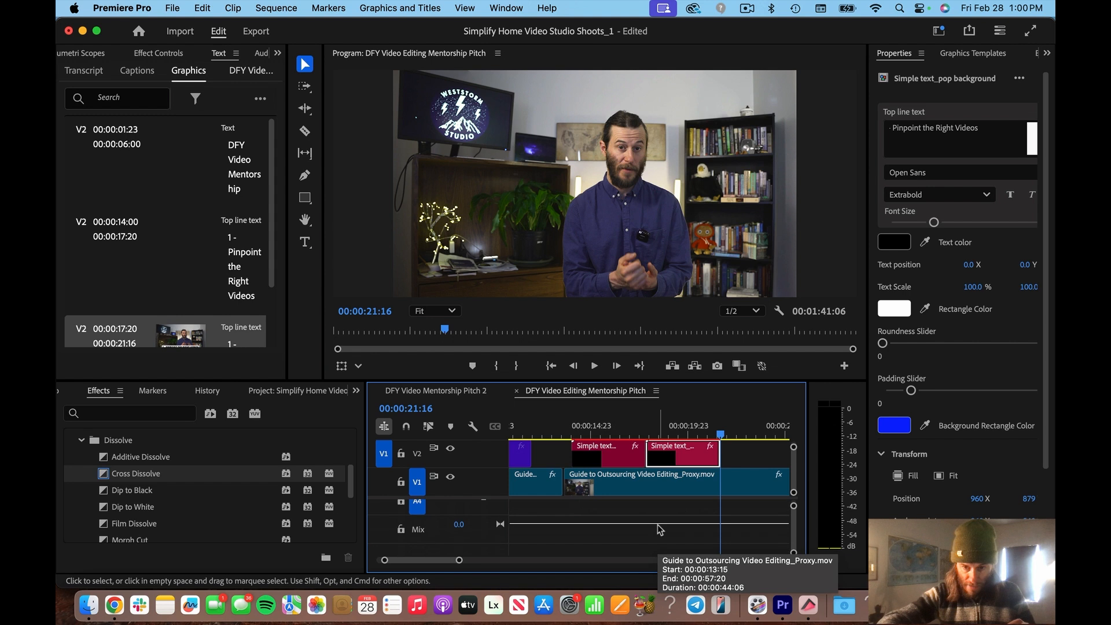
# - Undo the lone title paste and paste the first title with its A2 pop sound directly after the first title, at 00:00:17:21
pyautogui.press('super+z')
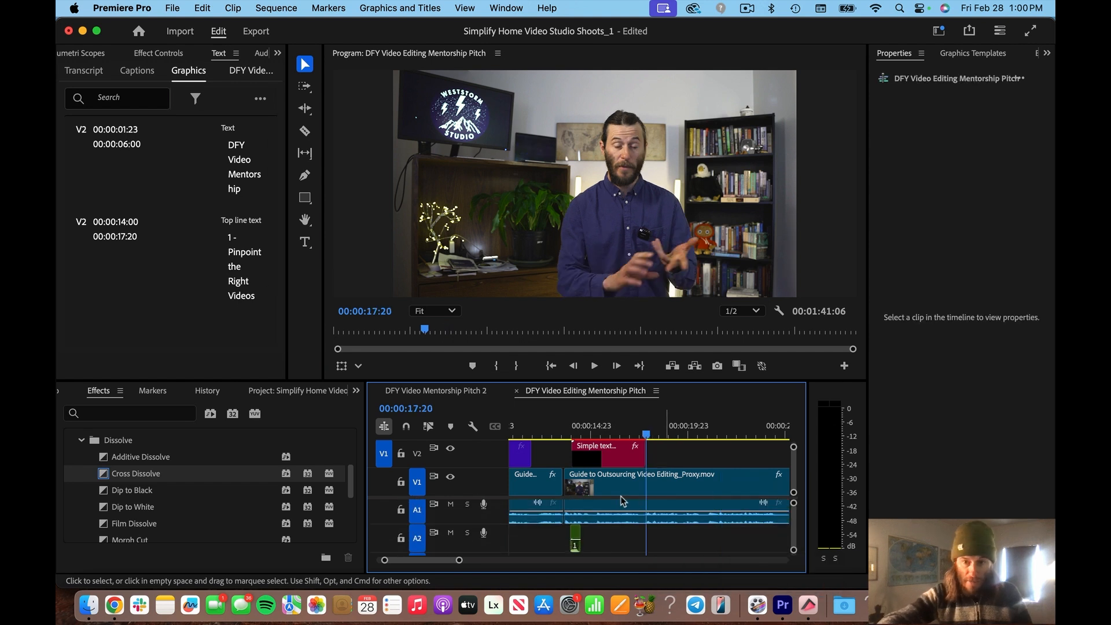
pyautogui.click(595, 460)
pyautogui.keyDown('shift'); pyautogui.click(575, 535); pyautogui.keyUp('shift')
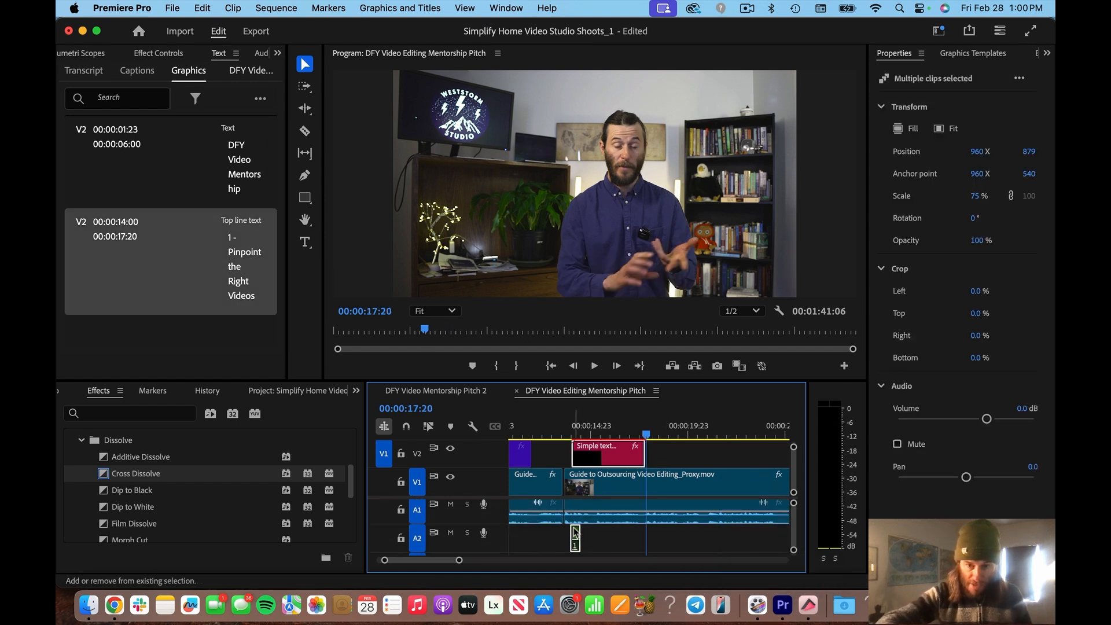
pyautogui.rightClick(575, 531)
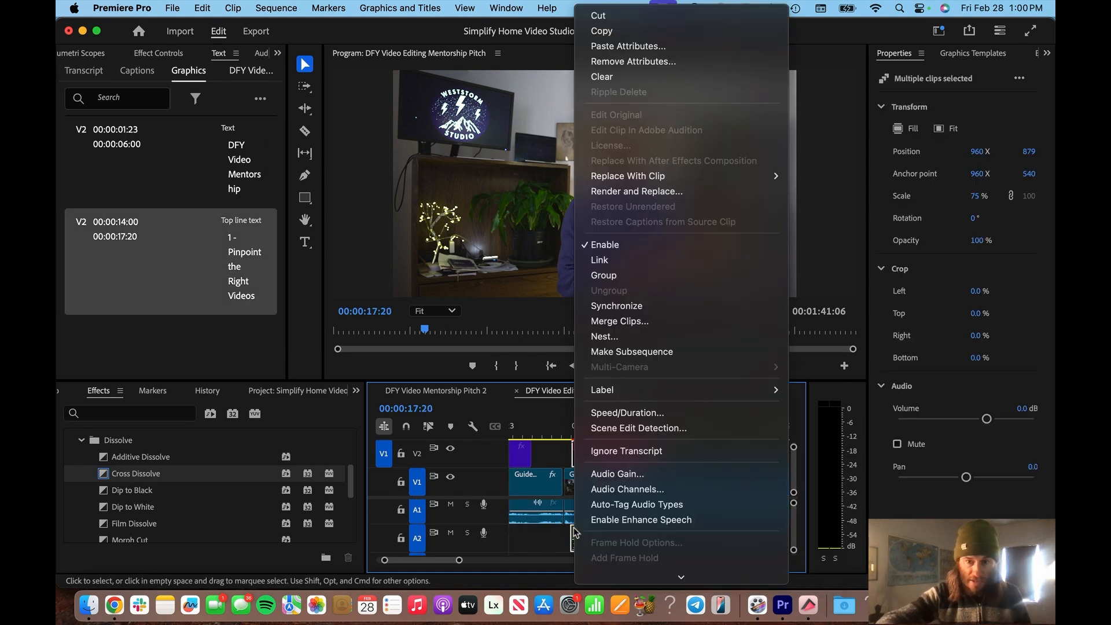
pyautogui.click(643, 31)
pyautogui.click(675, 451)
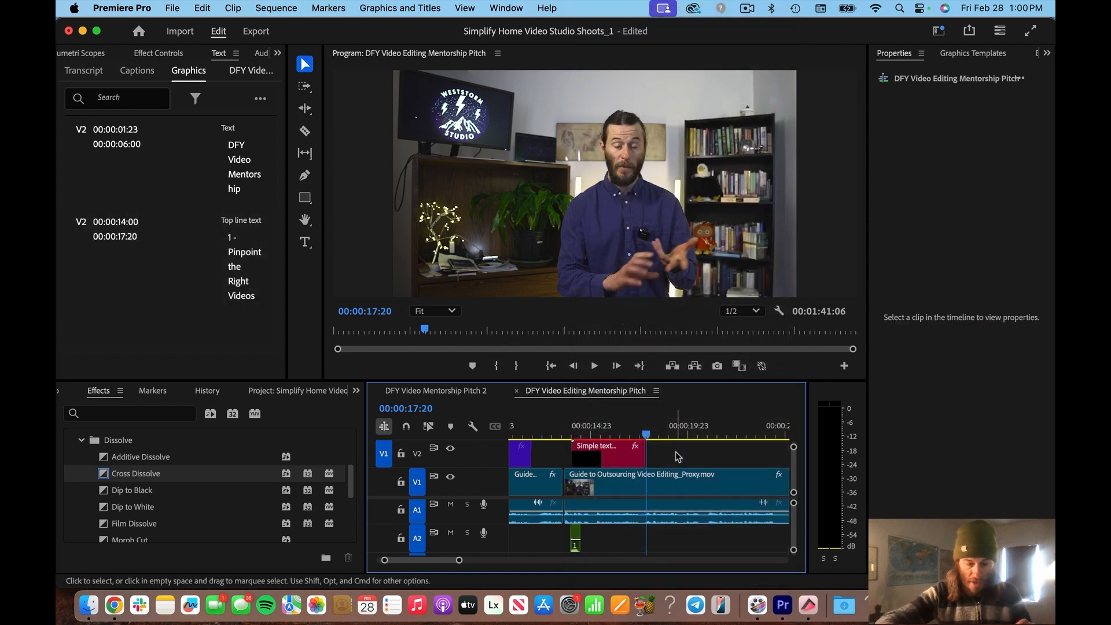
pyautogui.press('super+v')
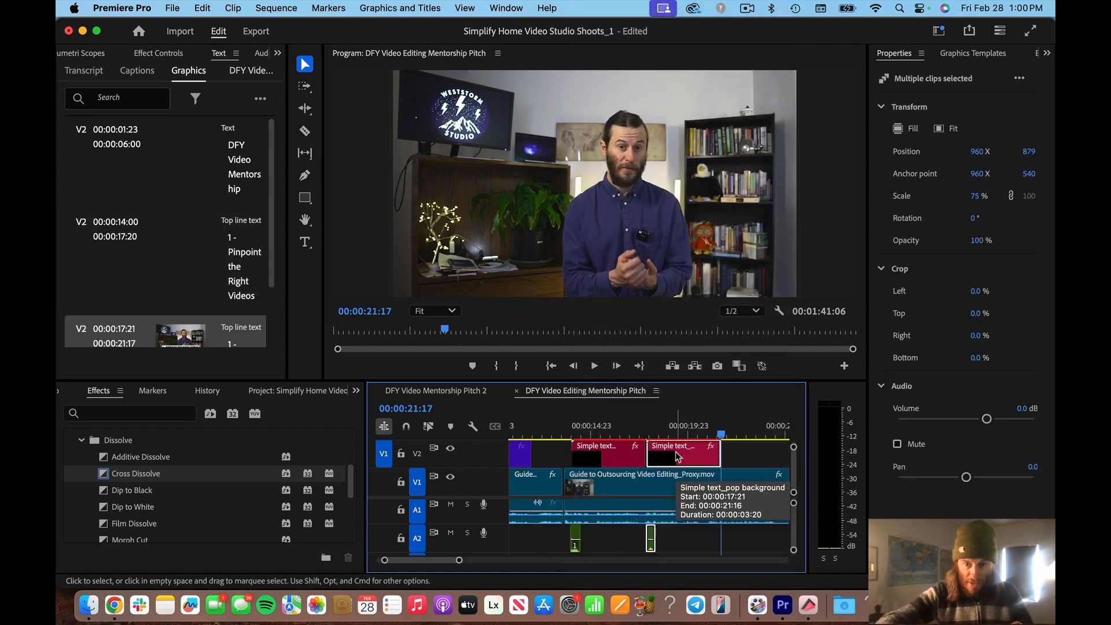
# - Change the number at the start of the second title clip's text to 2
pyautogui.click(643, 428)
pyautogui.click(625, 428)
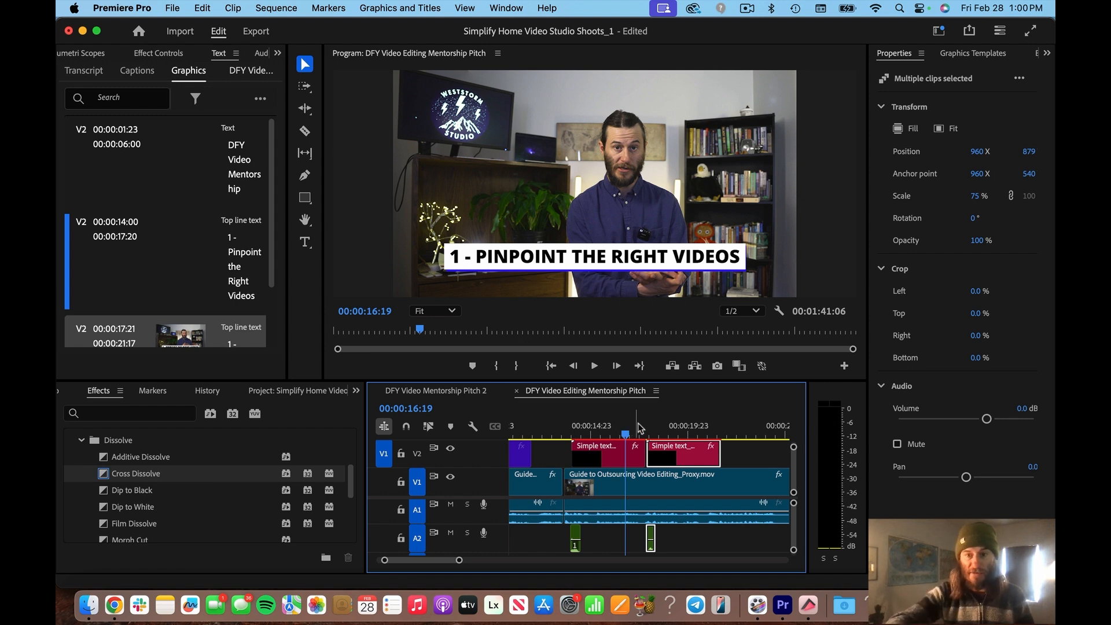
pyautogui.click(658, 428)
pyautogui.doubleClick(675, 454)
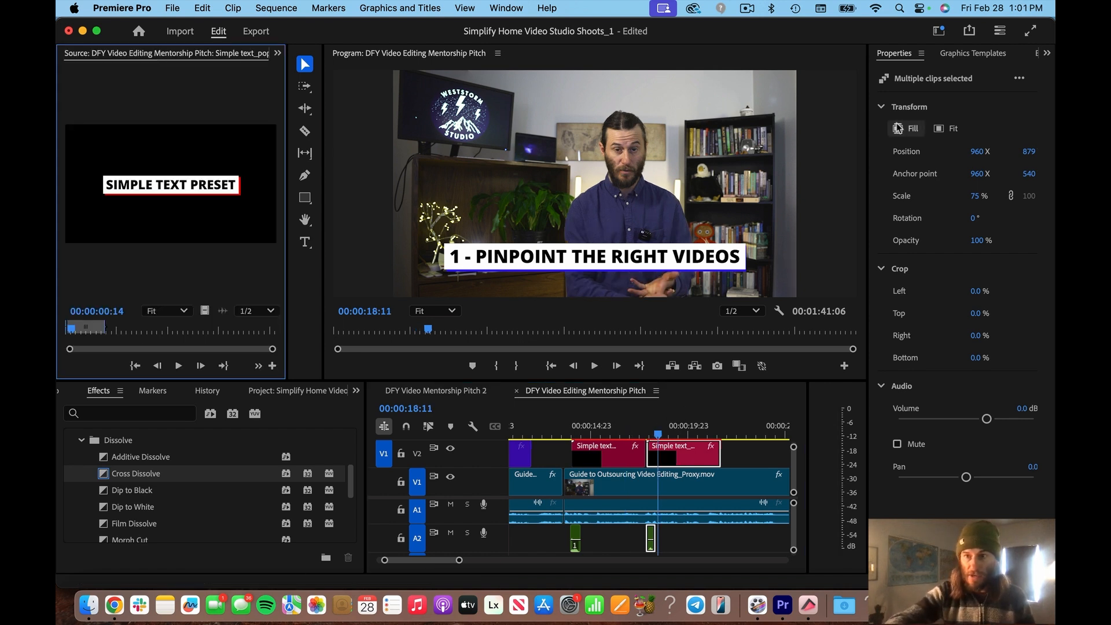
pyautogui.click(763, 446)
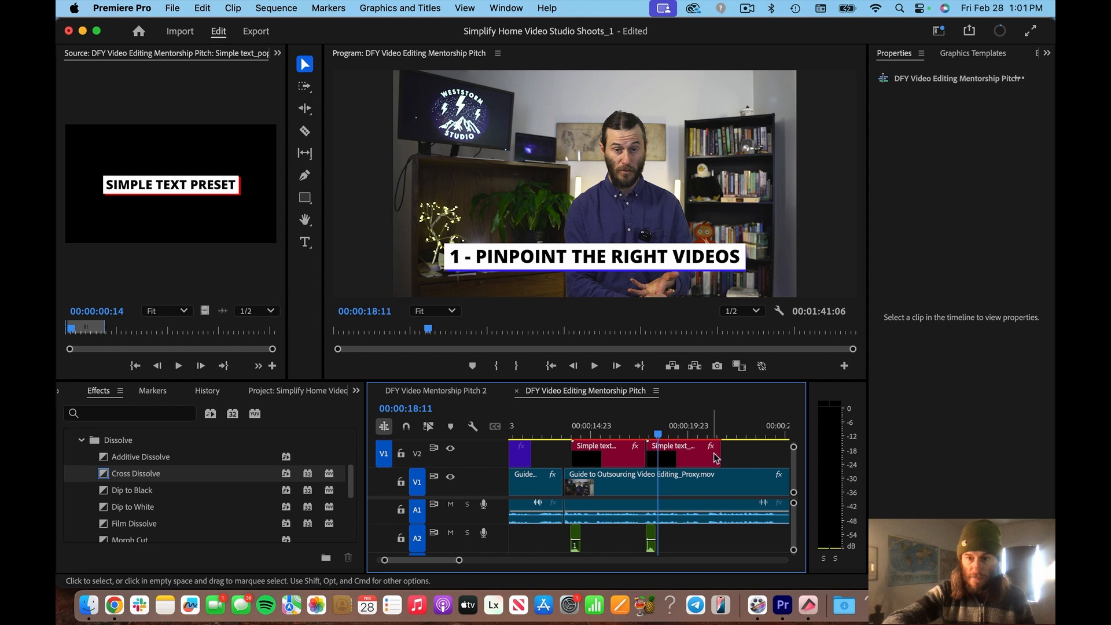
pyautogui.click(697, 461)
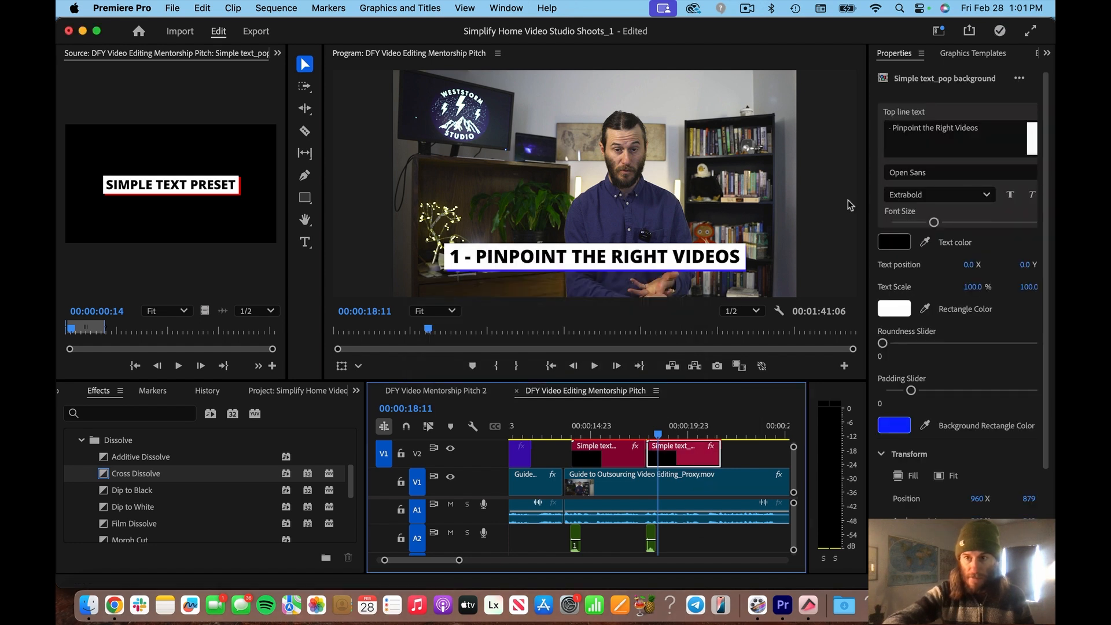
pyautogui.click(904, 126)
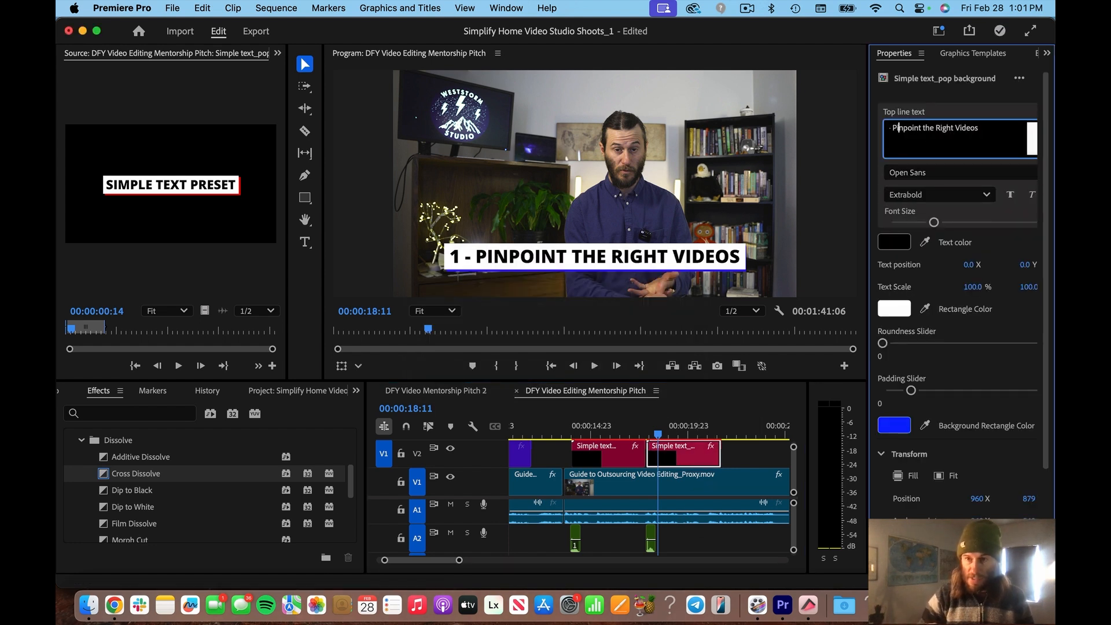
pyautogui.write('1 -')
pyautogui.press('BackSpace')
pyautogui.write('2')
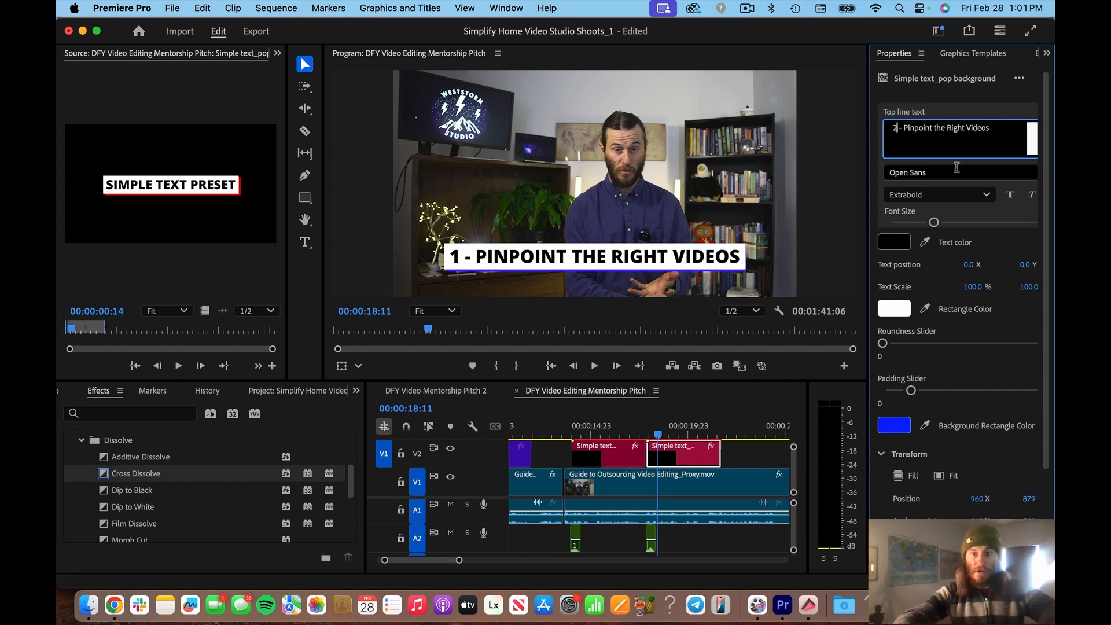
# - Play into the second title and replace its wording after the number with "Make a Production Plan"
pyautogui.click(642, 427)
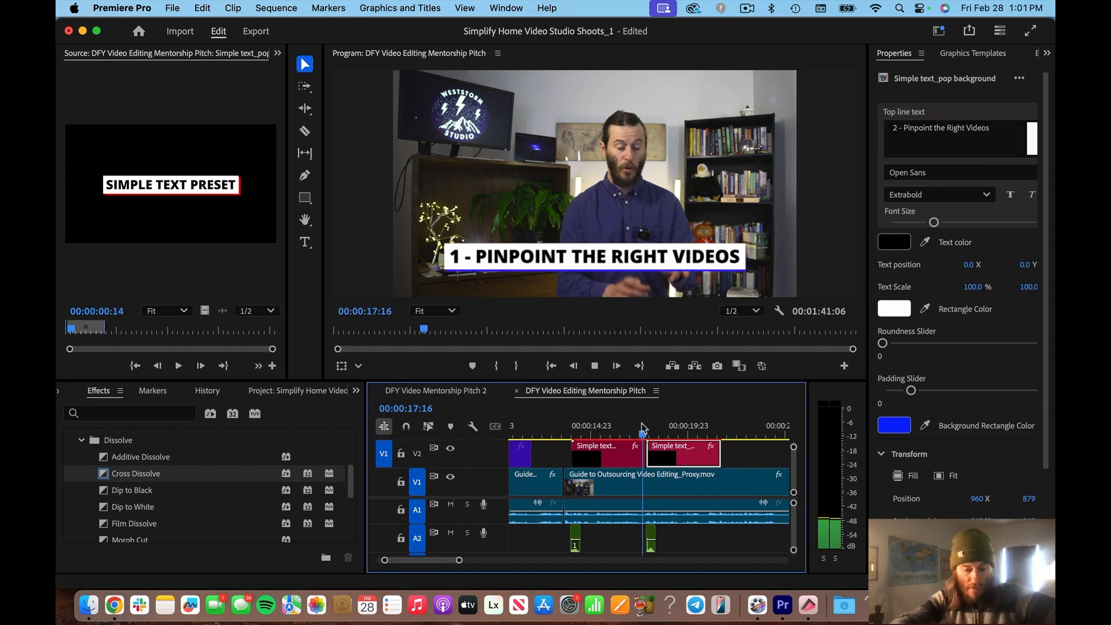
pyautogui.press('space')
pyautogui.press('space')
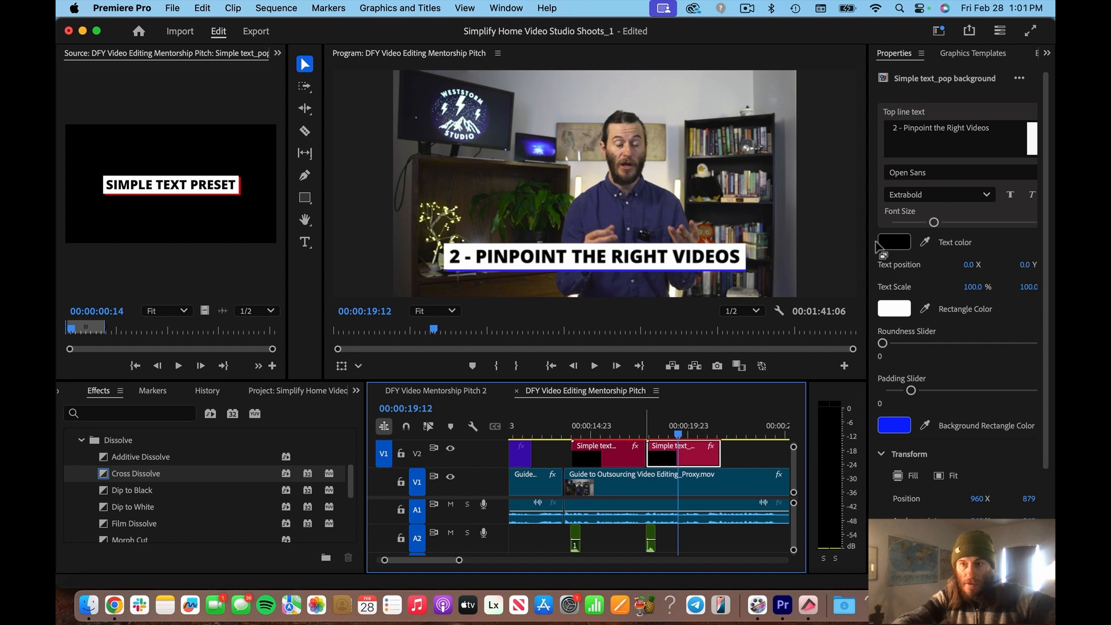
pyautogui.click(994, 128)
pyautogui.moveTo(994, 127); pyautogui.dragTo(908, 130)
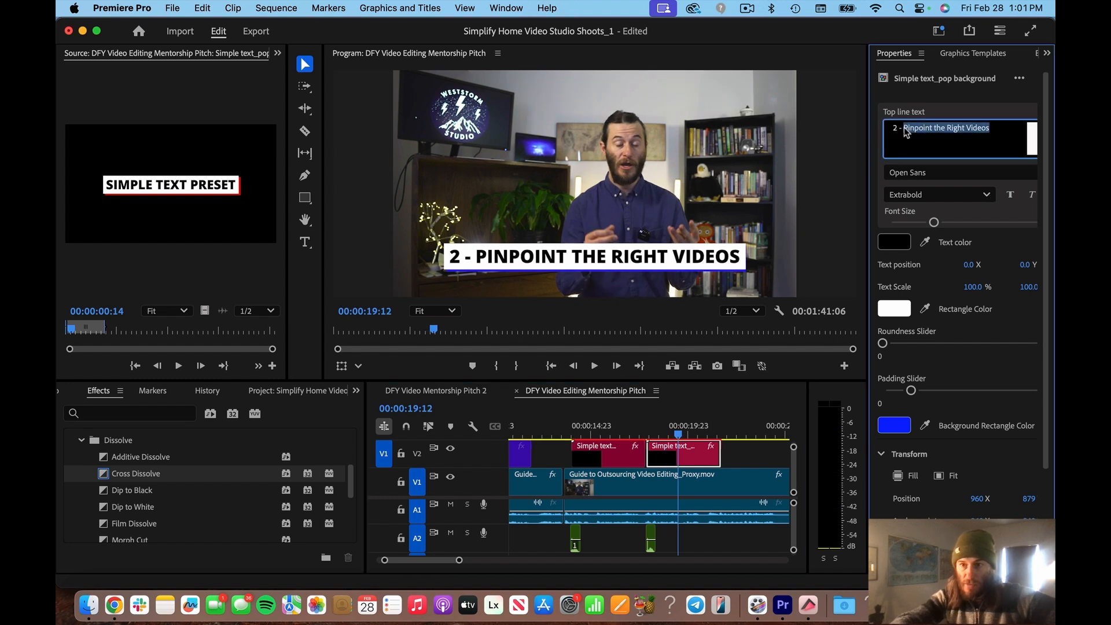
pyautogui.write('Make a Production Plan')
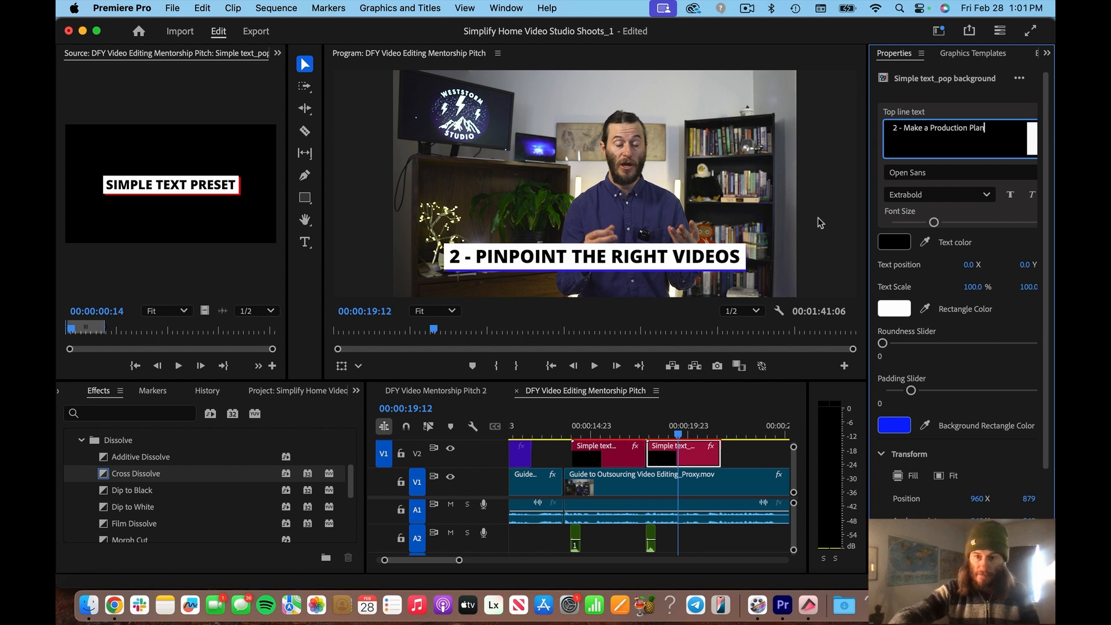
pyautogui.click(827, 391)
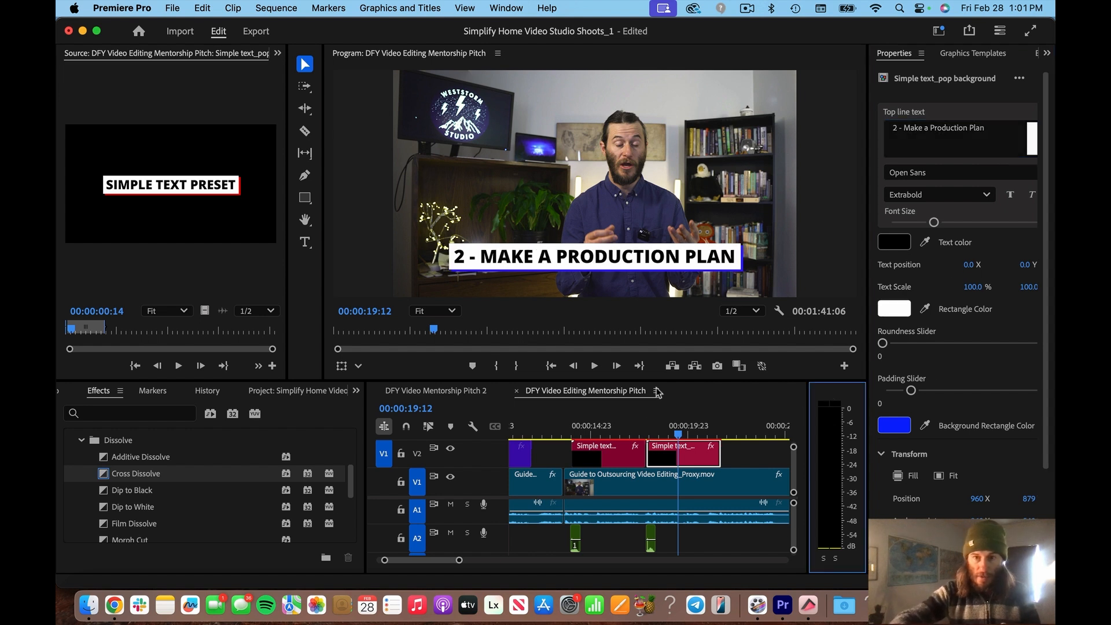
# - Play to the end of the second point and paste the copied title with its pop sound there, at 00:00:21:02
pyautogui.click(631, 424)
pyautogui.press('space')
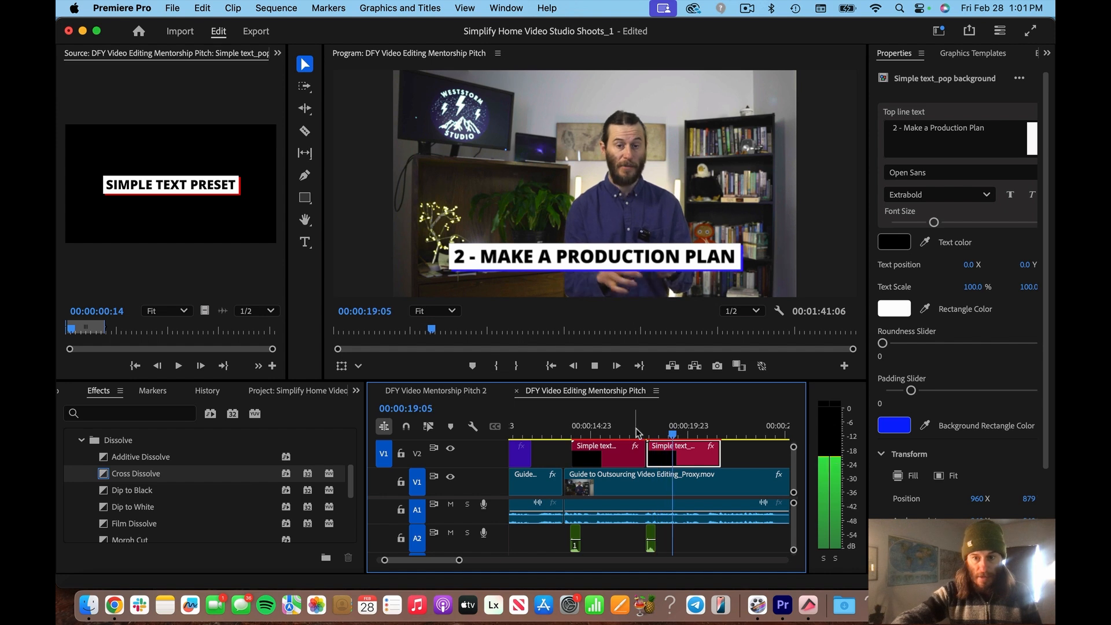
pyautogui.press('space')
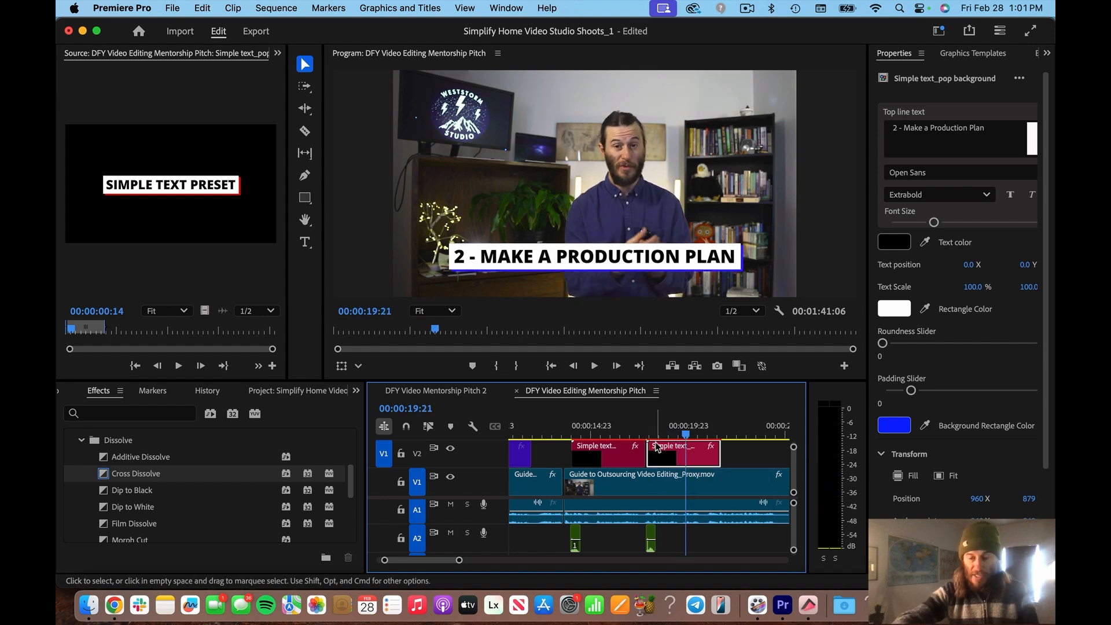
pyautogui.press('space')
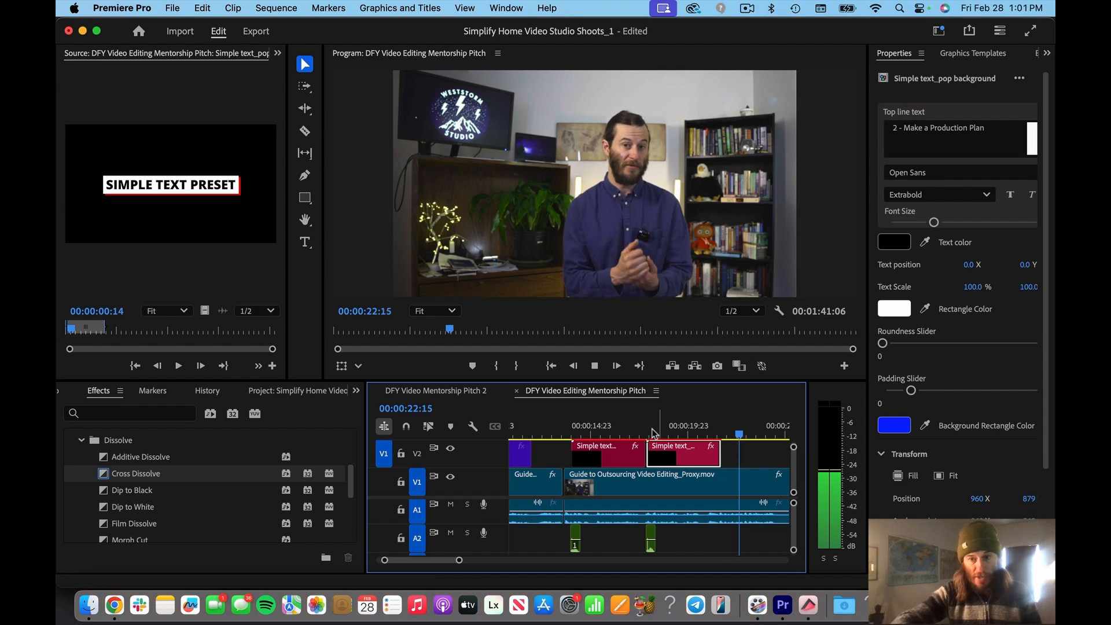
pyautogui.click(651, 433)
pyautogui.press('space')
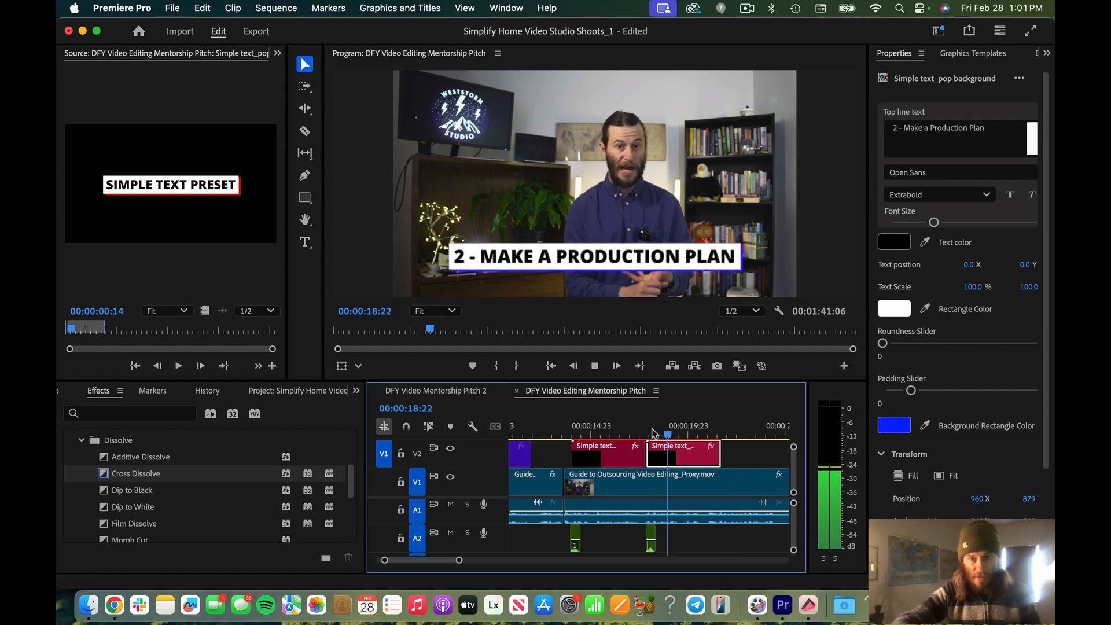
pyautogui.press('space')
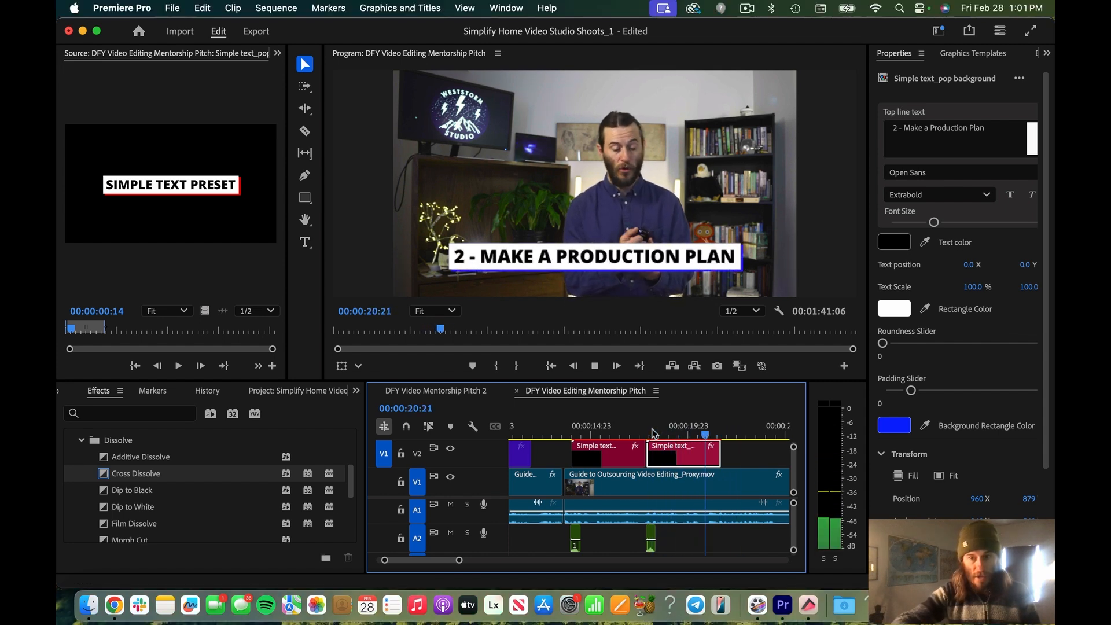
pyautogui.press('space')
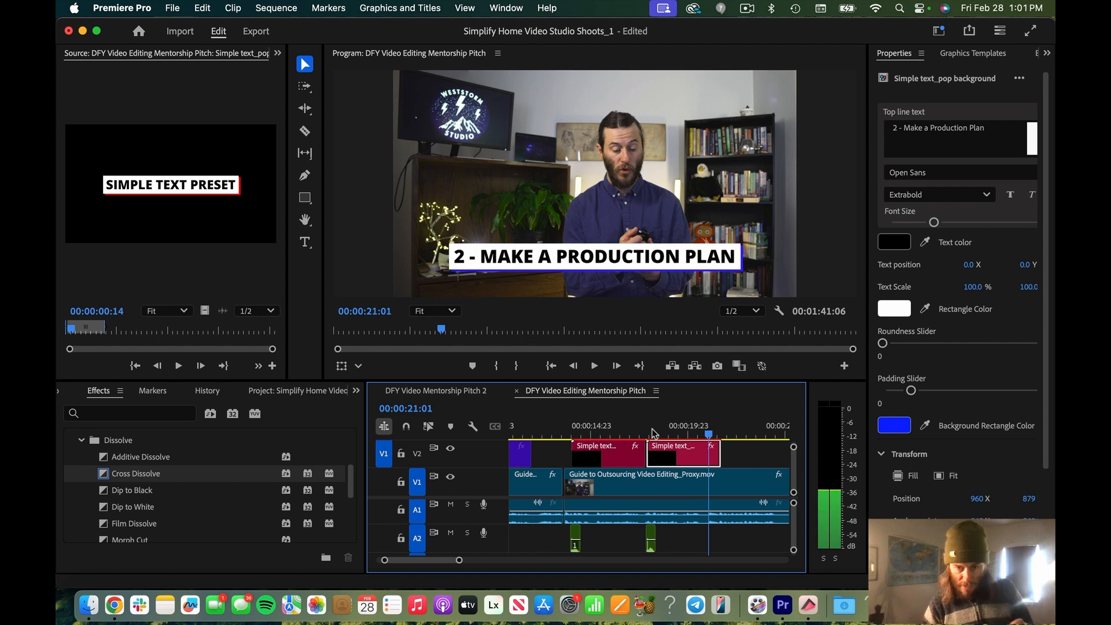
pyautogui.press('super+v')
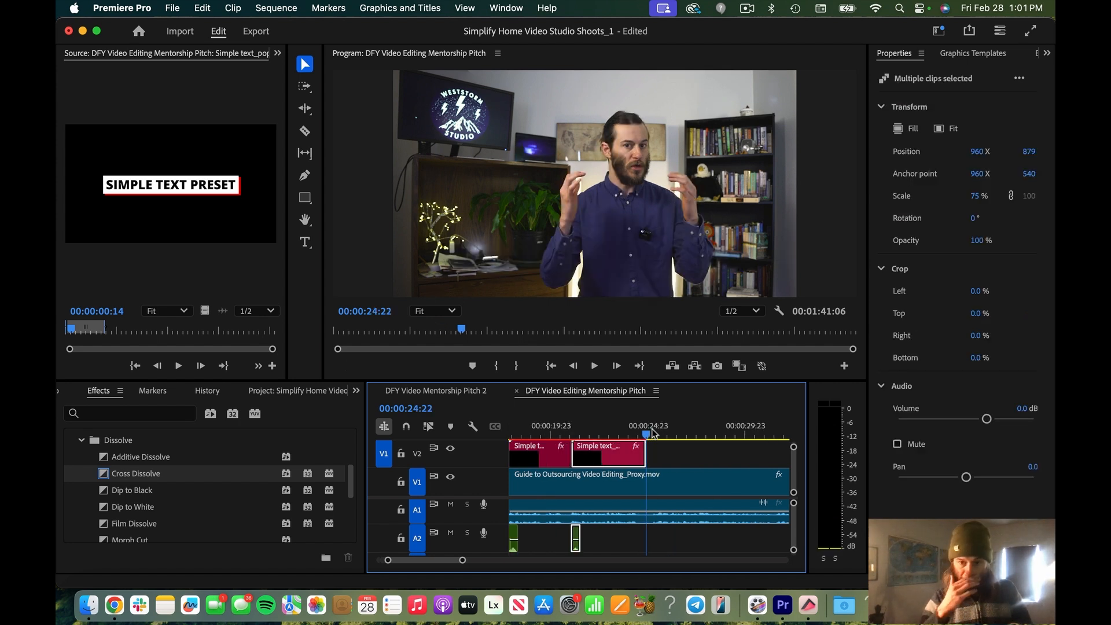
# - Play into the third point and change the third title clip's text to "3 - Create the Script"
pyautogui.click(564, 427)
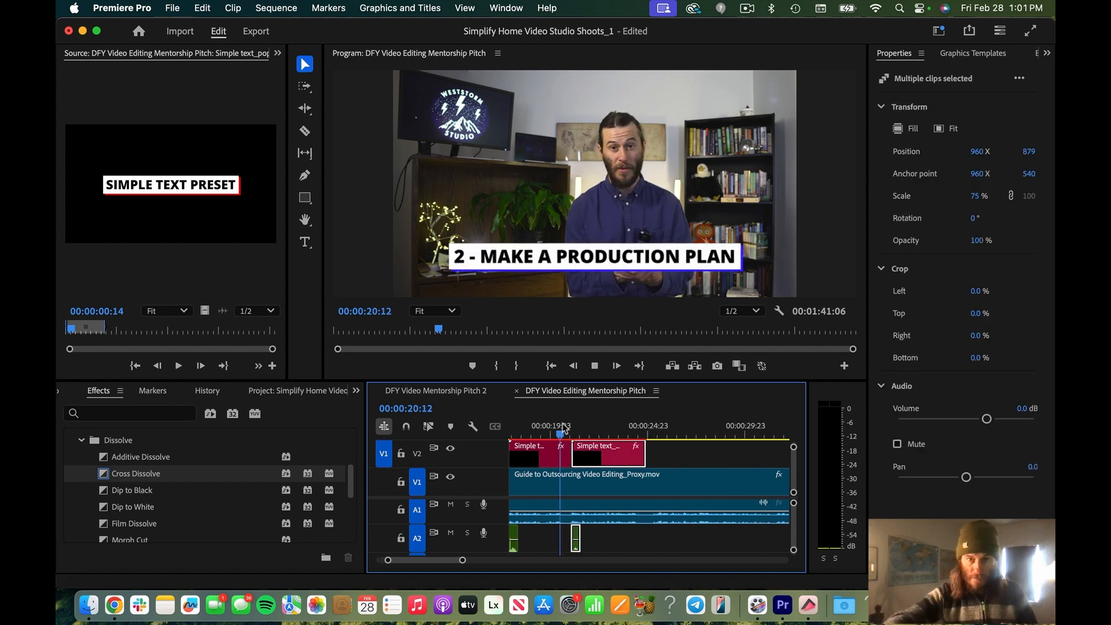
pyautogui.press('space')
pyautogui.press('space')
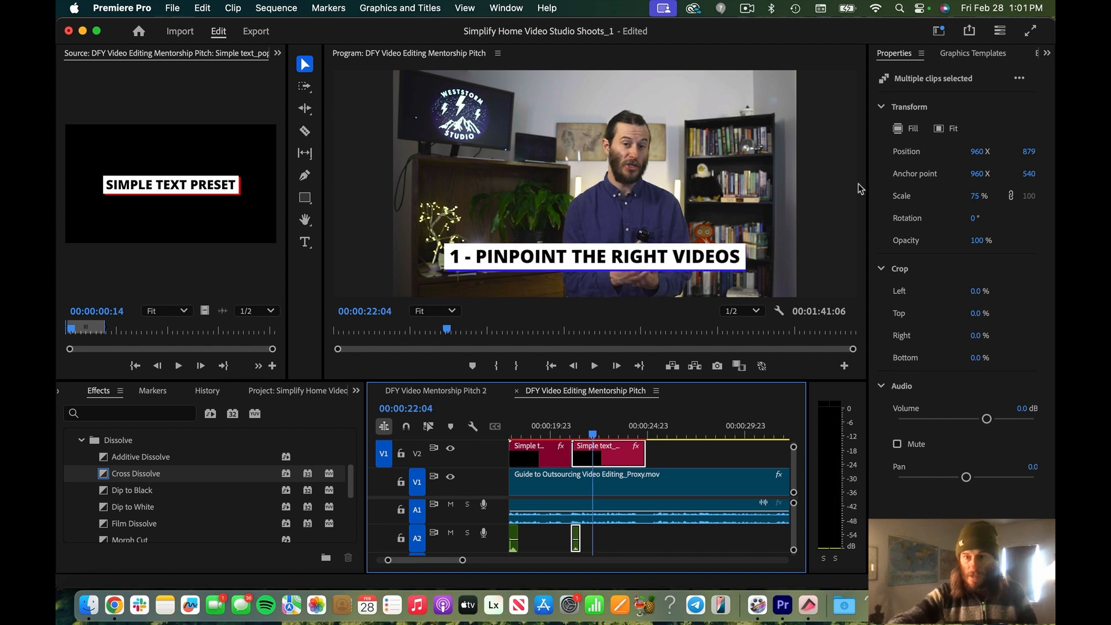
pyautogui.click(670, 454)
pyautogui.click(631, 457)
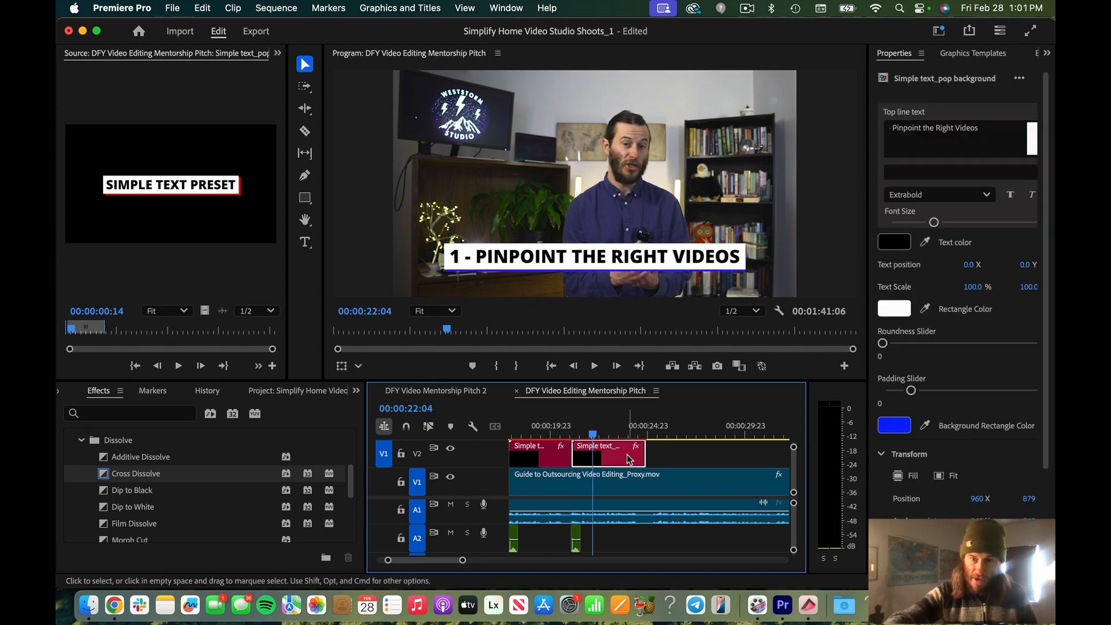
pyautogui.click(900, 131)
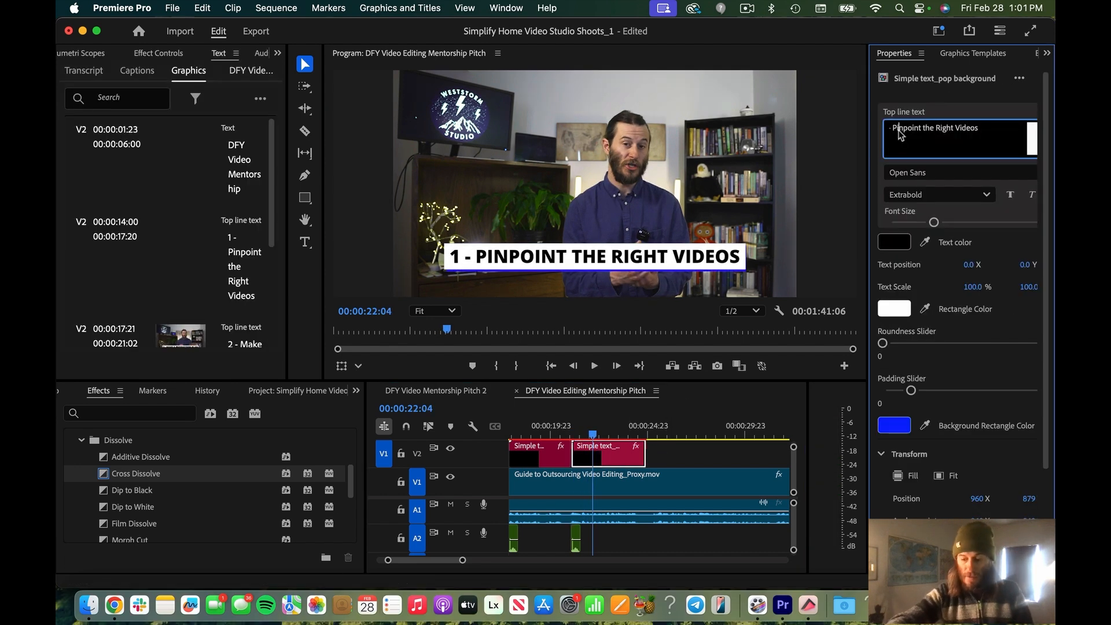
pyautogui.press('Left')
pyautogui.press('Left')
pyautogui.press('Left')
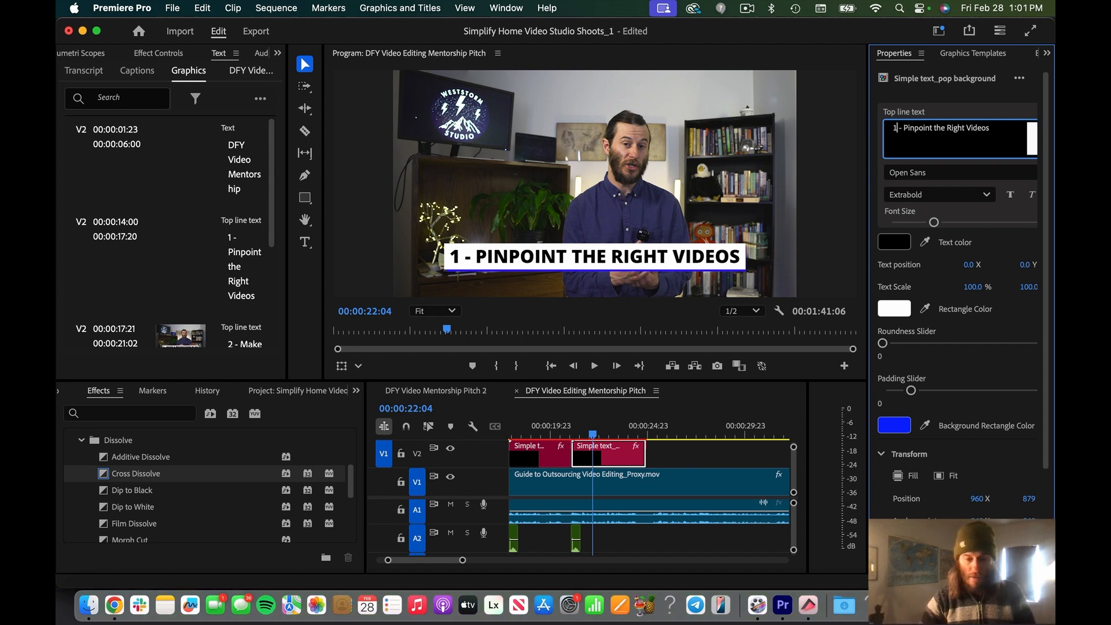
pyautogui.press('BackSpace')
pyautogui.write('3')
pyautogui.moveTo(998, 129); pyautogui.dragTo(909, 131)
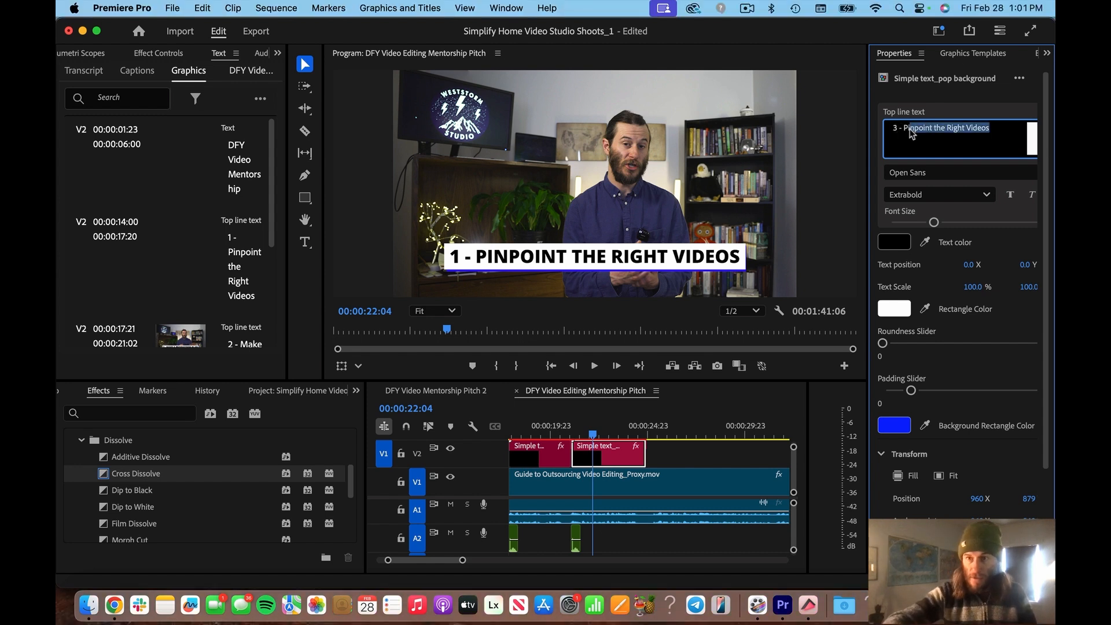
pyautogui.write('Create the Script')
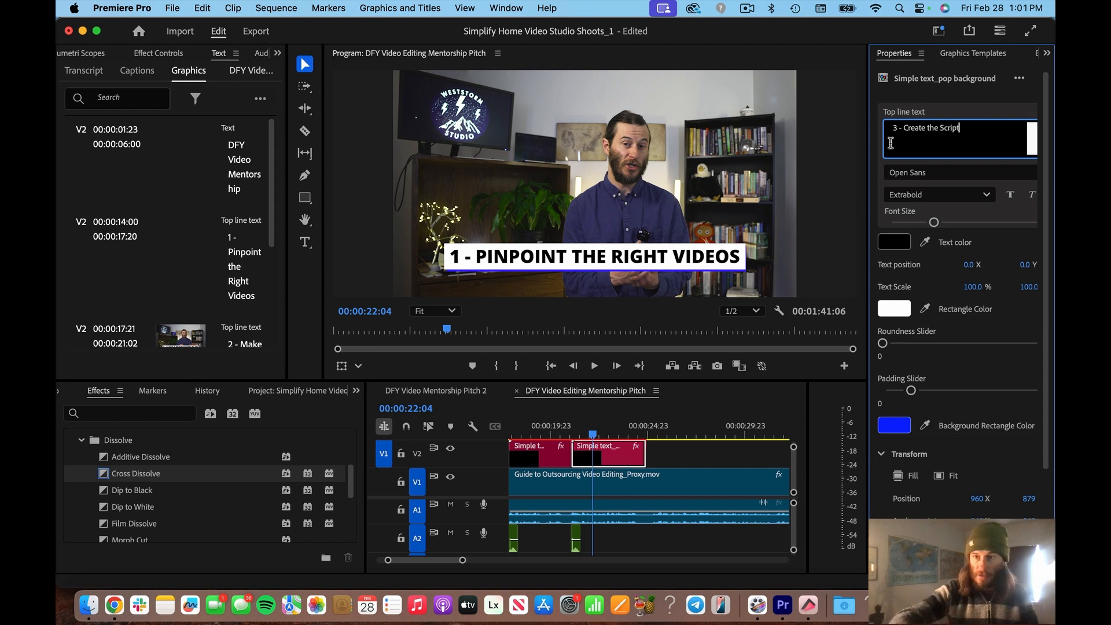
# - Apply the "3 - Create the Script" title text and play the sequence onward with more of the timeline in view
pyautogui.click(960, 96)
pyautogui.press('space')
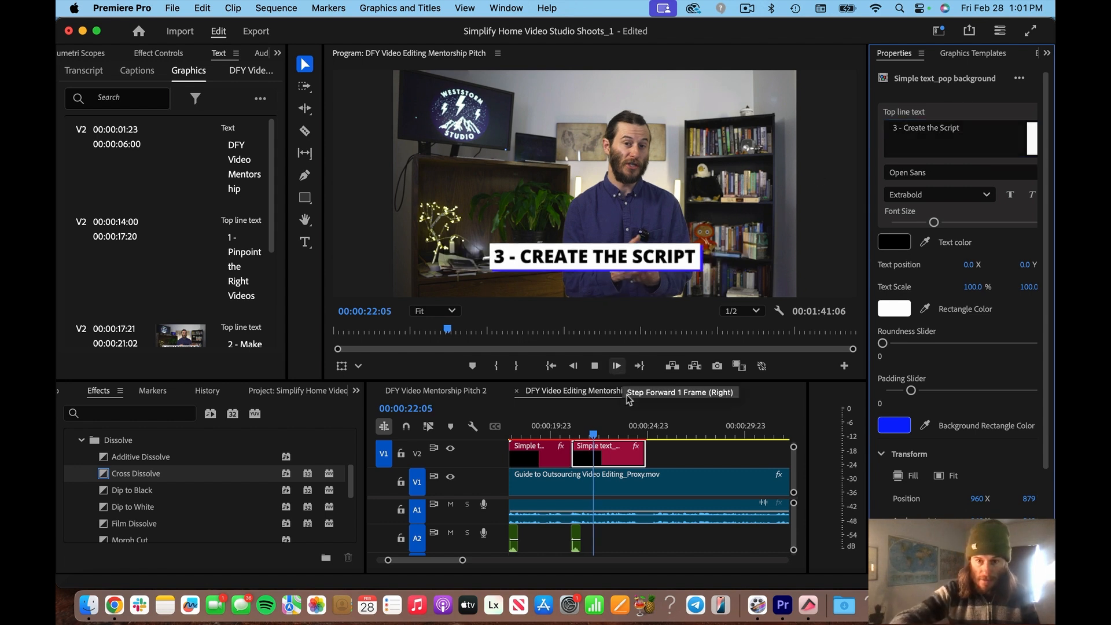
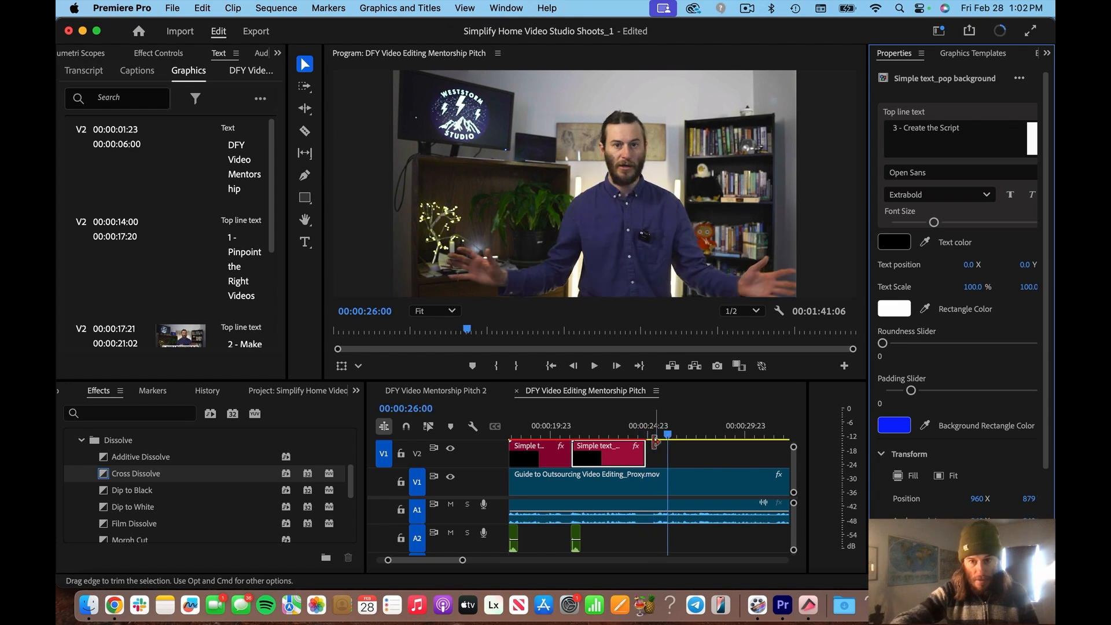
pyautogui.press('-')
pyautogui.press('-')
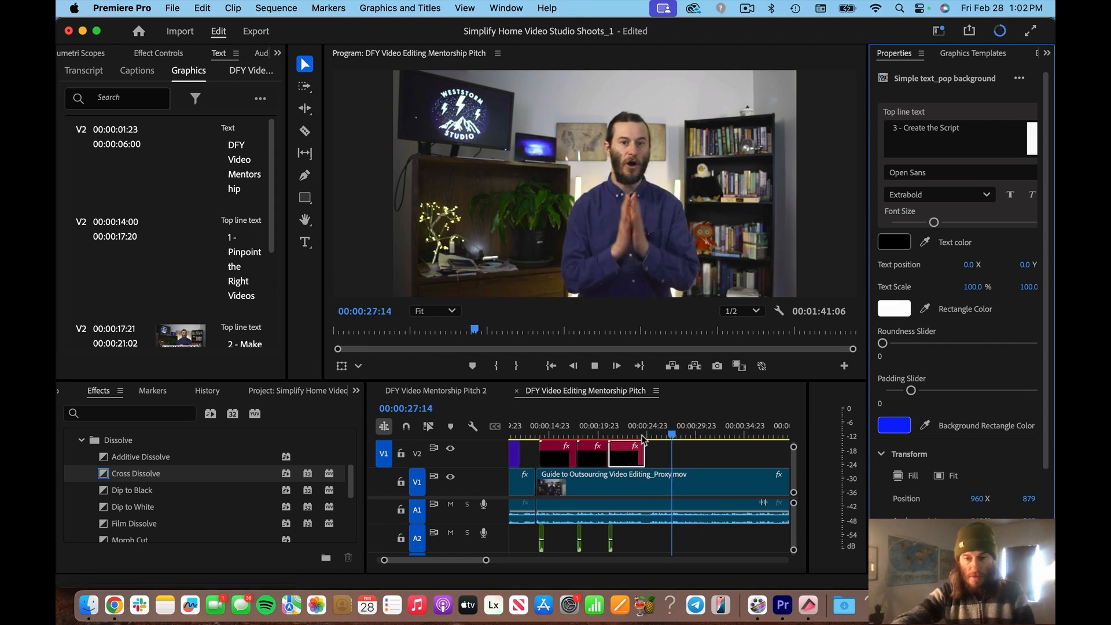
pyautogui.press('-')
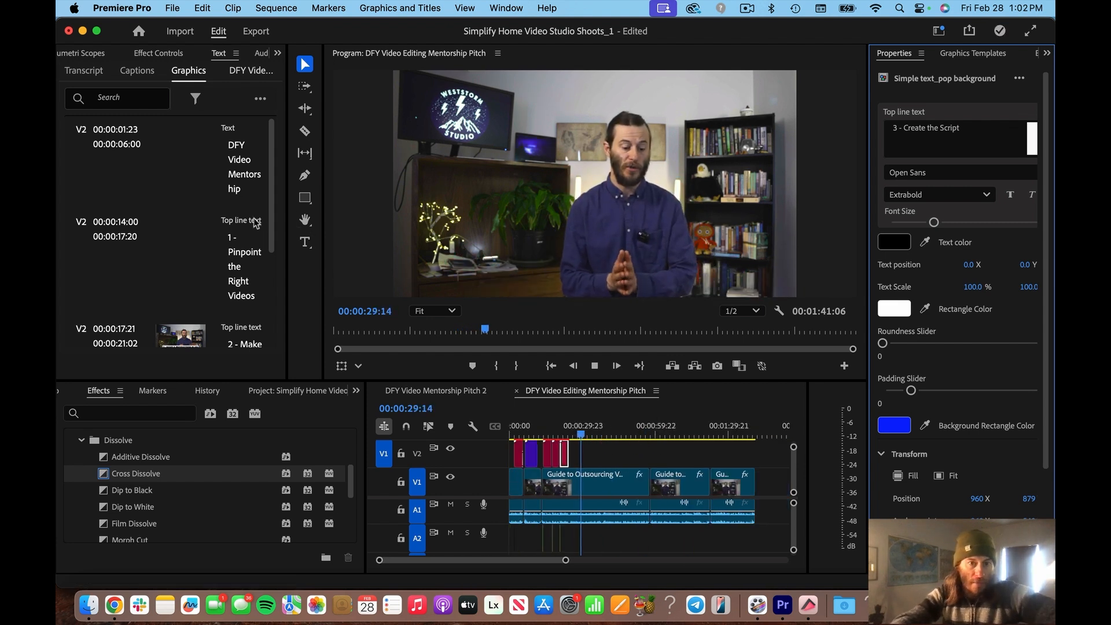
# - Show the sequence transcript in a widened pane and play the passage about the script and shooting plan
pyautogui.moveTo(287, 231); pyautogui.dragTo(308, 231)
pyautogui.scroll(-2, 197, 188)
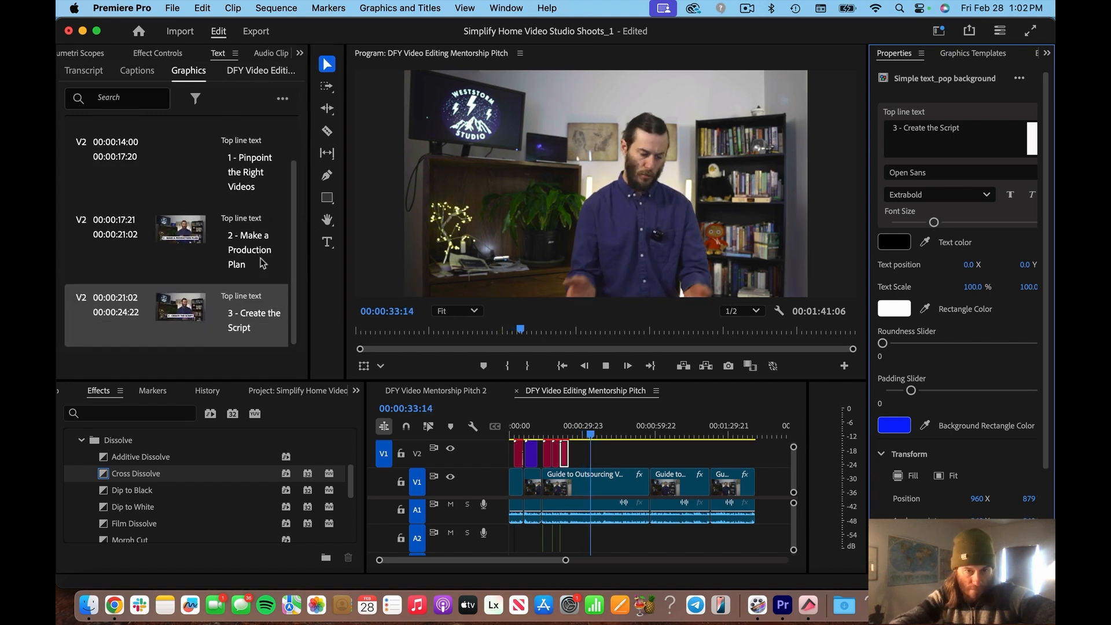
pyautogui.click(83, 70)
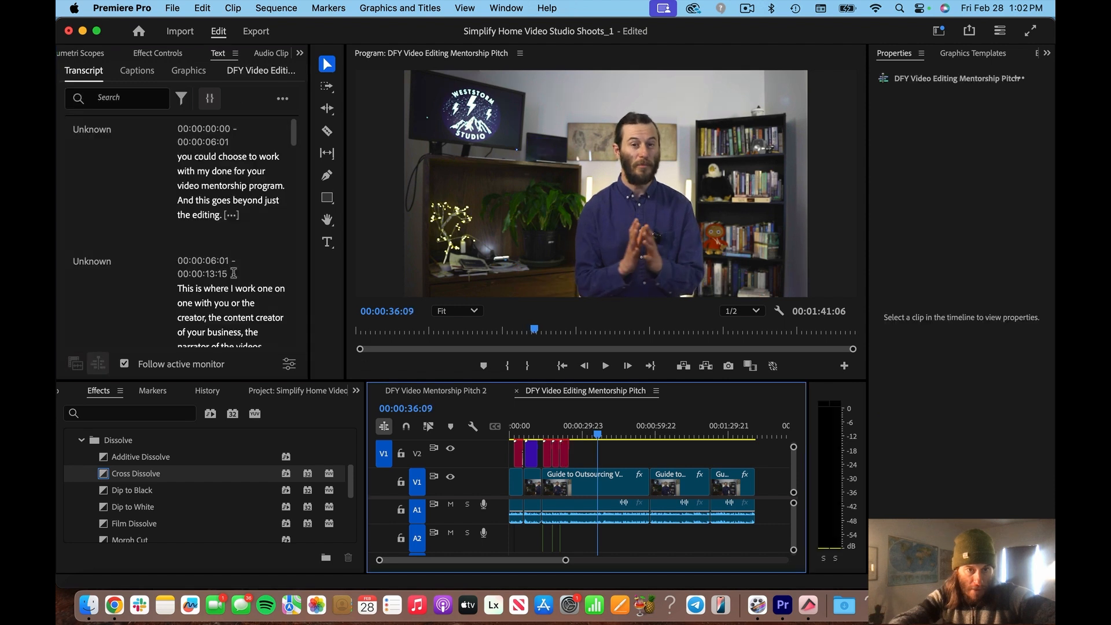
pyautogui.scroll(-15, 233, 274)
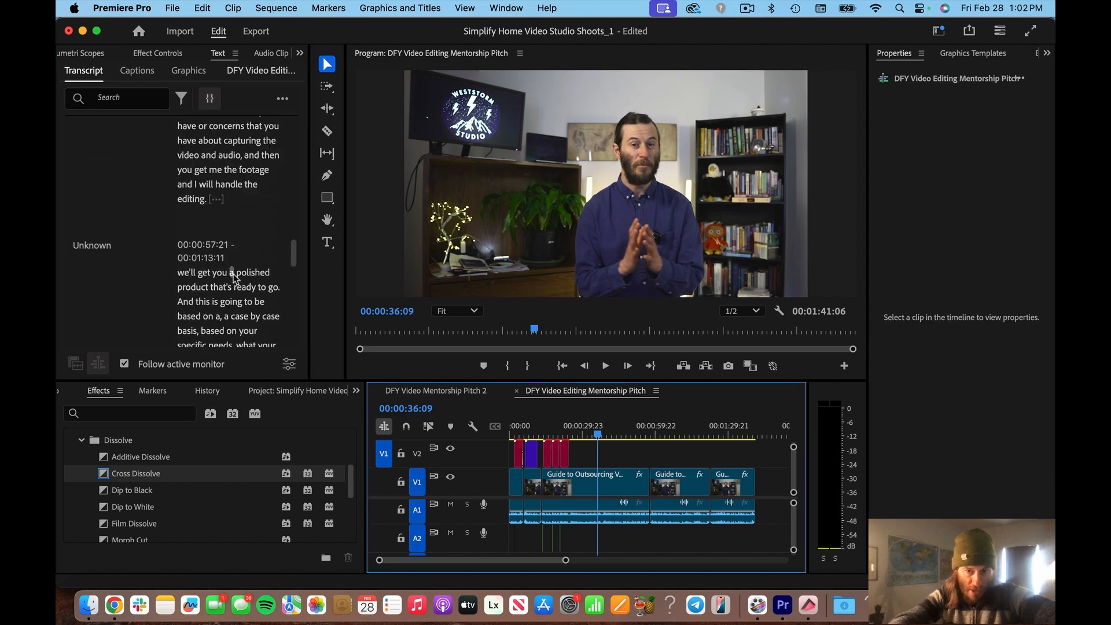
pyautogui.press('space')
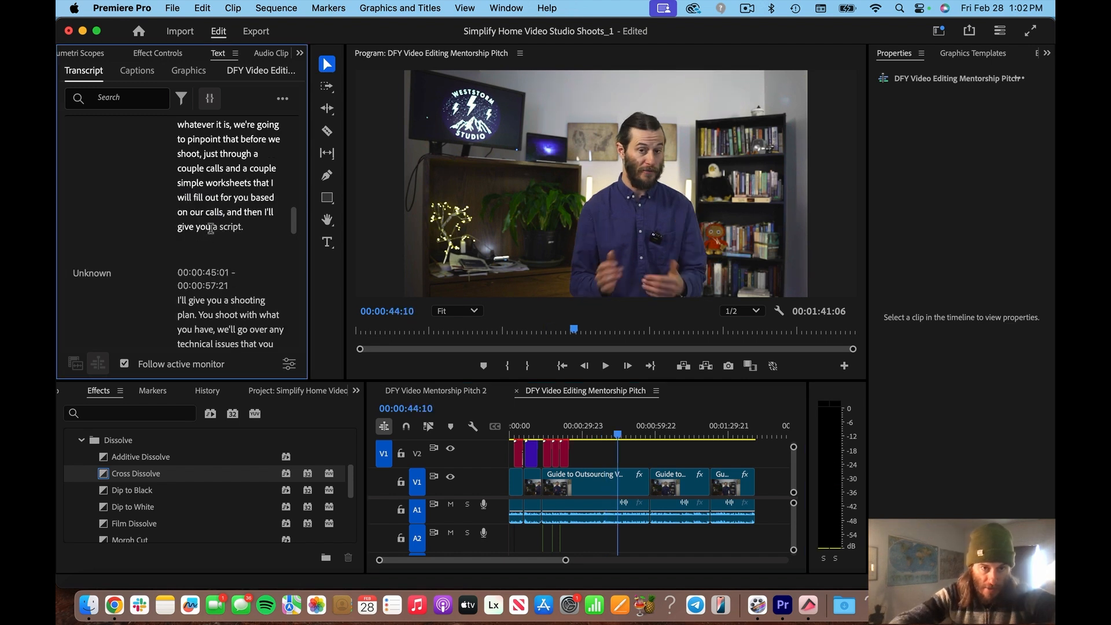
pyautogui.press('space')
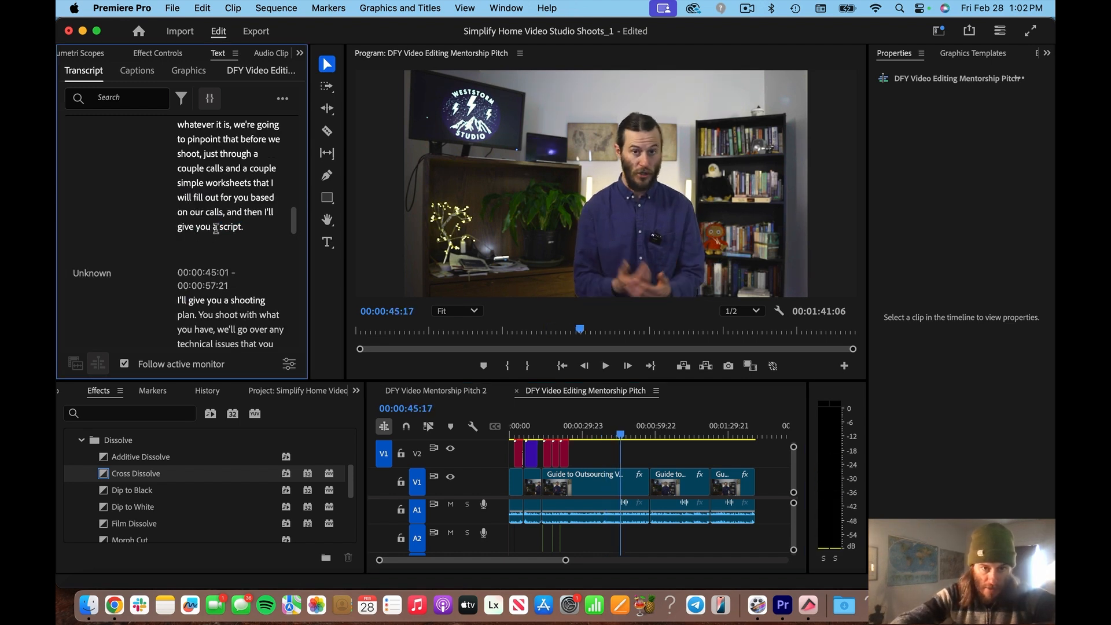
# - Paste the copied title graphic with its sound effect where "I'll give you a shooting plan" starts, at 00:00:45:04, and preview it
pyautogui.click(610, 431)
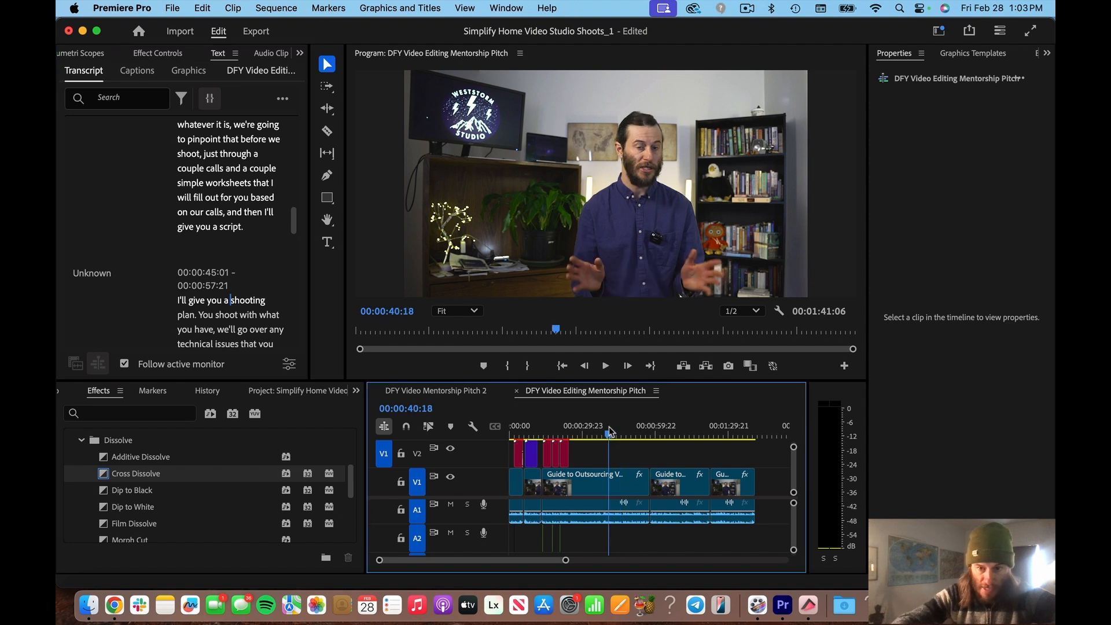
pyautogui.press('=')
pyautogui.press('=')
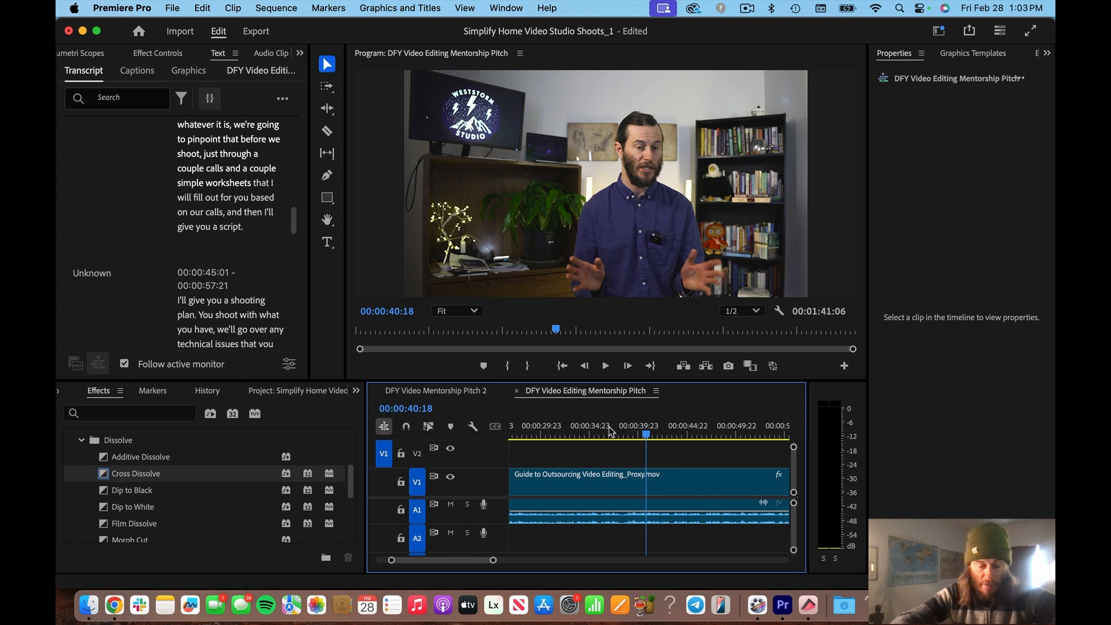
pyautogui.press('space')
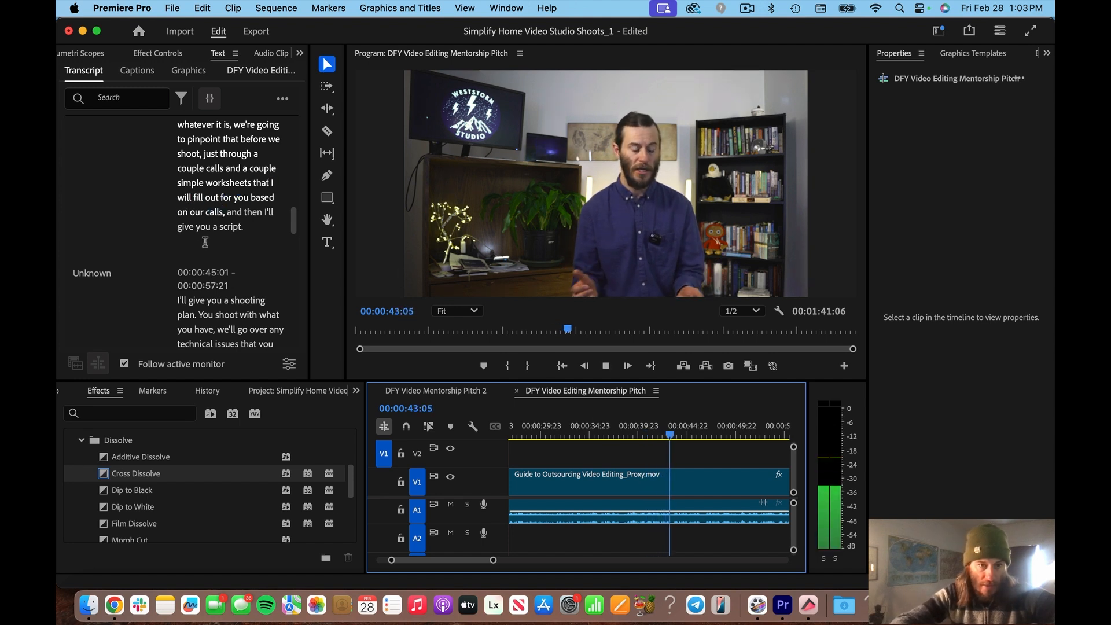
pyautogui.press('space')
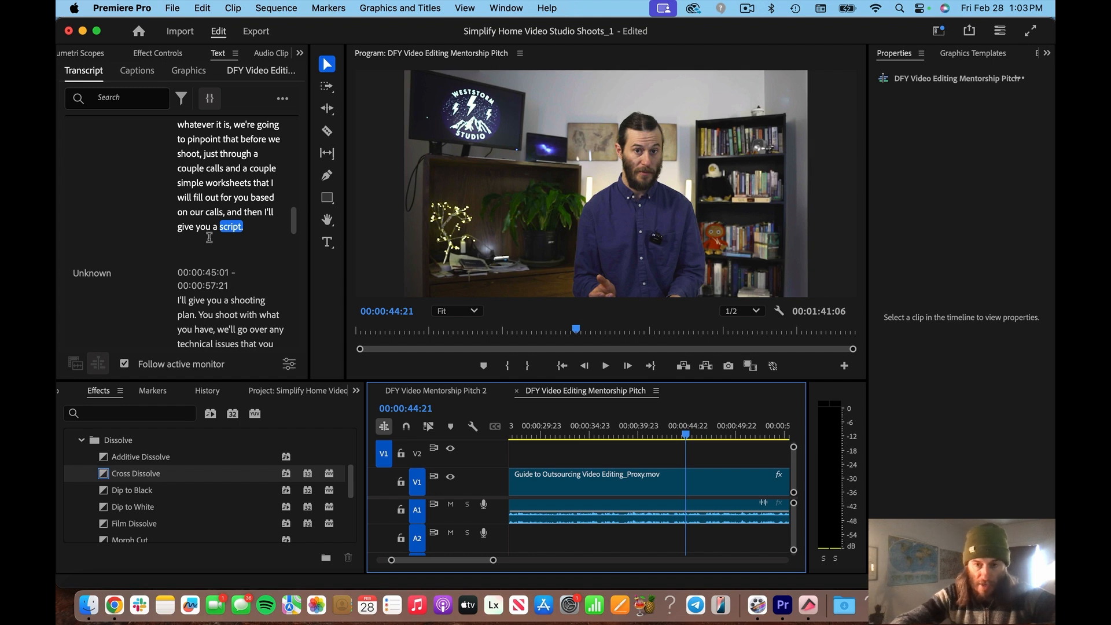
pyautogui.press('space')
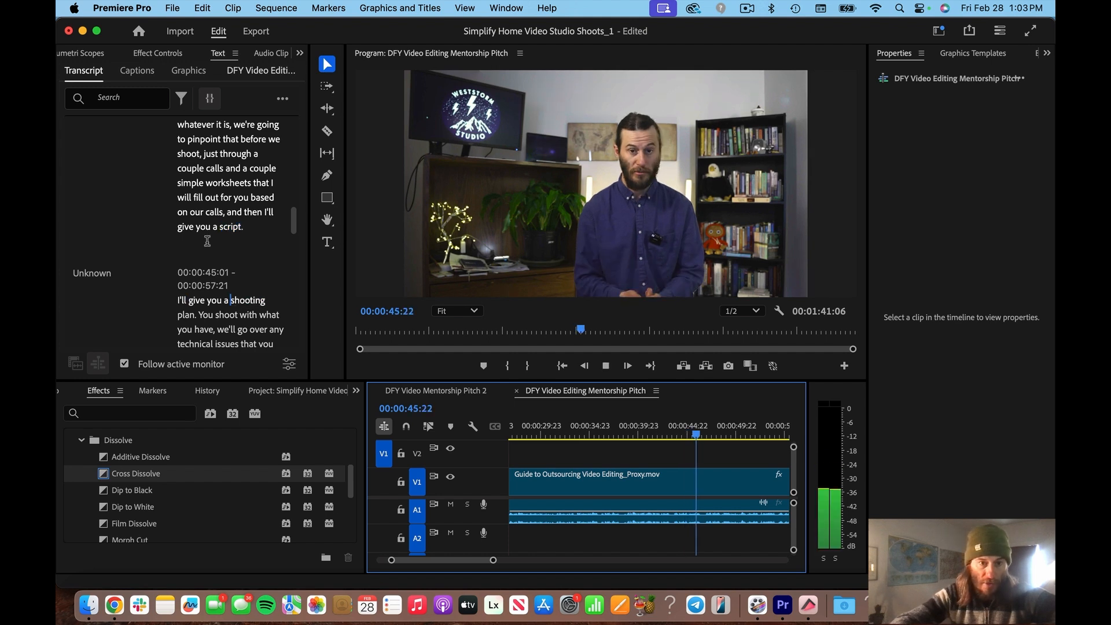
pyautogui.click(231, 225)
pyautogui.press('space')
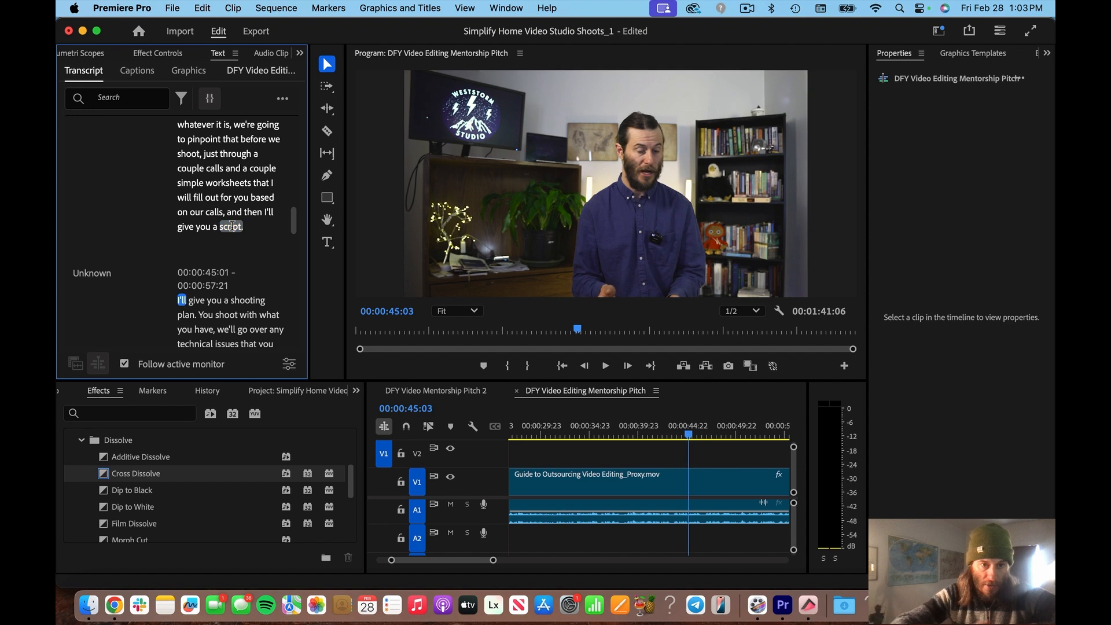
pyautogui.click(712, 457)
pyautogui.press('super+v')
pyautogui.click(679, 426)
pyautogui.press('space')
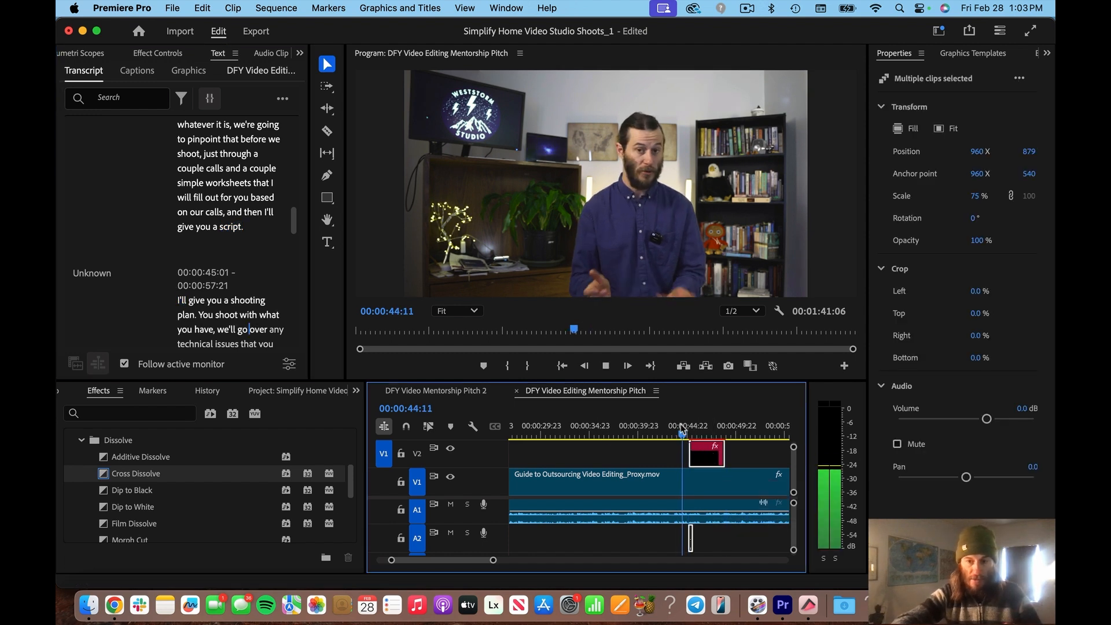
pyautogui.press('space')
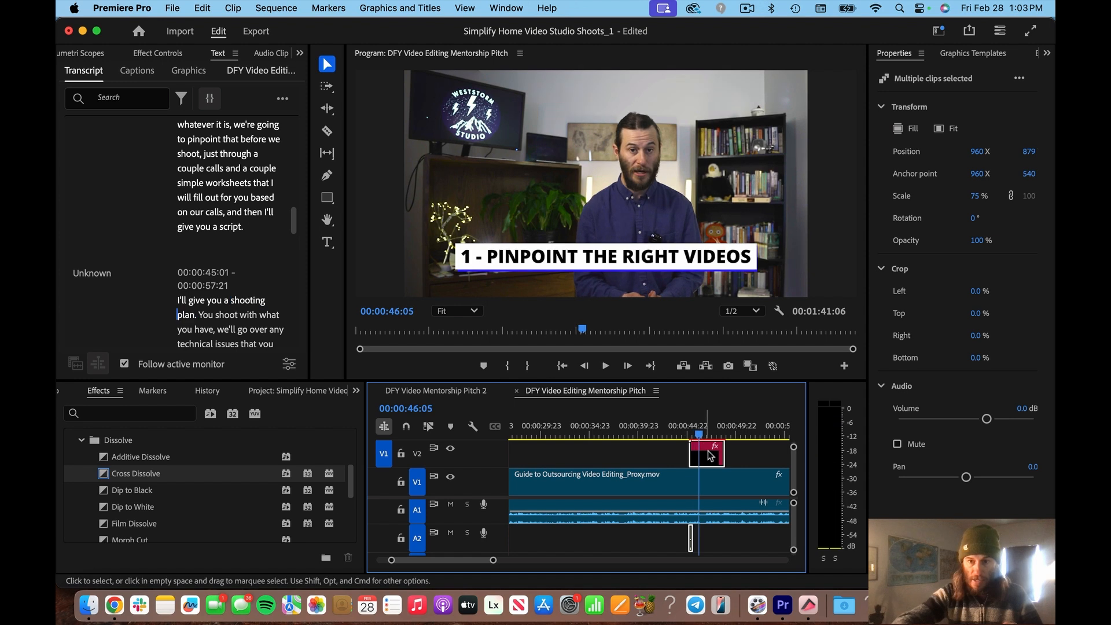
# - Change the text of the newly pasted title to "4 - Give you a Shooting Plan"
pyautogui.doubleClick(711, 453)
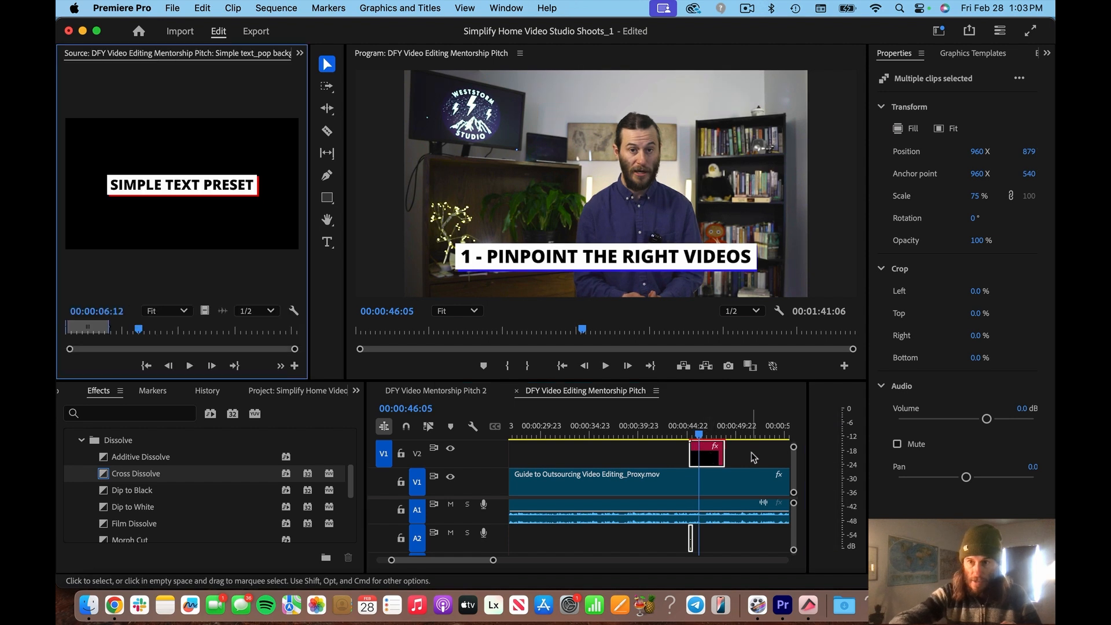
pyautogui.click(709, 457)
pyautogui.click(901, 129)
pyautogui.press('Left')
pyautogui.press('Left')
pyautogui.press('Left')
pyautogui.press('Left')
pyautogui.press('Left')
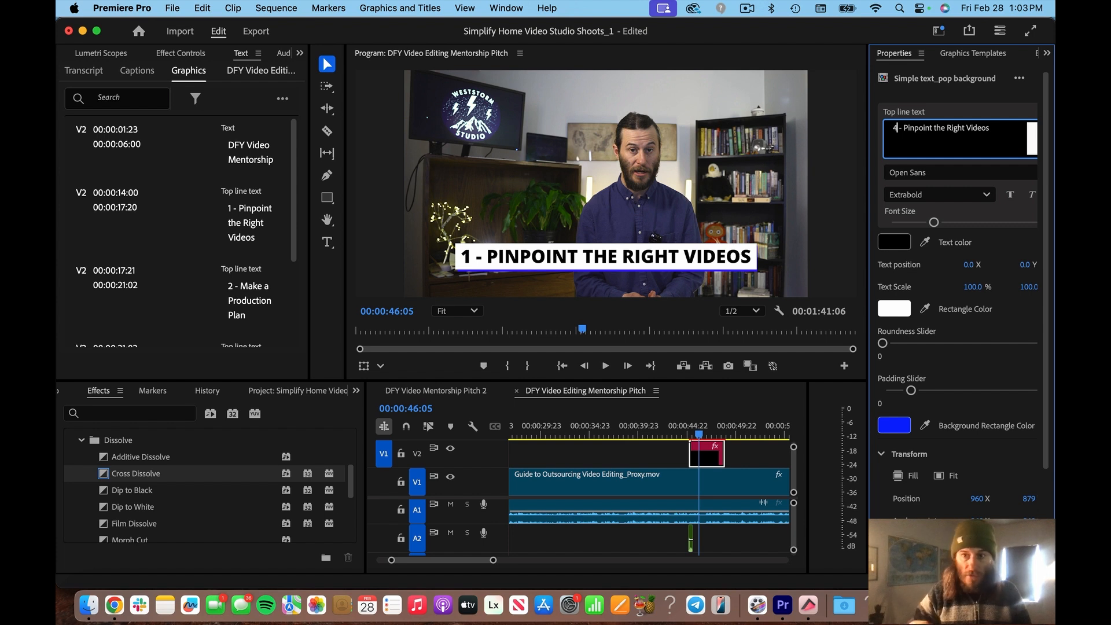
pyautogui.write('4')
pyautogui.moveTo(994, 130); pyautogui.dragTo(904, 129)
pyautogui.write('Give you a Shooting Plan')
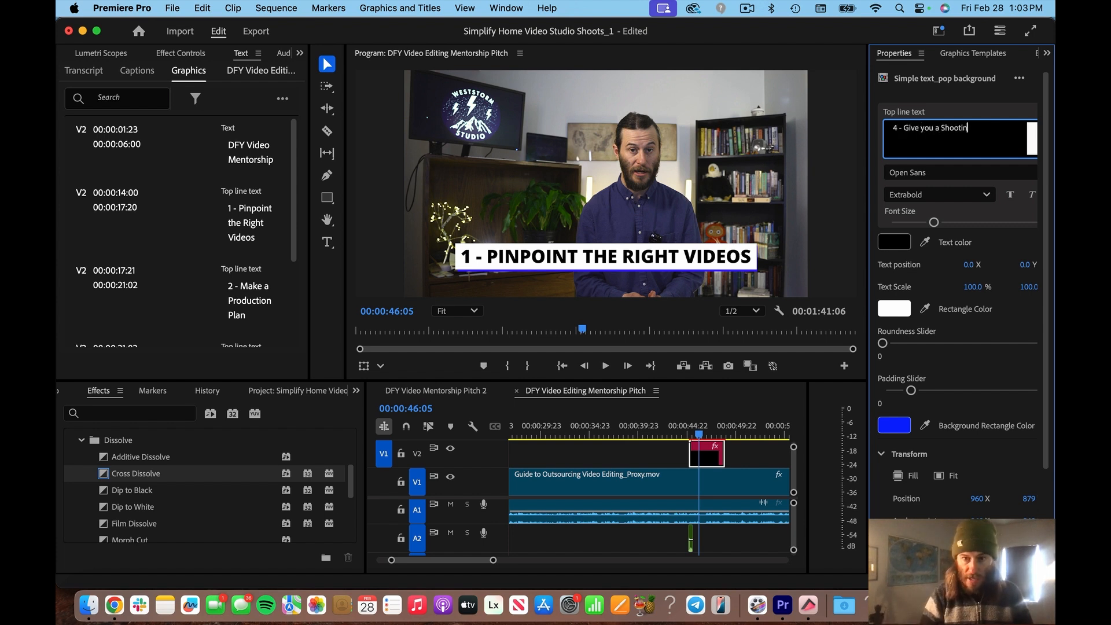
pyautogui.click(857, 205)
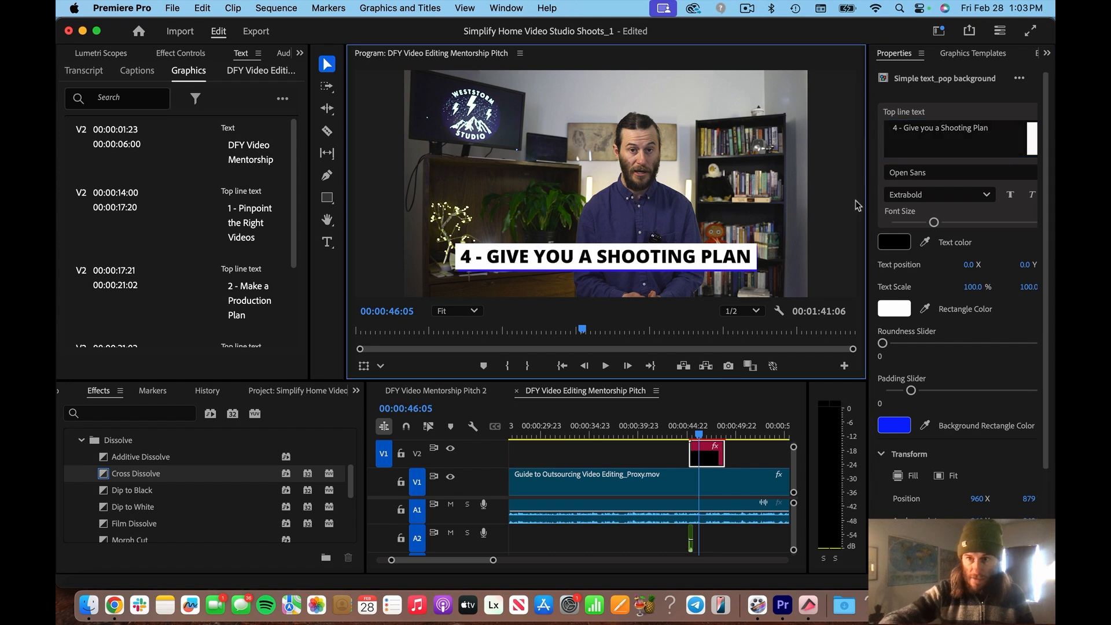
# - Play the sequence from just before the shooting plan title to 00:00:57:00 to find the next title's spot
pyautogui.click(682, 438)
pyautogui.press('space')
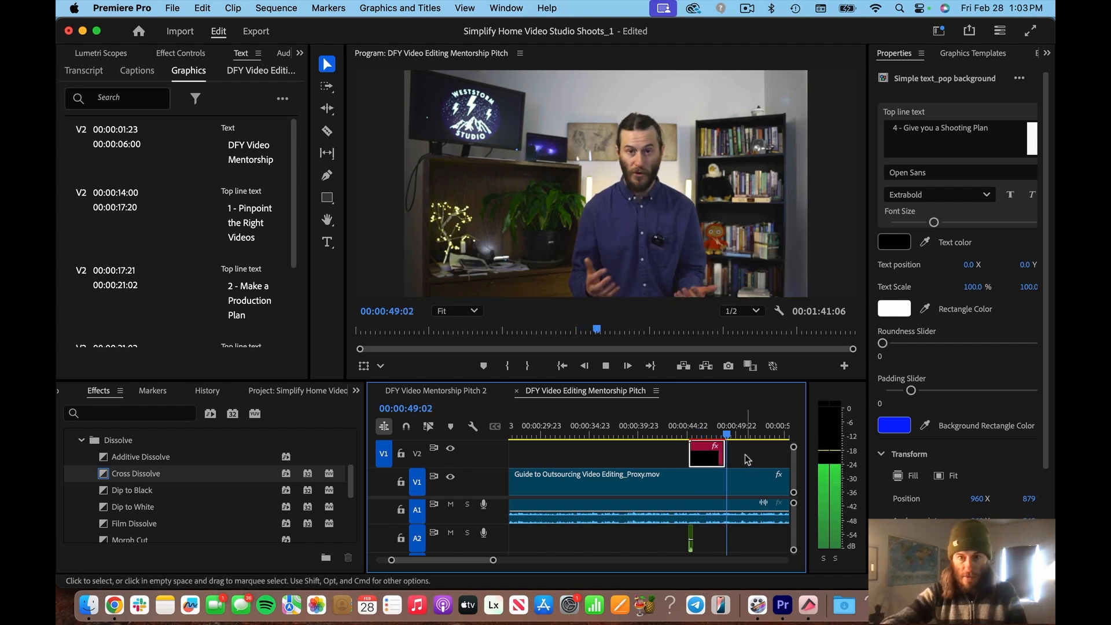
pyautogui.press('-')
pyautogui.press('-')
pyautogui.press('=')
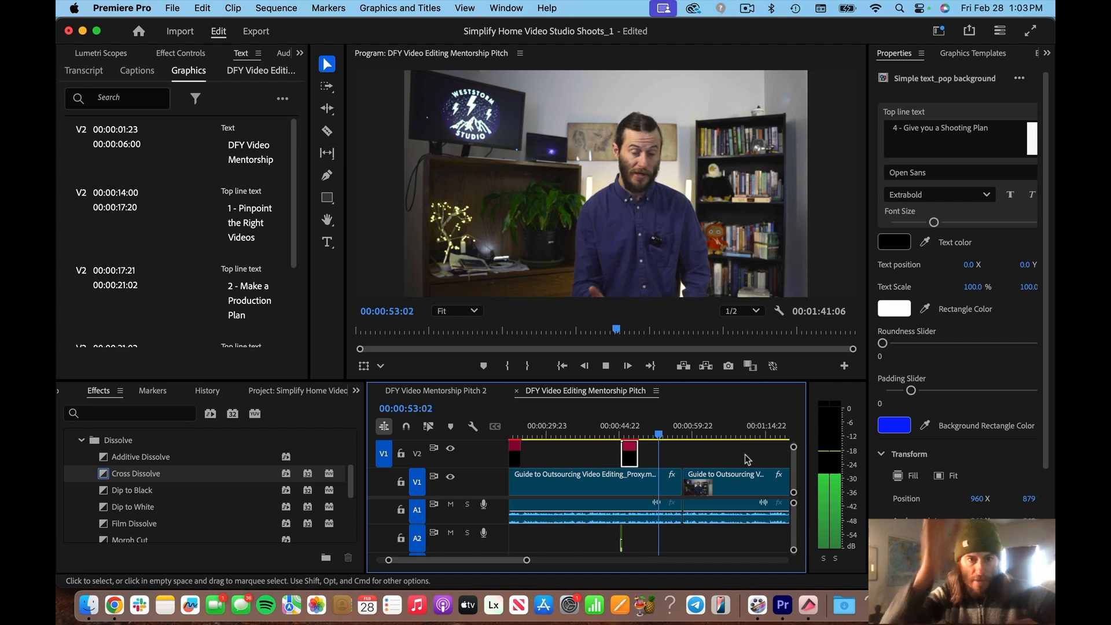
pyautogui.scroll(-3, 266, 330)
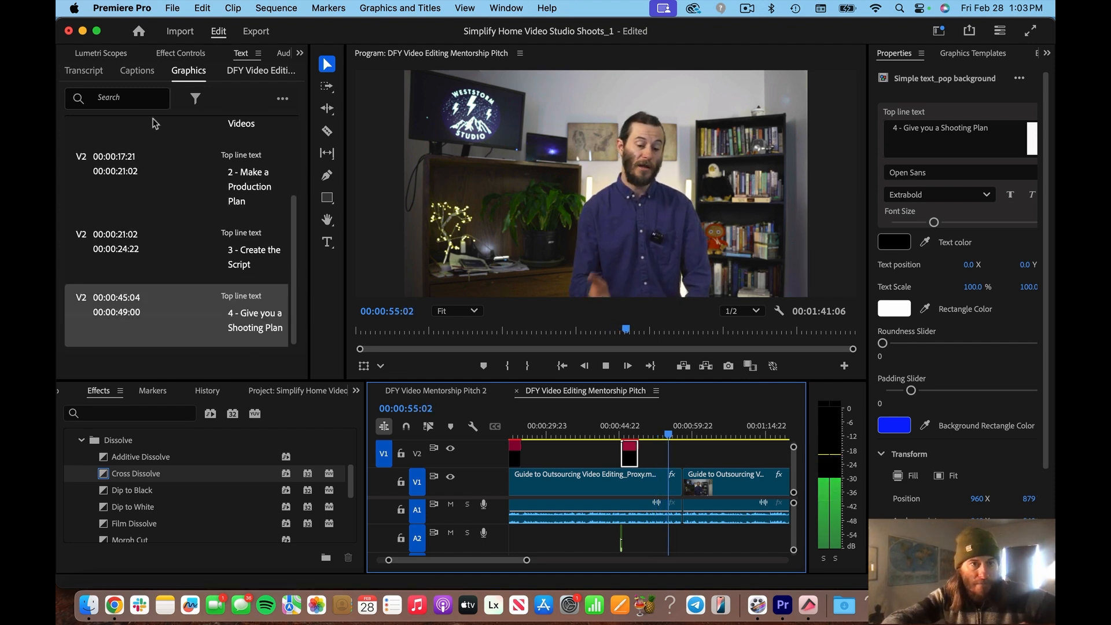
pyautogui.click(83, 70)
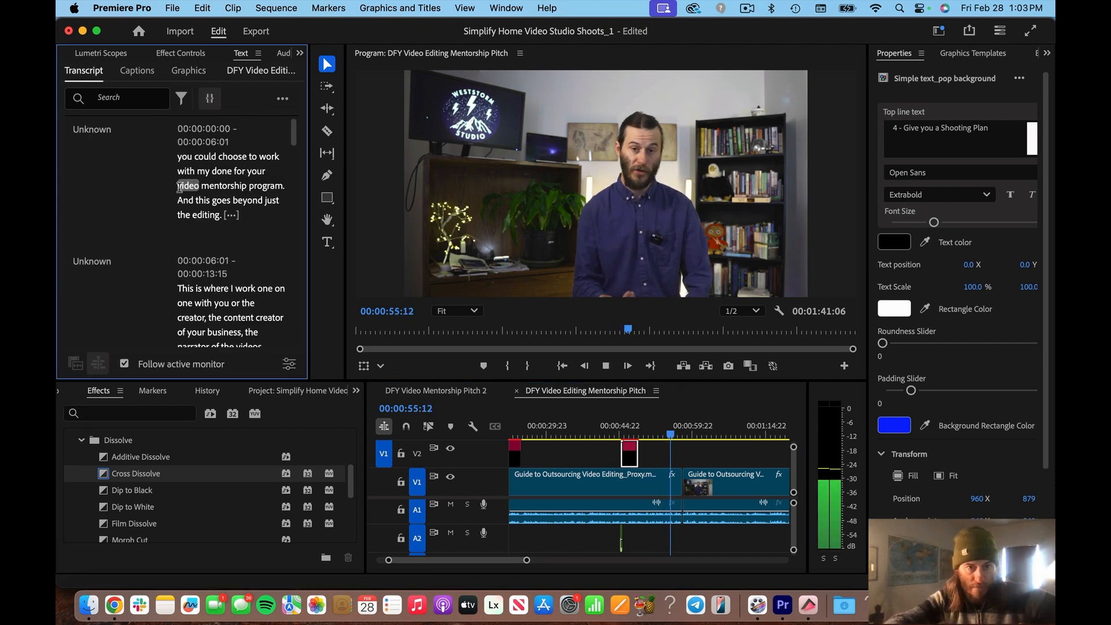
pyautogui.press('space')
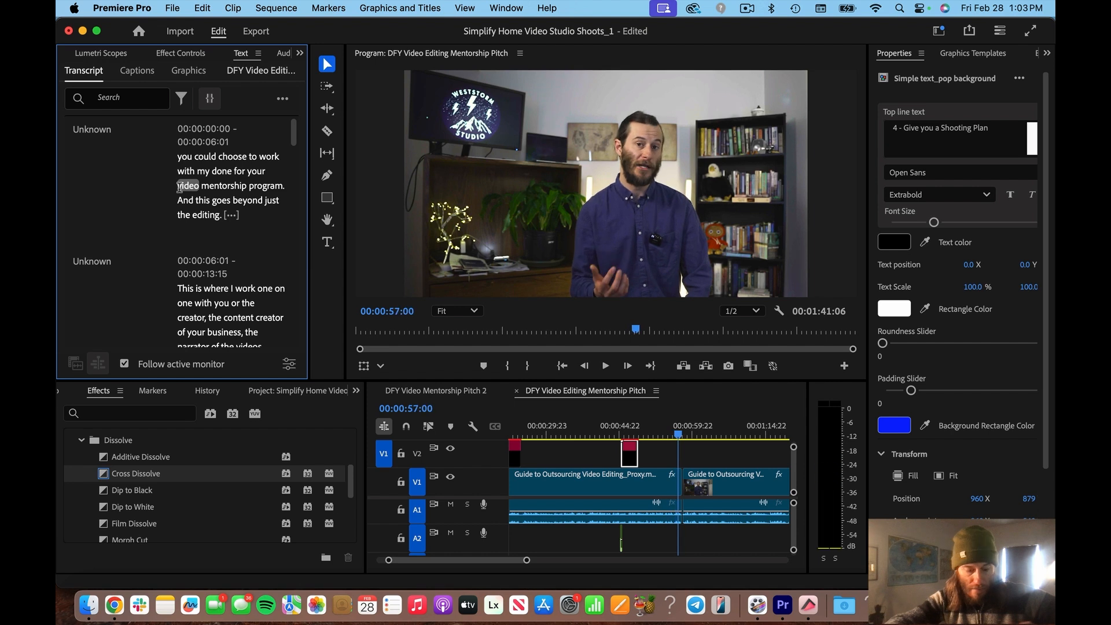
# - Undo the title pasted into the main footage track and retarget pasting to V2 and A2, with V1 and A1 untargeted
pyautogui.press('super+v')
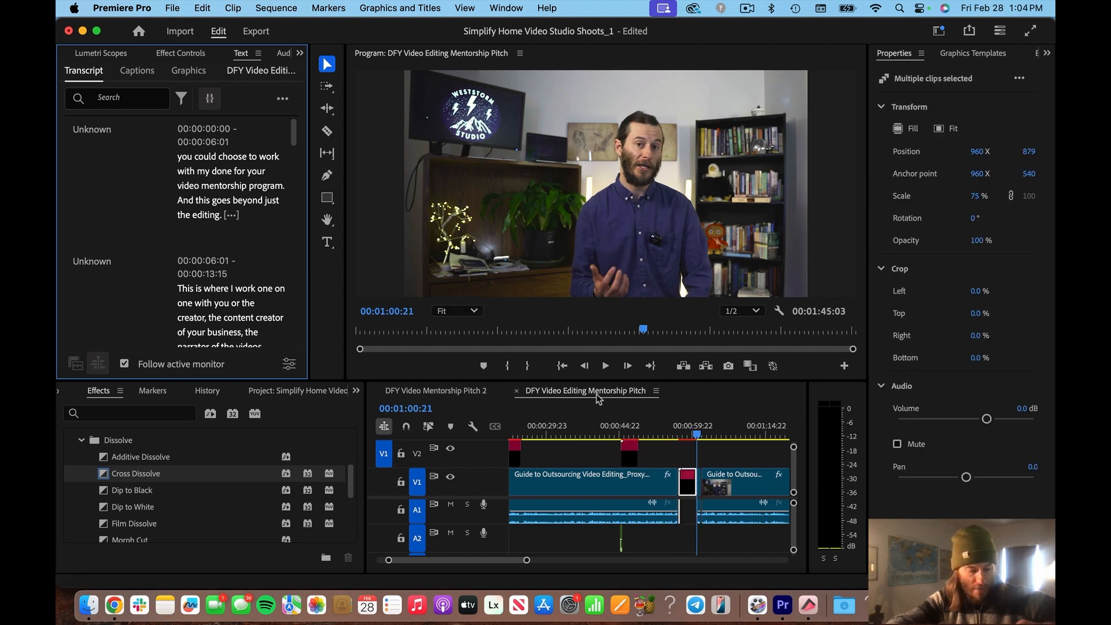
pyautogui.press('super+z')
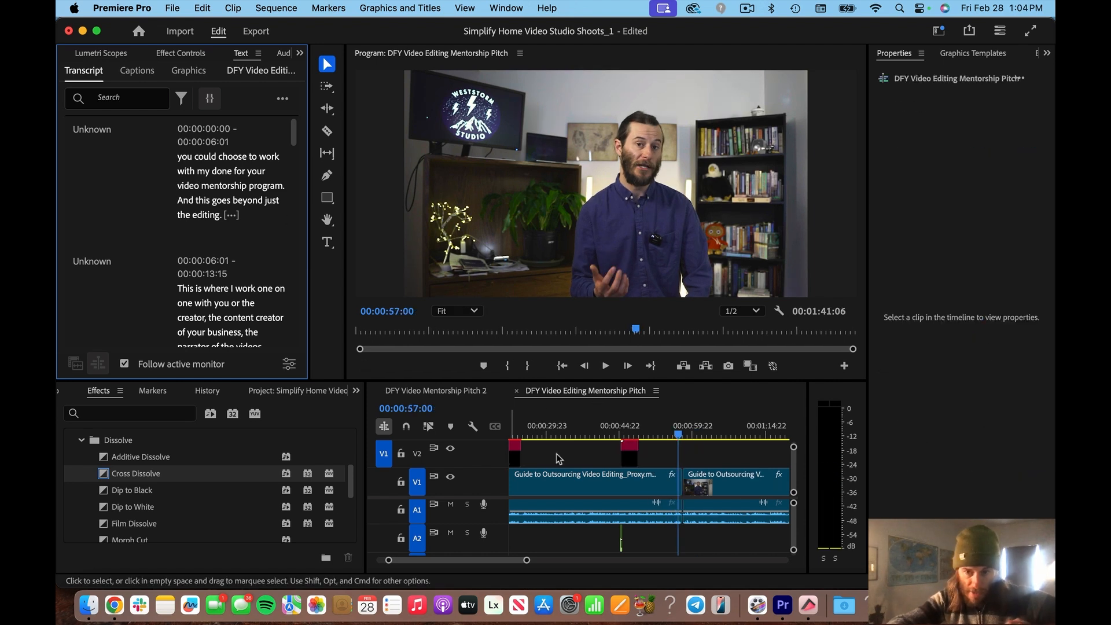
pyautogui.click(416, 482)
pyautogui.click(417, 508)
pyautogui.press('=')
pyautogui.press('=')
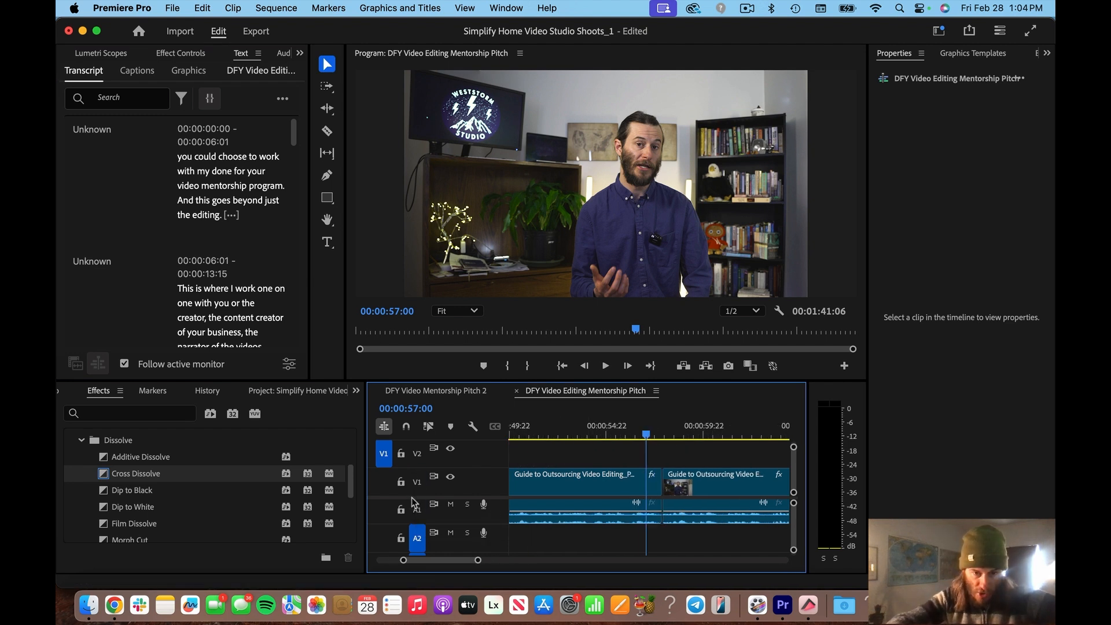
pyautogui.scroll(-2, 447, 507)
pyautogui.press('space')
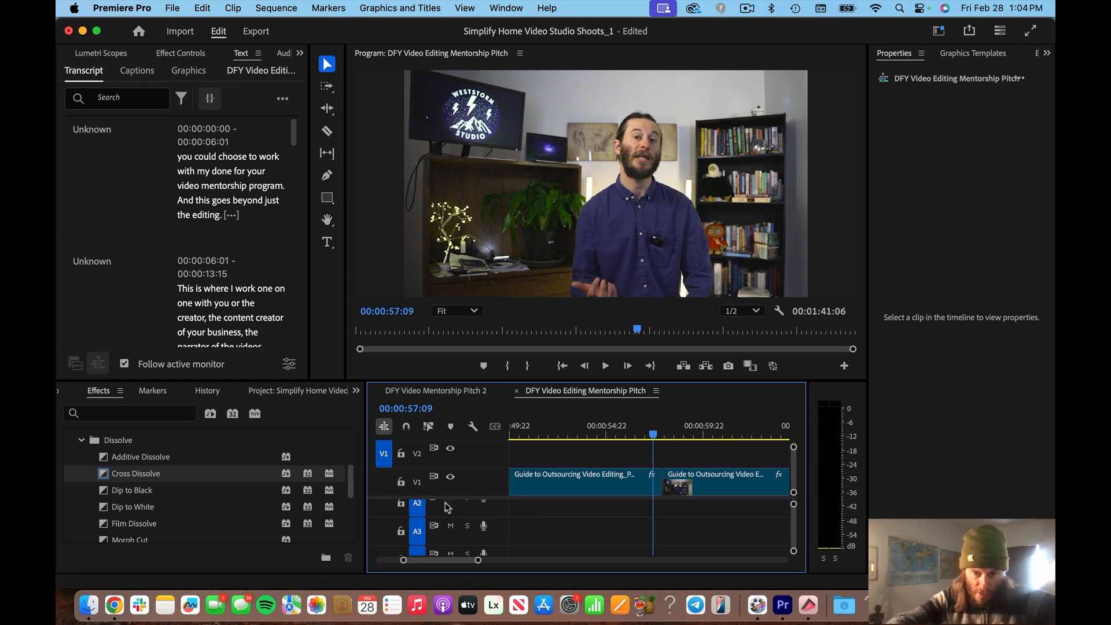
pyautogui.scroll(2, 448, 515)
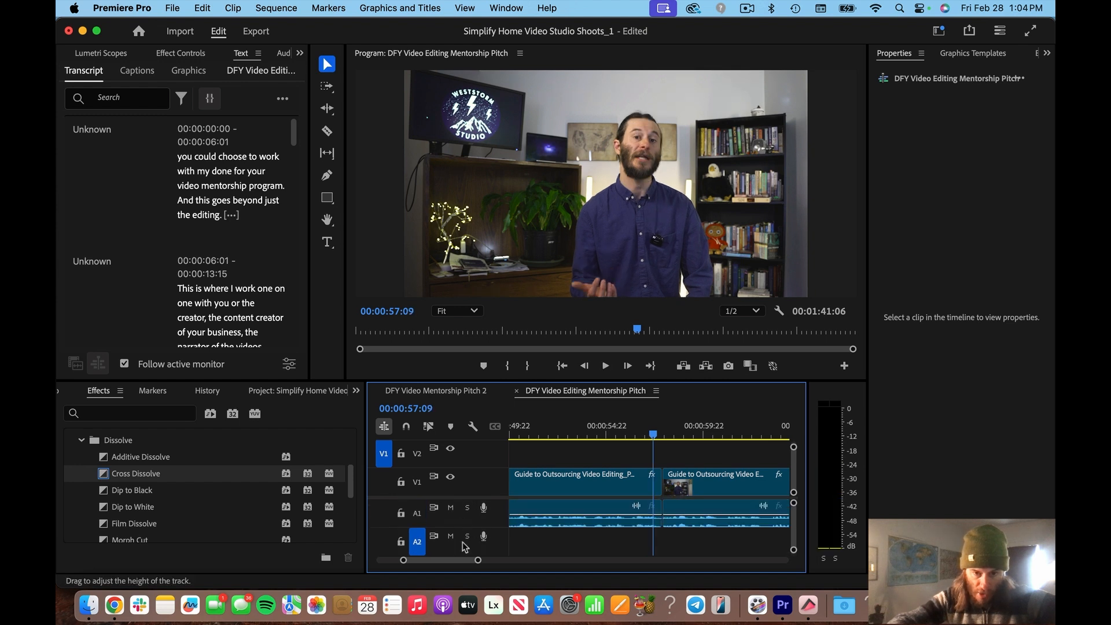
pyautogui.click(384, 454)
pyautogui.click(417, 454)
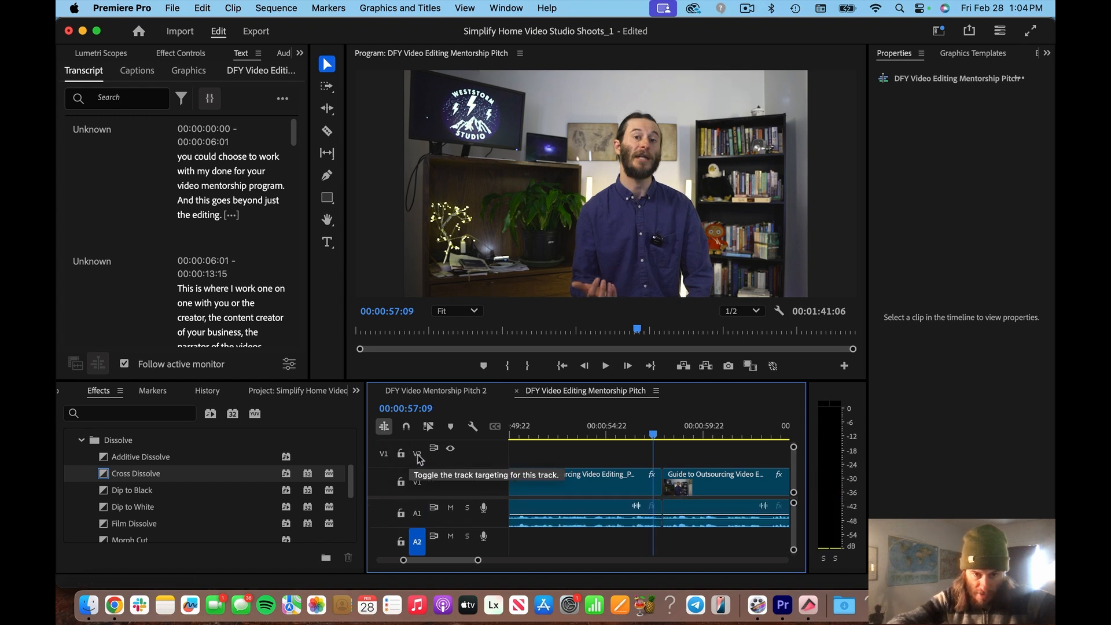
# - Paste the title graphic with its sound effect onto V2 and A2 at 00:00:56:19 and play from just before it
pyautogui.click(627, 429)
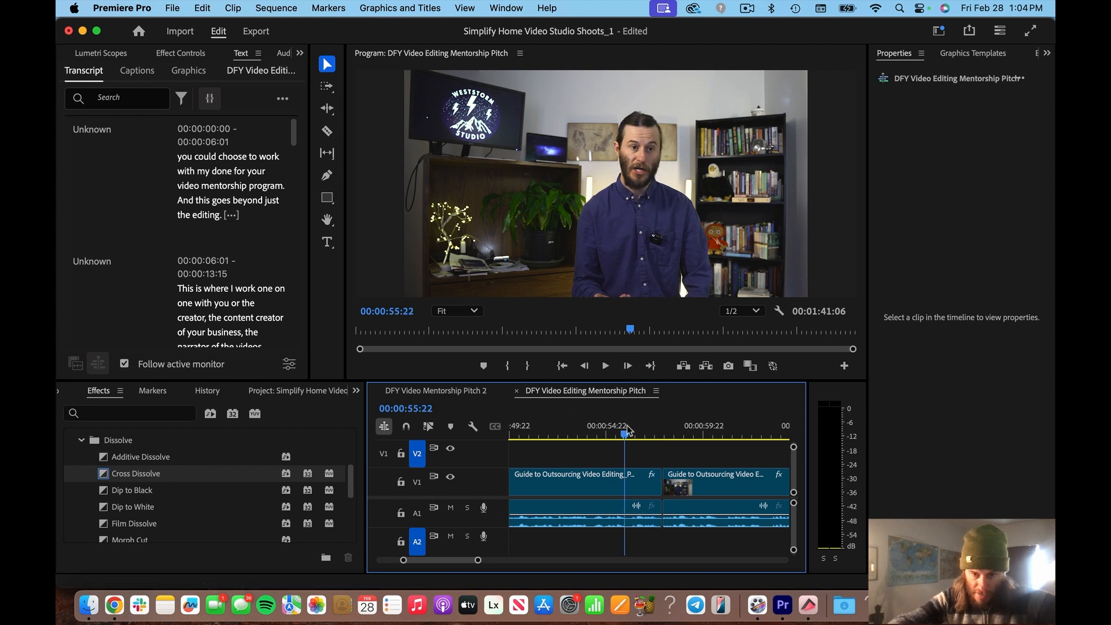
pyautogui.press('space')
pyautogui.press('super+v')
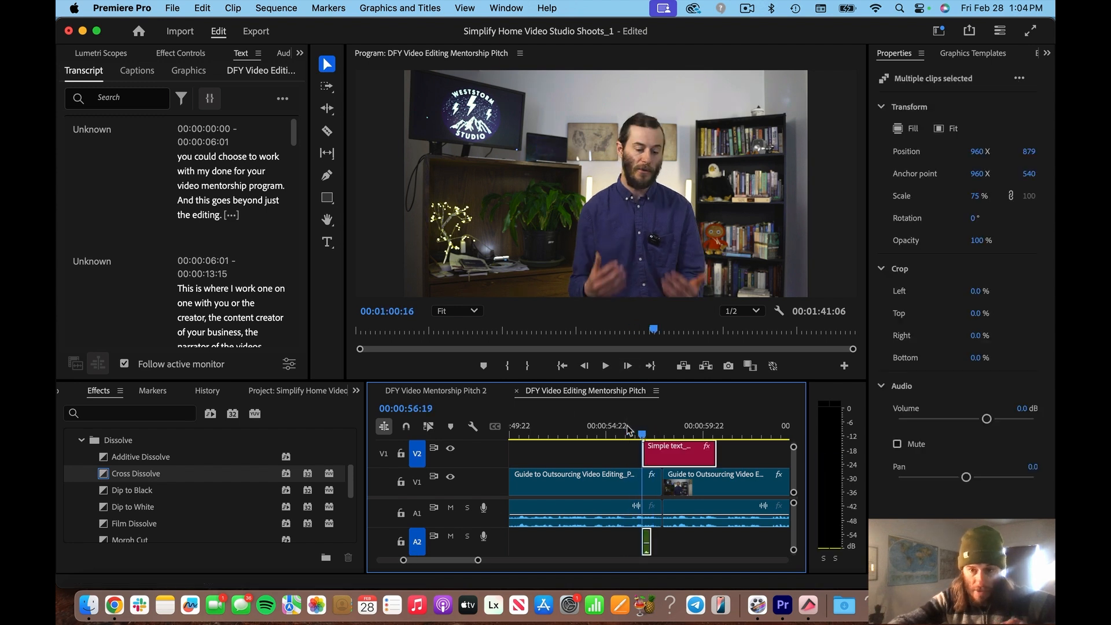
pyautogui.click(634, 430)
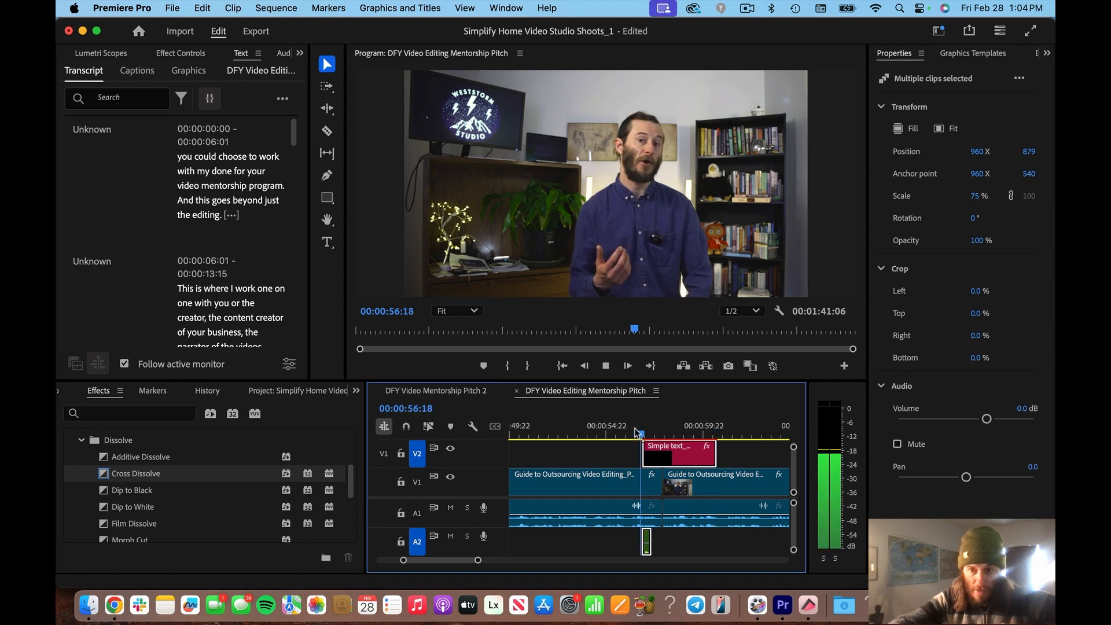
# - Move the pasted title on V2 and its A2 sound effect together to start at the V1 cut near 00:00:57:21
pyautogui.press('space')
pyautogui.press('space')
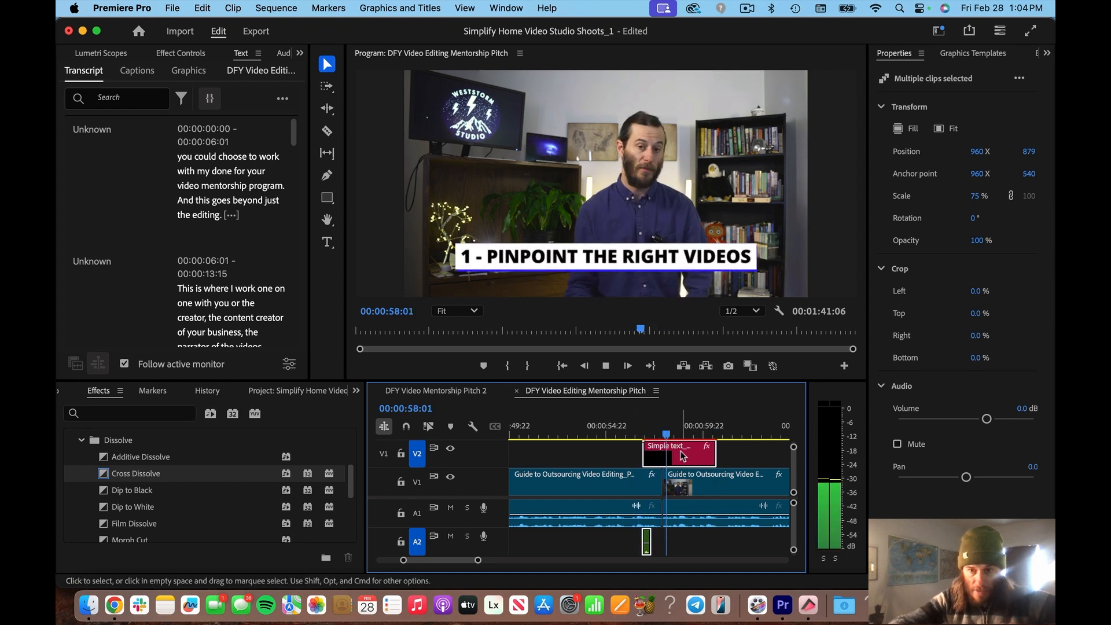
pyautogui.press('space')
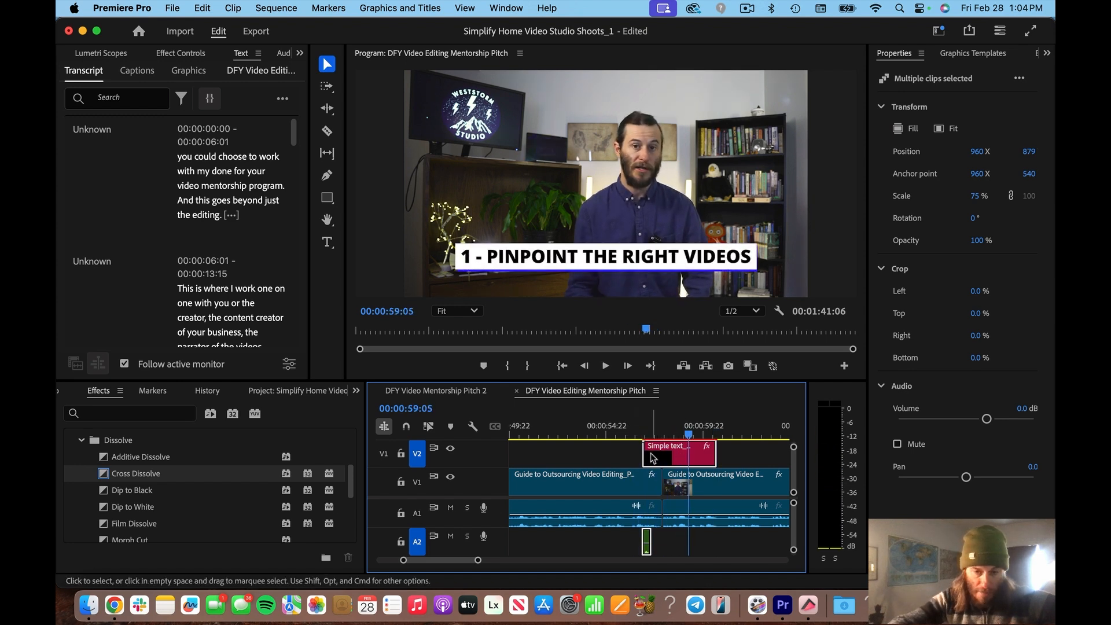
pyautogui.keyDown('shift'); pyautogui.click(647, 536); pyautogui.keyUp('shift')
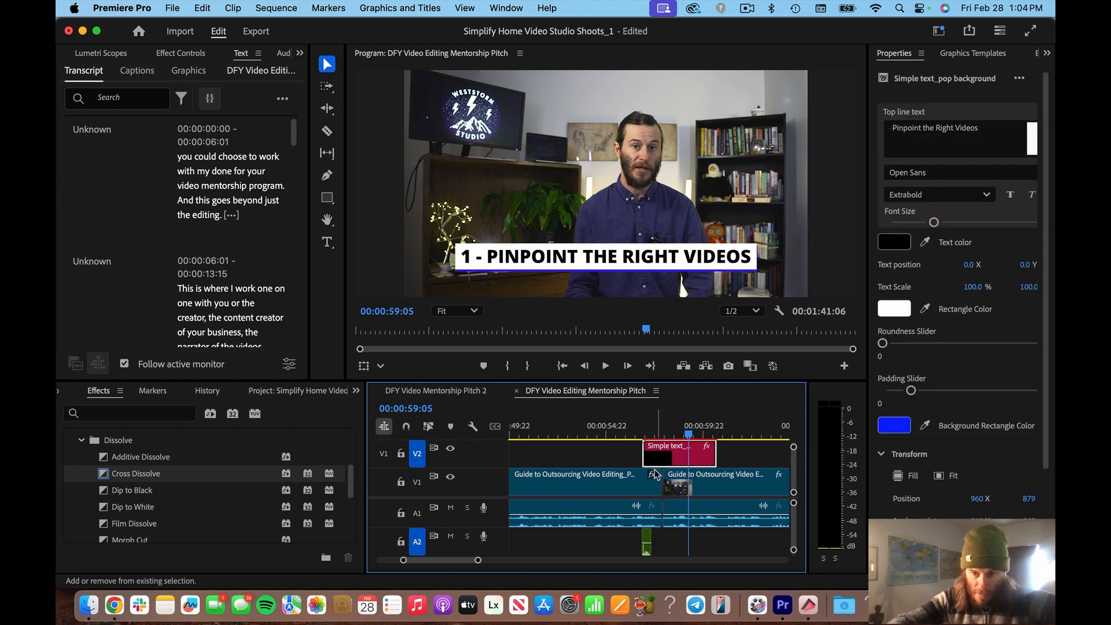
pyautogui.keyDown('shift'); pyautogui.click(646, 538); pyautogui.keyUp('shift')
pyautogui.moveTo(653, 454); pyautogui.dragTo(676, 457)
pyautogui.click(660, 434)
# - Change the moved title's text to "5 - Get you a Polished Video" and play it back
pyautogui.doubleClick(703, 456)
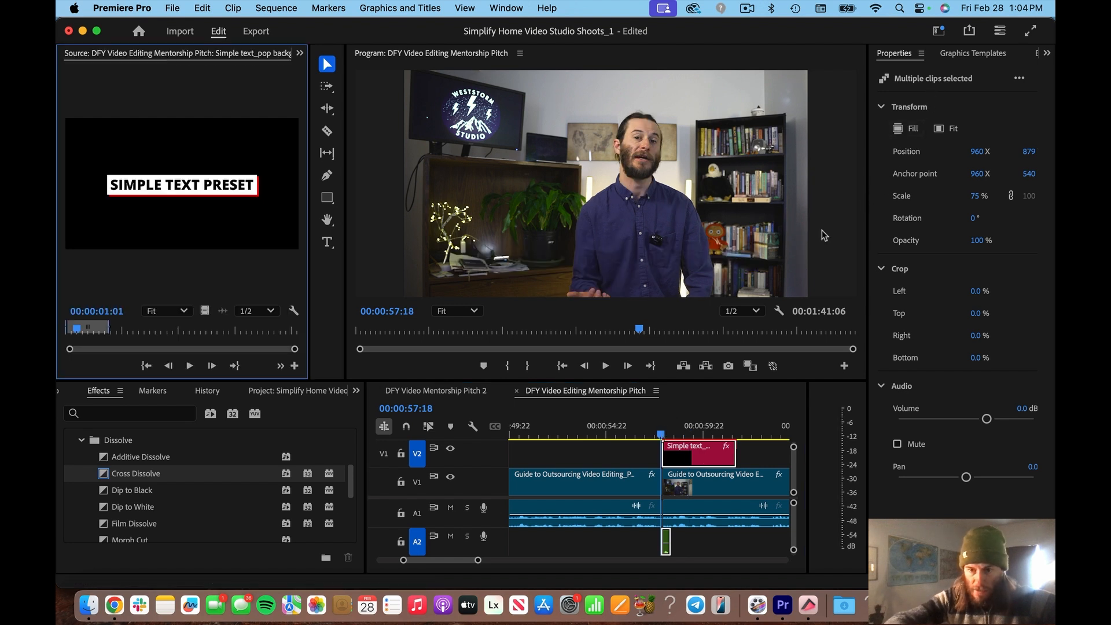
pyautogui.click(759, 455)
pyautogui.click(719, 454)
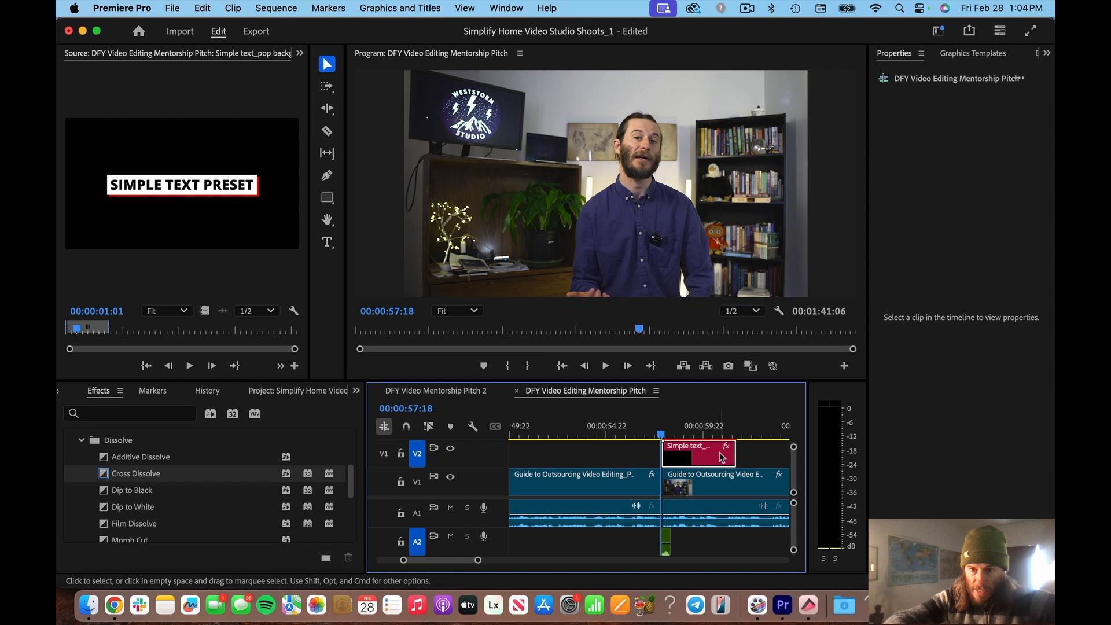
pyautogui.click(908, 135)
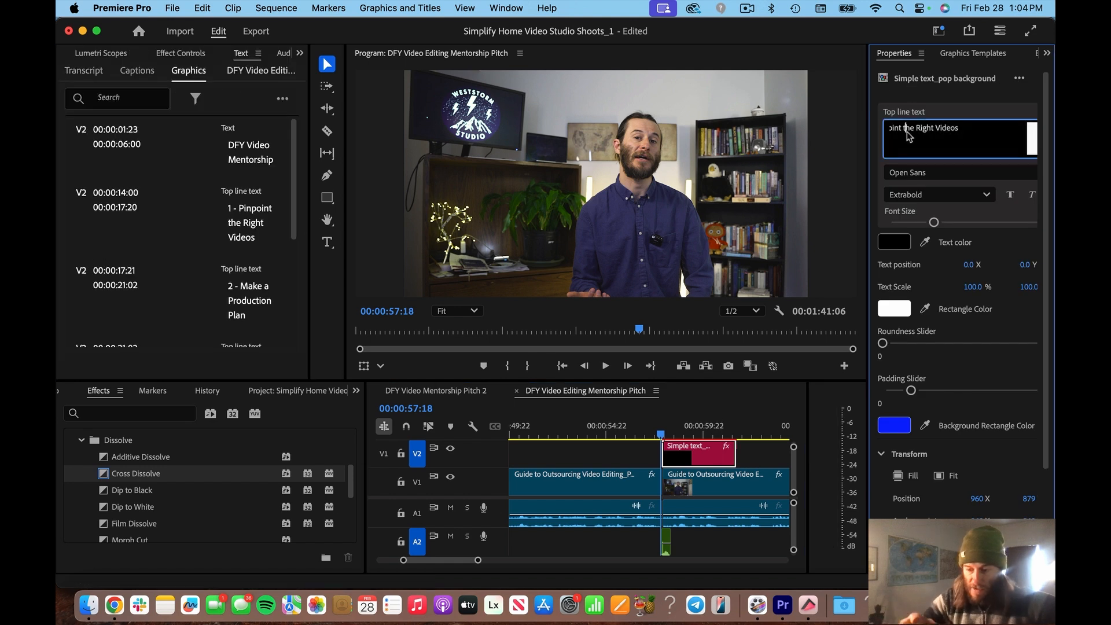
pyautogui.press('super+a')
pyautogui.write('5')
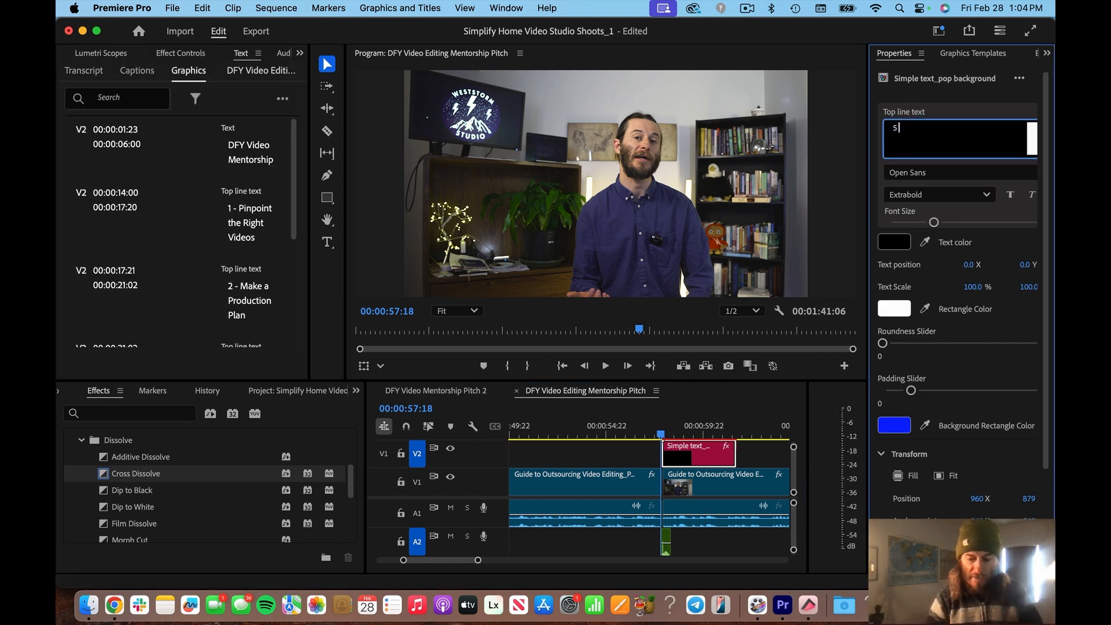
pyautogui.write(' - Get you a')
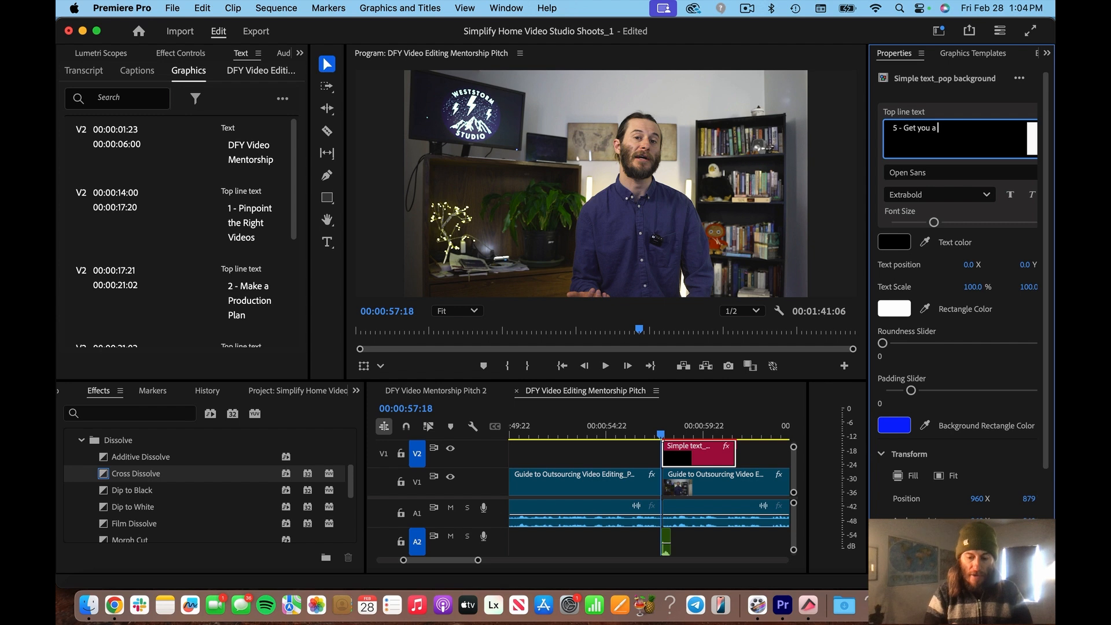
pyautogui.write(' Polished Video')
pyautogui.click(694, 415)
pyautogui.press('space')
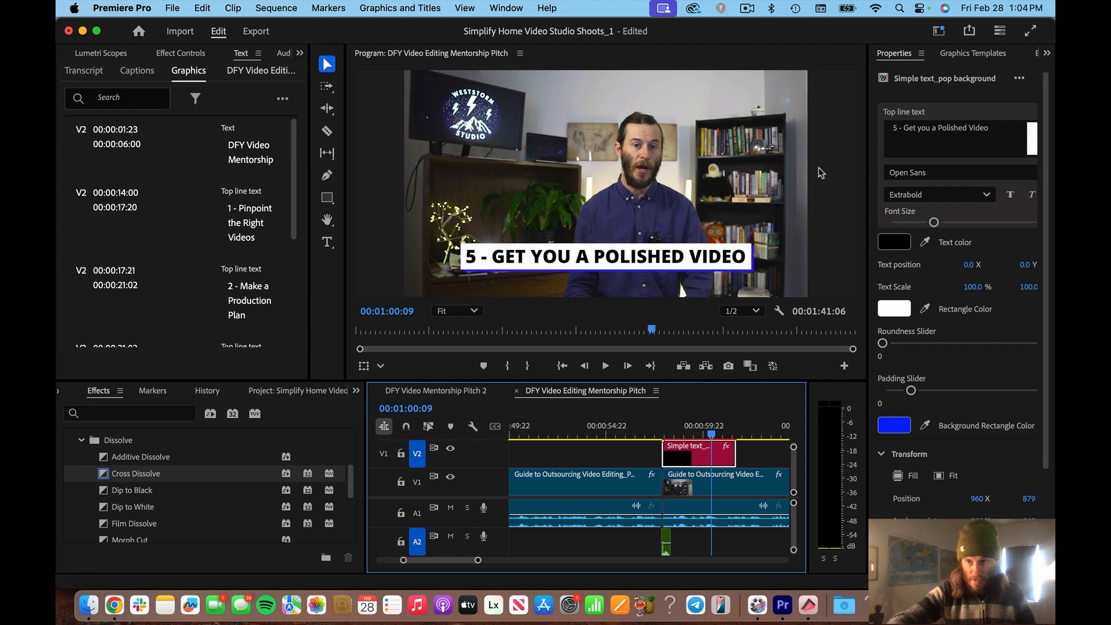
# - Reword the title to "5 - Get you Ready-To Go Videos" and play it from 00:00:57:09
pyautogui.click(935, 127)
pyautogui.click(937, 127)
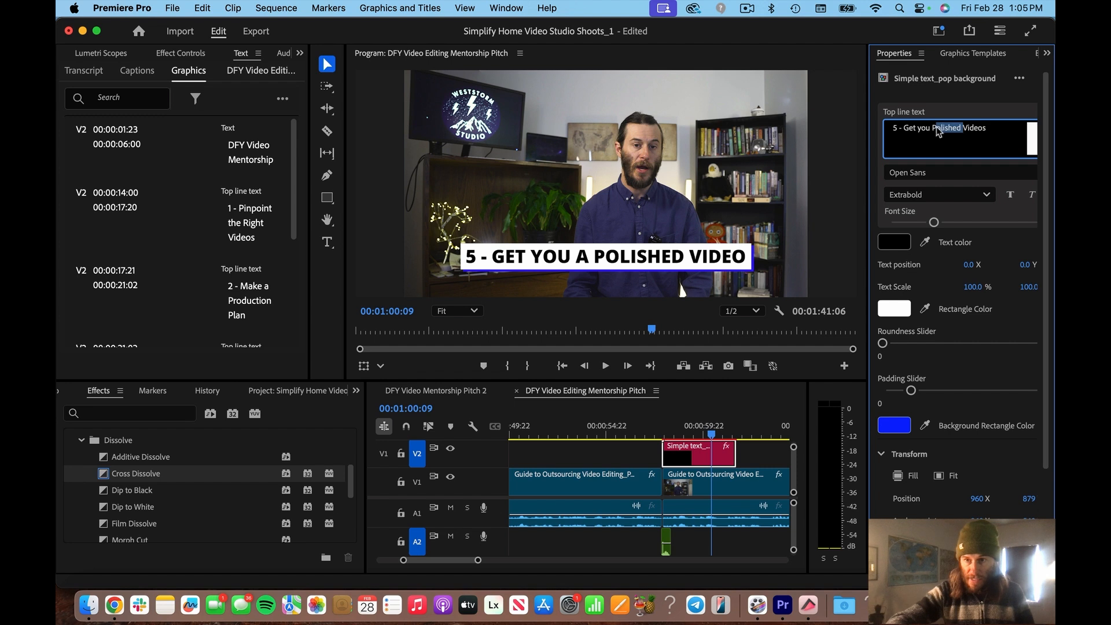
pyautogui.press('BackSpace')
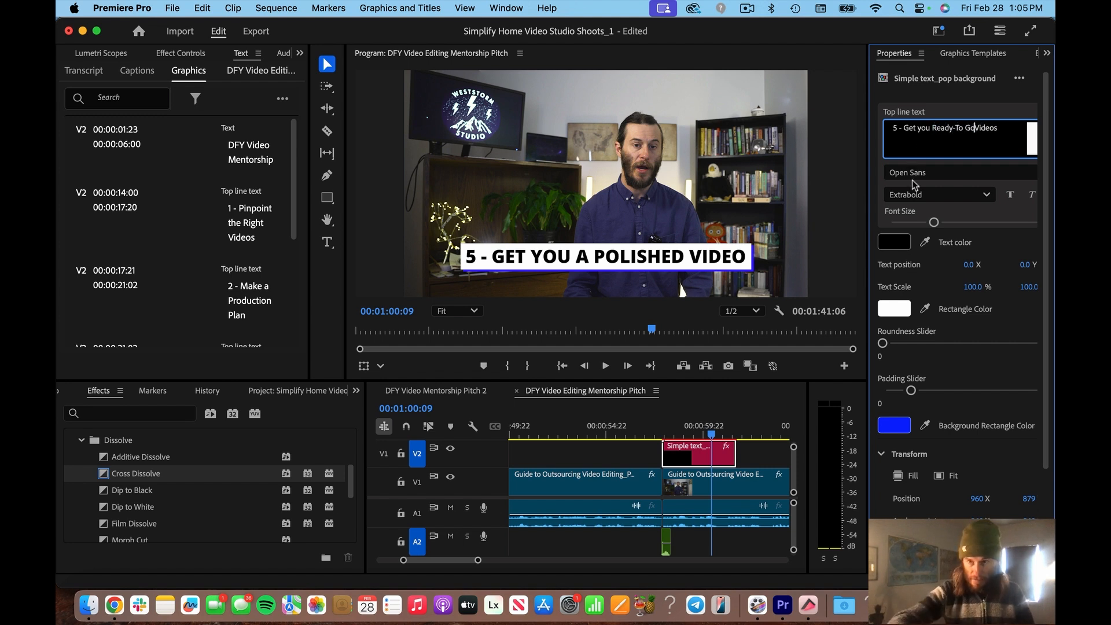
pyautogui.click(655, 431)
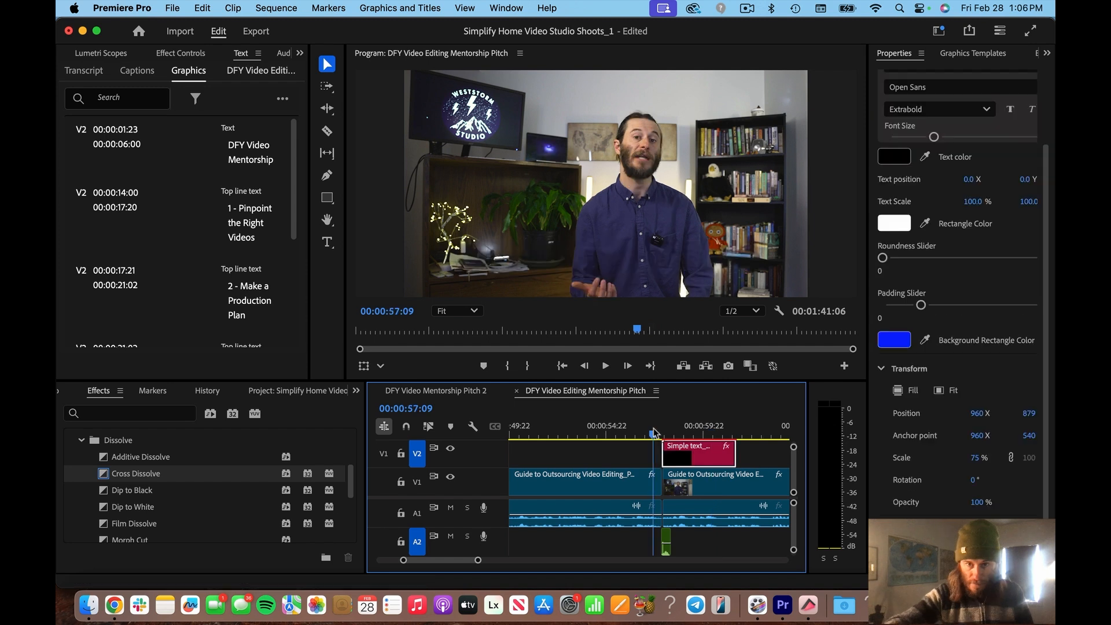
pyautogui.press('space')
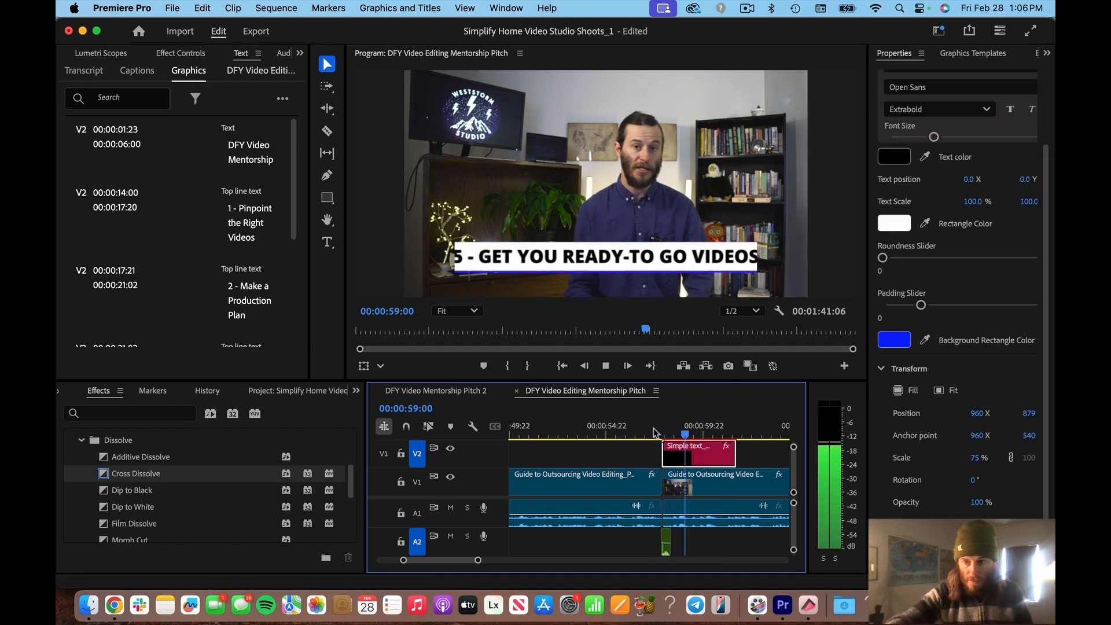
pyautogui.press('space')
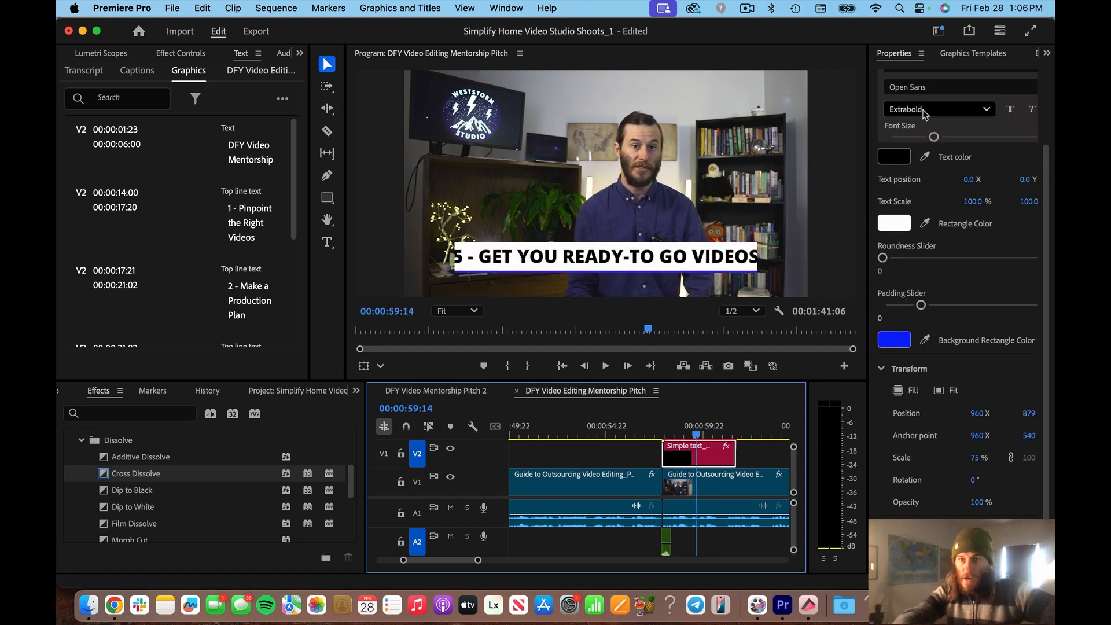
# - Set the fifth title's text scale to 73% and the graphic's overall scale to 84%
pyautogui.scroll(3, 976, 234)
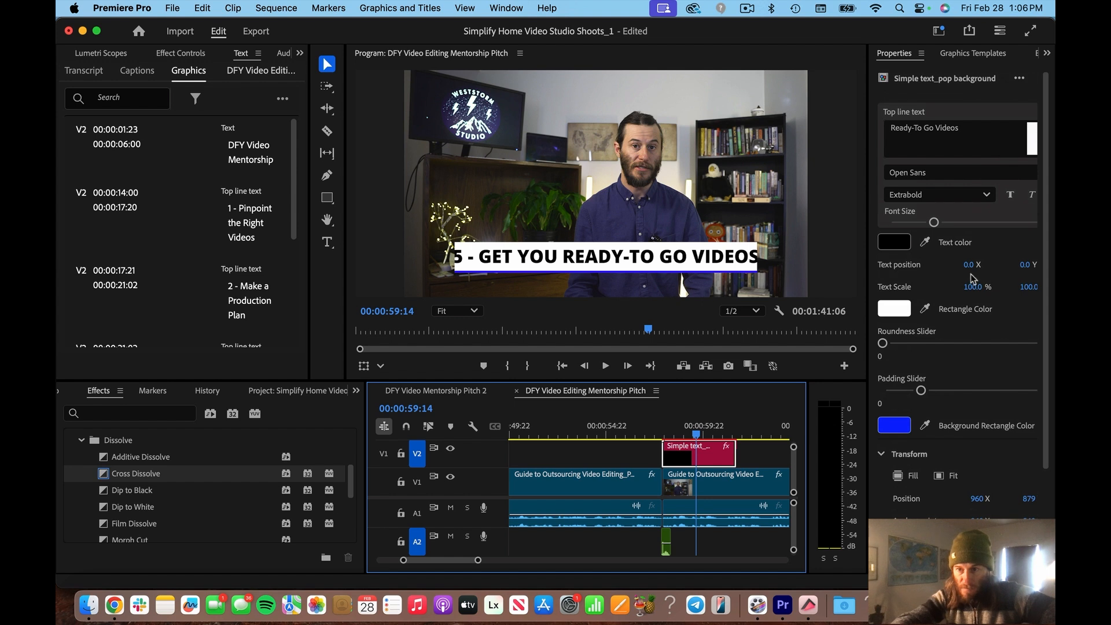
pyautogui.moveTo(972, 287)
pyautogui.mouseDown()
pyautogui.moveTo(949, 292)
pyautogui.moveTo(961, 296)
pyautogui.mouseUp()
pyautogui.scroll(-3, 990, 481)
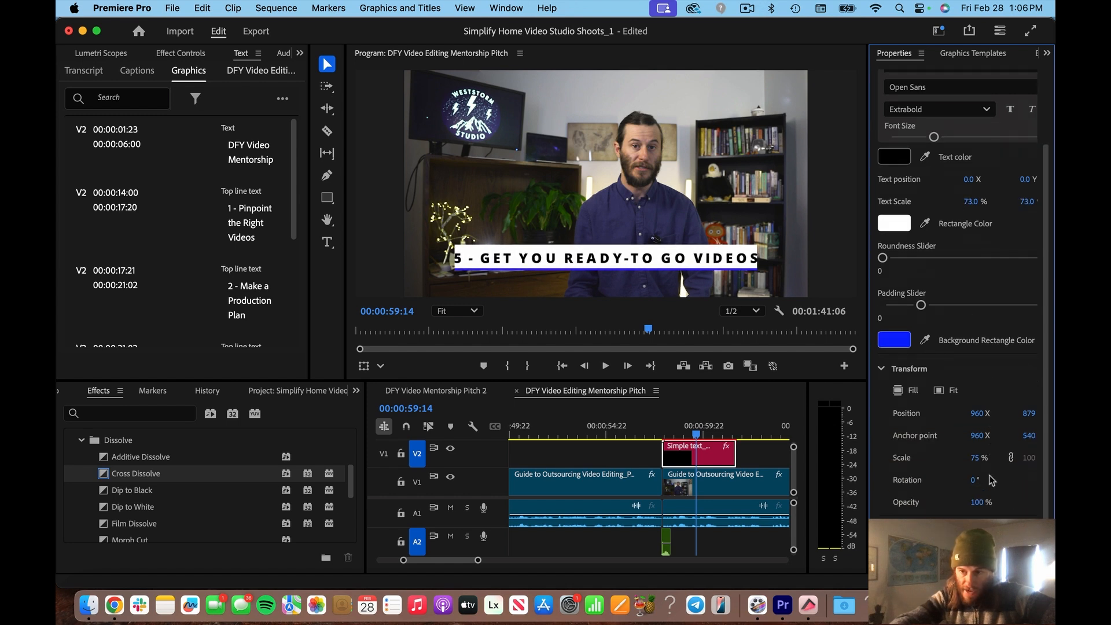
pyautogui.moveTo(972, 458); pyautogui.dragTo(974, 458)
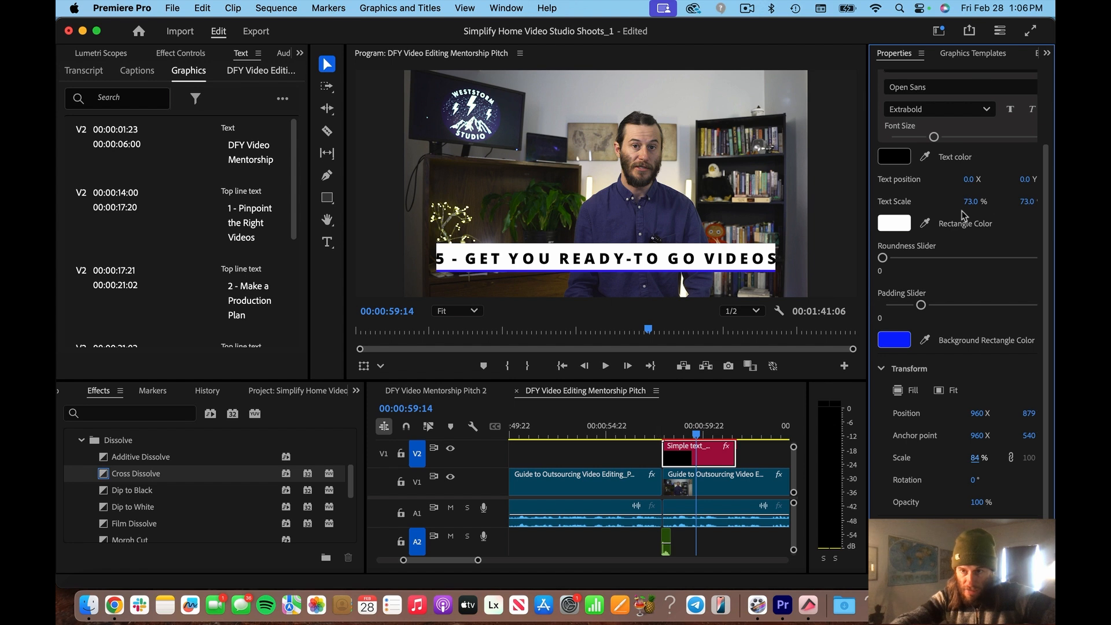
pyautogui.scroll(3, 963, 208)
pyautogui.click(962, 131)
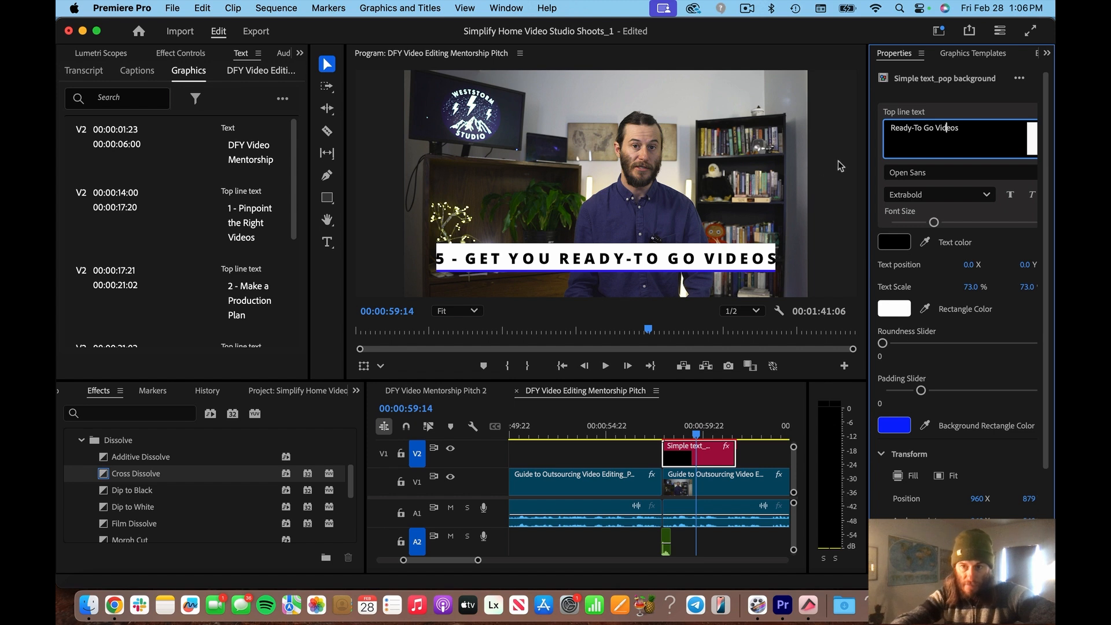
# - Play the sequence from just before the fifth title to 00:01:17:20 and read the transcript for further spoken points
pyautogui.click(652, 428)
pyautogui.press('space')
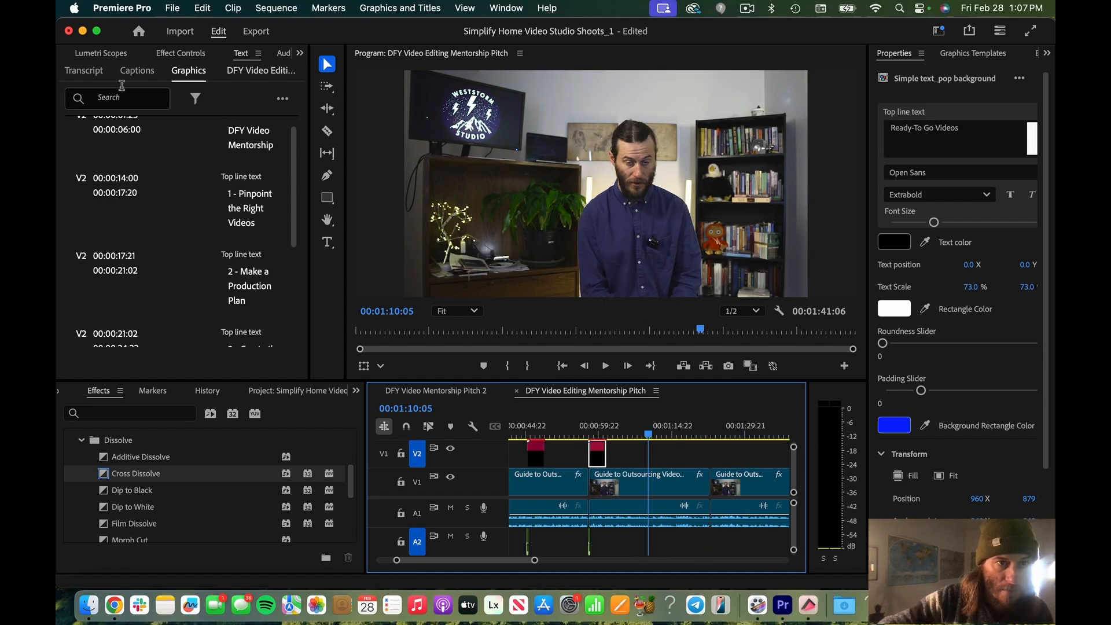
pyautogui.click(95, 77)
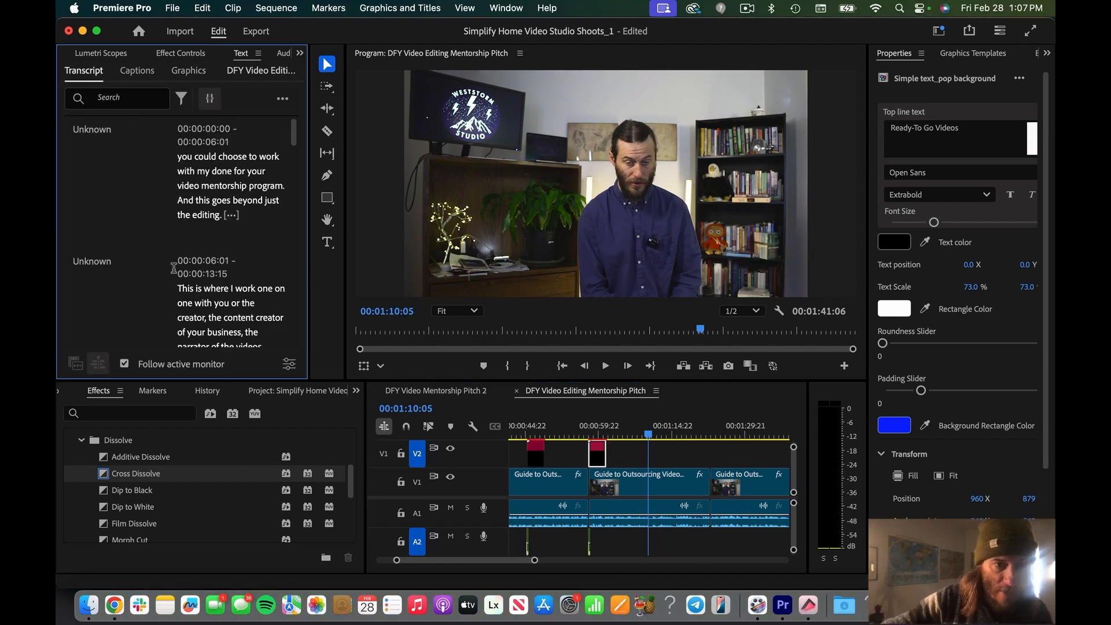
pyautogui.scroll(-3, 176, 265)
pyautogui.scroll(-6, 176, 265)
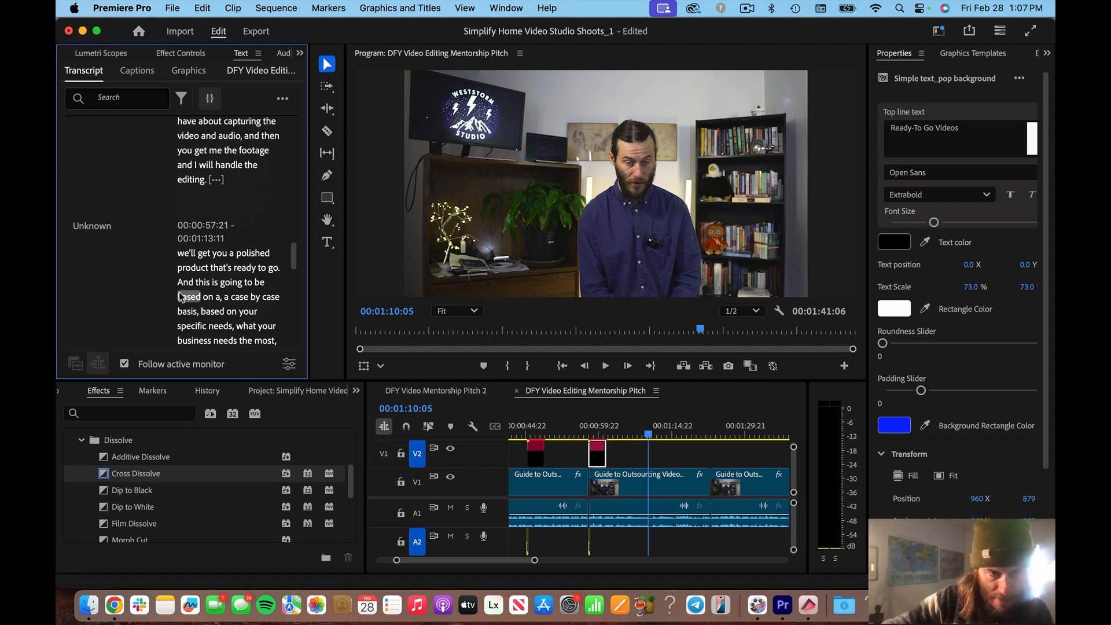
pyautogui.scroll(-5, 181, 296)
pyautogui.scroll(2, 214, 220)
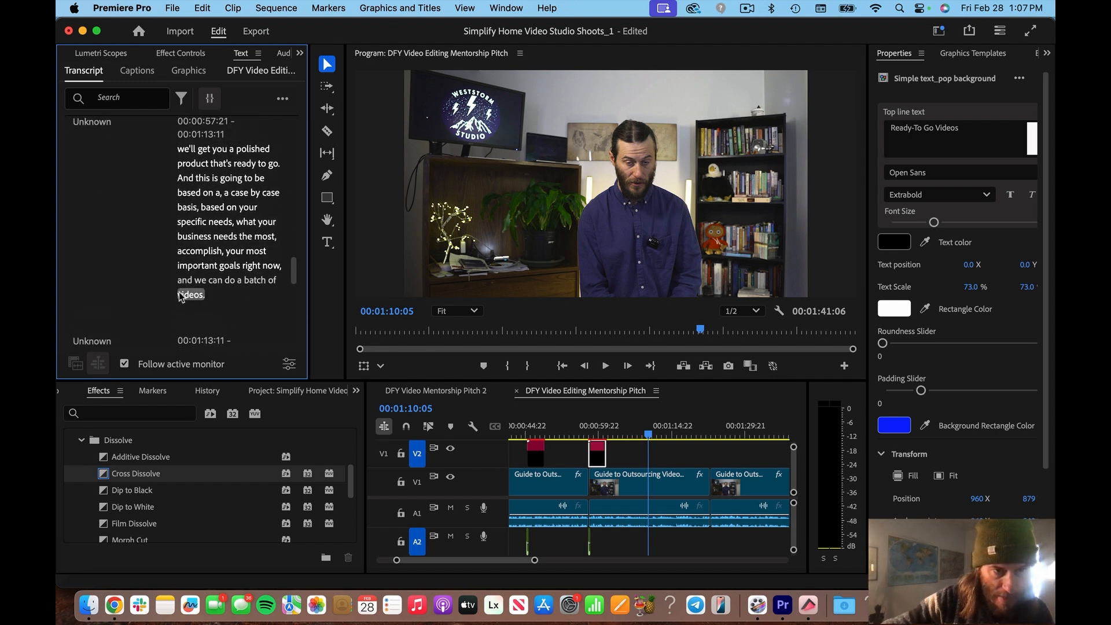
pyautogui.press('space')
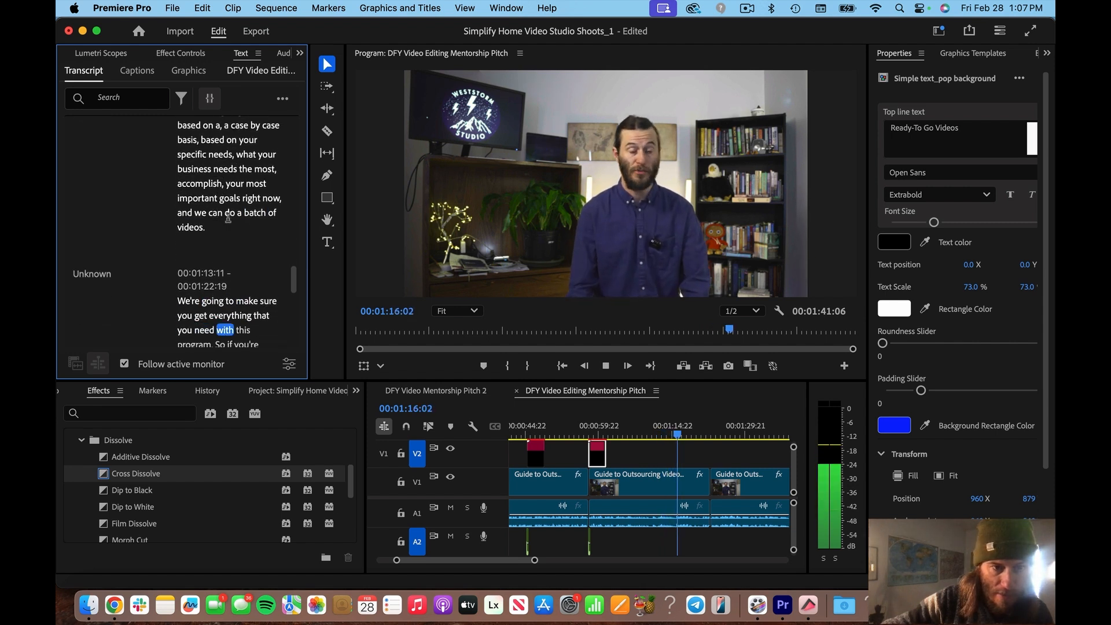
pyautogui.press('space')
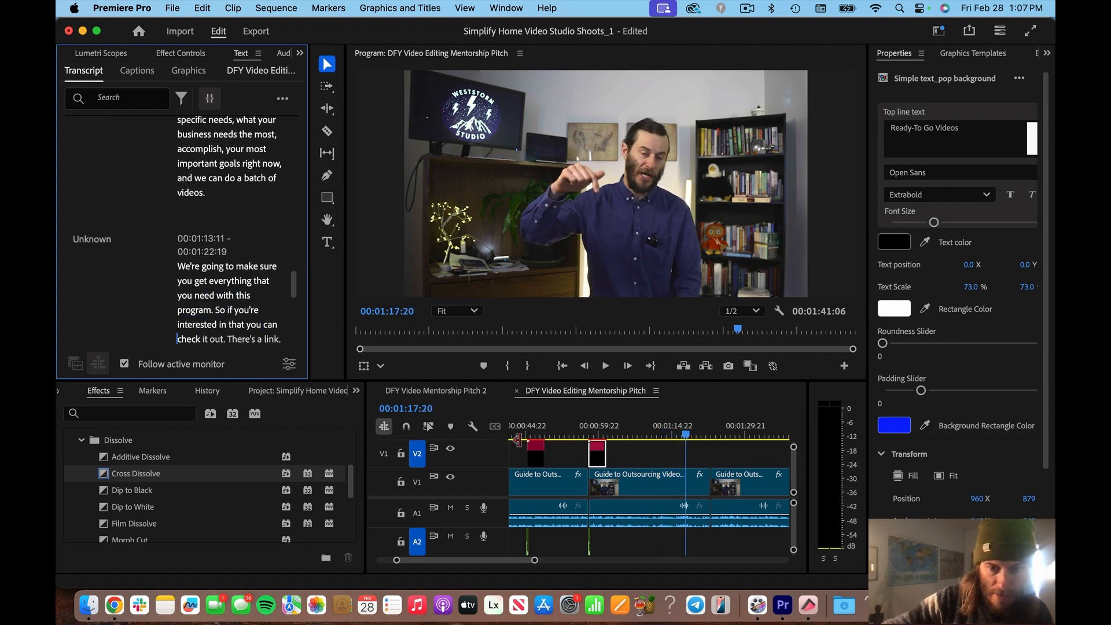
# - Split the V1 and A1 footage at 00:01:16:03, right after the spoken words "everything that you need with this"
pyautogui.click(680, 432)
pyautogui.press('Left')
pyautogui.press('Left')
pyautogui.press('Left')
pyautogui.press('Left')
pyautogui.press('Left')
pyautogui.press('Left')
pyautogui.press('Left')
pyautogui.press('Left')
pyautogui.press('Left')
pyautogui.press('Left')
pyautogui.press('Left')
pyautogui.press('Left')
pyautogui.press('Left')
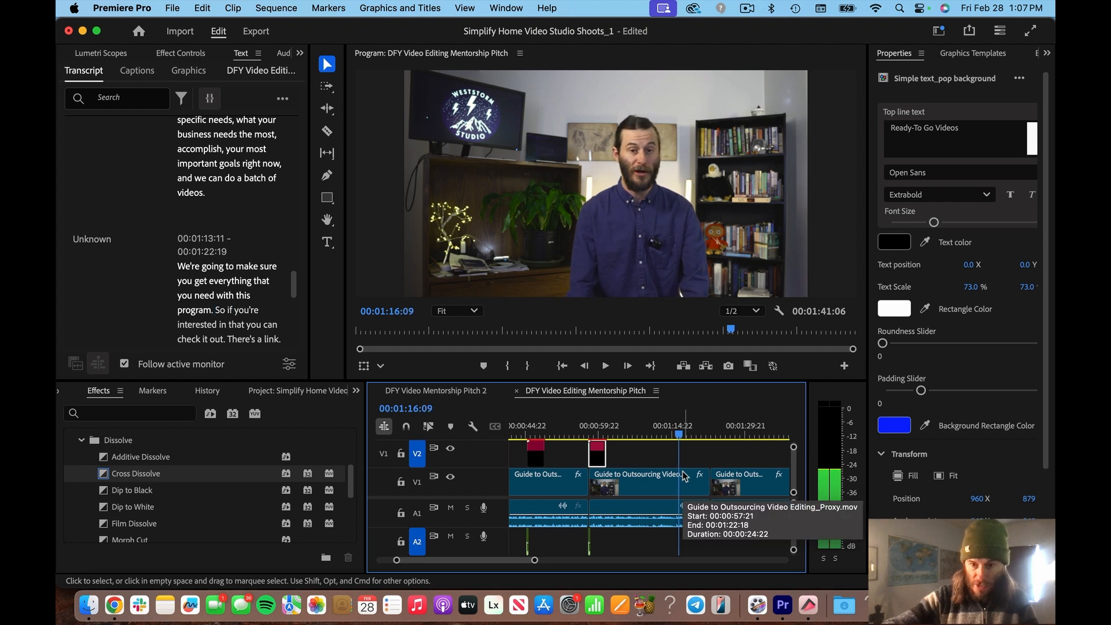
pyautogui.press('Left')
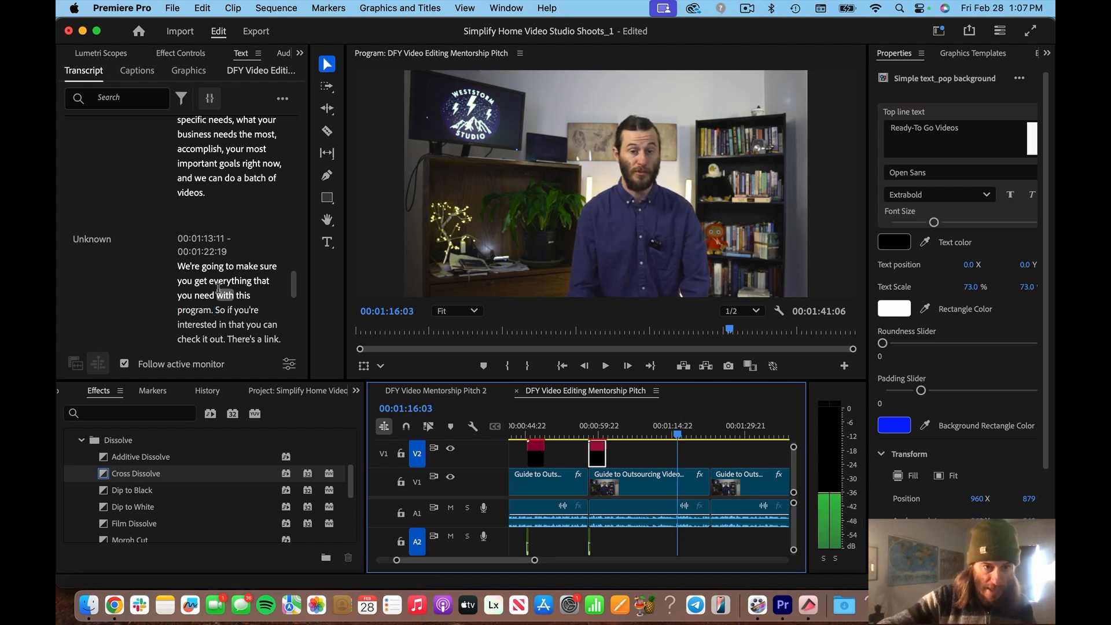
pyautogui.scroll(-1, 224, 294)
pyautogui.scroll(-4, 220, 292)
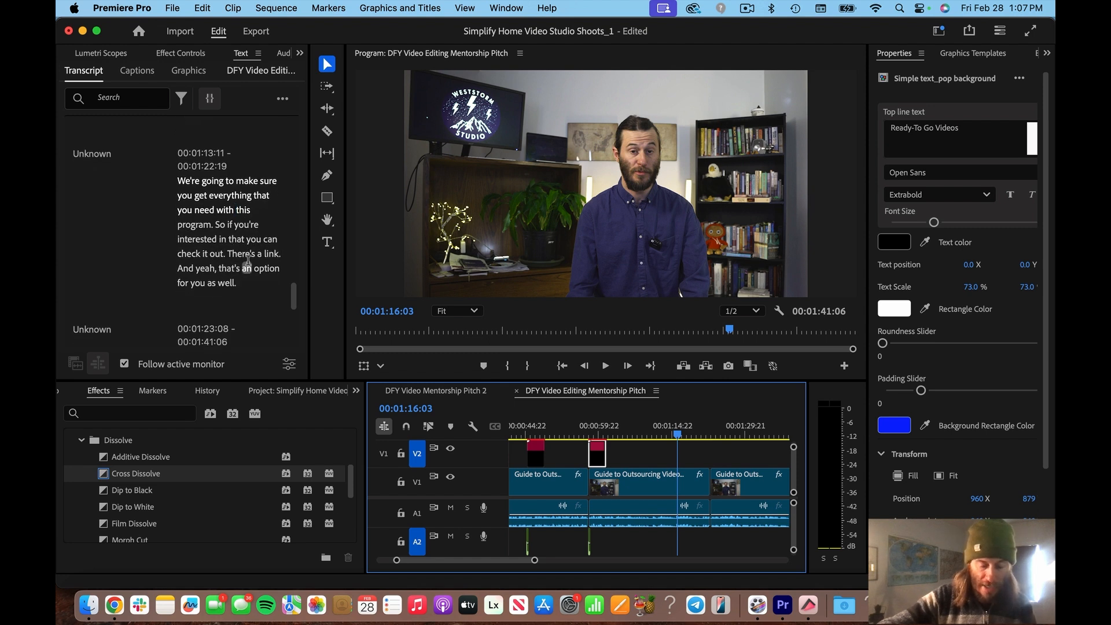
pyautogui.press('c')
pyautogui.click(681, 478)
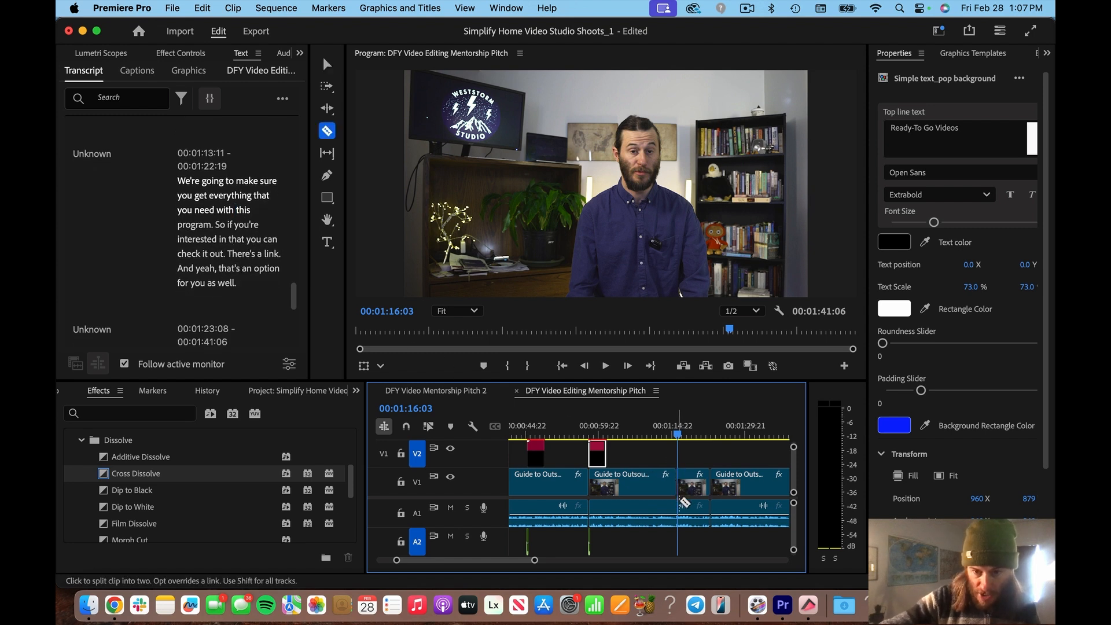
pyautogui.click(679, 507)
pyautogui.press('v')
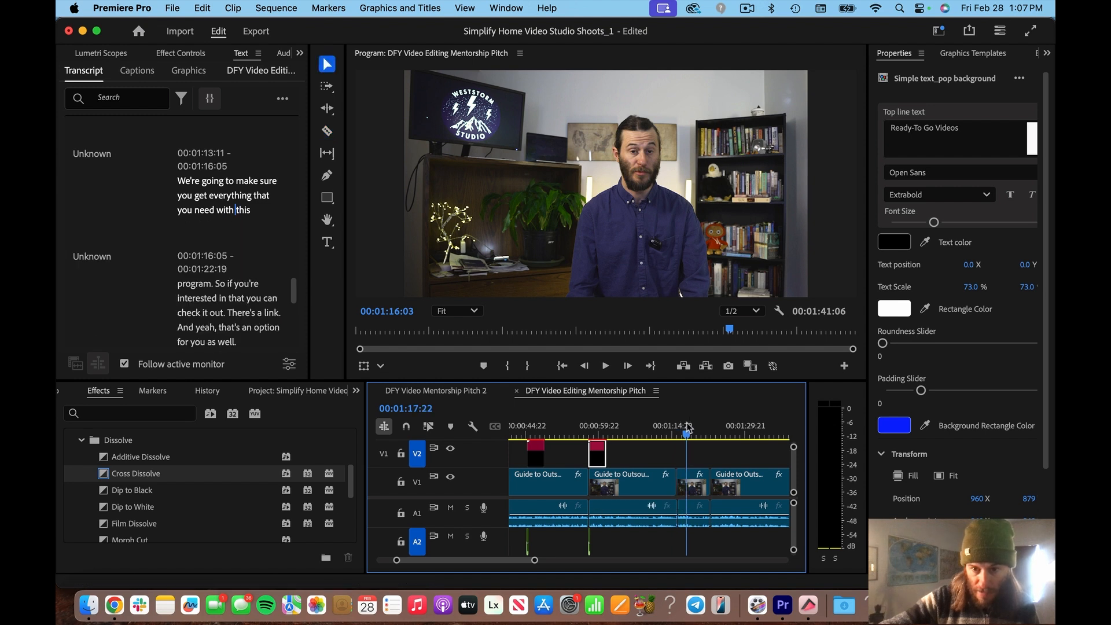
# - Punch in on the short V1 clip after the new cut with scale 150 and horizontal position 964
pyautogui.click(686, 428)
pyautogui.click(694, 493)
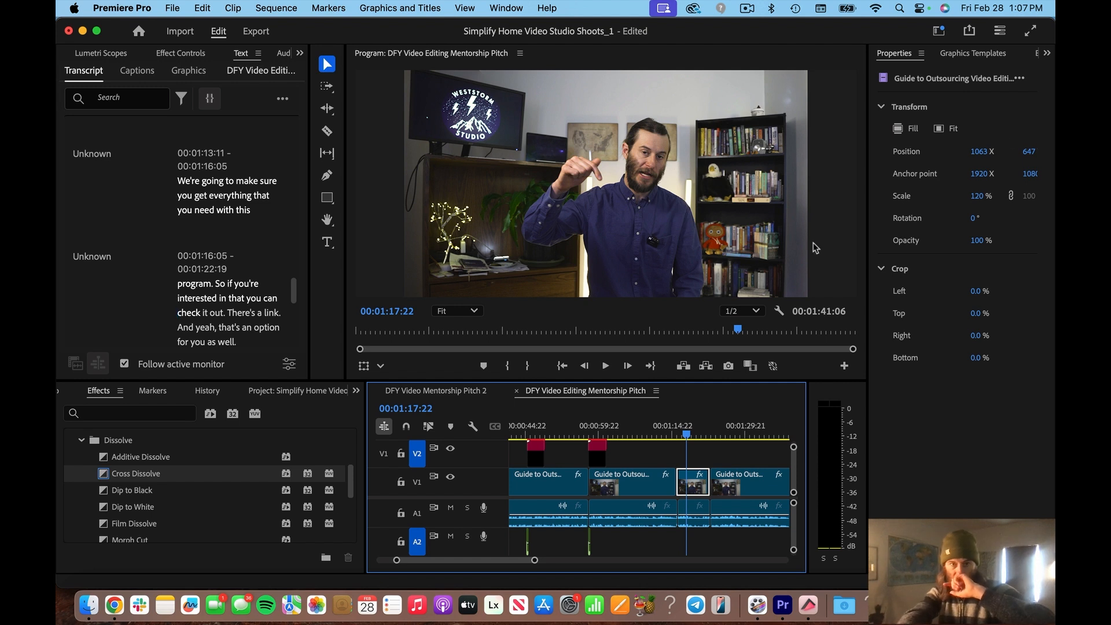
pyautogui.click(188, 54)
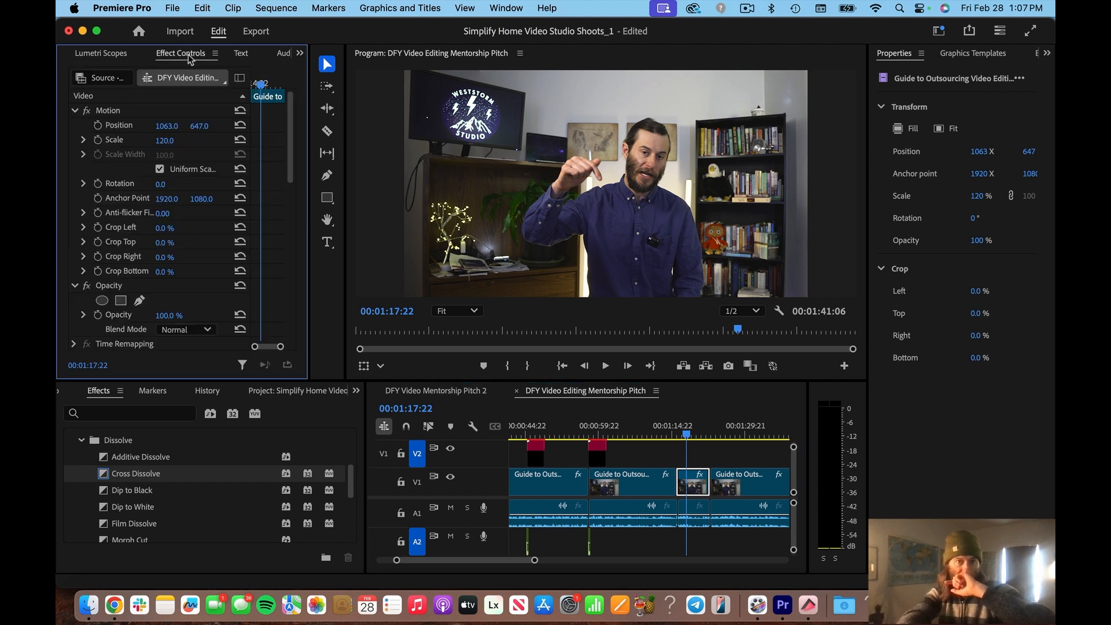
pyautogui.click(173, 140)
pyautogui.write('150')
pyautogui.press('Return')
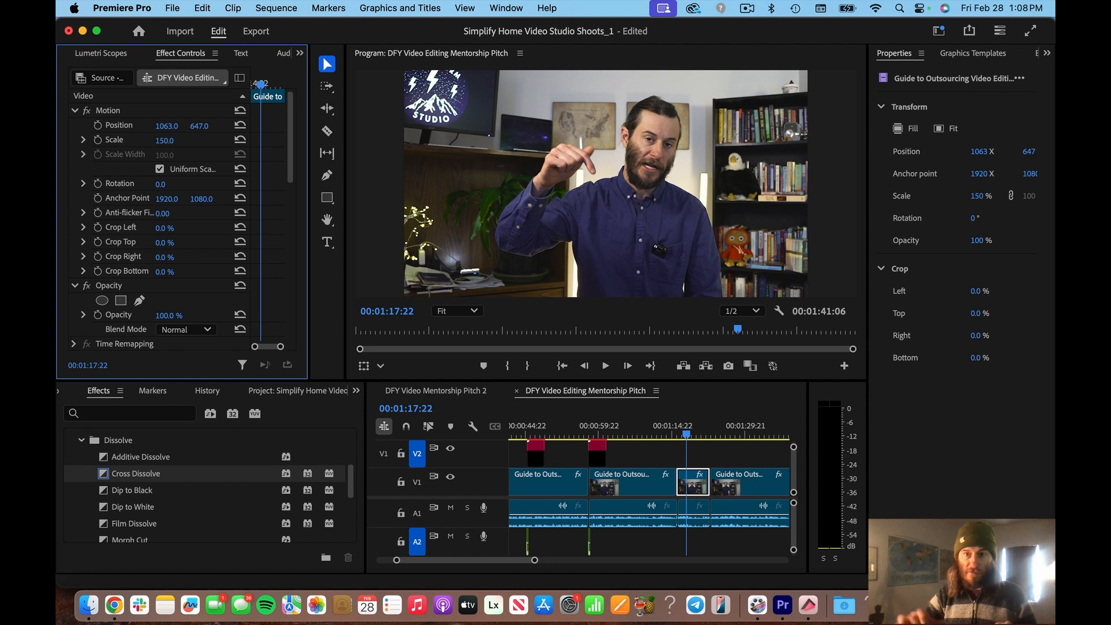
pyautogui.click(682, 379)
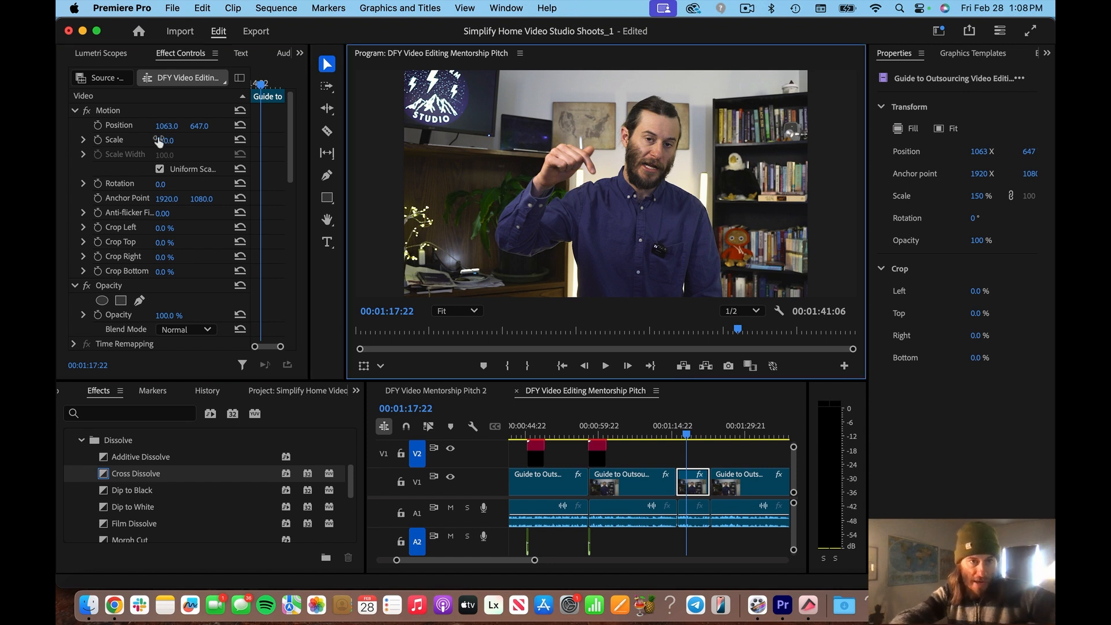
pyautogui.moveTo(156, 127); pyautogui.dragTo(99, 127)
# - Play the sequence from just before the punched-in clip to 00:01:26:10 to review the zoom and the following footage
pyautogui.click(666, 433)
pyautogui.press('space')
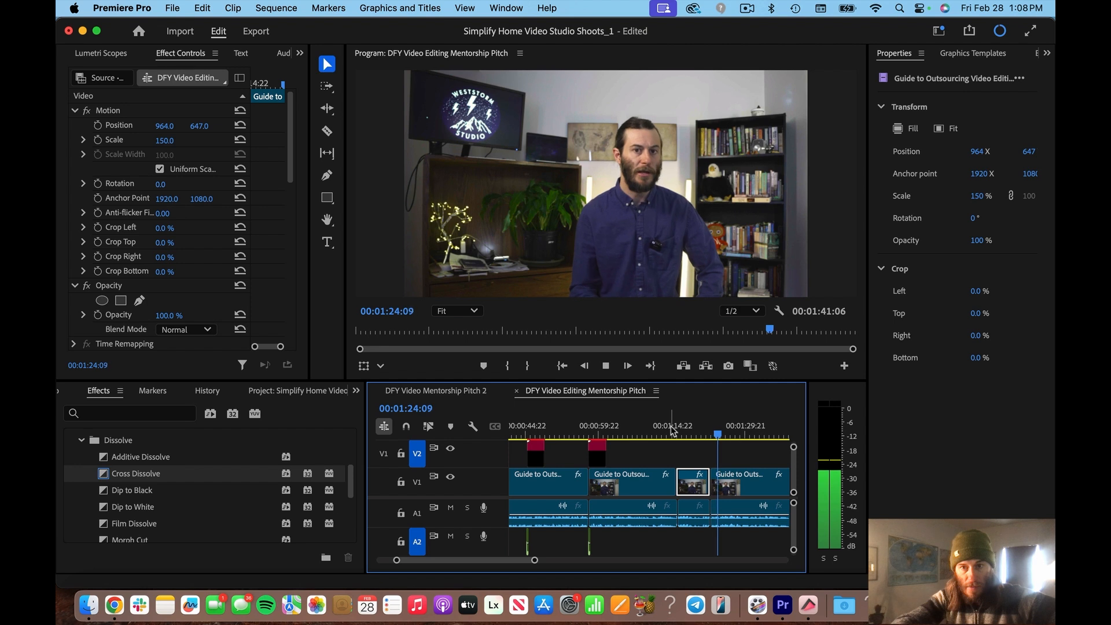
pyautogui.press('-')
pyautogui.press('=')
pyautogui.press('=')
pyautogui.press('=')
pyautogui.press('=')
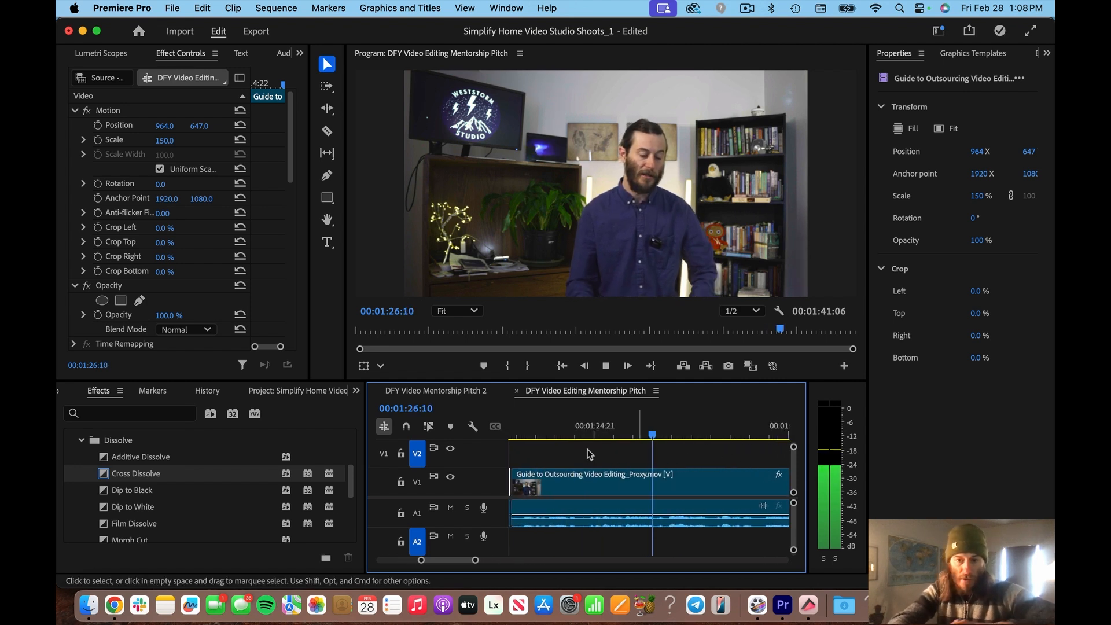
# - Play the last clip to 00:01:24:15, try to ripple-trim everything before that point, and undo the trim
pyautogui.press('space')
pyautogui.press('-')
pyautogui.click(574, 427)
pyautogui.press('space')
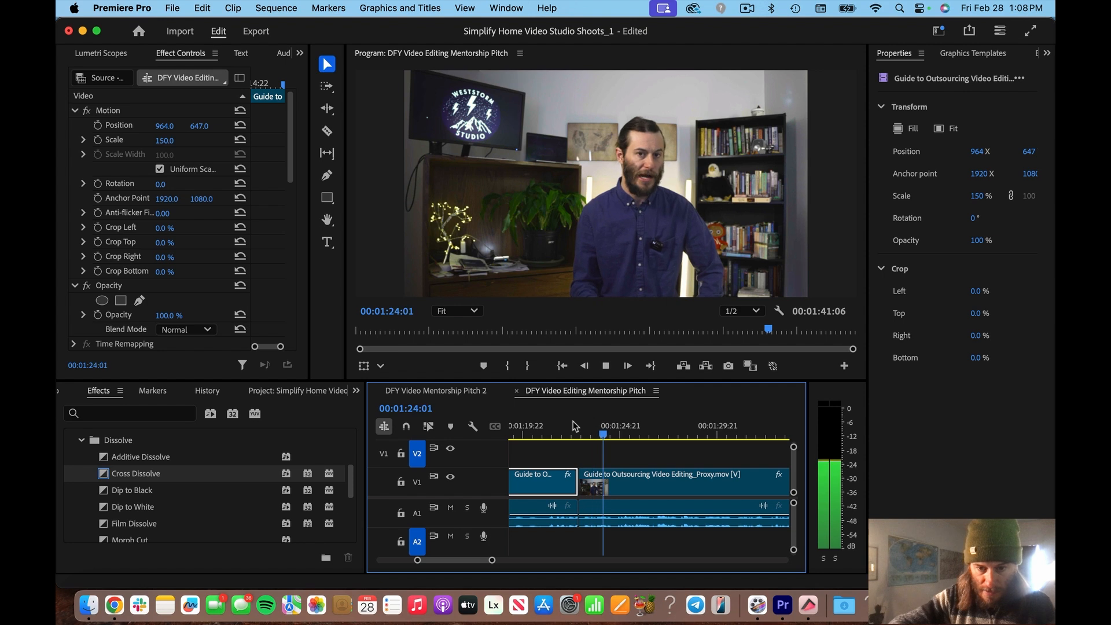
pyautogui.press('space')
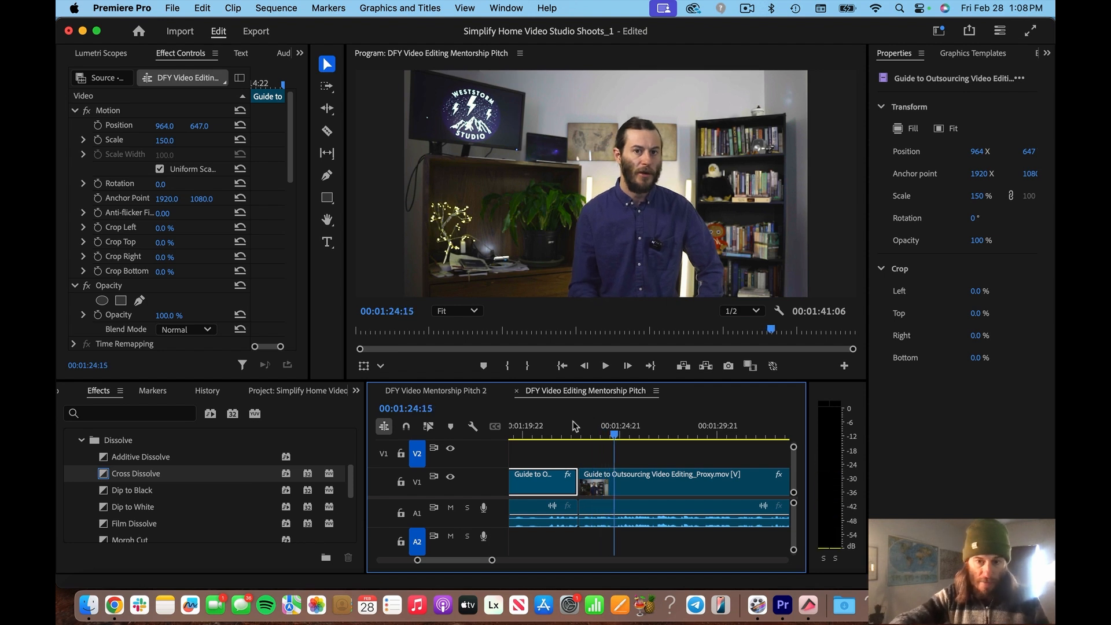
pyautogui.press('q')
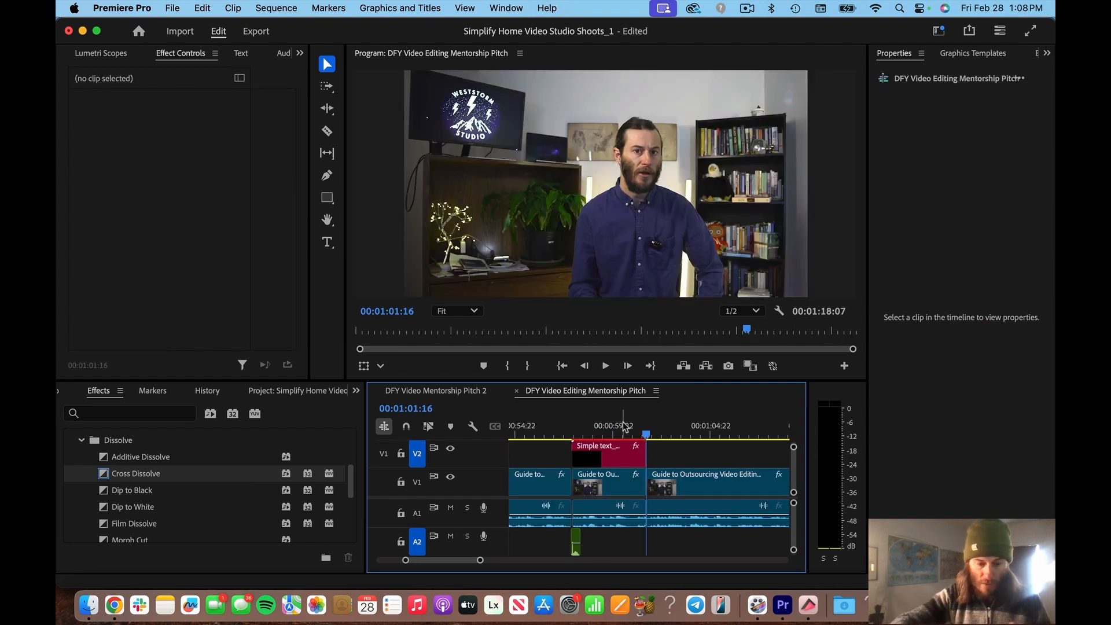
pyautogui.press('super+z')
# - Trim the start of the last V1 and A1 clip to 00:01:24:17 and close the gap before it
pyautogui.press('-')
pyautogui.press('-')
pyautogui.press('-')
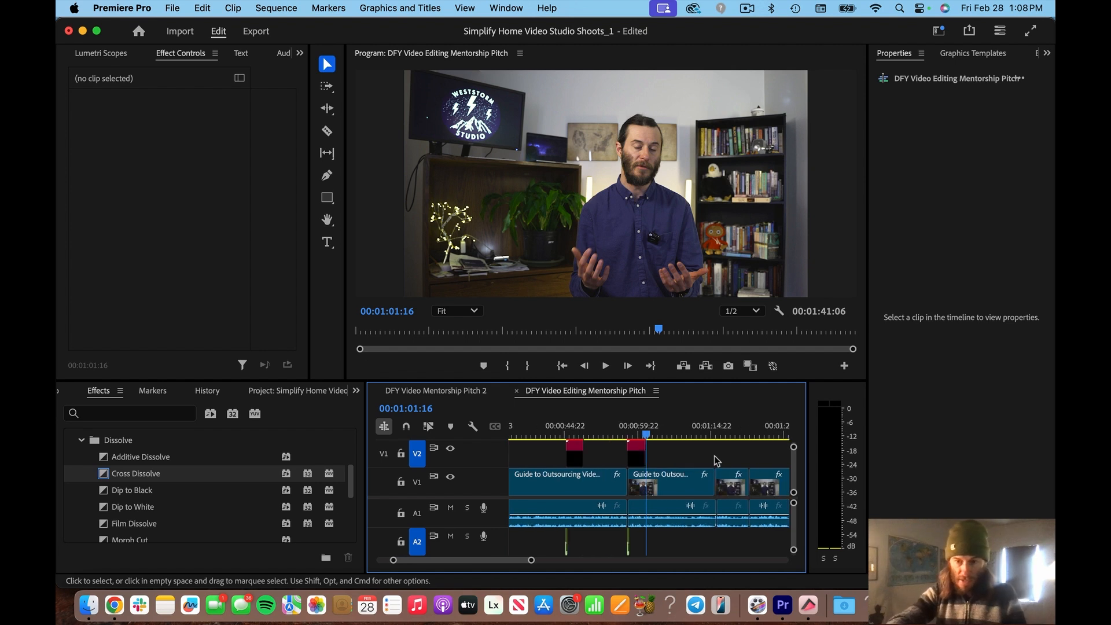
pyautogui.click(694, 434)
pyautogui.press('=')
pyautogui.press('=')
pyautogui.press('=')
pyautogui.press('space')
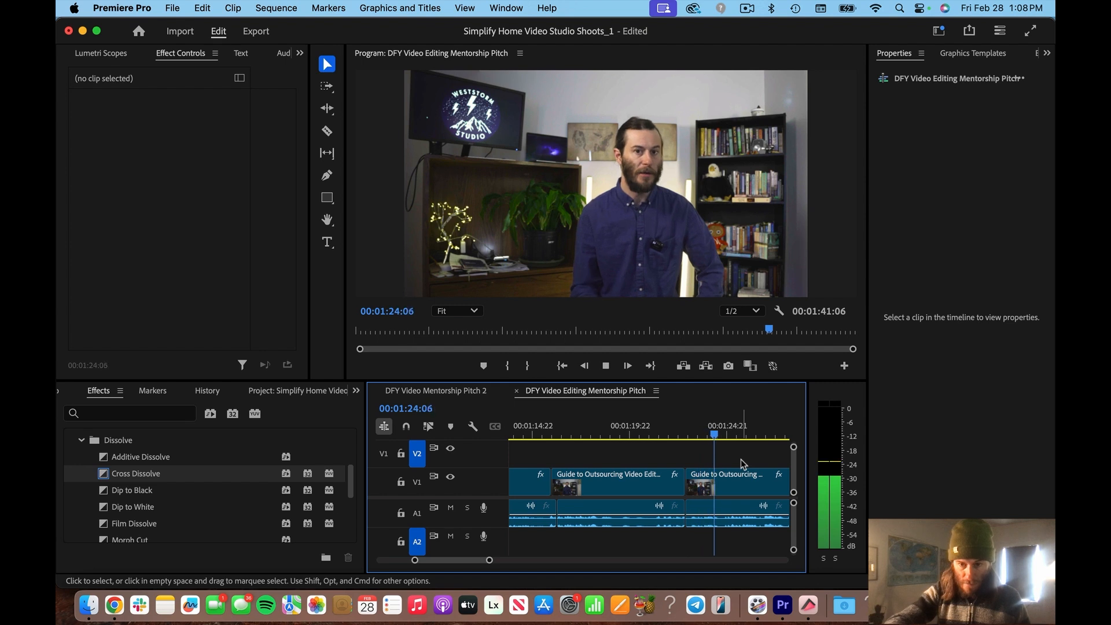
pyautogui.press('space')
pyautogui.click(704, 481)
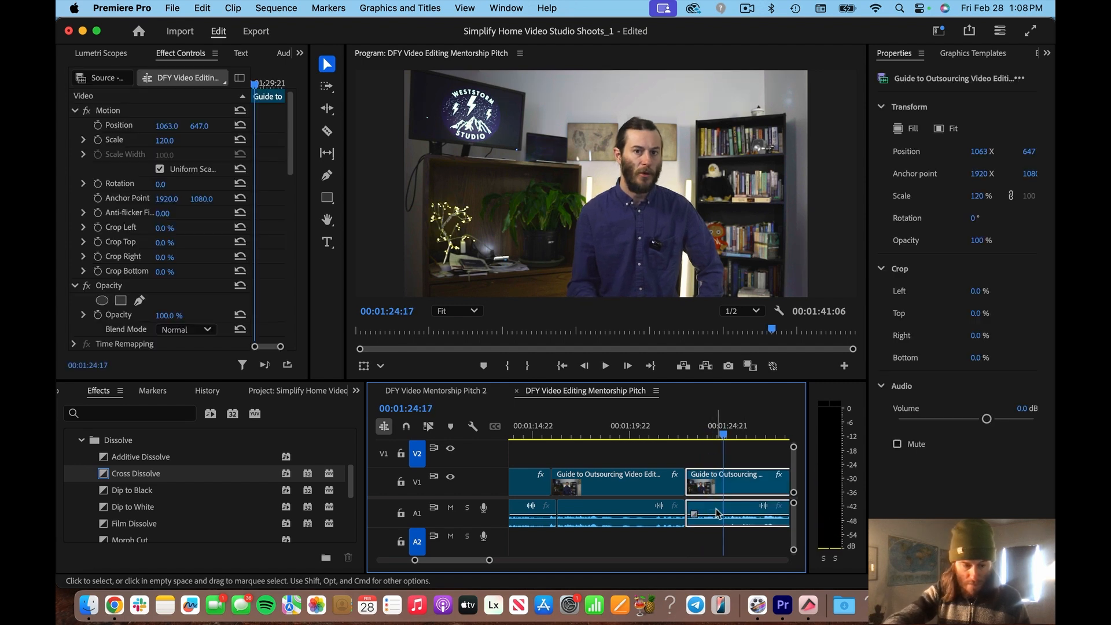
pyautogui.moveTo(694, 480)
pyautogui.mouseDown()
pyautogui.moveTo(729, 477)
pyautogui.moveTo(712, 486)
pyautogui.mouseUp()
pyautogui.press('a')
# - Play the sequence from 00:01:22:08 across the trimmed cut, and replay the stretch around 00:01:30:00 to find the next title's spot
pyautogui.click(677, 432)
pyautogui.press('space')
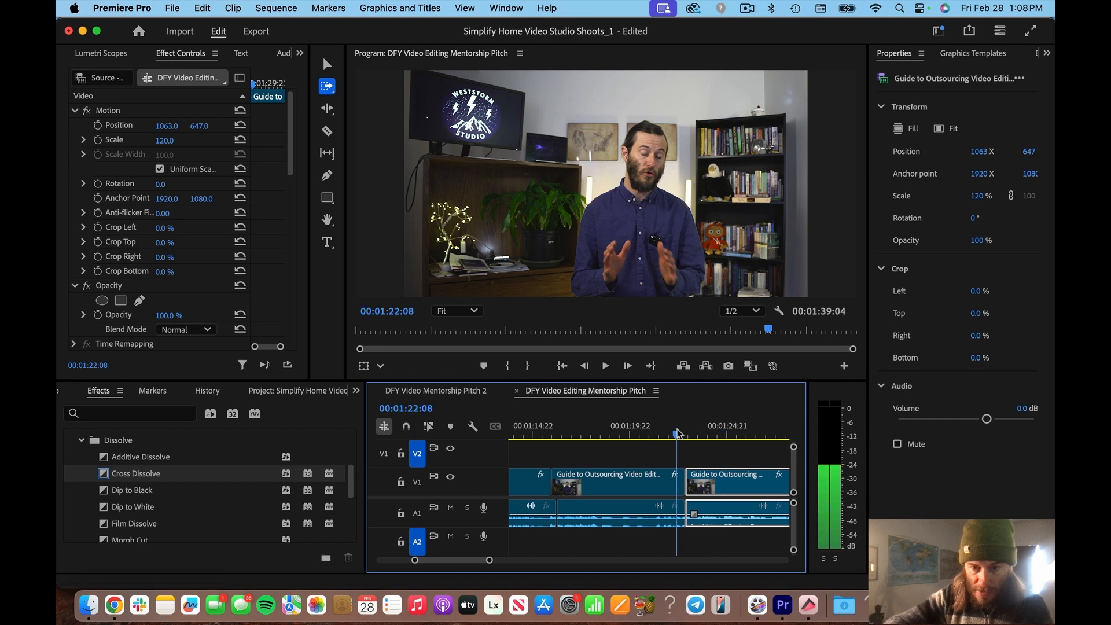
pyautogui.press('v')
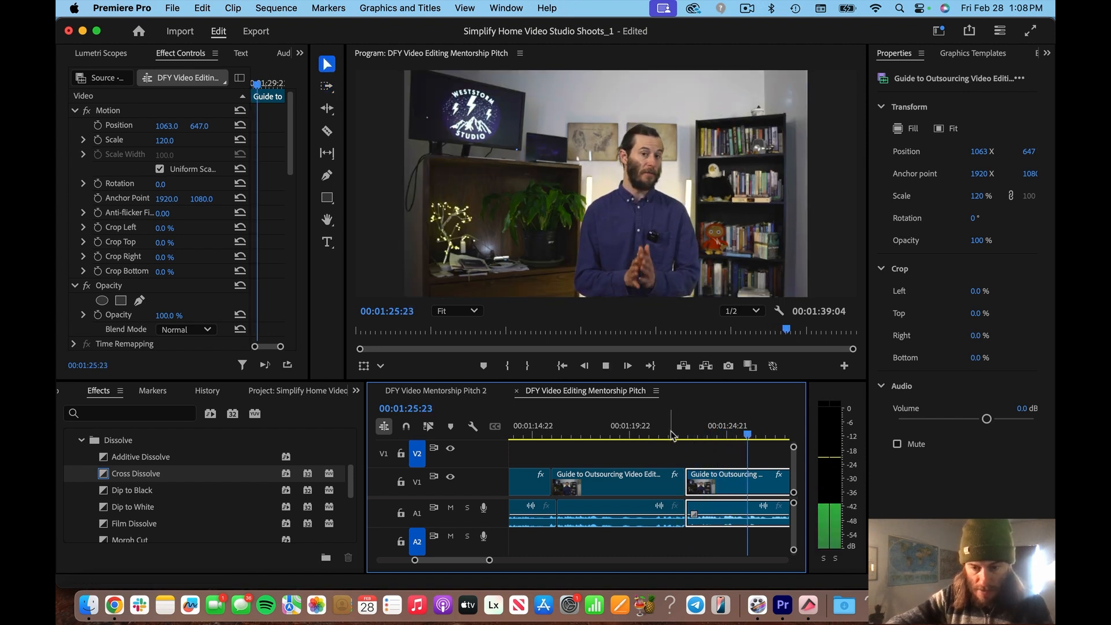
pyautogui.press('-')
pyautogui.press('-')
pyautogui.press('-')
pyautogui.press('=')
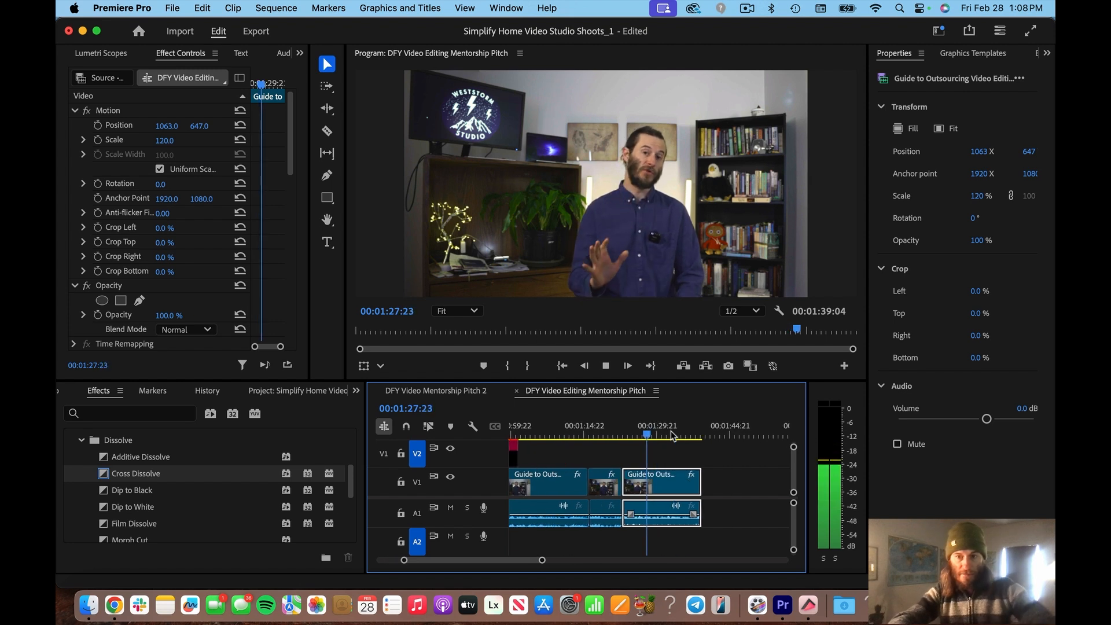
pyautogui.click(688, 452)
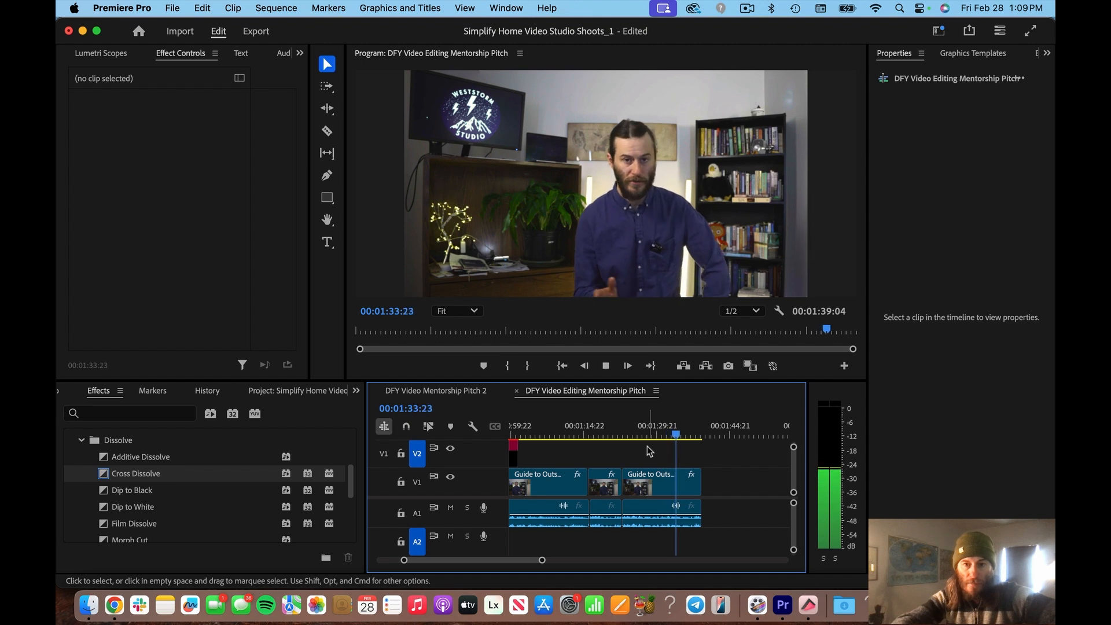
pyautogui.click(657, 434)
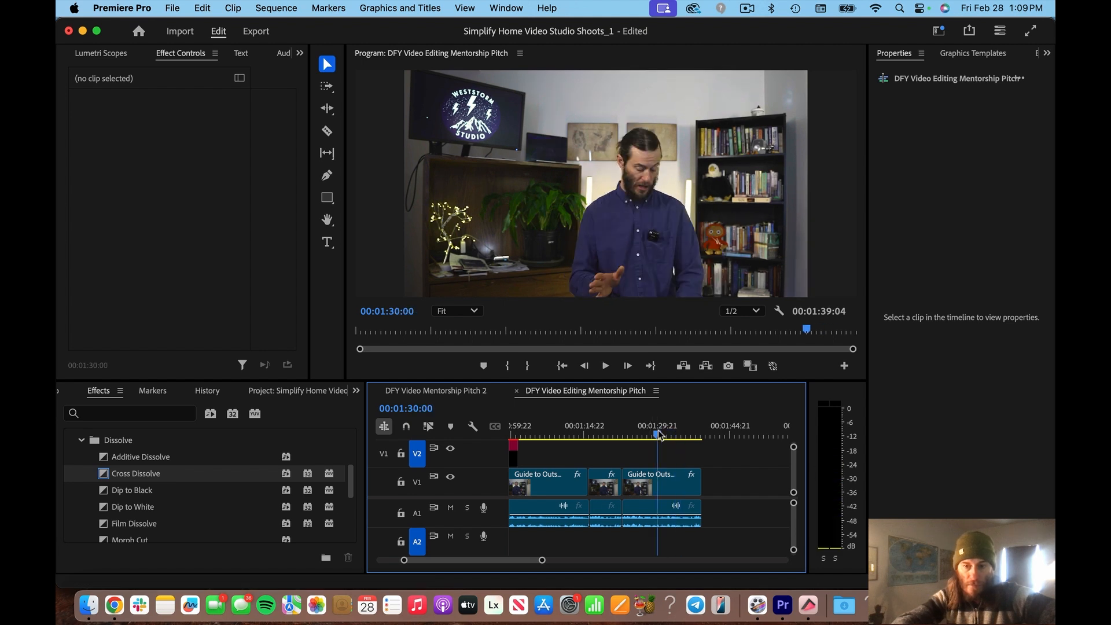
pyautogui.click(647, 434)
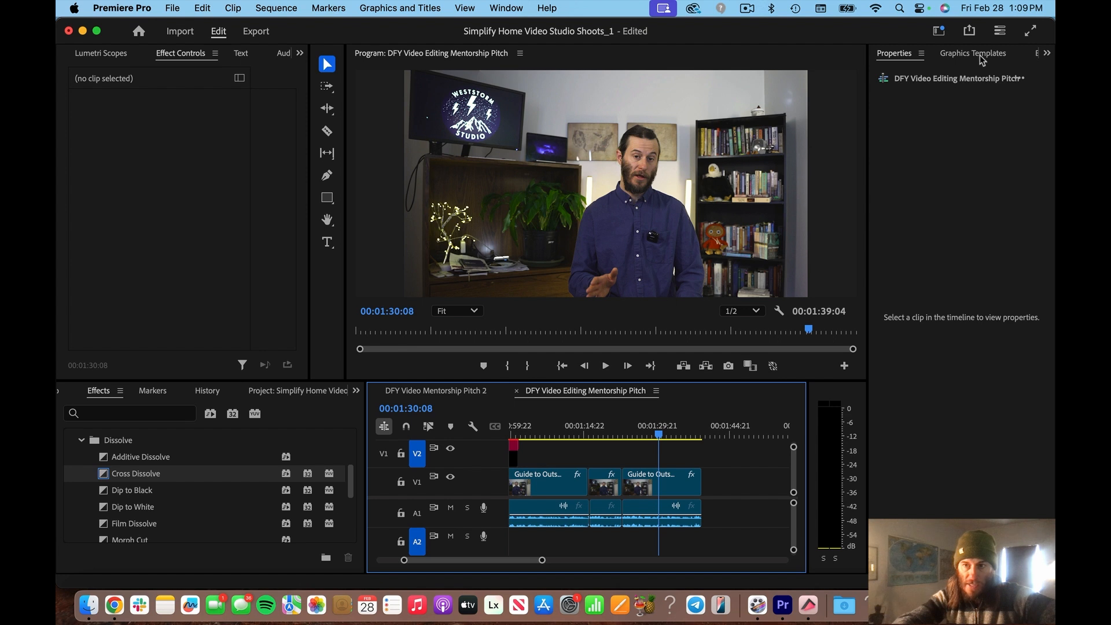
# - Try adding the Glitch Text_2 graphics template on V2 near the end of the footage, and delete it
pyautogui.click(977, 55)
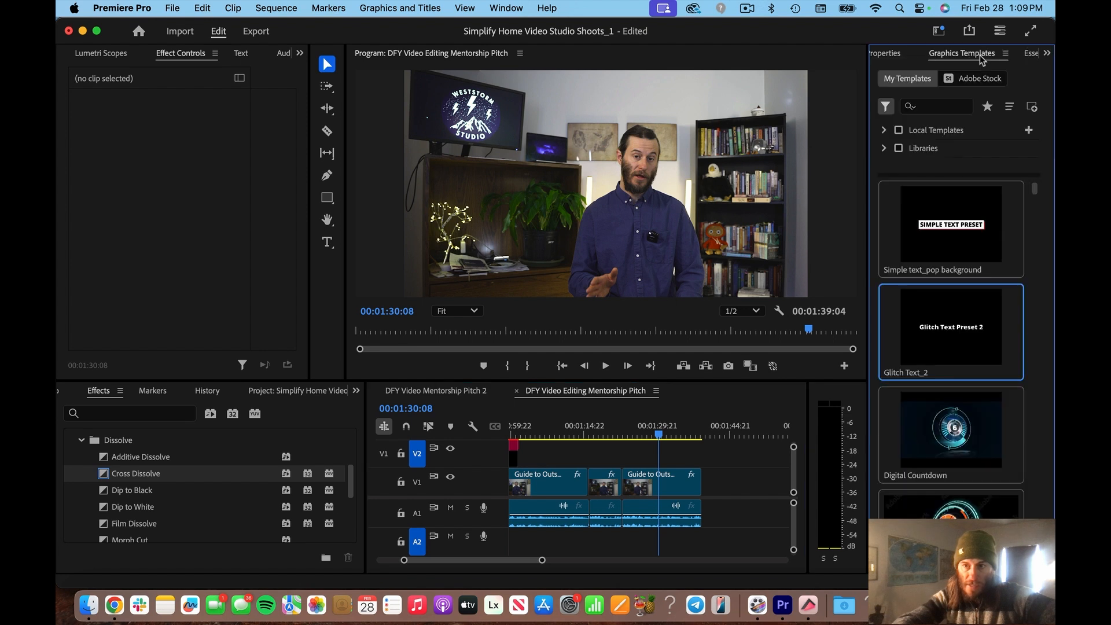
pyautogui.moveTo(709, 429); pyautogui.dragTo(671, 459)
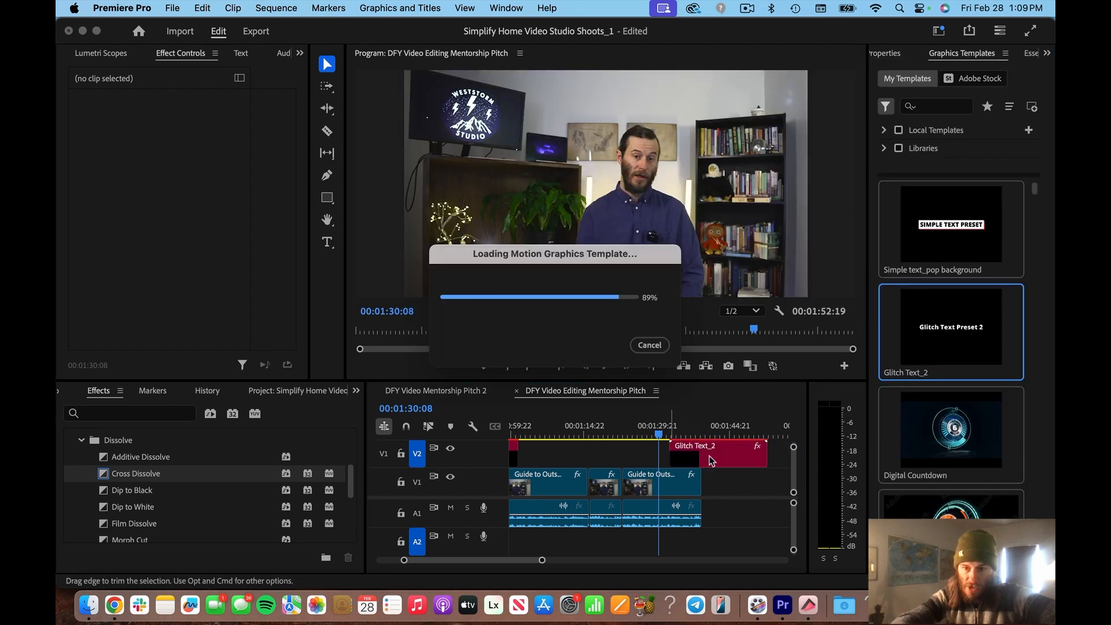
pyautogui.click(713, 461)
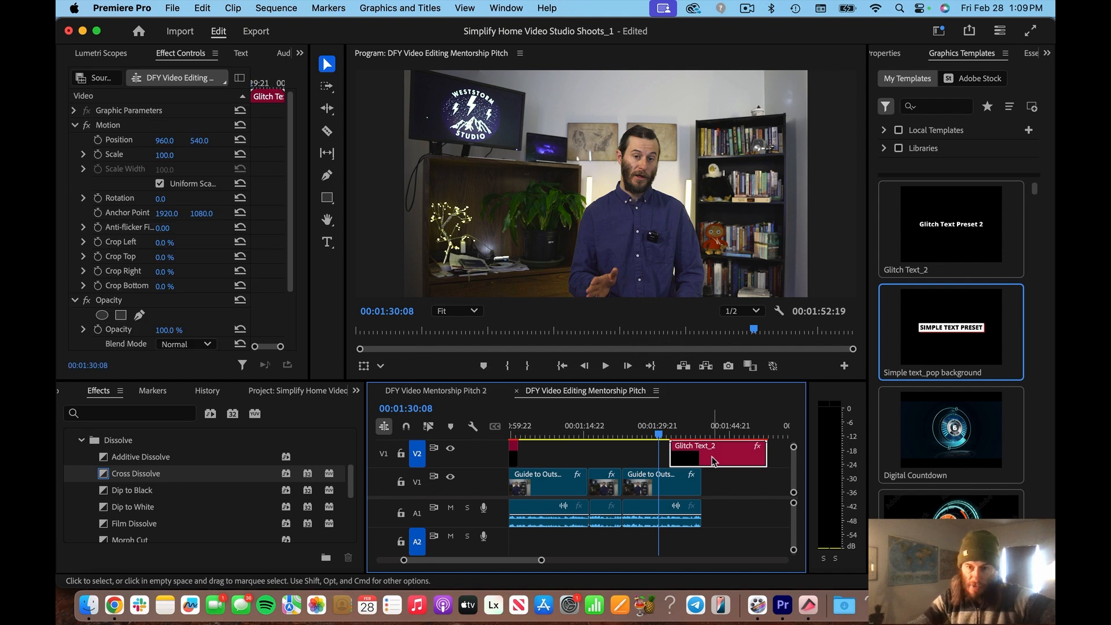
pyautogui.press('Delete')
# - Copy the Glitch Text_2 title near the start of the sequence together with its sound effect on A2
pyautogui.press('-')
pyautogui.press('-')
pyautogui.press('-')
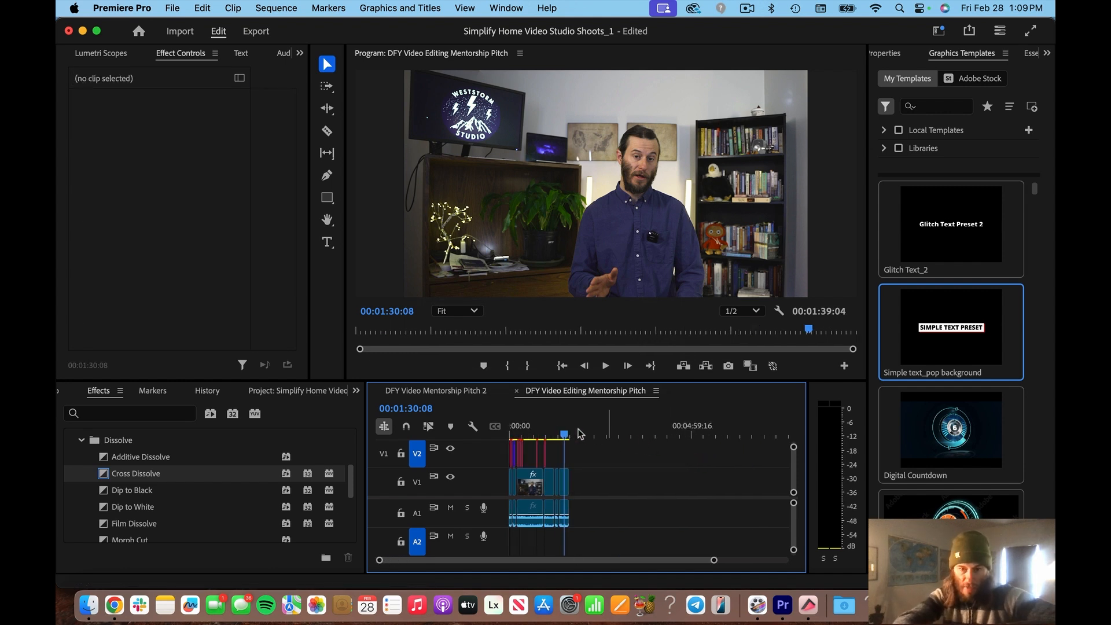
pyautogui.moveTo(527, 433); pyautogui.dragTo(509, 432)
pyautogui.press('=')
pyautogui.press('=')
pyautogui.press('=')
pyautogui.press('=')
pyautogui.press('=')
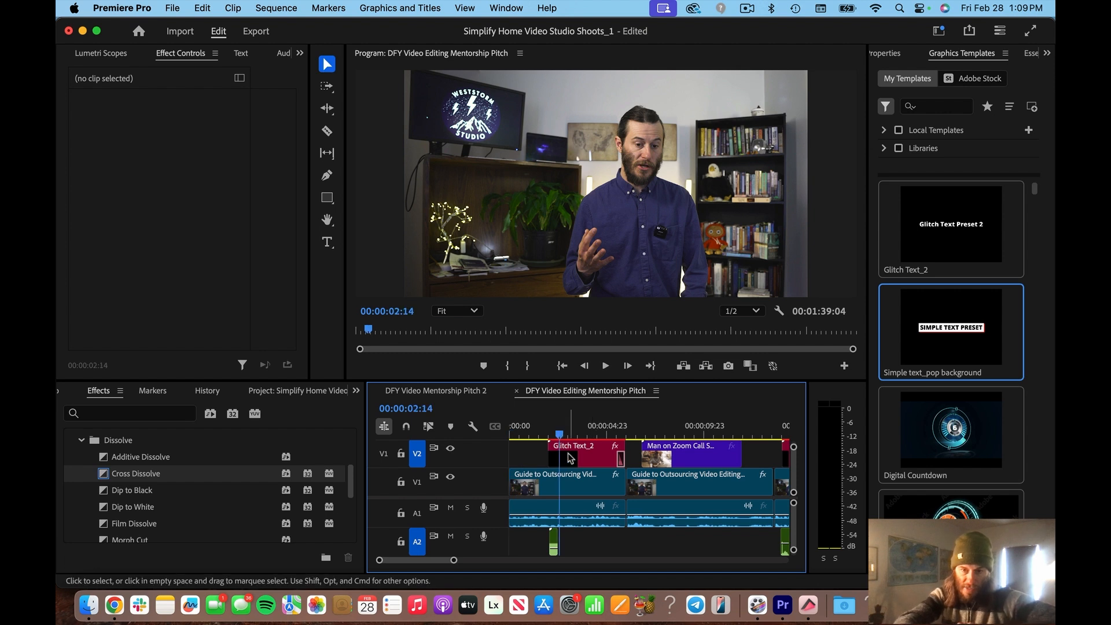
pyautogui.click(571, 458)
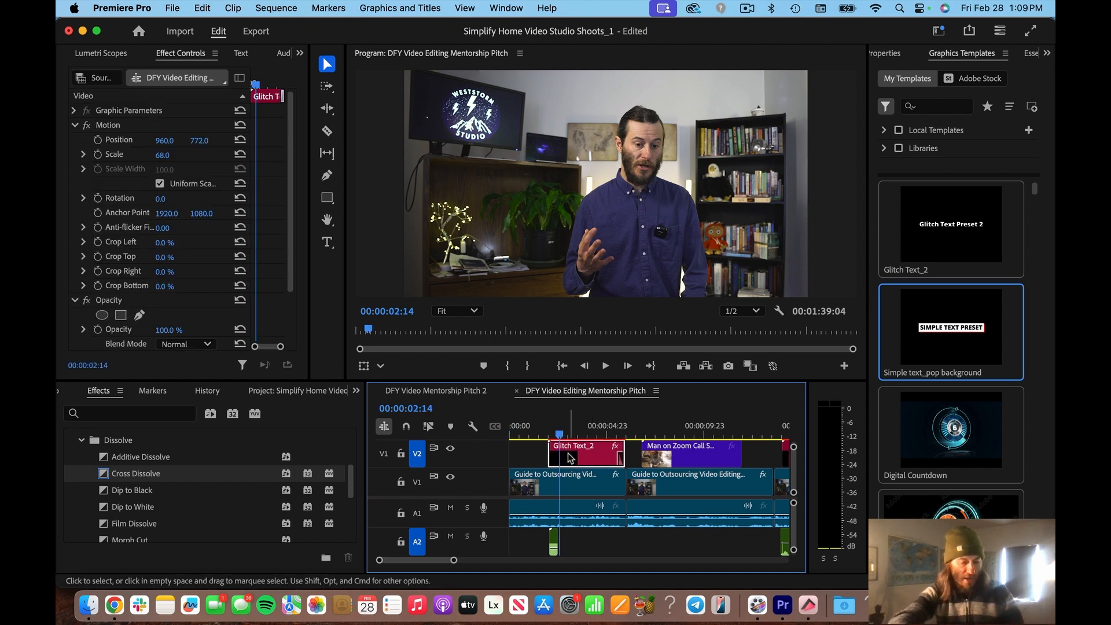
pyautogui.keyDown('shift'); pyautogui.click(554, 538); pyautogui.keyUp('shift')
pyautogui.rightClick(554, 538)
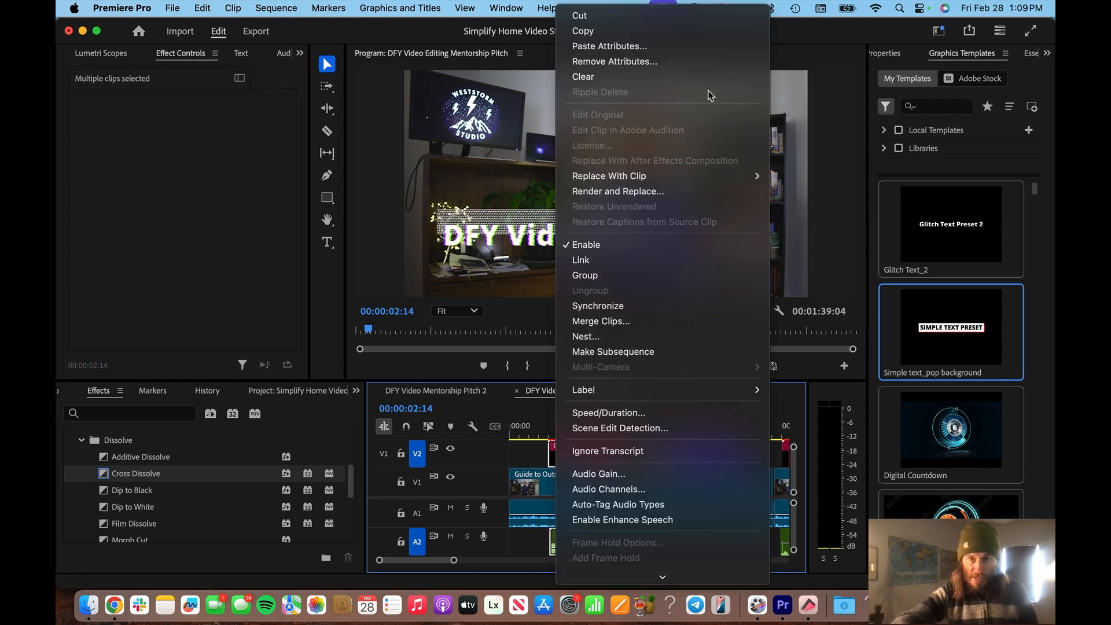
pyautogui.click(645, 32)
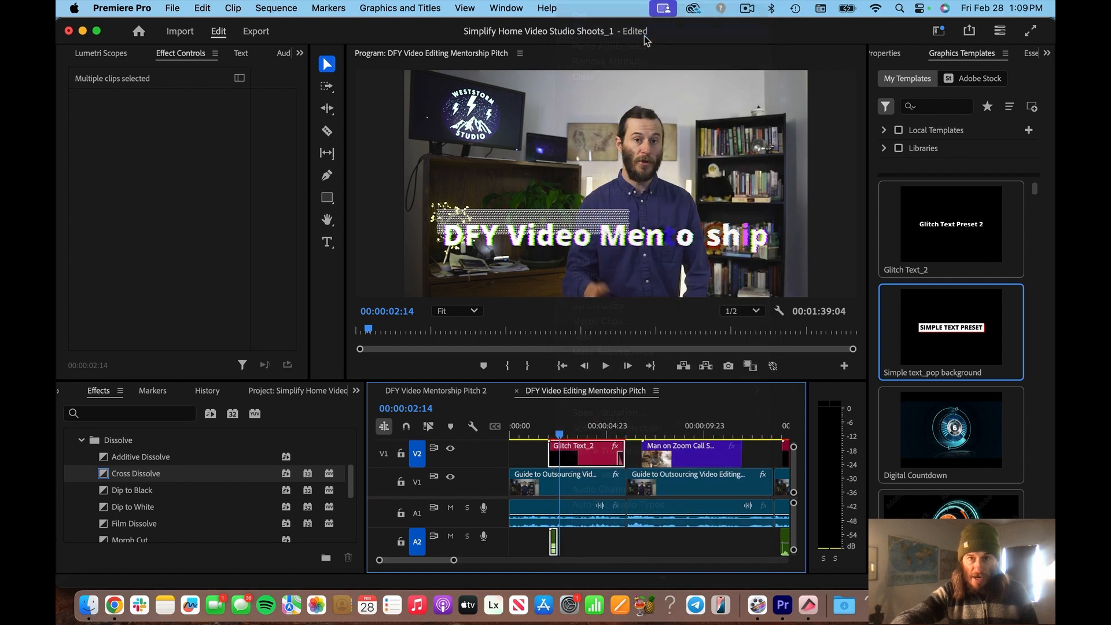
pyautogui.click(687, 544)
# - Play the sequence from 00:01:22:08 to 00:01:25:06 to check the cut into the last clip
pyautogui.press('-')
pyautogui.press('-')
pyautogui.press('-')
pyautogui.click(710, 423)
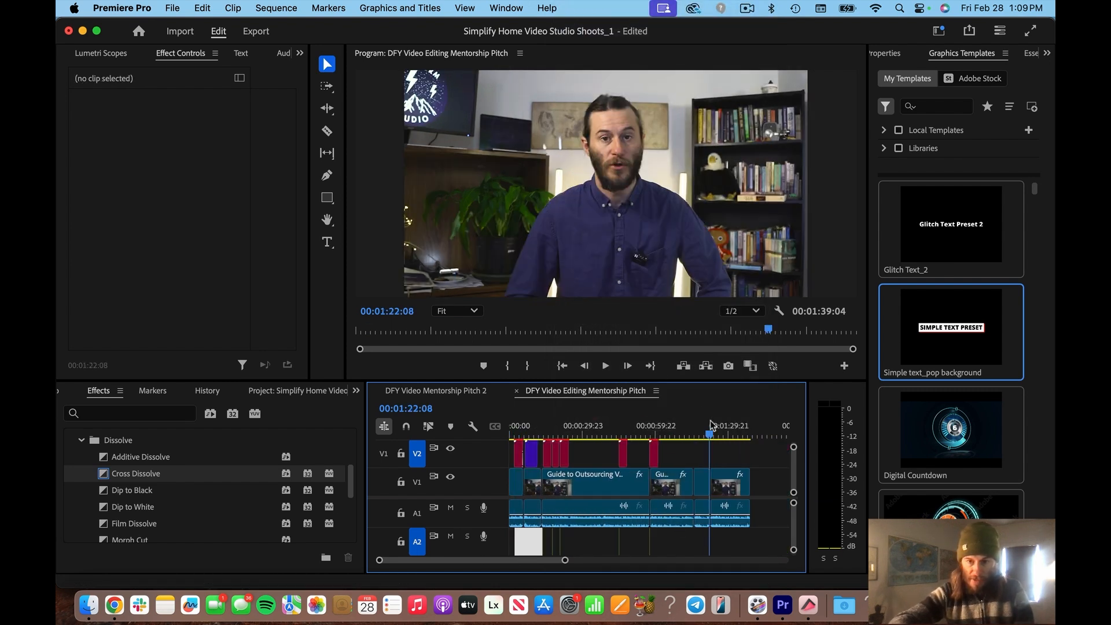
pyautogui.press('=')
pyautogui.press('=')
pyautogui.press('=')
pyautogui.press('-')
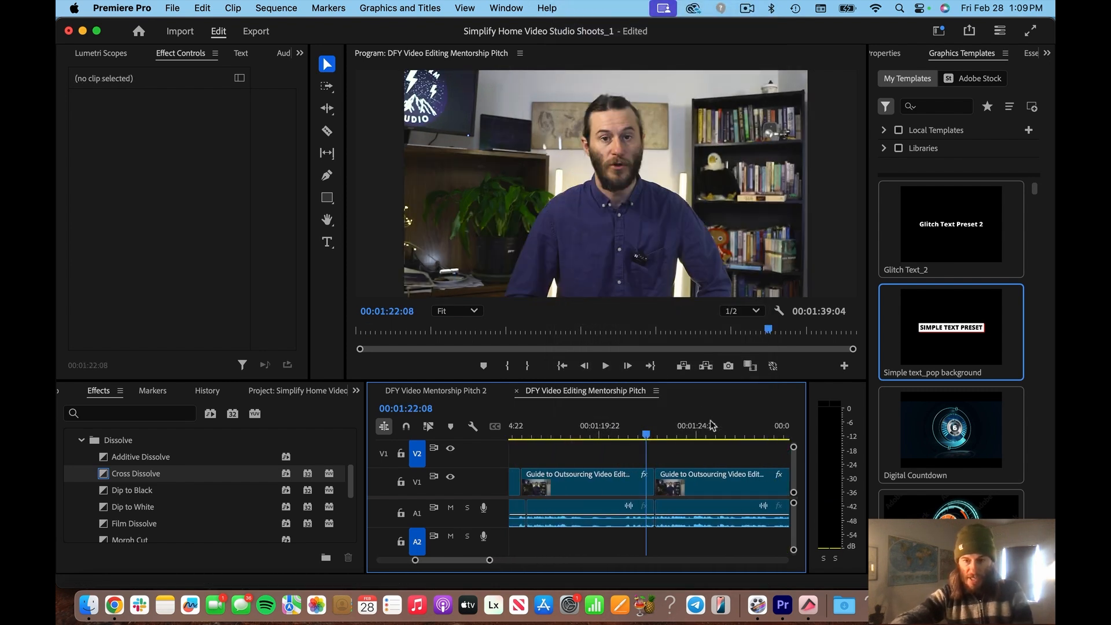
pyautogui.press('space')
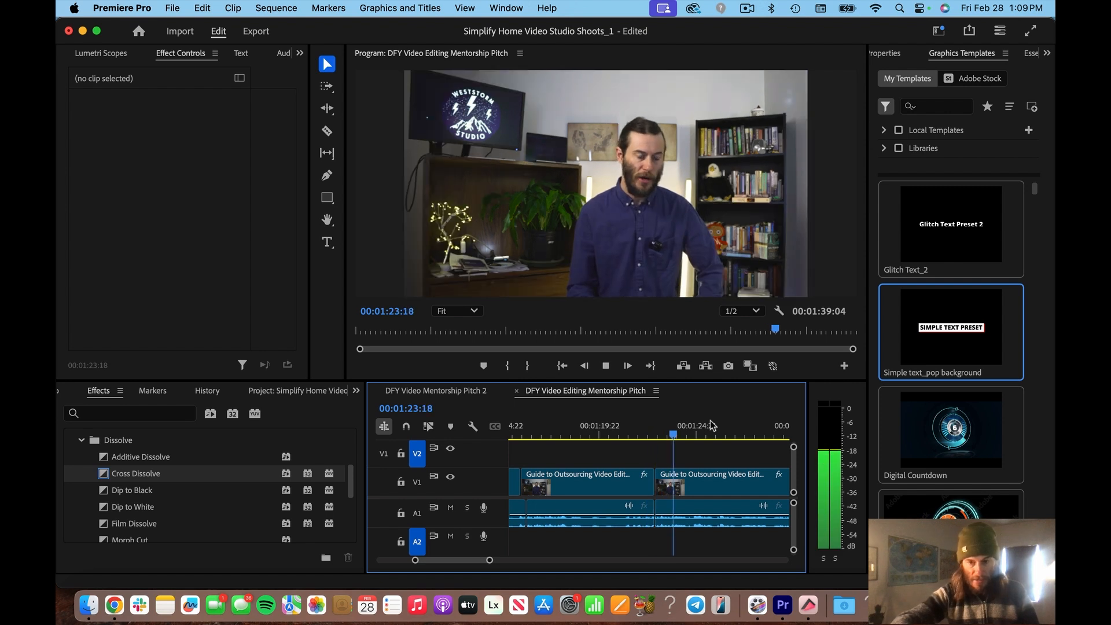
pyautogui.press('-')
pyautogui.press('space')
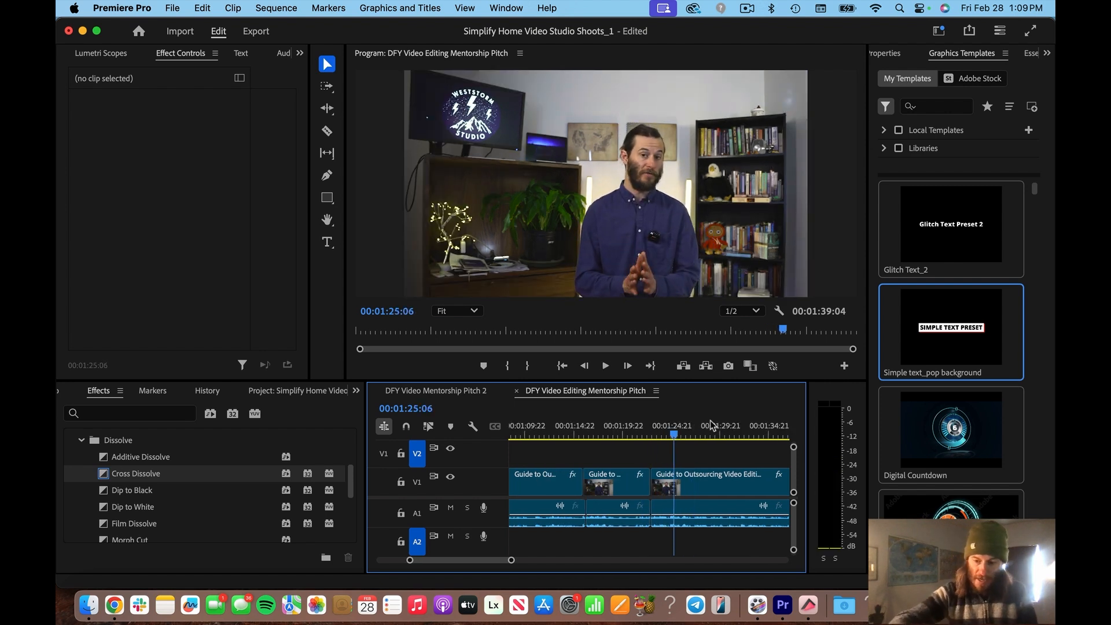
# - Shift the last V1 and A1 clip about 9 frames later to open a gap at the cut before it
pyautogui.press('=')
pyautogui.press('=')
pyautogui.press('a')
pyautogui.moveTo(585, 490); pyautogui.dragTo(599, 490)
pyautogui.press('v')
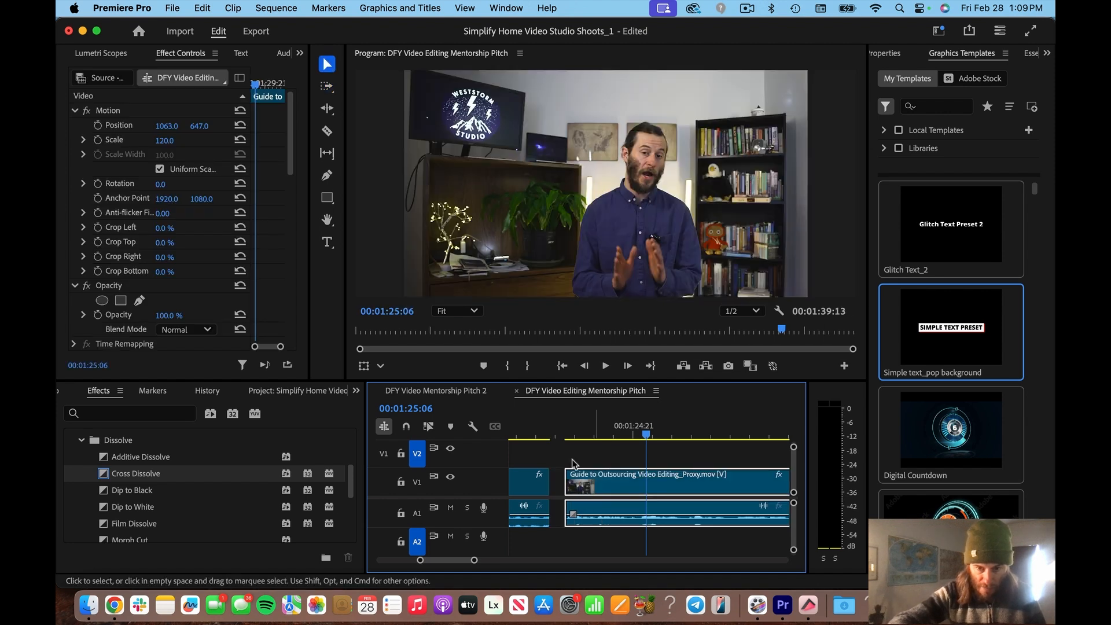
# - Extend the last clip's start about 3 frames earlier and move the clip back to close the remaining gap
pyautogui.click(565, 456)
pyautogui.click(574, 513)
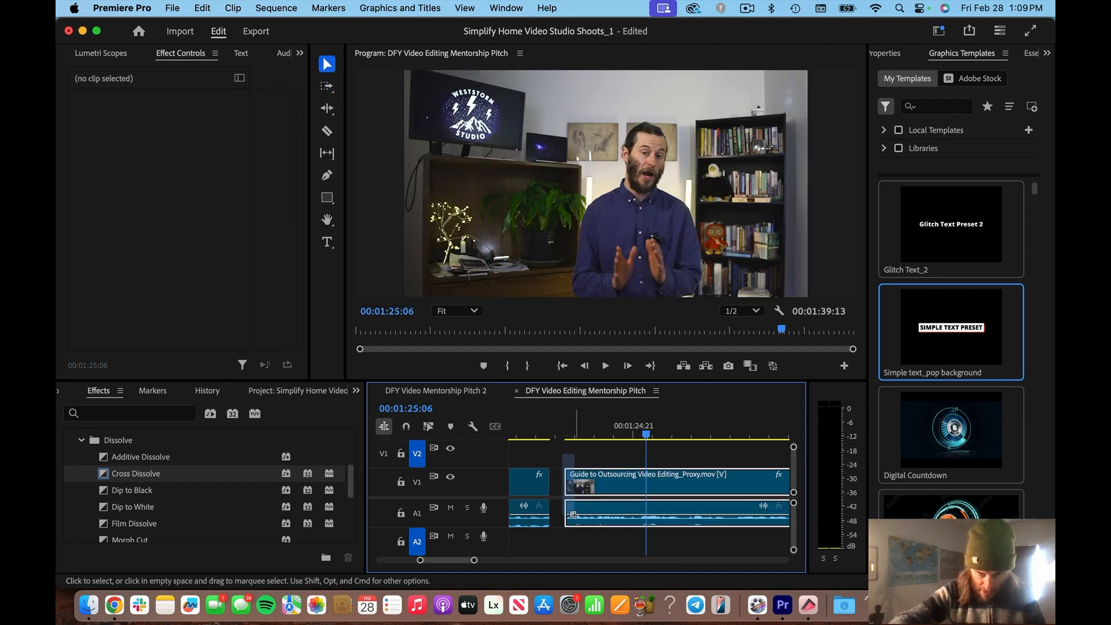
pyautogui.moveTo(567, 482); pyautogui.dragTo(560, 481)
pyautogui.click(558, 433)
pyautogui.press('space')
pyautogui.press('space')
pyautogui.press('a')
pyautogui.moveTo(601, 483); pyautogui.dragTo(555, 458)
# - Play the sequence across the adjusted cut and on to 00:01:31:23 to find where the closing title belongs
pyautogui.click(544, 431)
pyautogui.press('space')
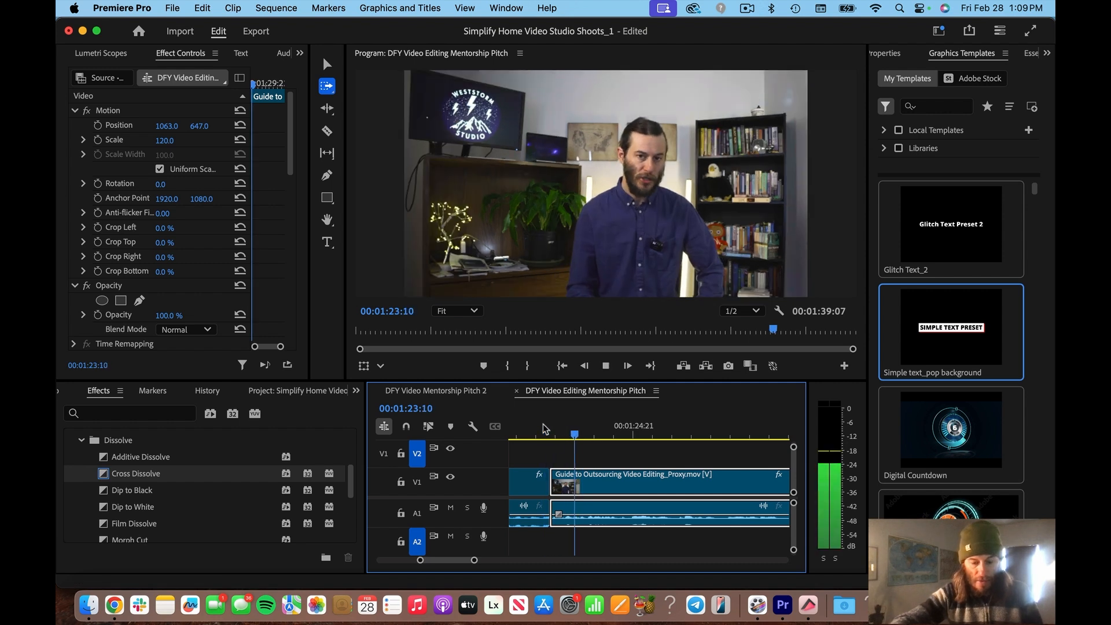
pyautogui.press('v')
pyautogui.press('-')
pyautogui.press('-')
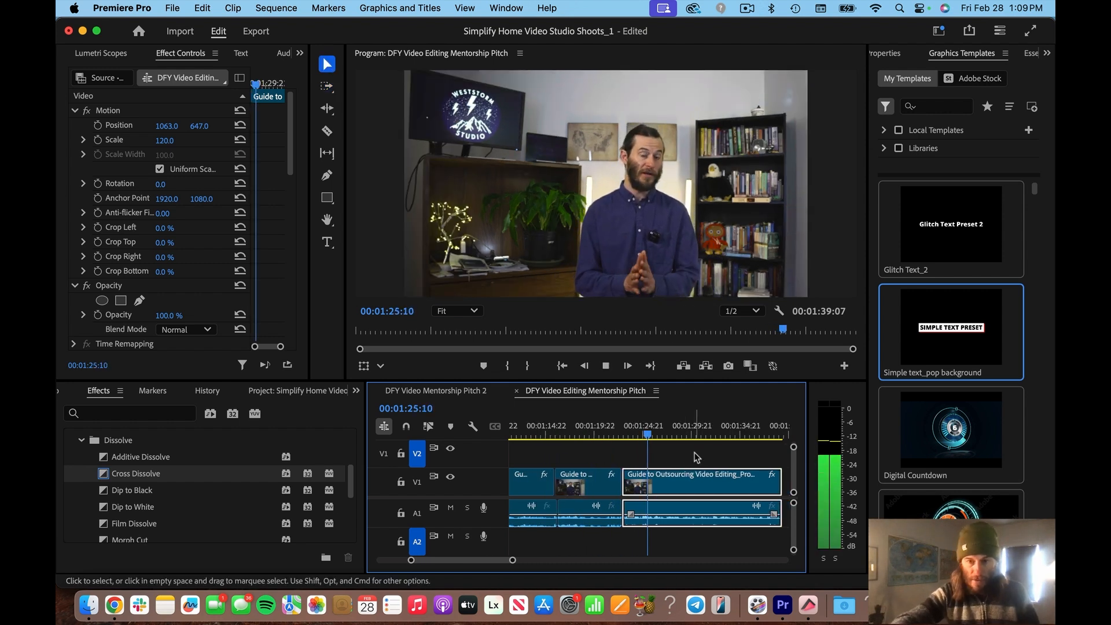
pyautogui.click(652, 440)
pyautogui.press('space')
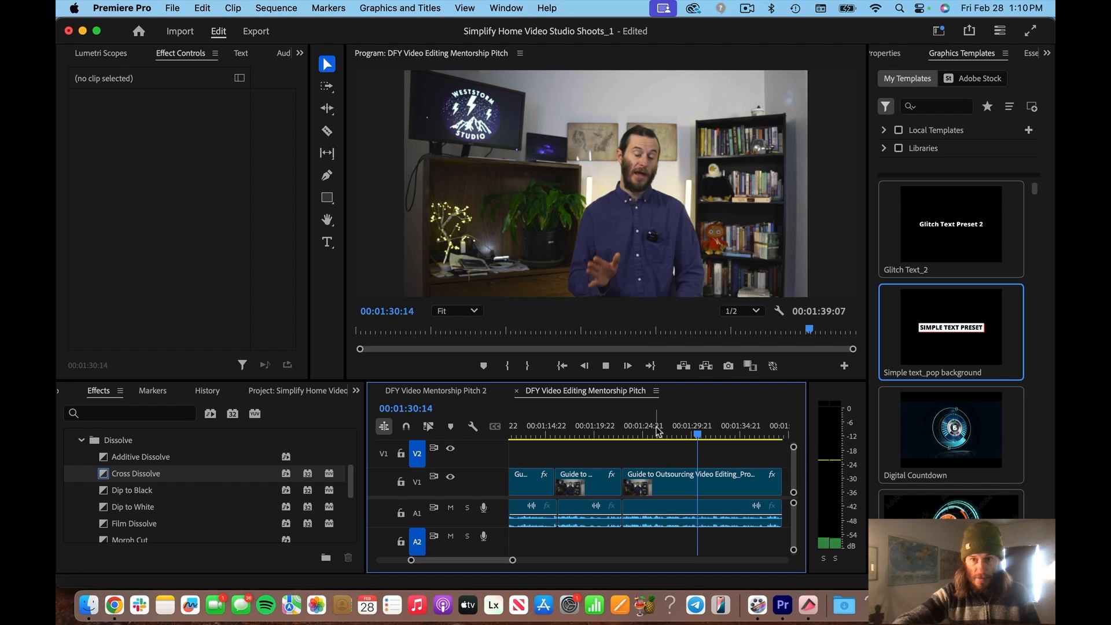
pyautogui.press('space')
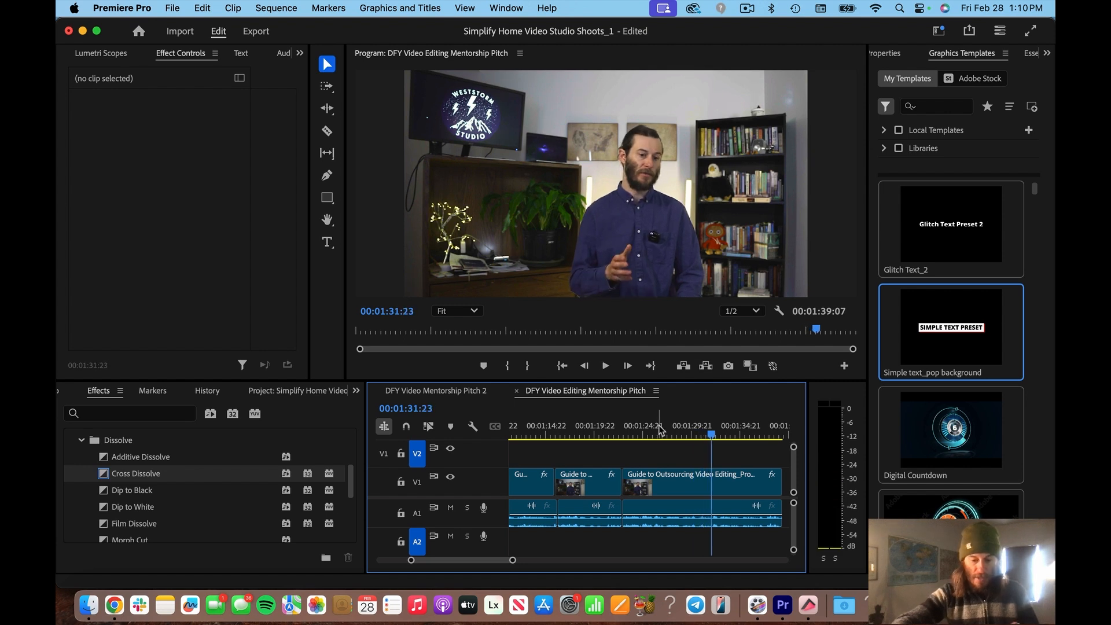
# - Paste the copied title and sound effect at 00:01:31:23 and play them back from 00:01:31:11
pyautogui.press('super+v')
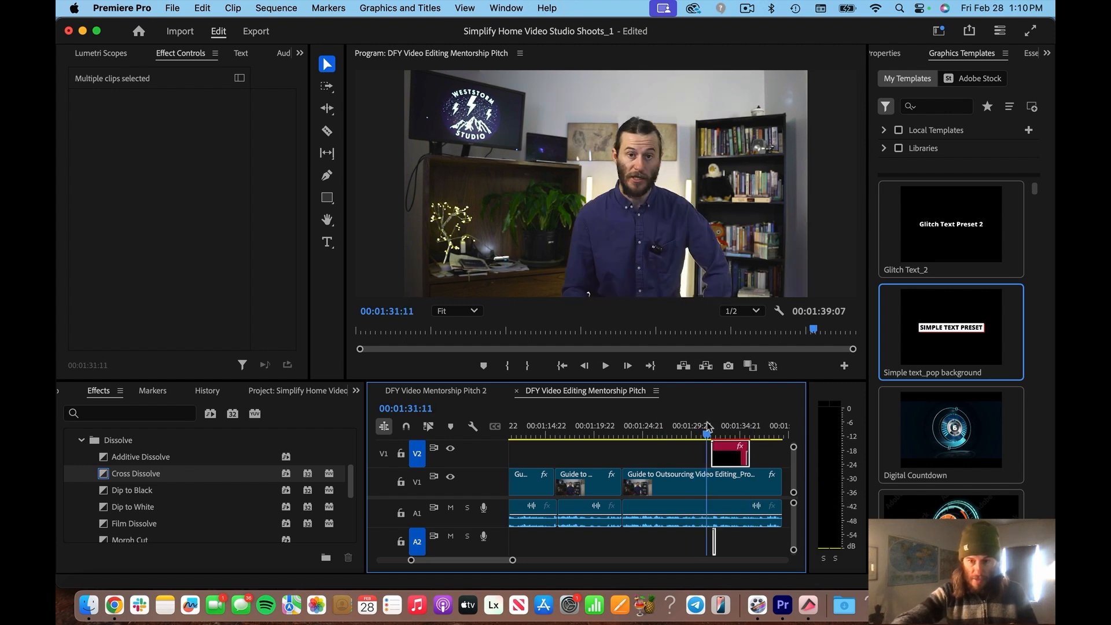
pyautogui.press('space')
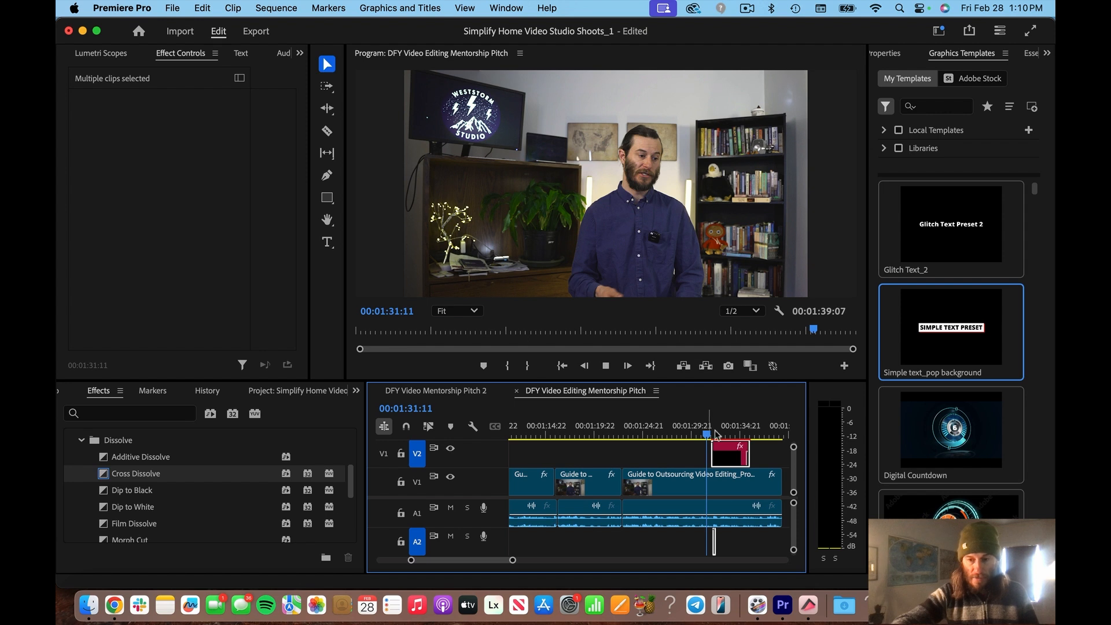
pyautogui.press('space')
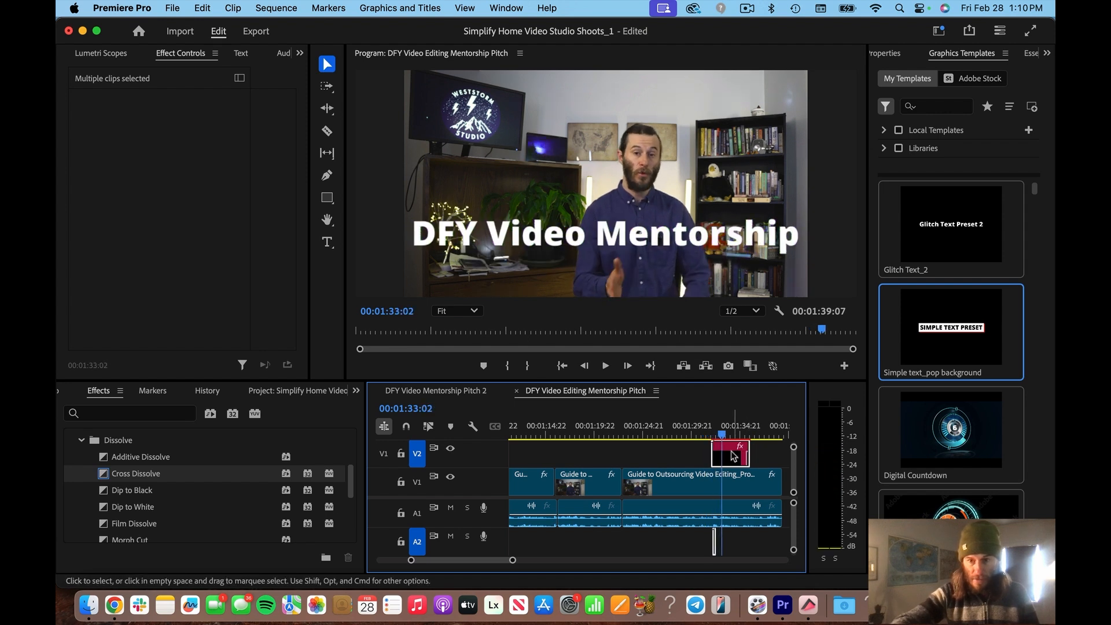
# - Replace the closing glitch title's text with "Deploy the Right Videos" and set its scale to 61%
pyautogui.press('=')
pyautogui.press('=')
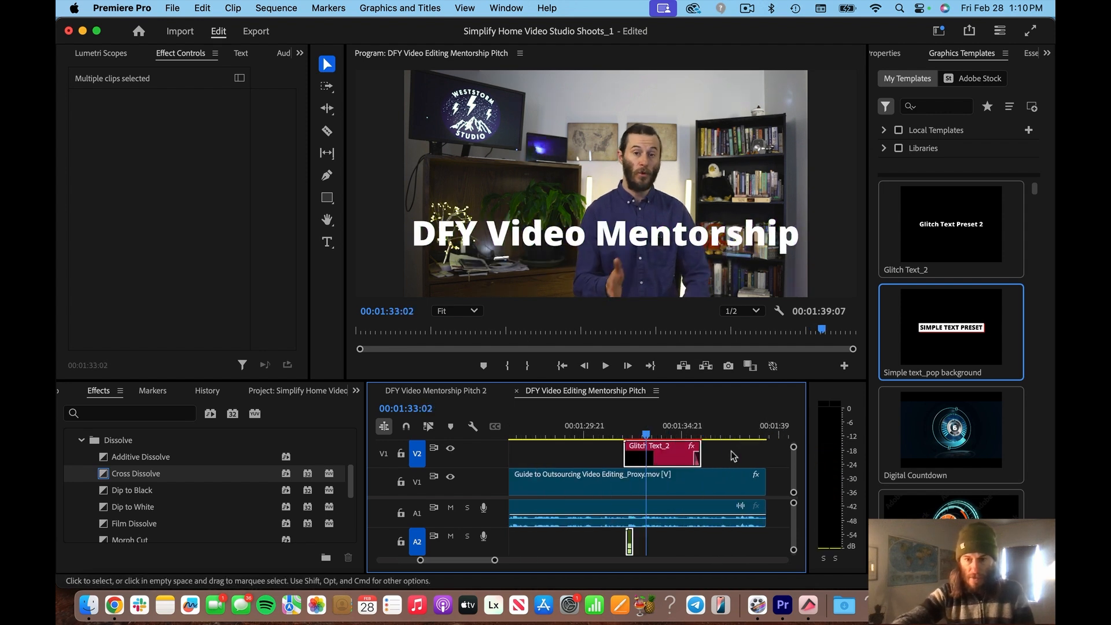
pyautogui.click(730, 451)
pyautogui.doubleClick(667, 461)
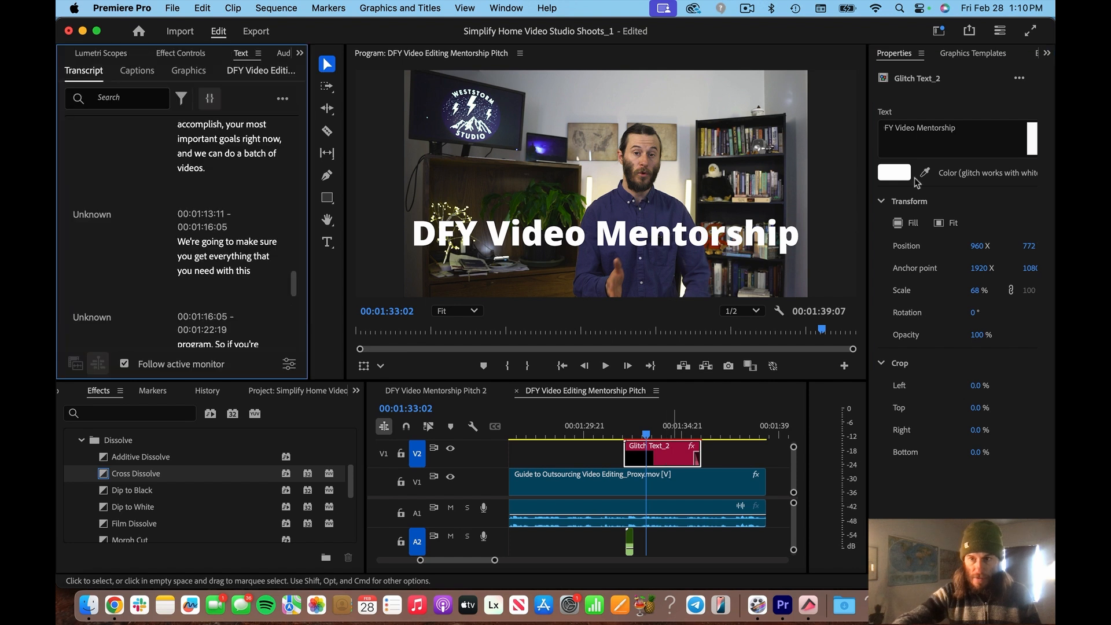
pyautogui.click(931, 132)
pyautogui.press('super+a')
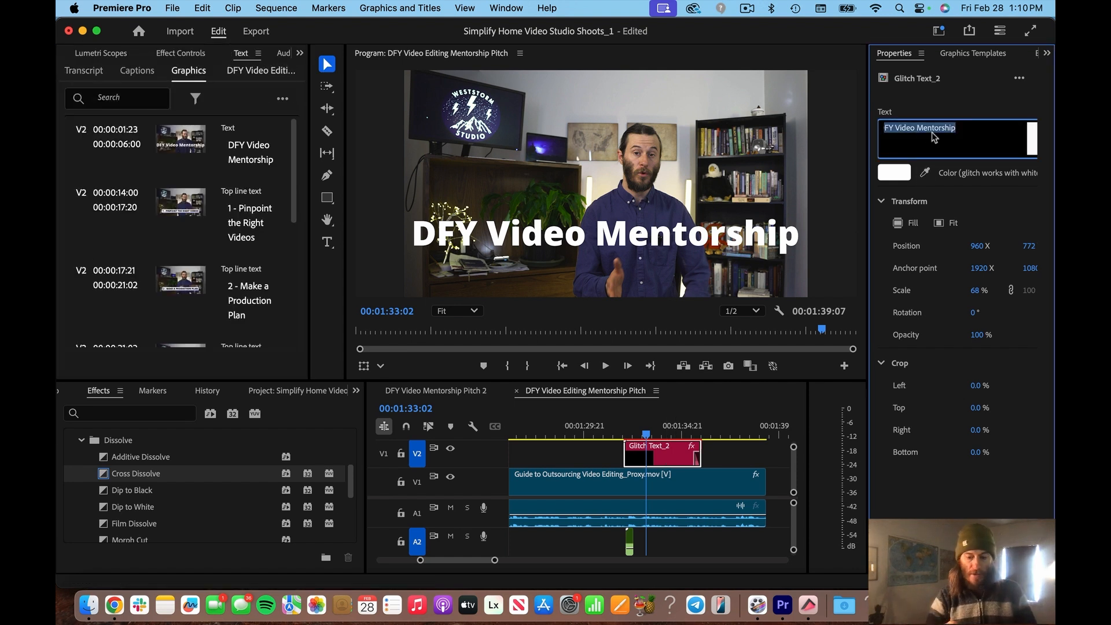
pyautogui.write('Deploy the Right Videos')
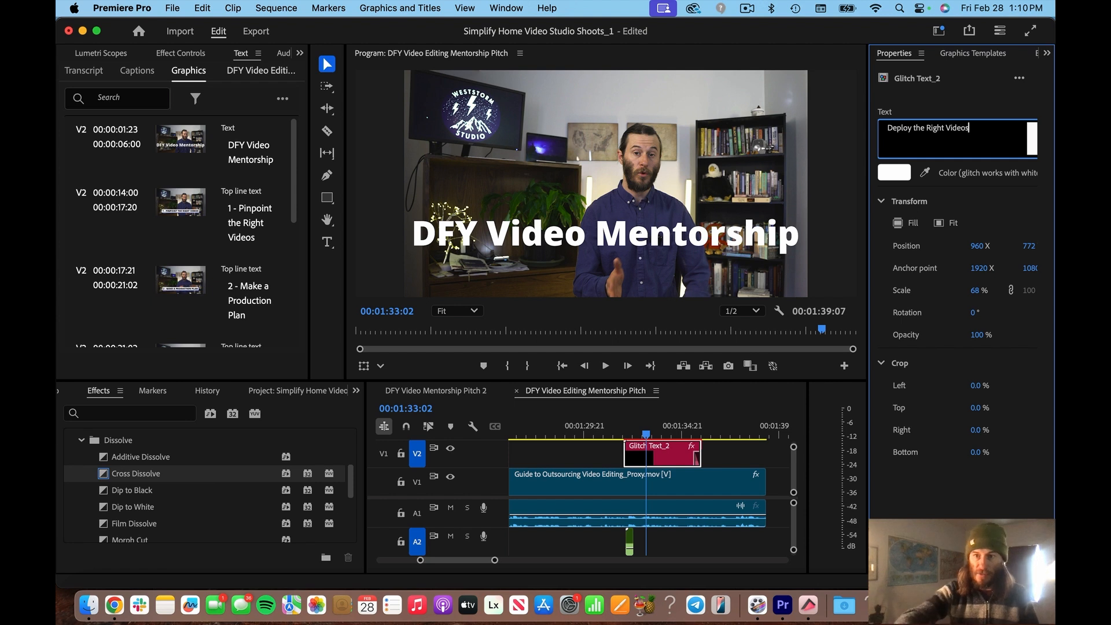
pyautogui.click(961, 104)
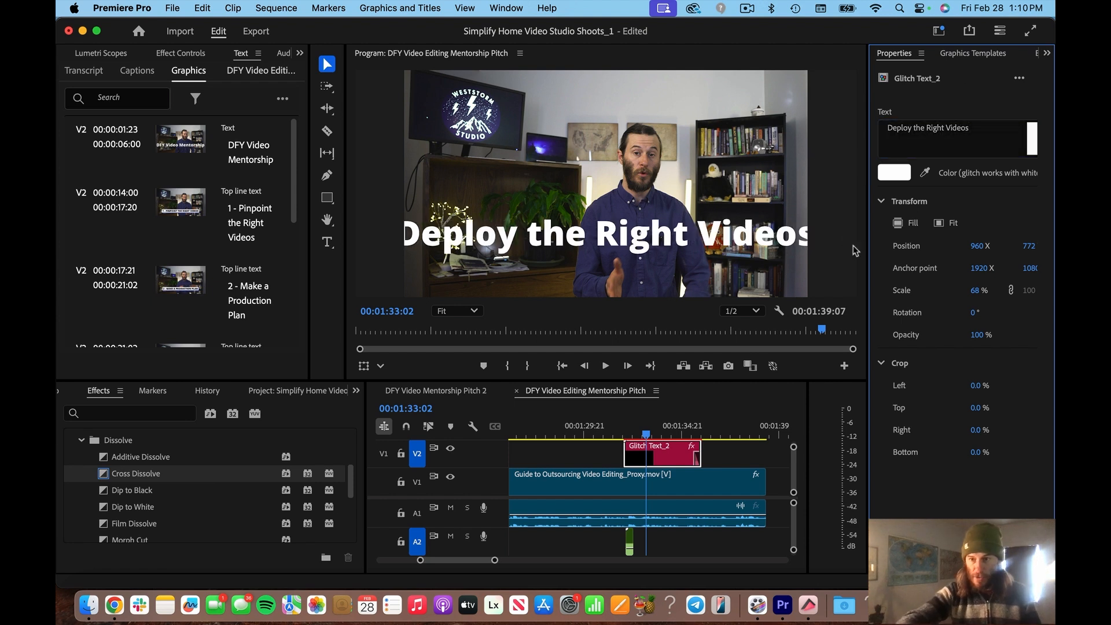
pyautogui.moveTo(976, 290); pyautogui.dragTo(971, 292)
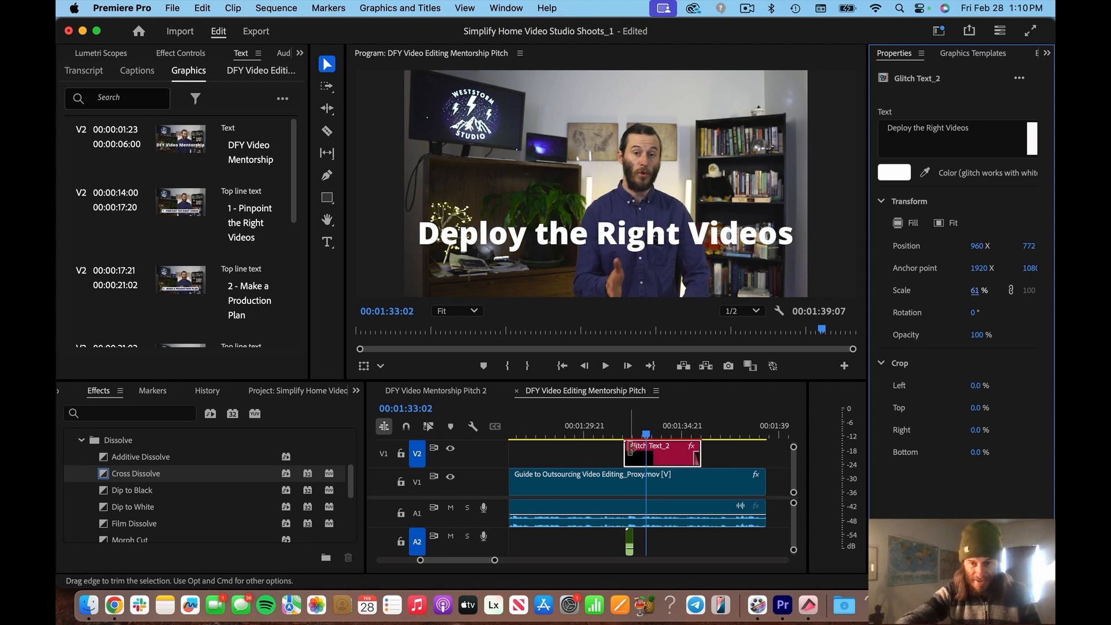
# - Play the closing title from 00:01:31:09 to the end of the sequence and save the project
pyautogui.click(614, 431)
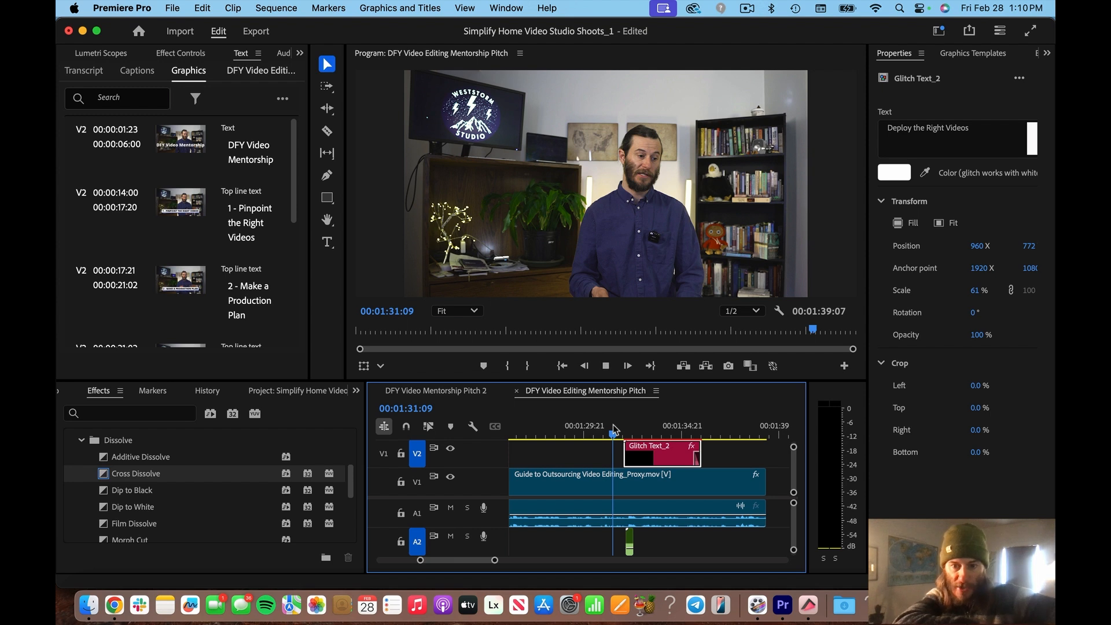
pyautogui.press('space')
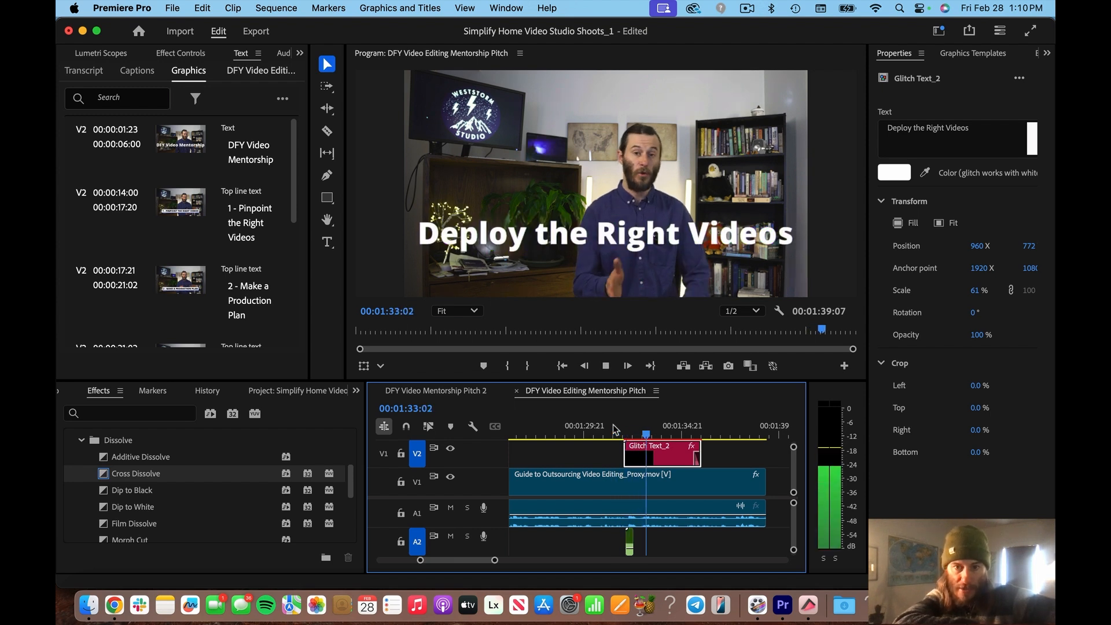
pyautogui.press('space')
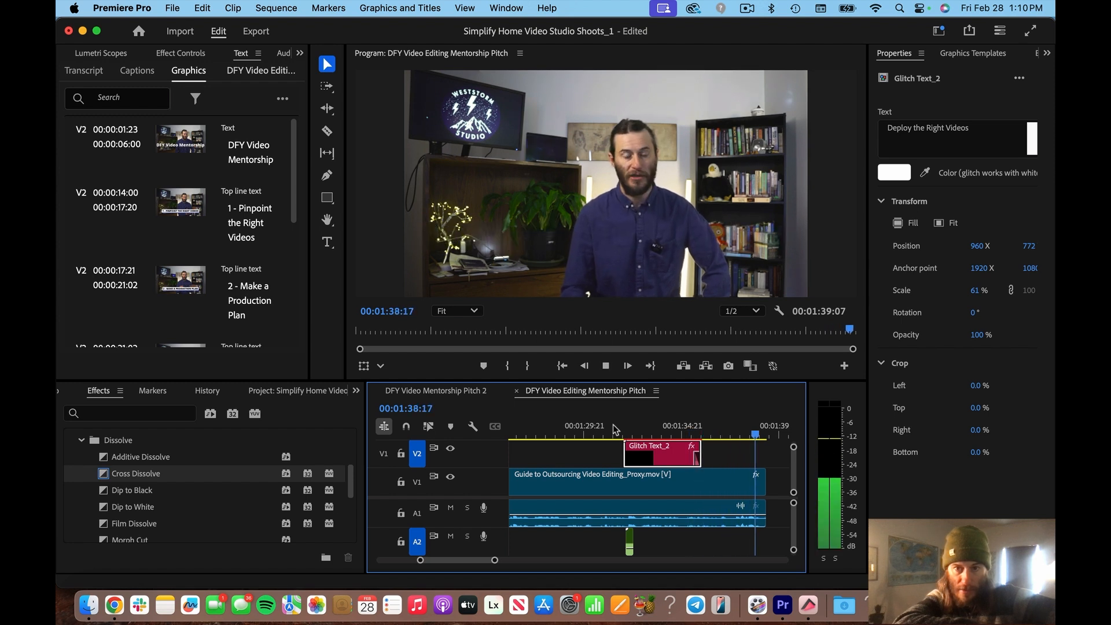
pyautogui.press('super+s')
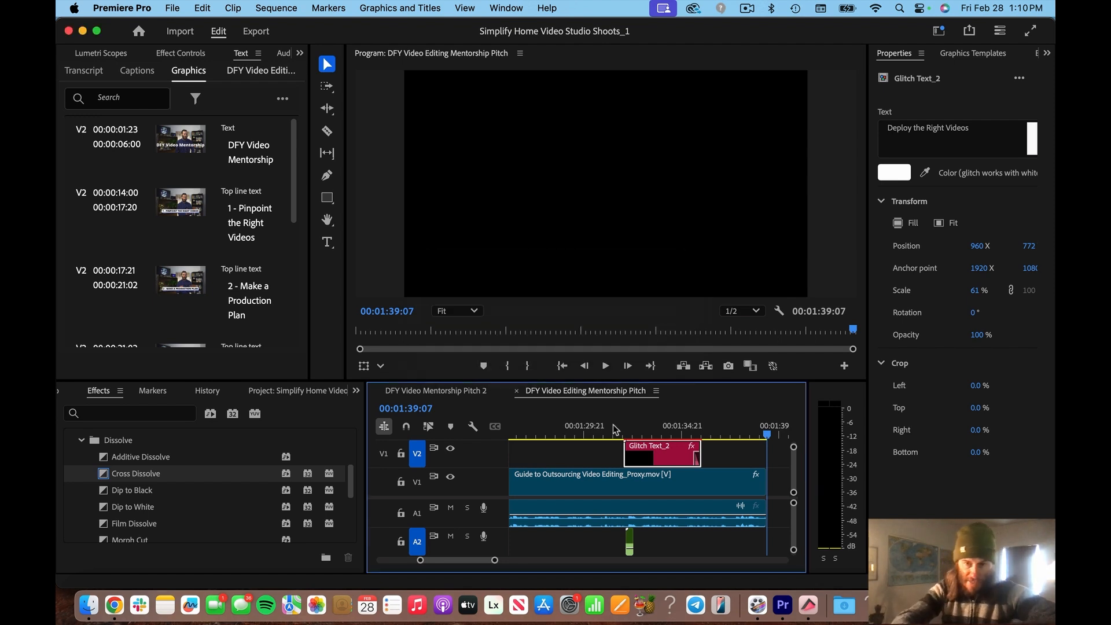
# - Review the whole sequence from its start, scrubbing to 00:00:28:05 to check the stretch after the numbered titles
pyautogui.click(733, 428)
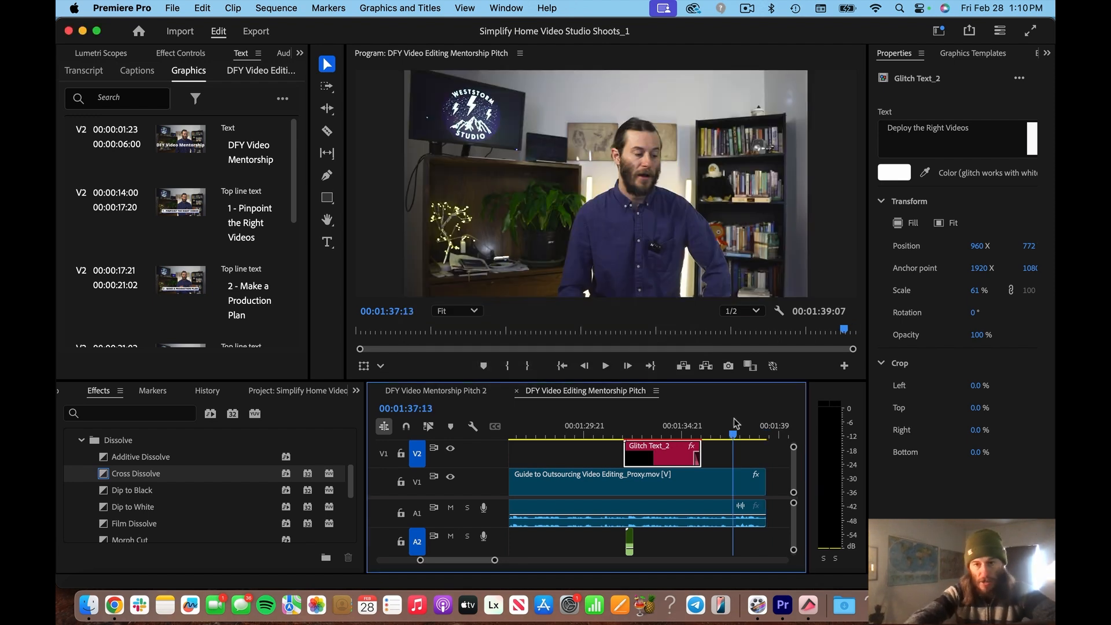
pyautogui.click(729, 430)
pyautogui.press('-')
pyautogui.press('-')
pyautogui.press('-')
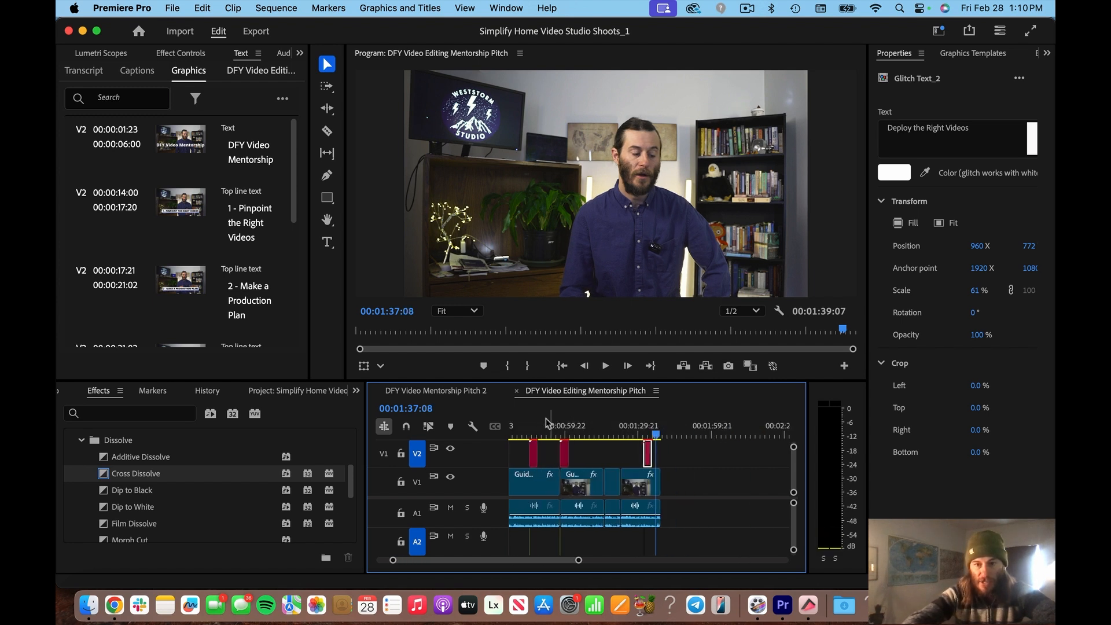
pyautogui.press('Home')
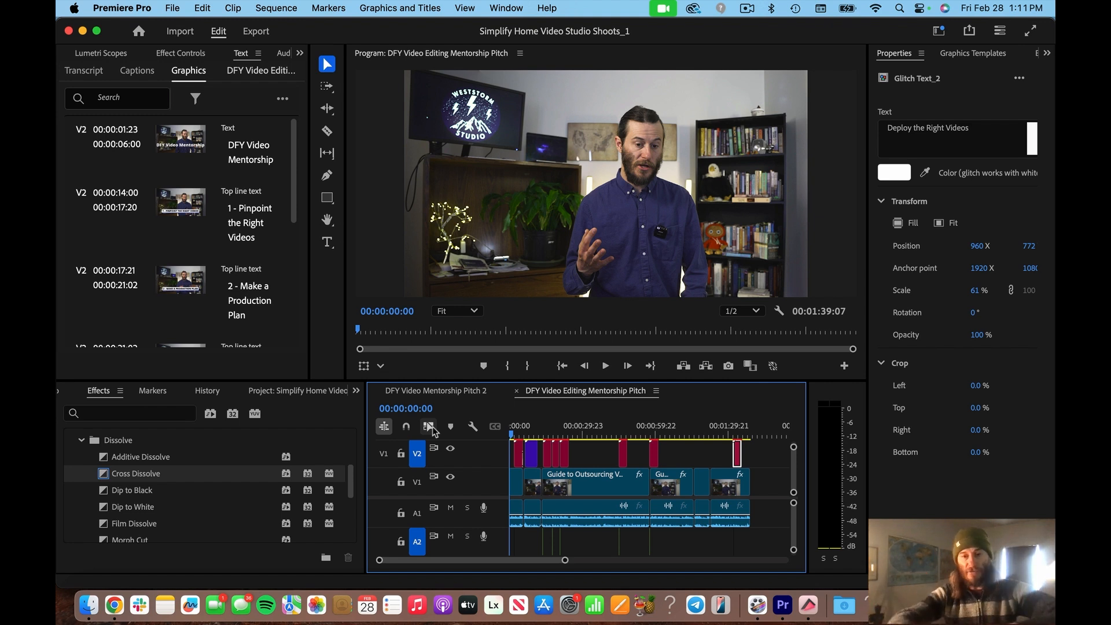
pyautogui.click(530, 429)
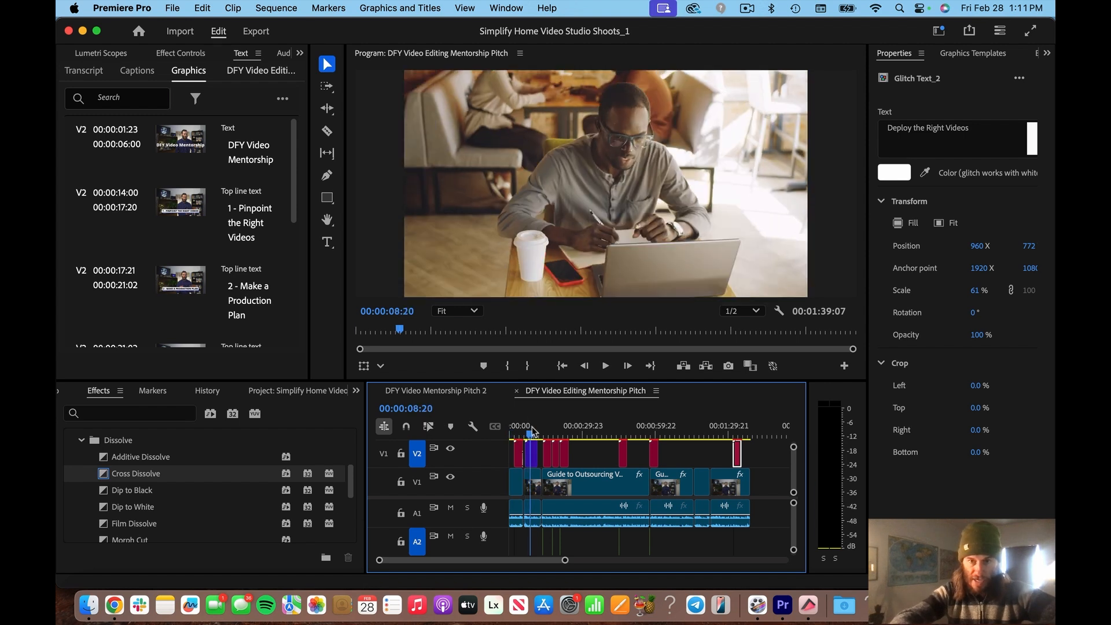
pyautogui.moveTo(534, 431); pyautogui.dragTo(580, 428)
pyautogui.press('=')
pyautogui.press('=')
pyautogui.press('=')
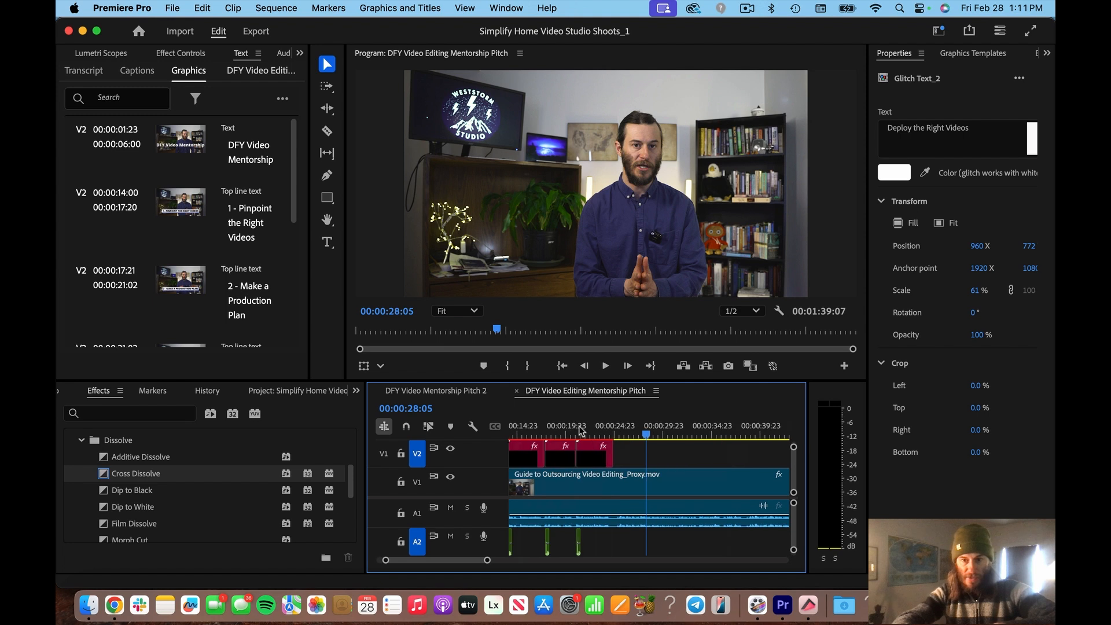
pyautogui.press('-')
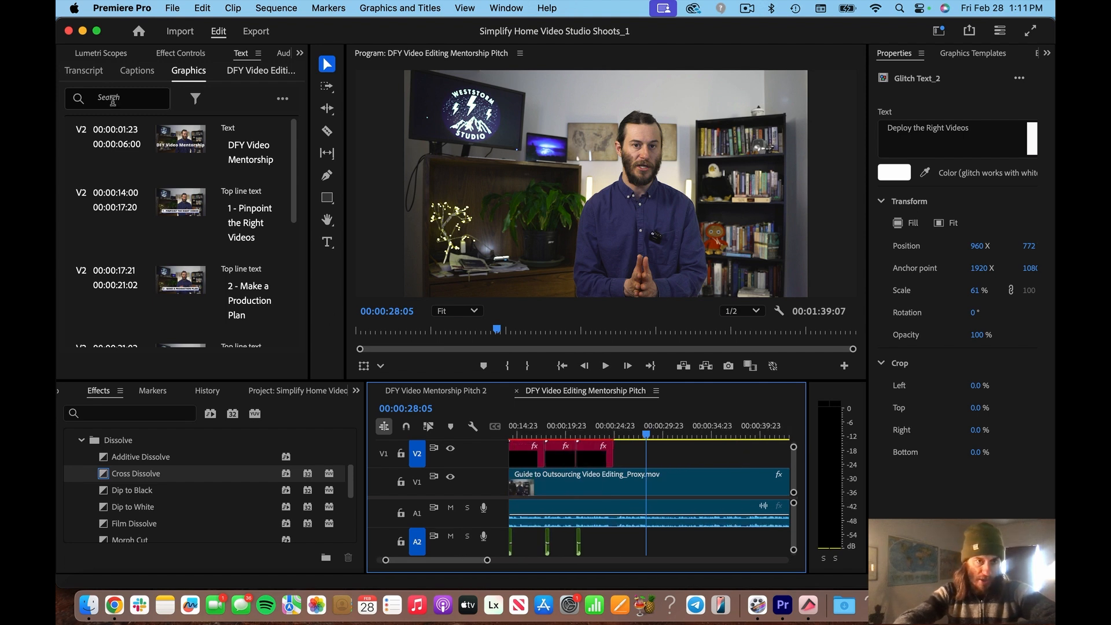
# - Find the phrase "a couple simple worksheets" in the transcript and place the playhead there at 00:00:39:19
pyautogui.click(83, 70)
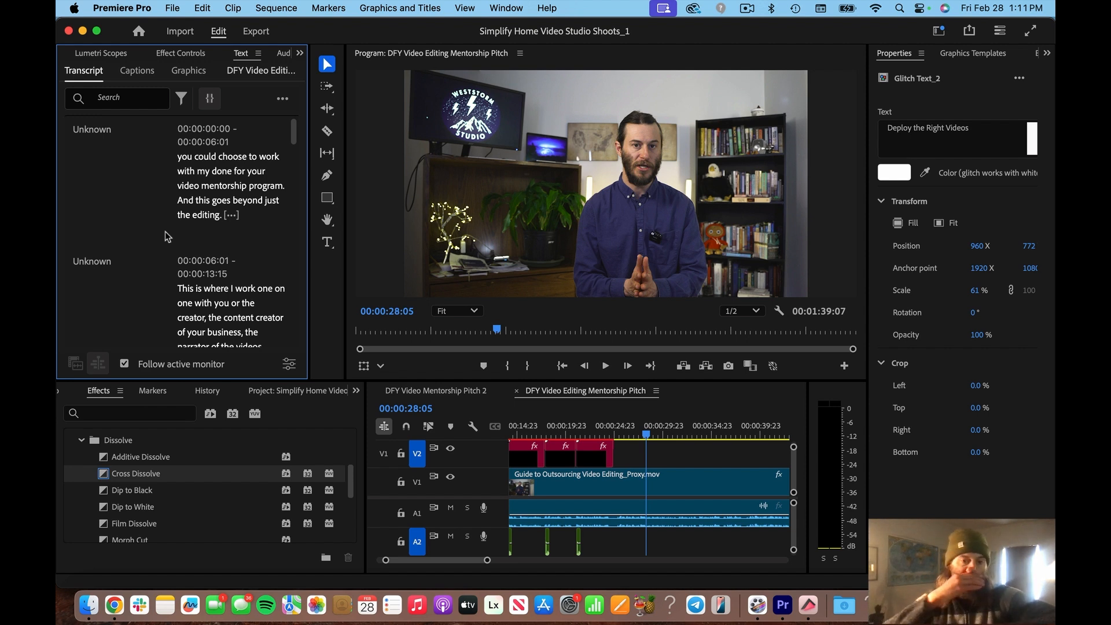
pyautogui.scroll(-5, 167, 236)
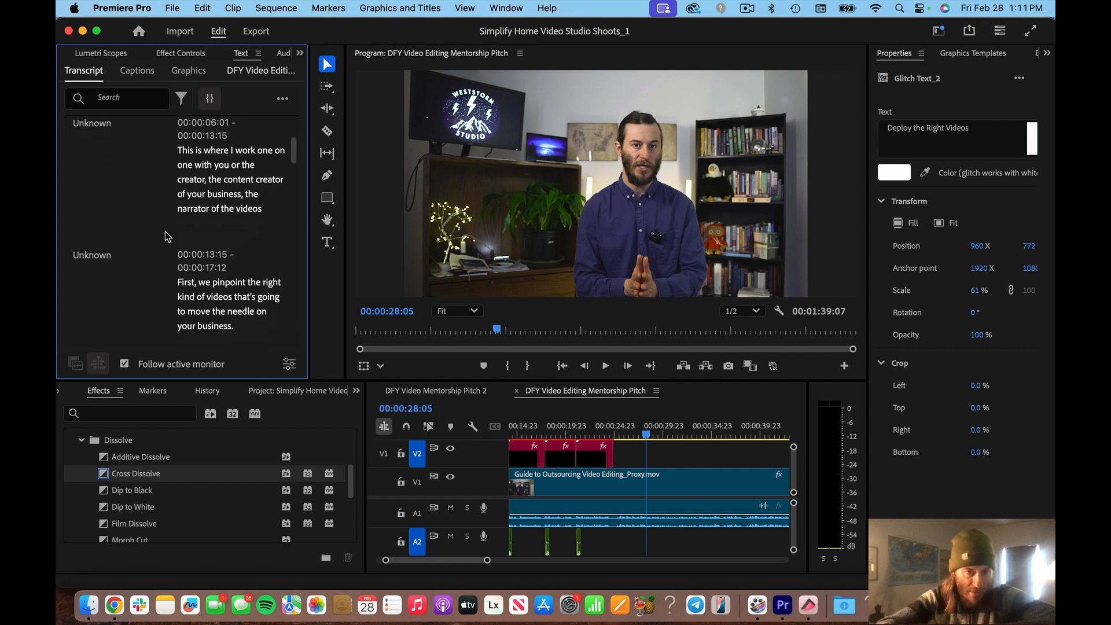
pyautogui.scroll(-3, 167, 236)
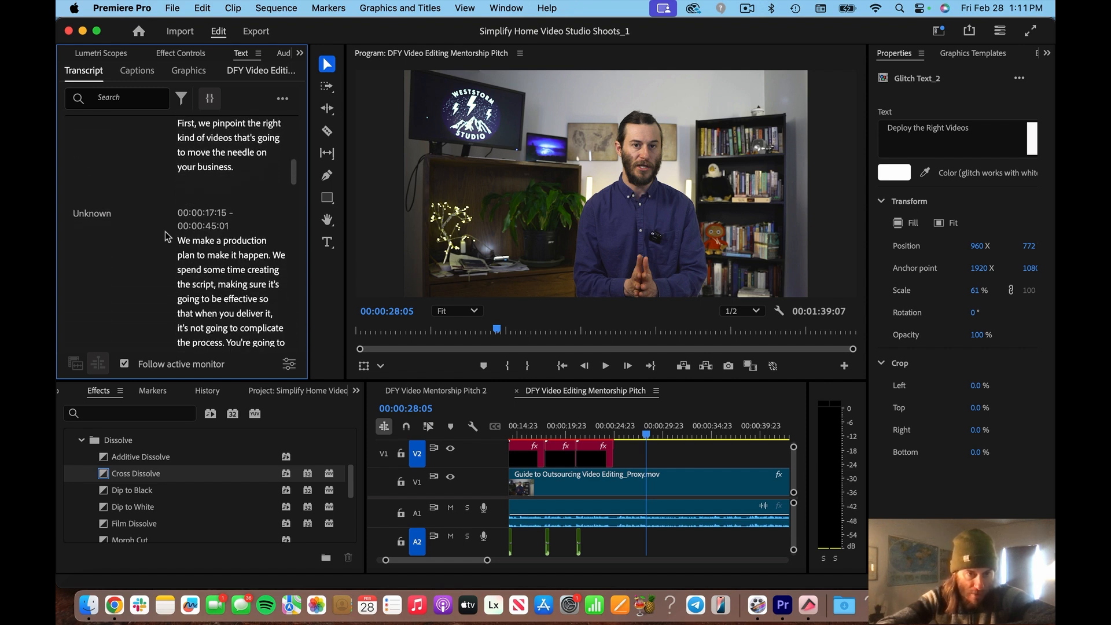
pyautogui.scroll(-4, 234, 246)
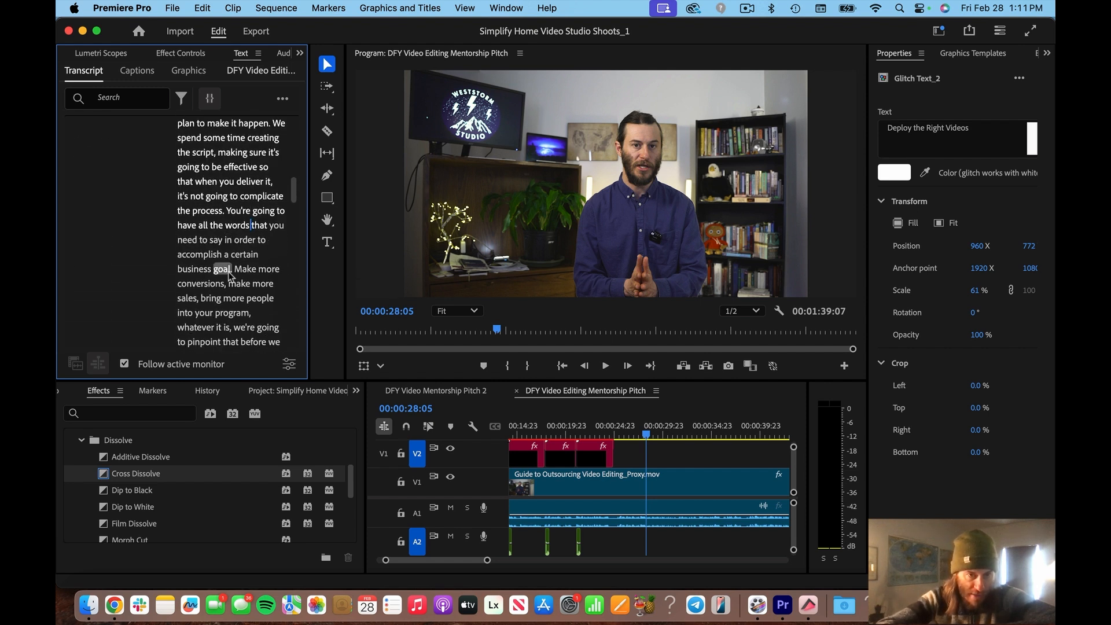
pyautogui.scroll(-4, 229, 276)
pyautogui.click(248, 246)
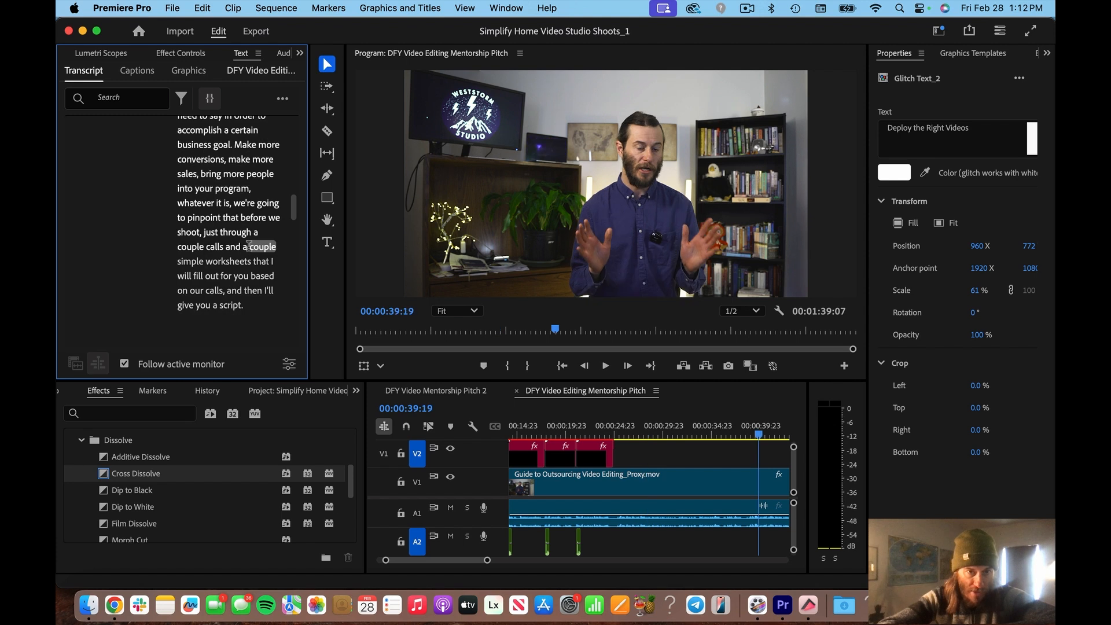
pyautogui.click(695, 453)
pyautogui.press('-')
pyautogui.press('-')
pyautogui.click(712, 457)
pyautogui.press('=')
pyautogui.press('=')
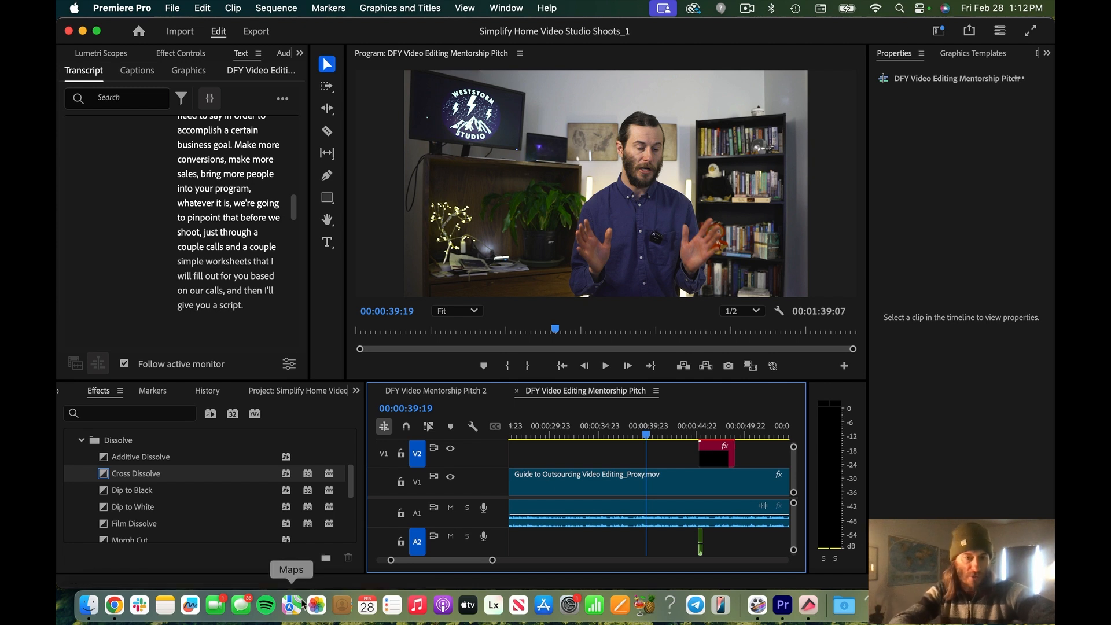
# - Switch to Finder and open the WestStorm Studio folder inside WestStorm Holdings on the Backup Plus drive
pyautogui.click(85, 618)
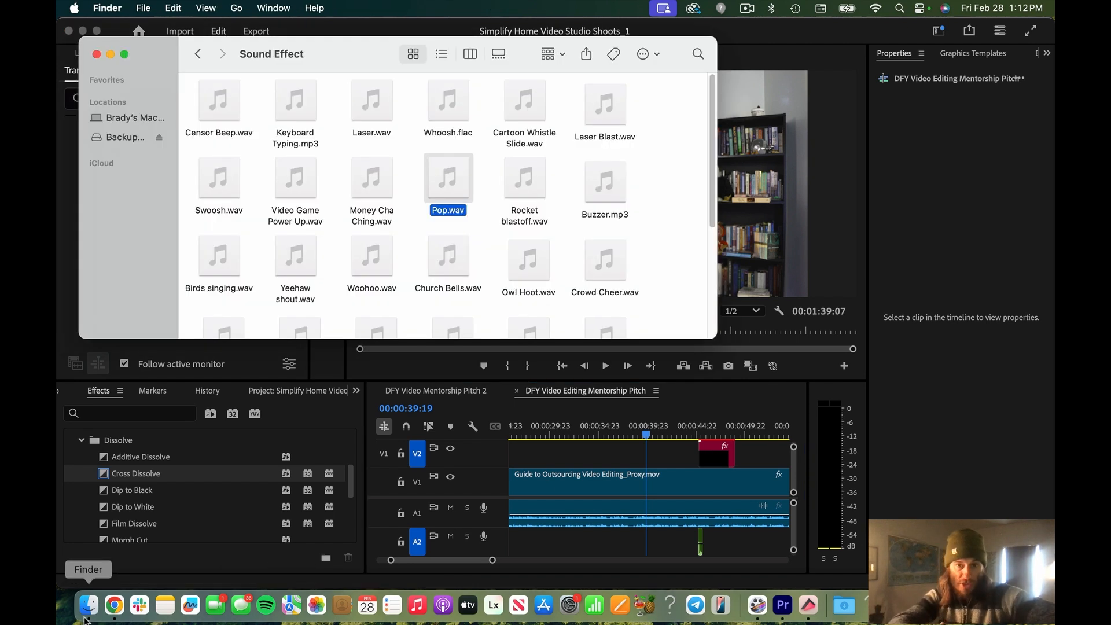
pyautogui.click(120, 137)
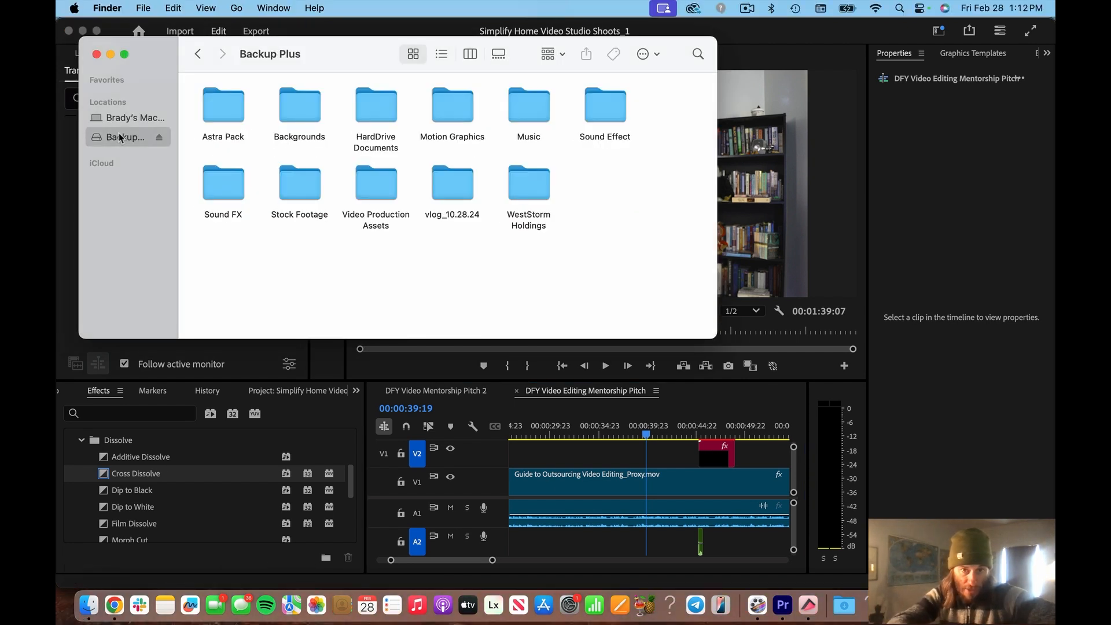
pyautogui.doubleClick(524, 184)
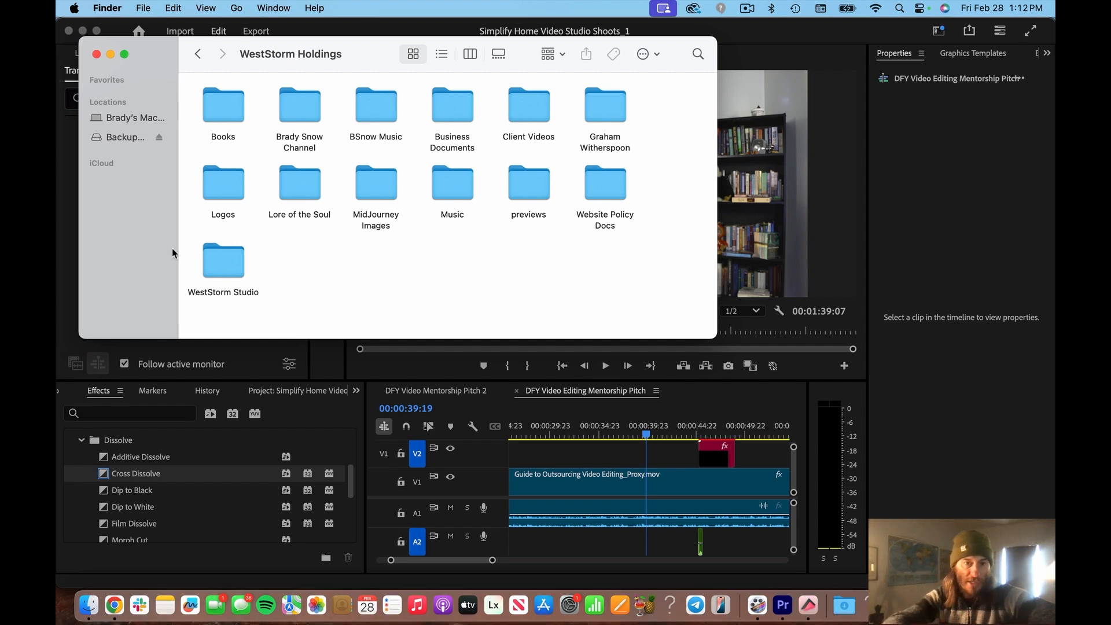
pyautogui.doubleClick(216, 263)
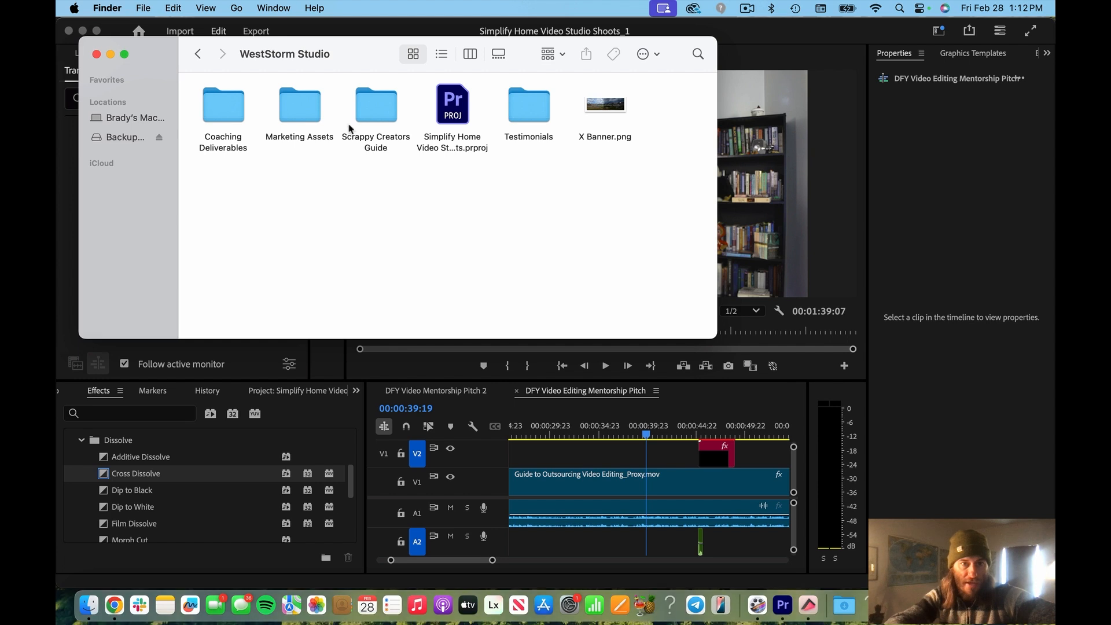
pyautogui.doubleClick(375, 116)
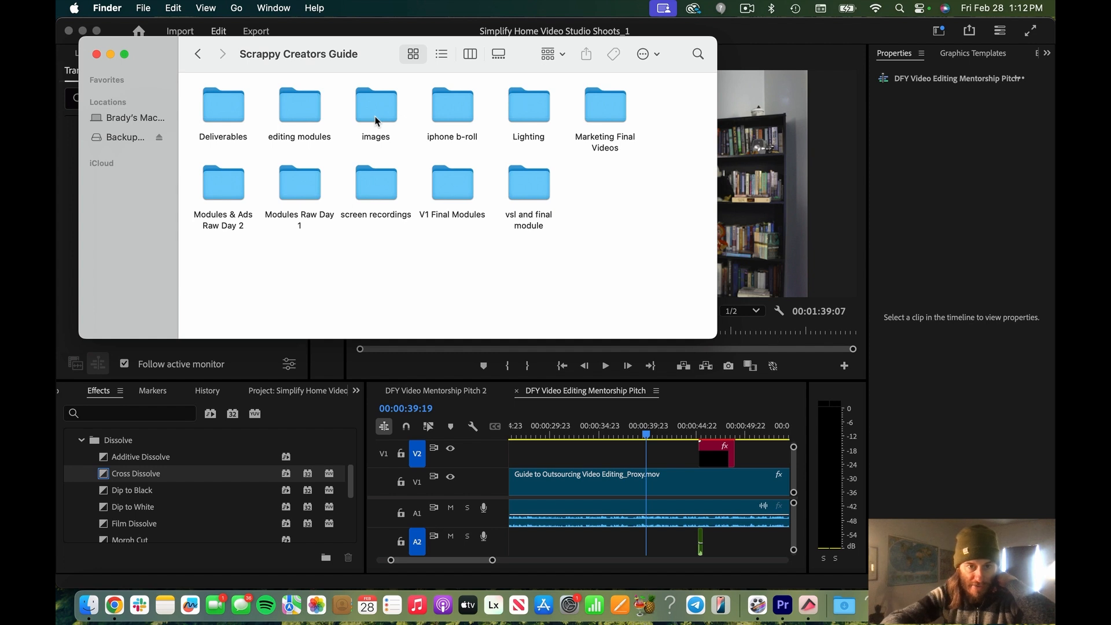
pyautogui.click(198, 54)
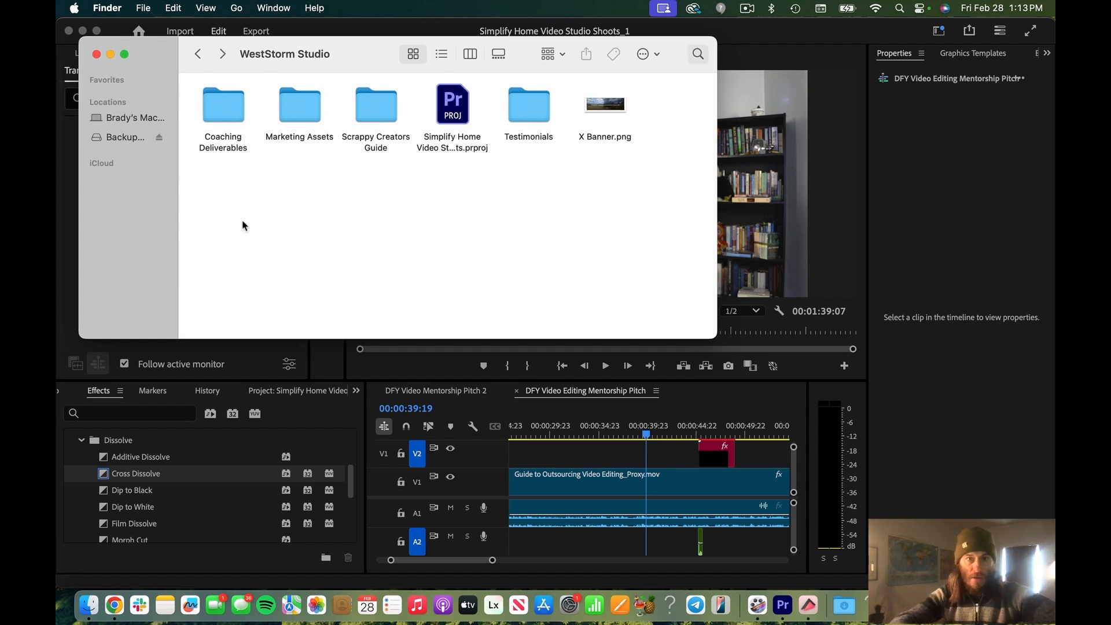
# - Open the v1 screen recordings folder stored in VSLs under Marketing Assets
pyautogui.doubleClick(299, 108)
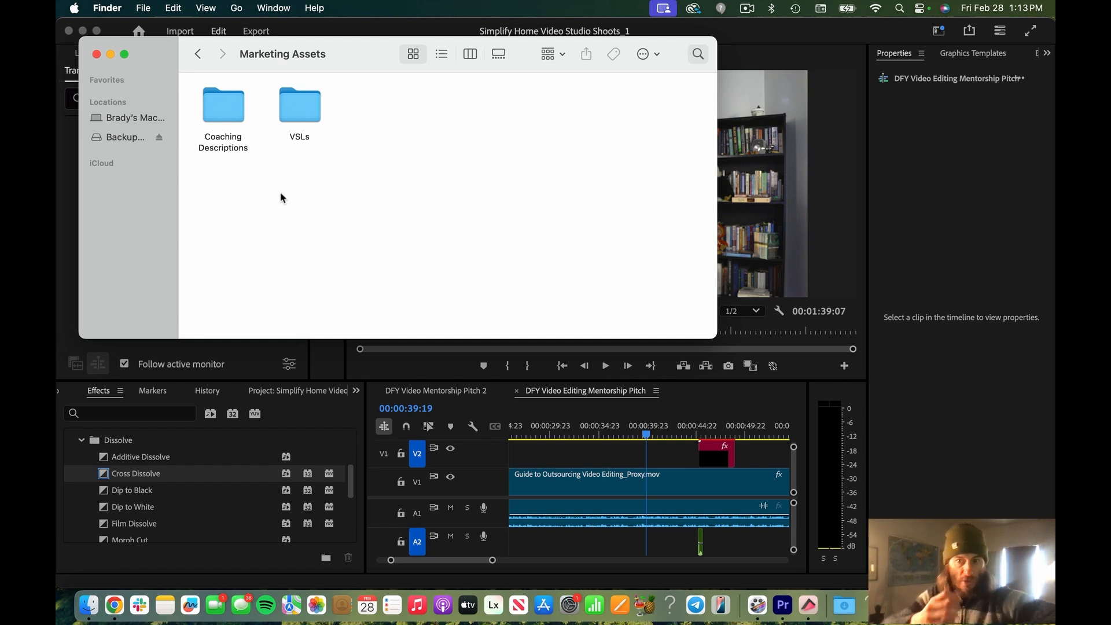
pyautogui.click(296, 123)
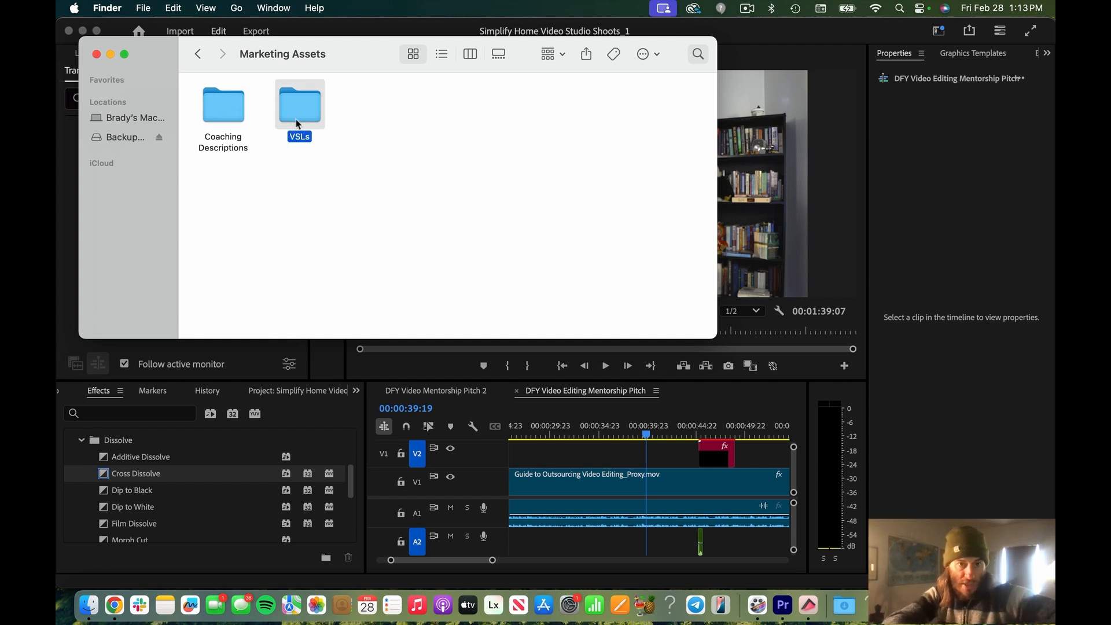
pyautogui.doubleClick(296, 123)
pyautogui.doubleClick(229, 115)
pyautogui.doubleClick(230, 119)
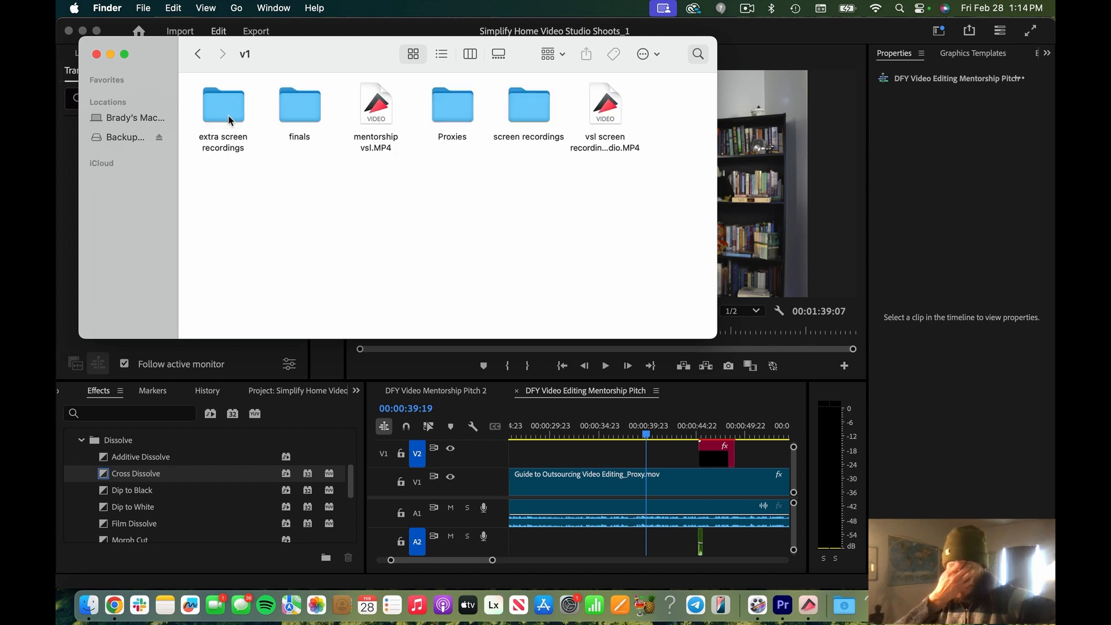
pyautogui.doubleClick(519, 118)
# - Place scripting worksheet sneak peak.mp4 on track V3 of the Premiere Pro sequence, starting at 00:00:39:18
pyautogui.moveTo(297, 110); pyautogui.dragTo(692, 458)
pyautogui.click(687, 456)
pyautogui.click(679, 486)
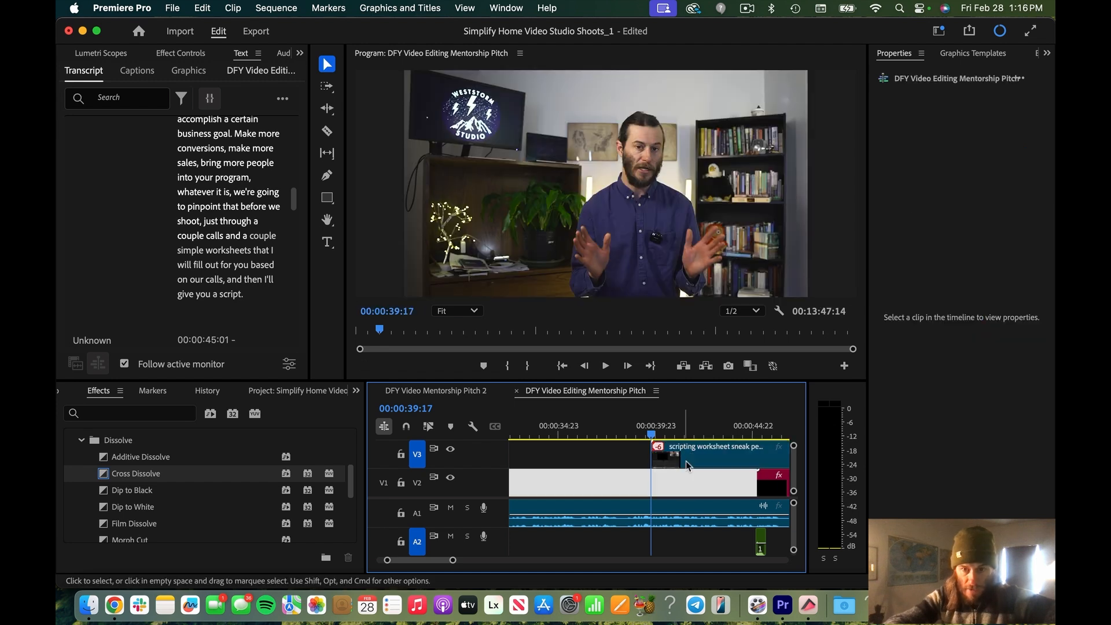
# - Scale the scripting worksheet sneak peak.mp4 clip on V3 to 115 and set its vertical position to 617
pyautogui.click(687, 456)
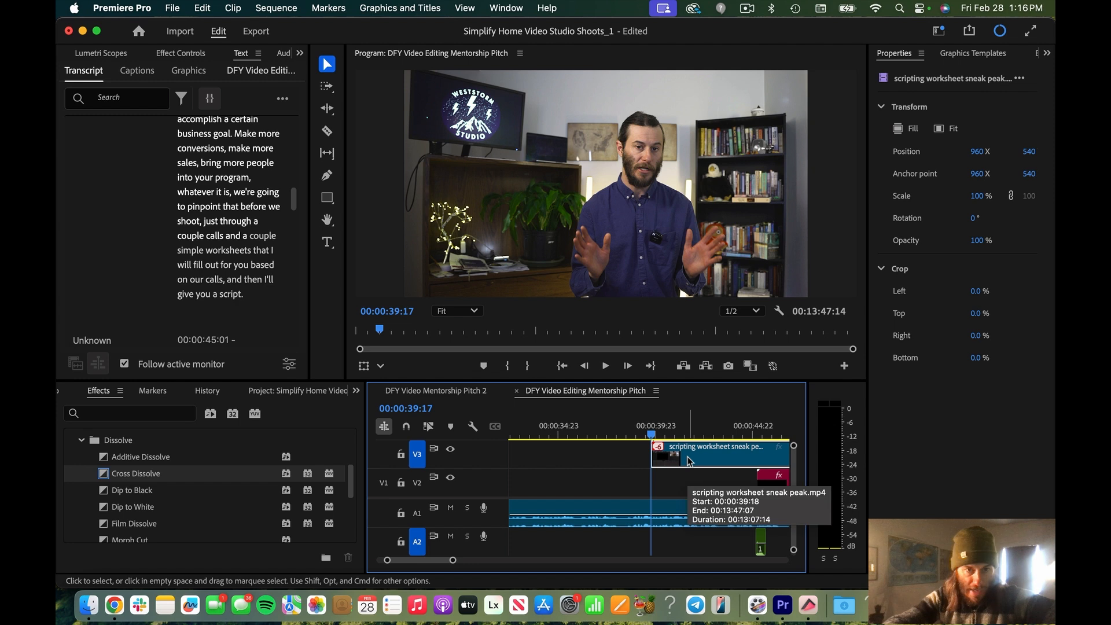
pyautogui.click(178, 54)
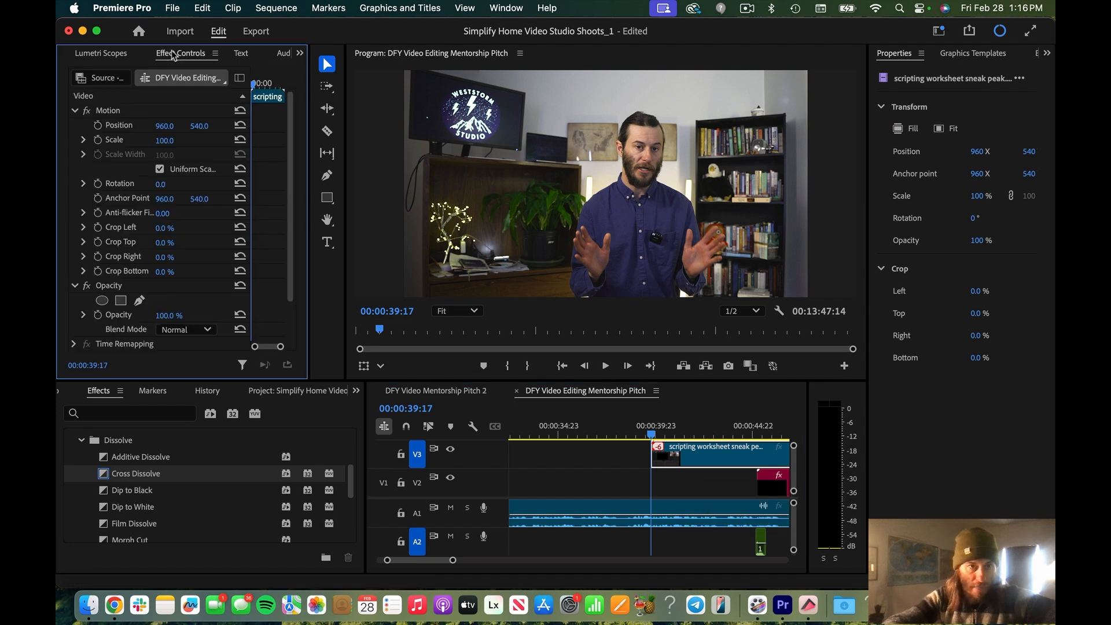
pyautogui.click(165, 140)
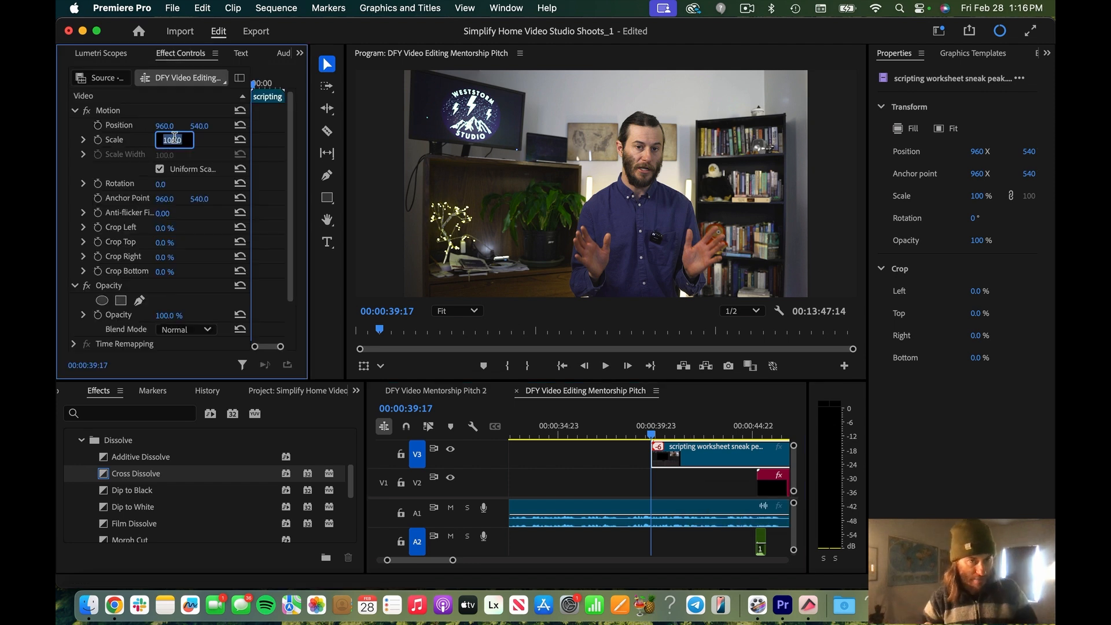
pyautogui.write('115')
pyautogui.press('Return')
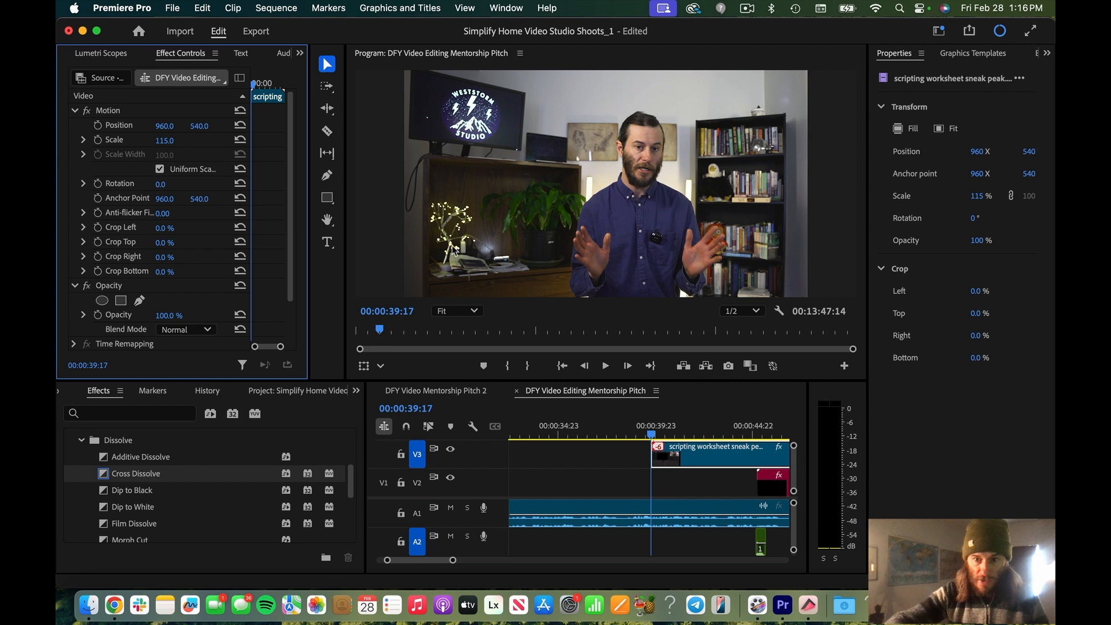
pyautogui.click(685, 429)
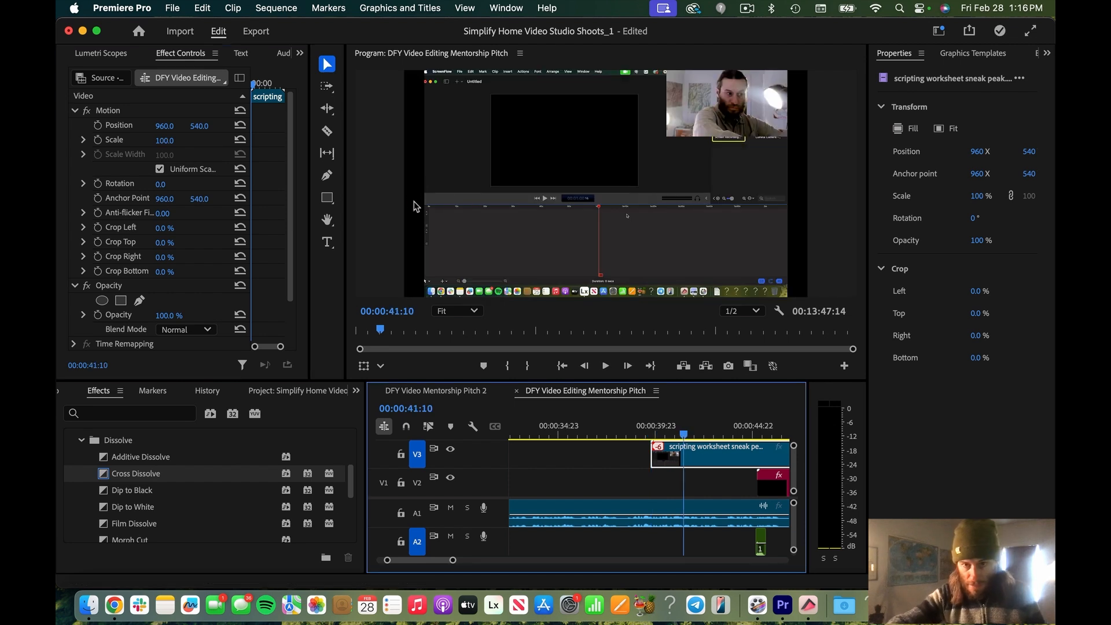
pyautogui.click(165, 141)
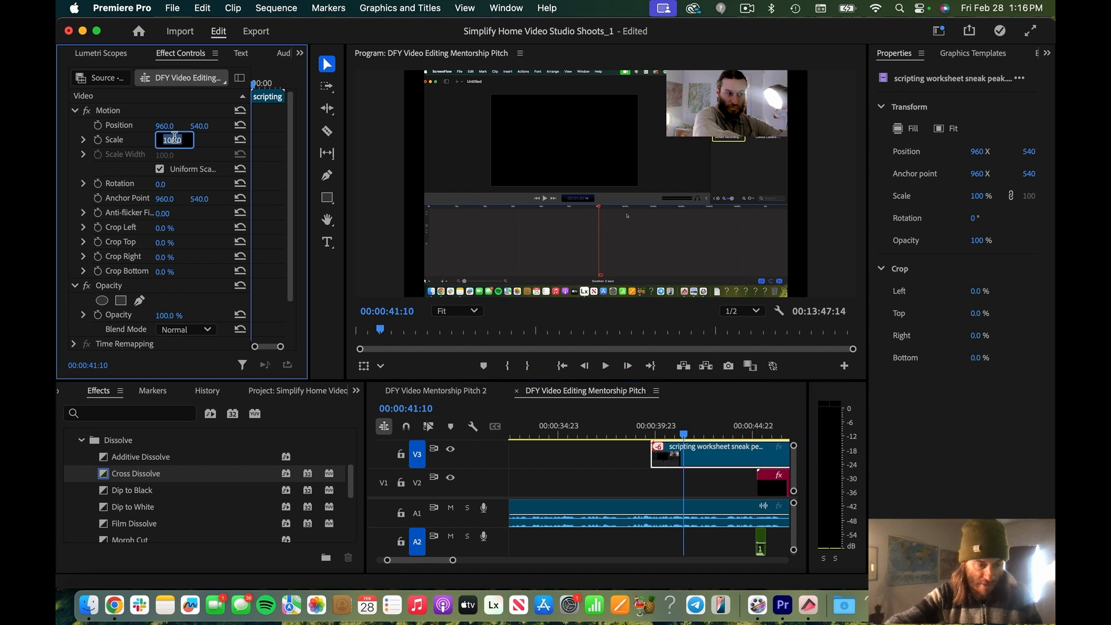
pyautogui.write('115')
pyautogui.press('Return')
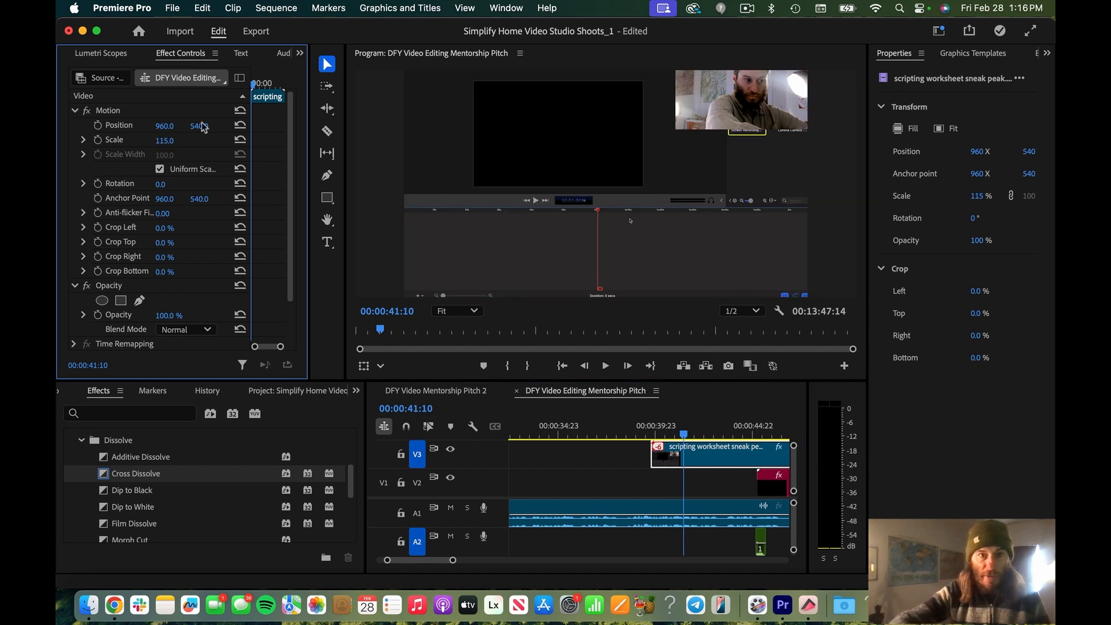
pyautogui.moveTo(197, 126); pyautogui.dragTo(241, 126)
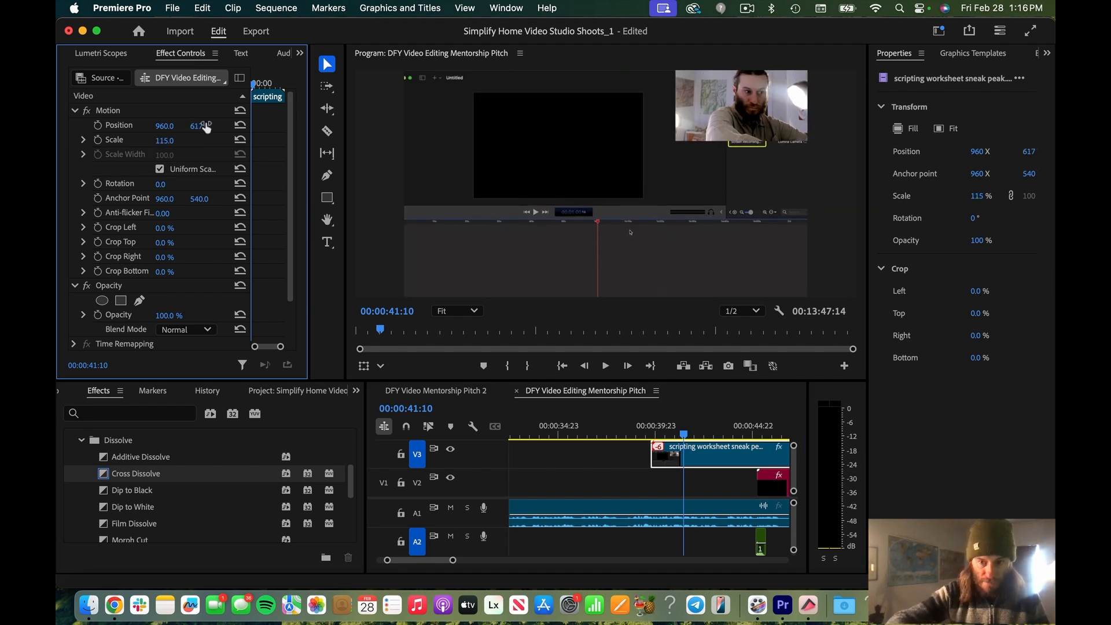
# - Trim about 6 minutes 32 seconds off the start of the scripting worksheet clip, up to footage showing the Scripting Worksheets folder
pyautogui.click(651, 485)
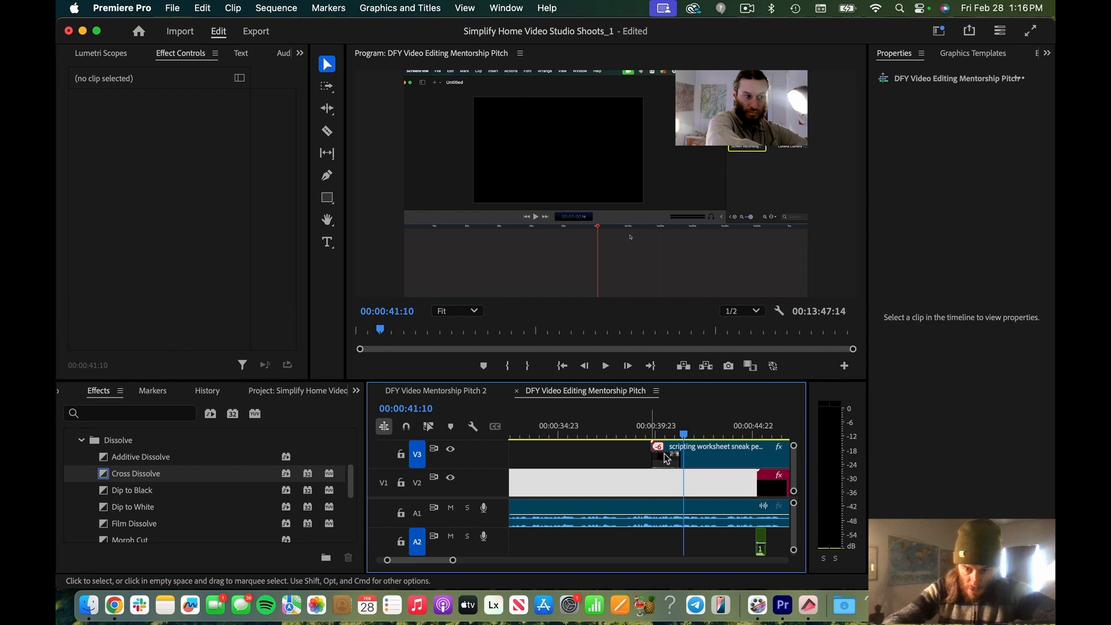
pyautogui.press('-')
pyautogui.click(698, 430)
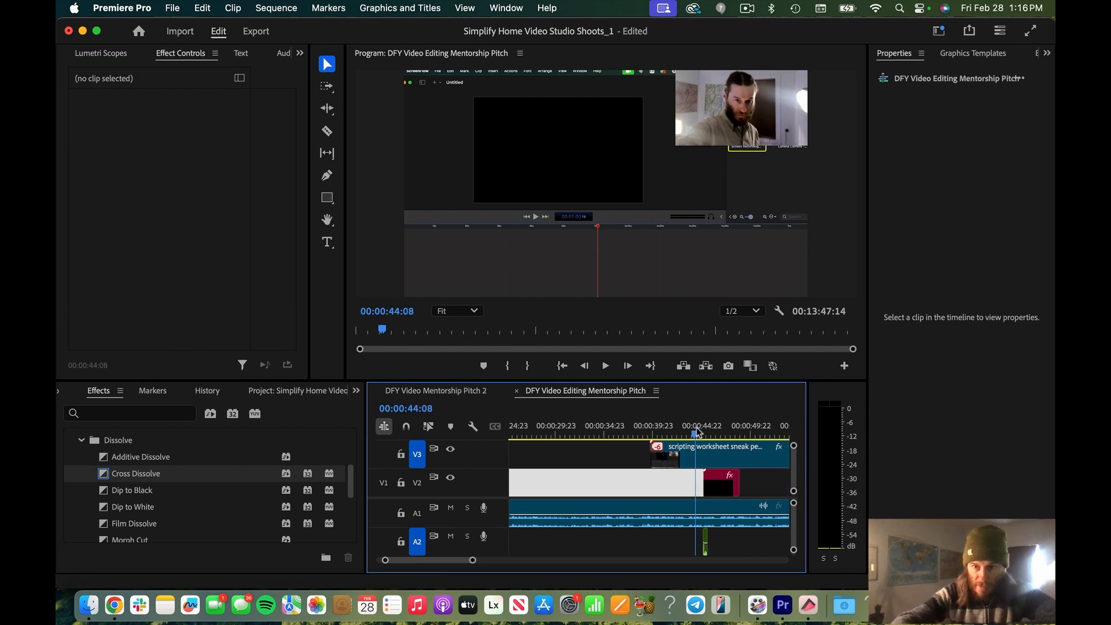
pyautogui.press('-')
pyautogui.click(717, 429)
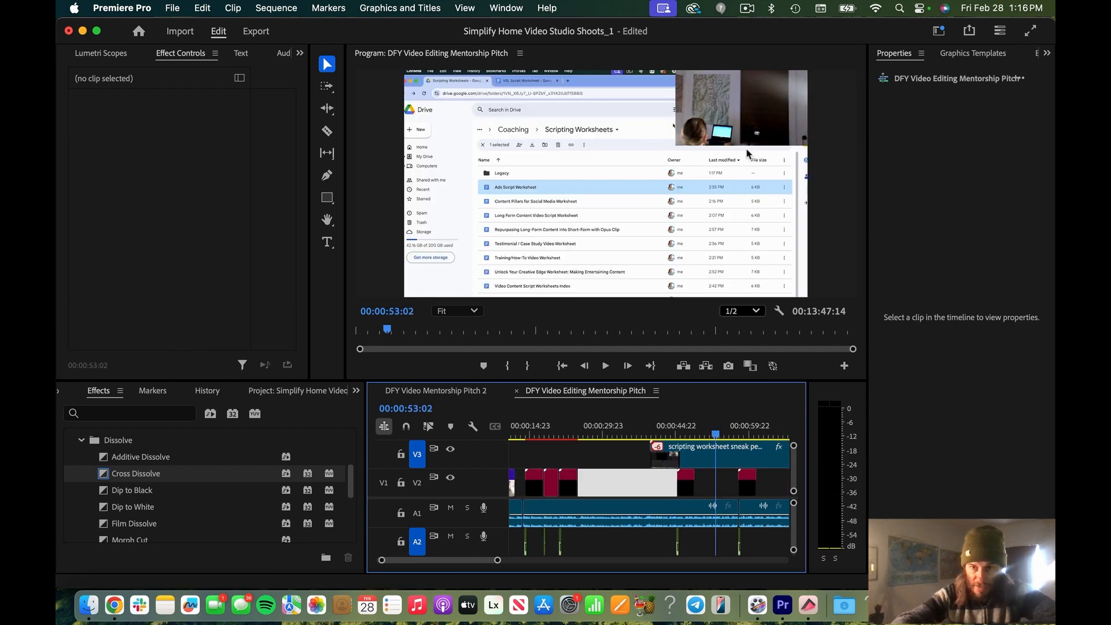
pyautogui.click(761, 433)
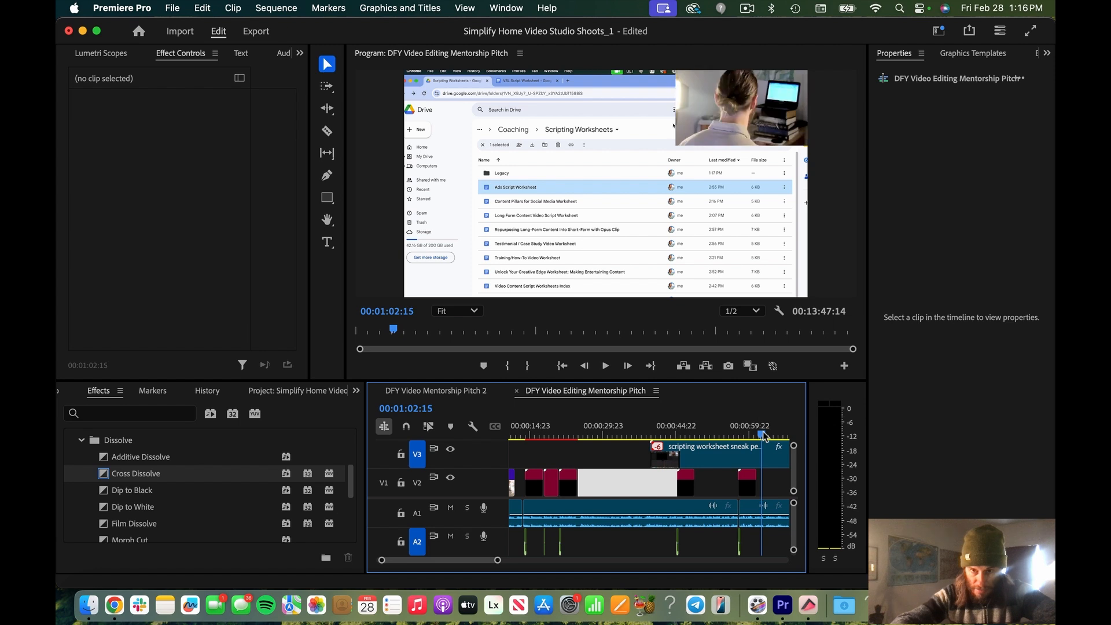
pyautogui.moveTo(526, 453); pyautogui.dragTo(645, 452)
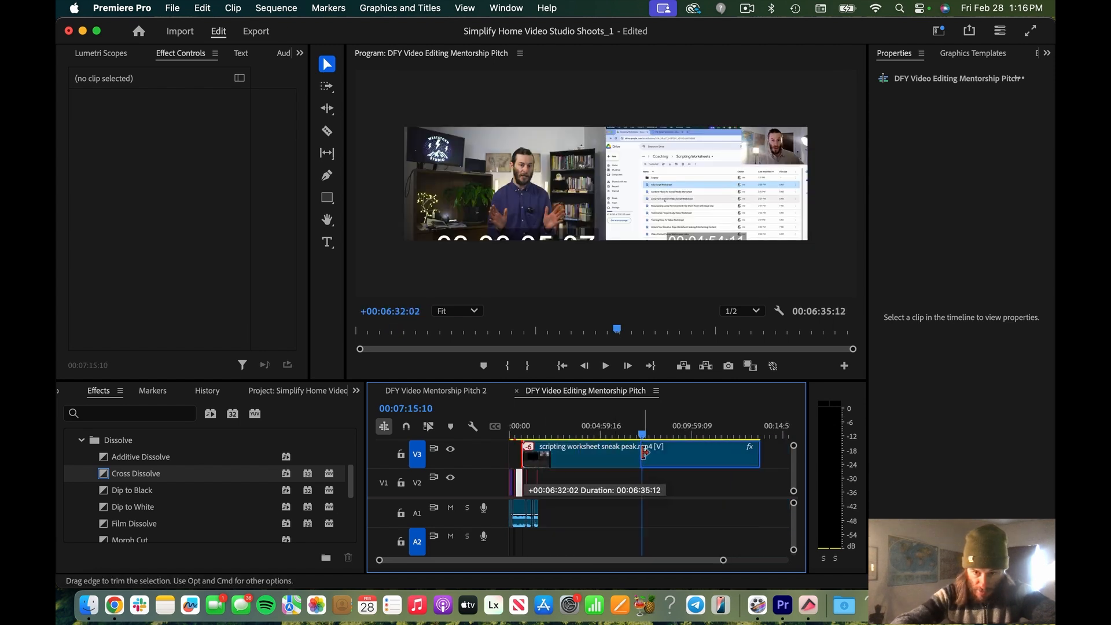
# - Align the trimmed worksheet clip on V3 with the phrase "a couple simple worksheets", starting at about 00:00:40:00
pyautogui.click(520, 433)
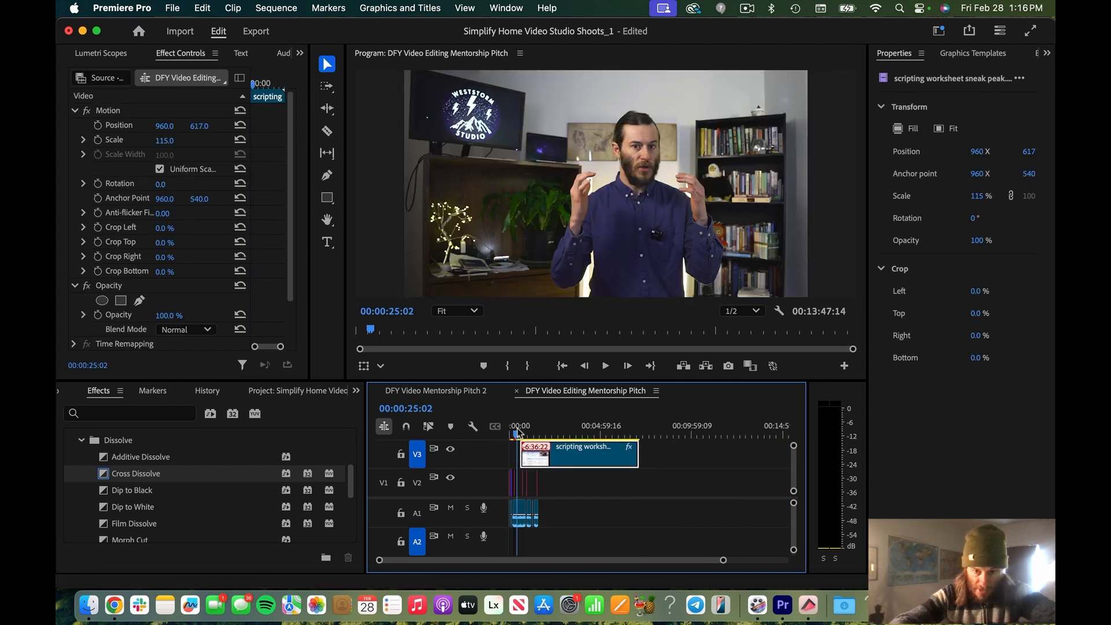
pyautogui.press('=')
pyautogui.press('=')
pyautogui.press('=')
pyautogui.press('=')
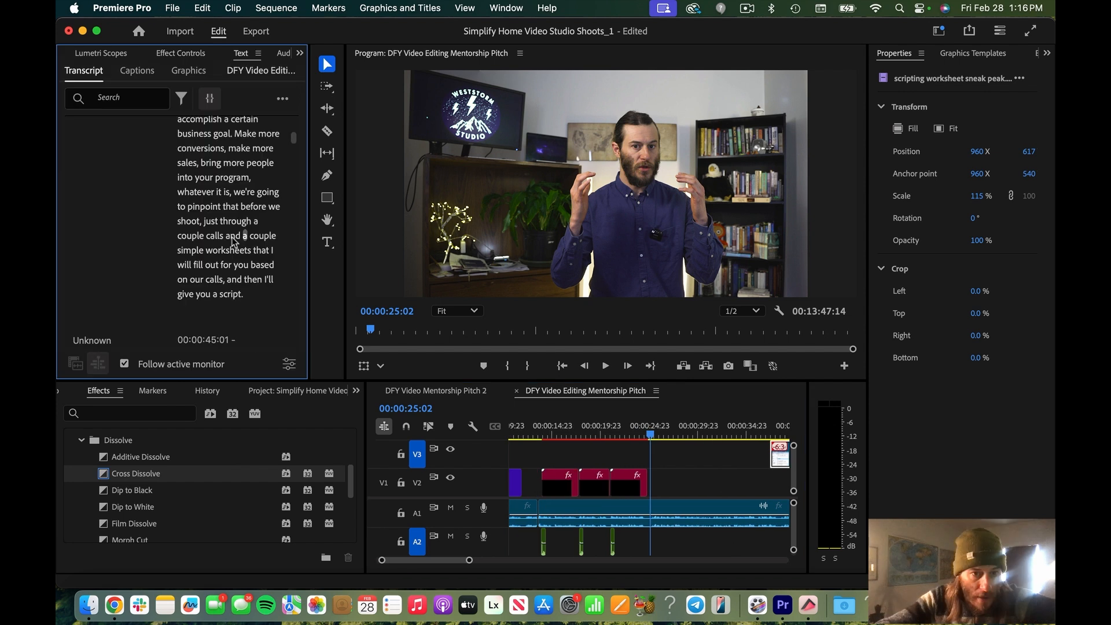
pyautogui.click(232, 236)
pyautogui.press('space')
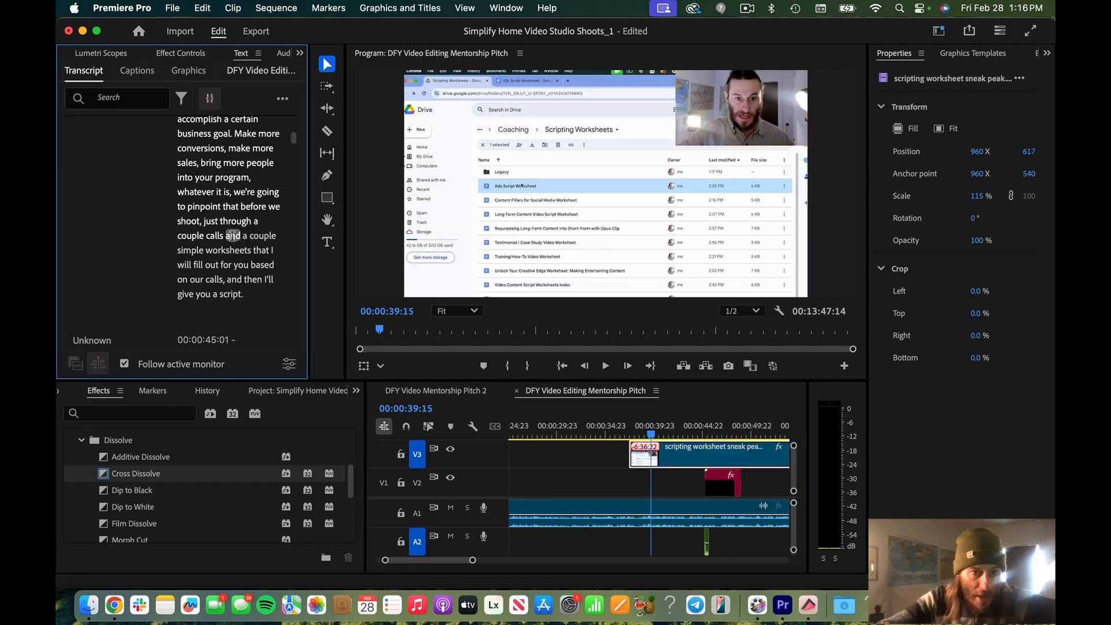
pyautogui.press('space')
pyautogui.moveTo(670, 458); pyautogui.dragTo(701, 463)
# - Play the section from 00:00:37:23, split the worksheet clip at 00:00:43:19 and delete the part after the cut
pyautogui.click(636, 432)
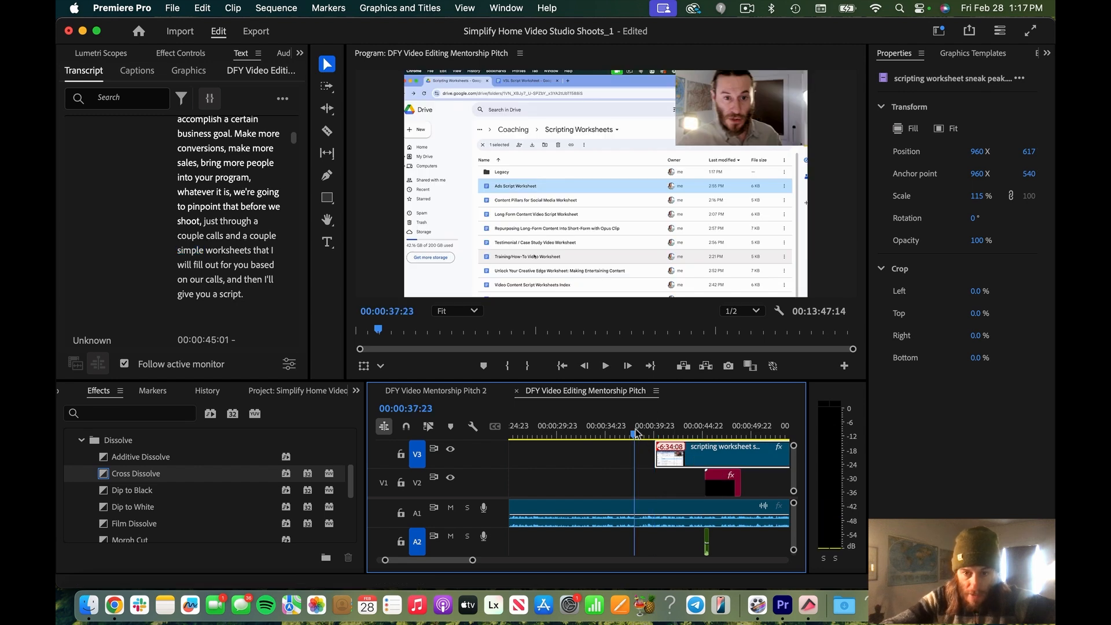
pyautogui.press('space')
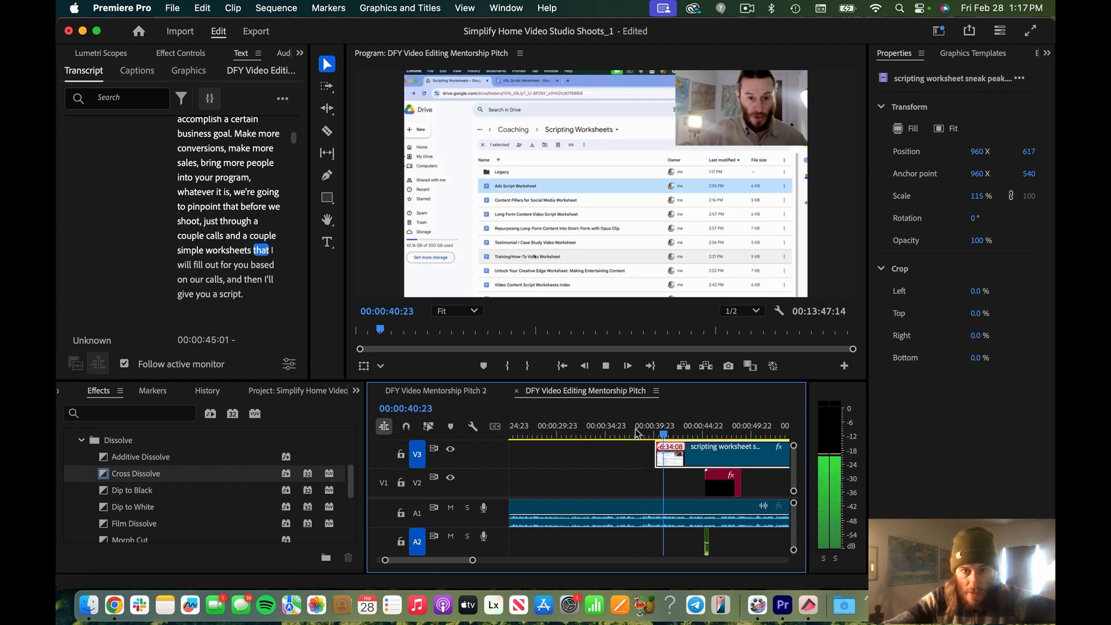
pyautogui.press('space')
pyautogui.press('super+k')
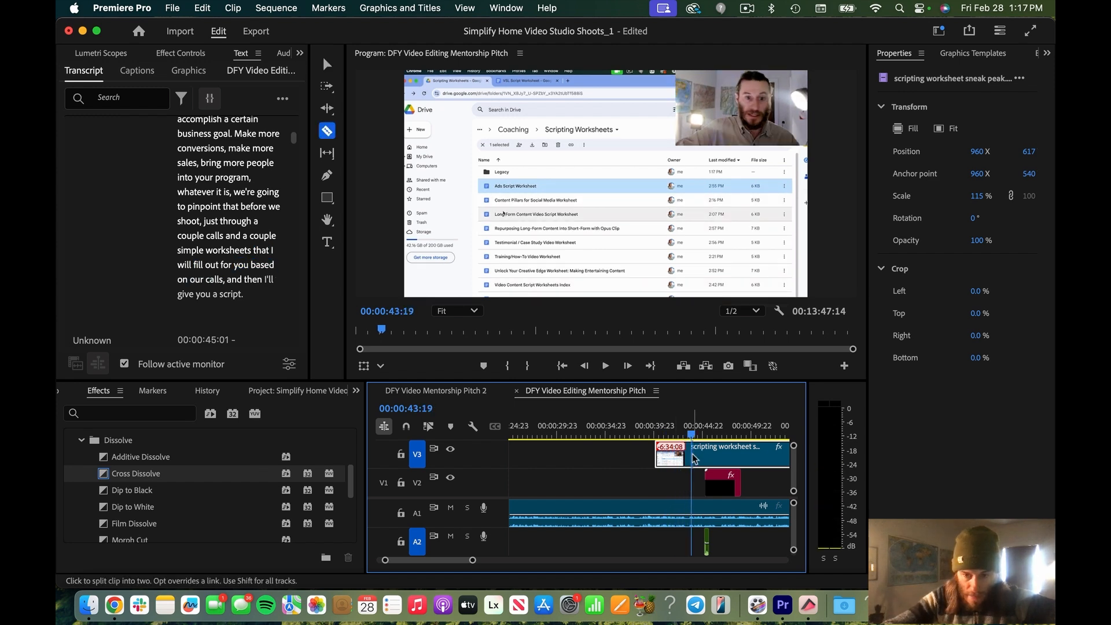
pyautogui.click(718, 456)
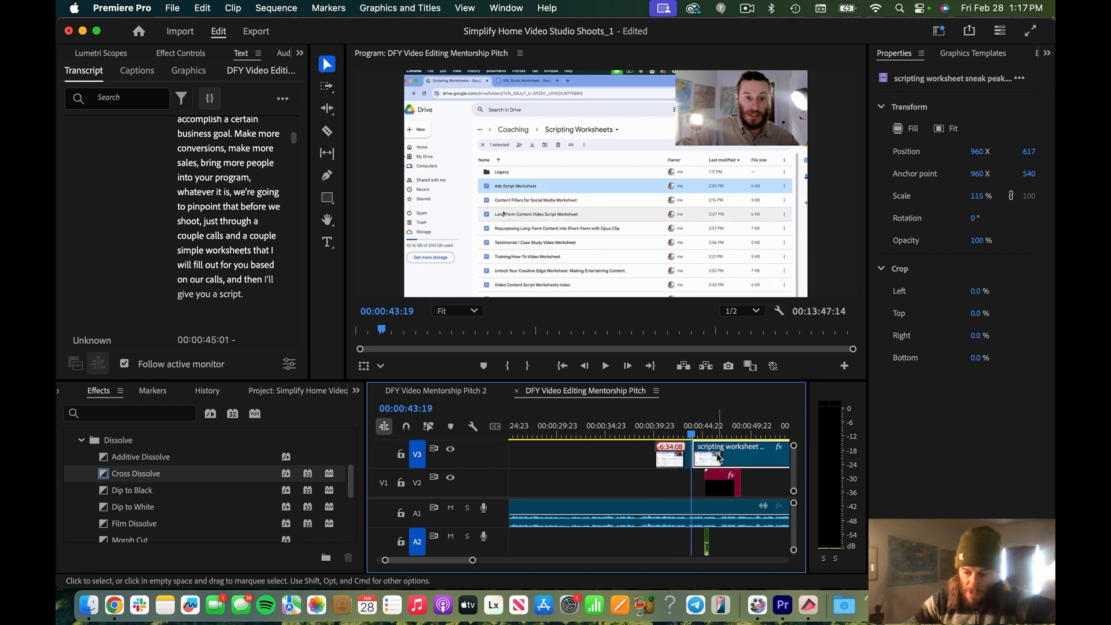
pyautogui.press('Delete')
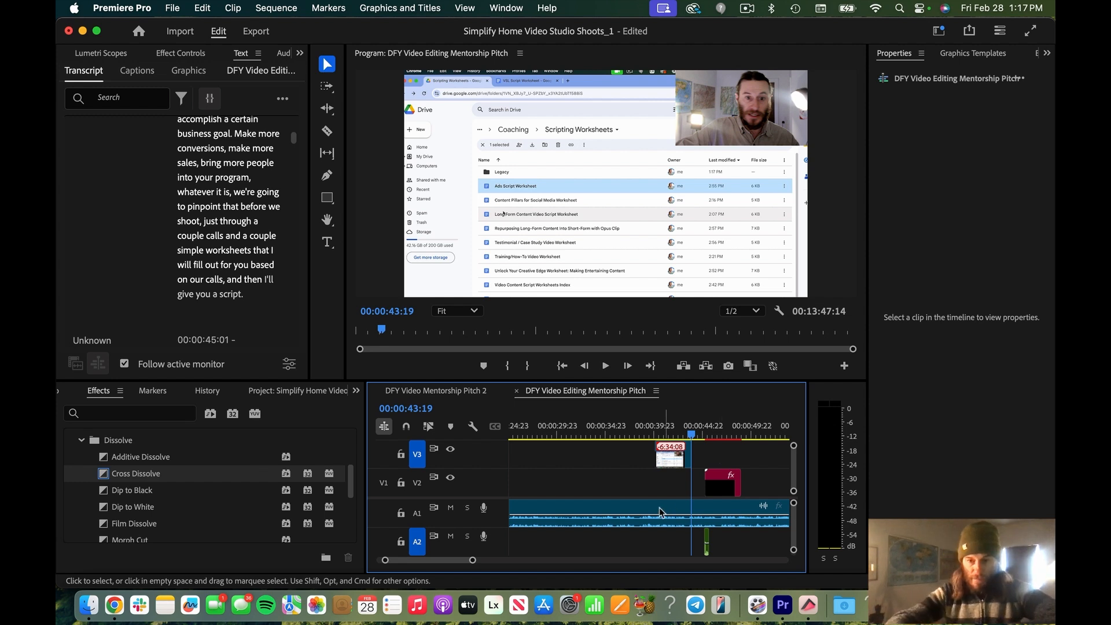
pyautogui.scroll(-2, 657, 542)
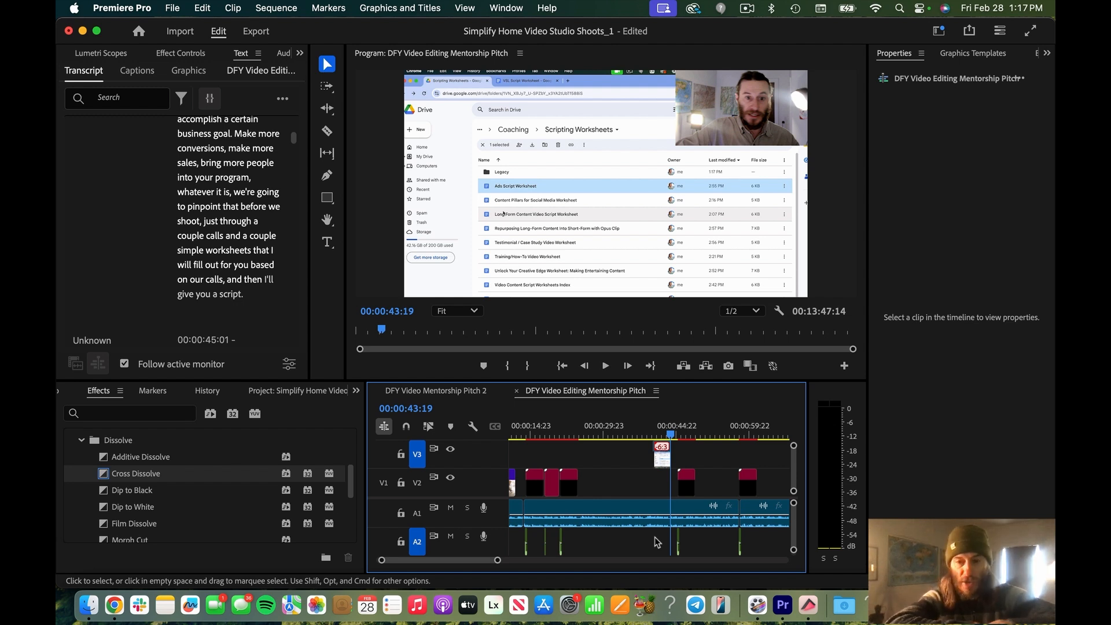
pyautogui.scroll(4, 657, 542)
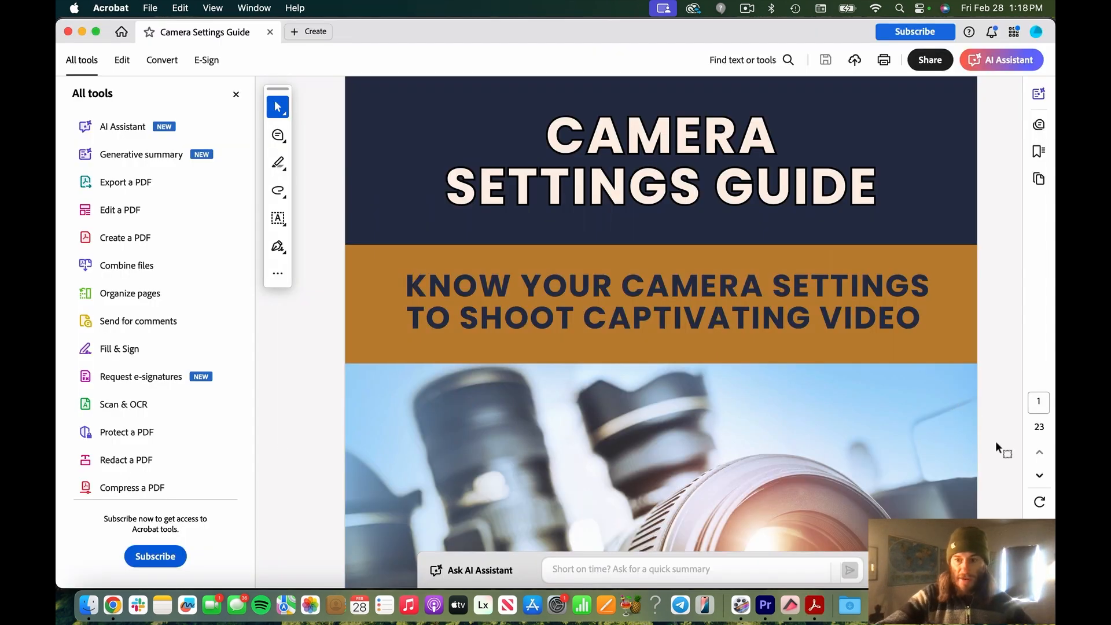
# - Page through the Camera Settings Guide PDF from its cover to the Shutter Speed section, and close it
pyautogui.scroll(-15, 995, 441)
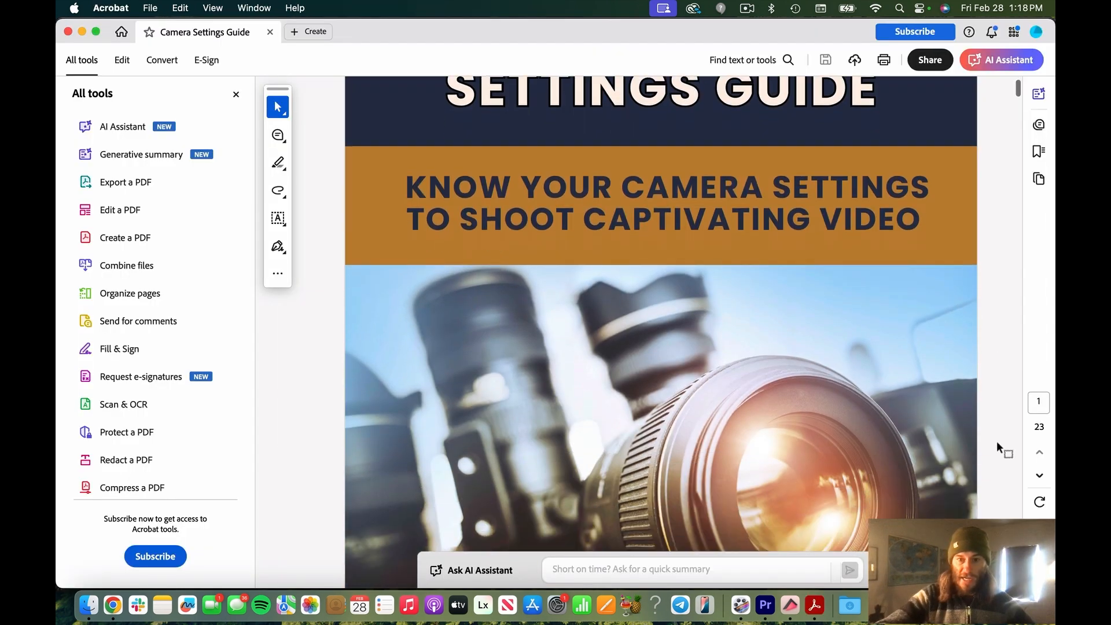
pyautogui.scroll(-20, 997, 441)
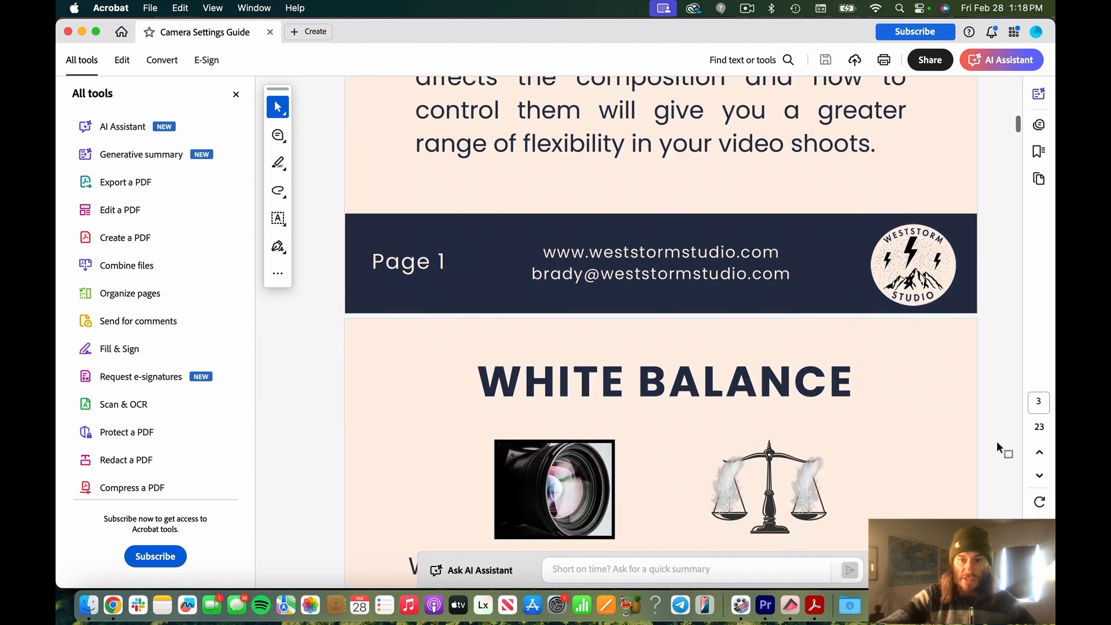
pyautogui.scroll(-20, 996, 441)
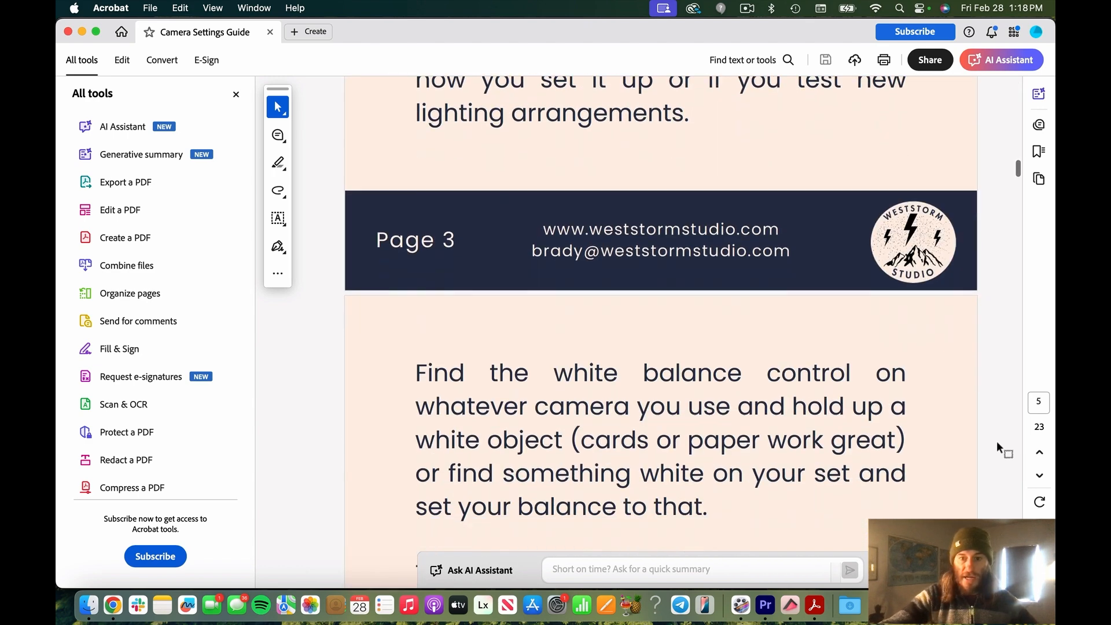
pyautogui.scroll(-10, 996, 441)
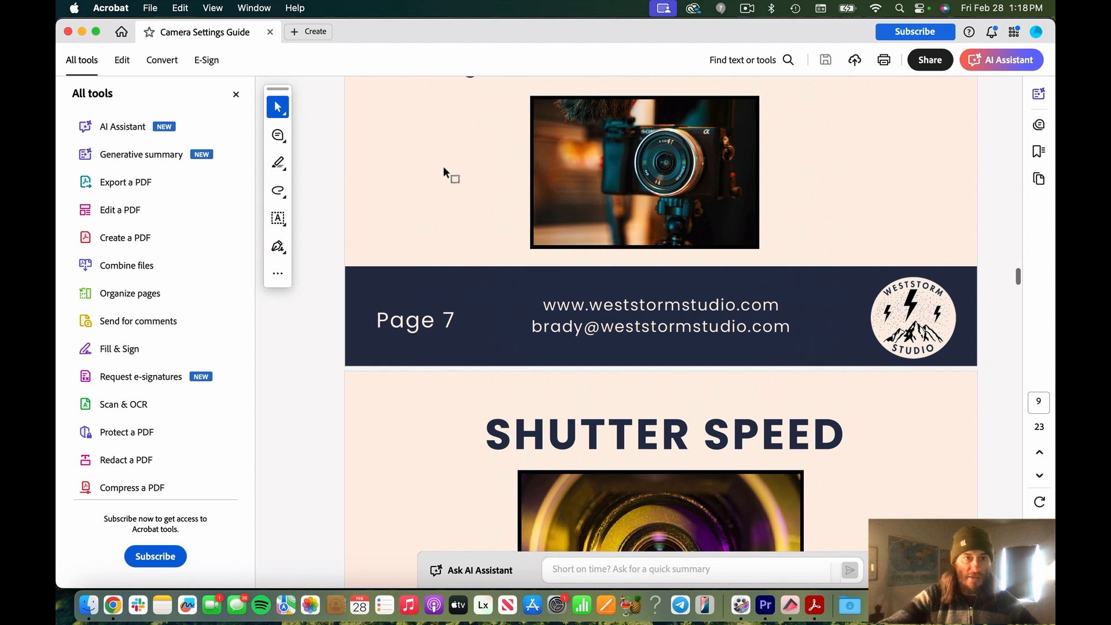
pyautogui.click(68, 32)
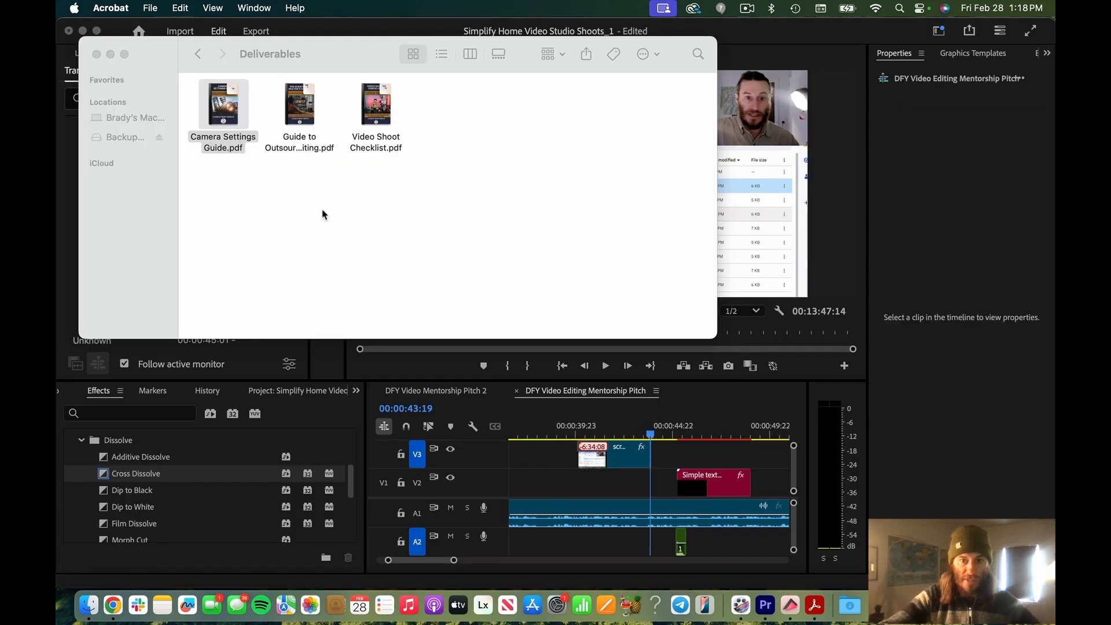
# - Switch back to the Premiere Pro sequence and return the playhead to 00:00:00:00 to review the whole timeline
pyautogui.click(671, 457)
pyautogui.click(575, 434)
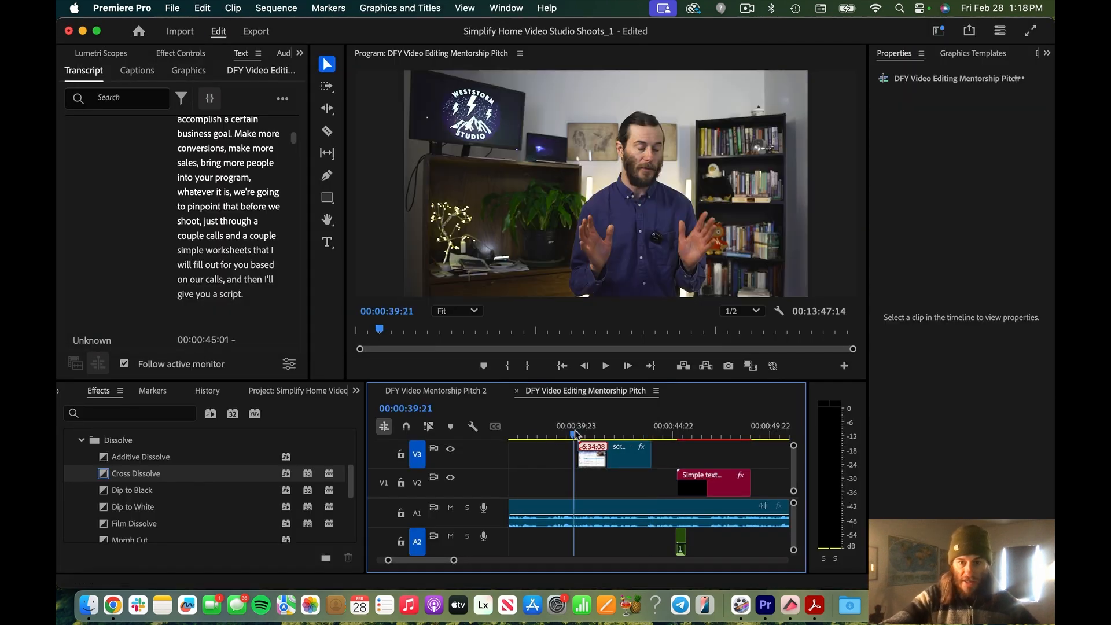
pyautogui.press('-')
pyautogui.press('-')
pyautogui.press('-')
pyautogui.press('-')
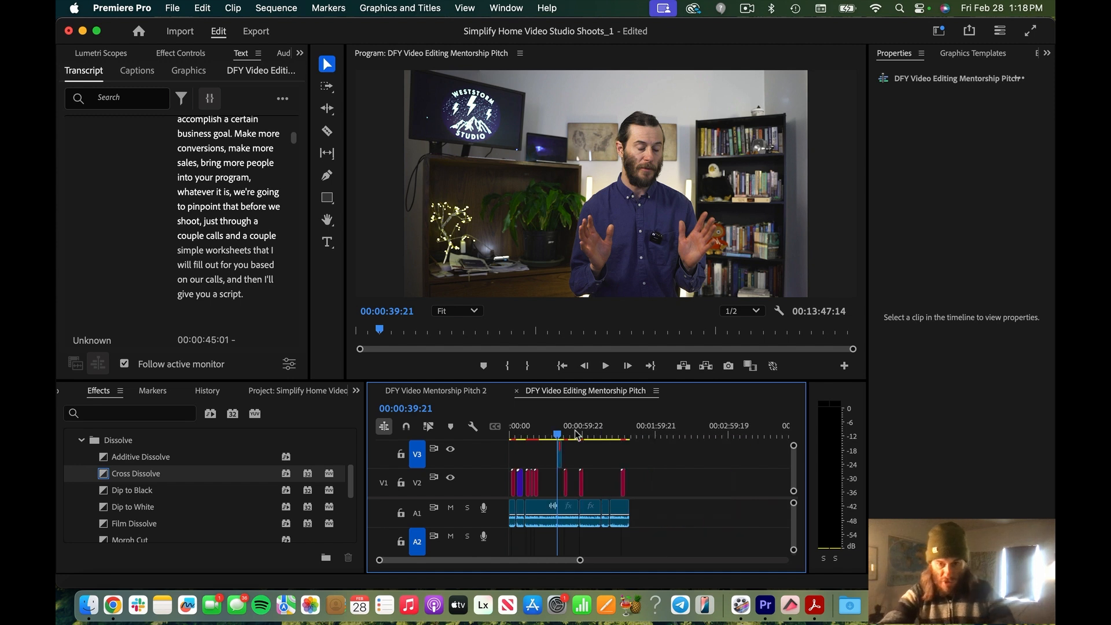
pyautogui.press('Home')
pyautogui.press('=')
pyautogui.press('=')
pyautogui.press('=')
pyautogui.press('=')
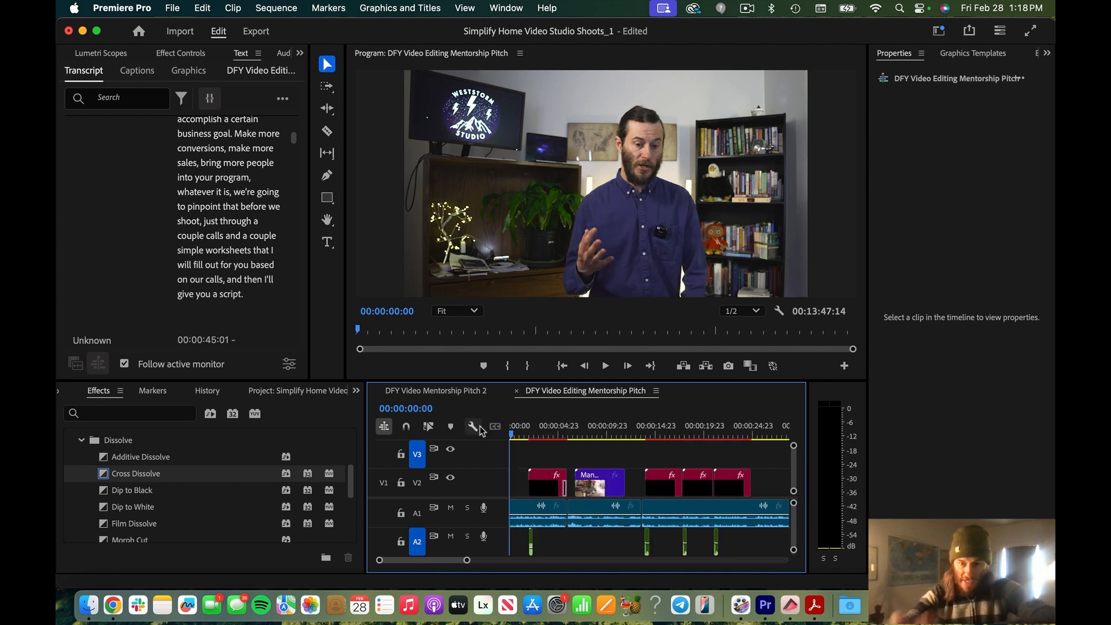
pyautogui.press('-')
pyautogui.press('-')
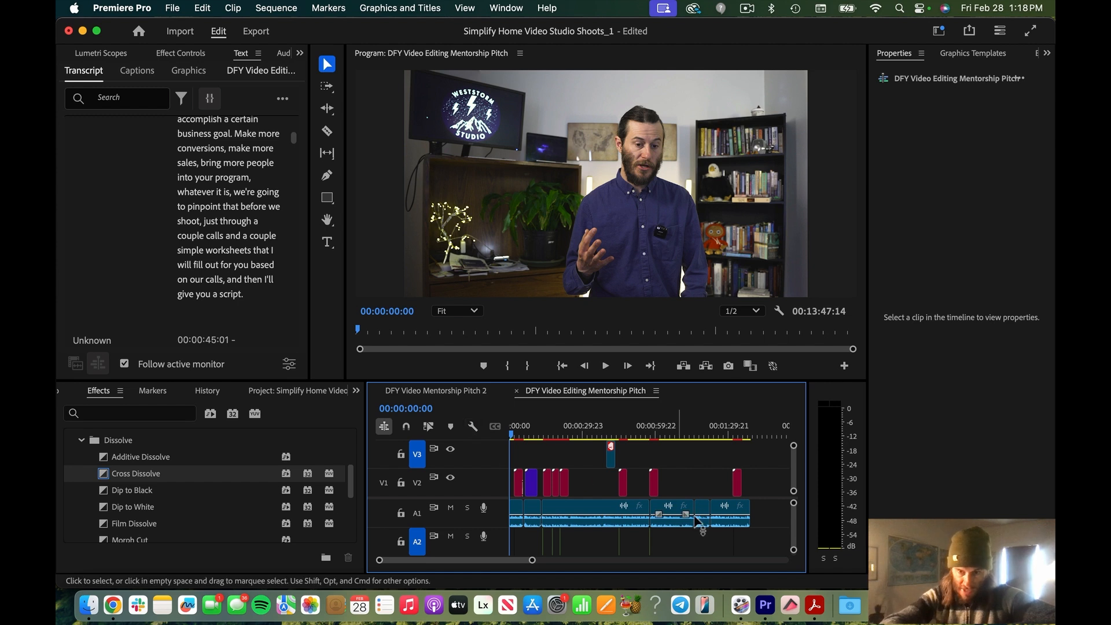
# - Delete the leftover scripting worksheet sneak peak.mp4 audio clip from track A3
pyautogui.scroll(-3, 681, 544)
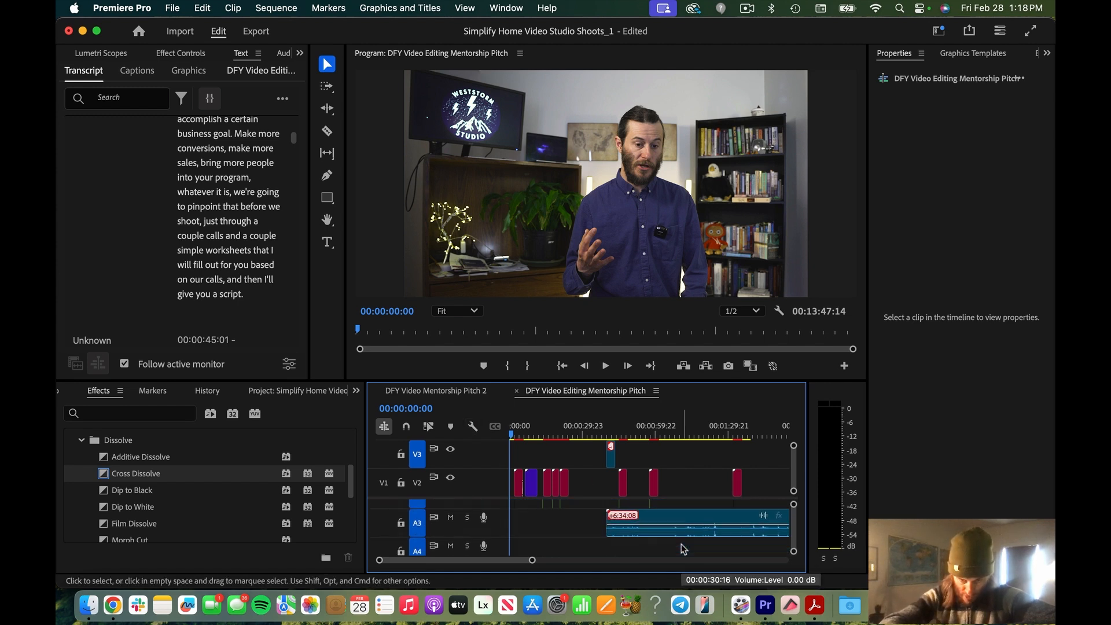
pyautogui.click(680, 537)
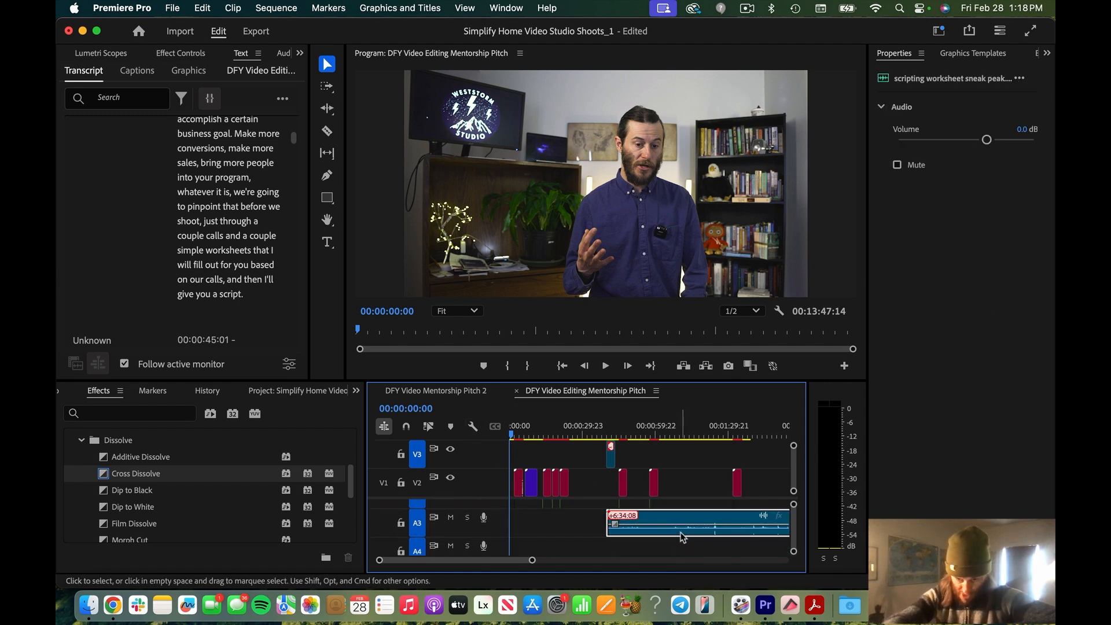
pyautogui.press('Delete')
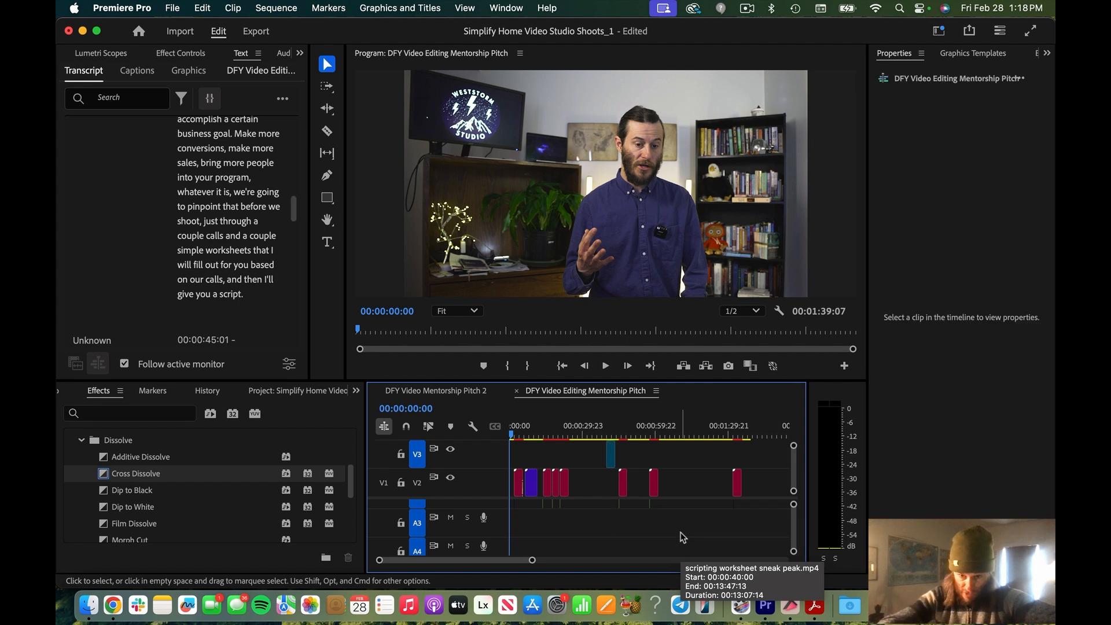
# - Play the sequence's opening through the DFY Video Mentorship title and stop at 00:00:04:03
pyautogui.scroll(3, 681, 537)
pyautogui.scroll(-2, 683, 537)
pyautogui.scroll(2, 683, 537)
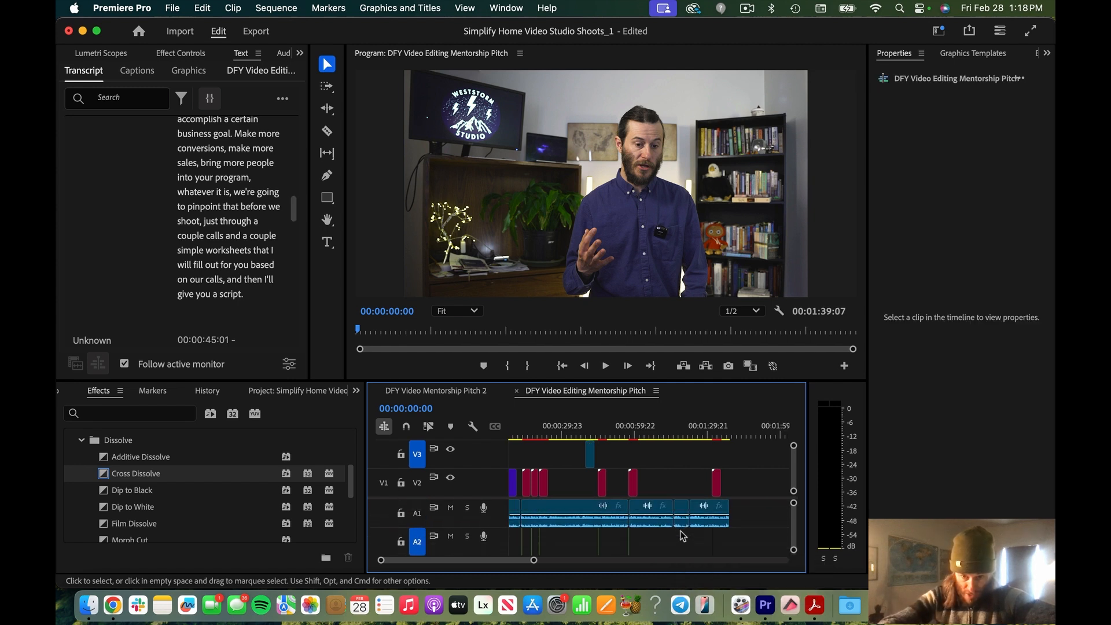
pyautogui.scroll(-2, 683, 535)
pyautogui.hscroll(-1, 540, 426)
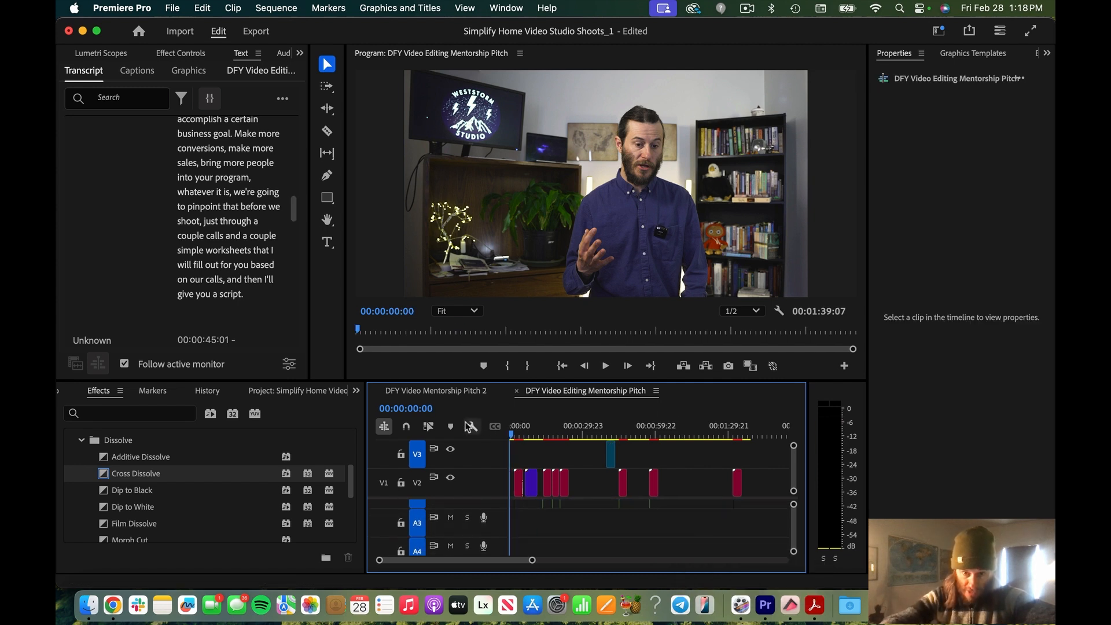
pyautogui.press('=')
pyautogui.press('=')
pyautogui.press('=')
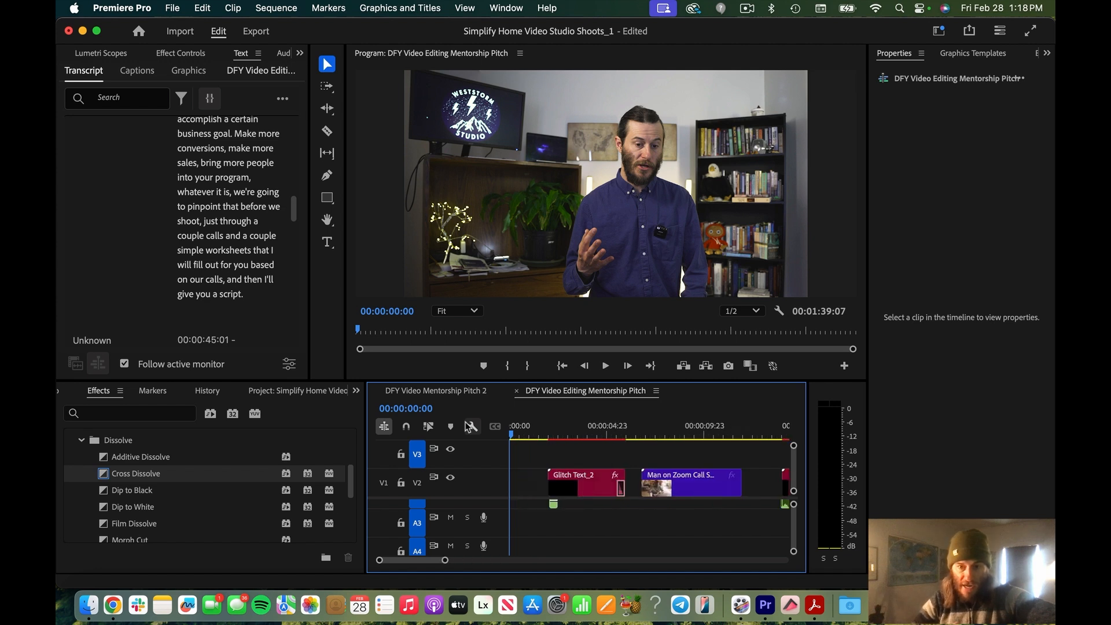
pyautogui.scroll(2, 588, 543)
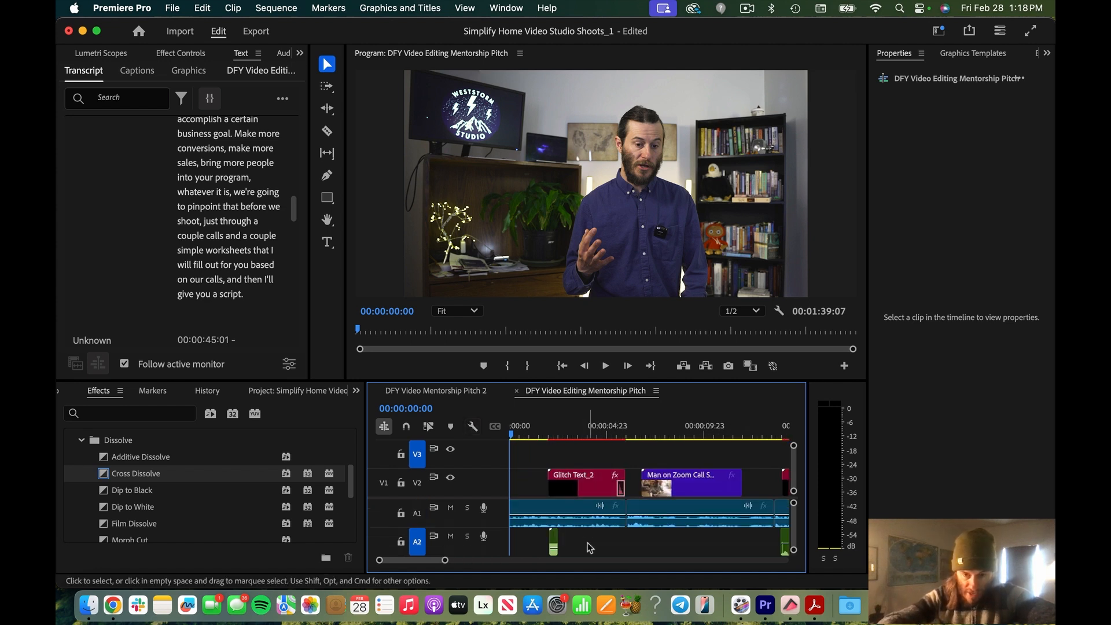
pyautogui.scroll(-1, 641, 463)
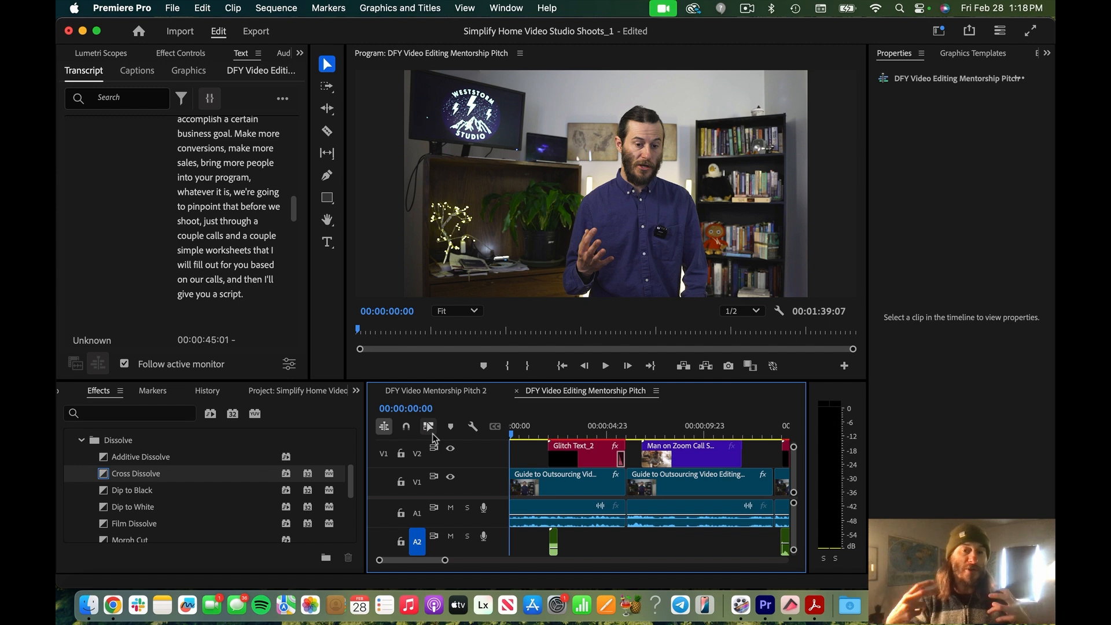
pyautogui.click(520, 429)
pyautogui.press('space')
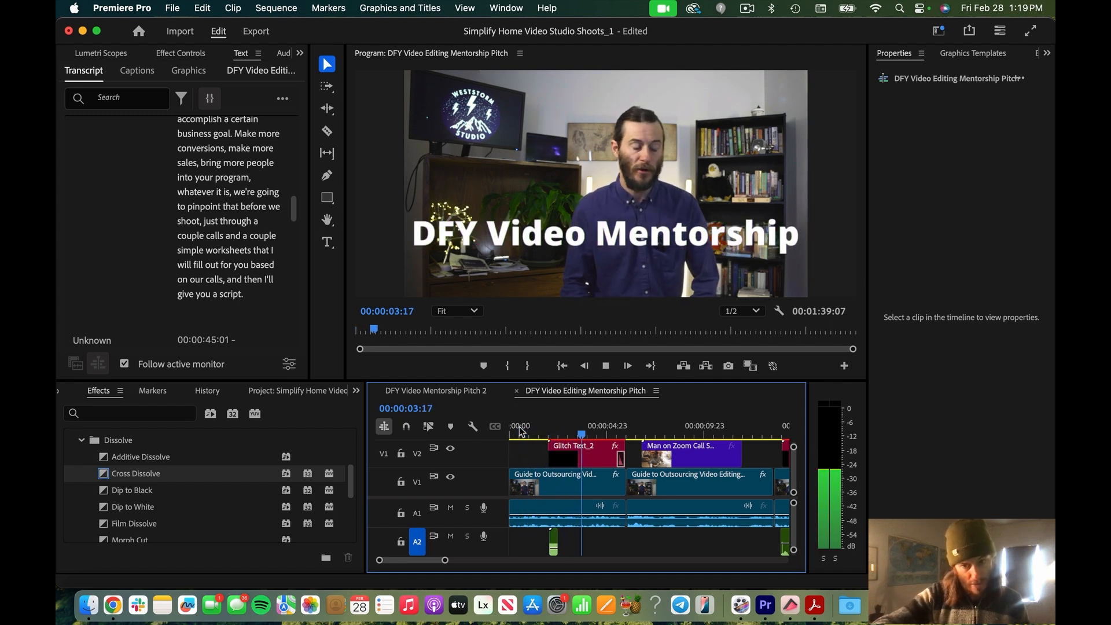
pyautogui.press('space')
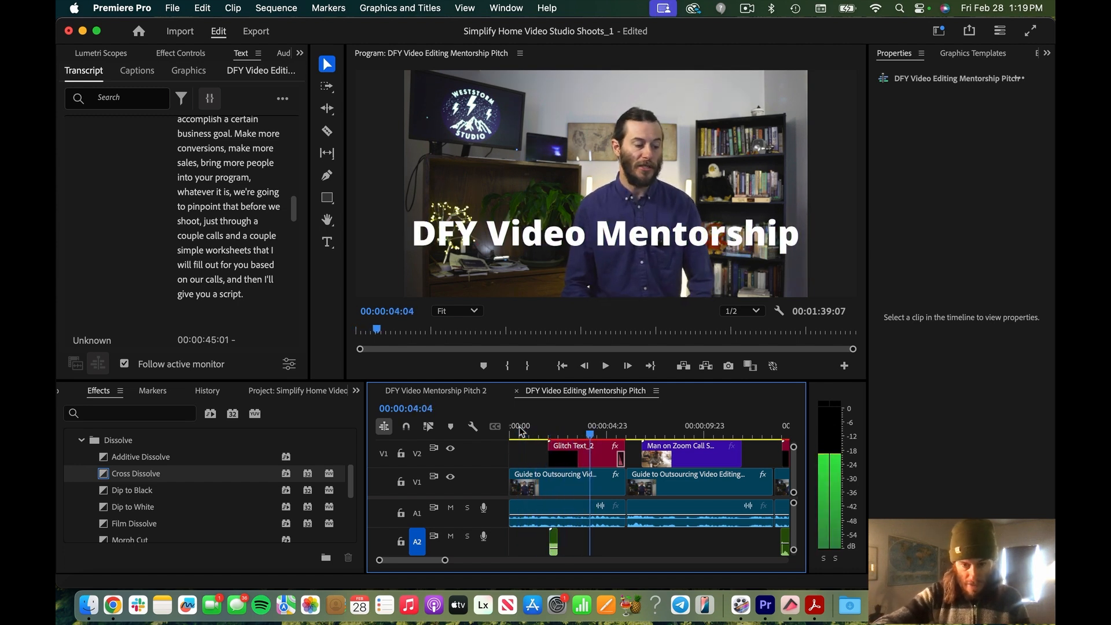
# - Switch to Finder and open the Lofi folder inside the Music folder on the Backup Plus drive
pyautogui.click(88, 605)
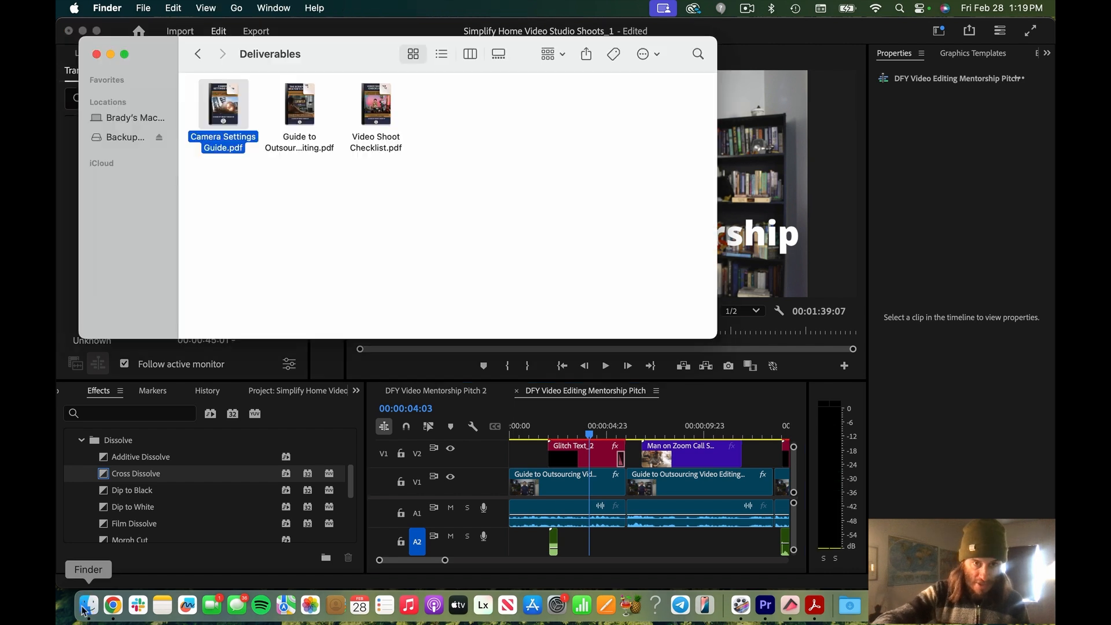
pyautogui.click(115, 140)
pyautogui.click(527, 112)
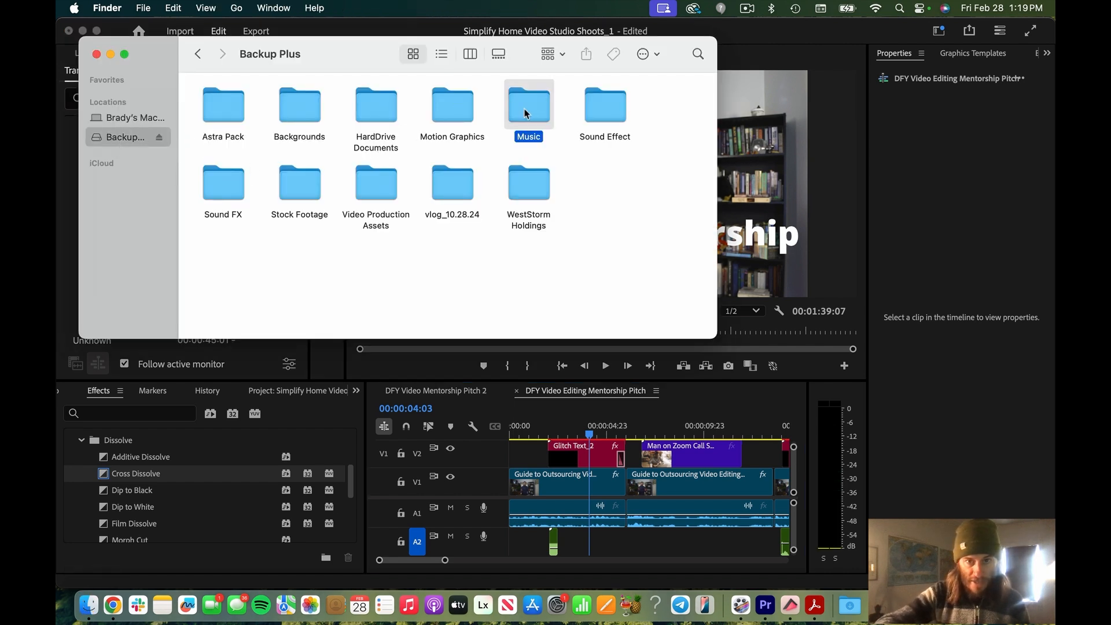
pyautogui.doubleClick(526, 113)
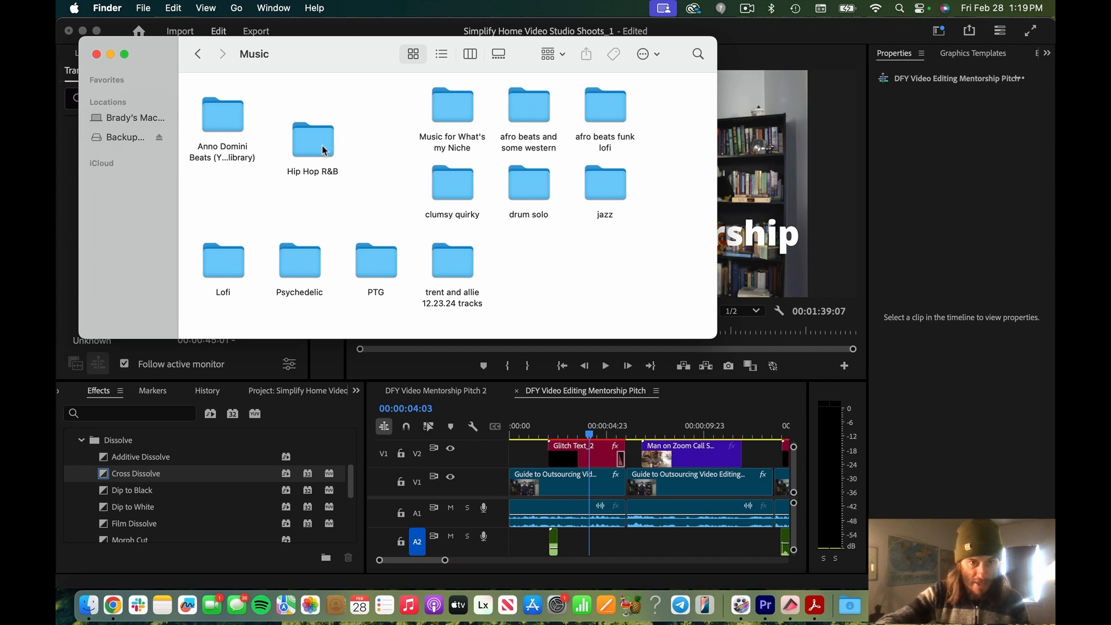
pyautogui.doubleClick(216, 269)
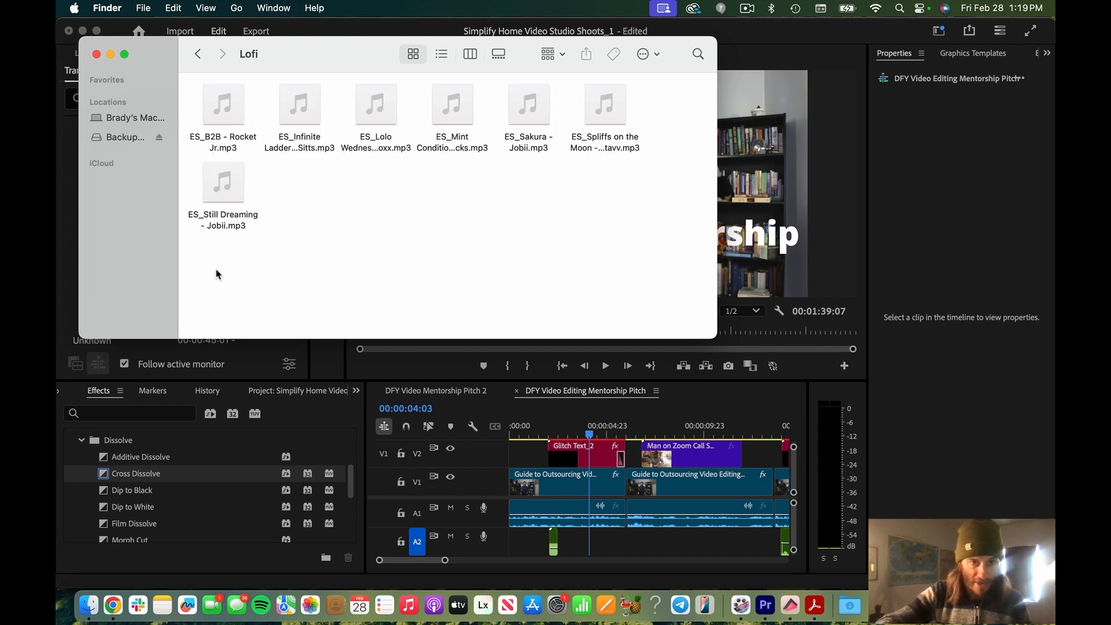
# - Preview the ES_Infinite Ladder track in the Music app from about 0:25, pause it and return to the Lofi folder
pyautogui.moveTo(237, 122)
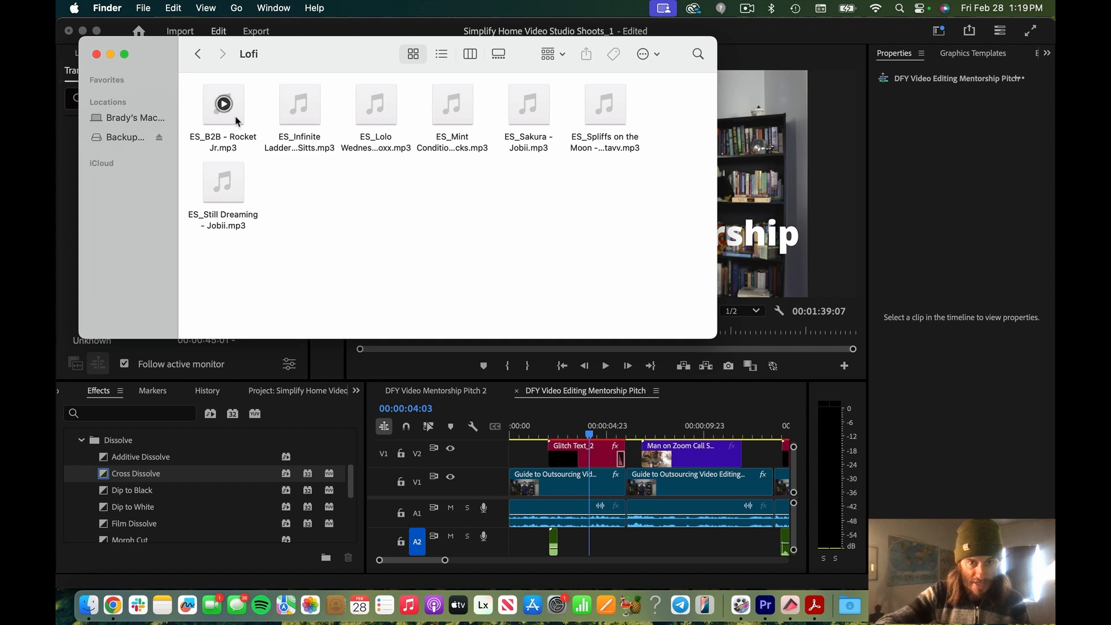
pyautogui.doubleClick(287, 123)
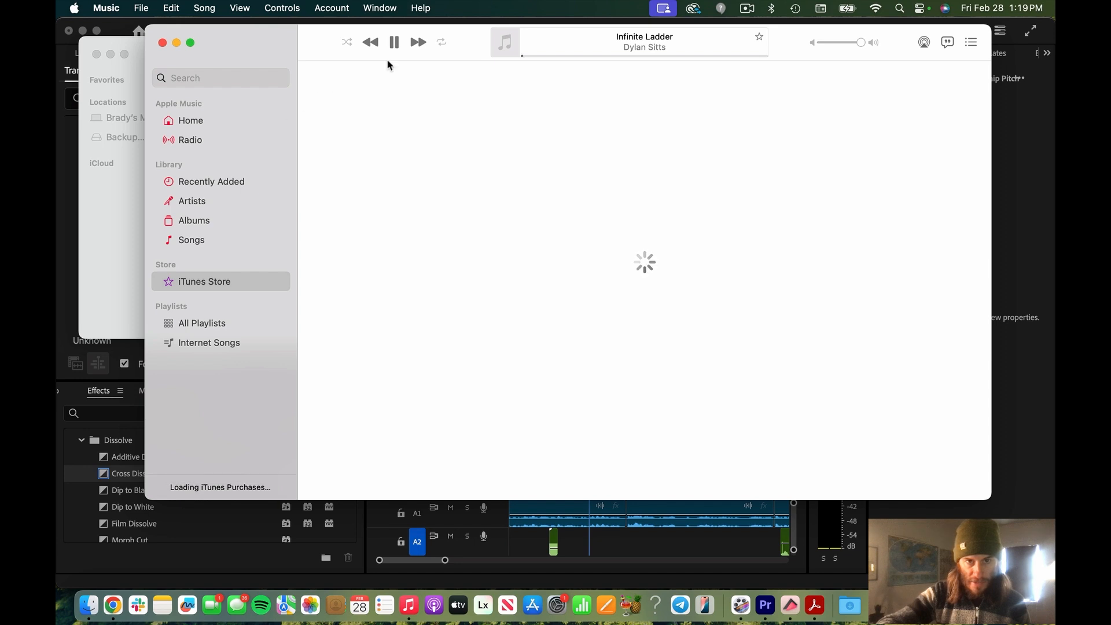
pyautogui.click(394, 42)
pyautogui.click(570, 55)
pyautogui.click(395, 43)
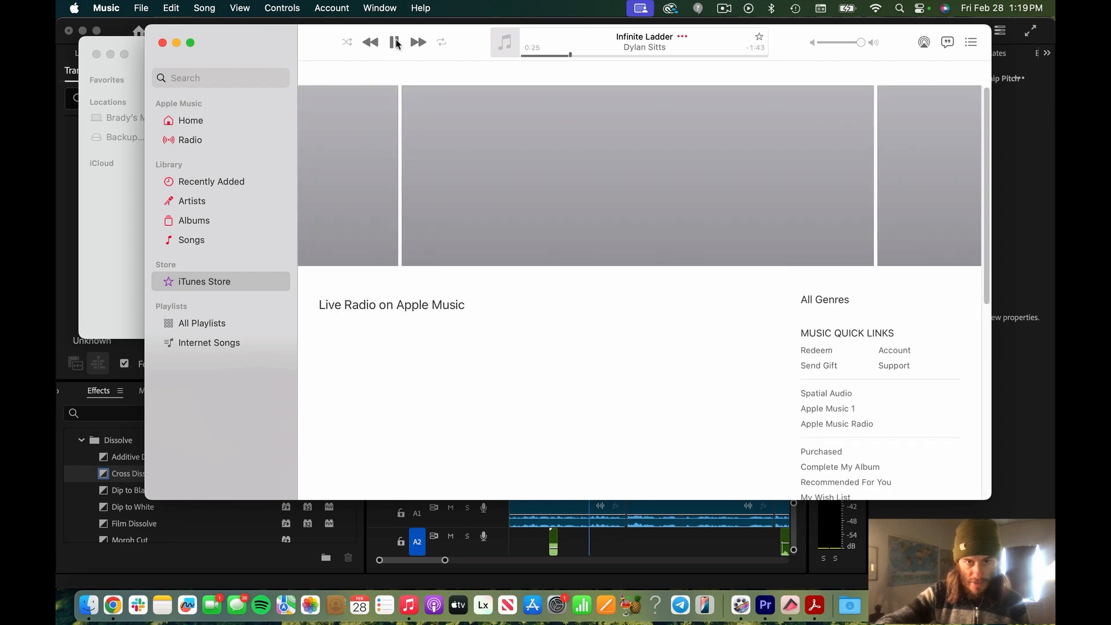
pyautogui.click(397, 44)
pyautogui.click(129, 245)
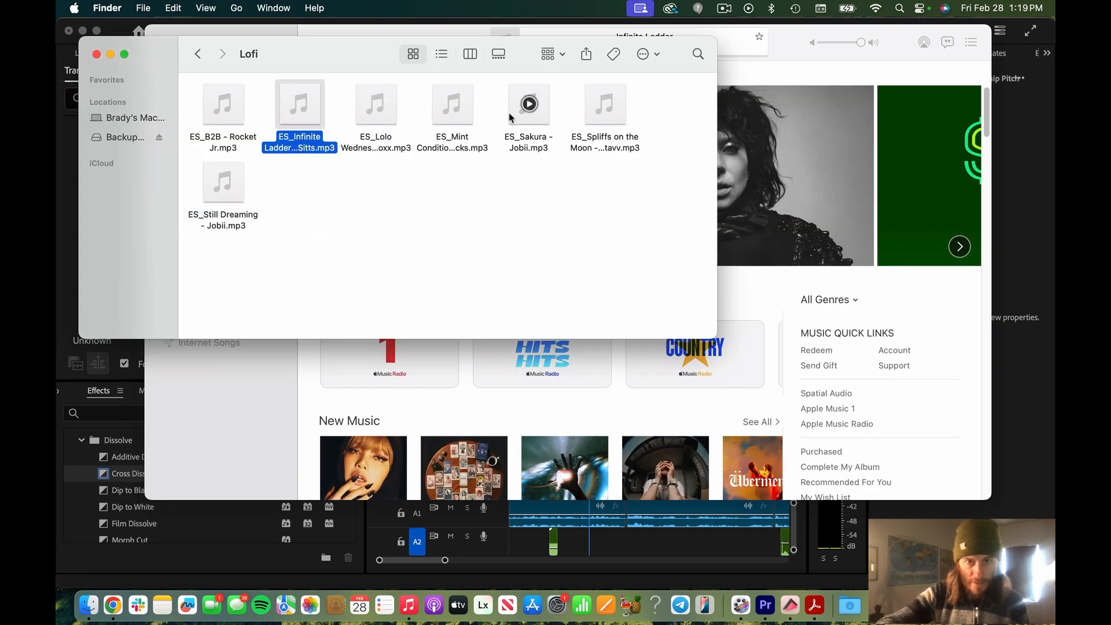
# - Preview the ES_Mint Conditions track from about 0:21, pause it and return to the Lofi folder
pyautogui.doubleClick(457, 115)
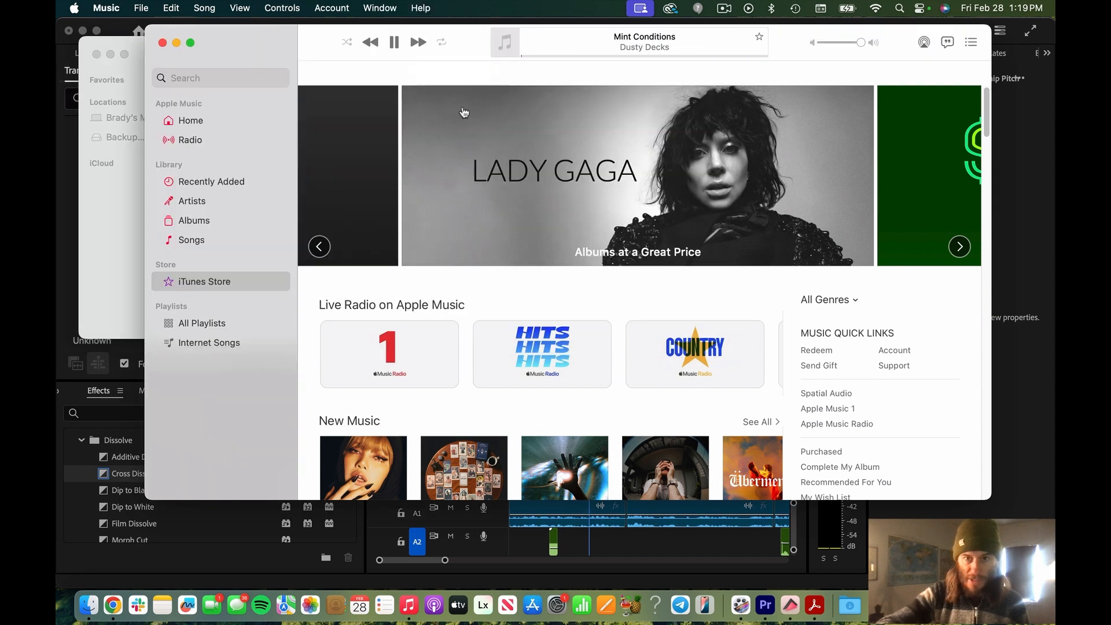
pyautogui.click(563, 57)
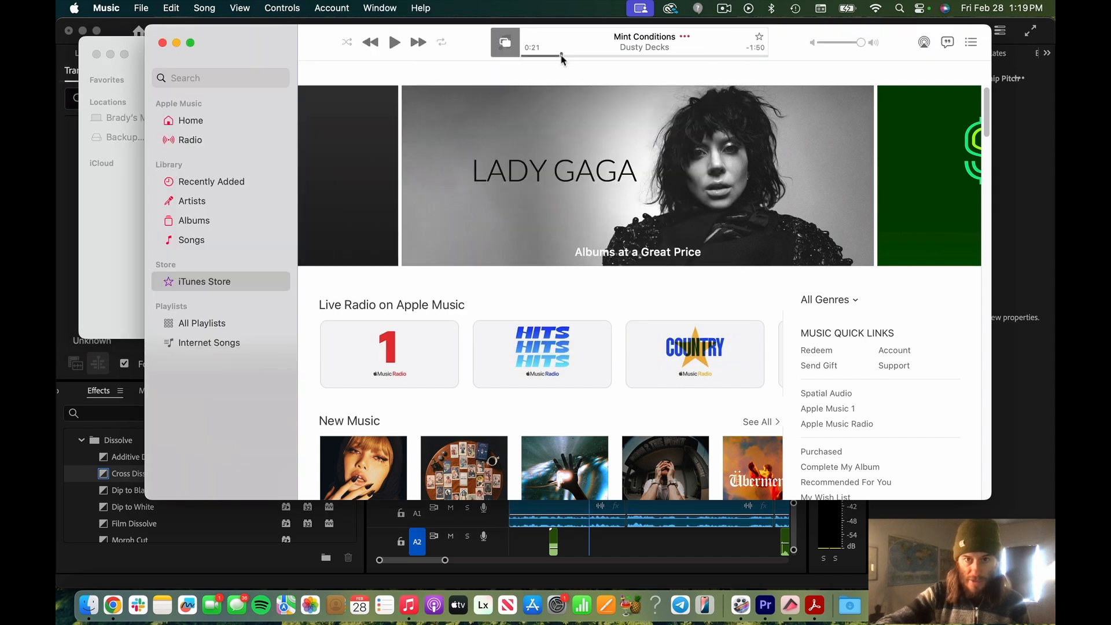
pyautogui.click(397, 48)
pyautogui.click(124, 272)
# - Add the ES_Mint Conditions track to the Premiere Pro sequence on audio track A3, starting at the playhead at 00:00:04:03
pyautogui.moveTo(457, 110)
pyautogui.moveTo(449, 120); pyautogui.dragTo(595, 529)
pyautogui.click(625, 547)
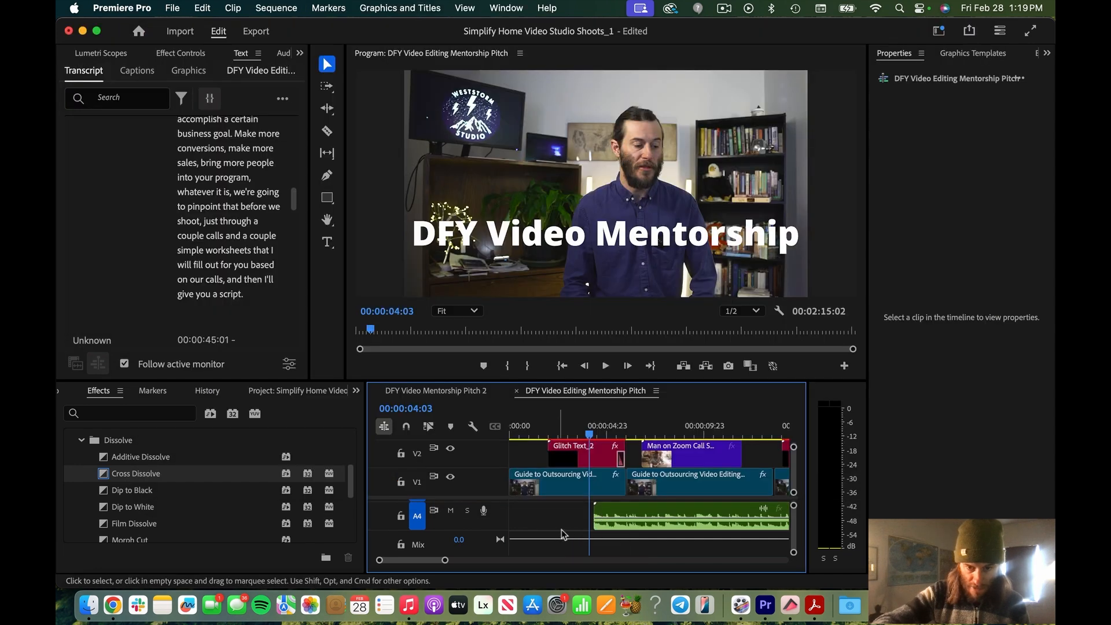
pyautogui.moveTo(612, 542); pyautogui.dragTo(612, 514)
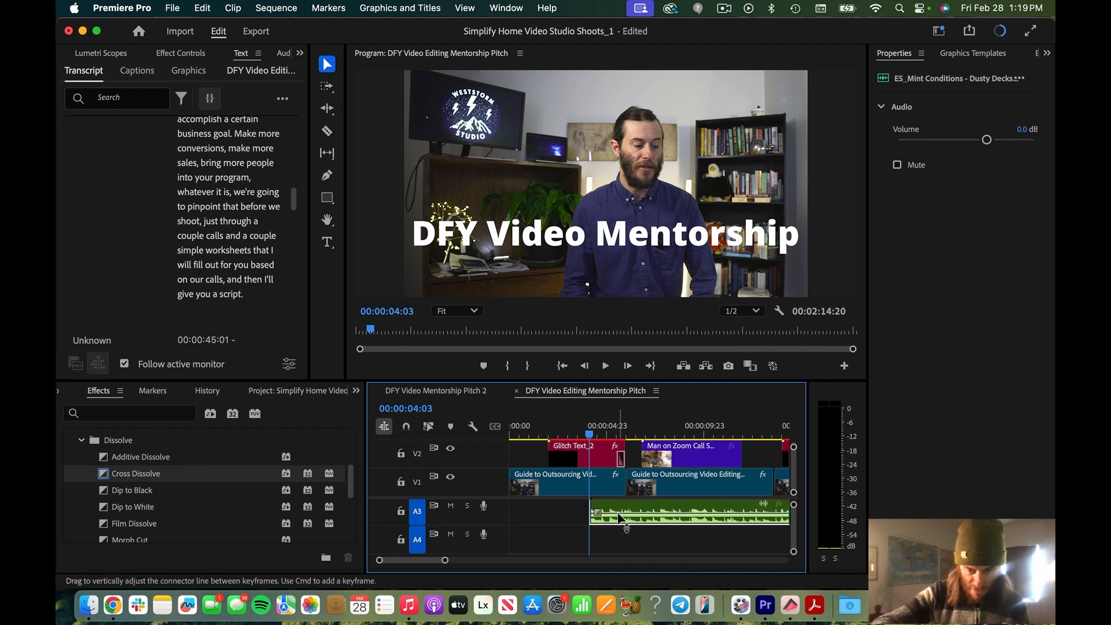
# - Play the music under the voice, lower its clip volume to -23.8 dB and listen again
pyautogui.press('space')
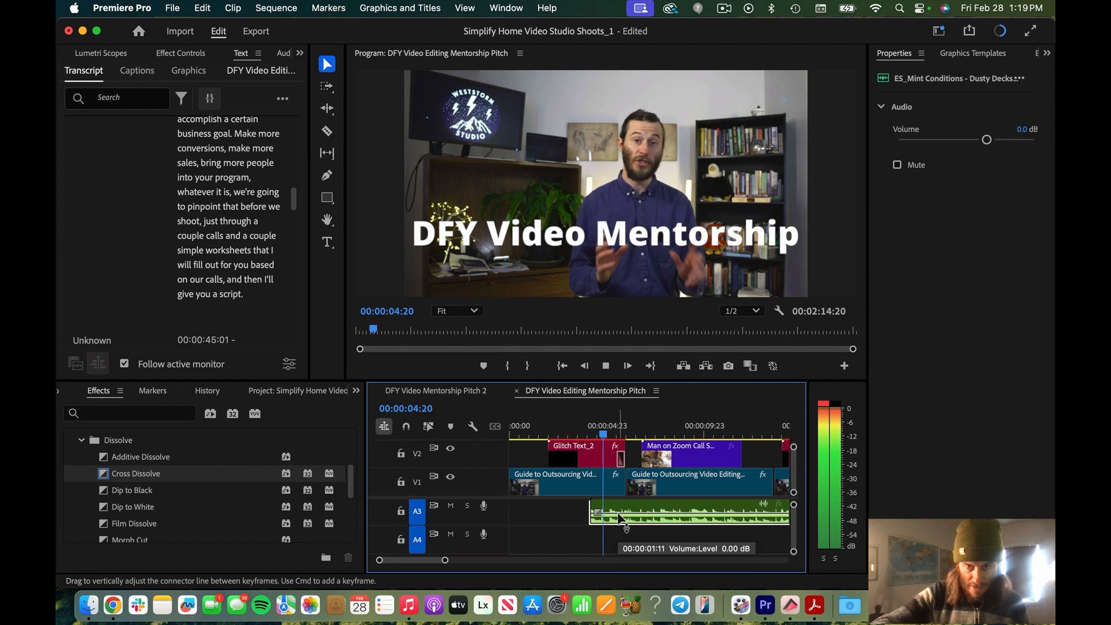
pyautogui.press('space')
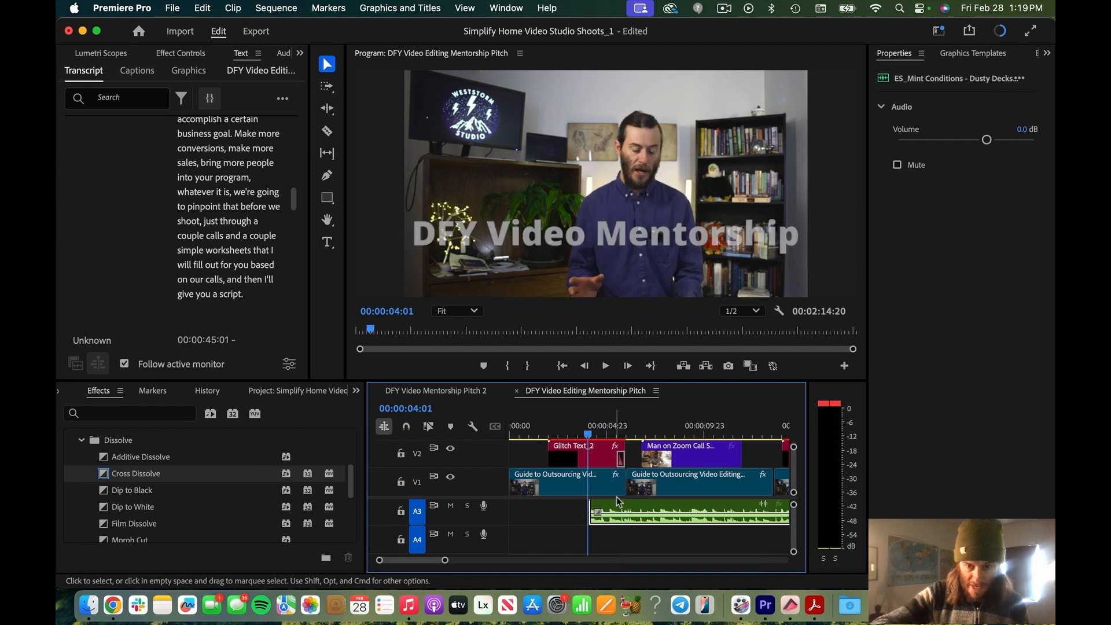
pyautogui.moveTo(614, 517); pyautogui.dragTo(614, 518)
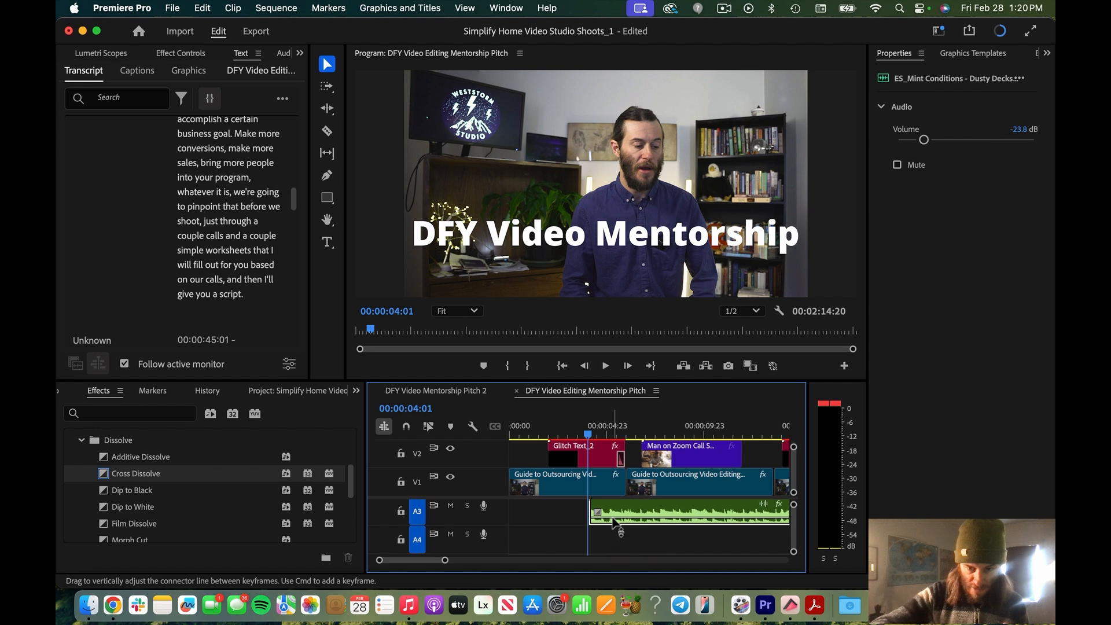
pyautogui.press('space')
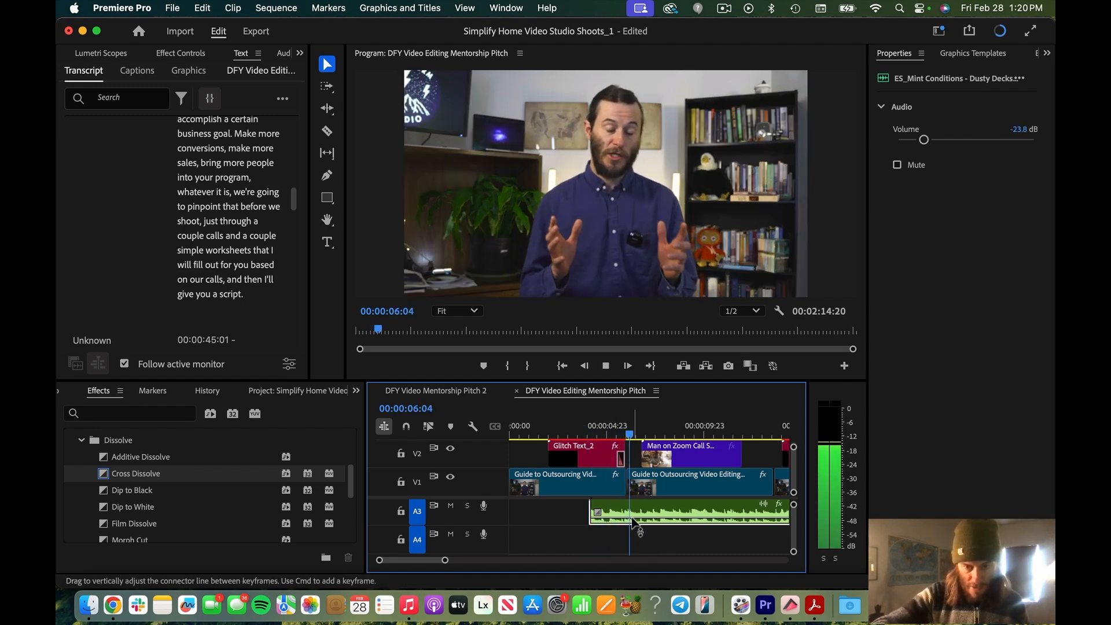
pyautogui.press('space')
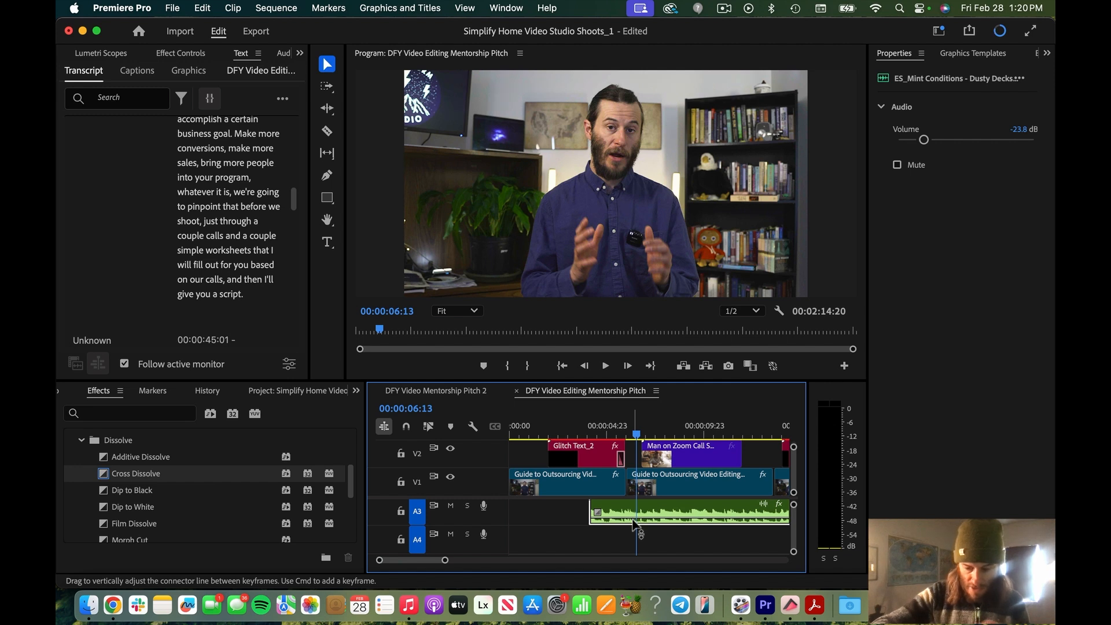
# - Set the volume of the ES_Mint Conditions clip on A3 to -31.5 dB
pyautogui.press('=')
pyautogui.press('=')
pyautogui.moveTo(602, 522); pyautogui.dragTo(603, 524)
pyautogui.press('-')
pyautogui.press('-')
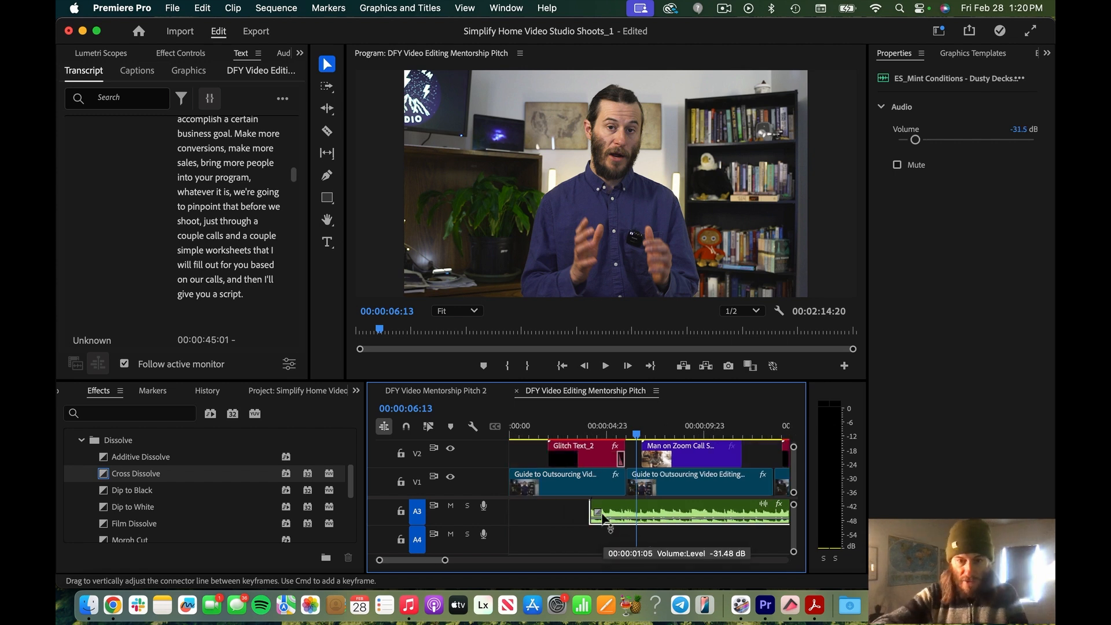
# - Play from just before the music starts through 00:00:13:14 to check the music level against the voice
pyautogui.click(579, 421)
pyautogui.press('=')
pyautogui.press('=')
pyautogui.press('space')
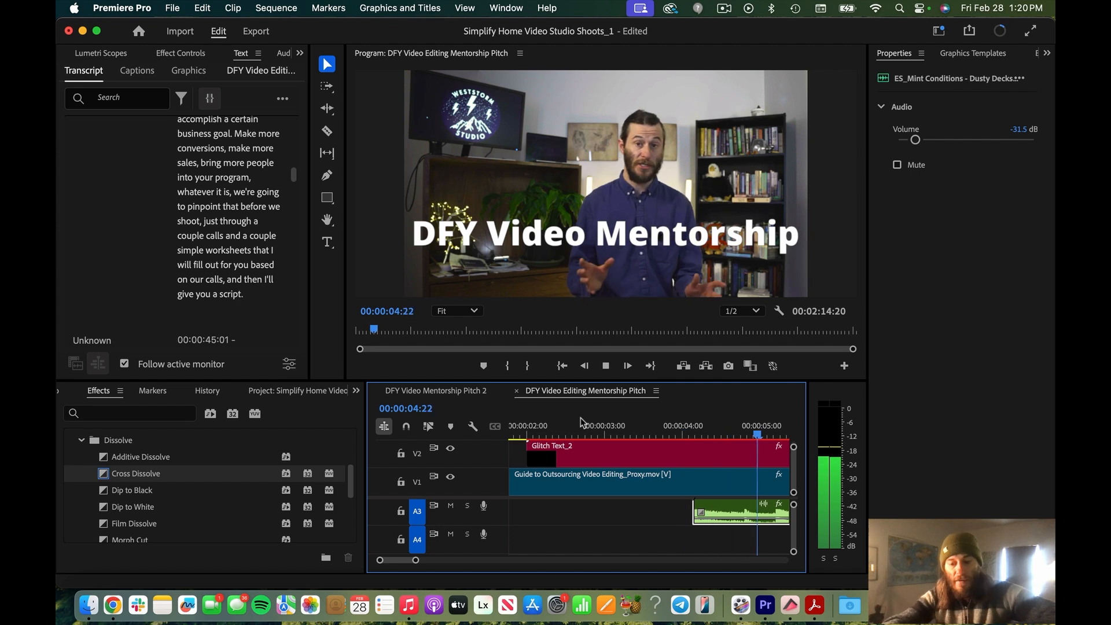
pyautogui.press('-')
pyautogui.press('-')
pyautogui.press('-')
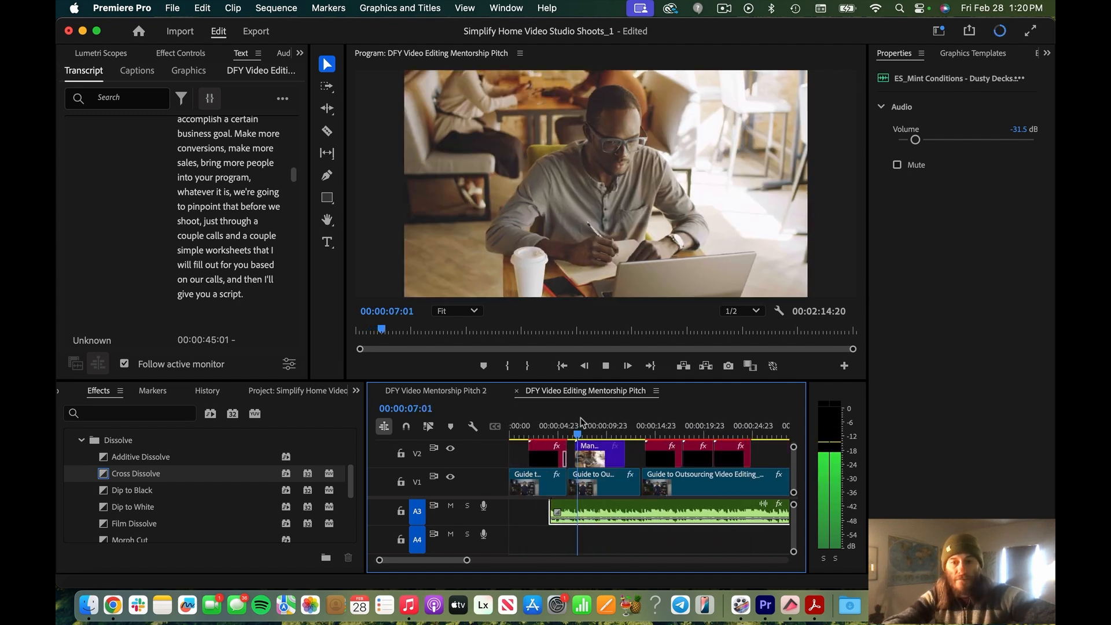
pyautogui.press('-')
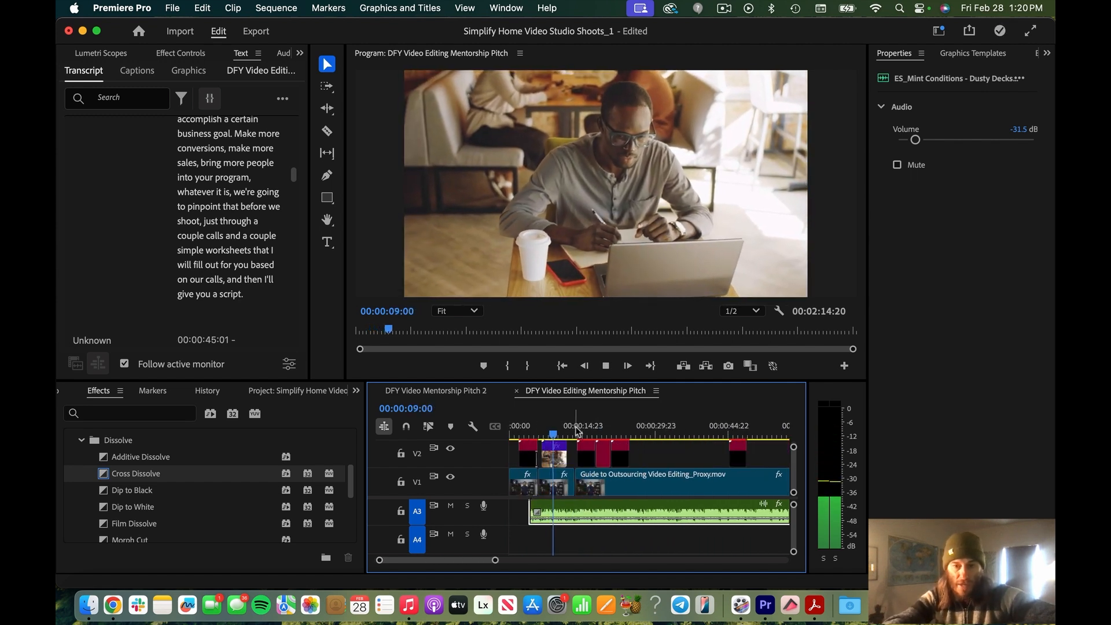
pyautogui.click(666, 454)
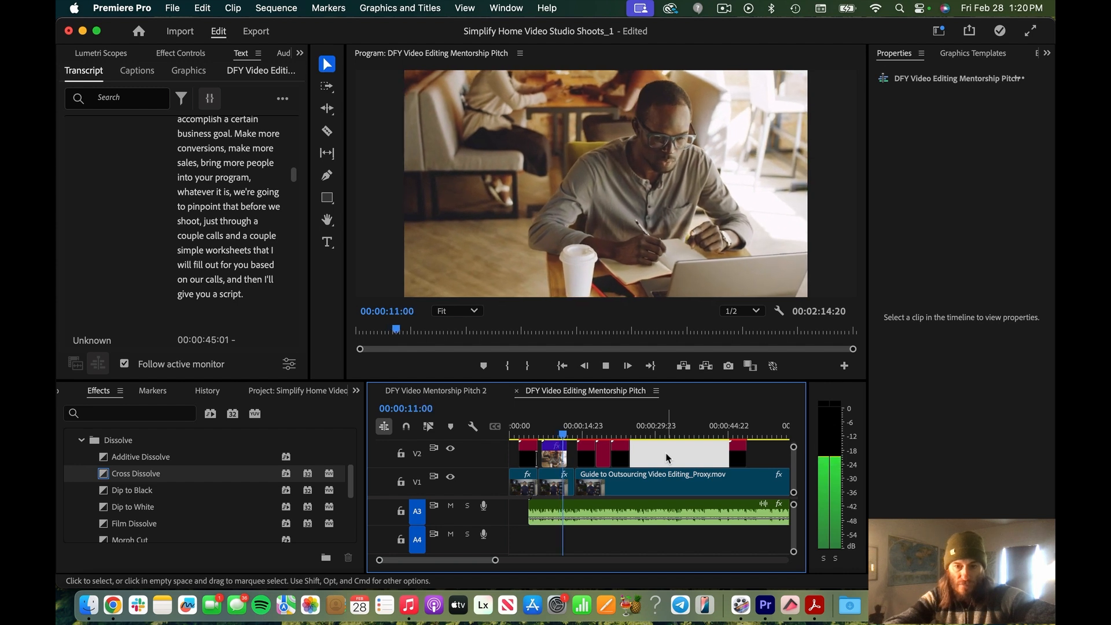
pyautogui.press('-')
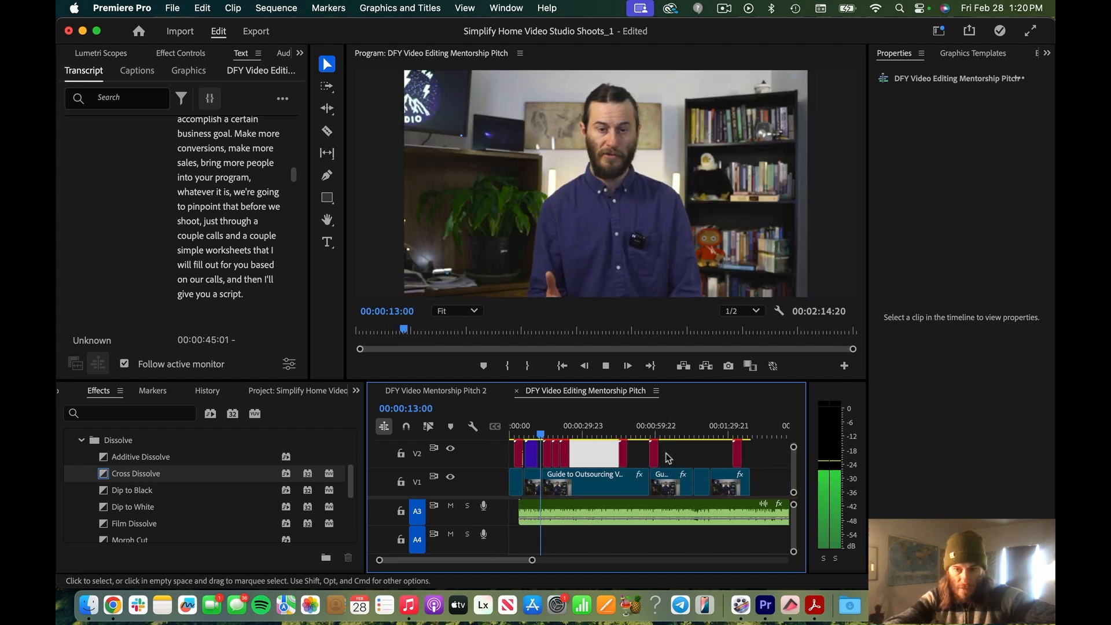
pyautogui.press('-')
pyautogui.press('space')
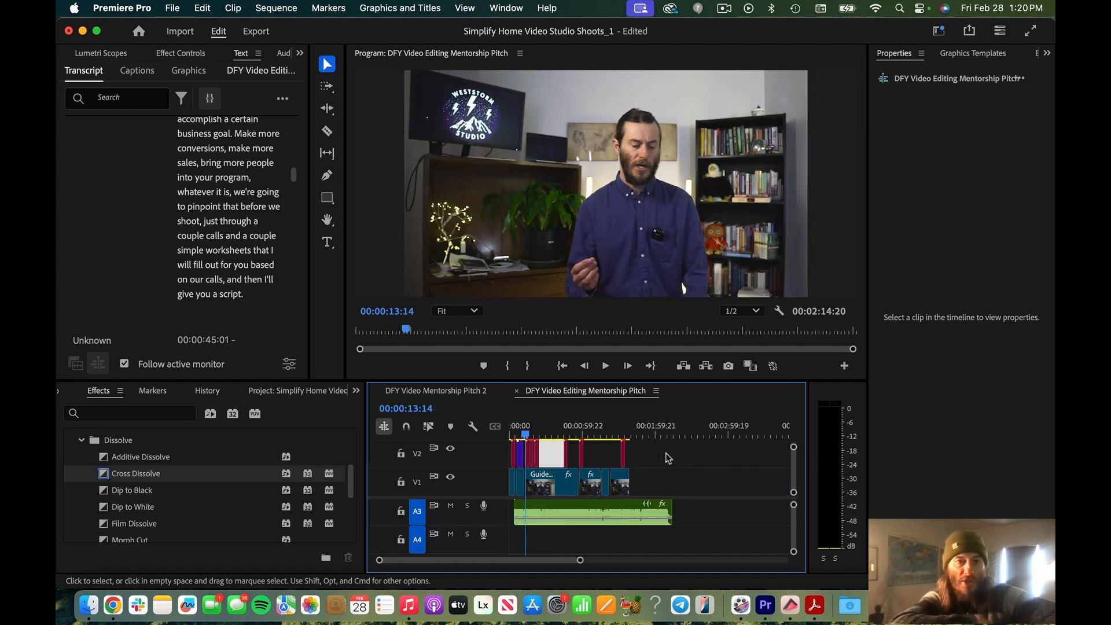
# - Read through the transcript up to the passage after "we can do a batch of videos" to choose where the background music should change
pyautogui.scroll(-1, 200, 252)
pyautogui.scroll(-6, 201, 252)
pyautogui.scroll(-5, 201, 252)
pyautogui.scroll(-1, 202, 253)
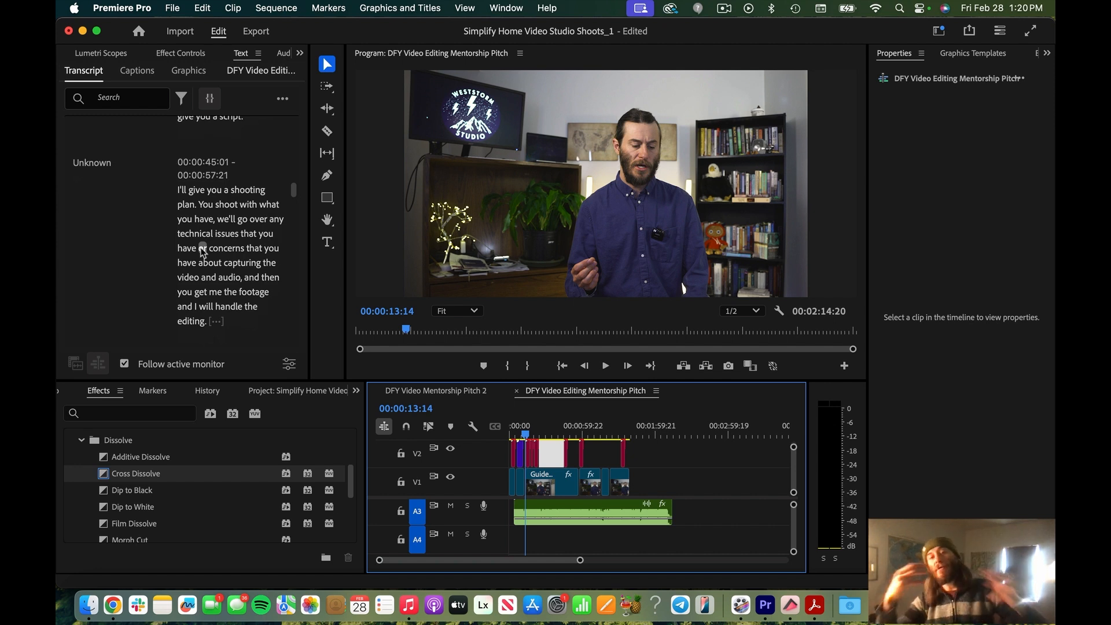
pyautogui.press('=')
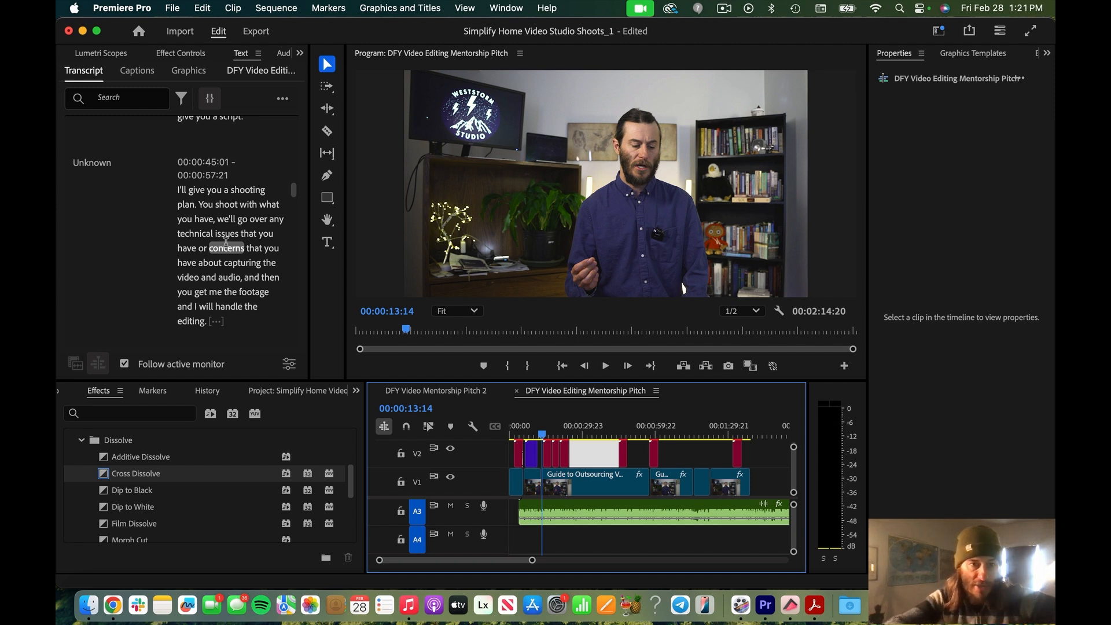
pyautogui.scroll(8, 225, 243)
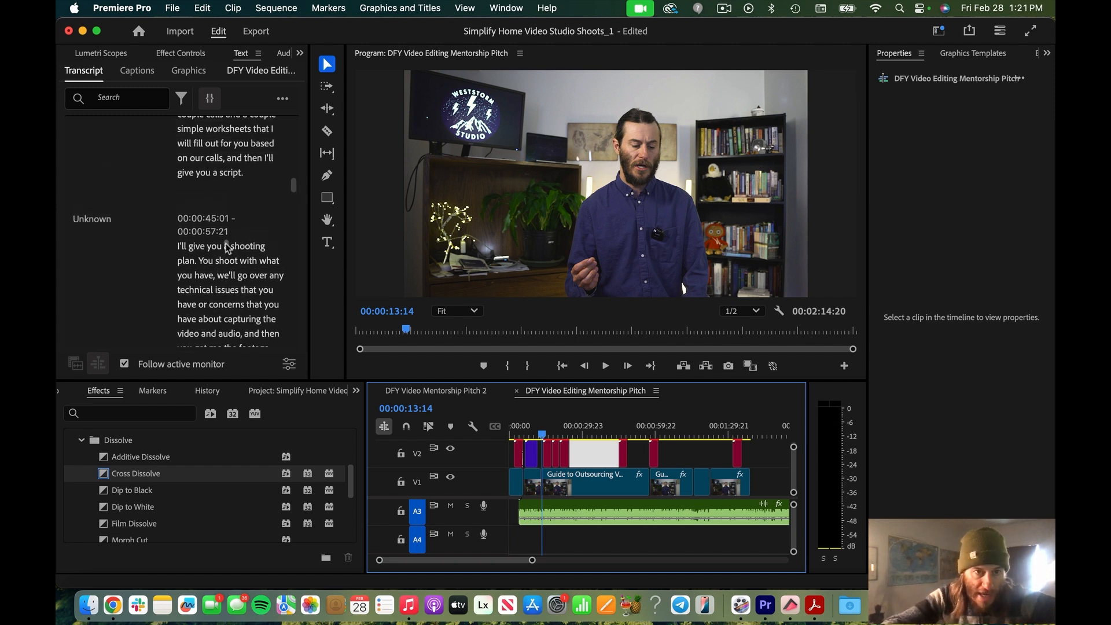
pyautogui.scroll(10, 227, 248)
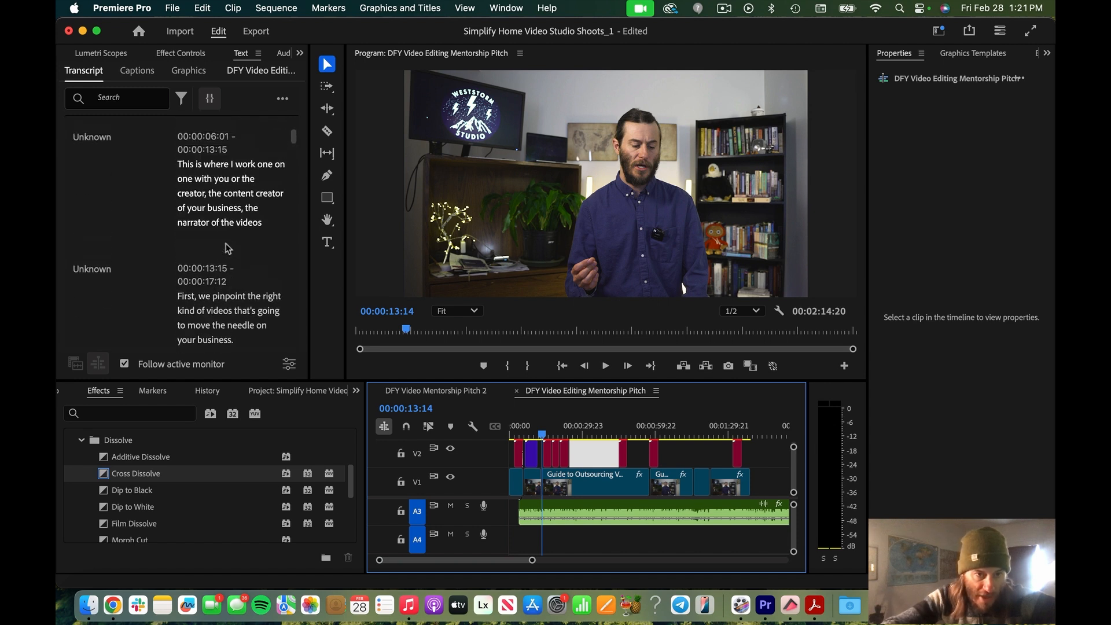
pyautogui.scroll(-2, 227, 247)
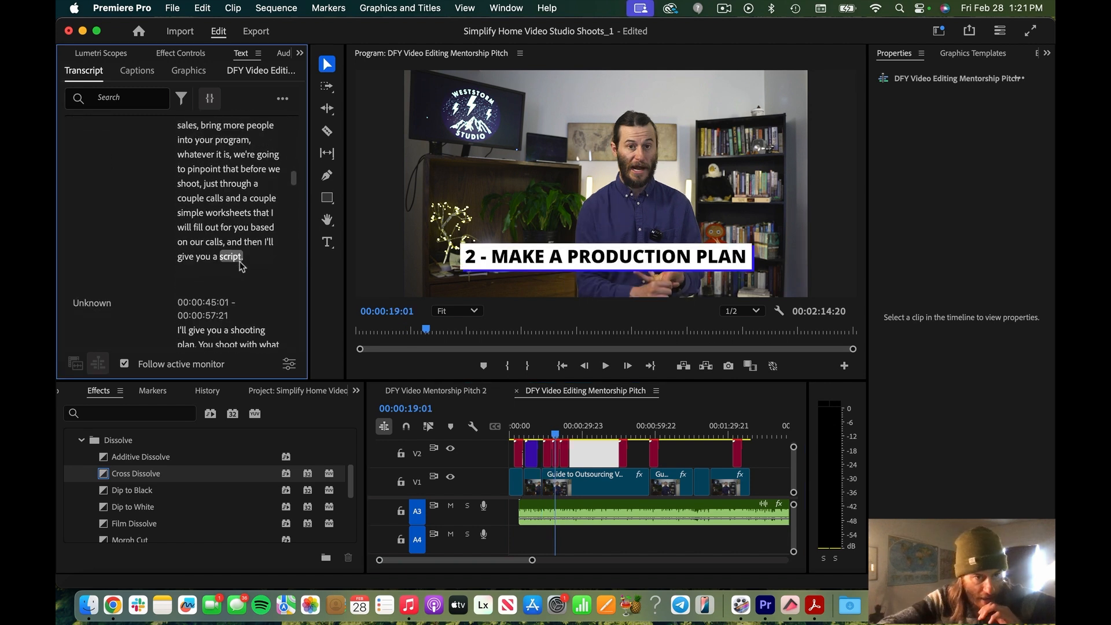
pyautogui.scroll(-3, 239, 262)
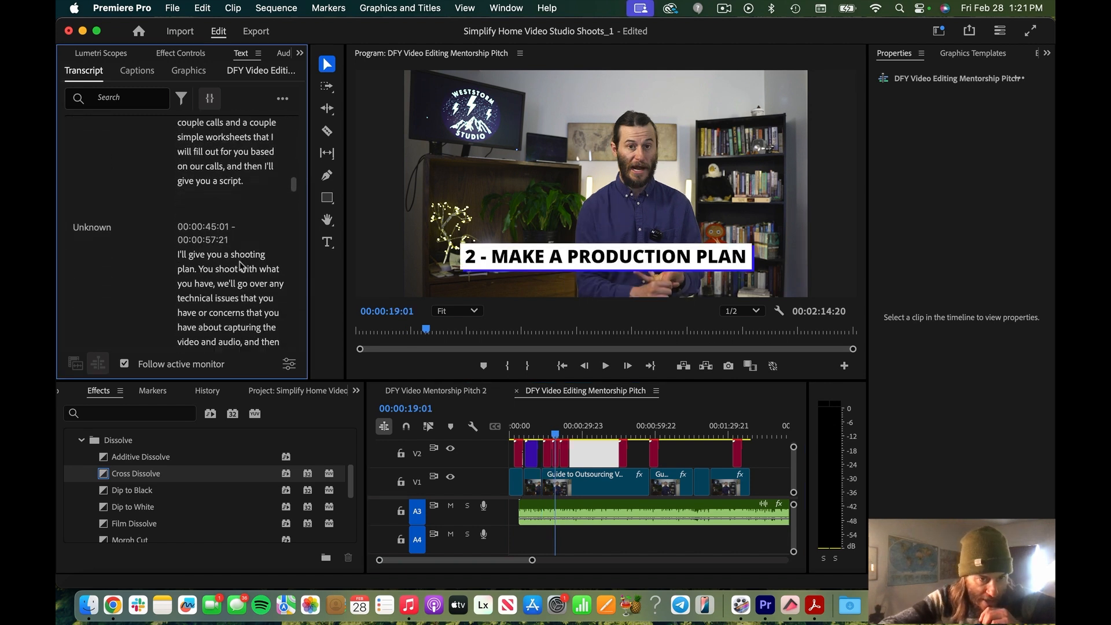
pyautogui.scroll(-3, 242, 265)
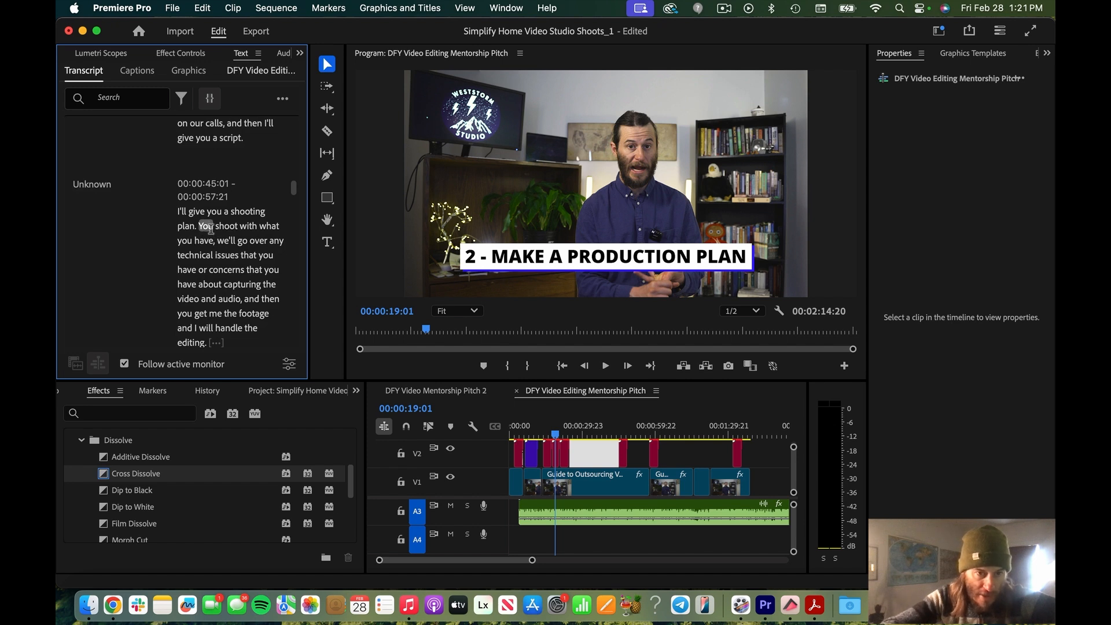
pyautogui.scroll(-1, 223, 255)
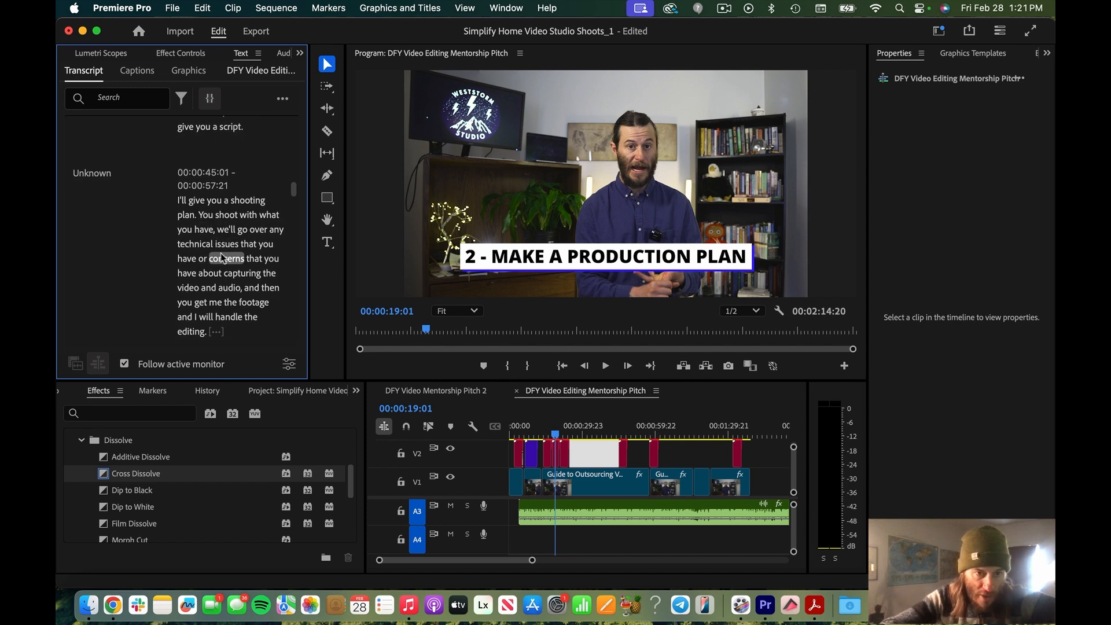
pyautogui.scroll(-3, 223, 258)
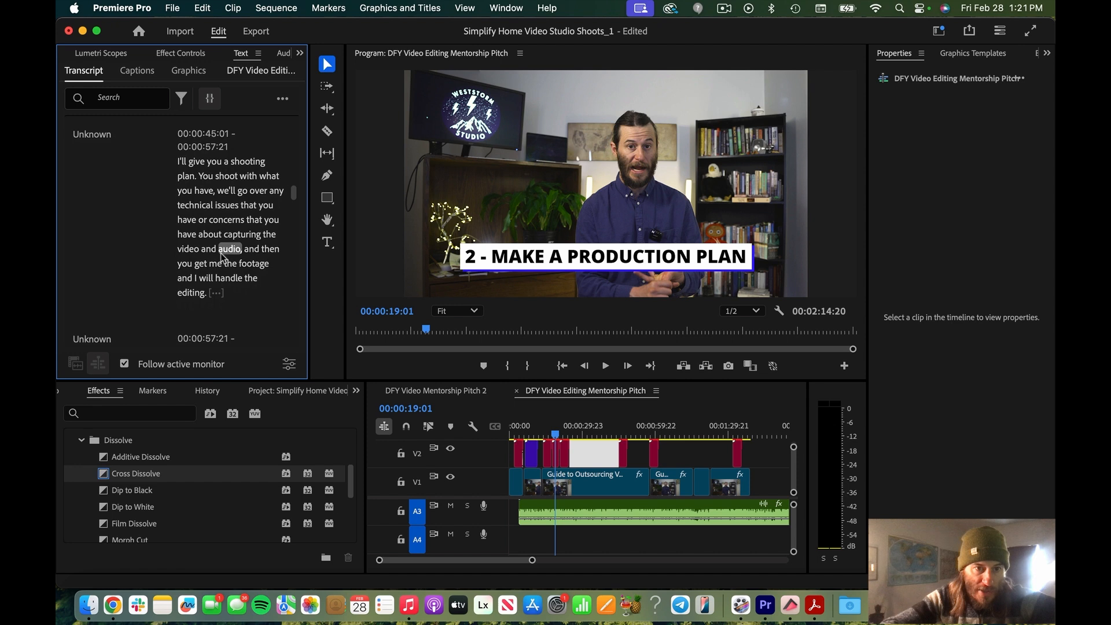
pyautogui.scroll(-4, 221, 258)
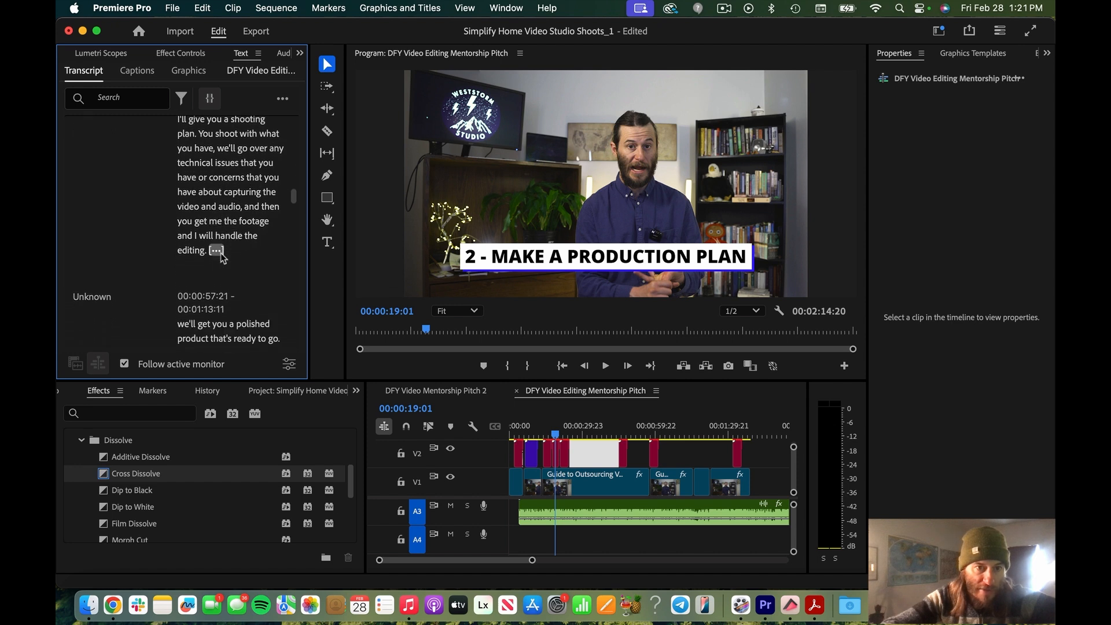
pyautogui.scroll(-9, 220, 252)
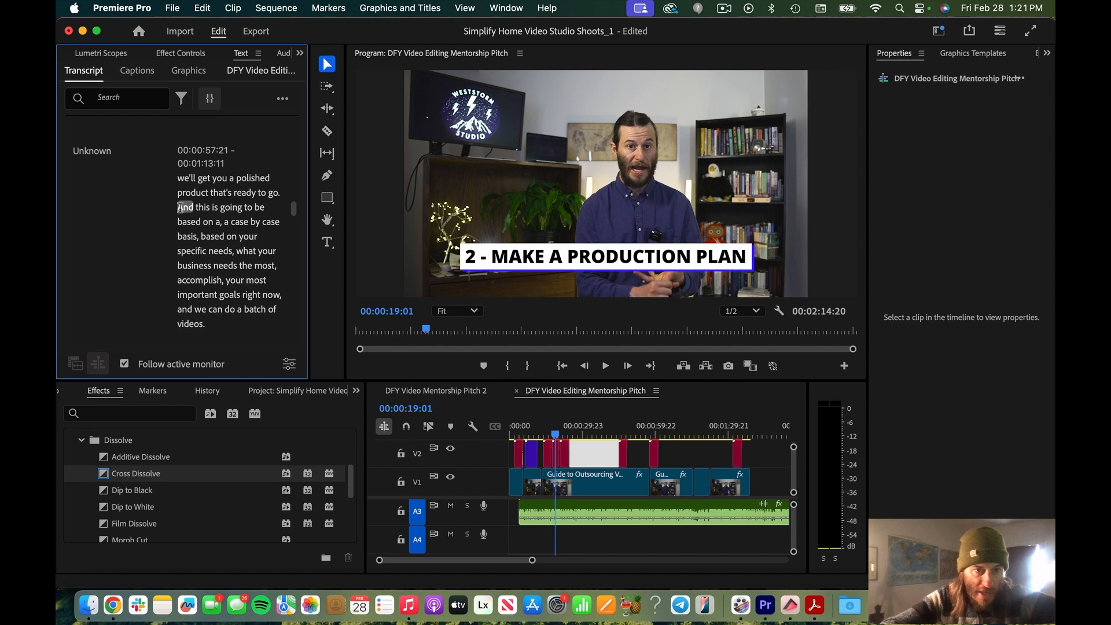
pyautogui.scroll(-2, 202, 270)
pyautogui.scroll(-1, 200, 269)
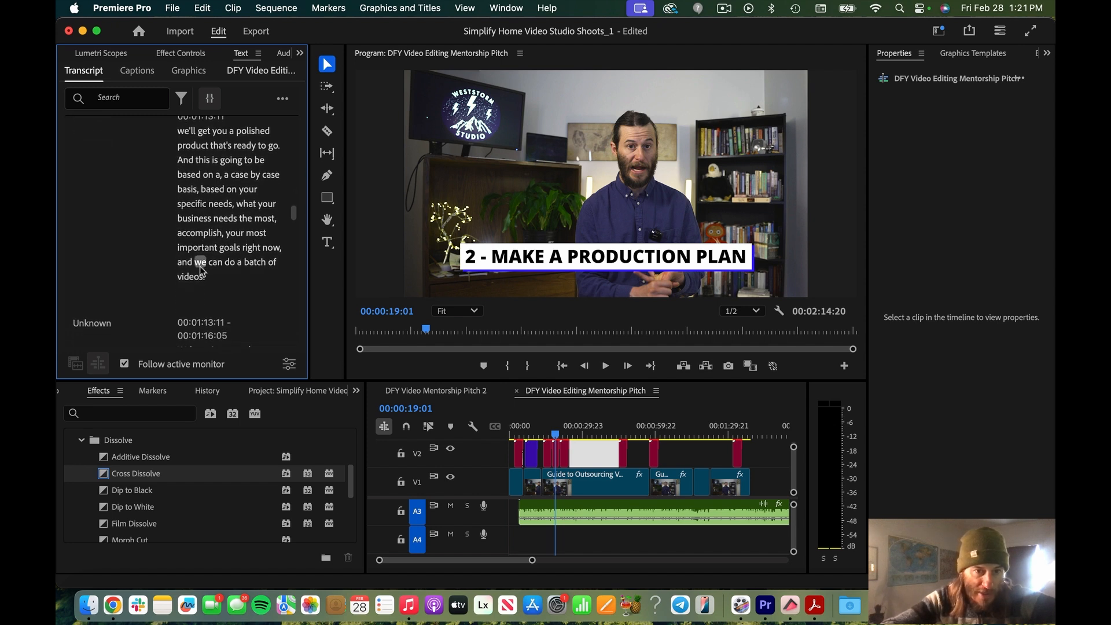
pyautogui.scroll(-4, 200, 266)
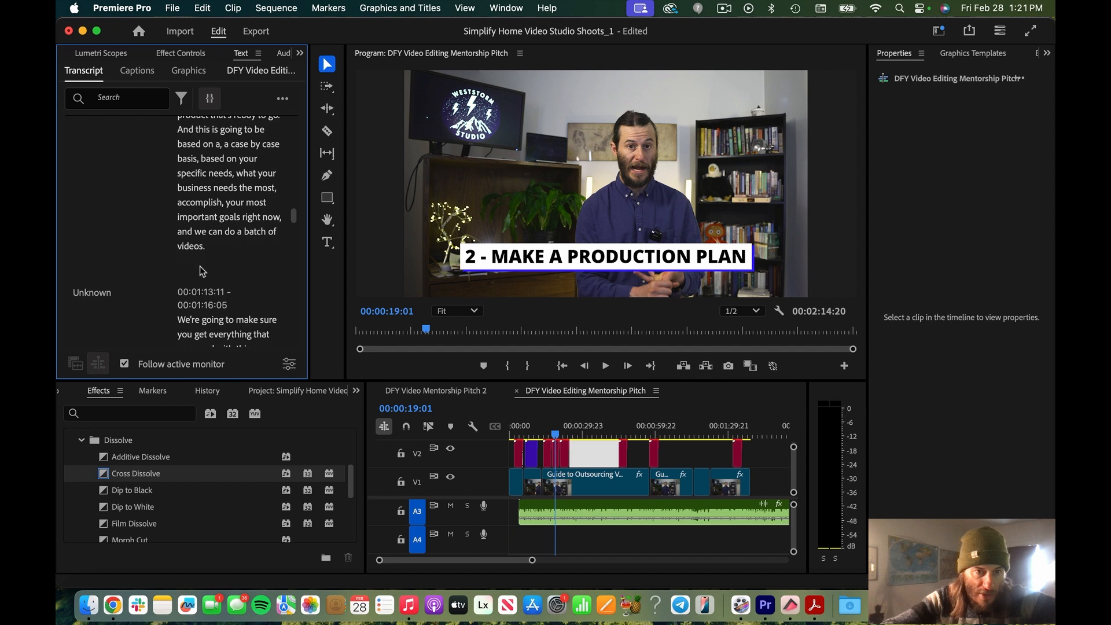
pyautogui.scroll(-3, 200, 266)
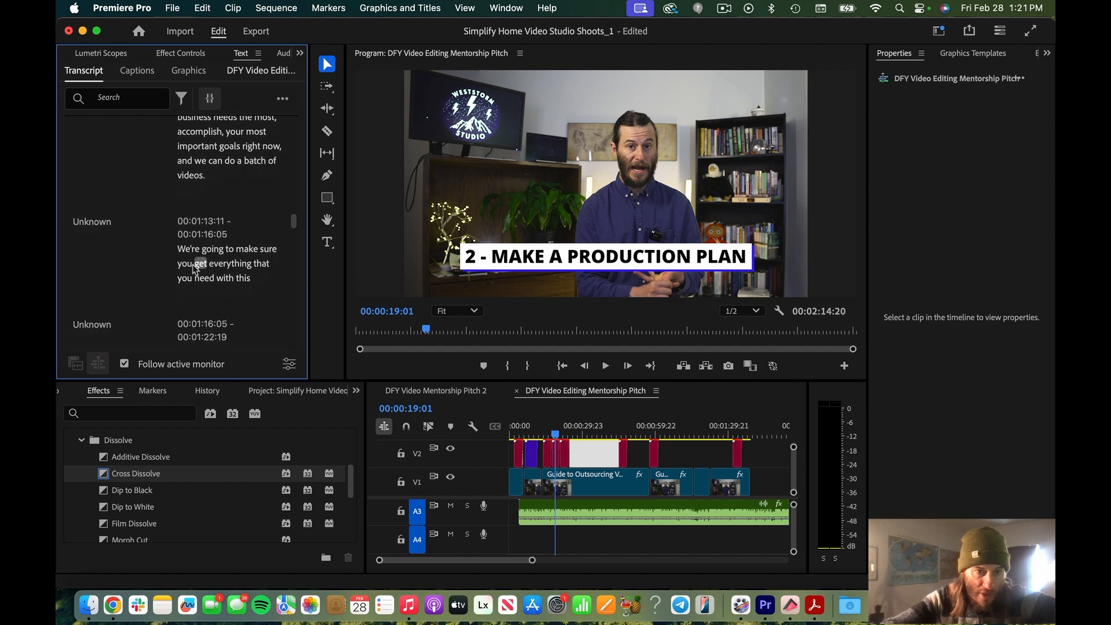
pyautogui.scroll(-2, 189, 257)
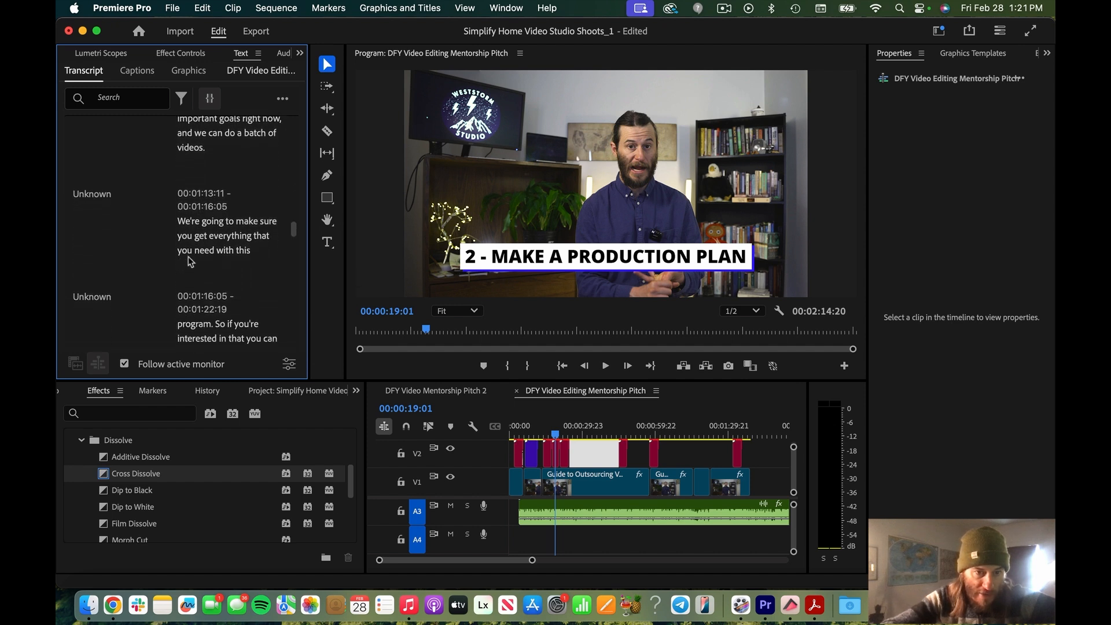
# - Play from the word "videos." at 00:01:13:00 and end the ES_Mint Conditions clip on A3 at 00:01:16:14
pyautogui.click(196, 146)
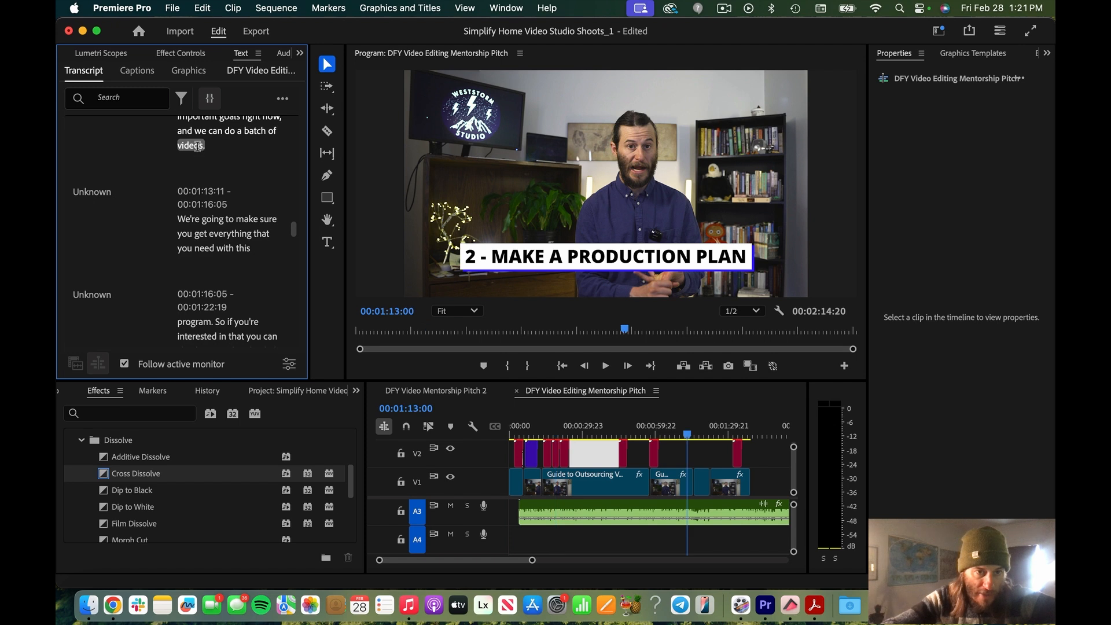
pyautogui.press('space')
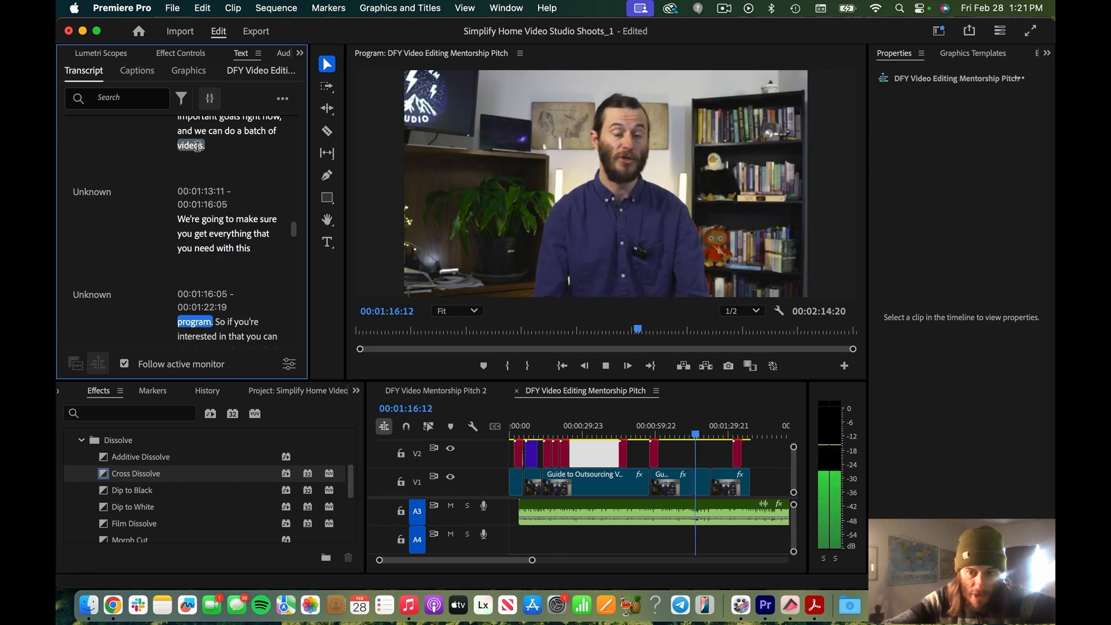
pyautogui.press('space')
# - Add volume keyframes near the end of the ES_Mint Conditions clip on A3, lowering the last one to -999.0 dB for a fade-out
pyautogui.press('p')
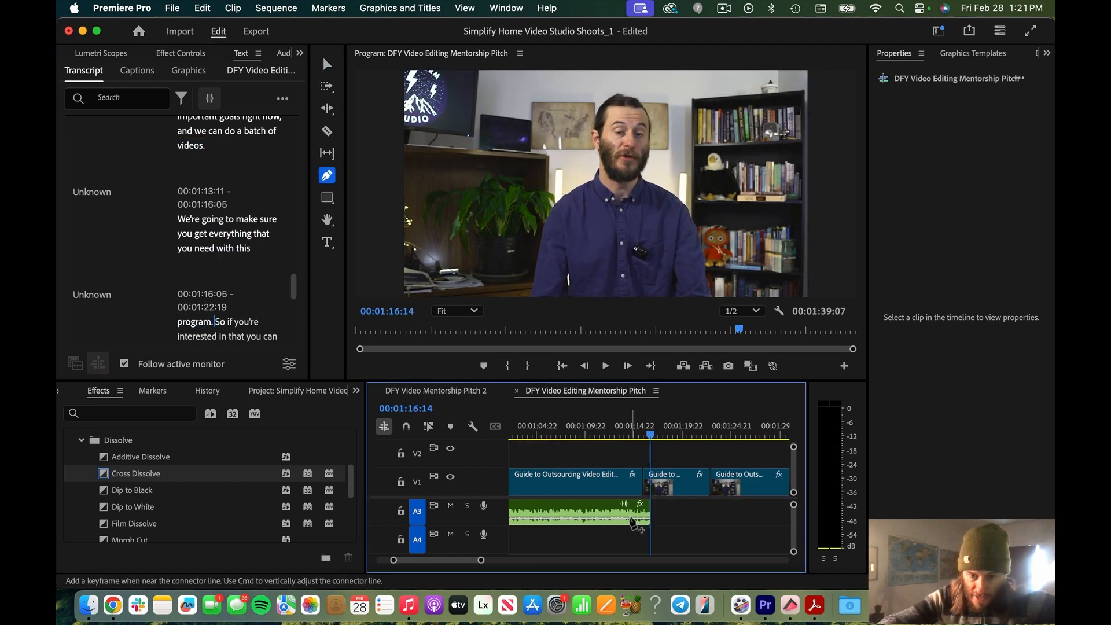
pyautogui.click(631, 519)
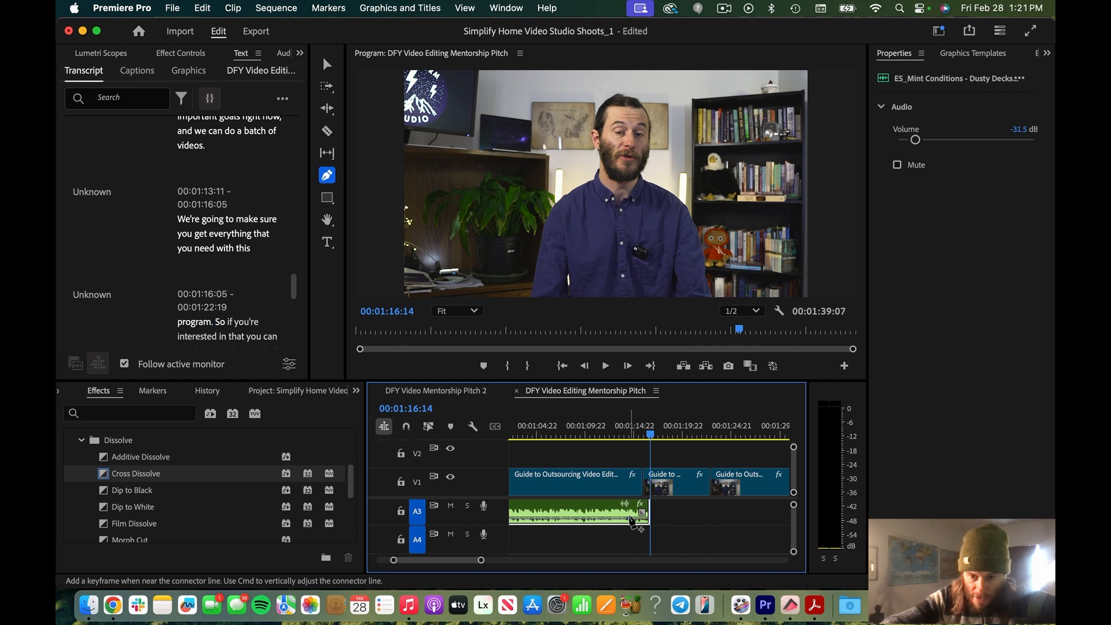
pyautogui.moveTo(648, 519); pyautogui.dragTo(648, 541)
pyautogui.press('=')
pyautogui.press('=')
pyautogui.press('=')
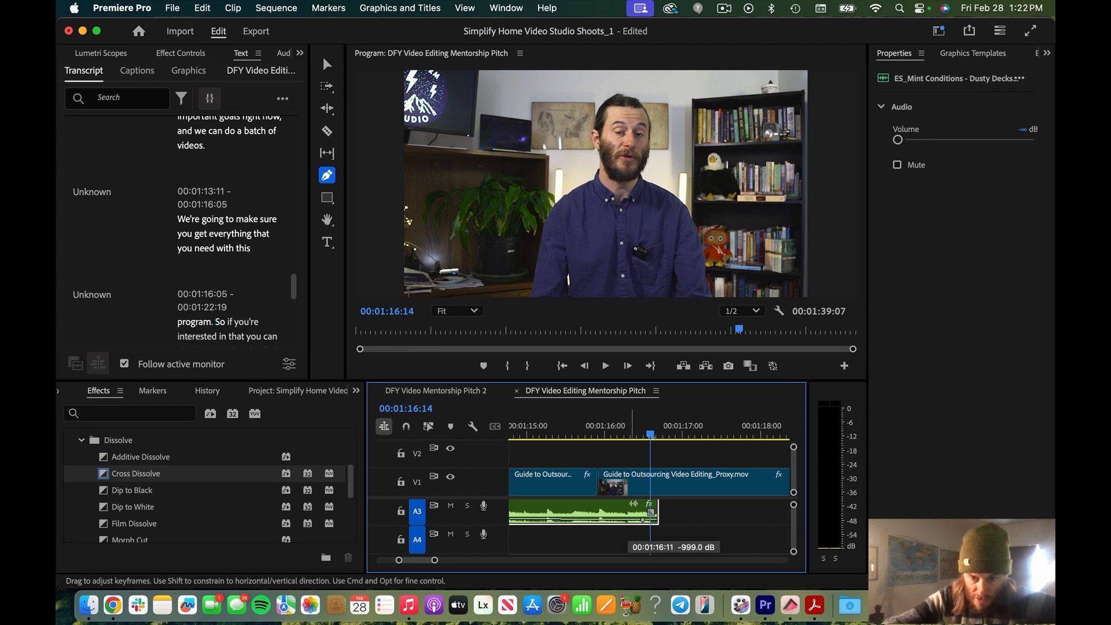
pyautogui.press('-')
pyautogui.press('-')
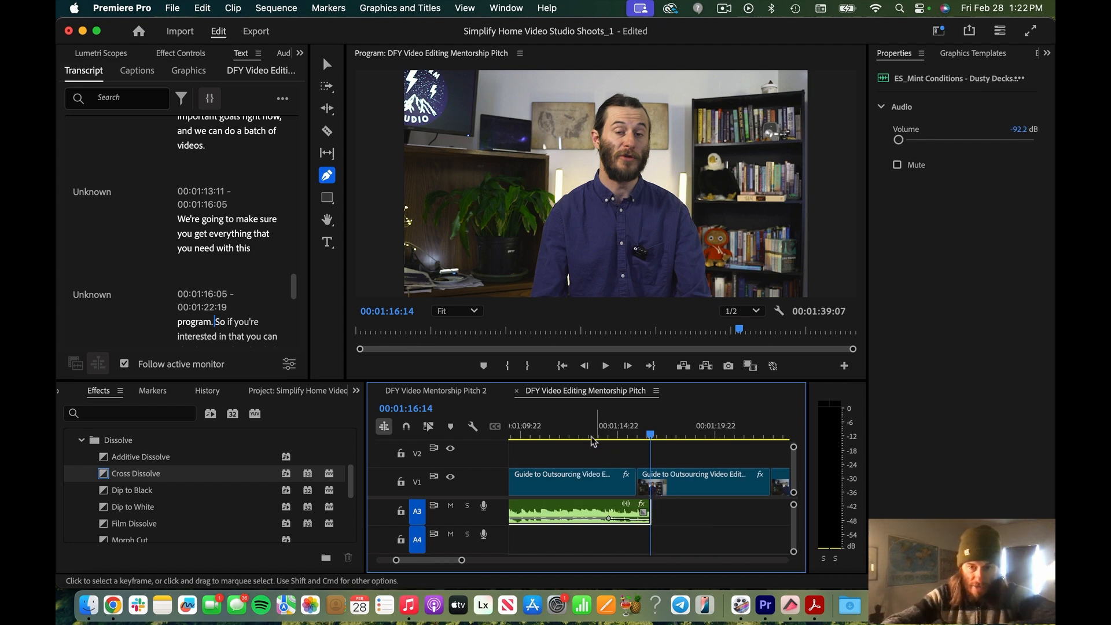
# - Play through the end of the A3 music clip to check its fade-out, ready for normal selection again
pyautogui.click(608, 435)
pyautogui.press('space')
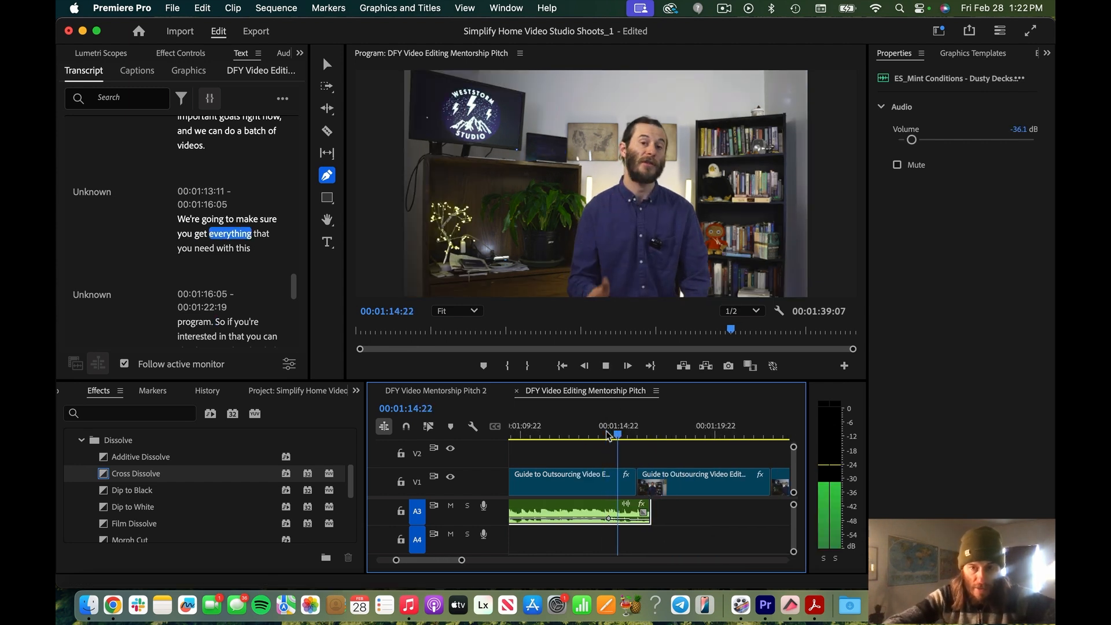
pyautogui.press('space')
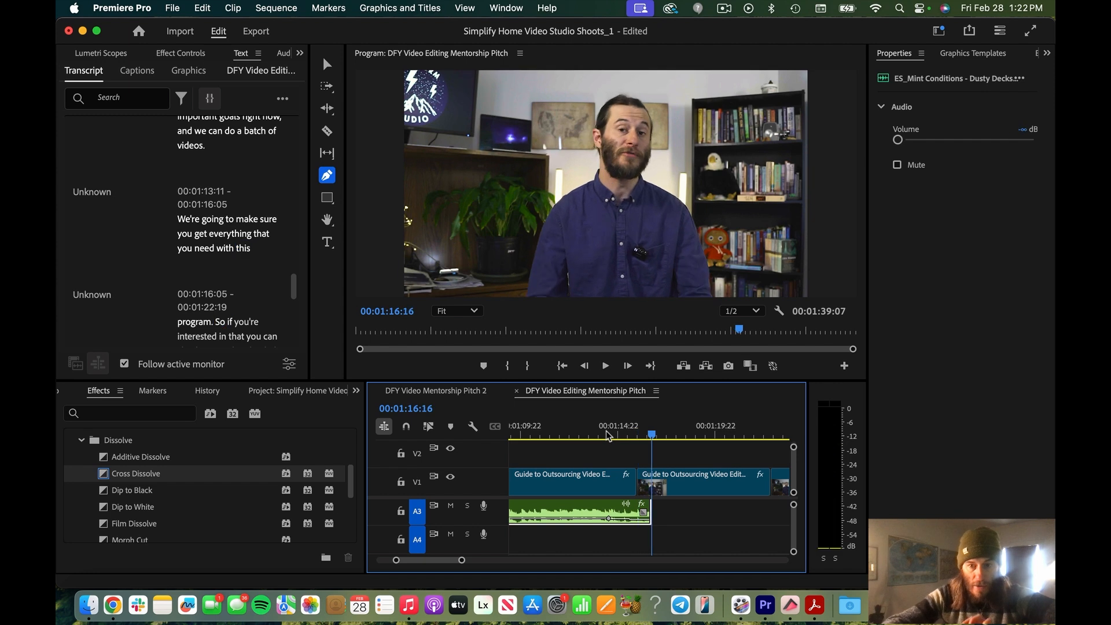
pyautogui.click(558, 449)
pyautogui.press('v')
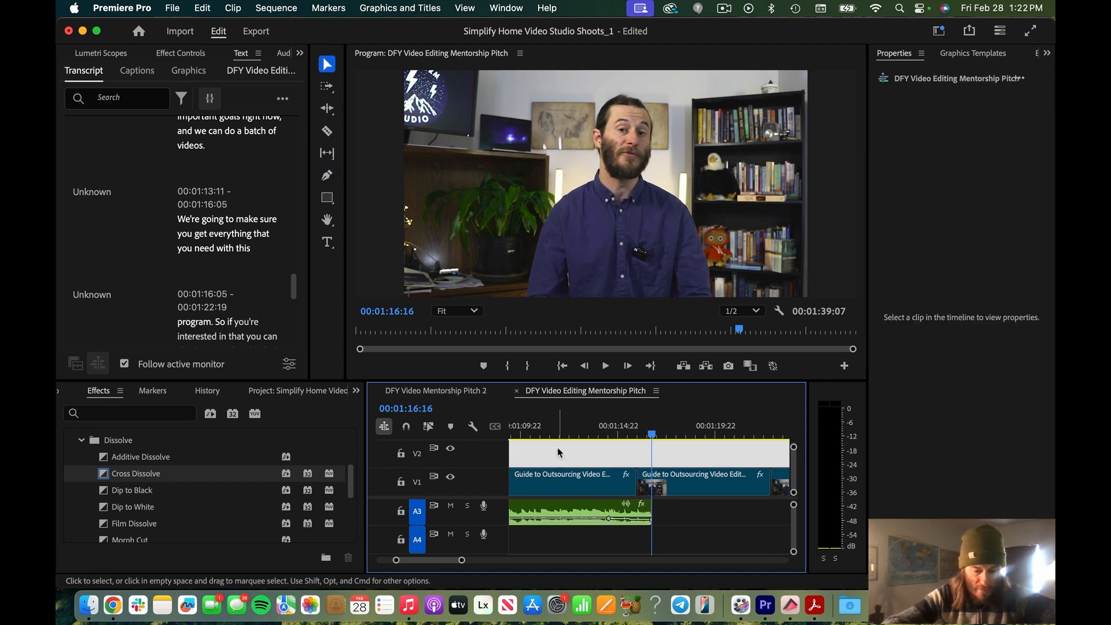
# - From the Music for What's my Niche folder in Finder, add Randy Butternubs - Dyalla.mp3 to track A4 at 00:01:16:16 in Premiere Pro
pyautogui.click(89, 605)
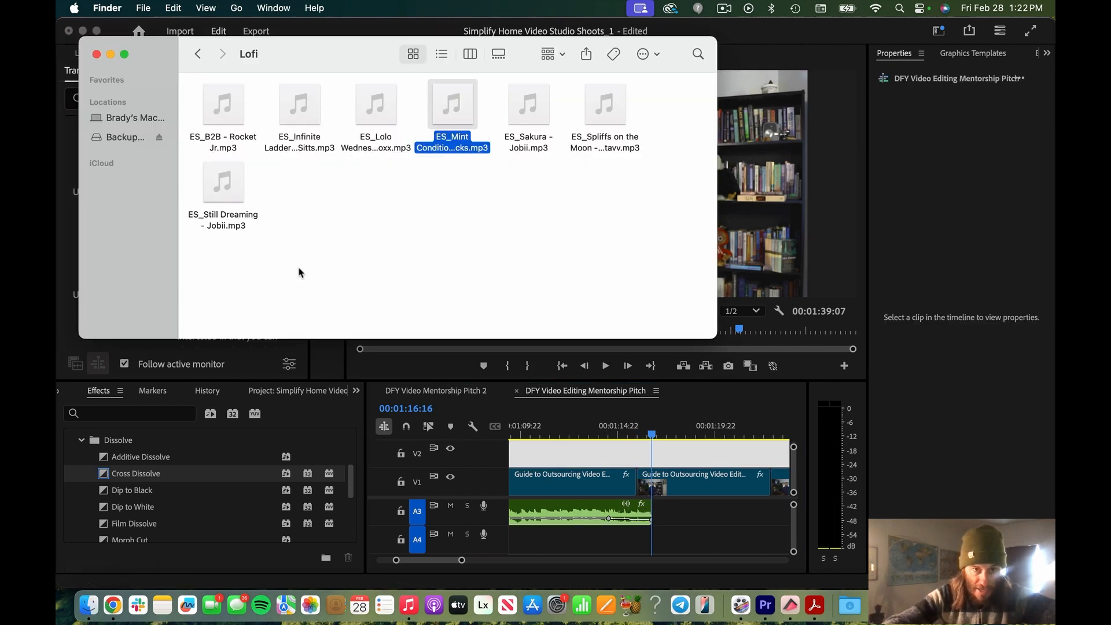
pyautogui.click(198, 55)
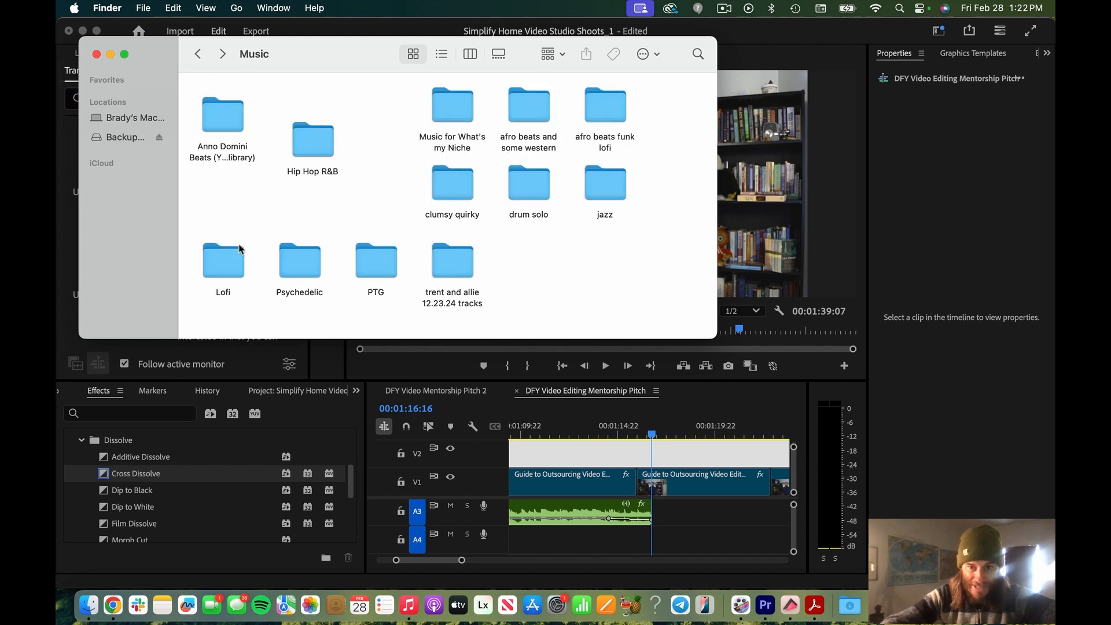
pyautogui.doubleClick(315, 144)
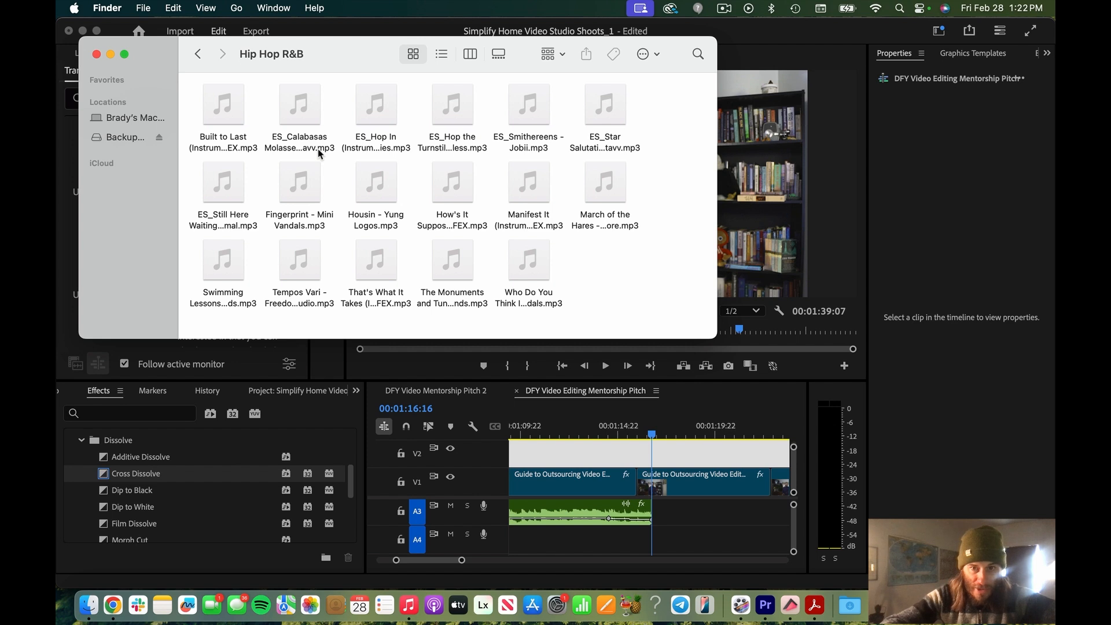
pyautogui.click(198, 53)
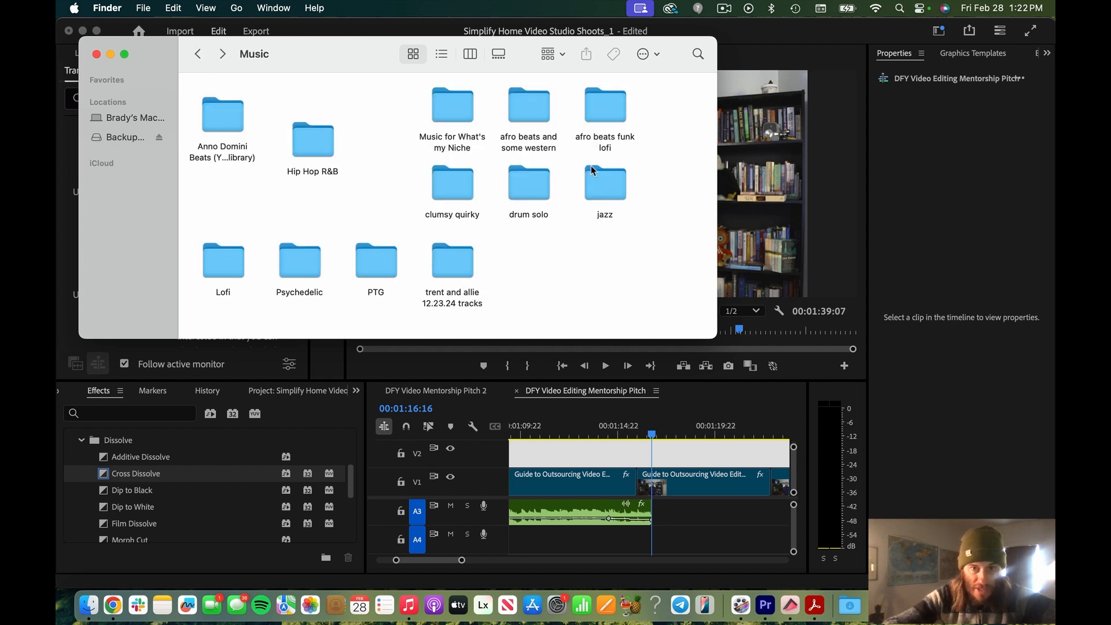
pyautogui.doubleClick(461, 105)
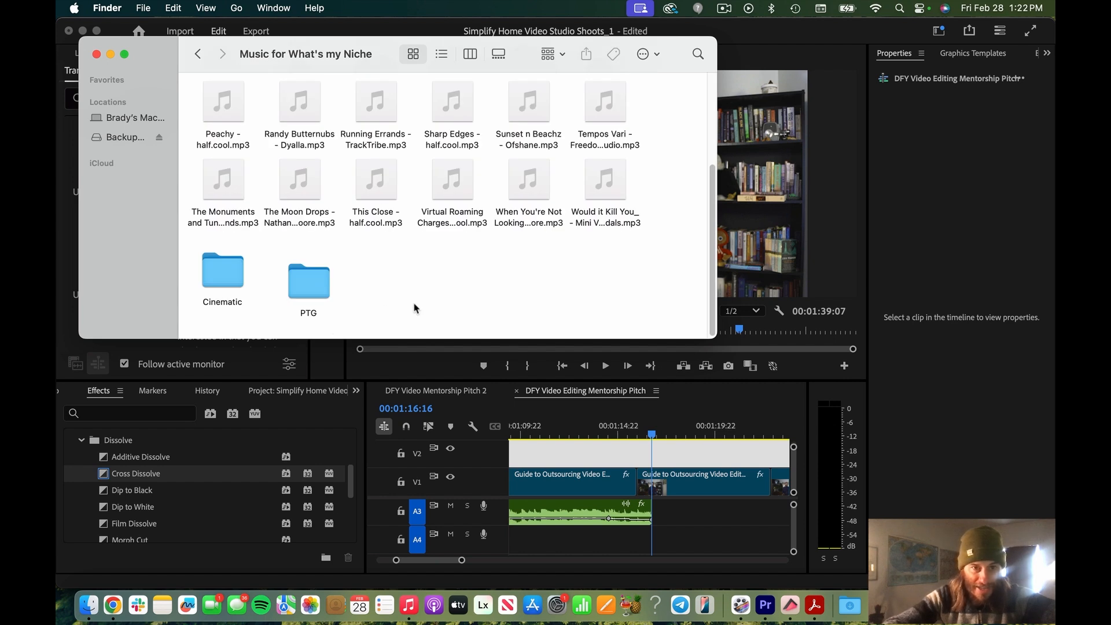
pyautogui.moveTo(296, 121)
pyautogui.moveTo(292, 116); pyautogui.dragTo(650, 535)
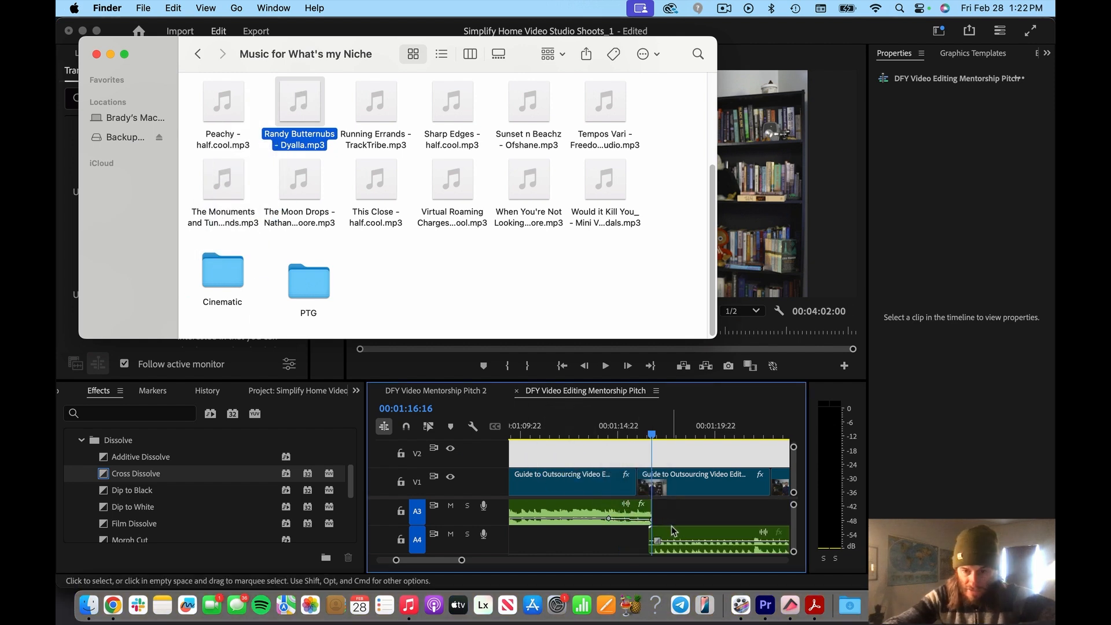
pyautogui.click(682, 514)
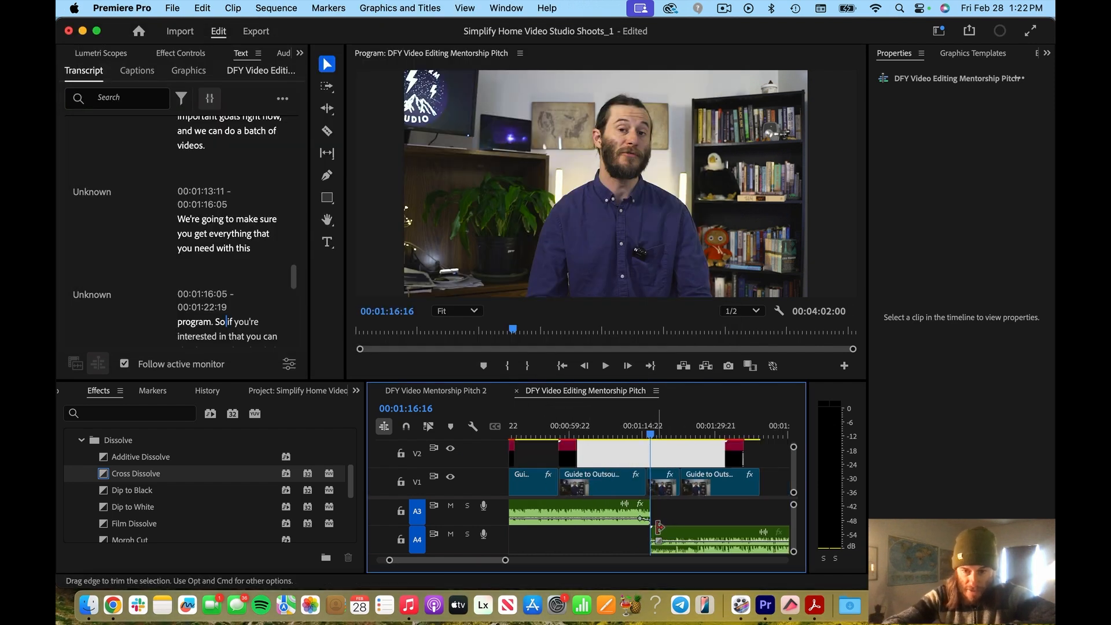
# - Trim about 10 seconds off the Randy Butternubs intro, align it to the playhead, and extend its start about one second under the A3 music
pyautogui.moveTo(655, 532); pyautogui.dragTo(694, 535)
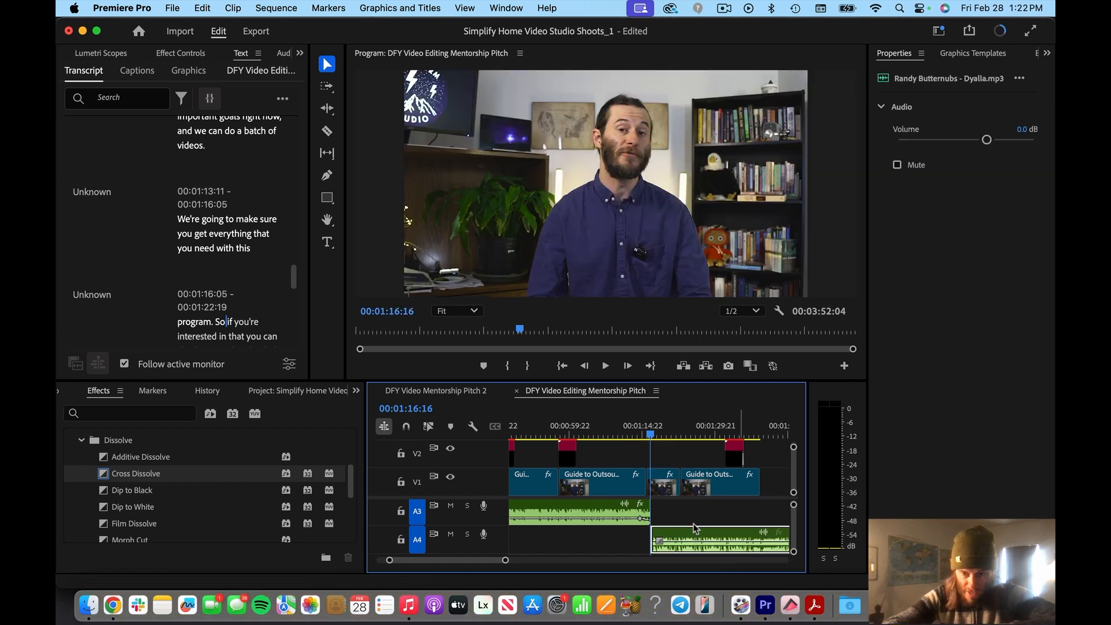
pyautogui.press('=')
pyautogui.press('=')
pyautogui.press('=')
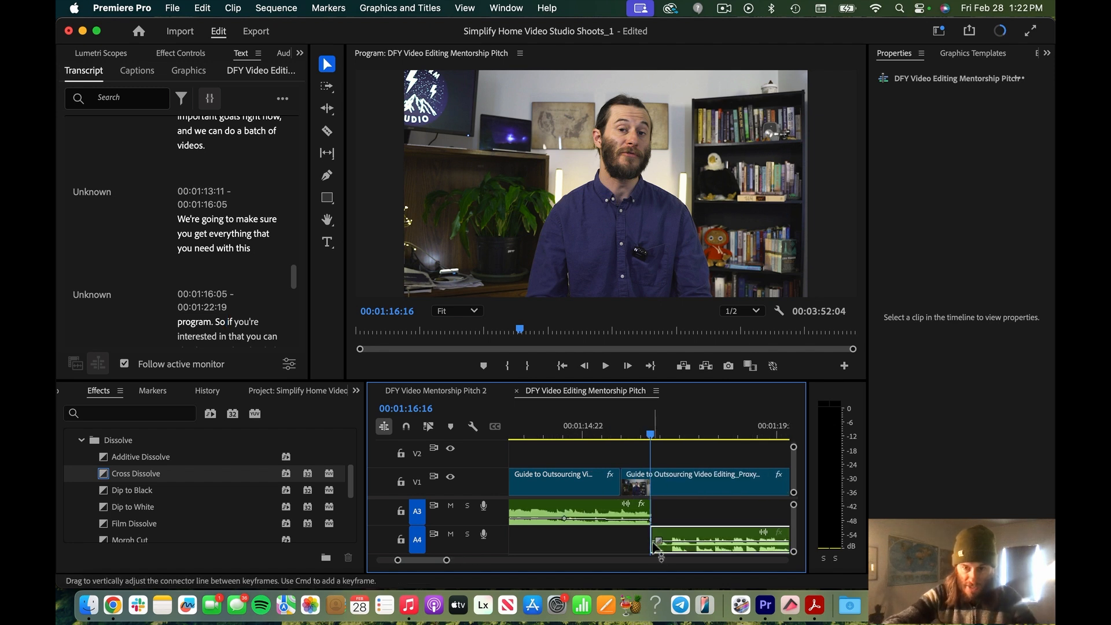
pyautogui.moveTo(654, 544); pyautogui.dragTo(614, 543)
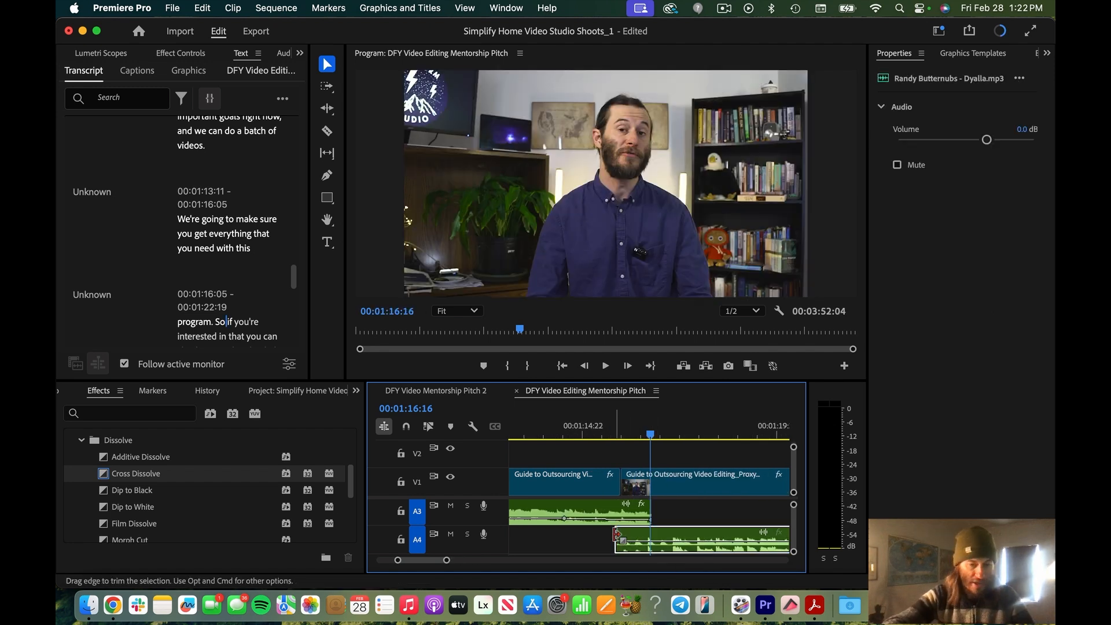
# - Add volume keyframes at the start of the A4 Randy Butternubs clip, fading in to -28.2 dB at 00:01:16:17, and play the transition
pyautogui.press('p')
pyautogui.click(650, 542)
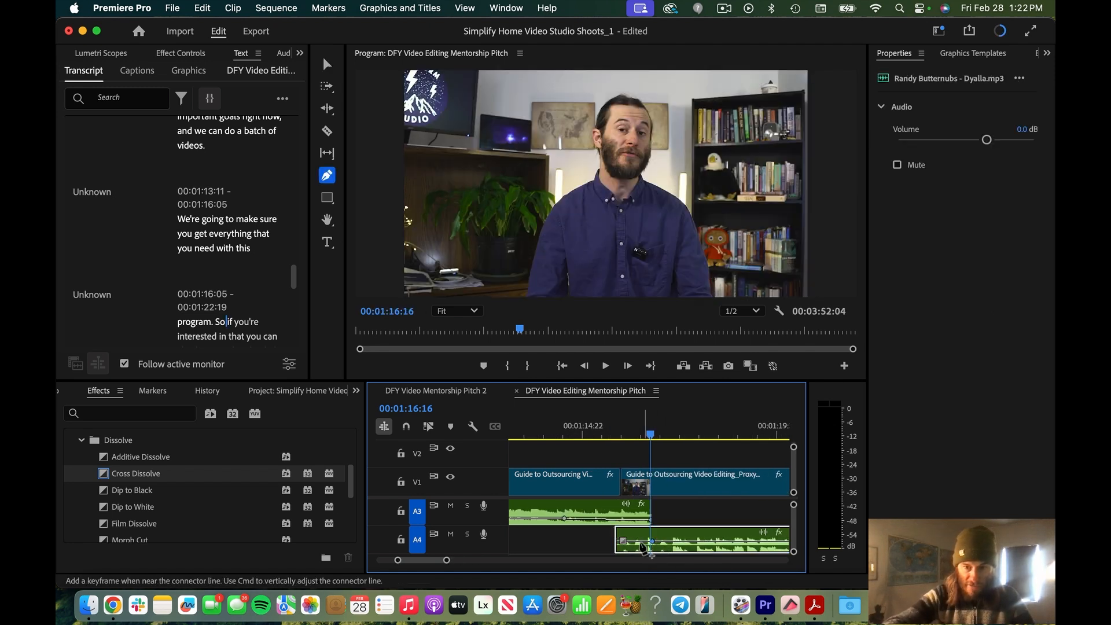
pyautogui.moveTo(617, 542); pyautogui.dragTo(651, 546)
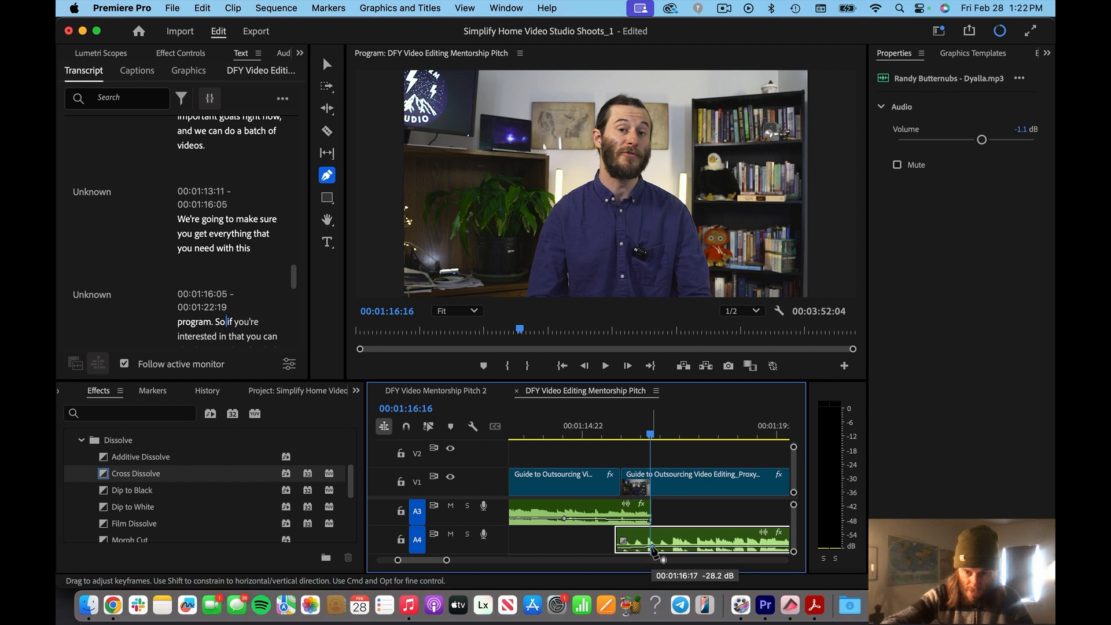
pyautogui.press('v')
pyautogui.click(606, 427)
pyautogui.press('space')
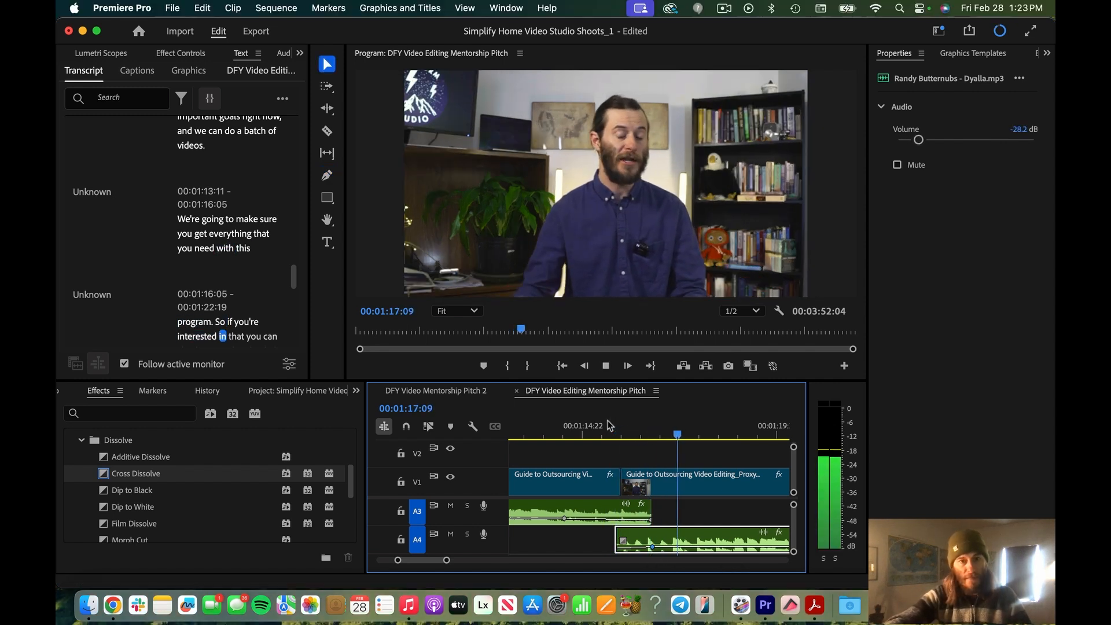
# - Split the A4 Randy Butternubs clip at 00:01:41:10, just past the end of the video
pyautogui.press('-')
pyautogui.press('-')
pyautogui.press('-')
pyautogui.press('-')
pyautogui.press('-')
pyautogui.press('-')
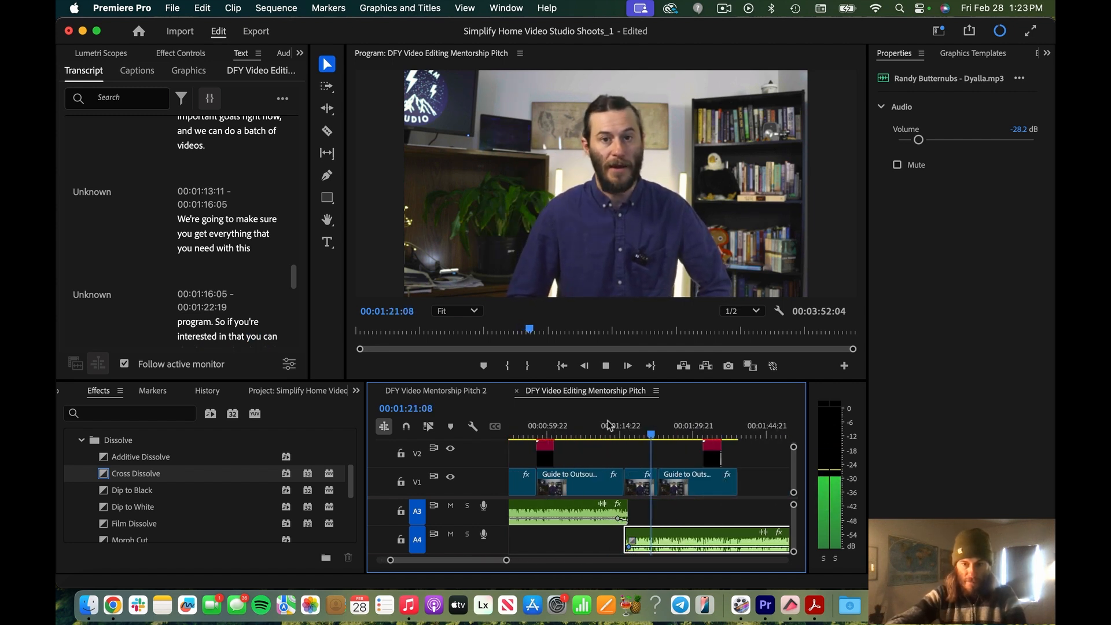
pyautogui.press('c')
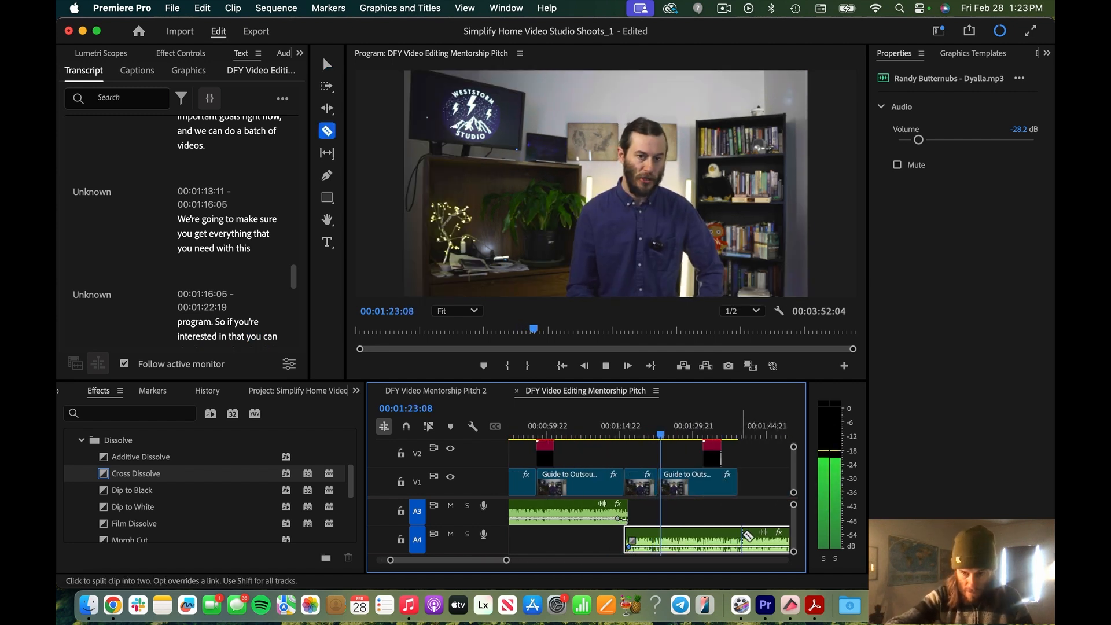
pyautogui.press('=')
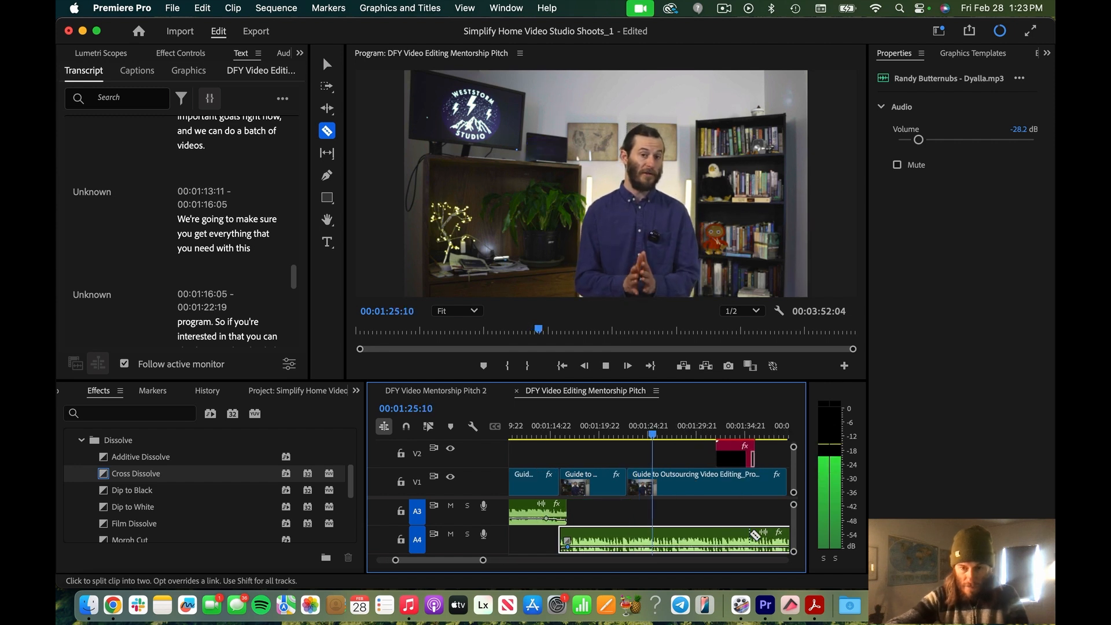
pyautogui.press('space')
pyautogui.press('-')
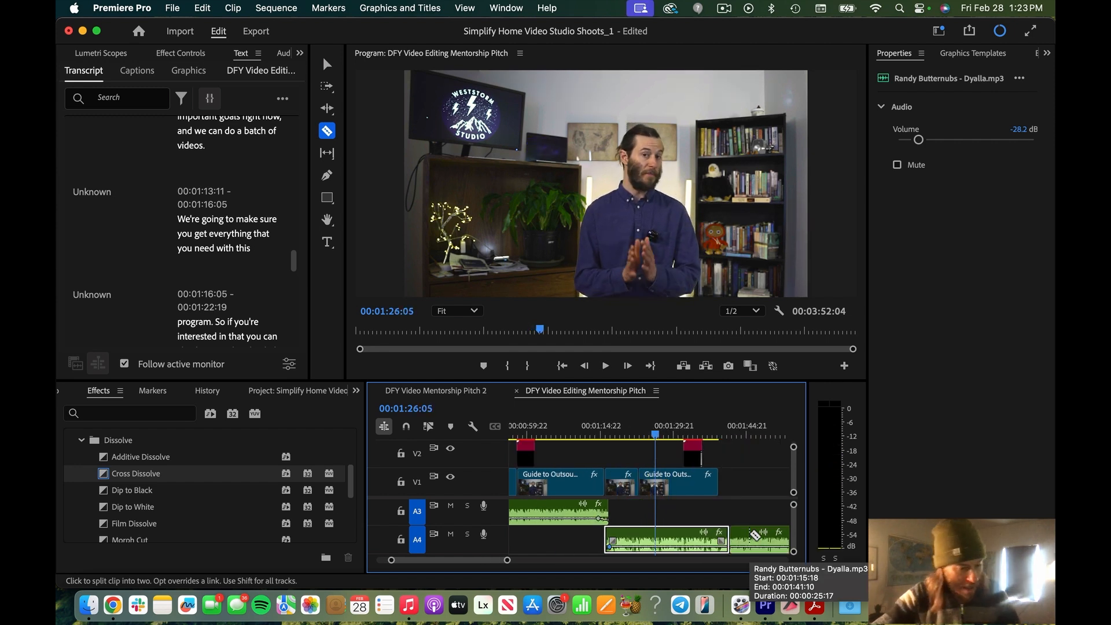
# - Add fade-out volume keyframes near the end of the A4 music, starting from -28.2 dB, and delete the leftover music after the cut
pyautogui.press('p')
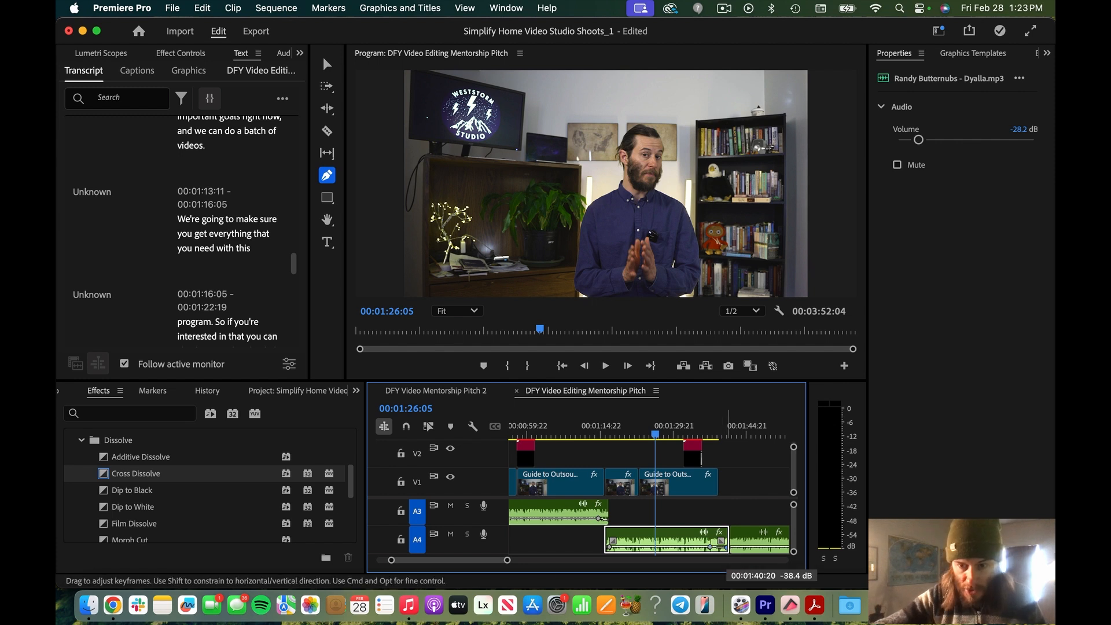
pyautogui.press('v')
pyautogui.click(753, 535)
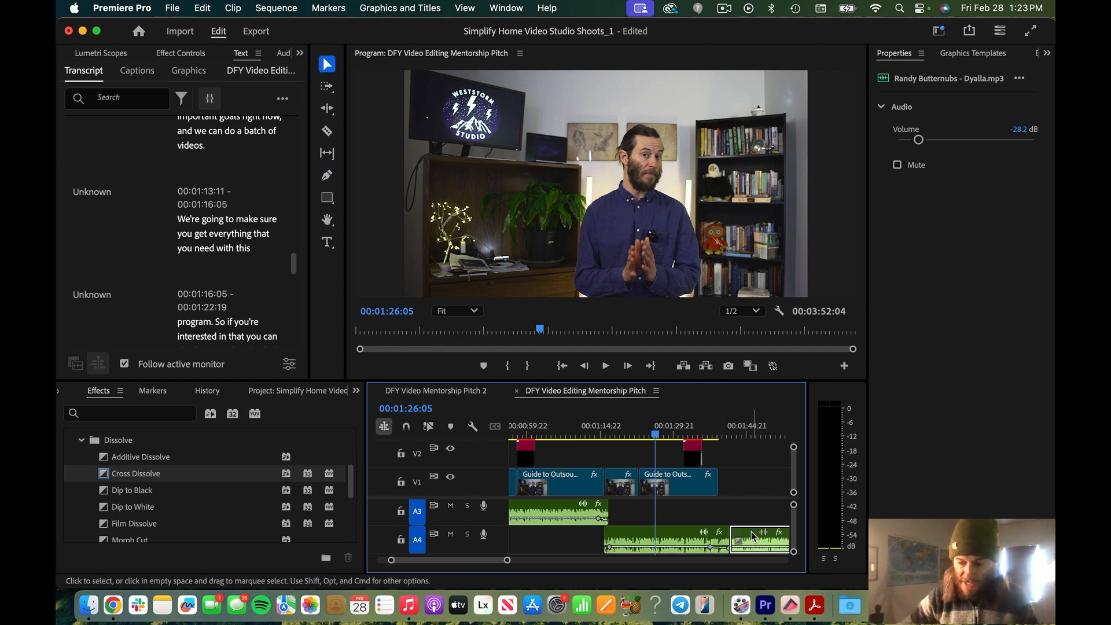
pyautogui.press('Delete')
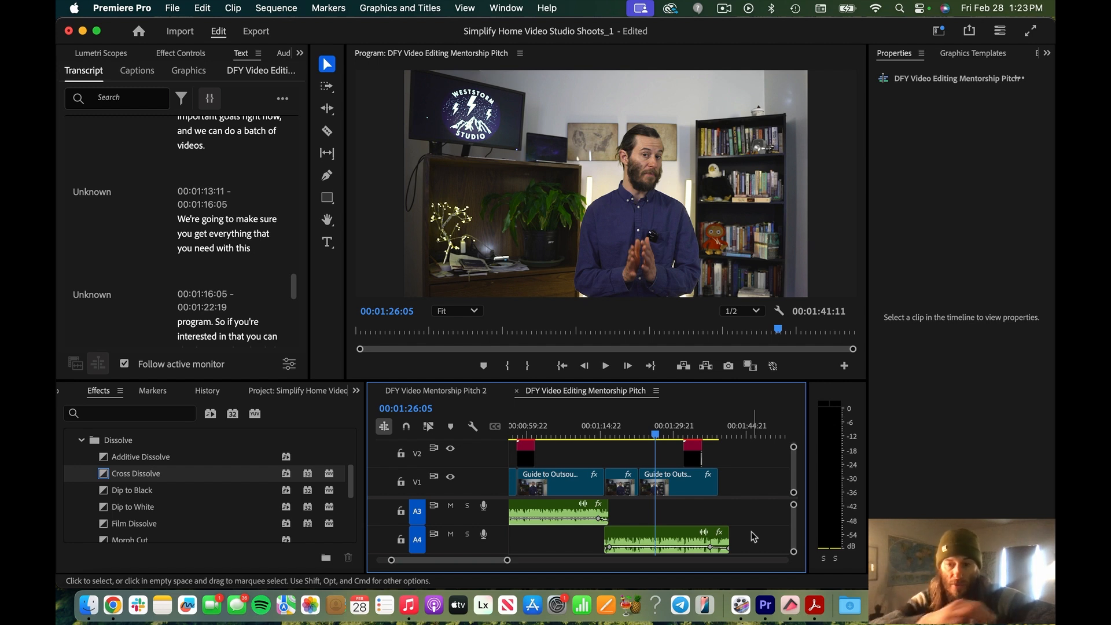
pyautogui.click(711, 546)
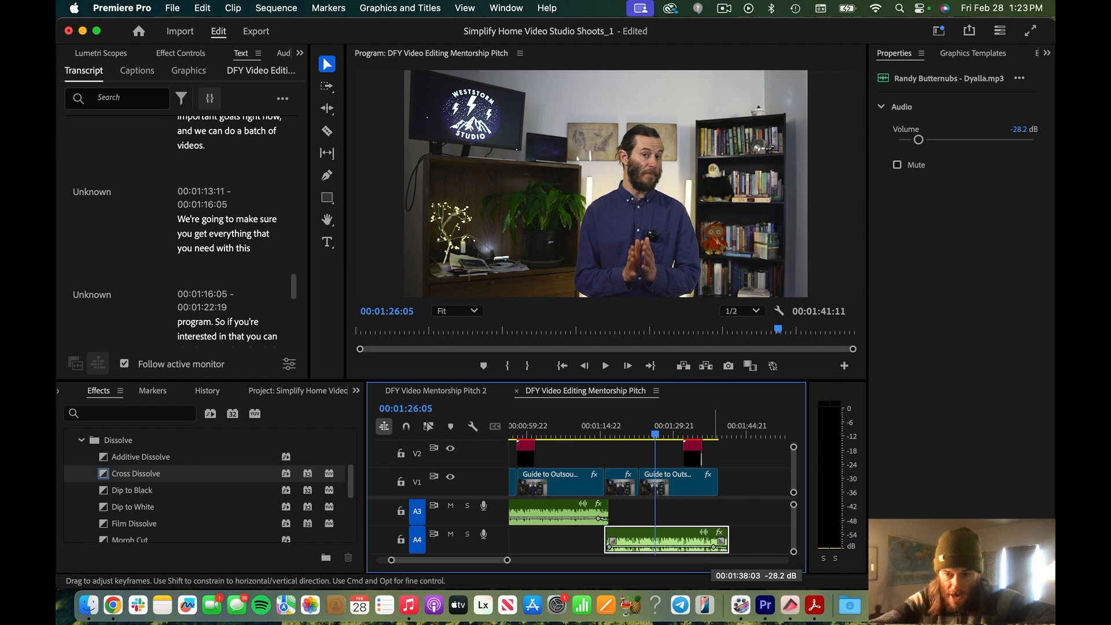
# - Examine the whole sequence in the timeline, from the titles and B-roll on V2 to the voice and music tracks
pyautogui.click(610, 458)
pyautogui.press('-')
pyautogui.press('-')
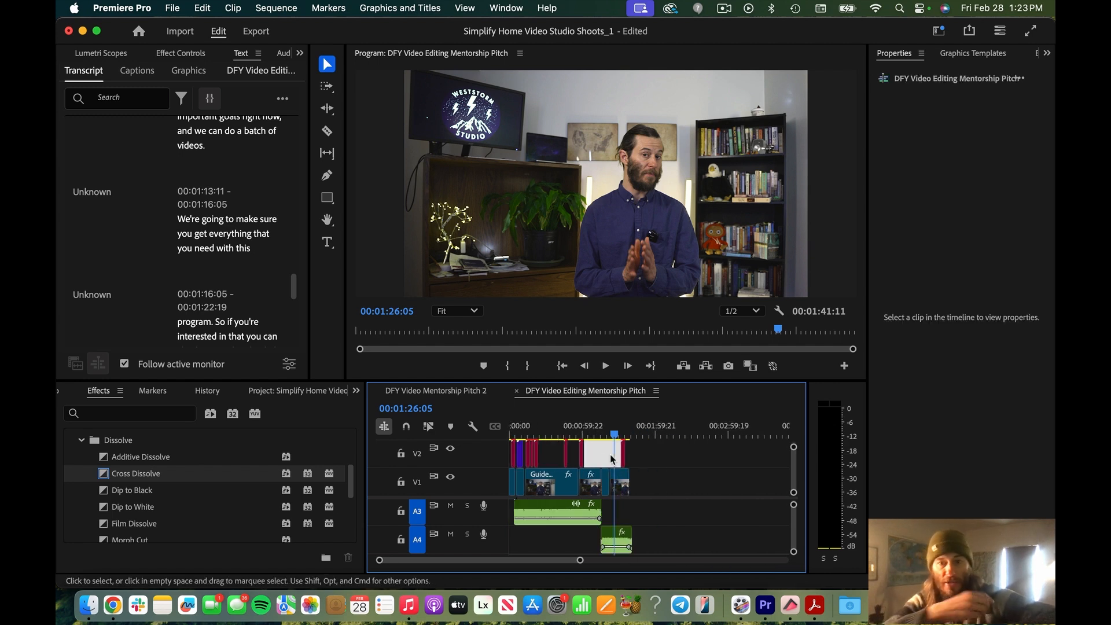
pyautogui.press('-')
pyautogui.press('Home')
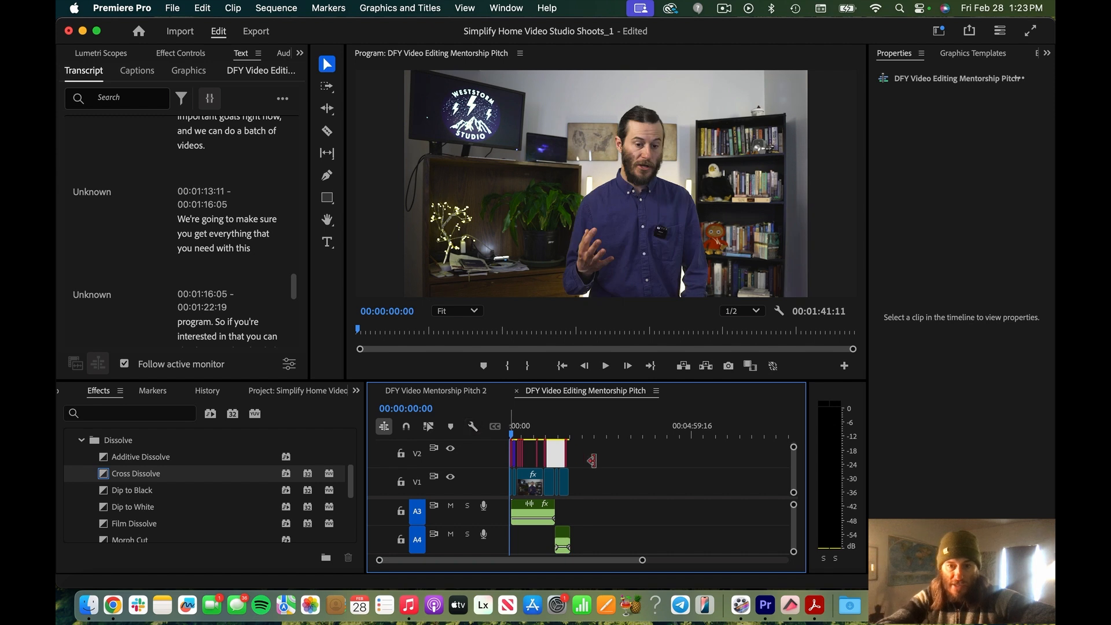
pyautogui.press('\\')
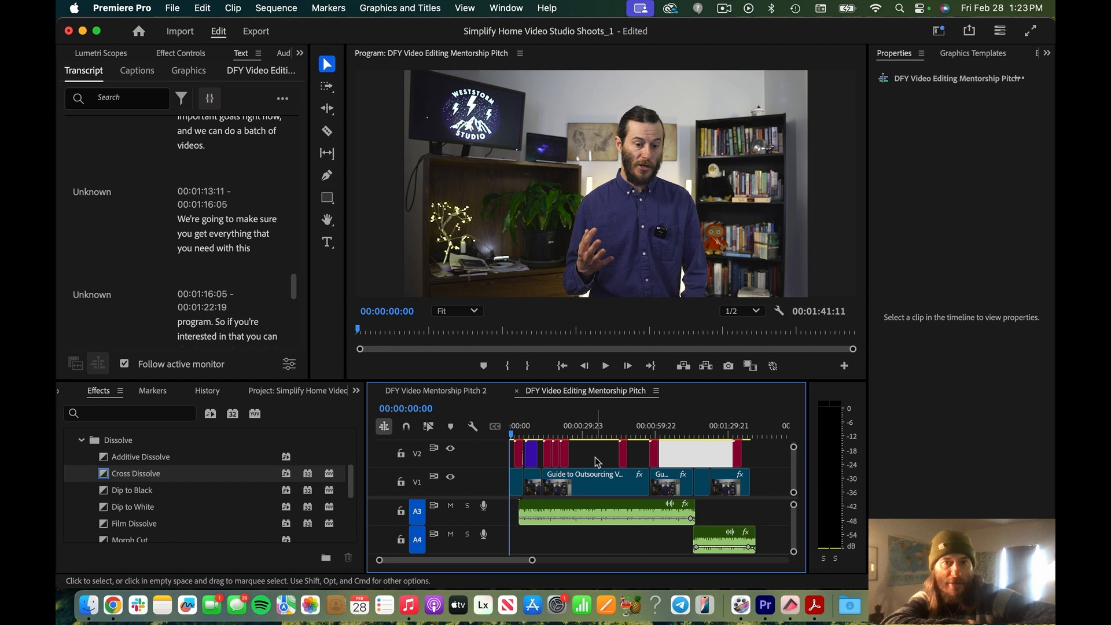
pyautogui.scroll(5, 596, 461)
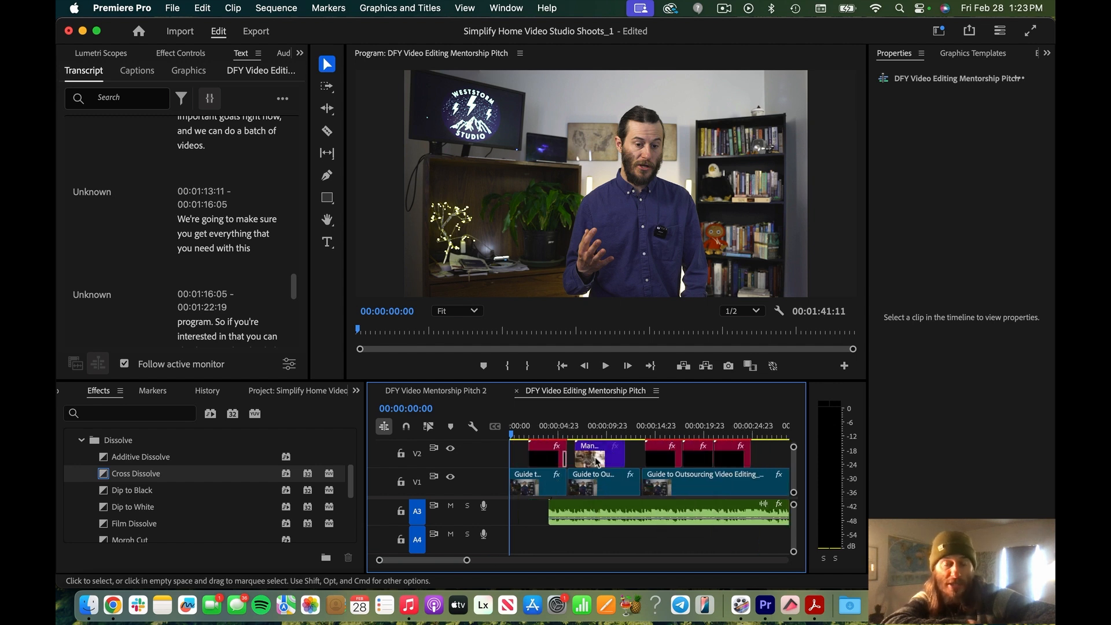
pyautogui.scroll(-5, 597, 461)
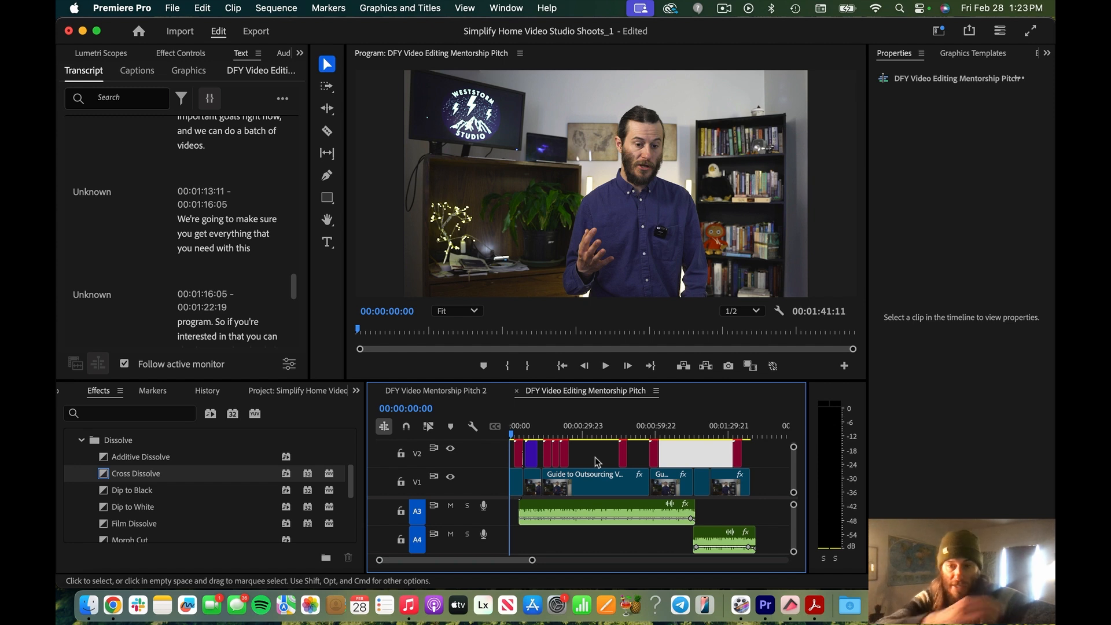
pyautogui.scroll(3, 582, 541)
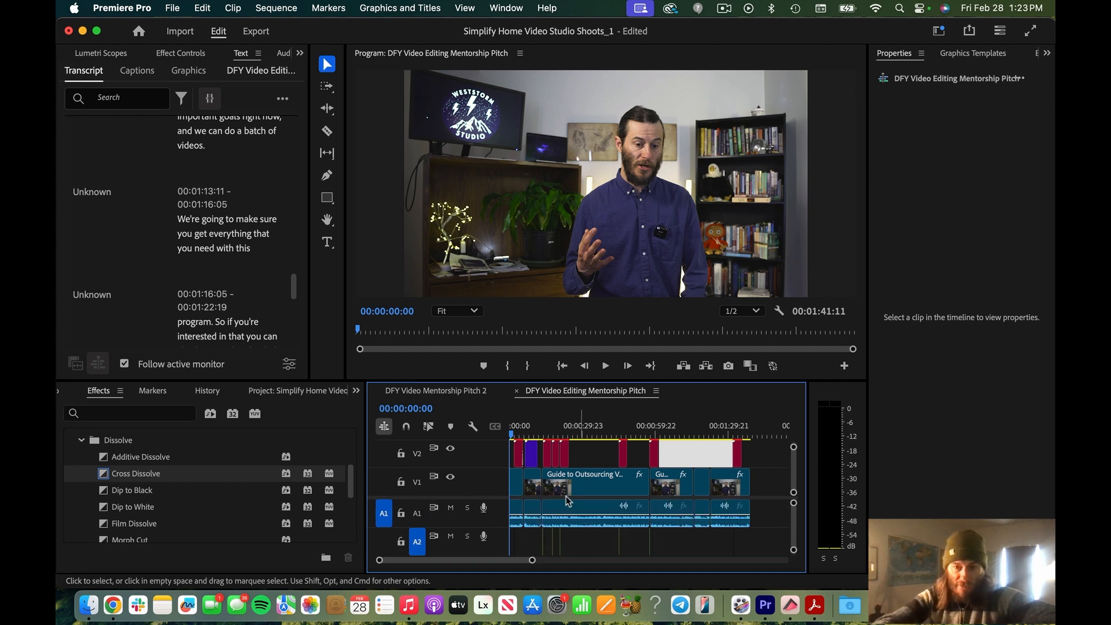
pyautogui.click(532, 433)
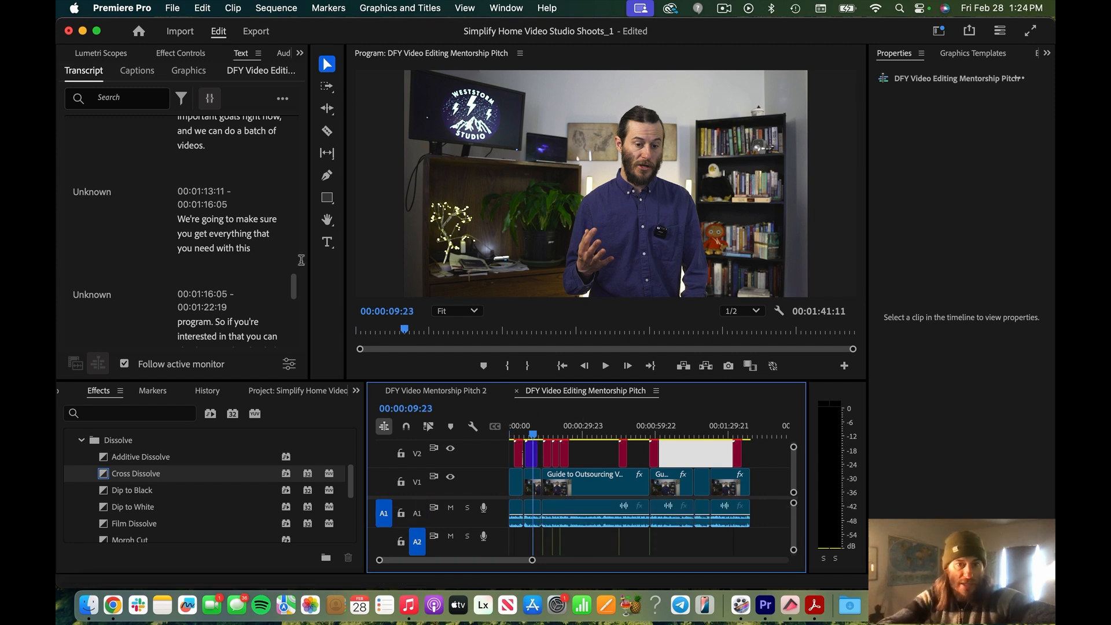
# - Enlarge the program monitor and play the sequence from the start to the fifth title, stopping at 00:01:01:03
pyautogui.moveTo(345, 376); pyautogui.dragTo(172, 363)
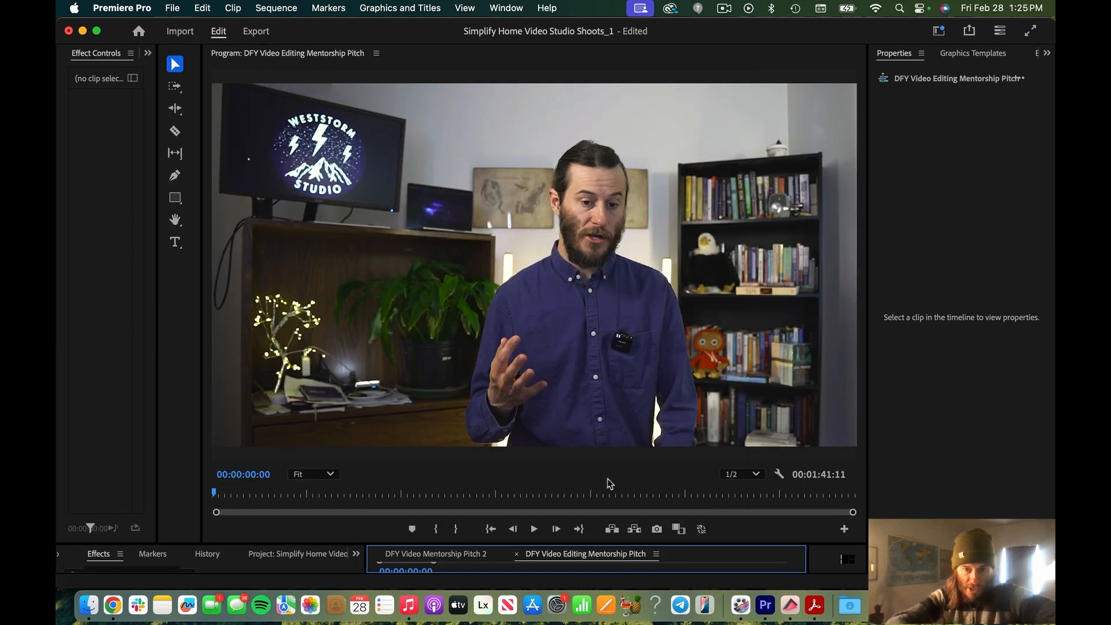
pyautogui.press('space')
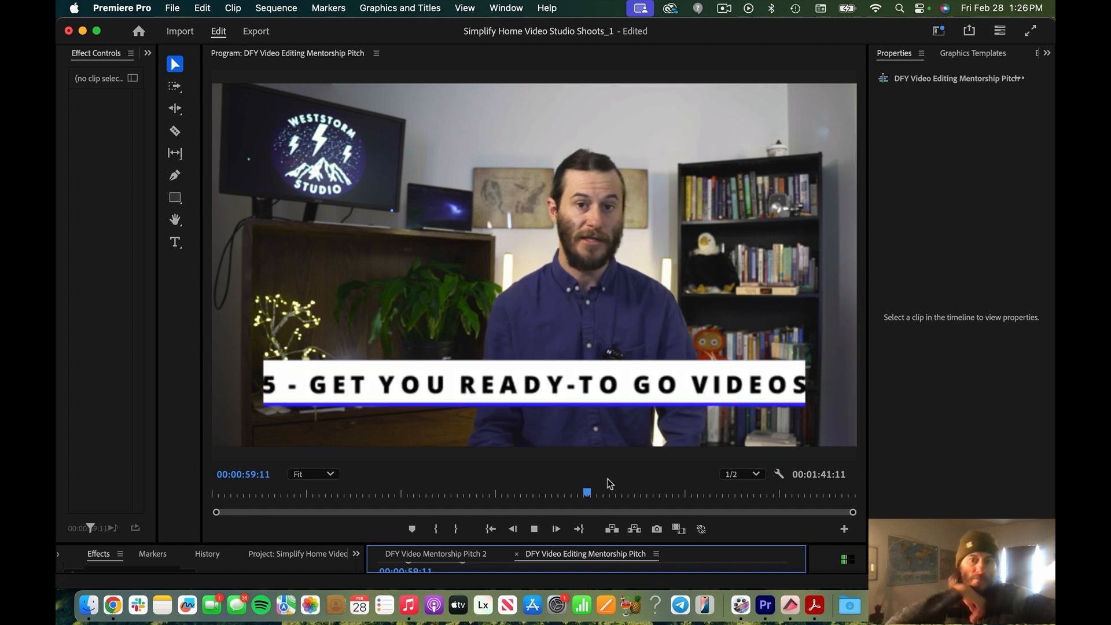
pyautogui.press('space')
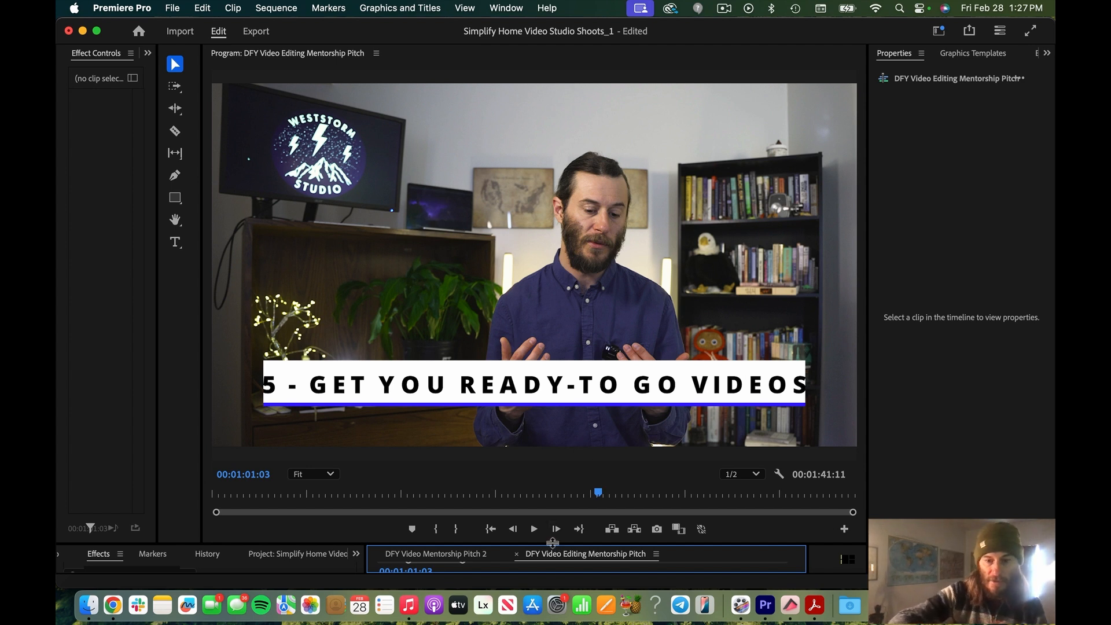
# - Bring the timeline back into view and shorten the fifth title's top line text to "Get Ready-To Go Videos"
pyautogui.moveTo(550, 533); pyautogui.dragTo(559, 387)
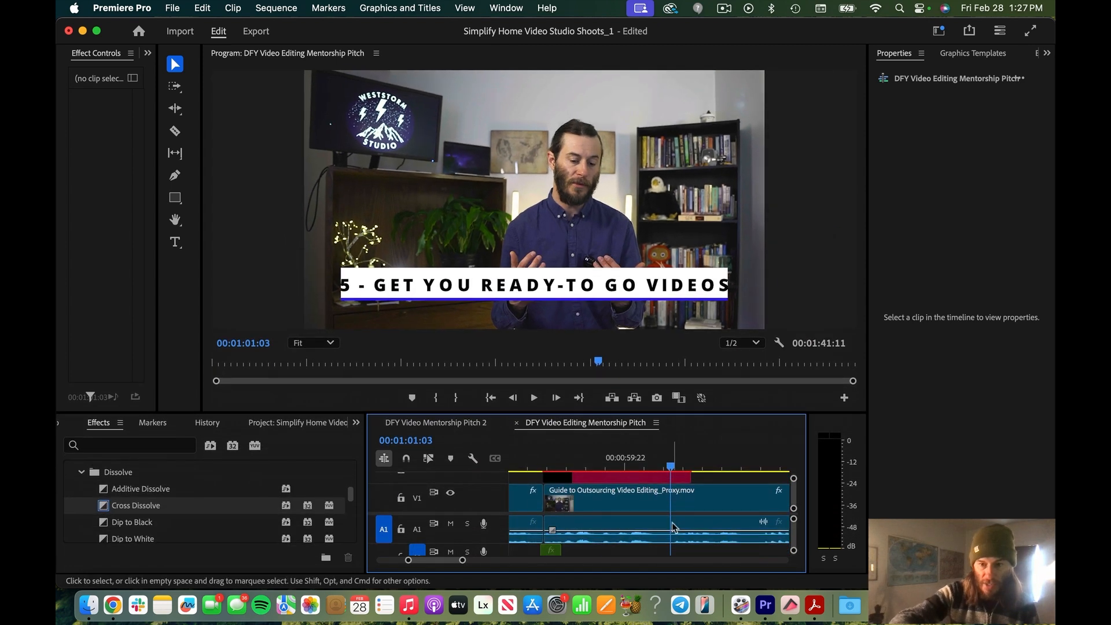
pyautogui.click(646, 477)
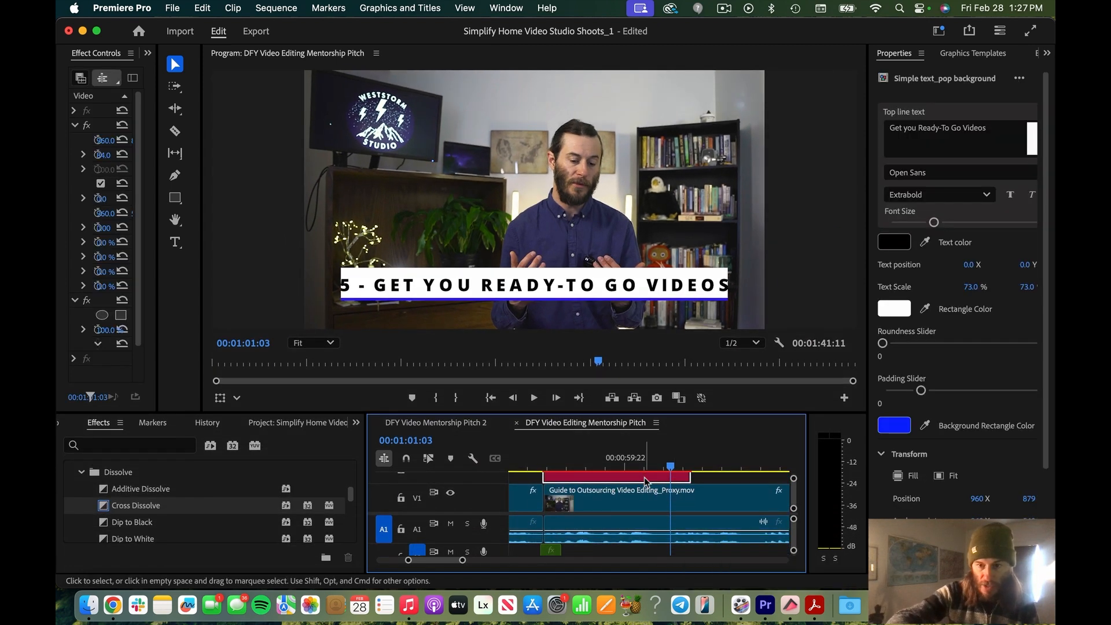
pyautogui.click(914, 131)
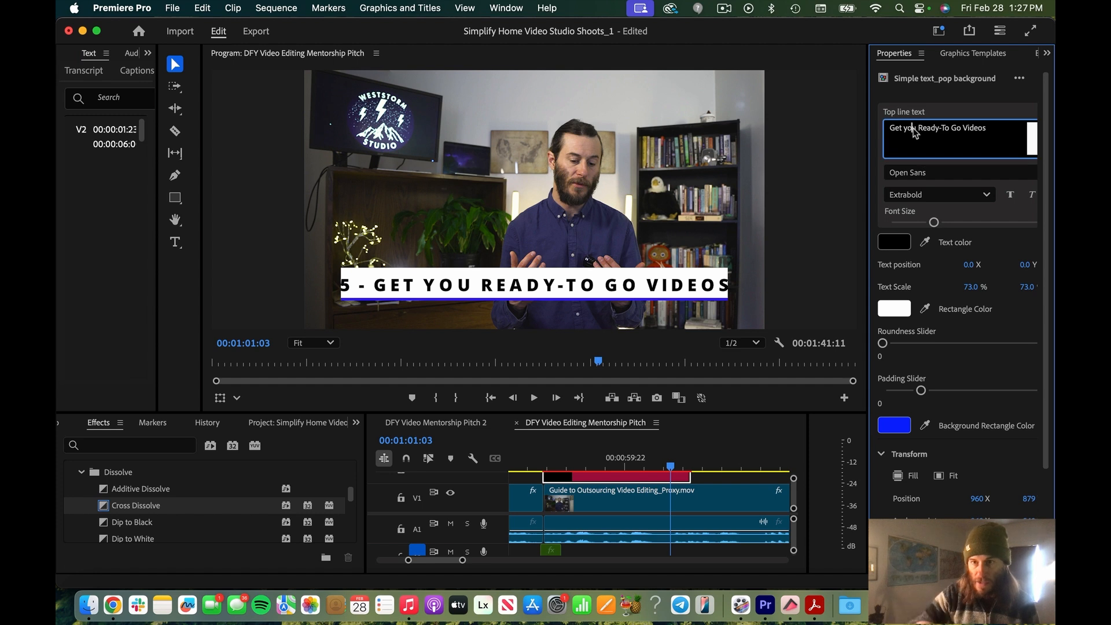
pyautogui.press('BackSpace')
pyautogui.press('BackSpace')
pyautogui.press('BackSpace')
pyautogui.press('BackSpace')
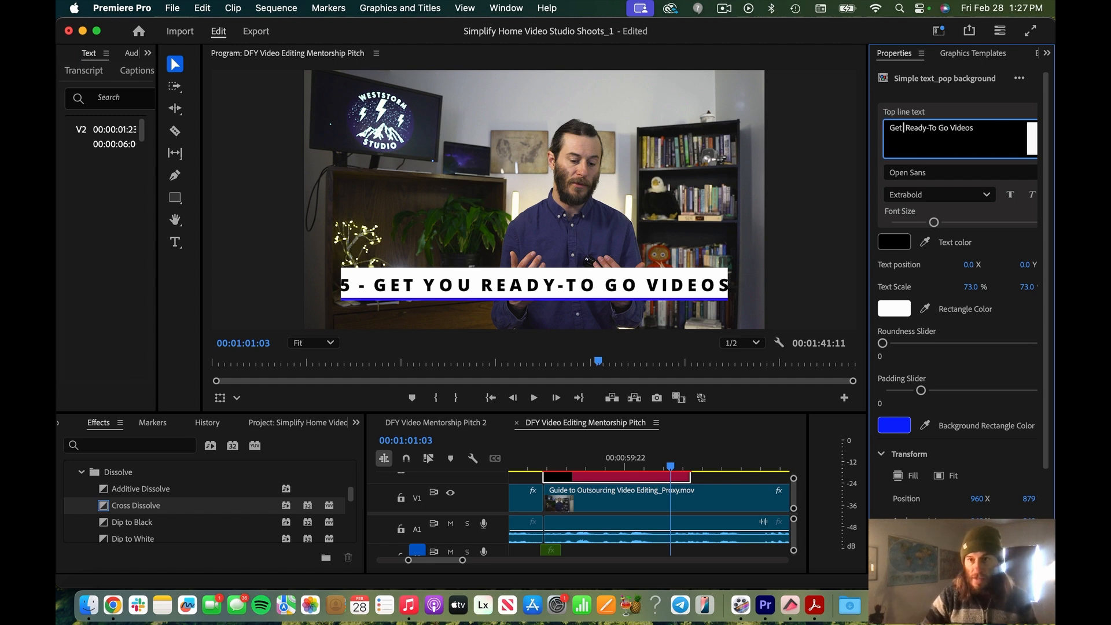
pyautogui.press('BackSpace')
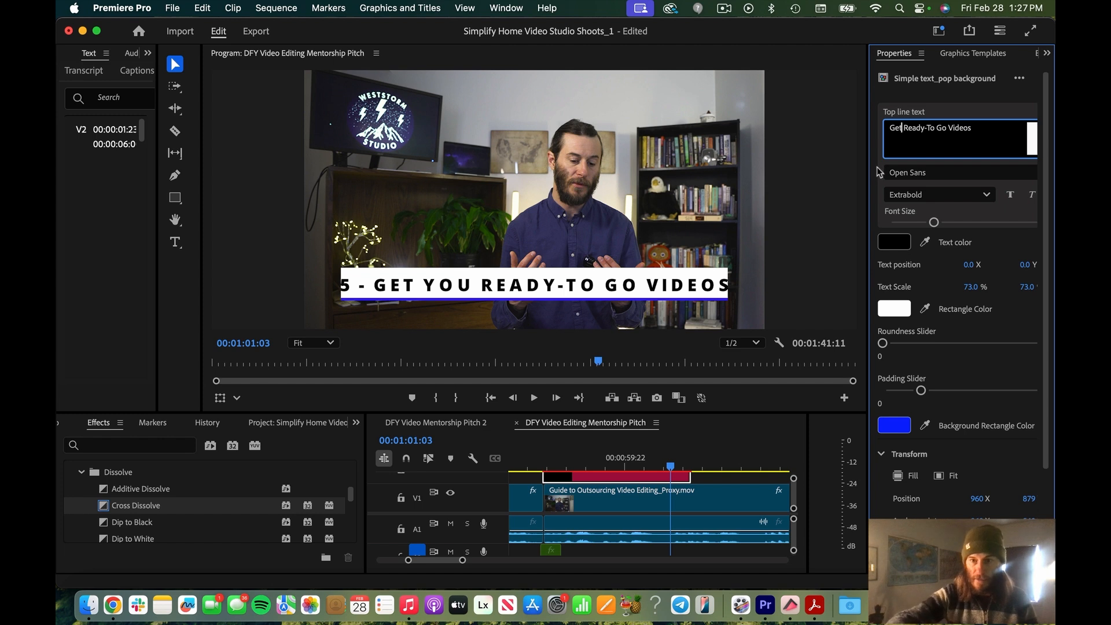
pyautogui.click(841, 207)
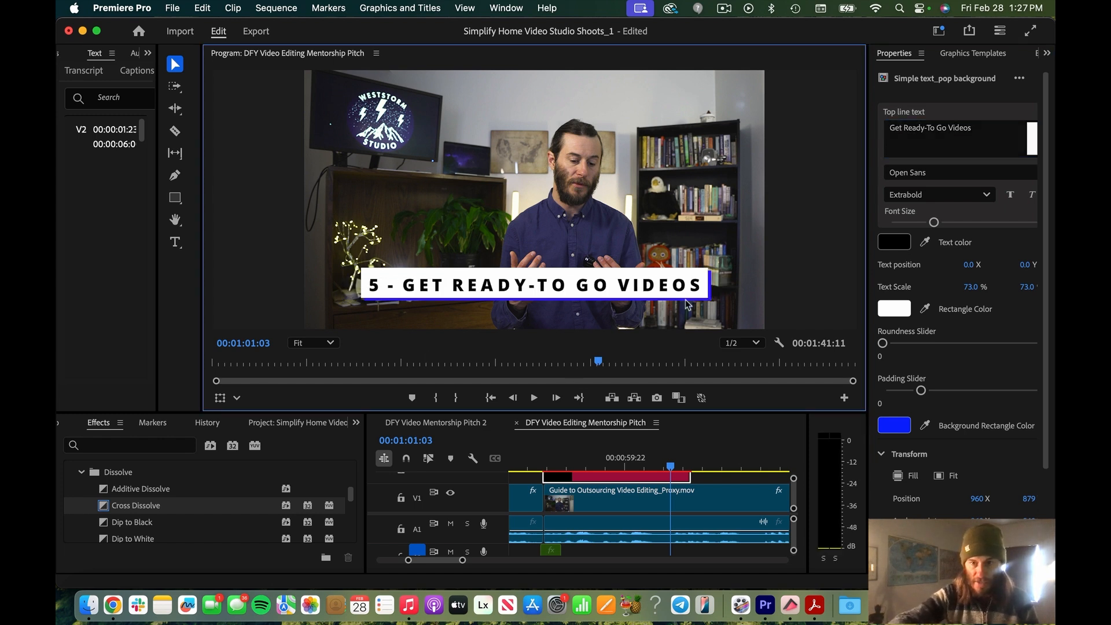
# - Play from just before the fifth title through to the end of the sequence to check the title and remaining edit, enlarging the program monitor
pyautogui.click(537, 466)
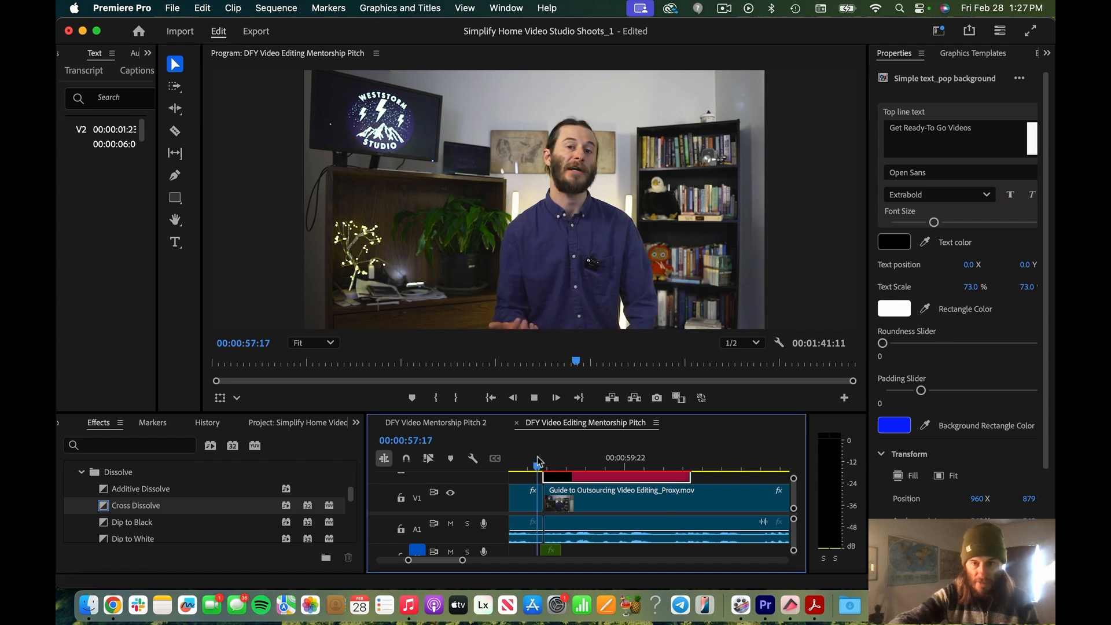
pyautogui.press('space')
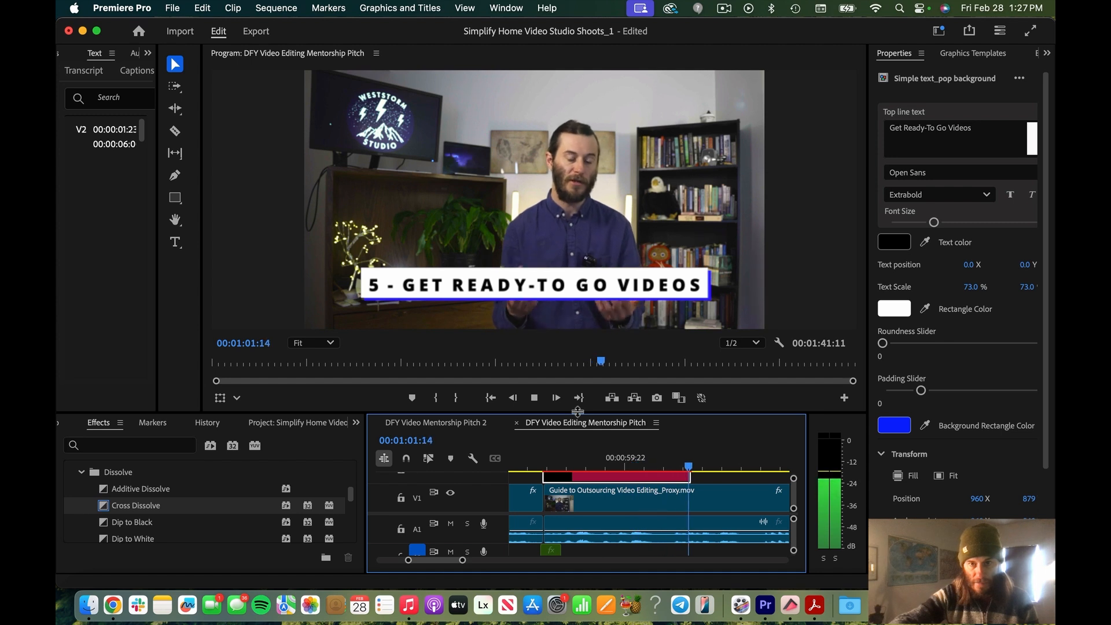
pyautogui.press('-')
pyautogui.press('-')
pyautogui.press('-')
pyautogui.press('-')
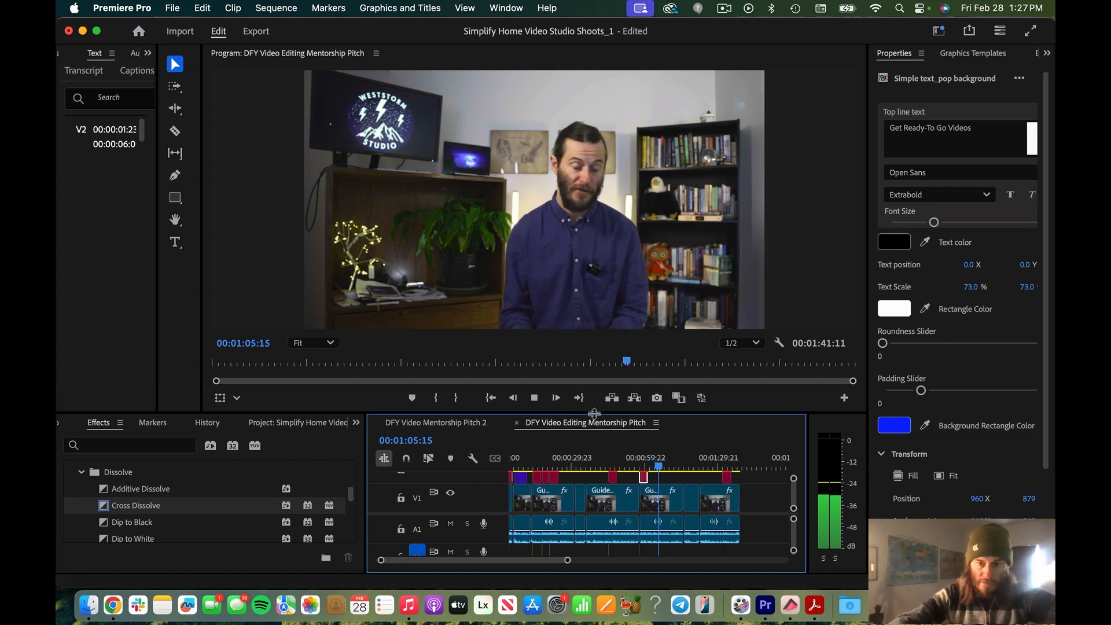
pyautogui.moveTo(594, 416); pyautogui.dragTo(600, 469)
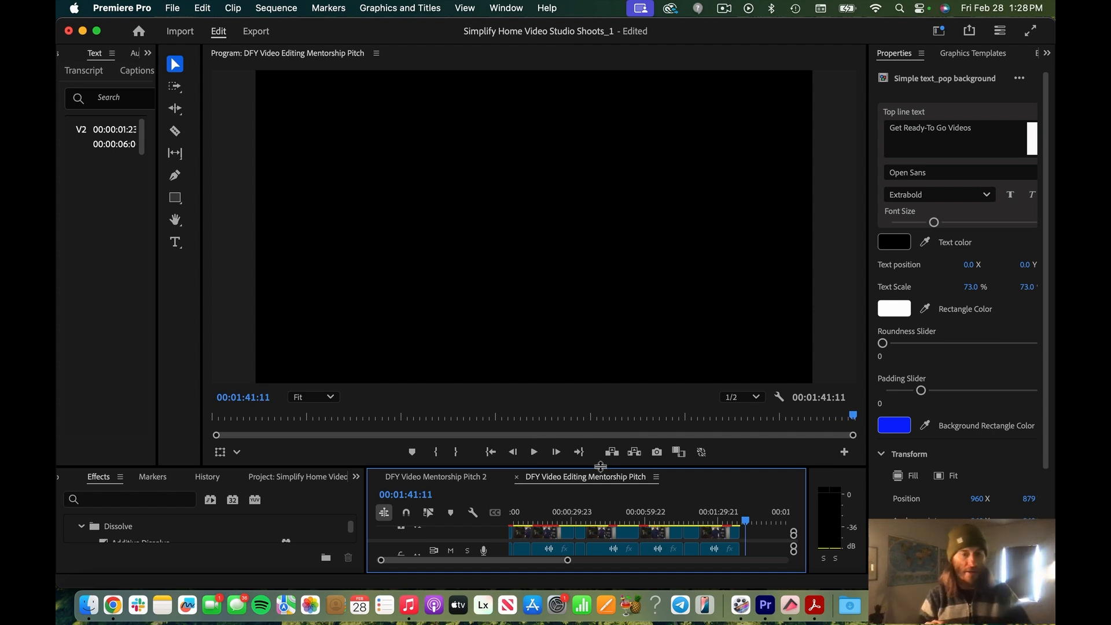
# - Save the project and enlarge the timeline area so the video and audio tracks can be seen again
pyautogui.press('super+s')
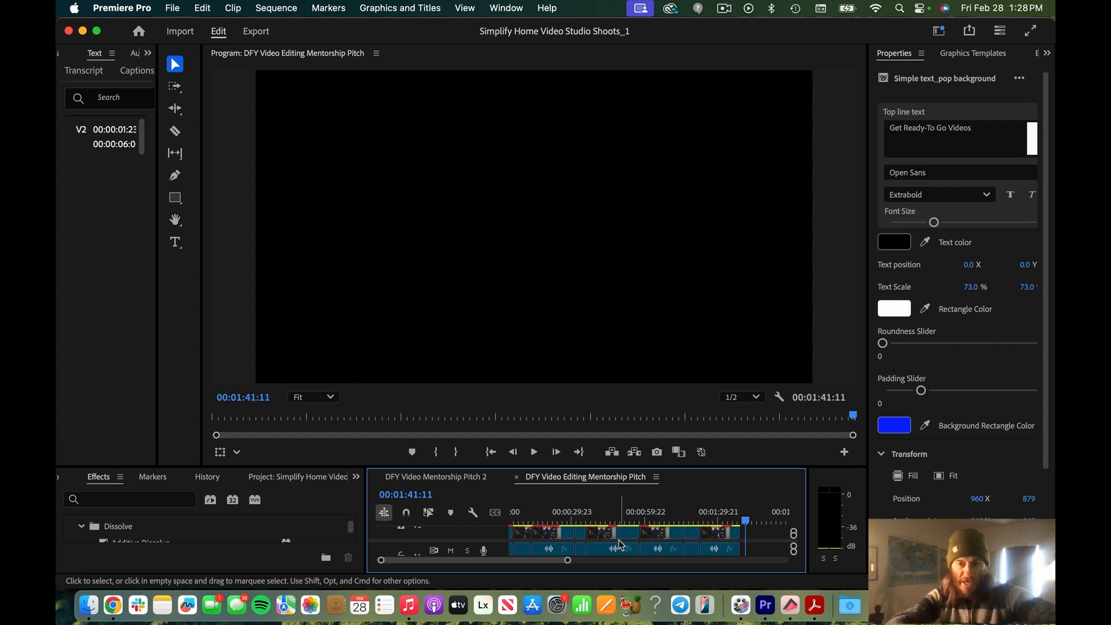
pyautogui.moveTo(591, 463); pyautogui.dragTo(596, 385)
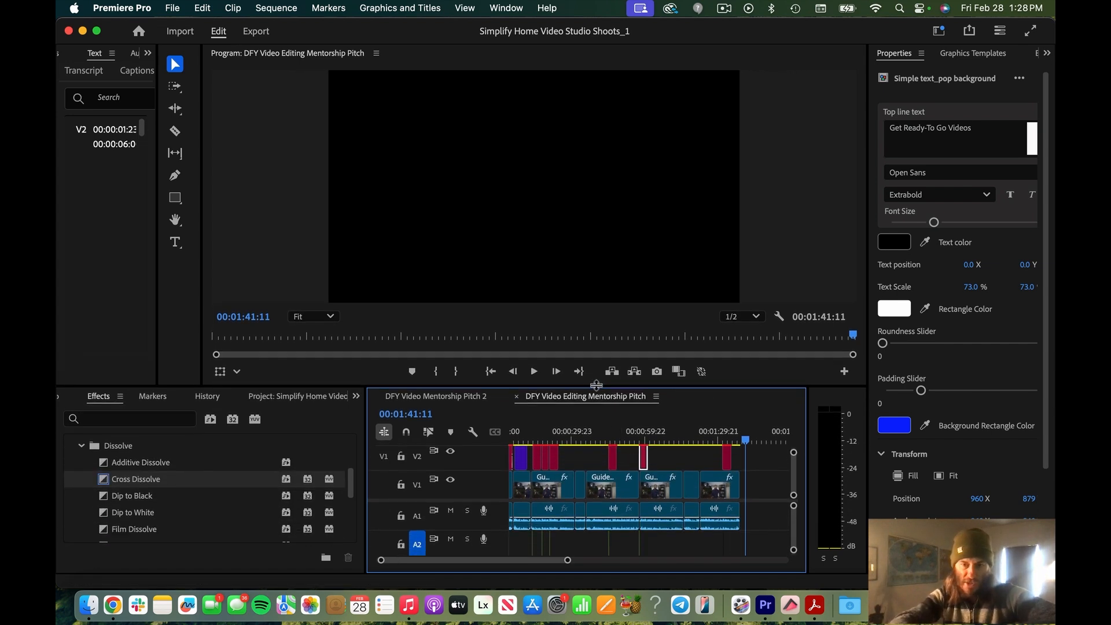
pyautogui.click(579, 435)
pyautogui.moveTo(580, 436); pyautogui.dragTo(590, 438)
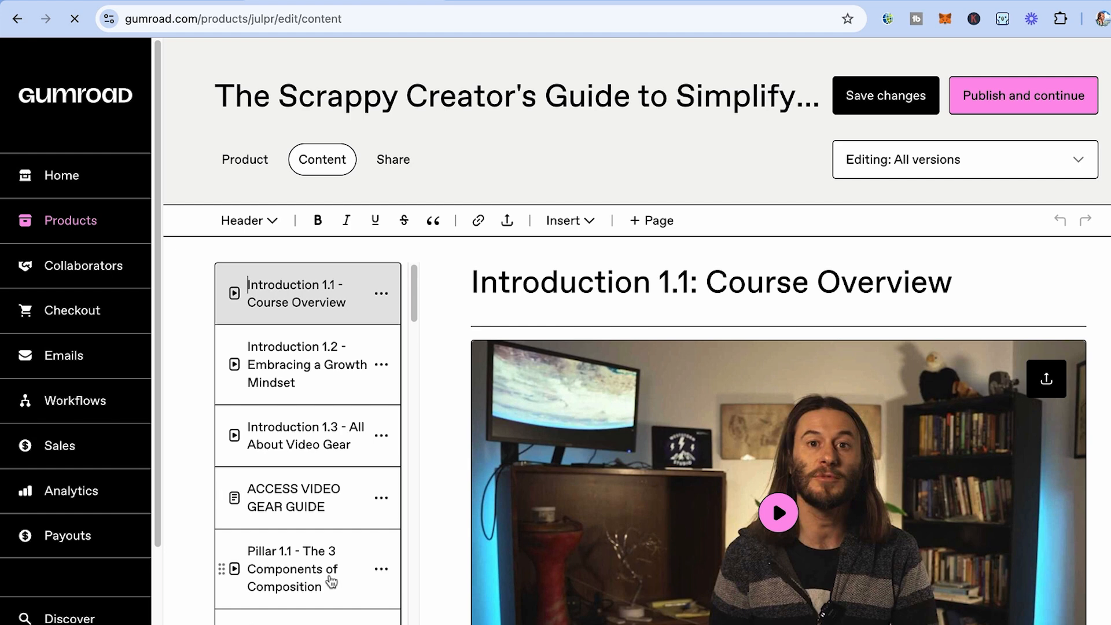
# - Switch to Gumroad and browse the course's lesson pages from the introduction through Pillar 1 to Pillar 2.1
pyautogui.click(332, 581)
pyautogui.scroll(-3, 445, 571)
pyautogui.scroll(-4, 310, 593)
pyautogui.scroll(-10, 310, 592)
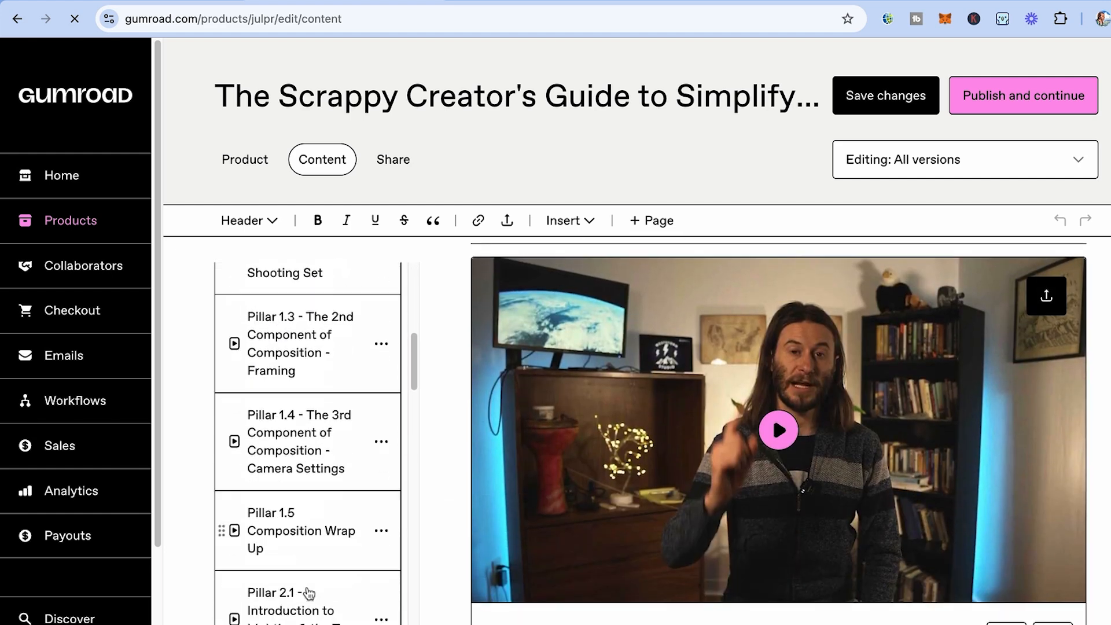
pyautogui.scroll(-4, 310, 593)
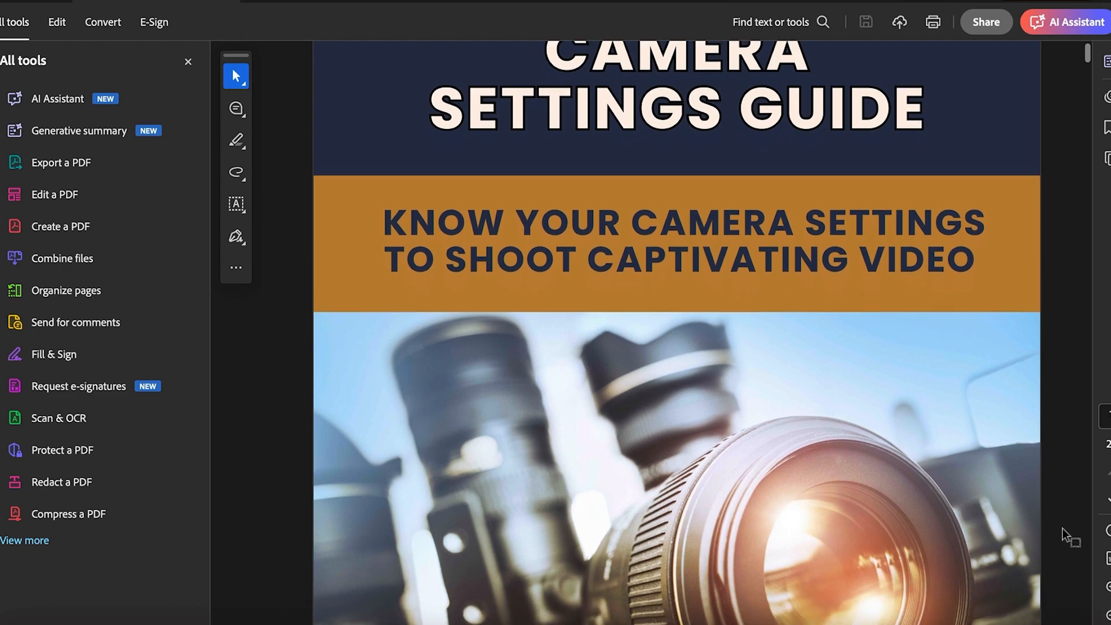
# - Switch to the Camera Settings Guide PDF in Acrobat and read from the cover through the frame rate, shutter speed and autofocus tips
pyautogui.scroll(-5, 1062, 529)
pyautogui.scroll(-20, 1062, 529)
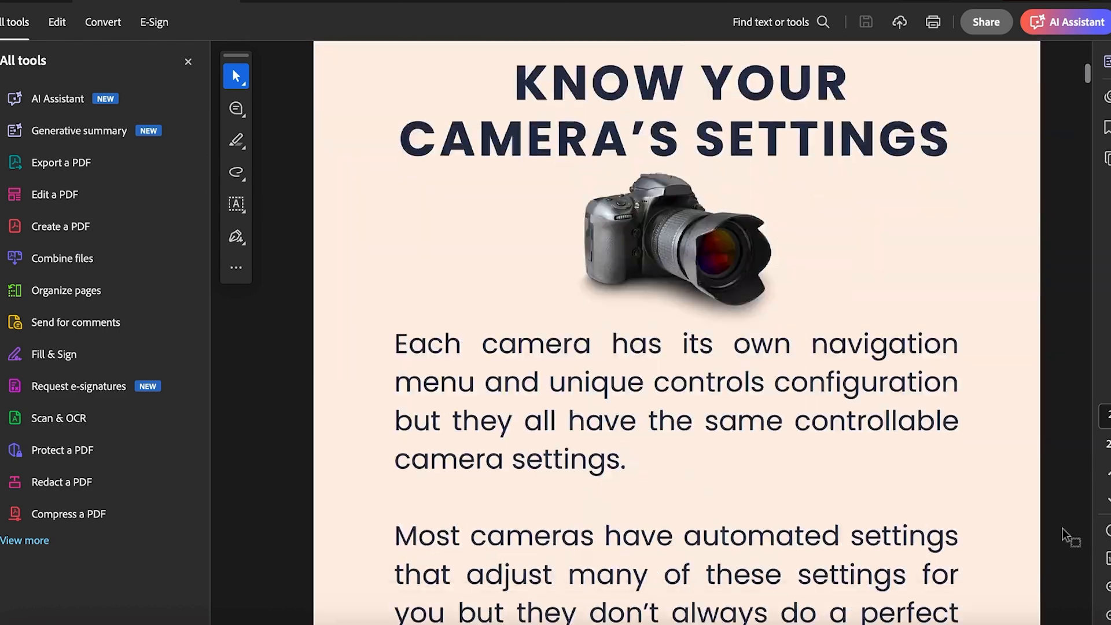
pyautogui.scroll(-20, 1062, 529)
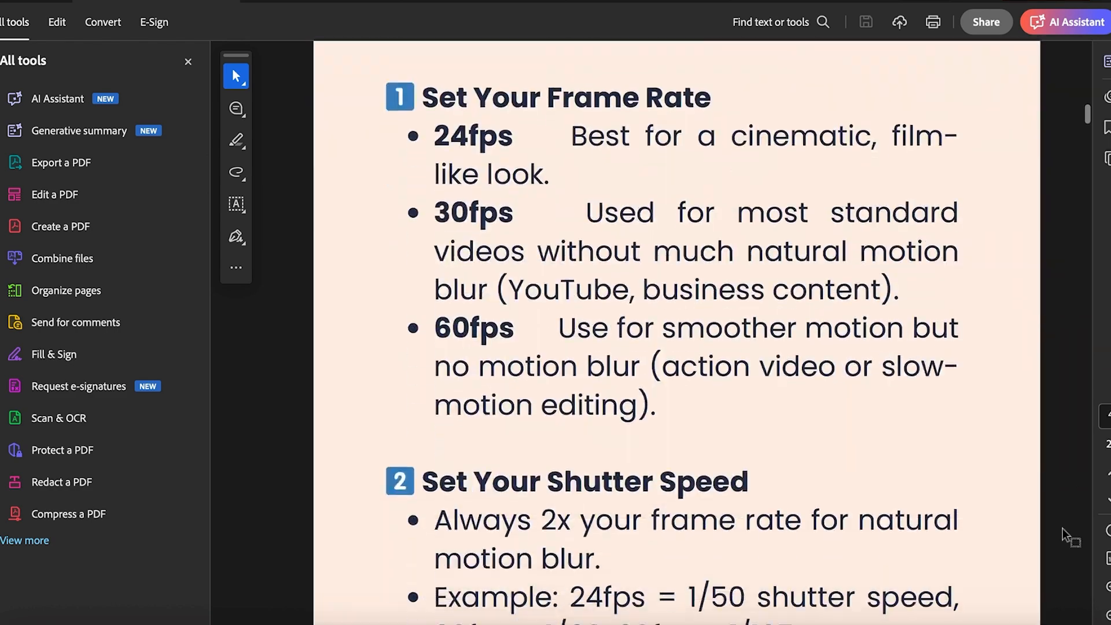
pyautogui.scroll(-20, 1062, 529)
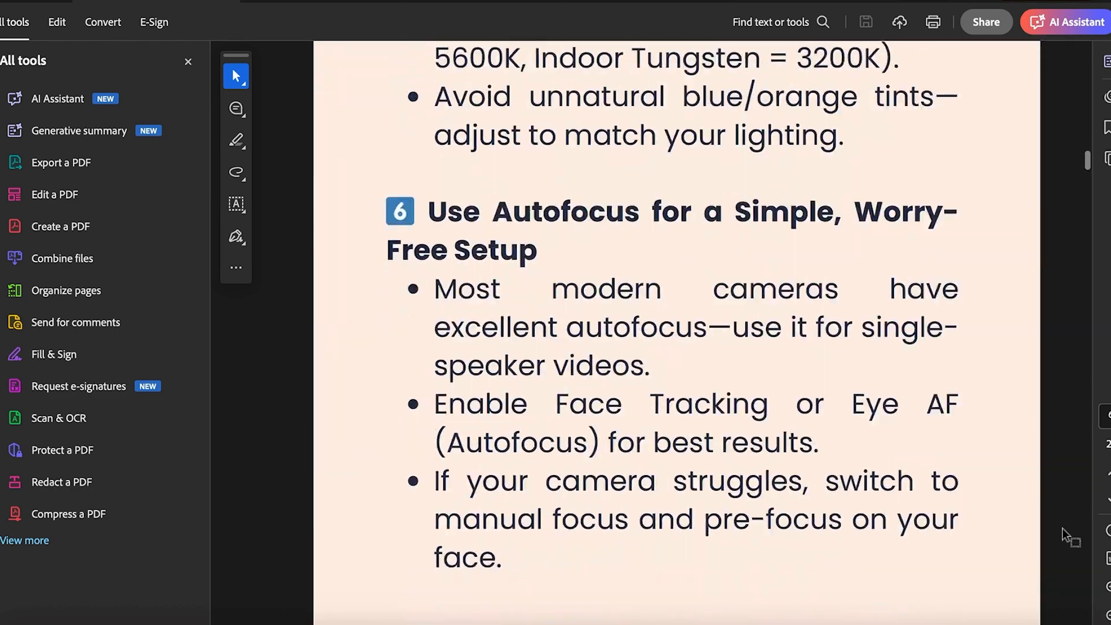